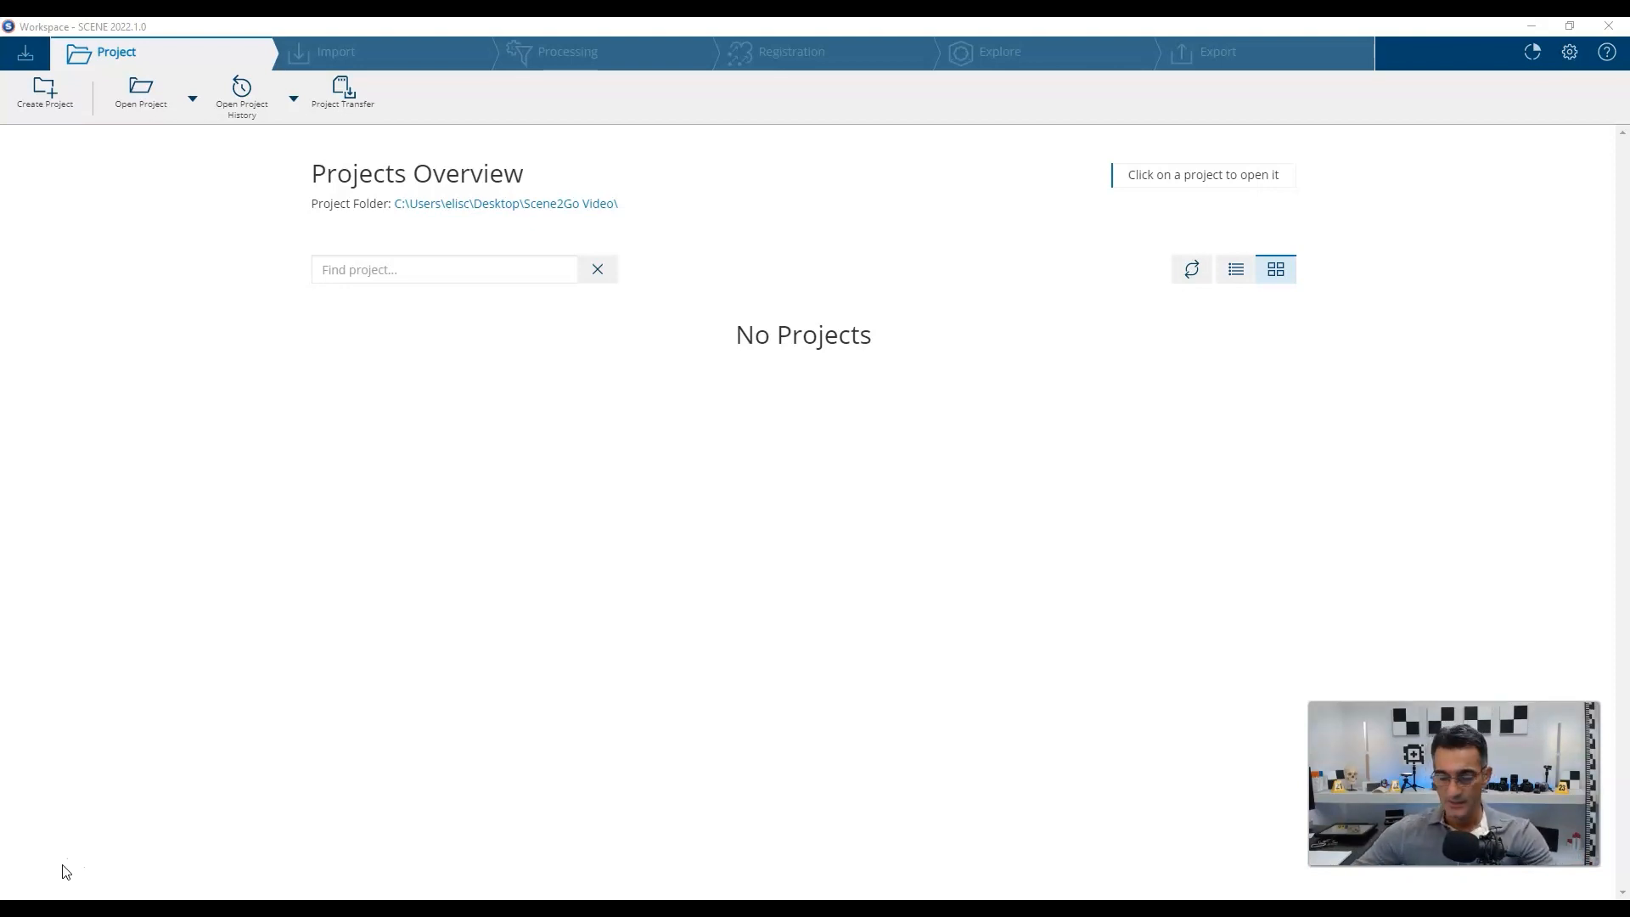
Create a new scan project, replacing DefaultProject with the name MockCrimeScene.
{"action": "left_click", "coordinate": [34, 866]}
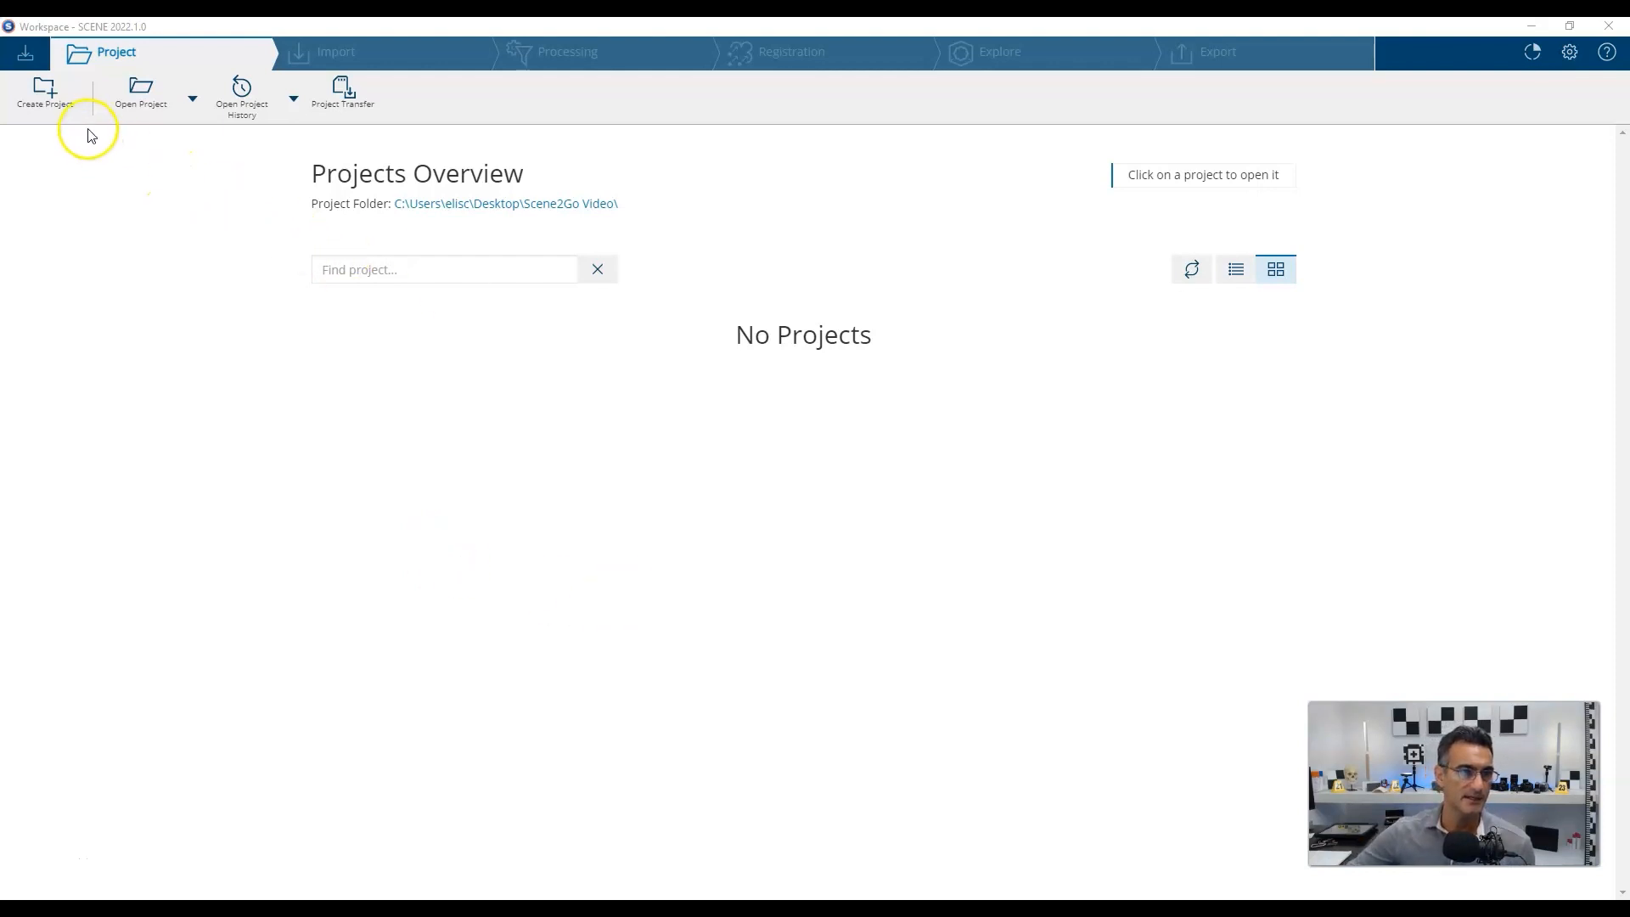
{"action": "left_click", "coordinate": [53, 101]}
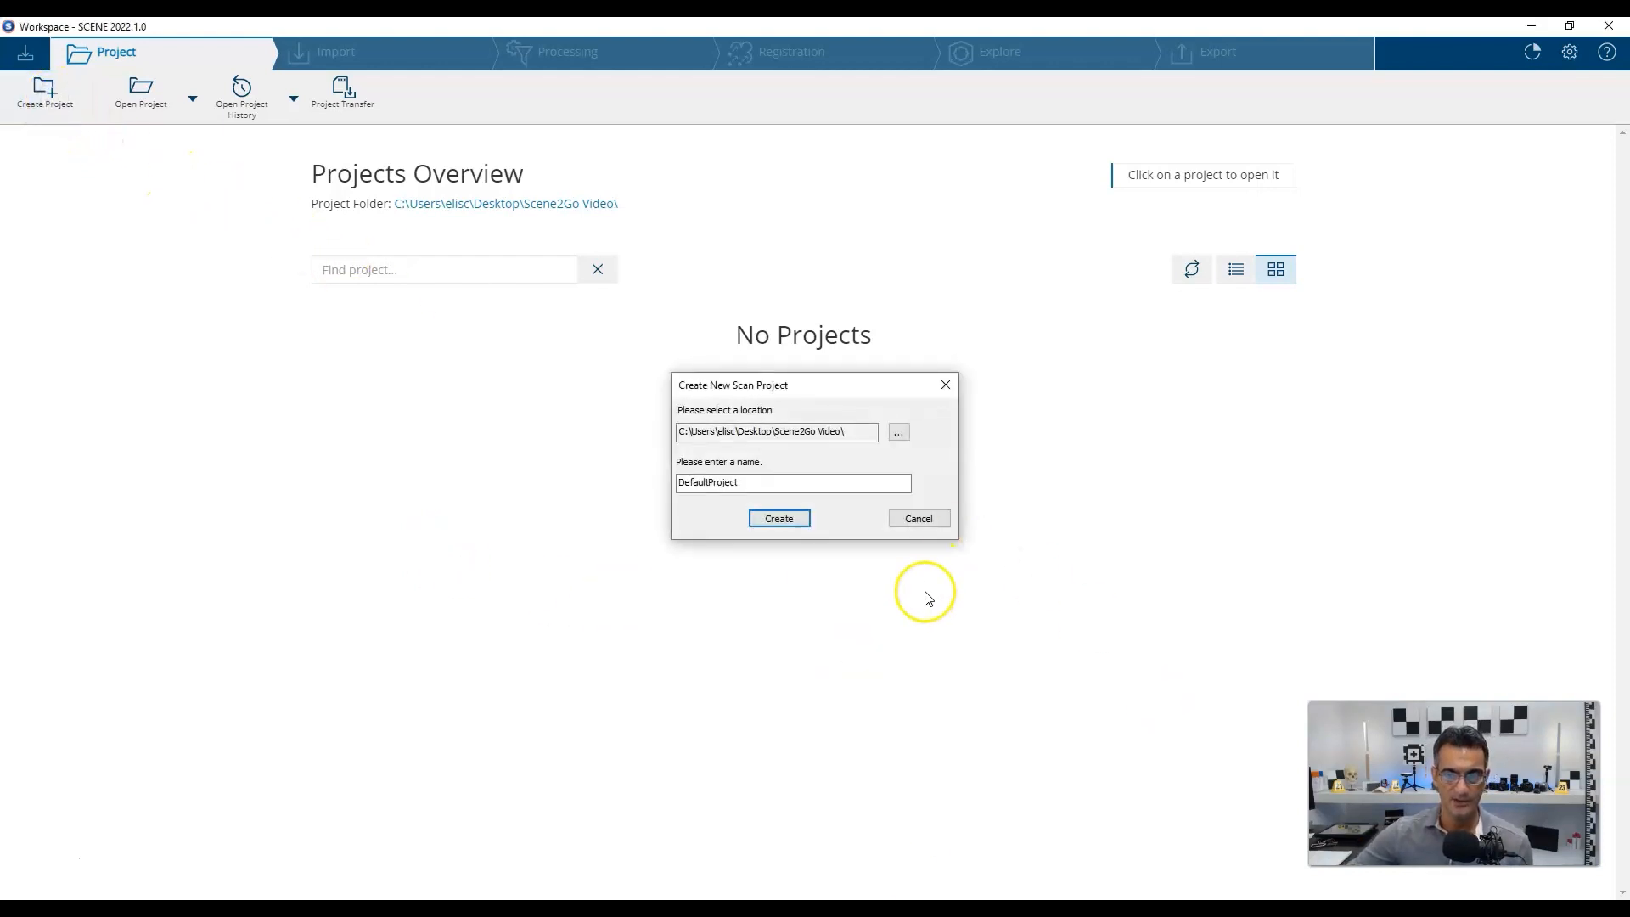
{"action": "left_click_drag", "start_coordinate": [774, 488], "coordinate": [567, 481]}
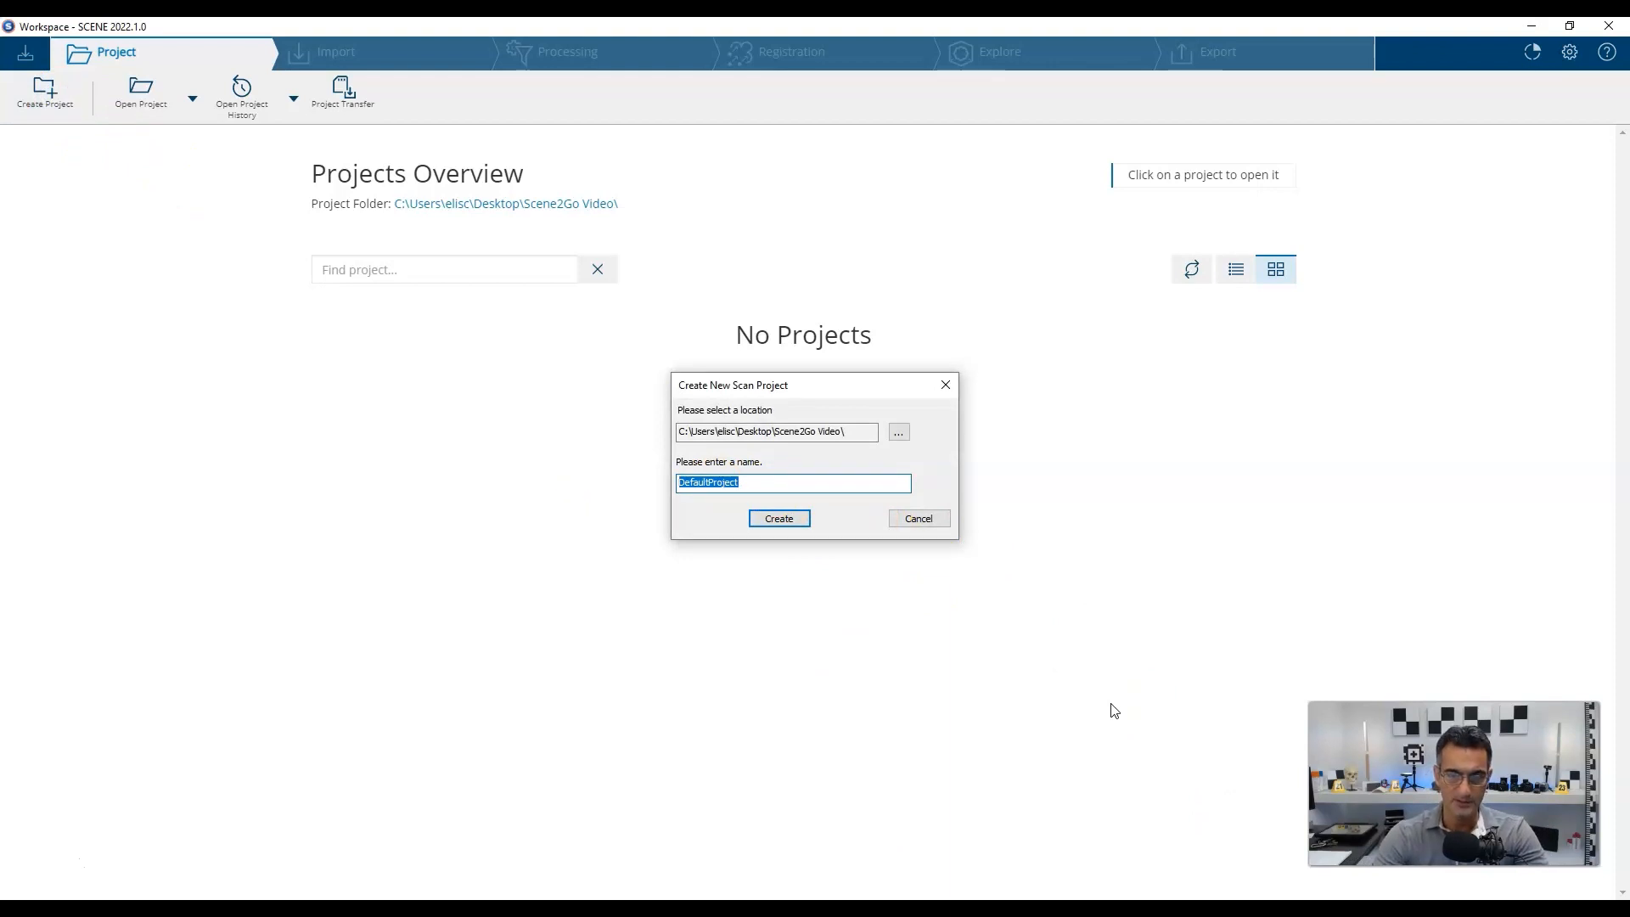
{"action": "type", "text": "MockC"}
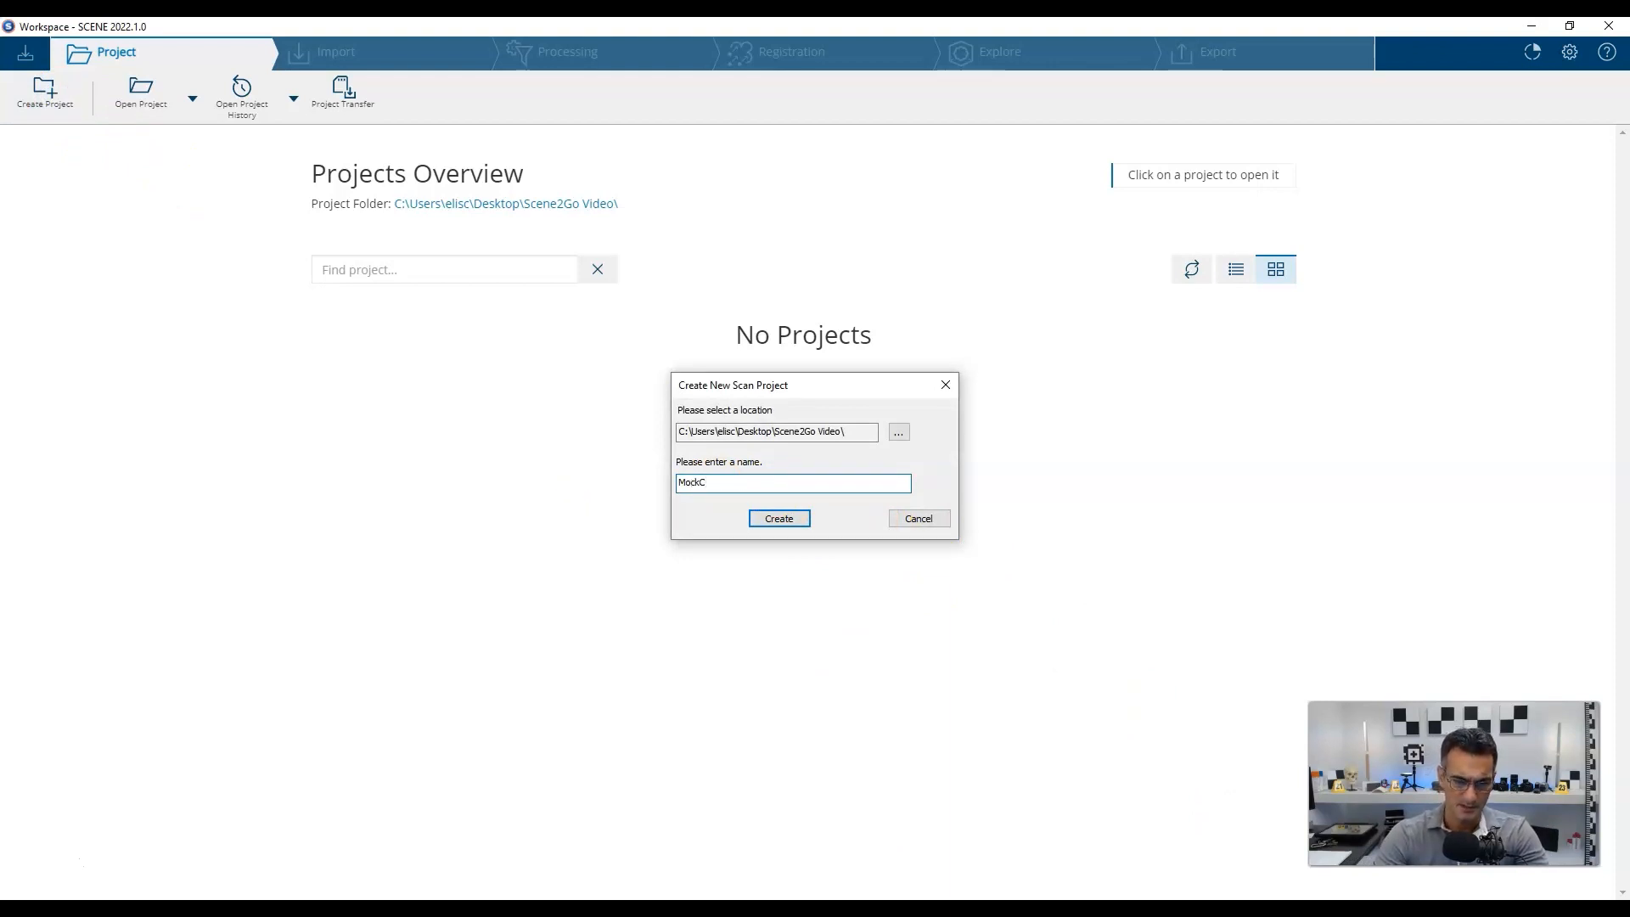
{"action": "type", "text": "rimeScene"}
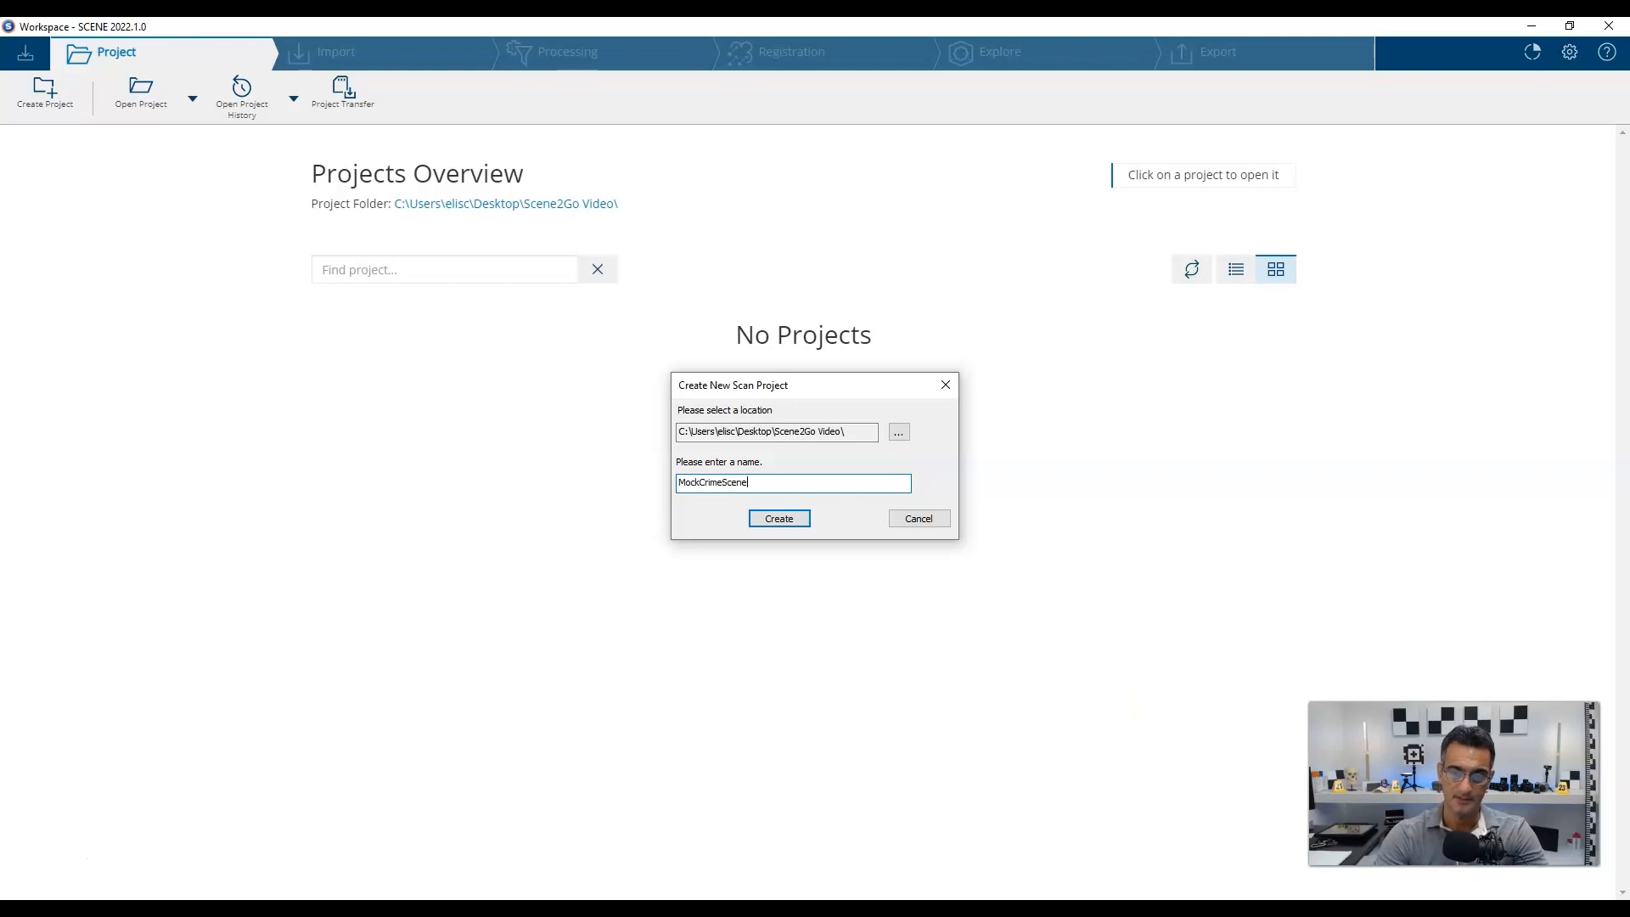
{"action": "key", "text": "Return"}
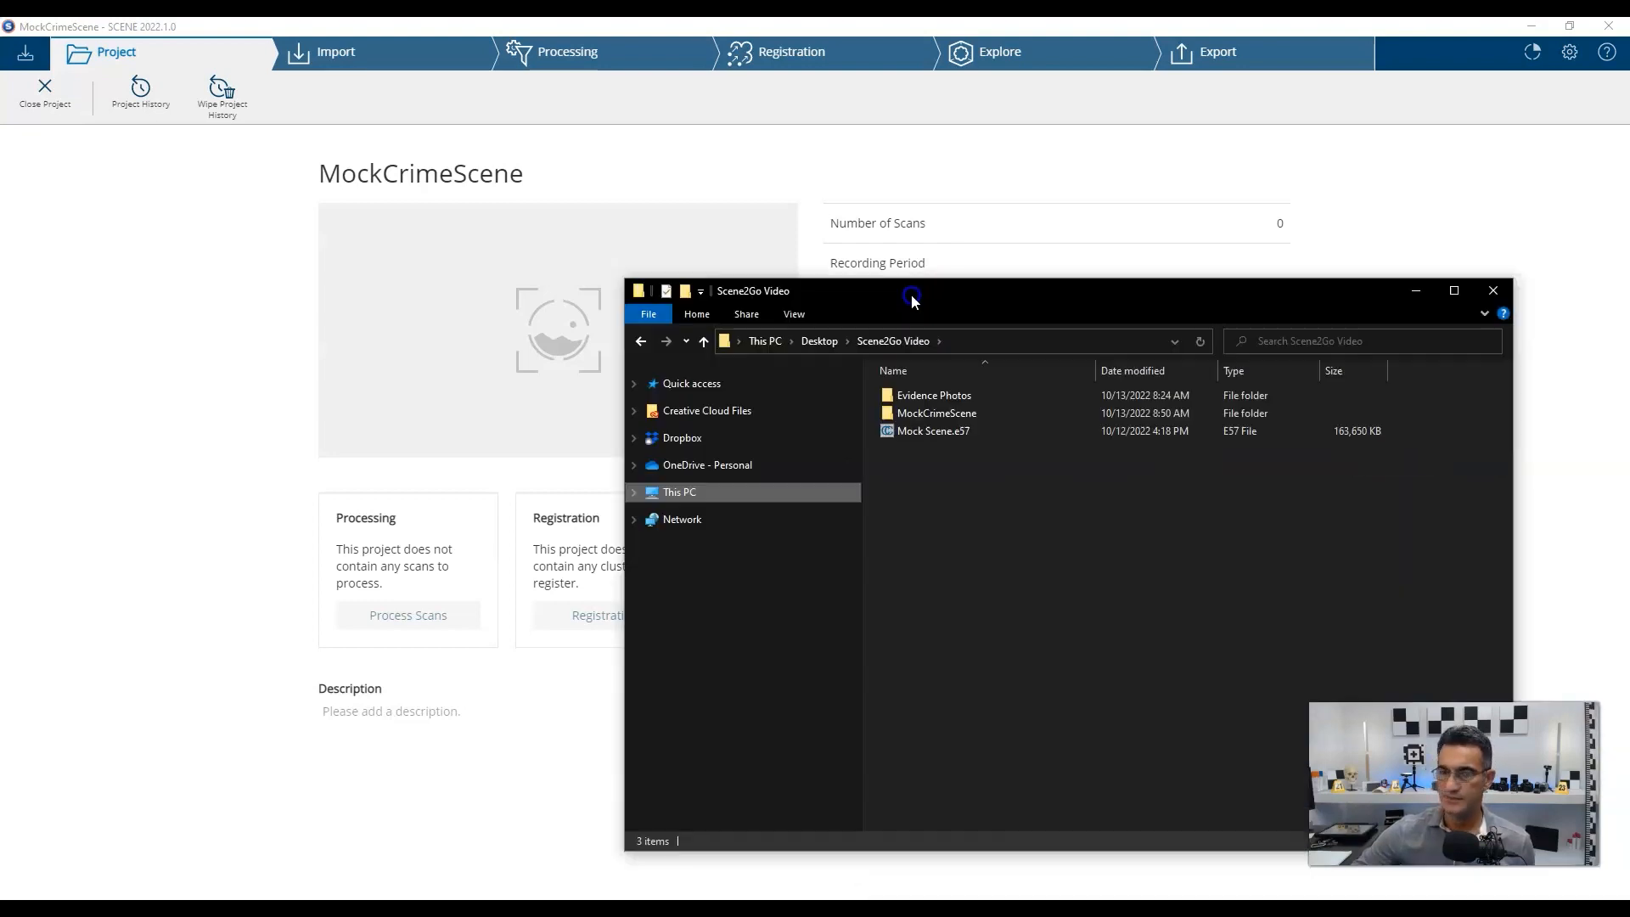
Drop the E57 scan file from the folder into the project and accept the import results.
{"action": "left_click_drag", "start_coordinate": [914, 285], "coordinate": [1008, 229]}
{"action": "left_click", "coordinate": [1023, 367]}
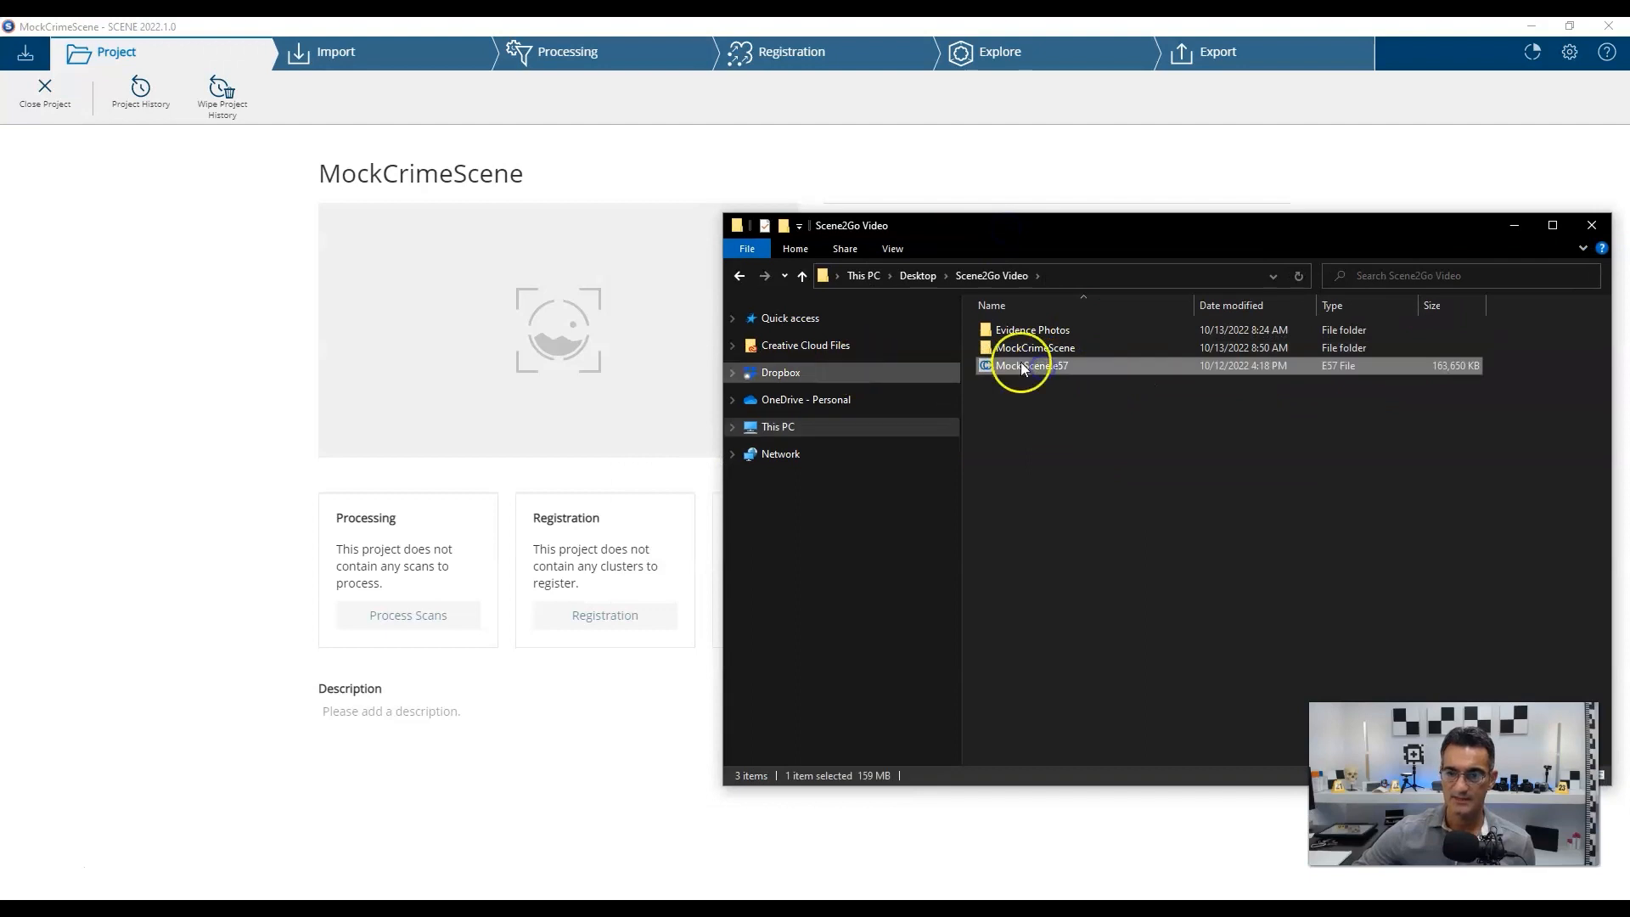
{"action": "left_click", "coordinate": [1031, 367]}
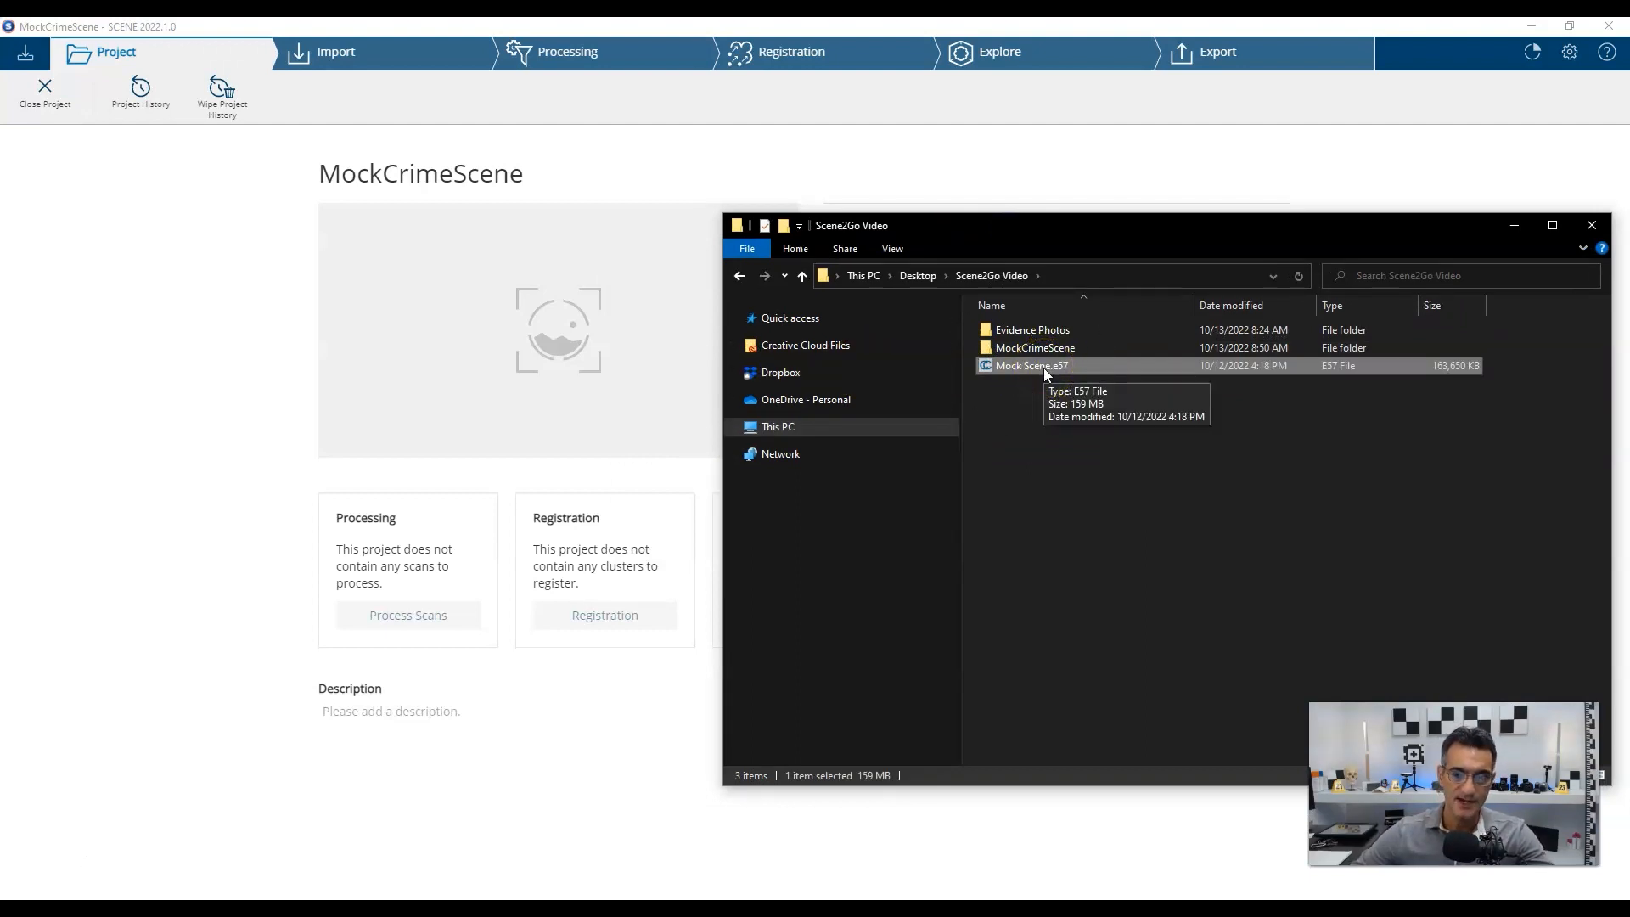
{"action": "left_click_drag", "start_coordinate": [1044, 373], "coordinate": [114, 479]}
{"action": "left_click", "coordinate": [648, 390]}
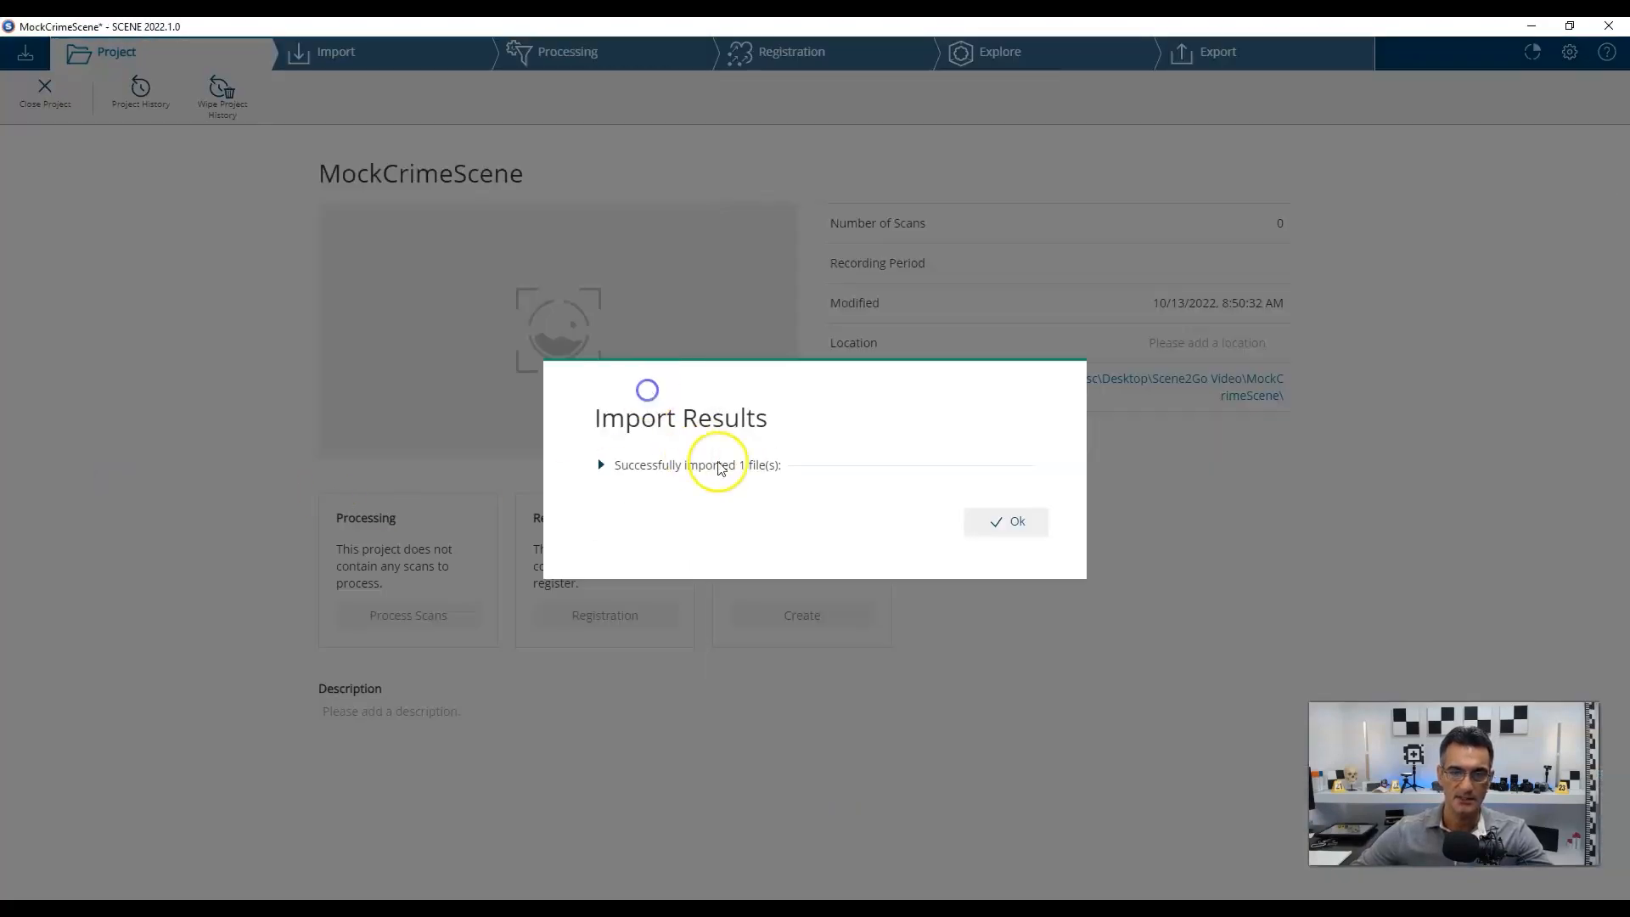
{"action": "left_click", "coordinate": [985, 521]}
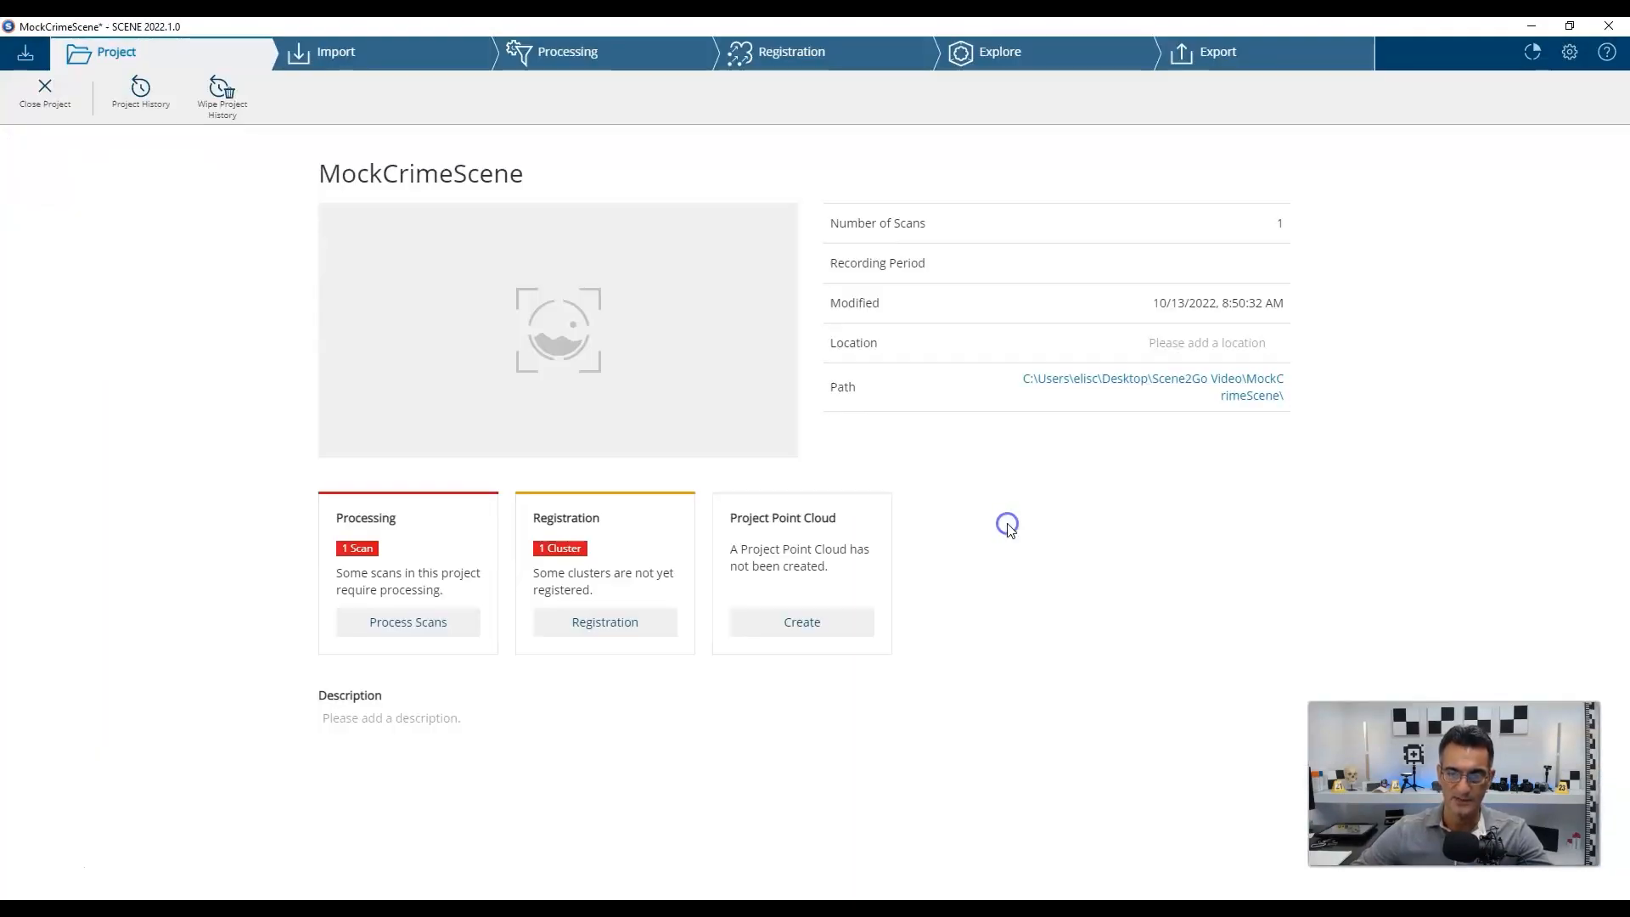
{"action": "left_click", "coordinate": [355, 56]}
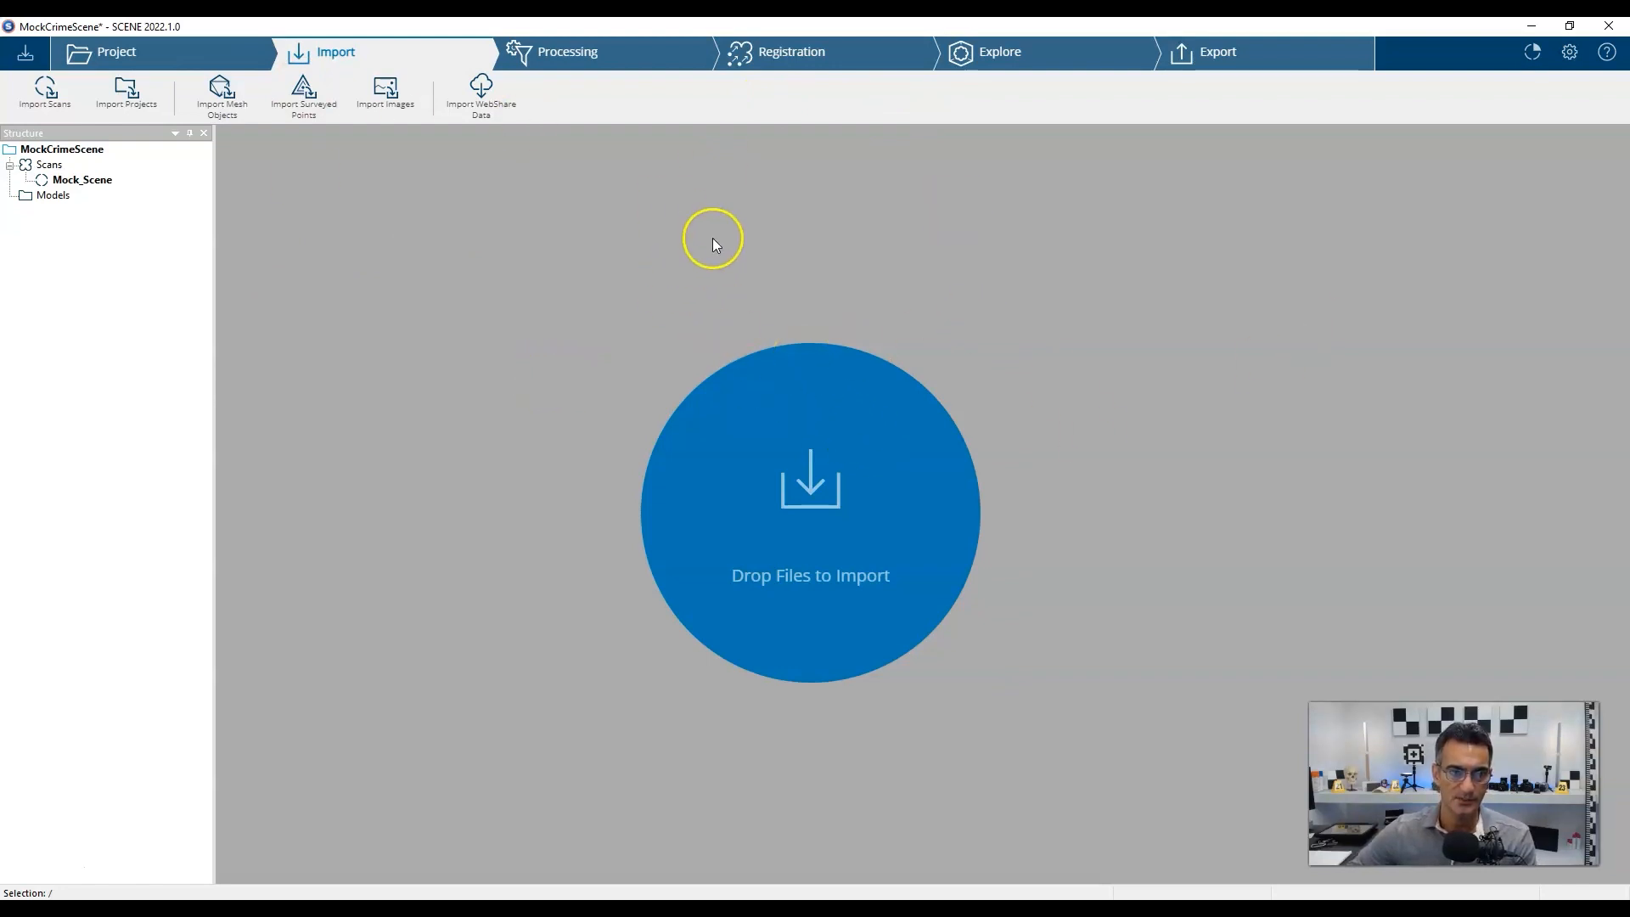
Pick Mock_Scene under Process Scans and bring up its Configure Processing settings.
{"action": "left_click", "coordinate": [94, 181]}
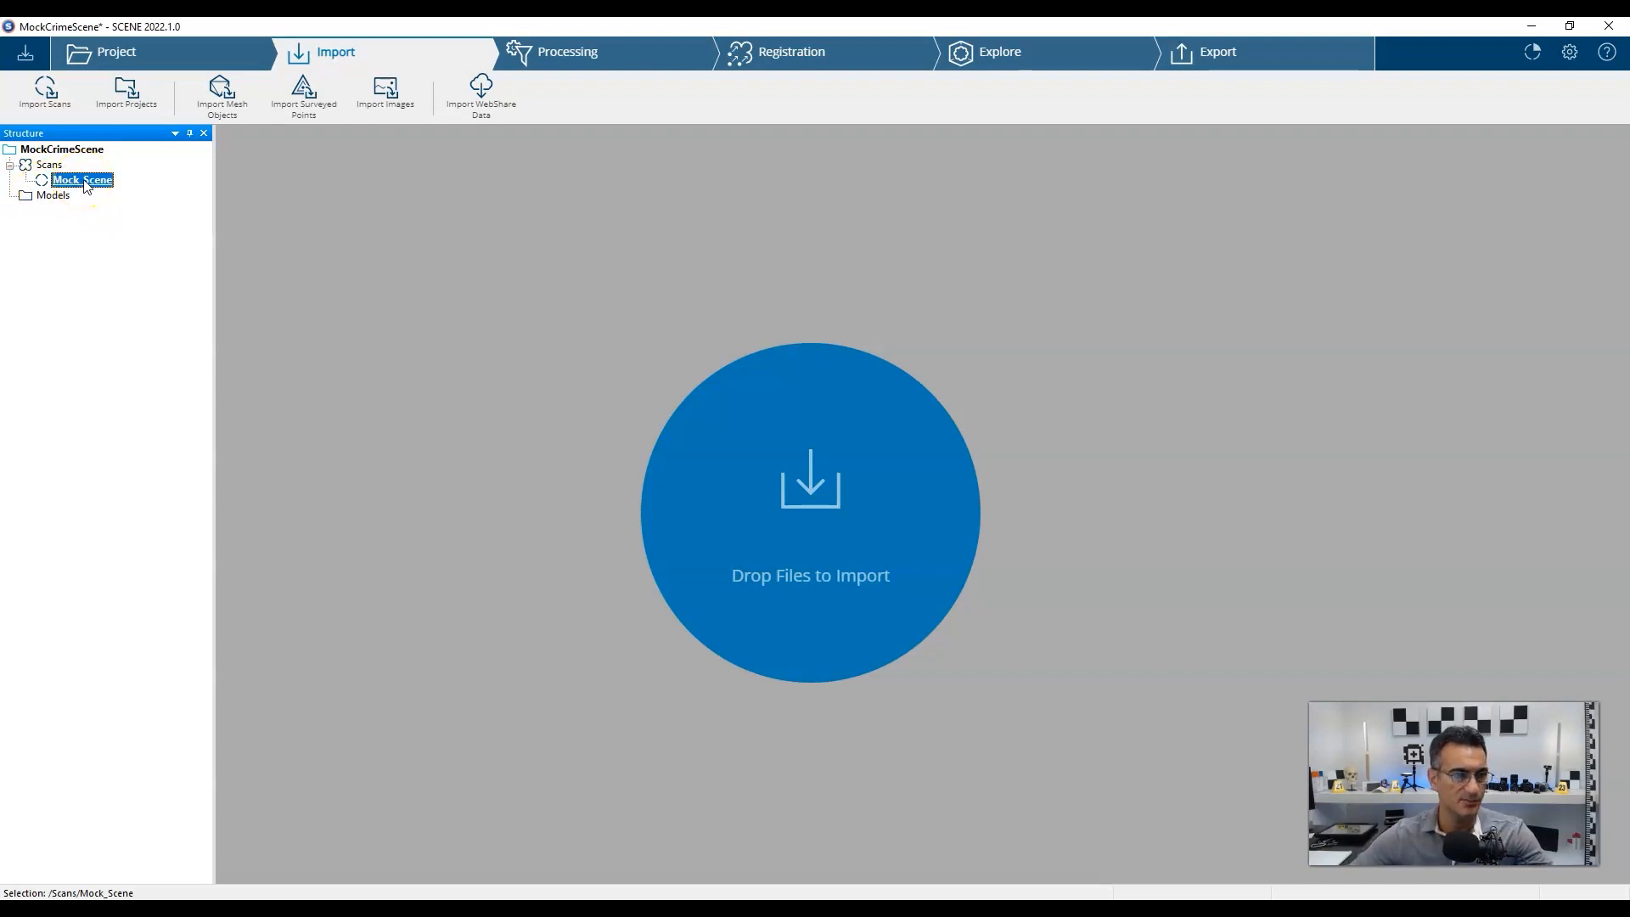
{"action": "left_click", "coordinate": [568, 54]}
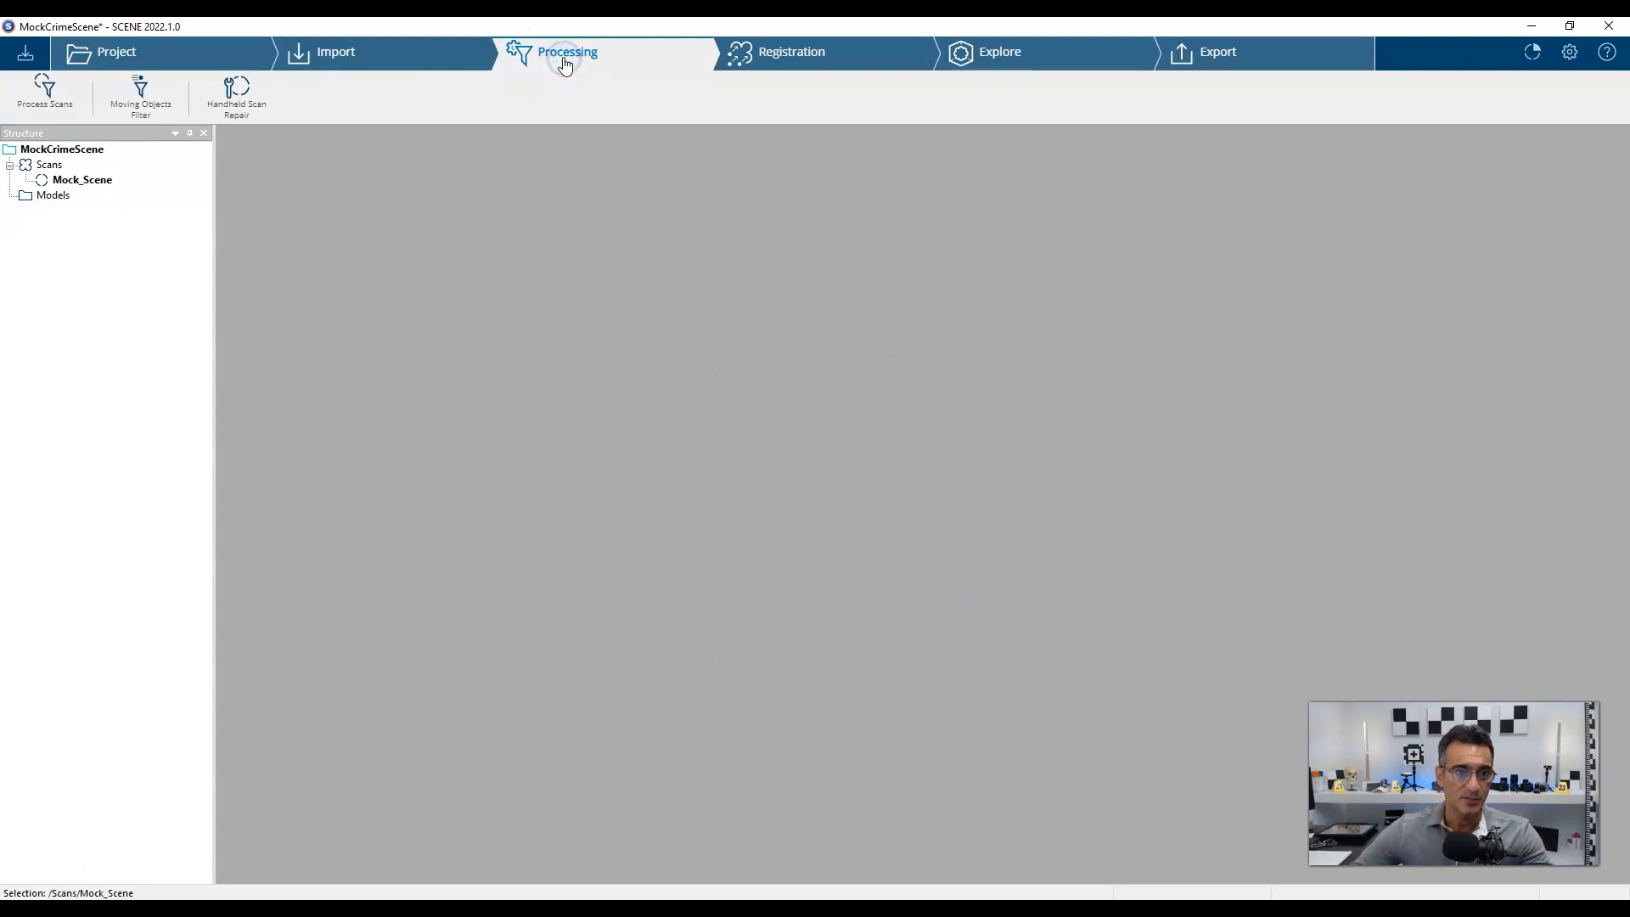
{"action": "left_click", "coordinate": [32, 117]}
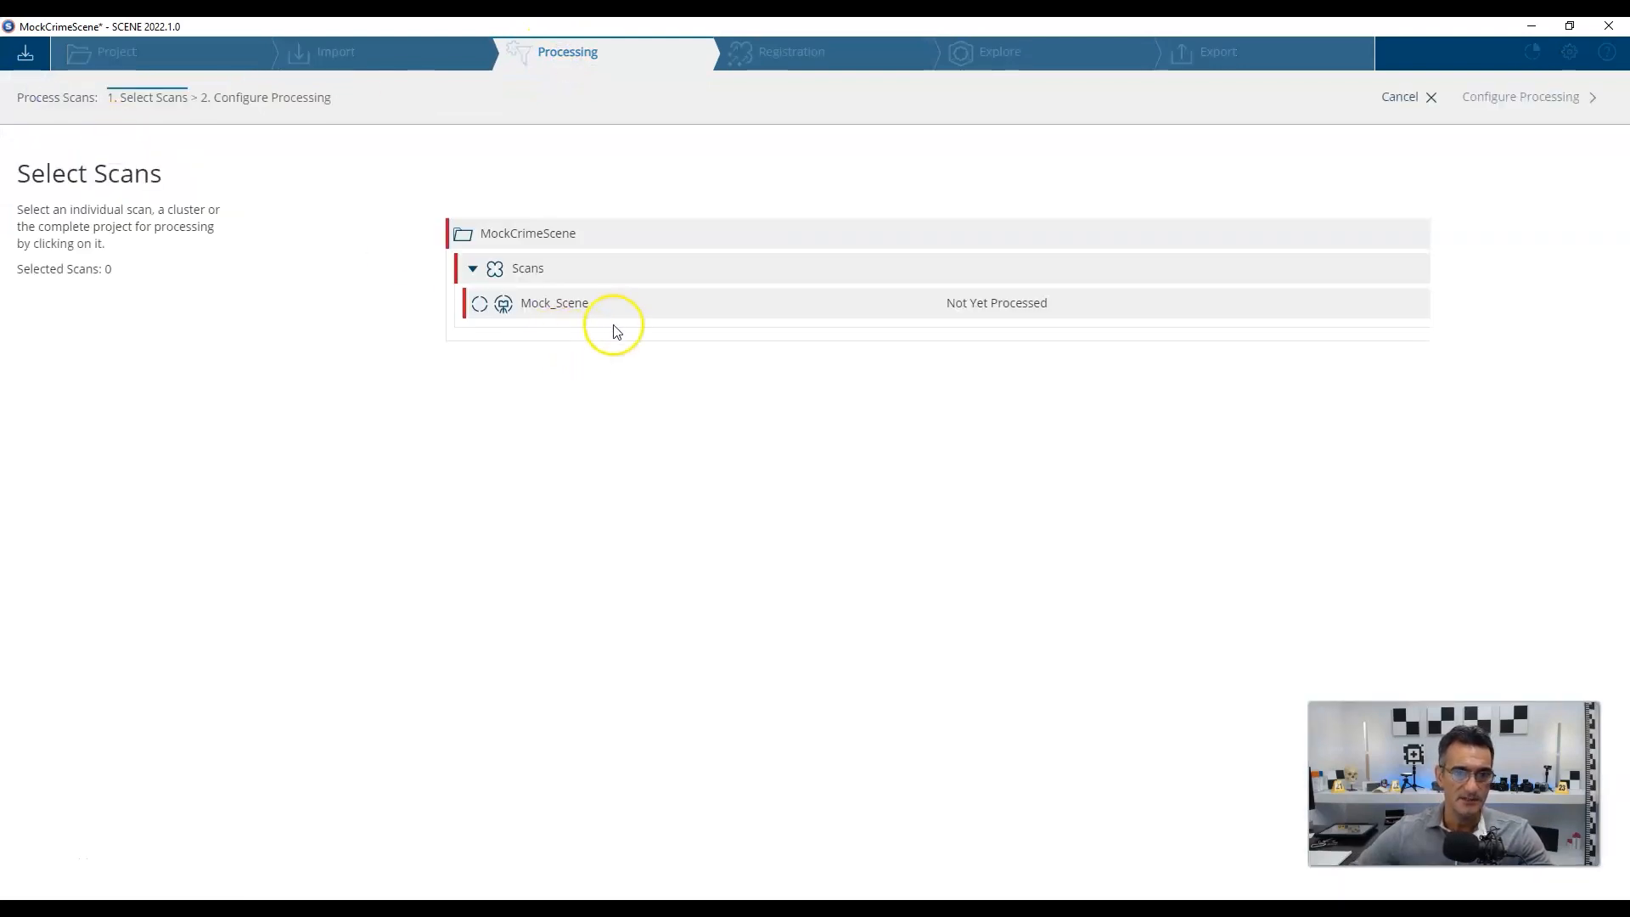
{"action": "left_click", "coordinate": [604, 307]}
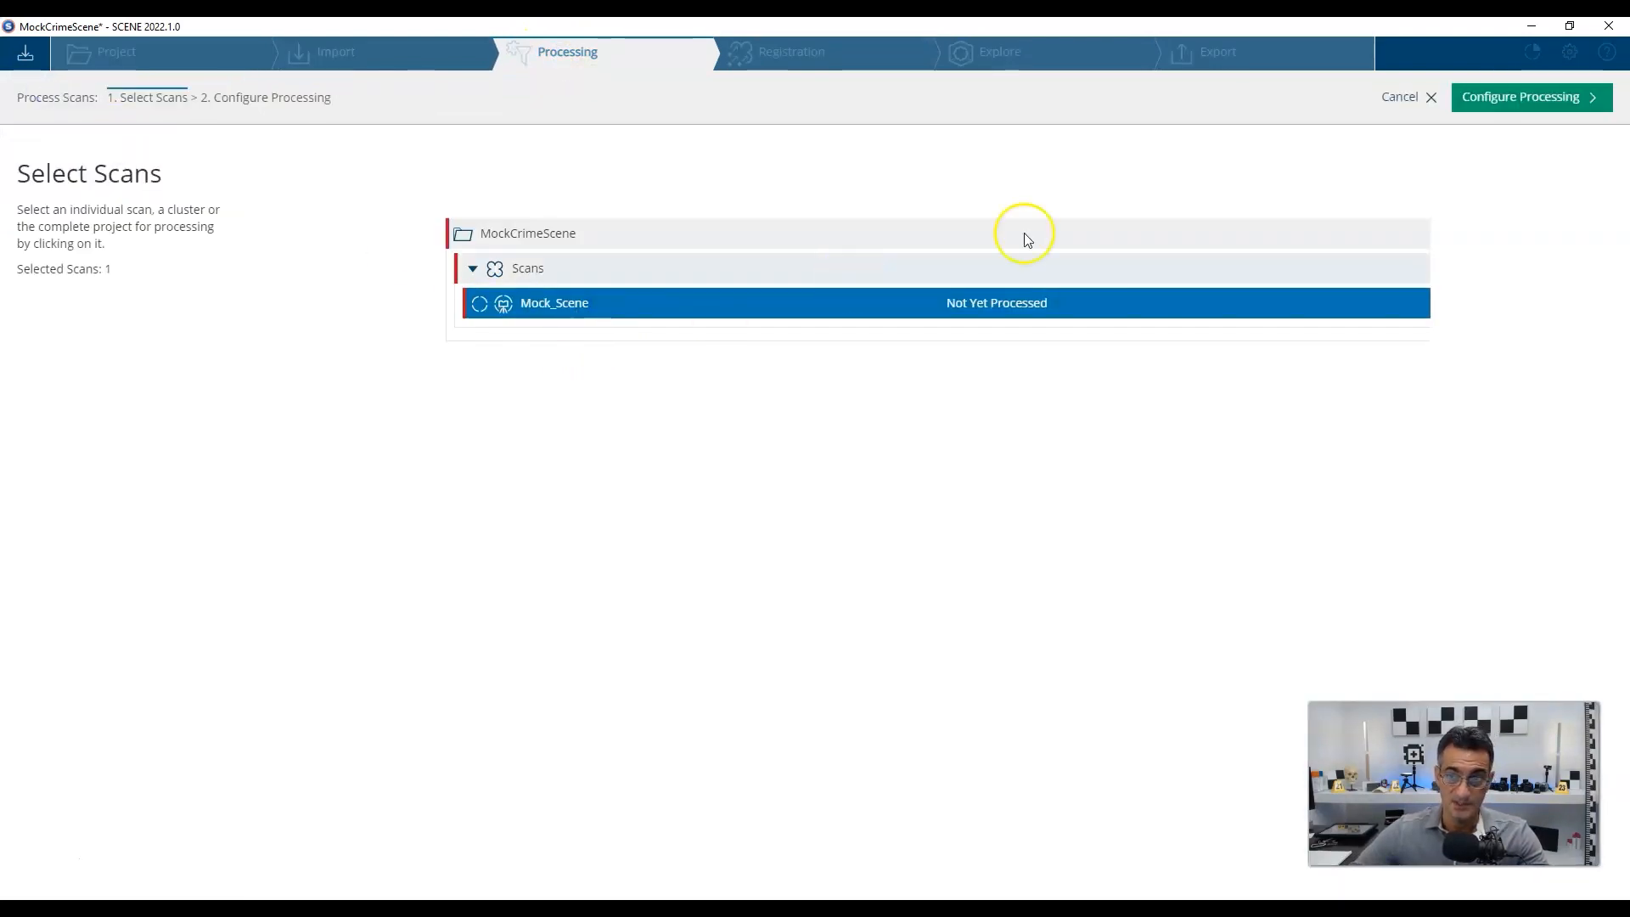
{"action": "left_click", "coordinate": [1511, 112]}
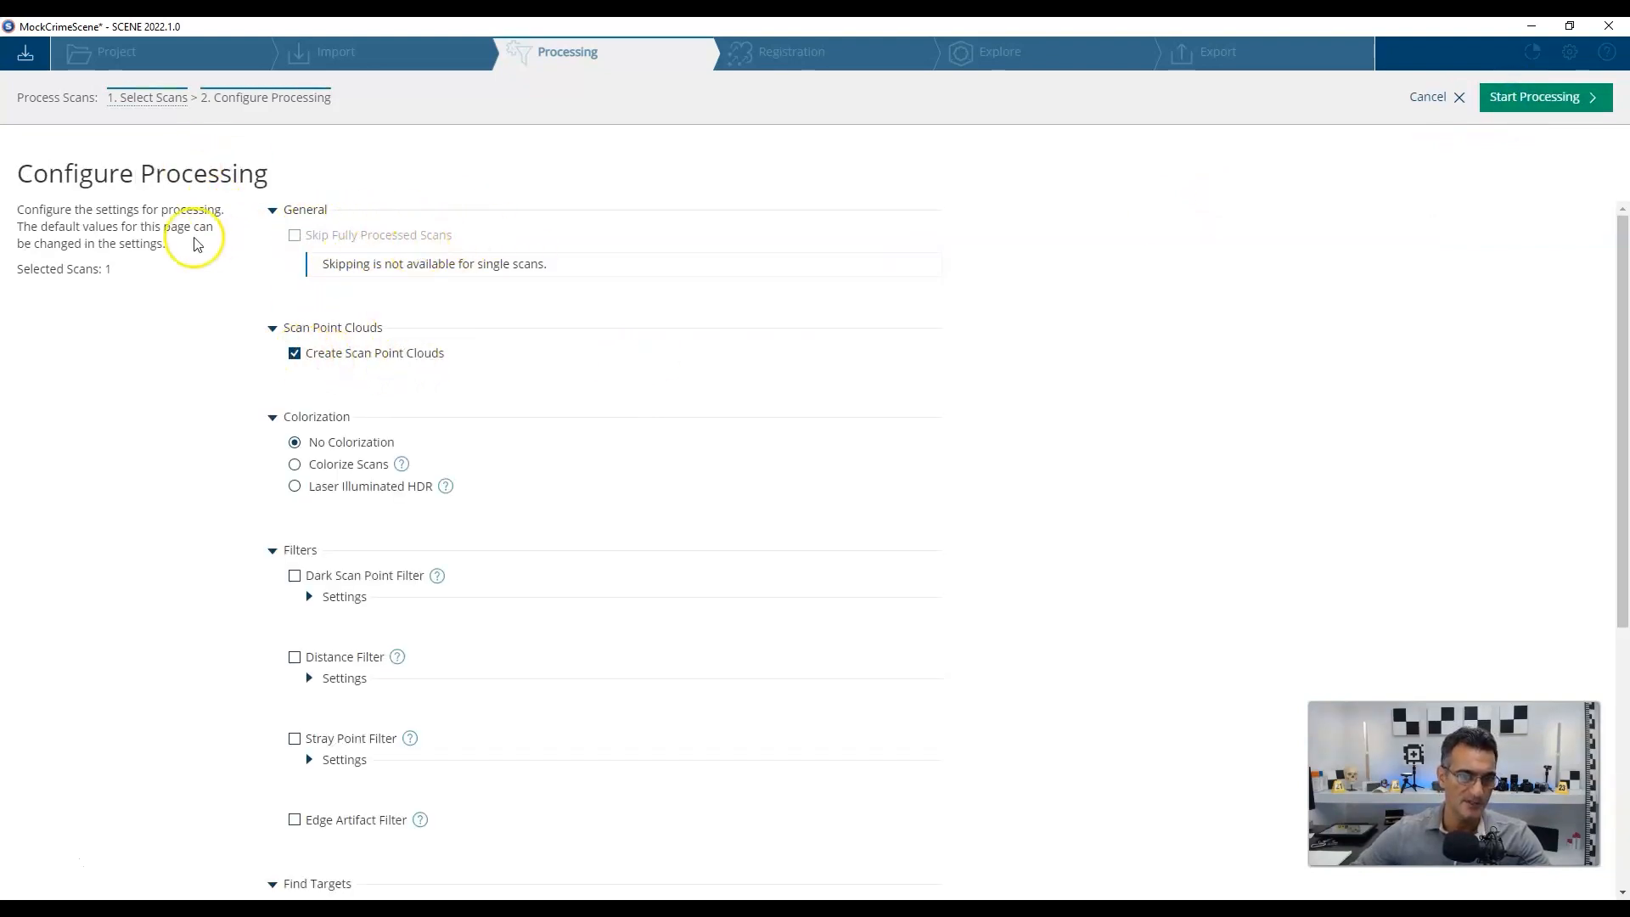
{"action": "left_click", "coordinate": [326, 467]}
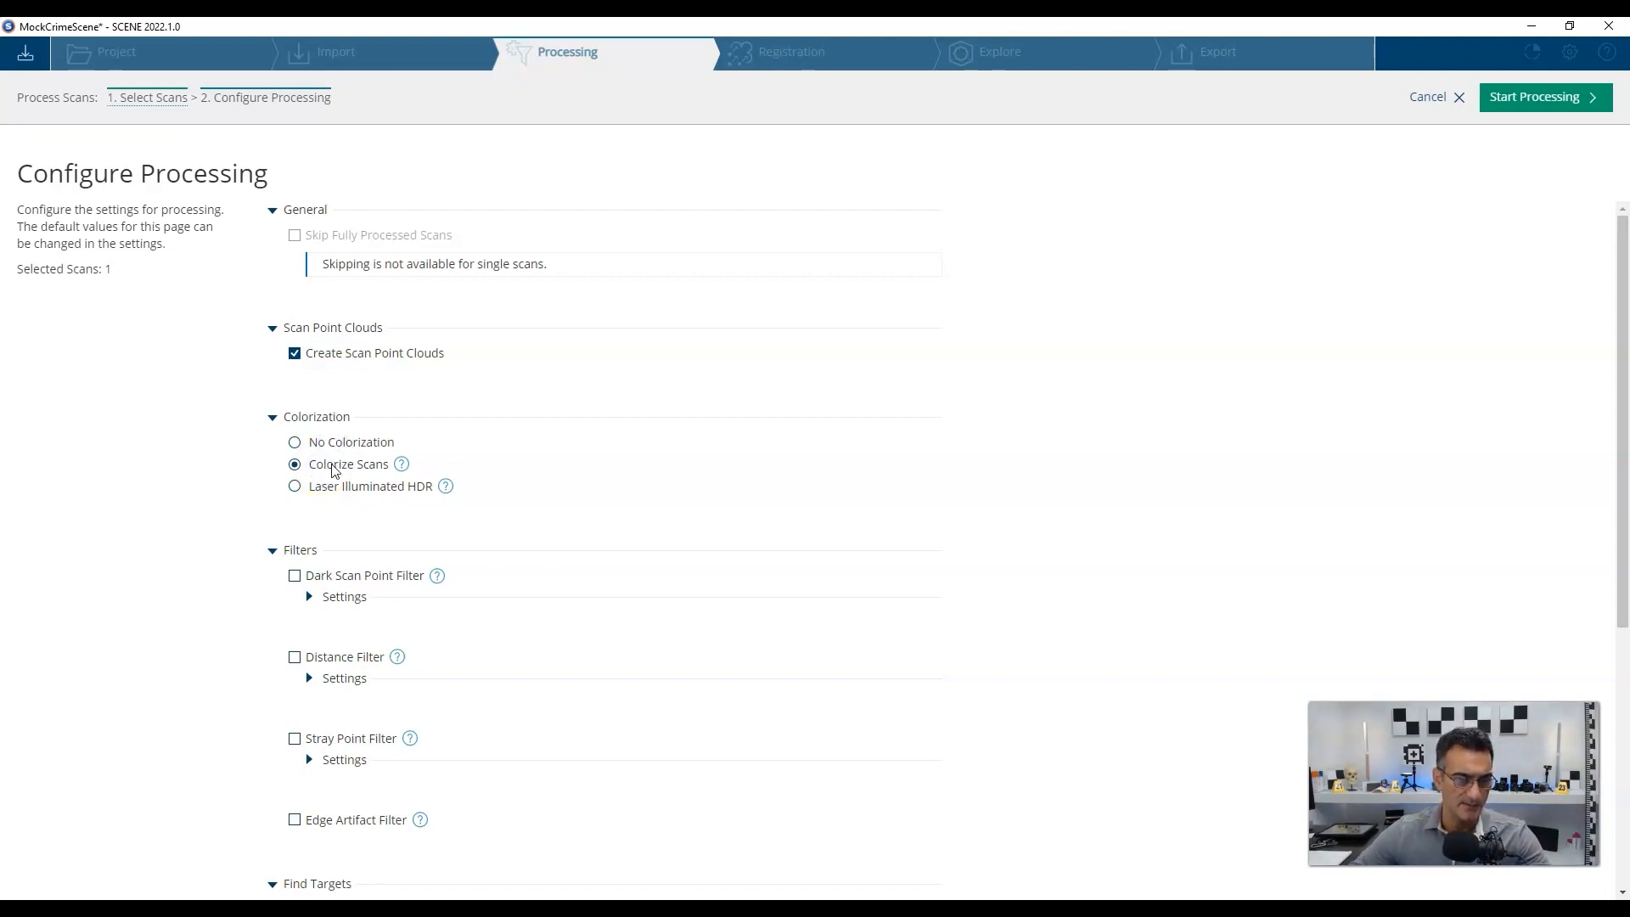
{"action": "left_click", "coordinate": [328, 442]}
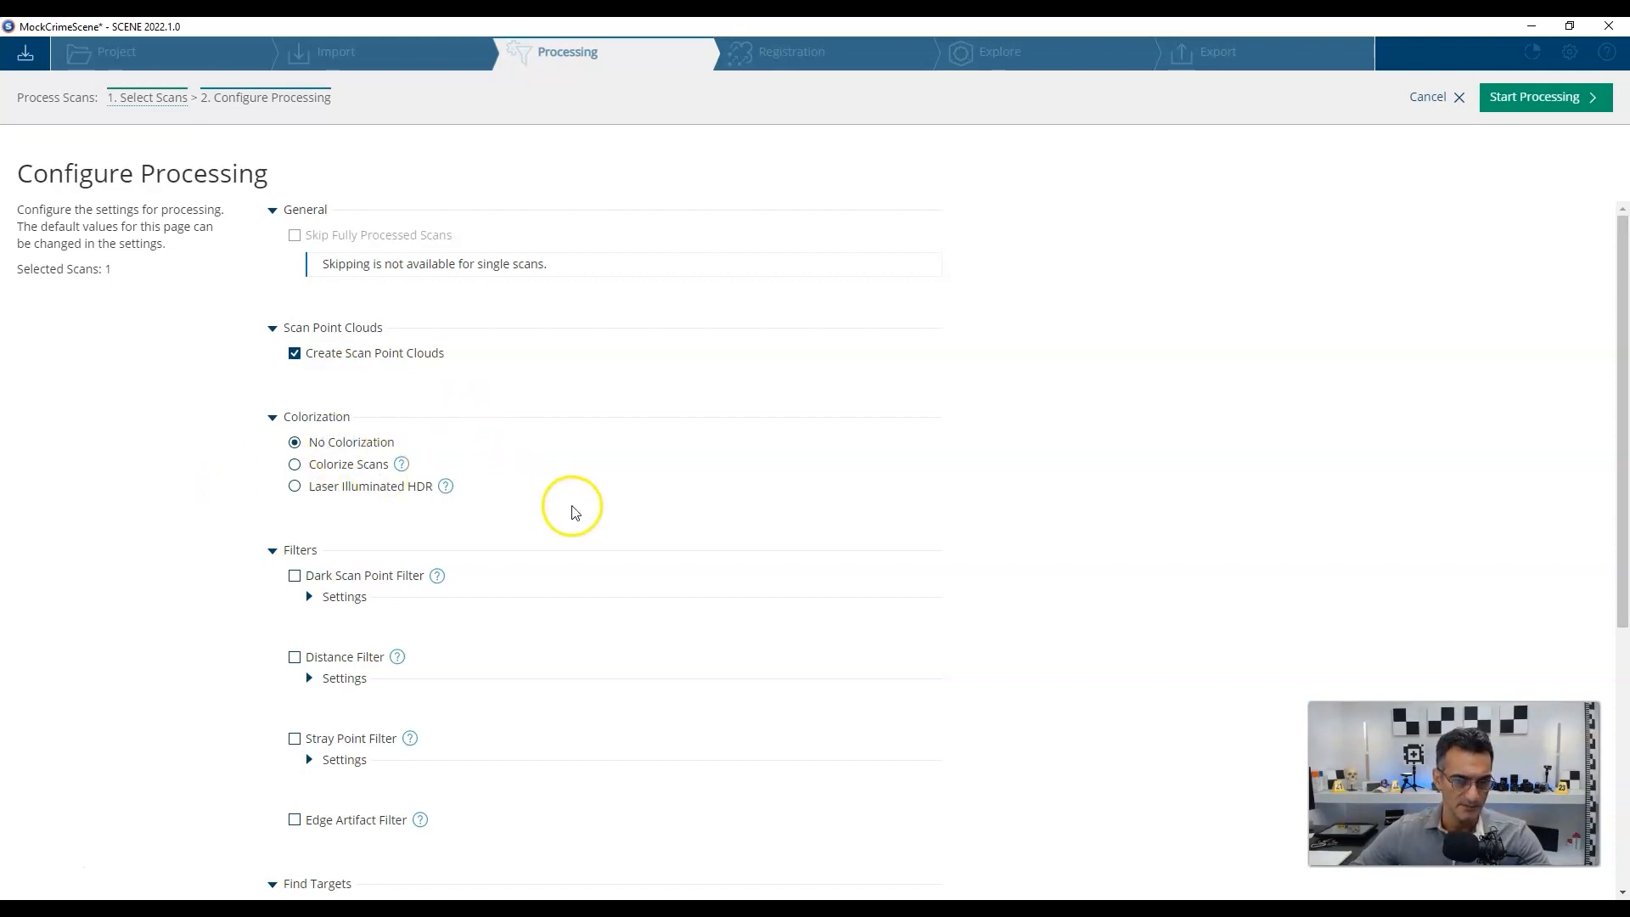
{"action": "scroll", "coordinate": [573, 510], "scroll_direction": "down", "scroll_amount": 2}
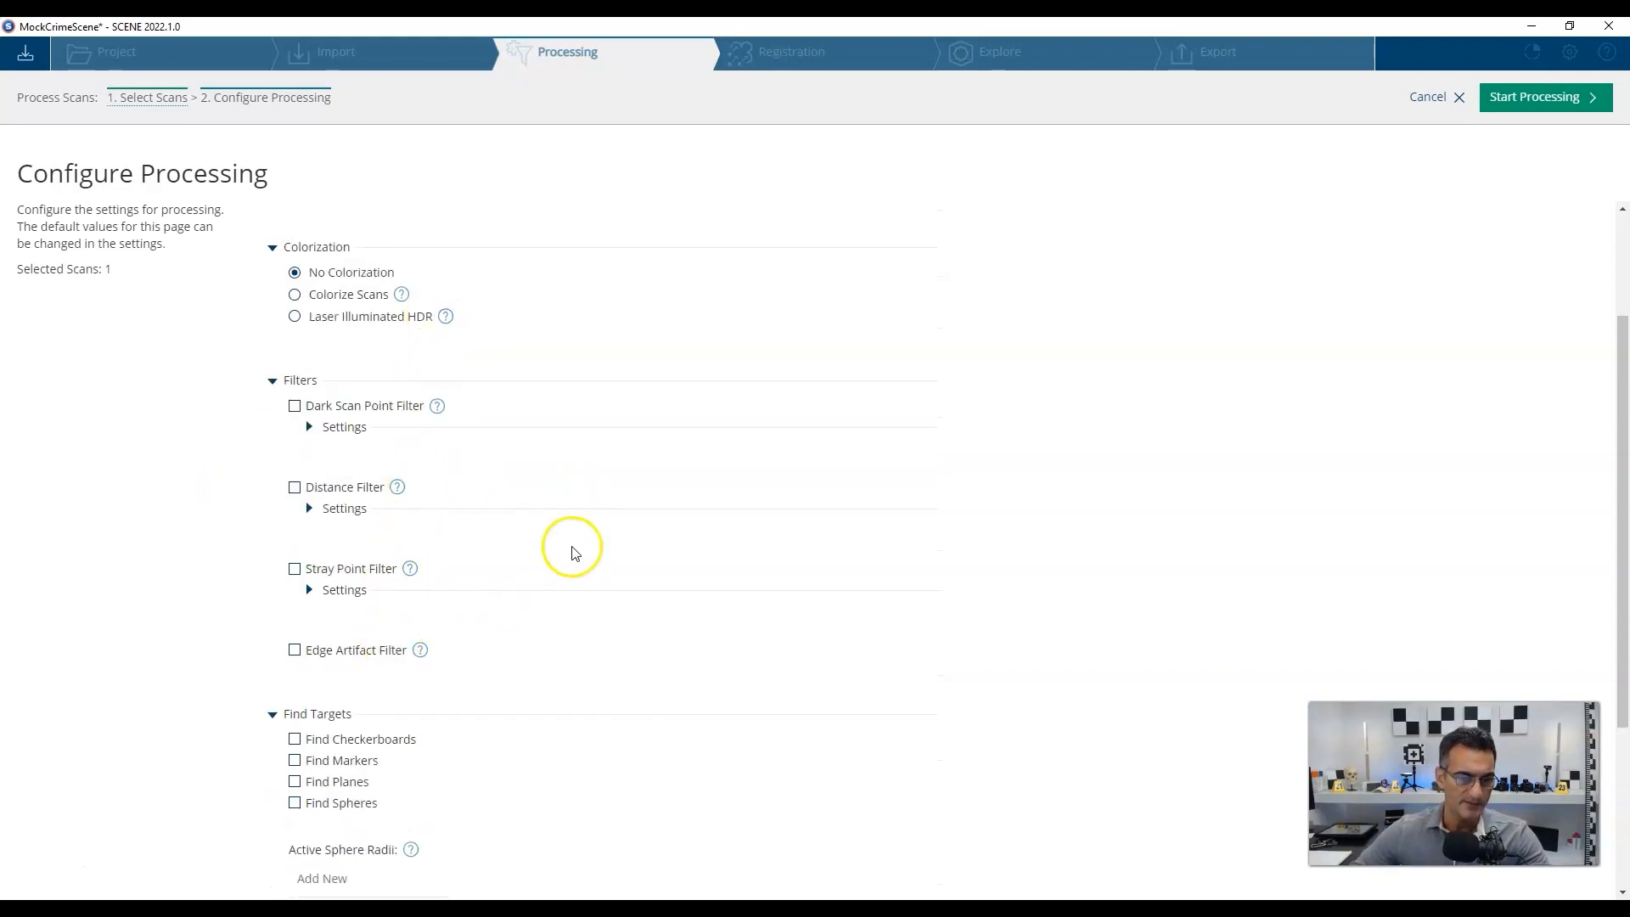
{"action": "scroll", "coordinate": [573, 553], "scroll_direction": "down", "scroll_amount": 3}
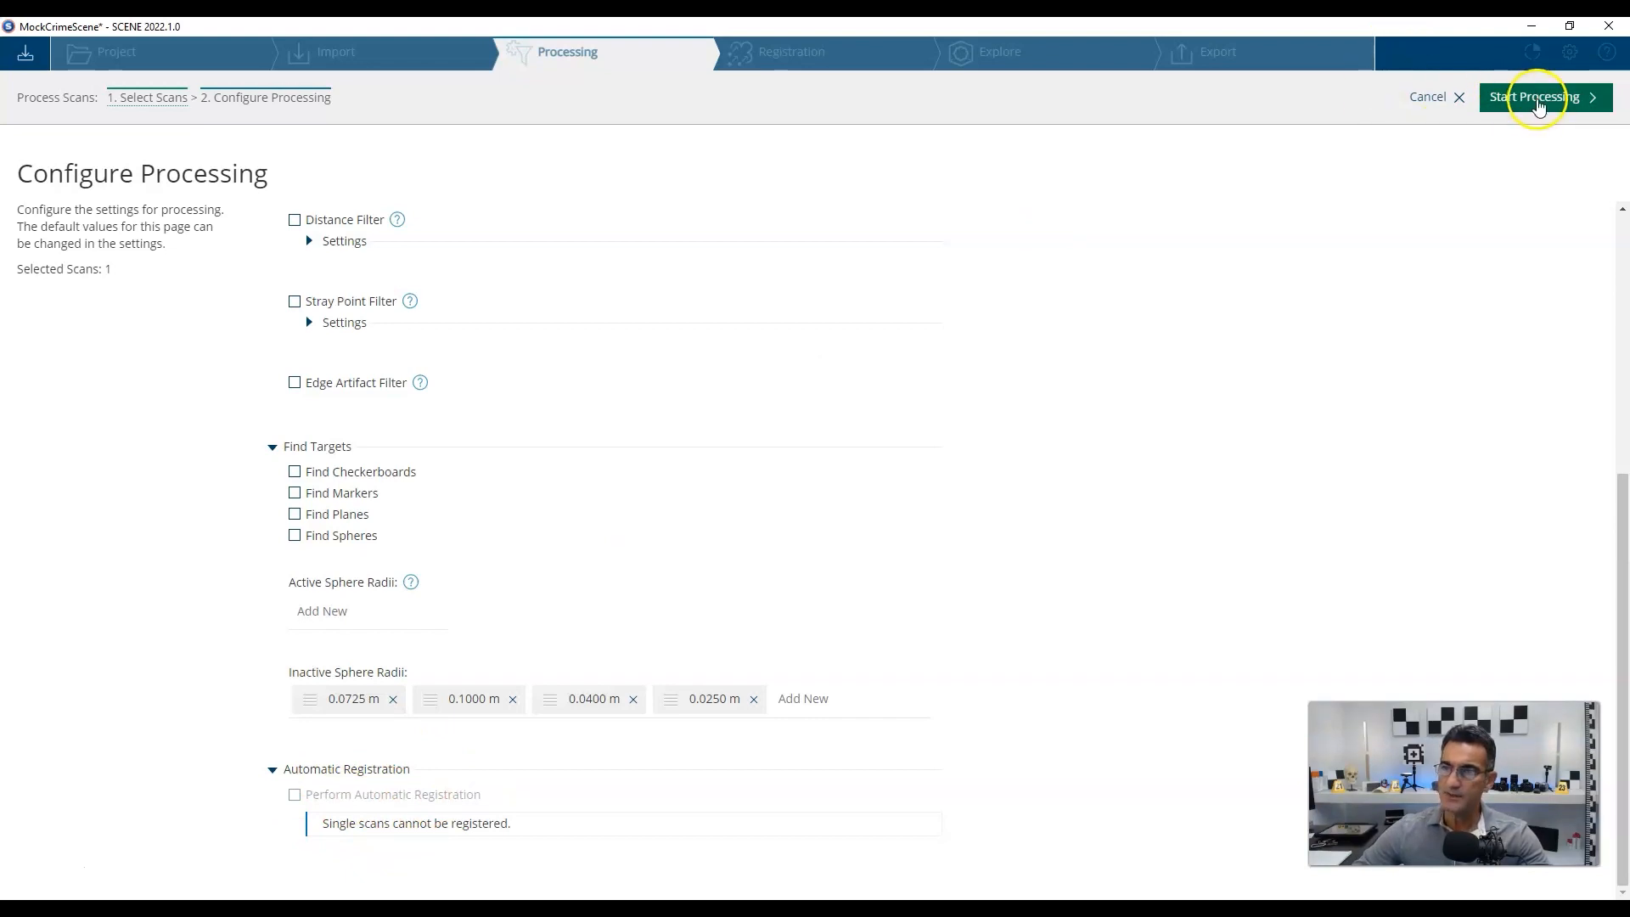
Process Mock_Scene, accept the results, and view the scan on the Explore page.
{"action": "left_click", "coordinate": [1539, 100]}
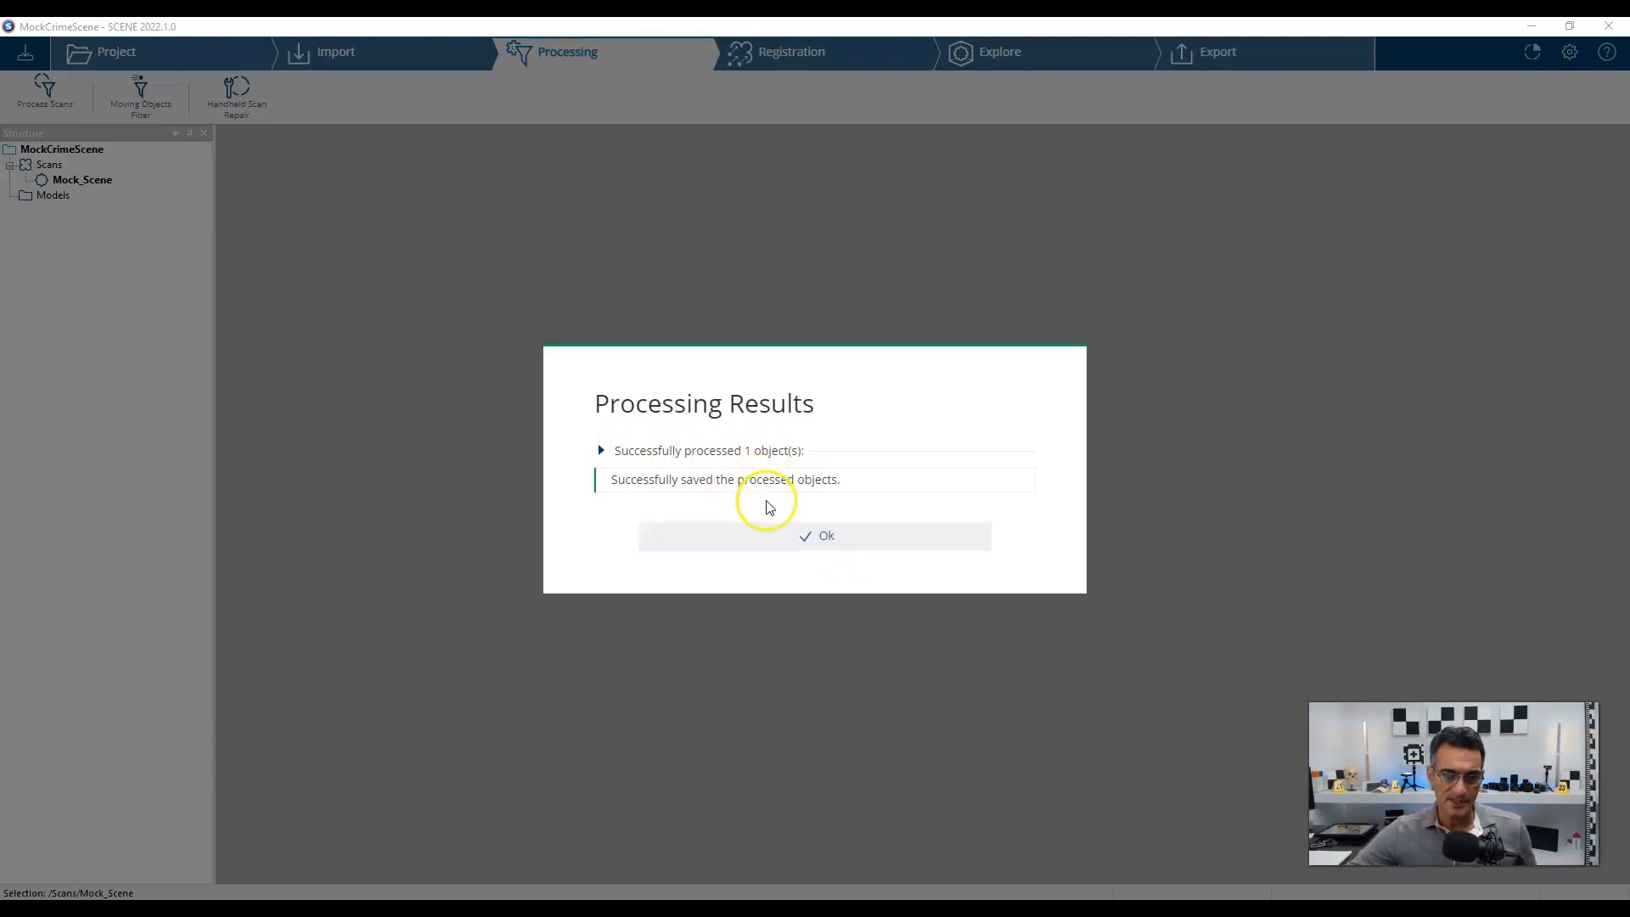
{"action": "left_click", "coordinate": [825, 542]}
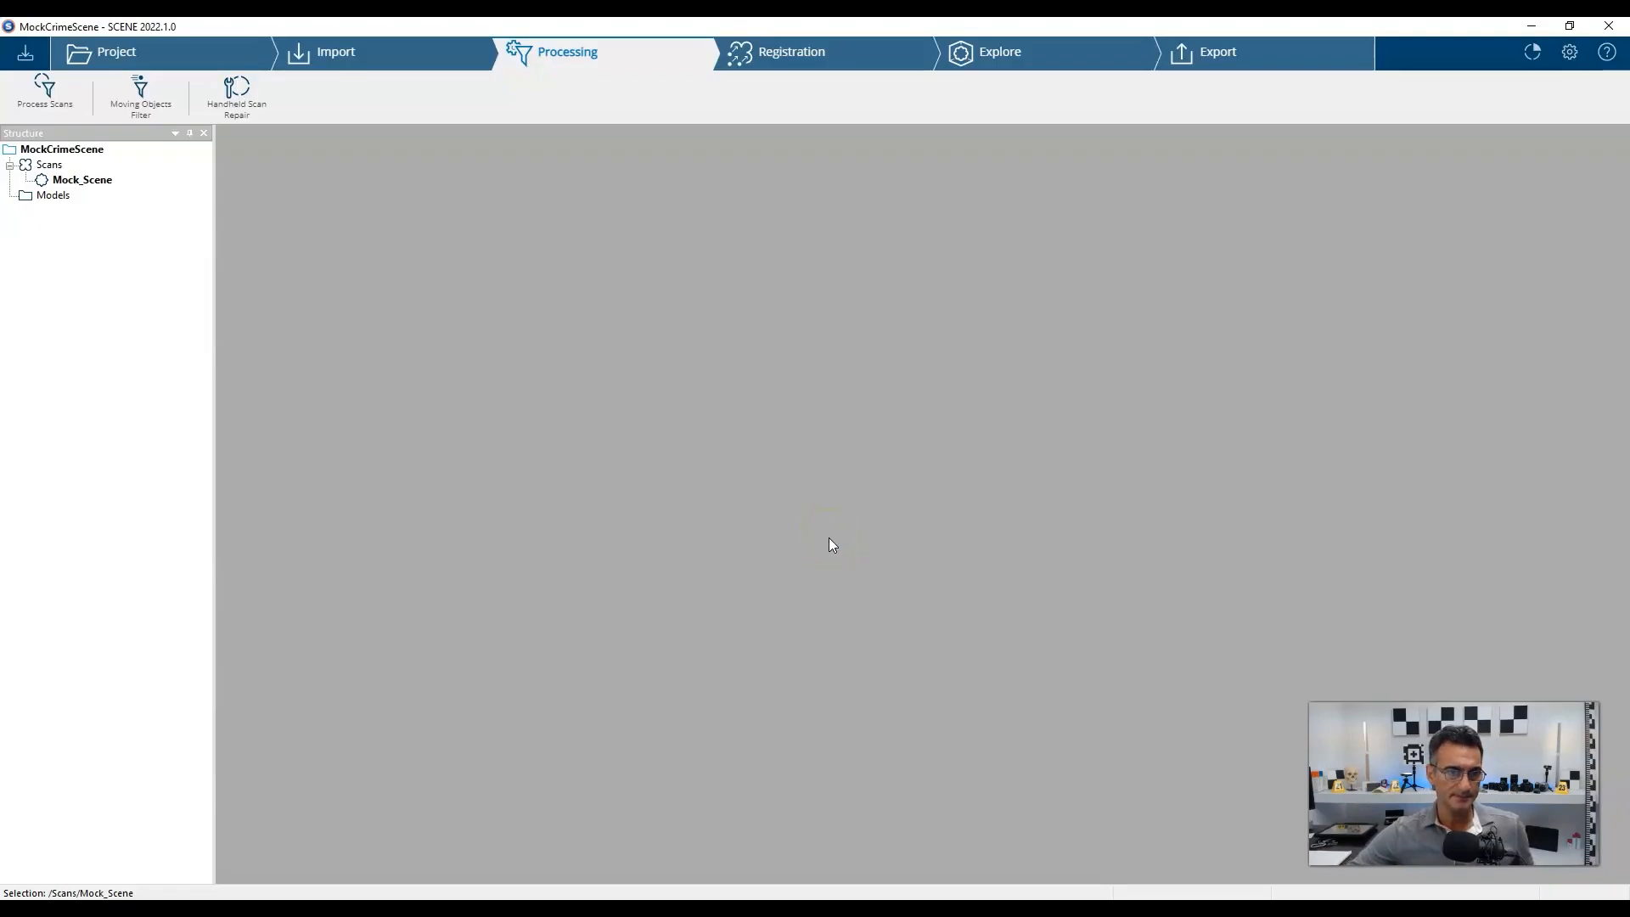
{"action": "left_click", "coordinate": [51, 189]}
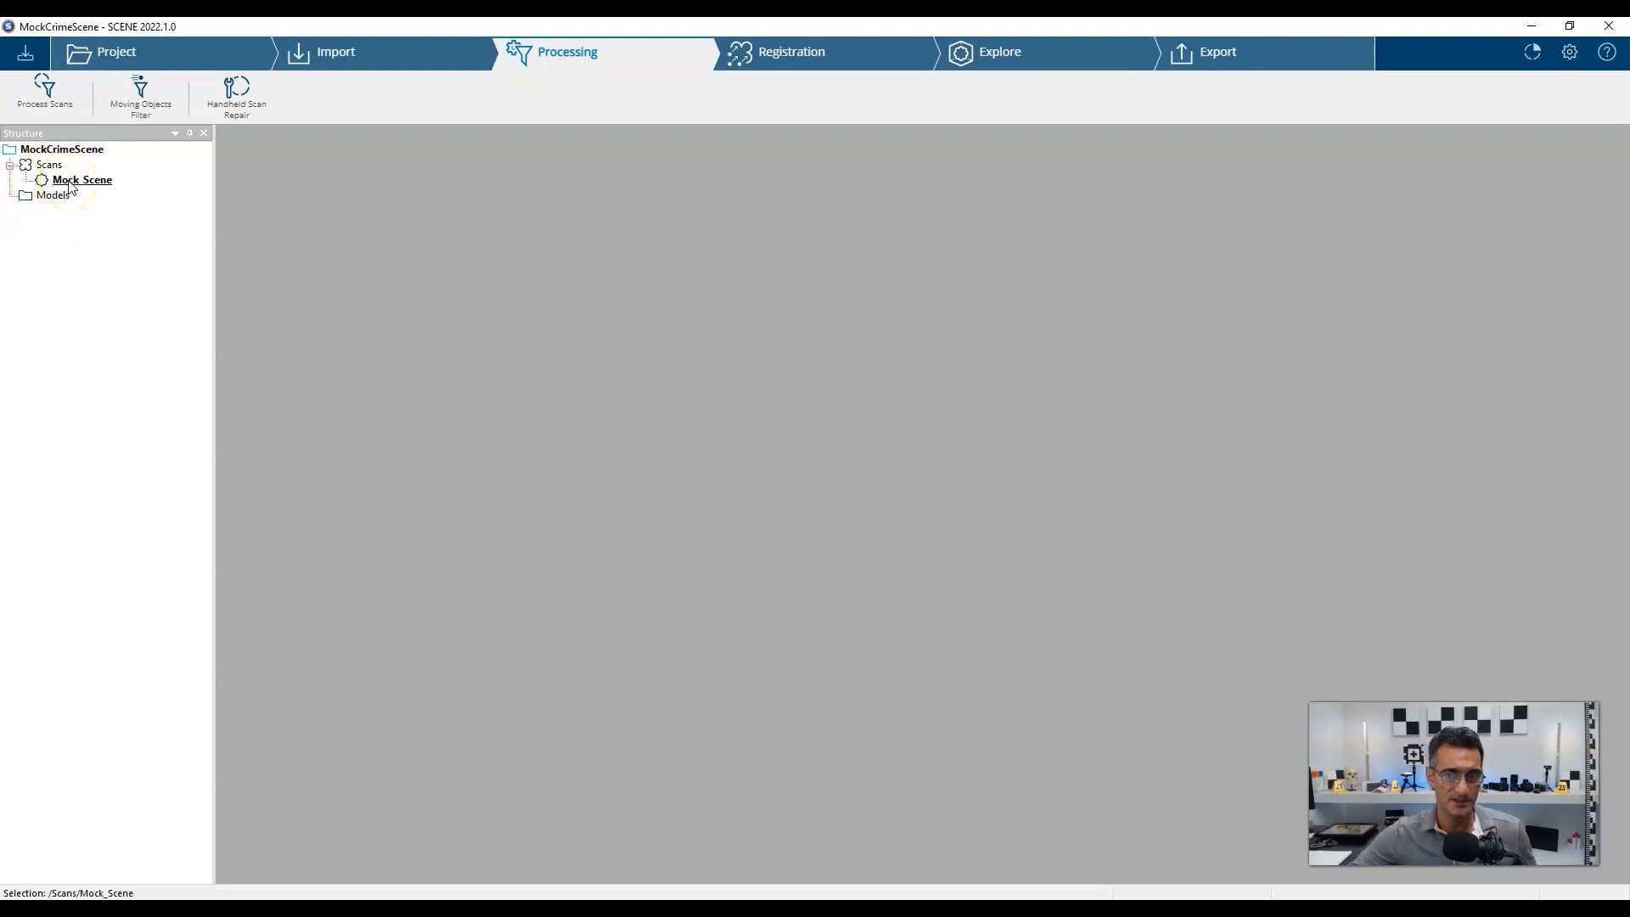
{"action": "left_click", "coordinate": [995, 56]}
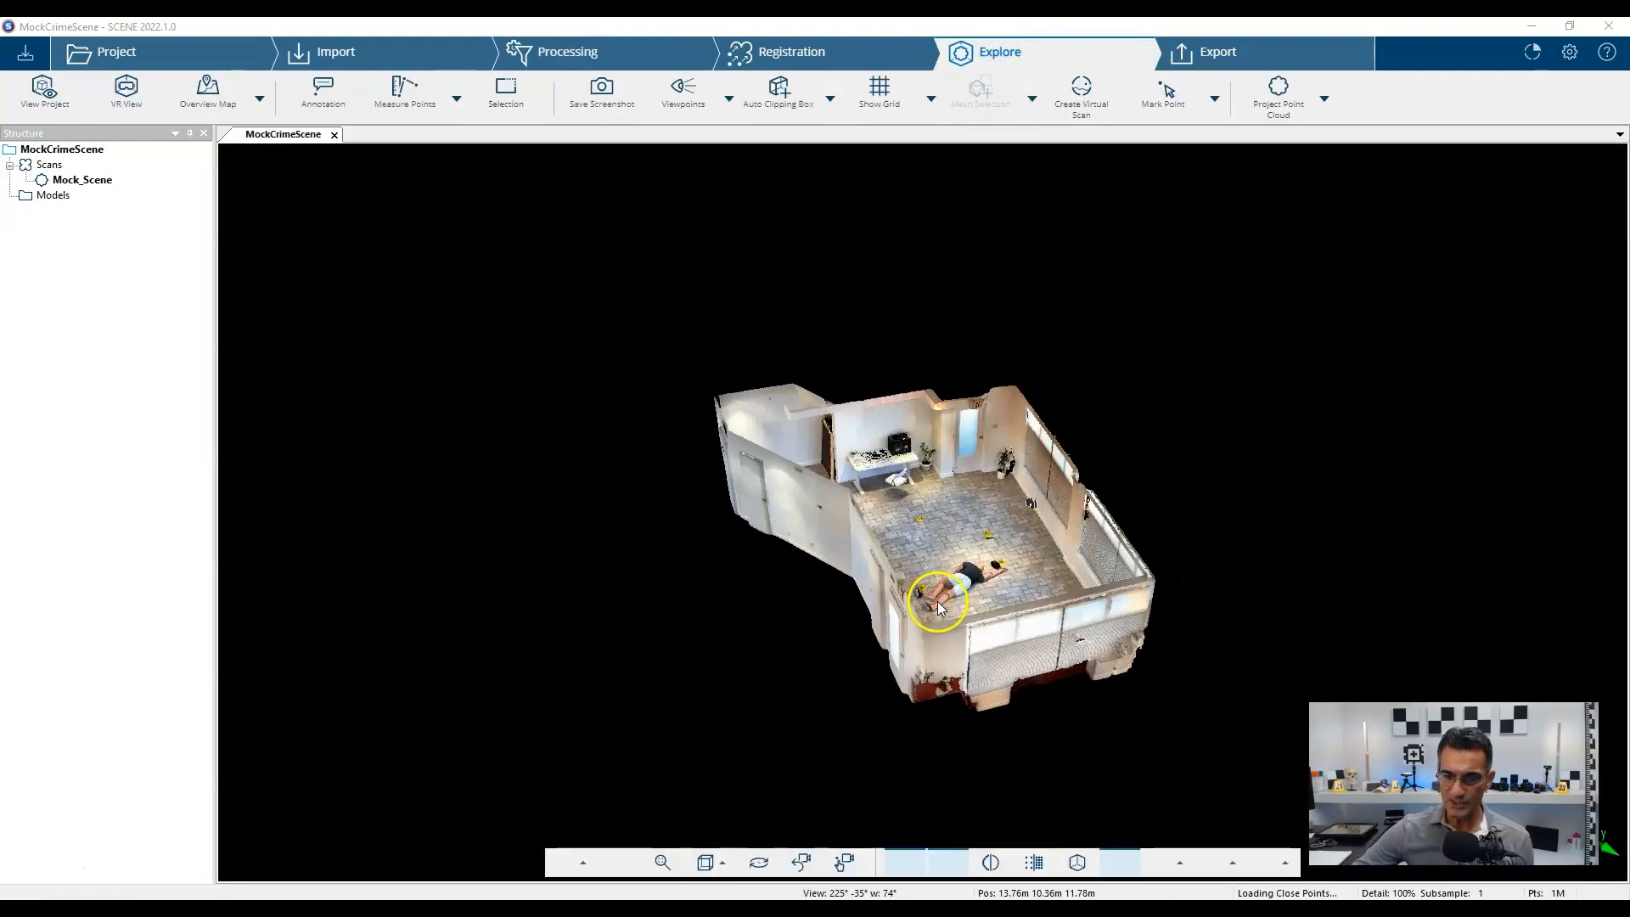
Orbit and zoom the point cloud until the whole room, body and evidence markers are visible.
{"action": "left_click_drag", "start_coordinate": [1118, 630], "coordinate": [799, 580]}
{"action": "scroll", "coordinate": [951, 426], "scroll_direction": "up", "scroll_amount": 4}
{"action": "right_click_drag", "start_coordinate": [968, 465], "coordinate": [963, 476]}
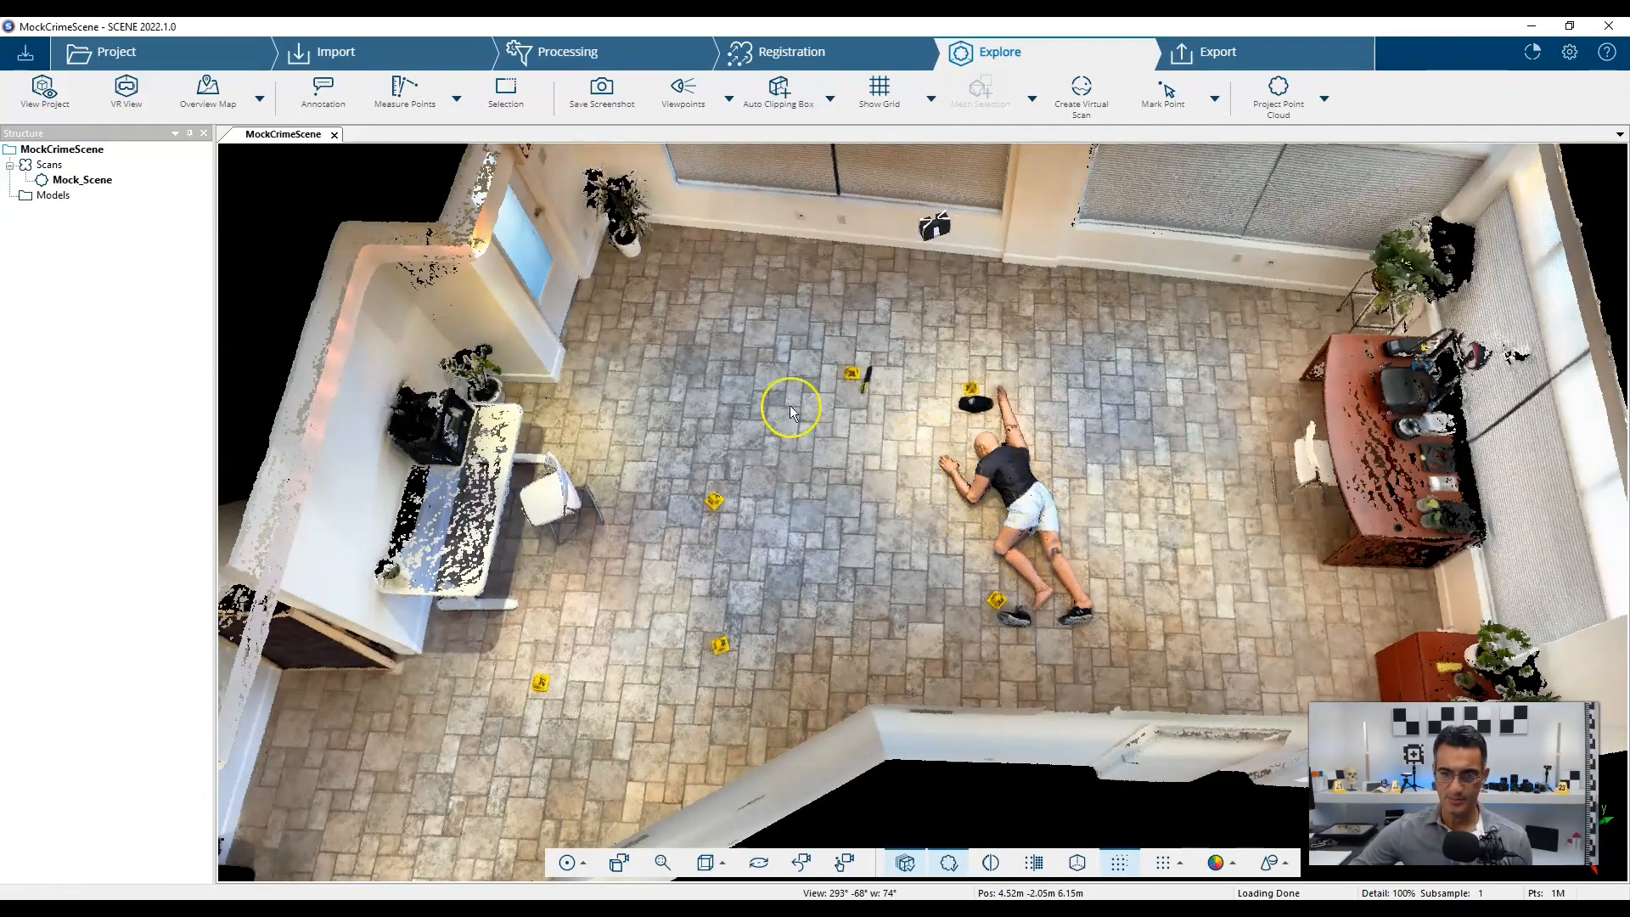
{"action": "left_click_drag", "start_coordinate": [920, 589], "coordinate": [1133, 661]}
{"action": "scroll", "coordinate": [1133, 661], "scroll_direction": "down", "scroll_amount": 5}
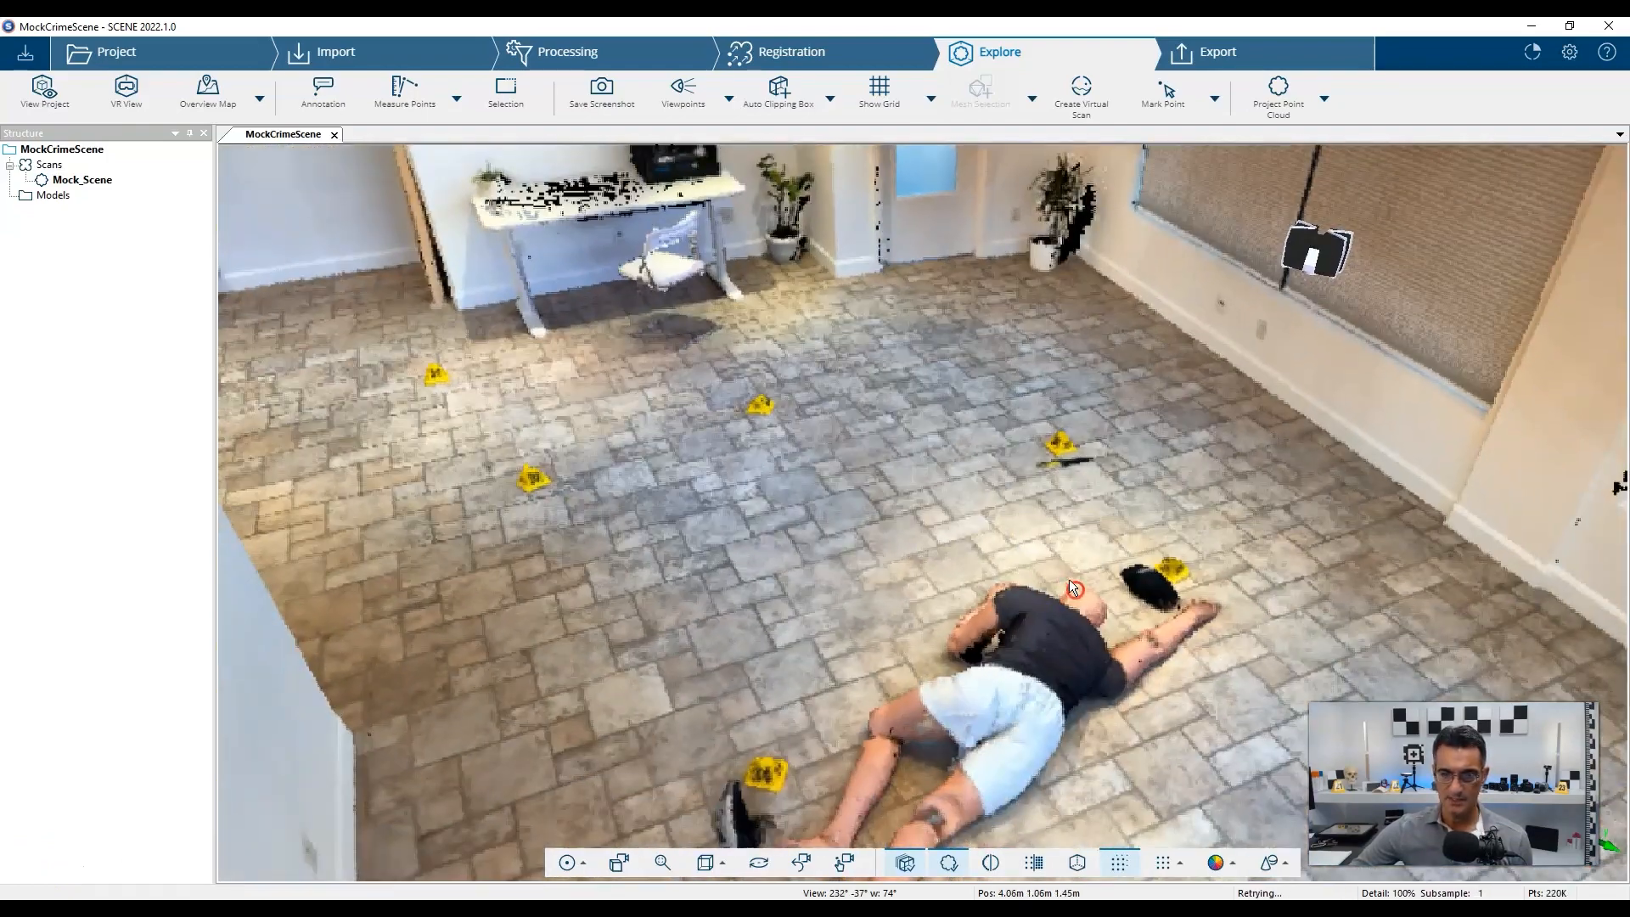
{"action": "scroll", "coordinate": [1009, 610], "scroll_direction": "down", "scroll_amount": 4}
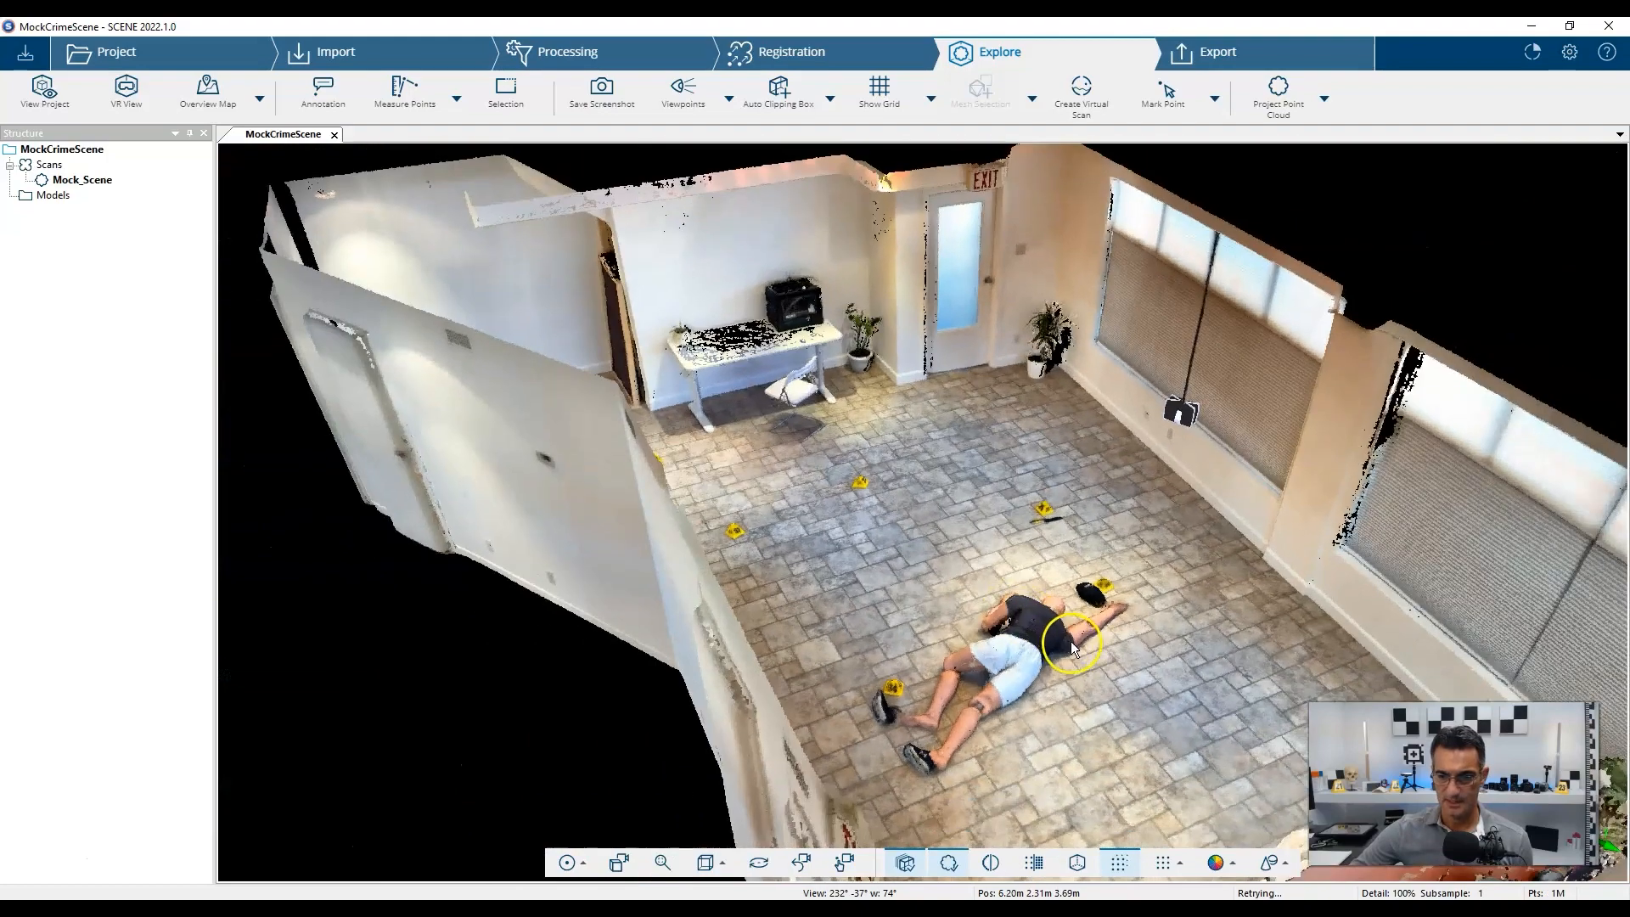
{"action": "left_click_drag", "start_coordinate": [1026, 576], "coordinate": [934, 574]}
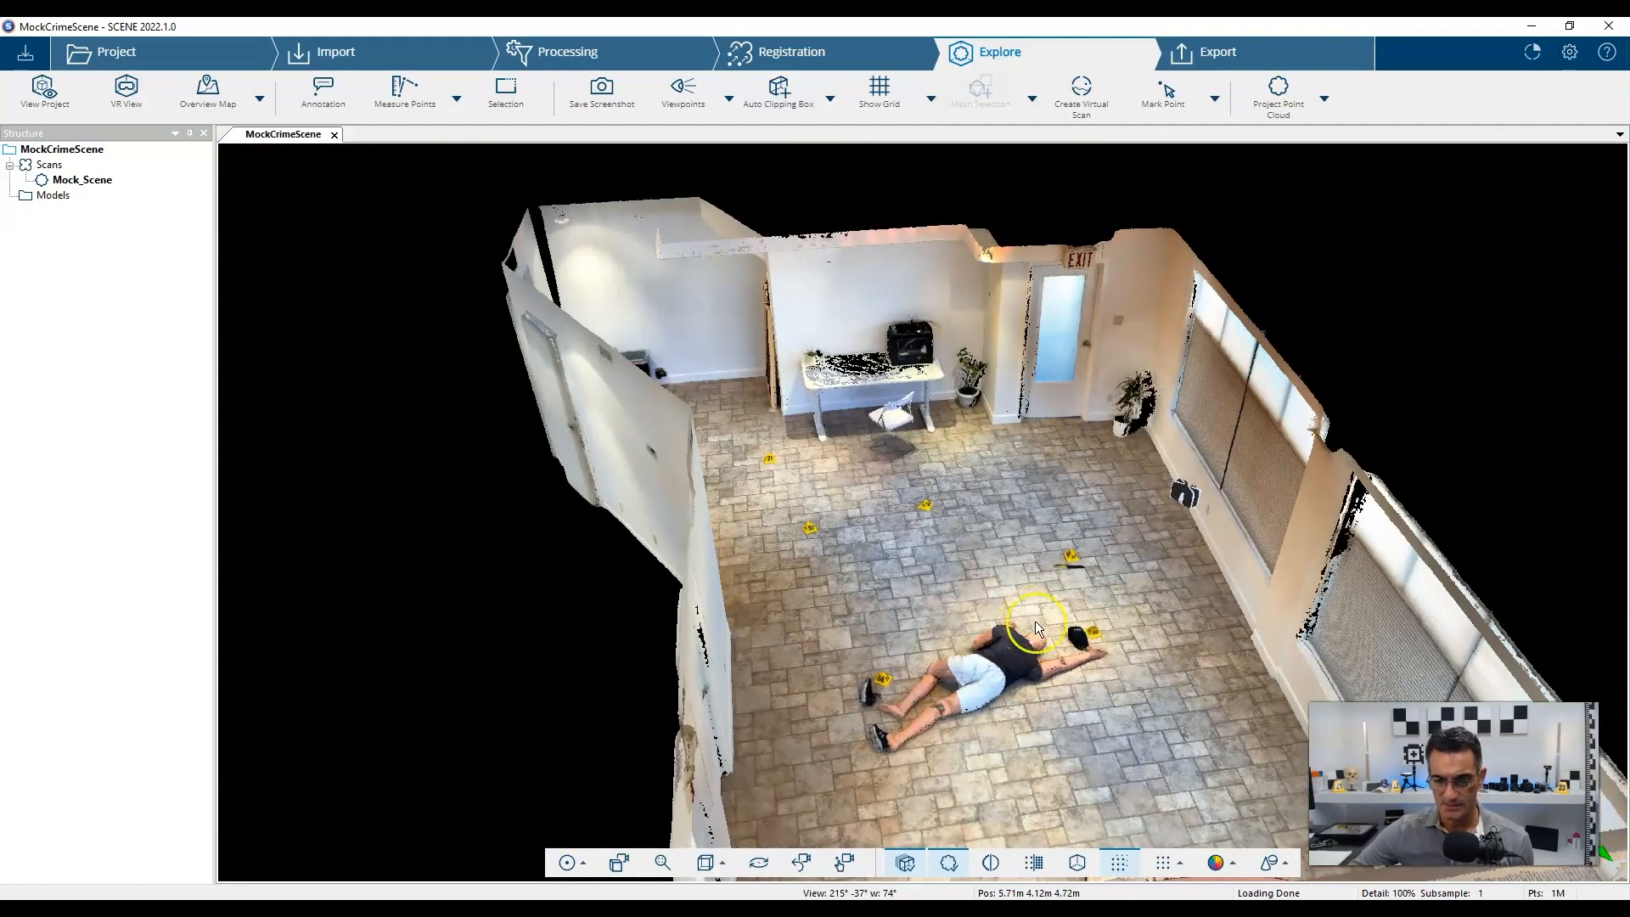
{"action": "mouse_move", "coordinate": [1036, 620]}
{"action": "left_mouse_down"}
{"action": "mouse_move", "coordinate": [889, 680]}
{"action": "mouse_move", "coordinate": [1091, 677]}
{"action": "mouse_move", "coordinate": [976, 644]}
{"action": "mouse_move", "coordinate": [1042, 637]}
{"action": "left_mouse_up"}
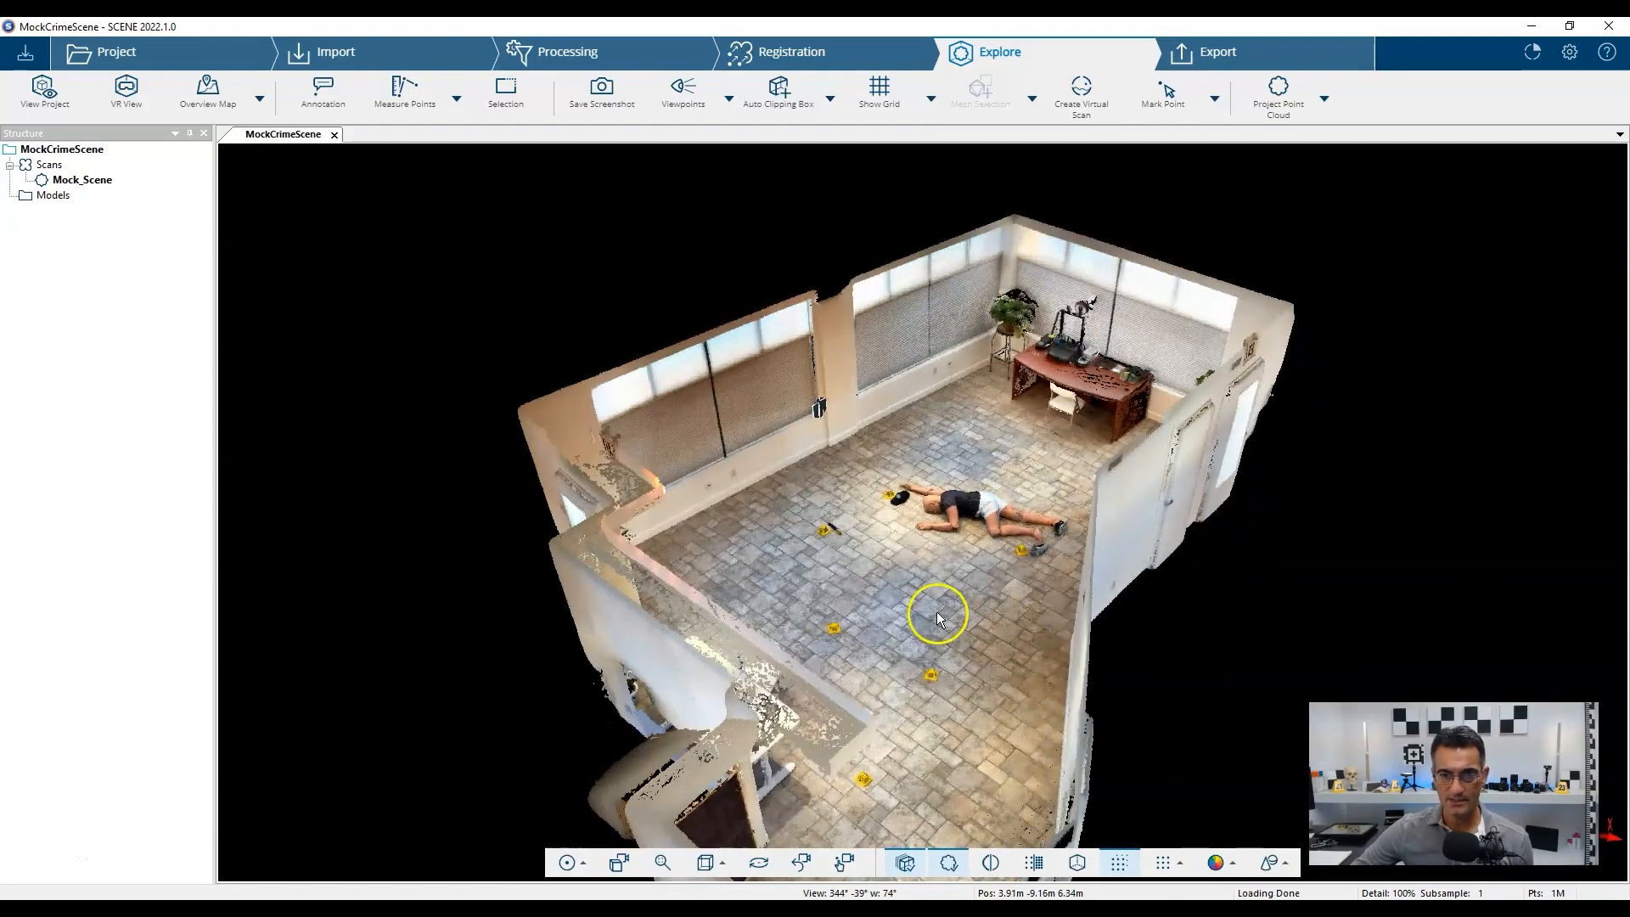
{"action": "left_click", "coordinate": [1055, 101]}
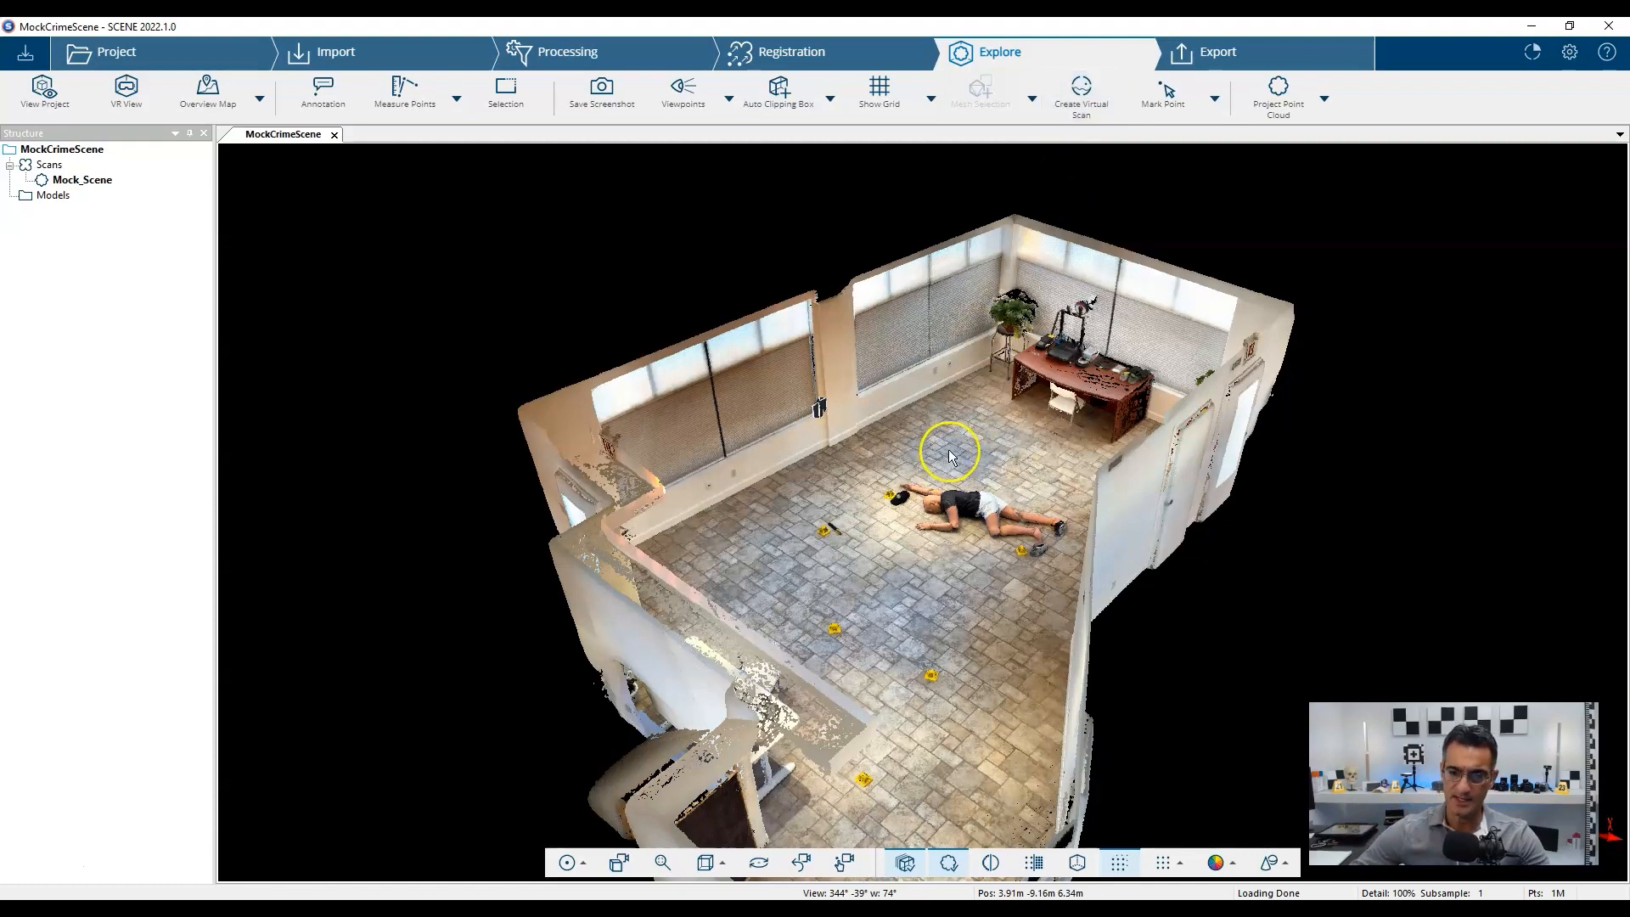
{"action": "scroll", "coordinate": [949, 450], "scroll_direction": "up", "scroll_amount": 1}
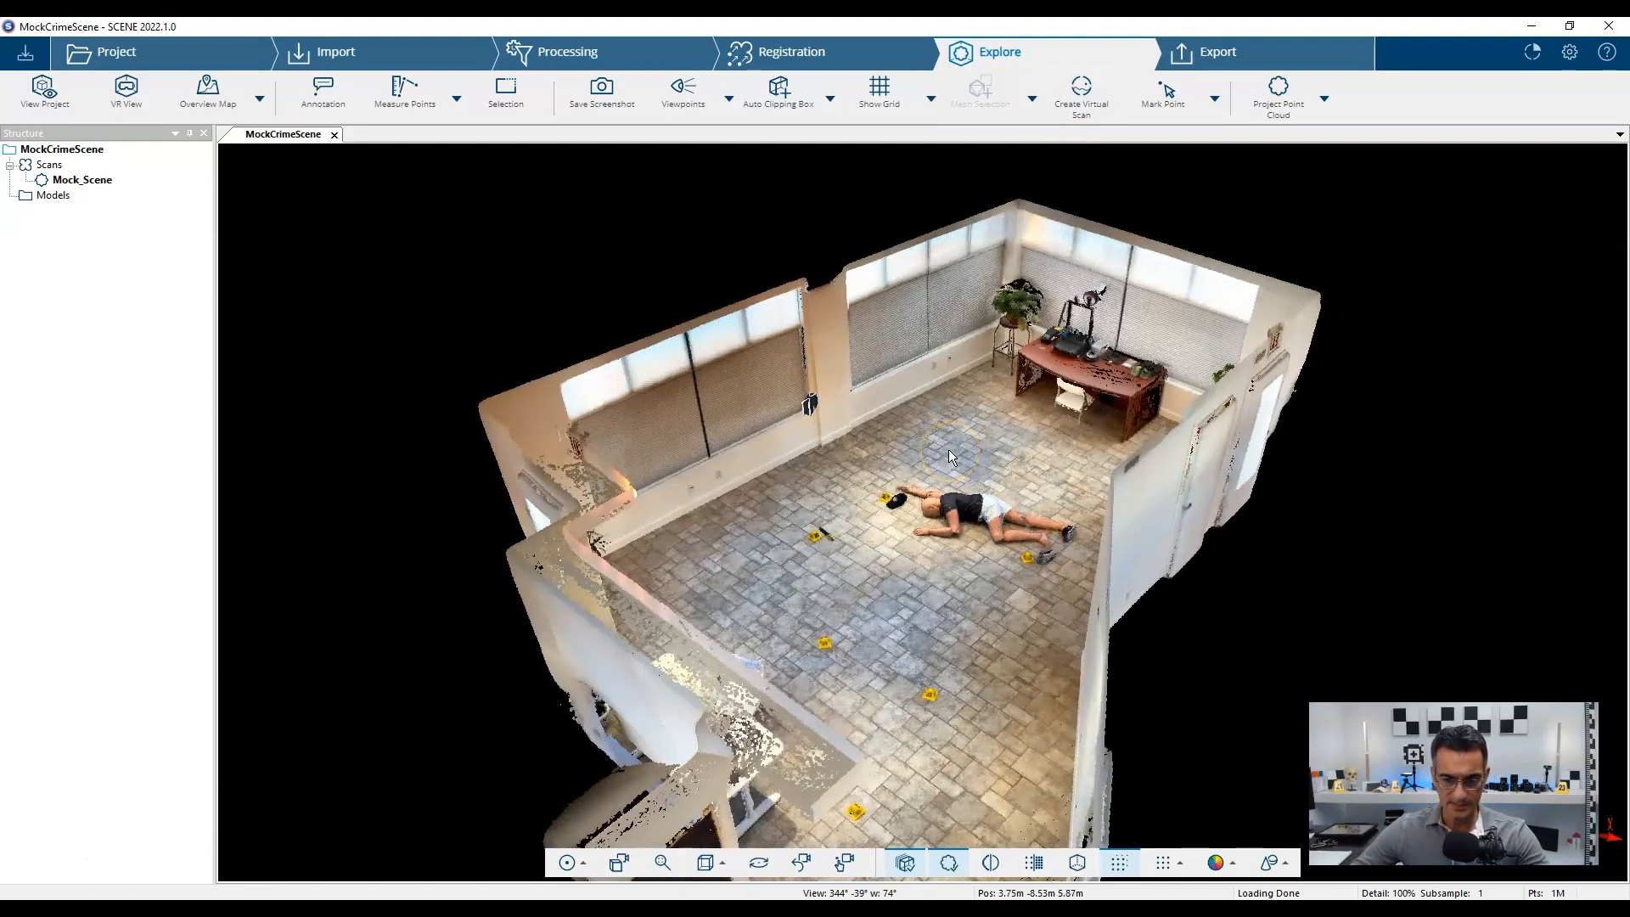
Jump to the Mock_Scene scan position, then tilt and pan the room view.
{"action": "double_click", "coordinate": [812, 406]}
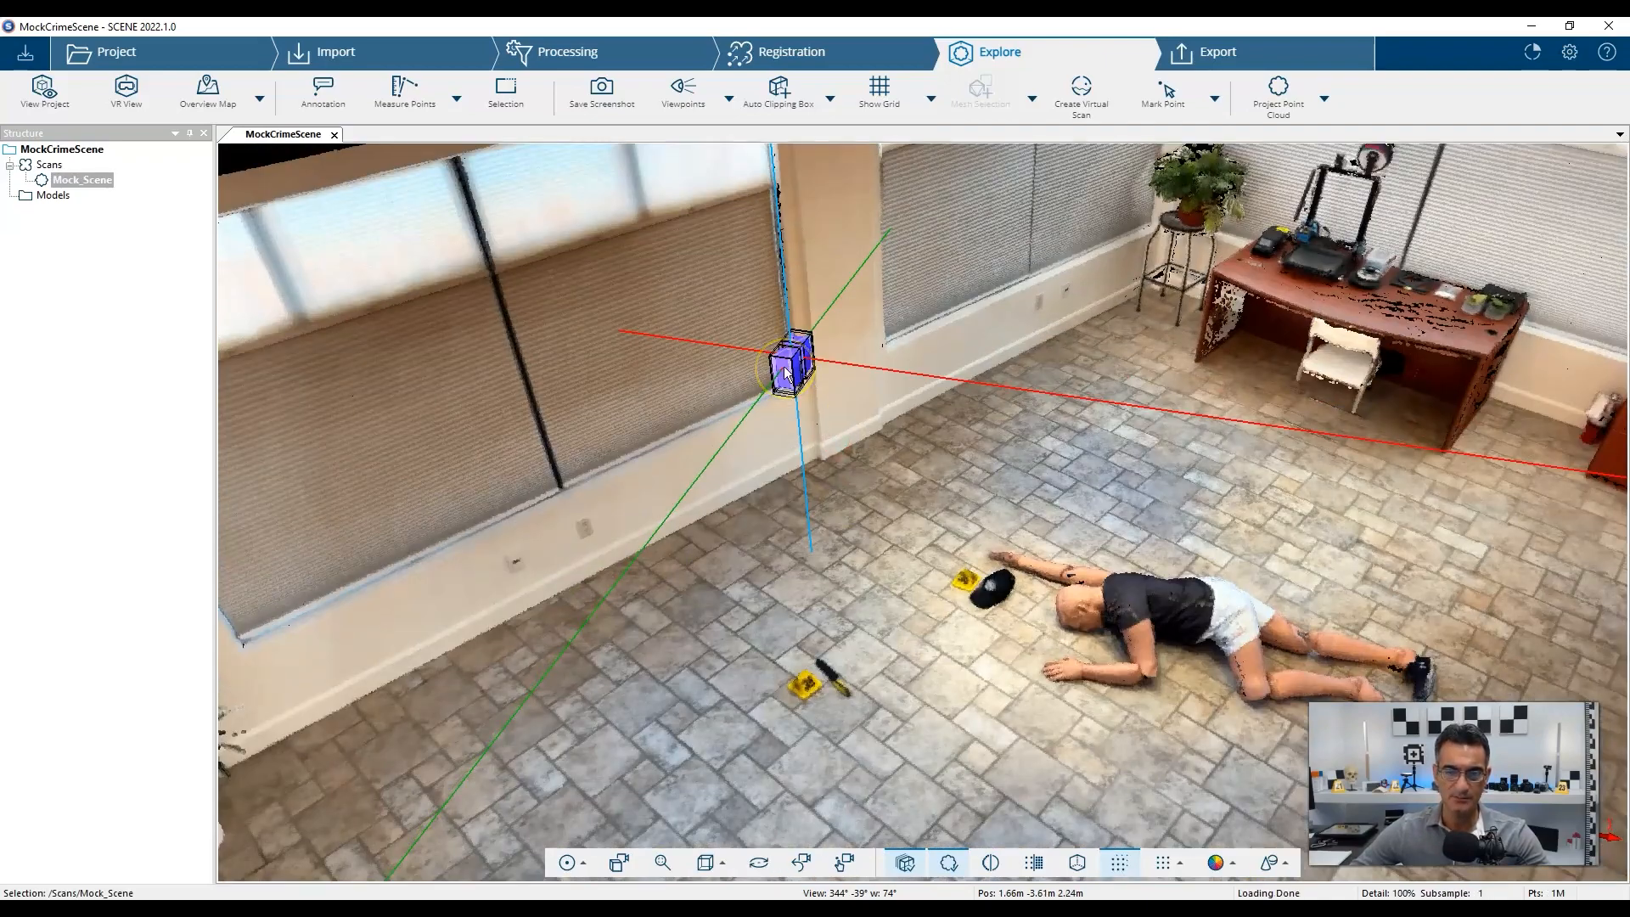
{"action": "scroll", "coordinate": [897, 470], "scroll_direction": "down", "scroll_amount": 4}
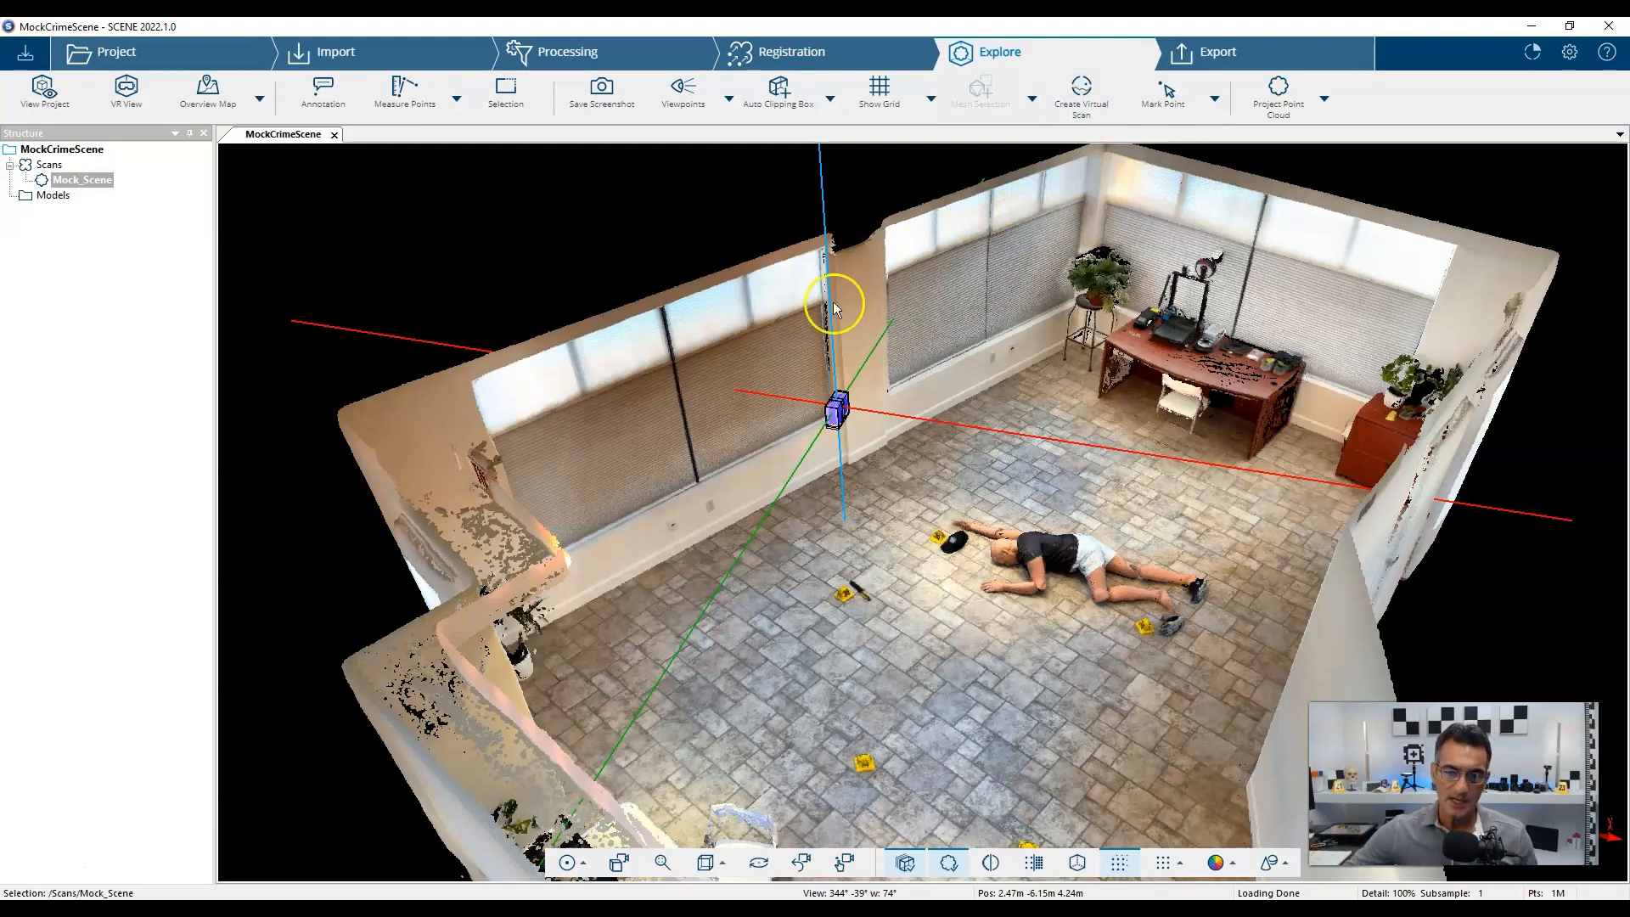
{"action": "left_click", "coordinate": [1136, 599]}
{"action": "right_click", "coordinate": [1039, 624]}
{"action": "left_click_drag", "start_coordinate": [1187, 512], "coordinate": [906, 597]}
{"action": "right_click_drag", "start_coordinate": [1094, 516], "coordinate": [1035, 545]}
{"action": "left_click_drag", "start_coordinate": [1034, 545], "coordinate": [1037, 520]}
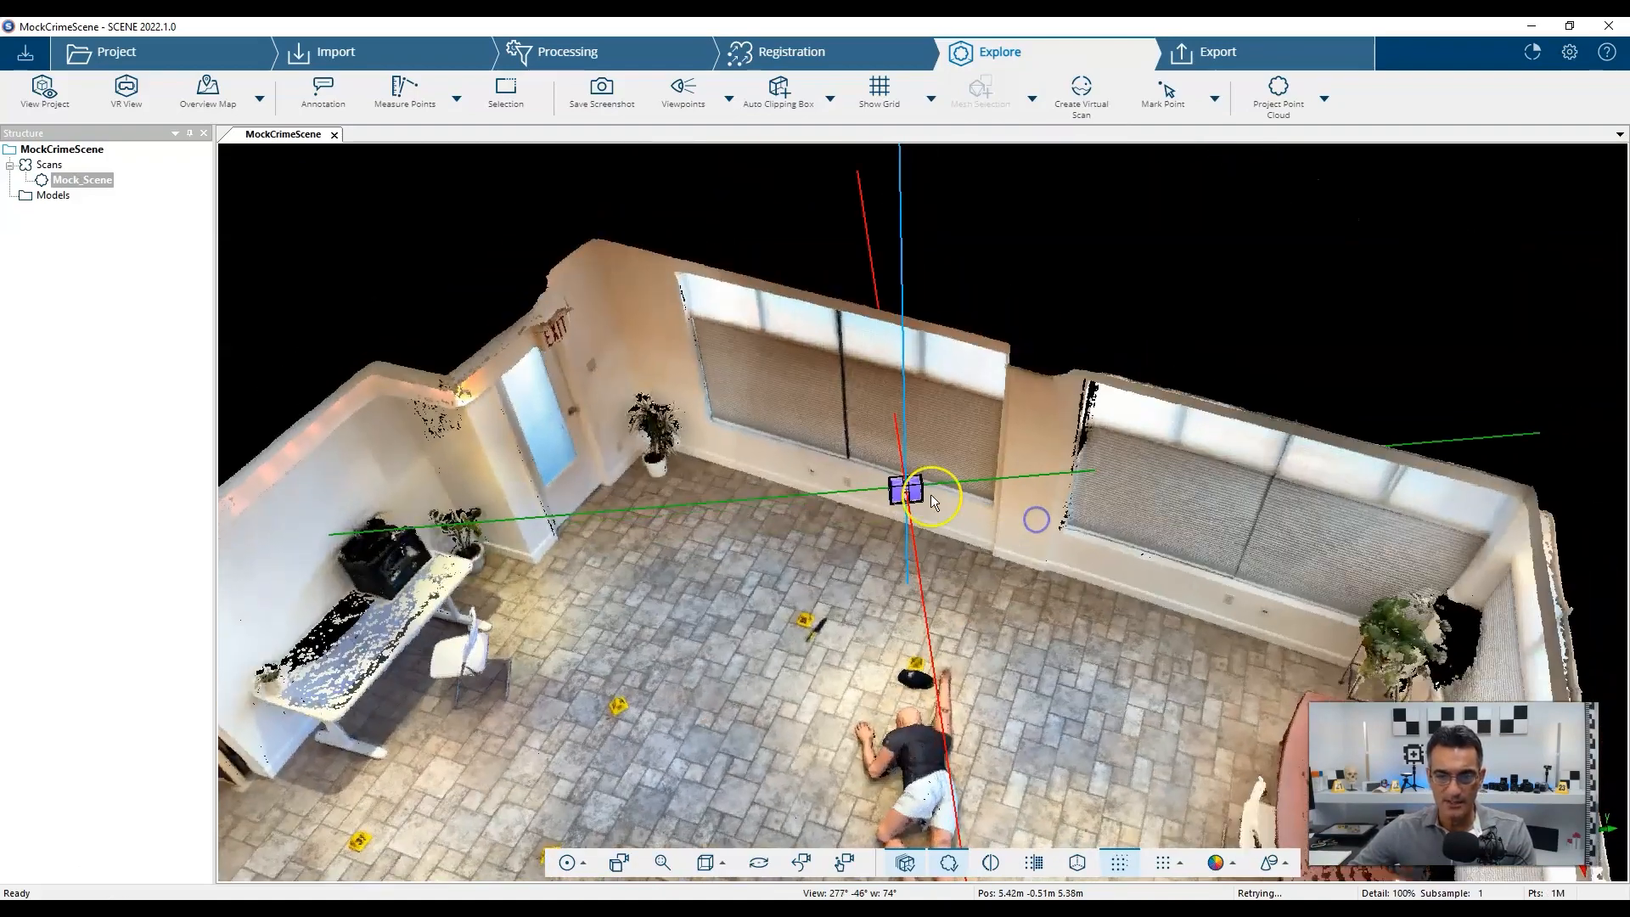
{"action": "right_click_drag", "start_coordinate": [997, 644], "coordinate": [1069, 527]}
{"action": "left_click", "coordinate": [943, 367]}
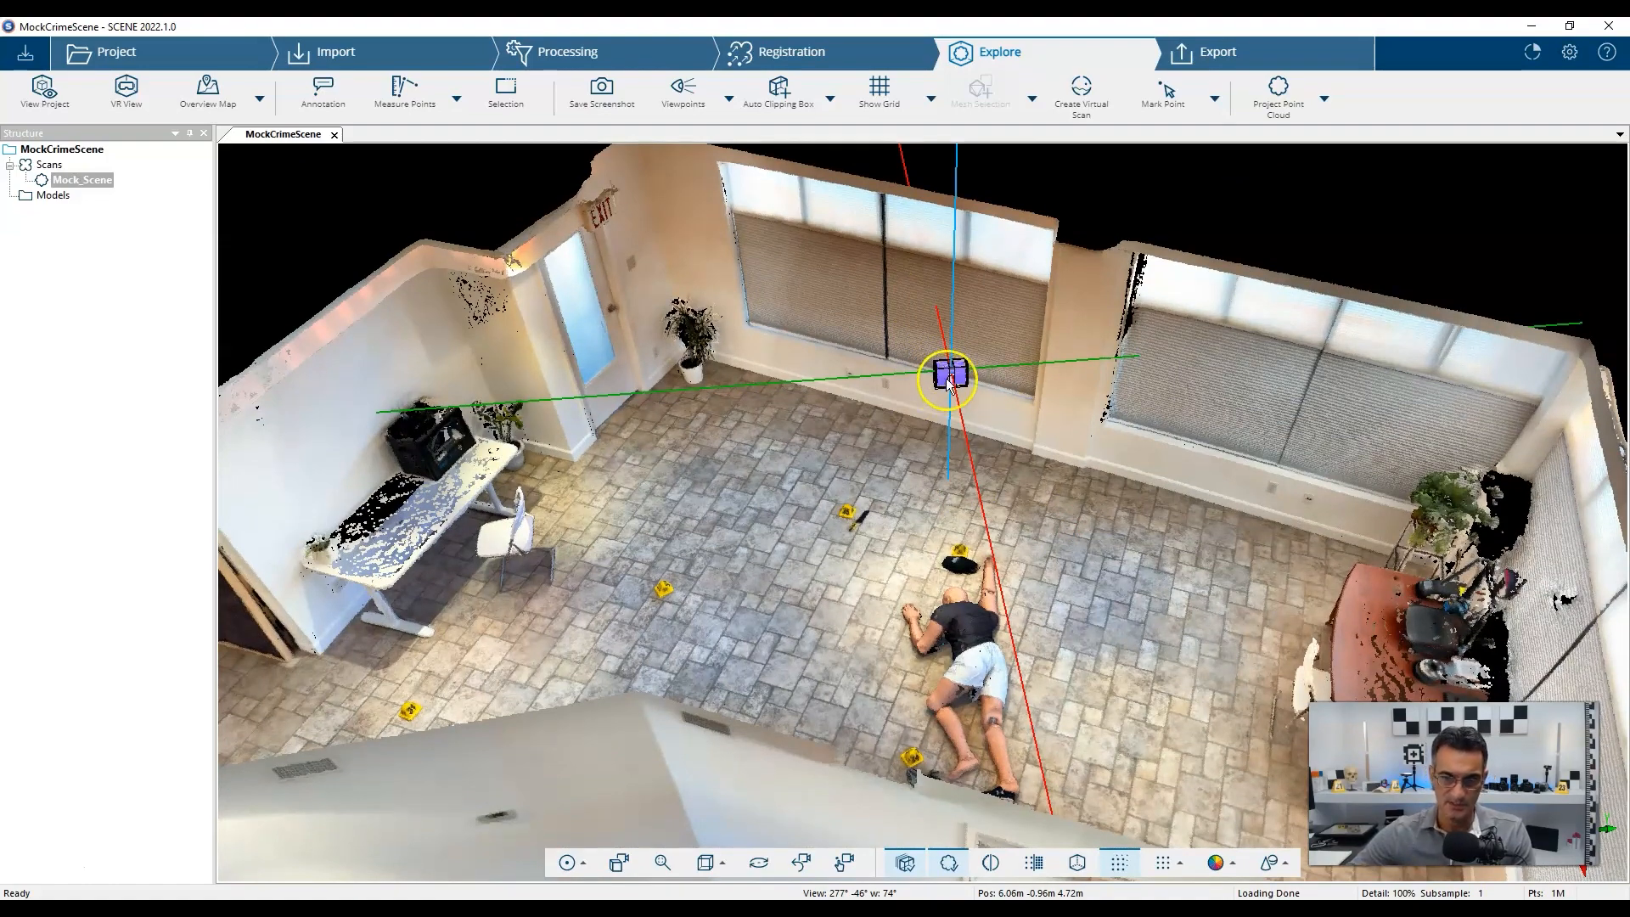
Orbit, pan and zoom down to a low close-up framing the mannequin's body.
{"action": "mouse_move", "coordinate": [1096, 608]}
{"action": "left_mouse_down"}
{"action": "mouse_move", "coordinate": [988, 594]}
{"action": "mouse_move", "coordinate": [1104, 584]}
{"action": "left_mouse_up"}
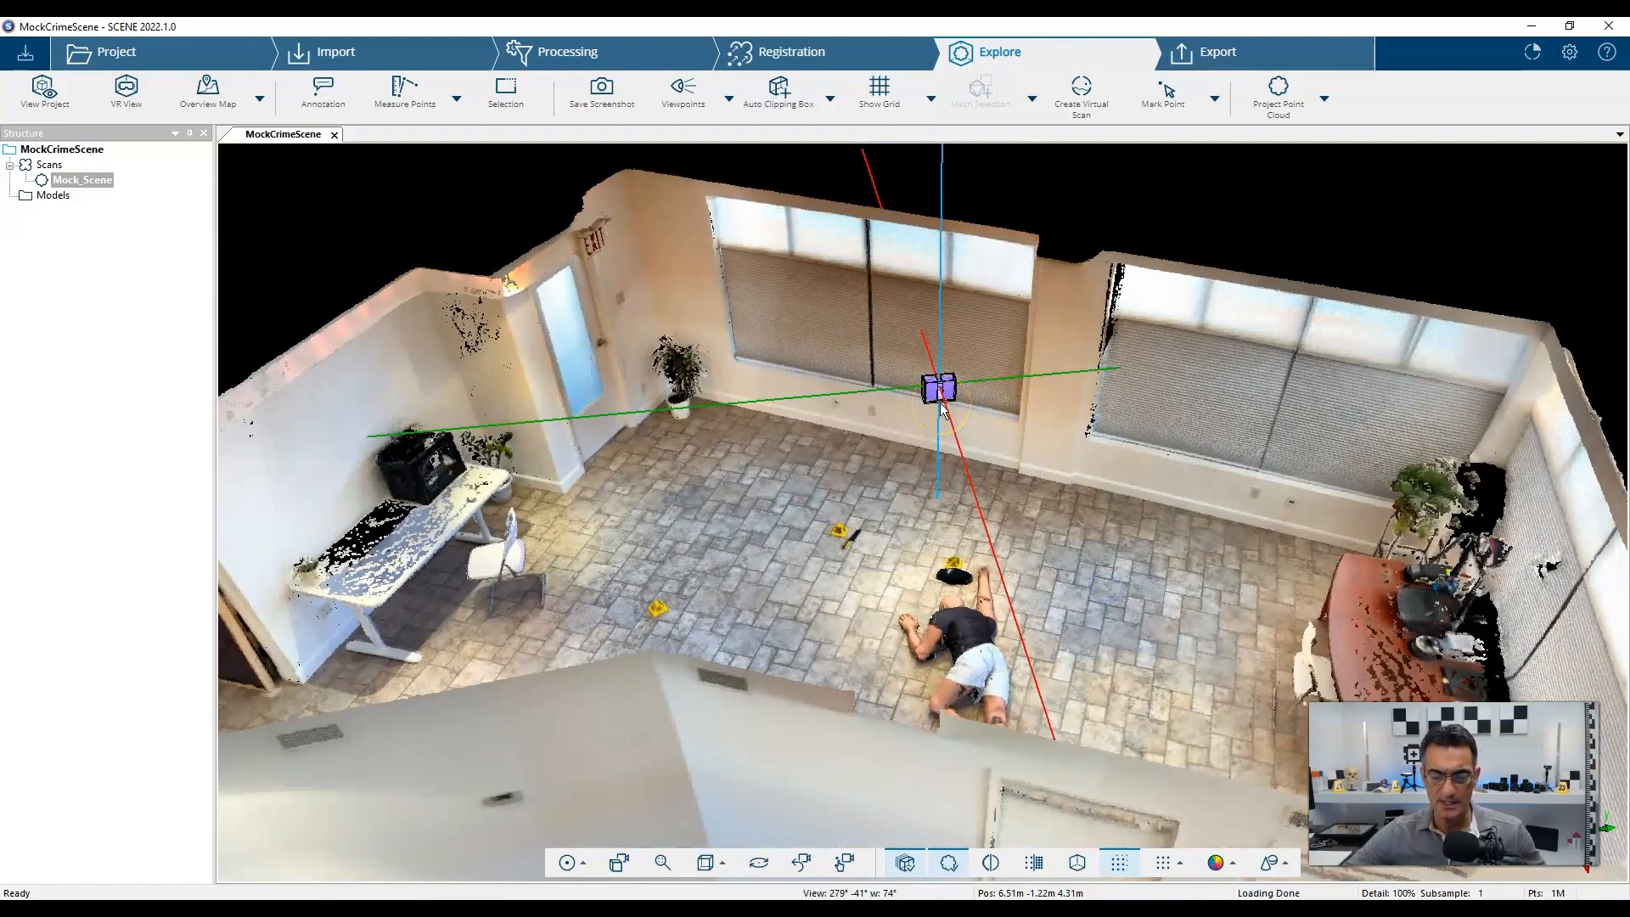
{"action": "right_click_drag", "start_coordinate": [830, 533], "coordinate": [868, 499]}
{"action": "left_click_drag", "start_coordinate": [837, 556], "coordinate": [977, 581]}
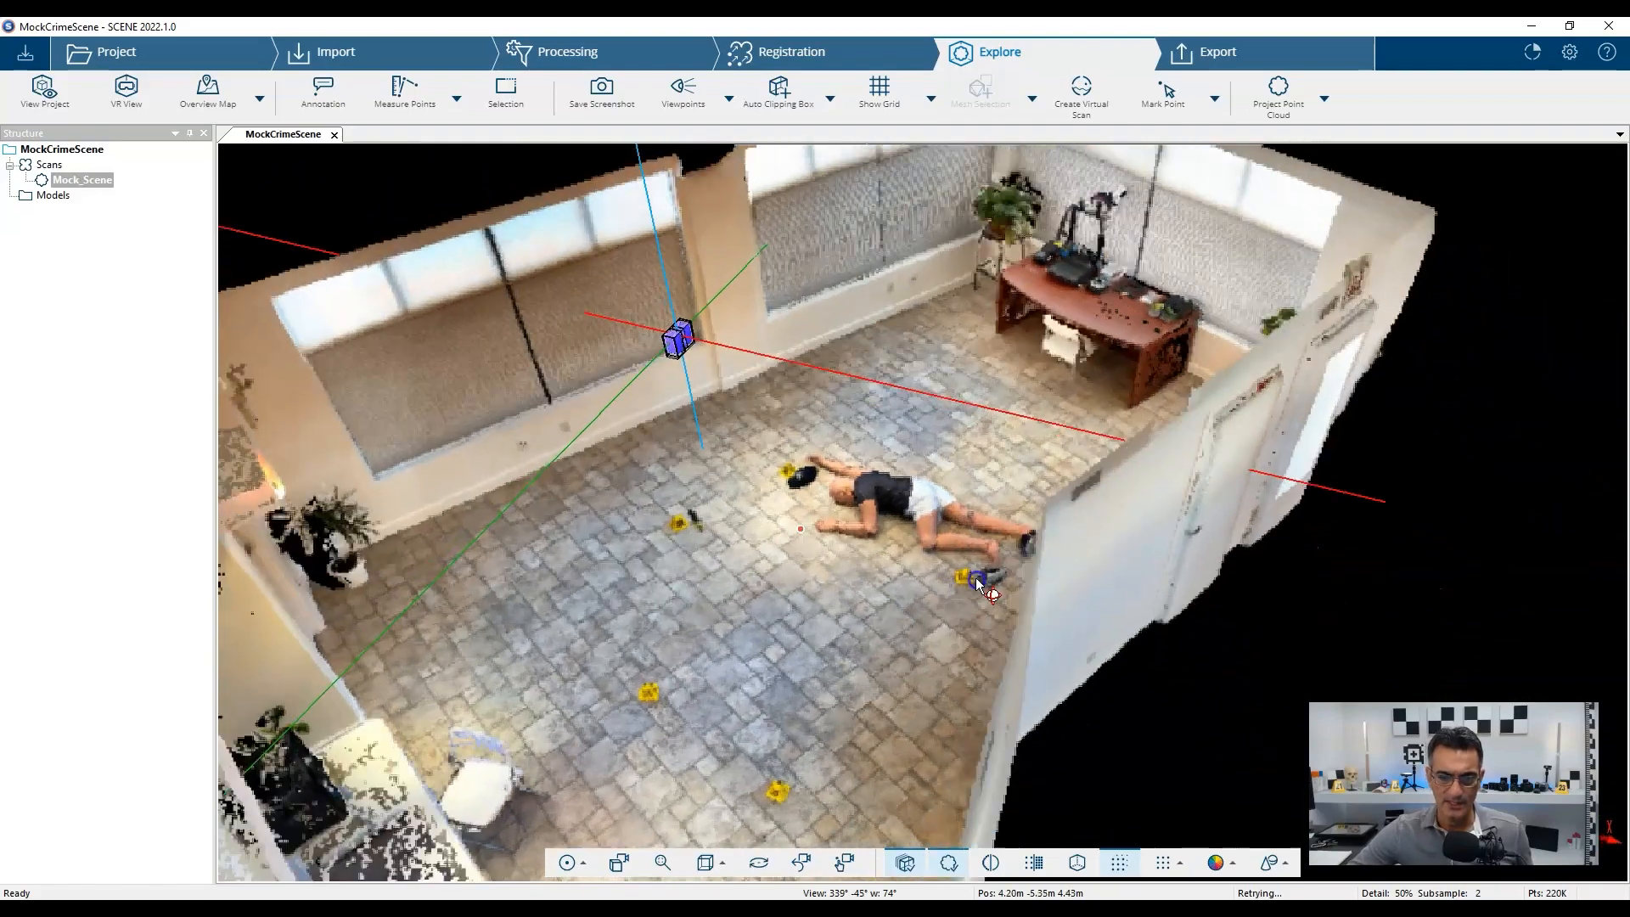
{"action": "right_click_drag", "start_coordinate": [977, 580], "coordinate": [1023, 538]}
{"action": "left_click_drag", "start_coordinate": [843, 547], "coordinate": [868, 516]}
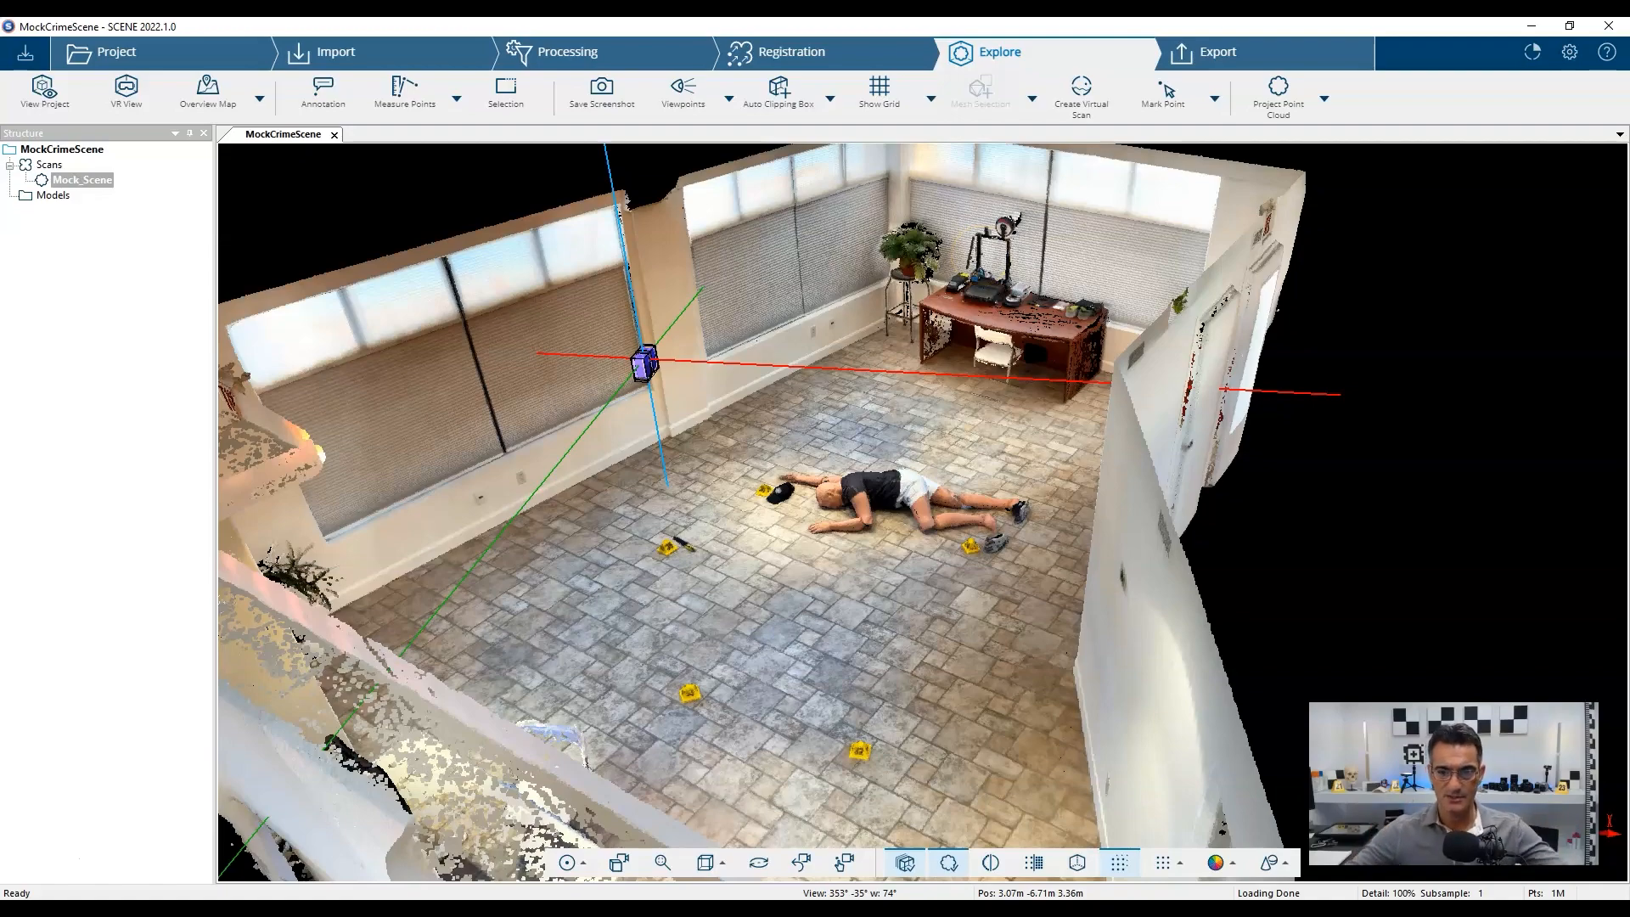
{"action": "scroll", "coordinate": [815, 509], "scroll_direction": "up", "scroll_amount": 8}
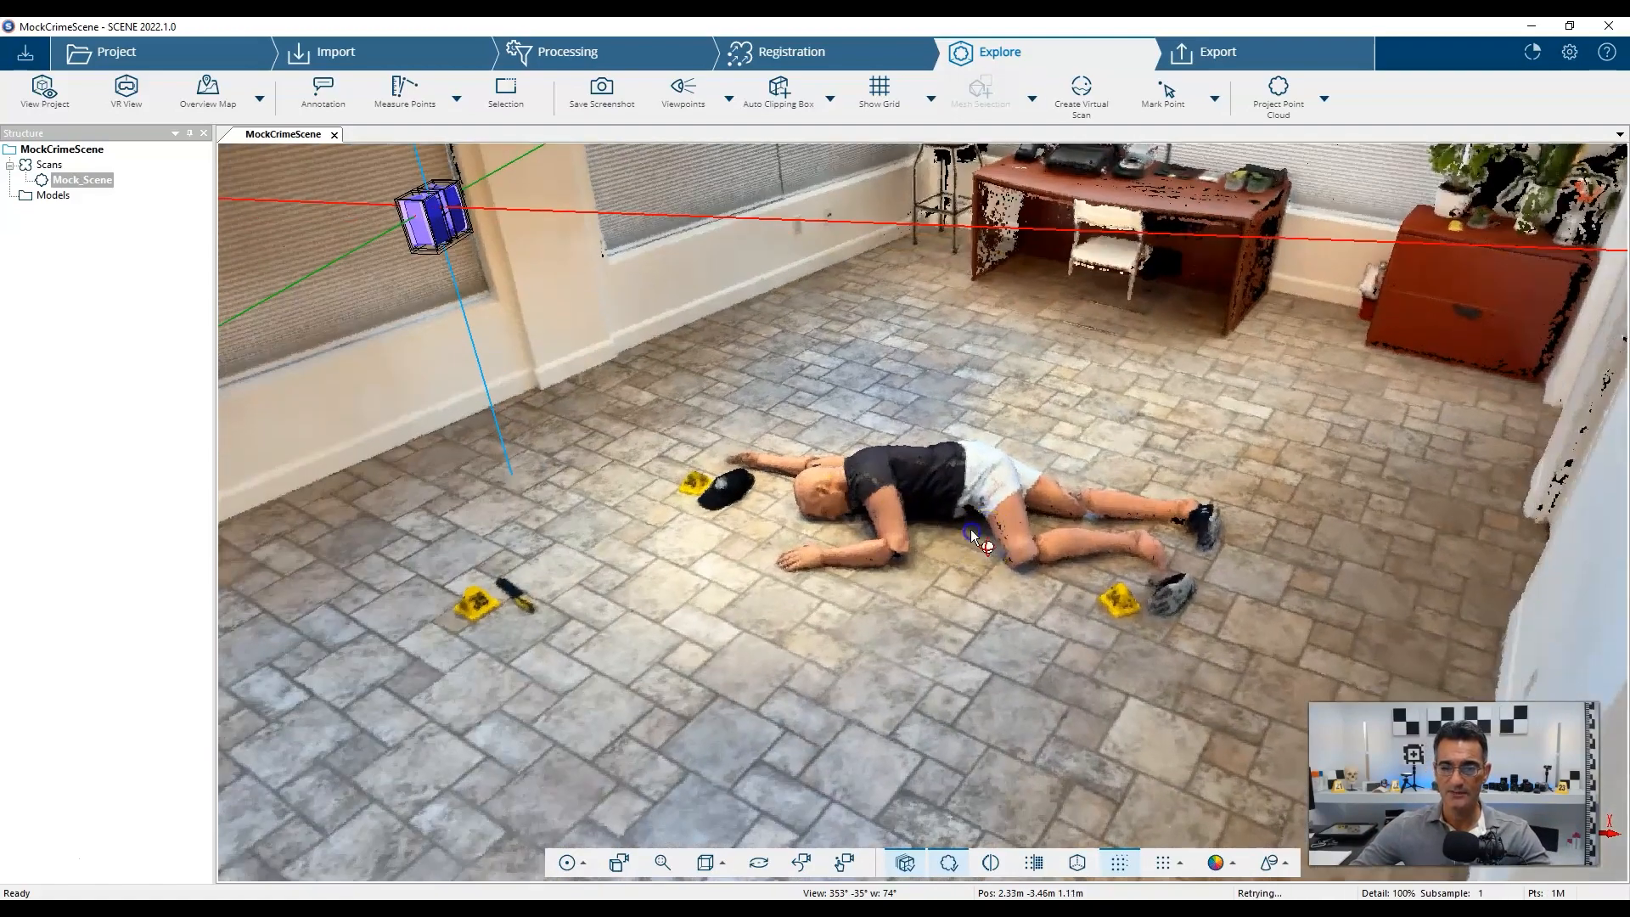
{"action": "right_click_drag", "start_coordinate": [971, 532], "coordinate": [982, 477]}
{"action": "left_click_drag", "start_coordinate": [1023, 586], "coordinate": [991, 473]}
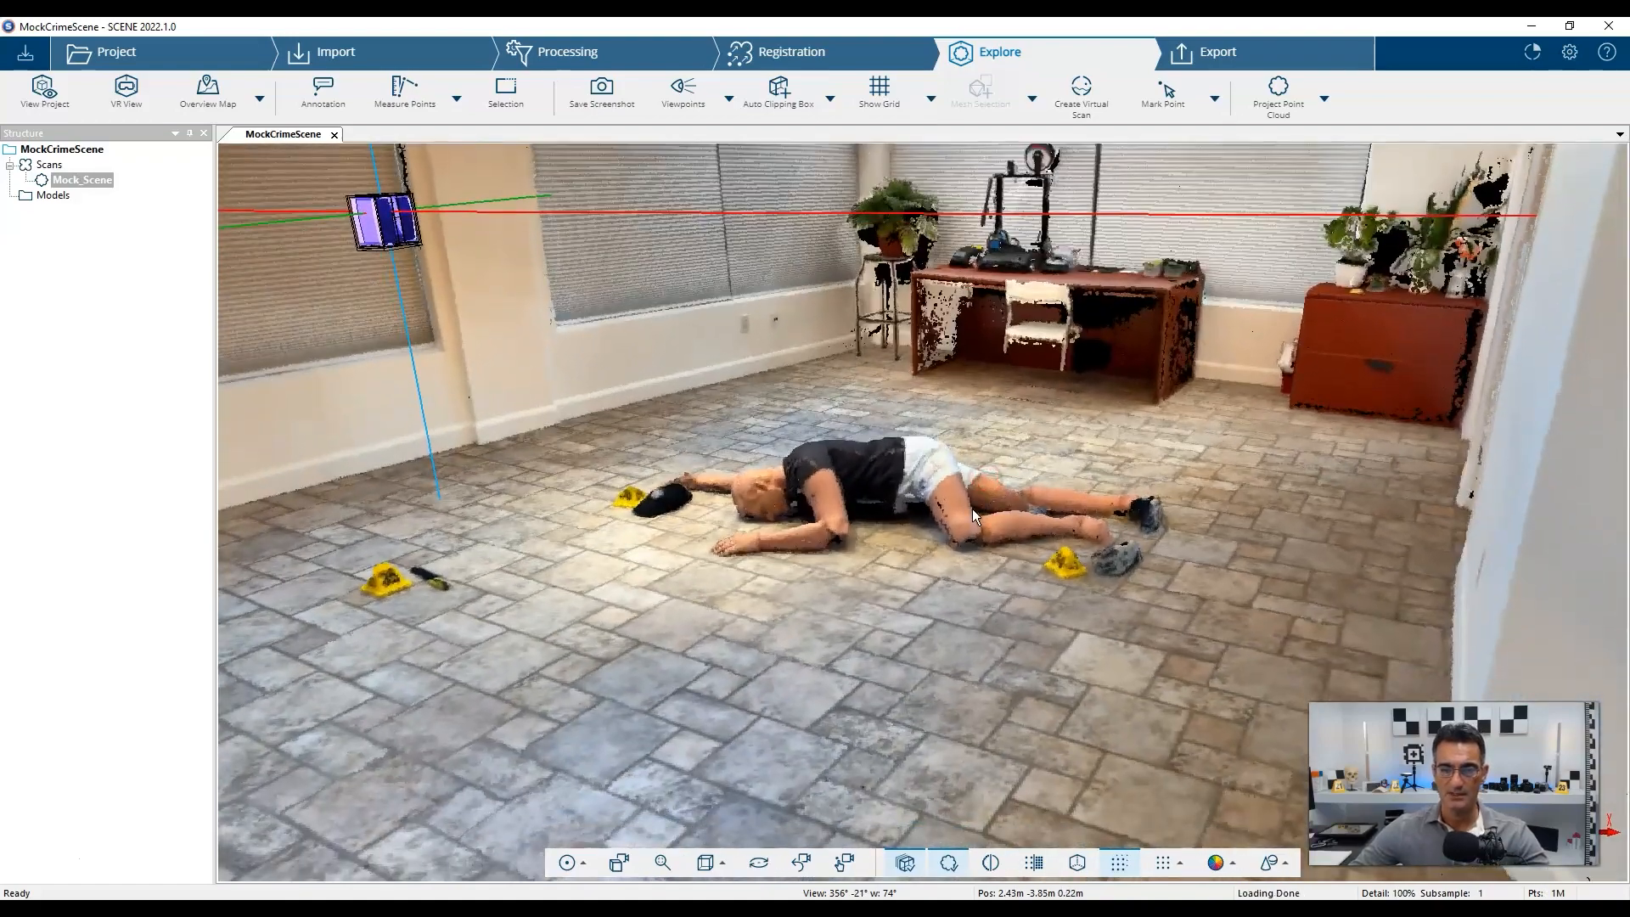
{"action": "scroll", "coordinate": [981, 521], "scroll_direction": "up", "scroll_amount": 2}
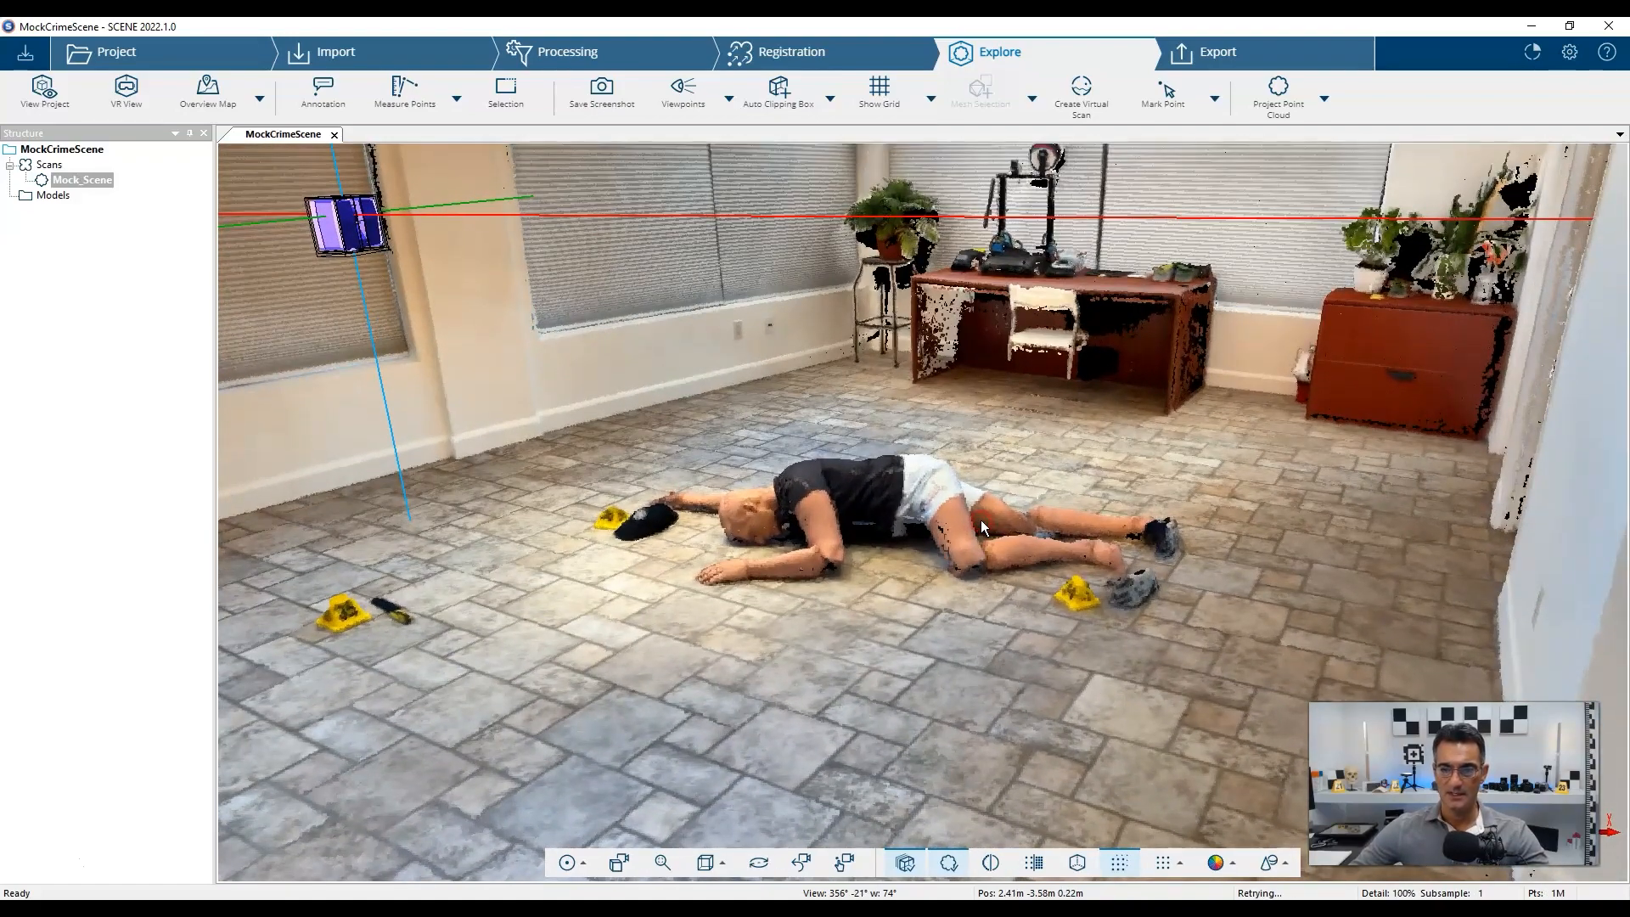
Create a maximum-resolution virtual scan named VirtualScan1 from the current viewpoint.
{"action": "left_click", "coordinate": [1081, 94]}
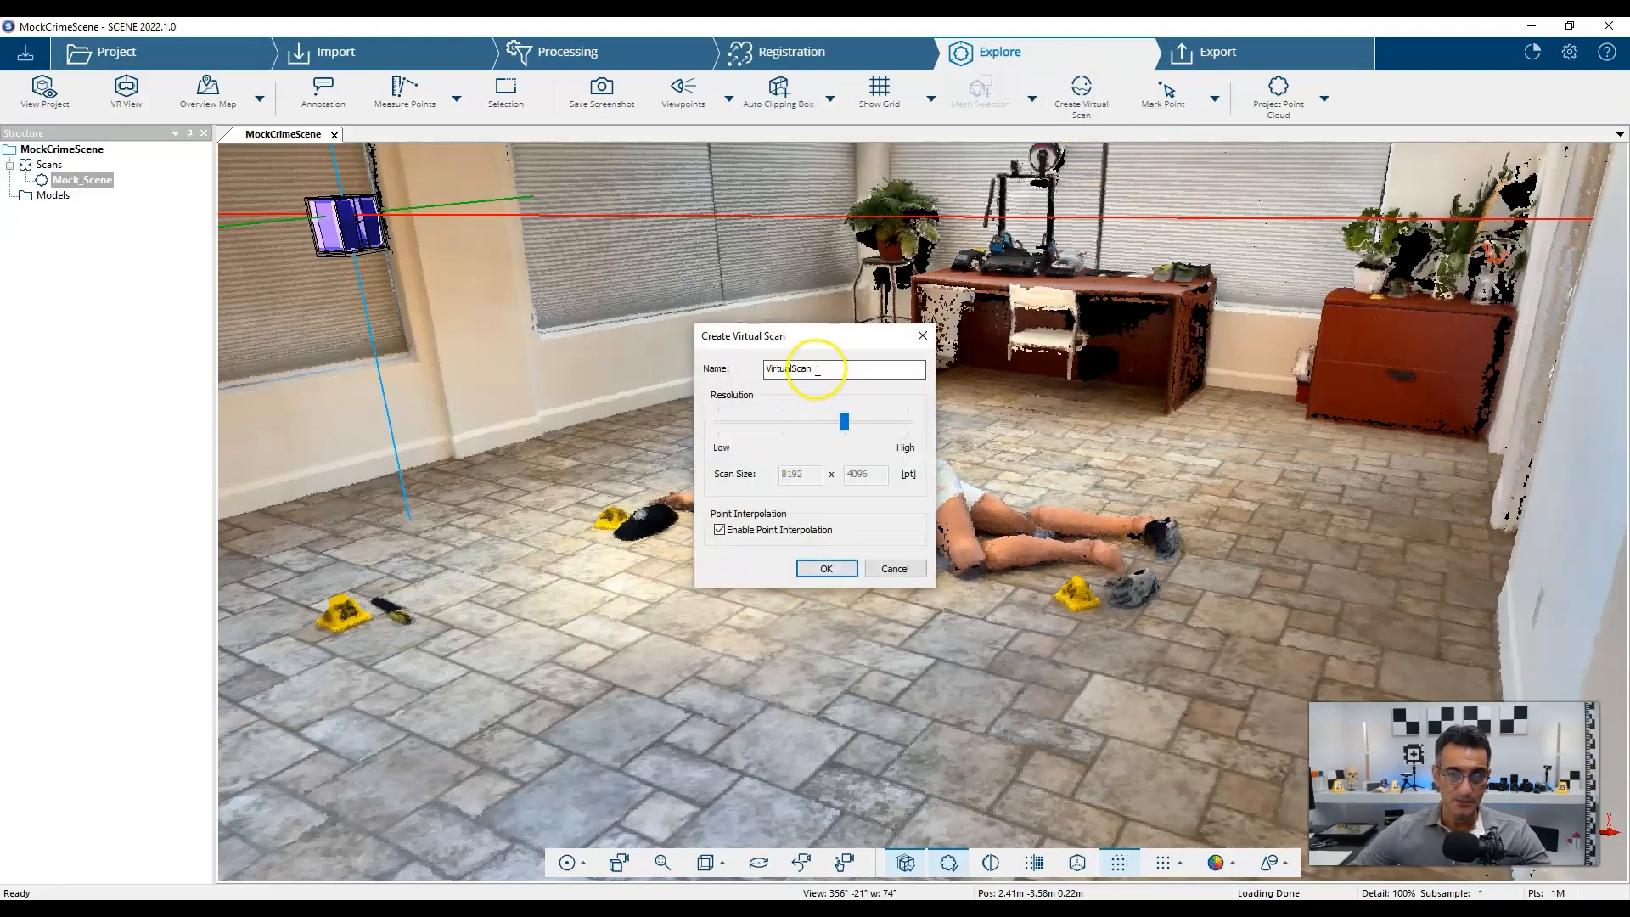
{"action": "left_click_drag", "start_coordinate": [837, 369], "coordinate": [759, 373]}
{"action": "left_click", "coordinate": [863, 371]}
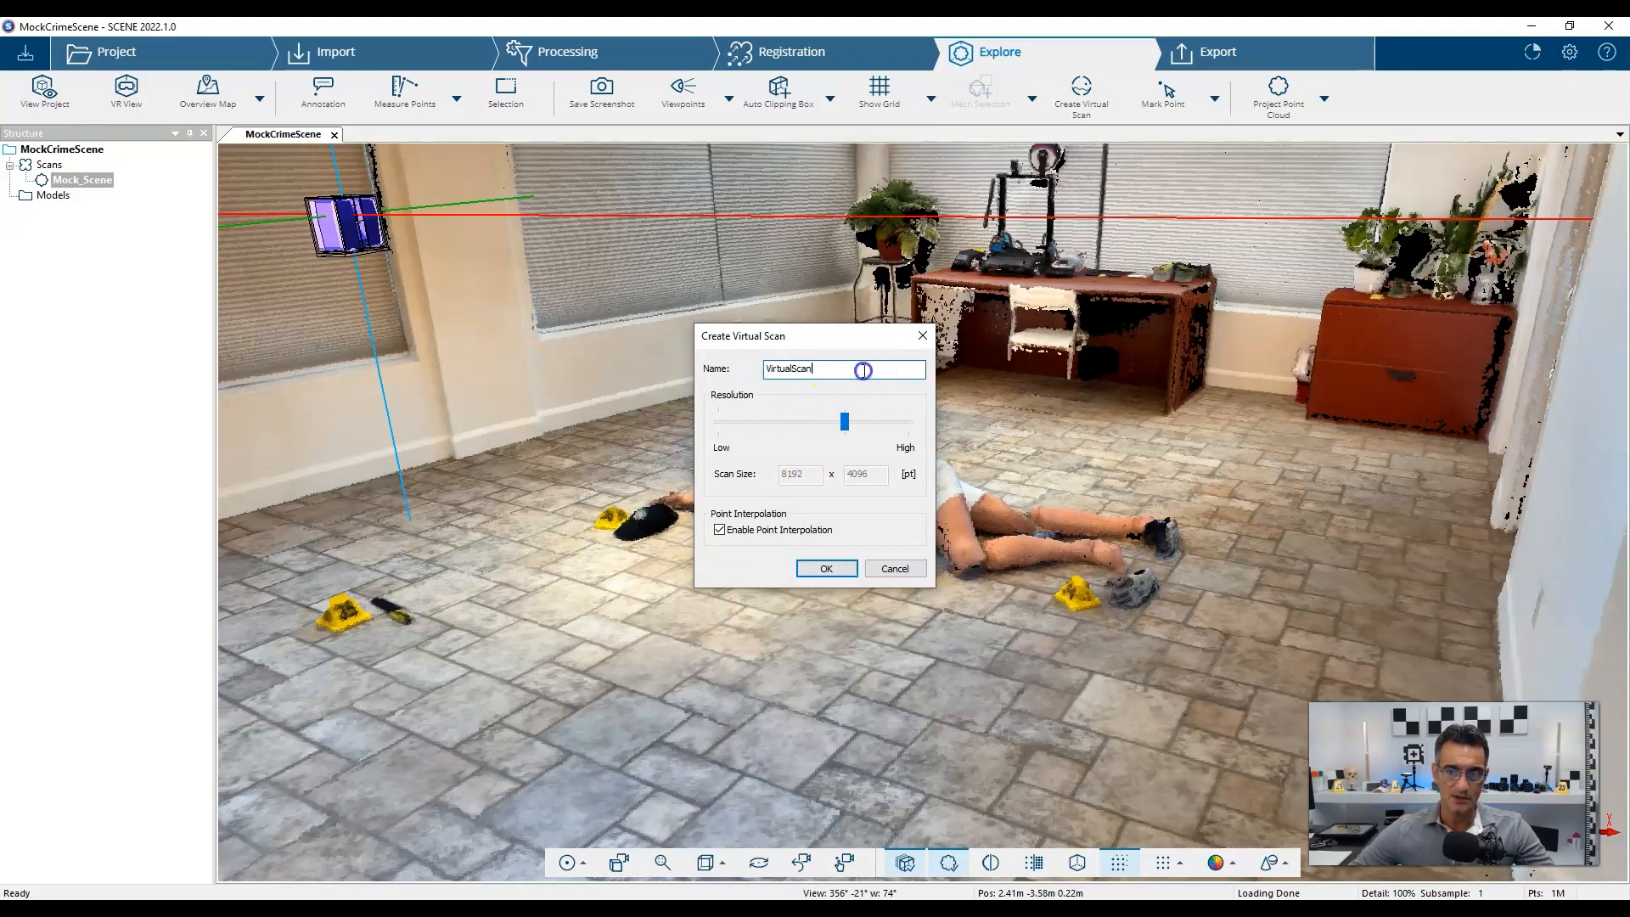
{"action": "type", "text": "1"}
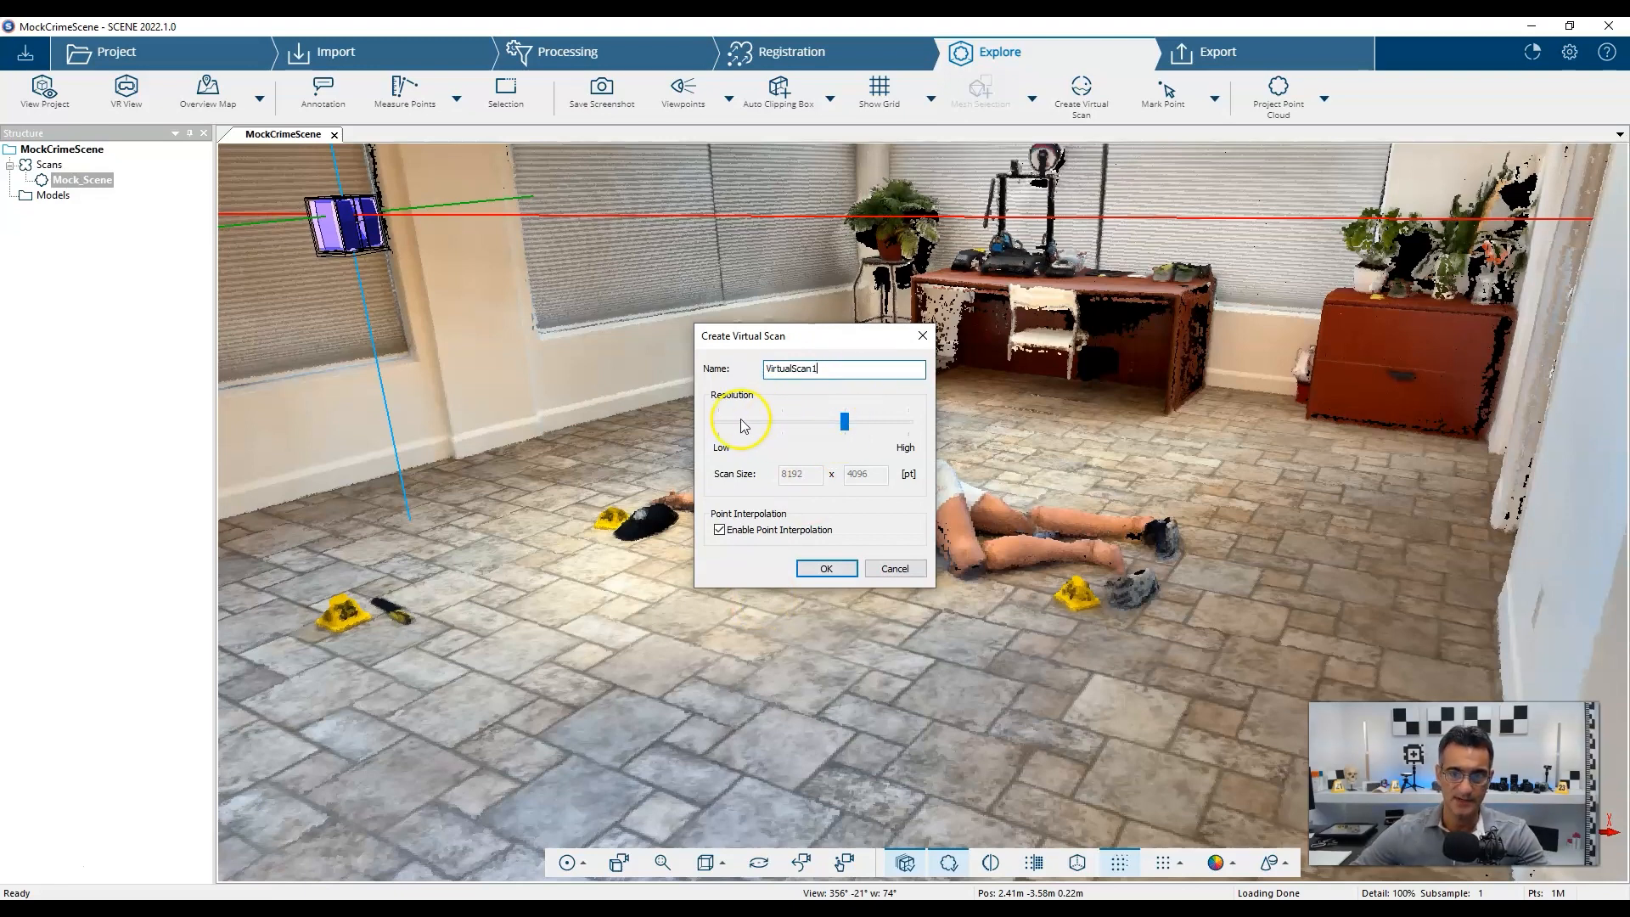
{"action": "left_click_drag", "start_coordinate": [846, 424], "coordinate": [919, 422]}
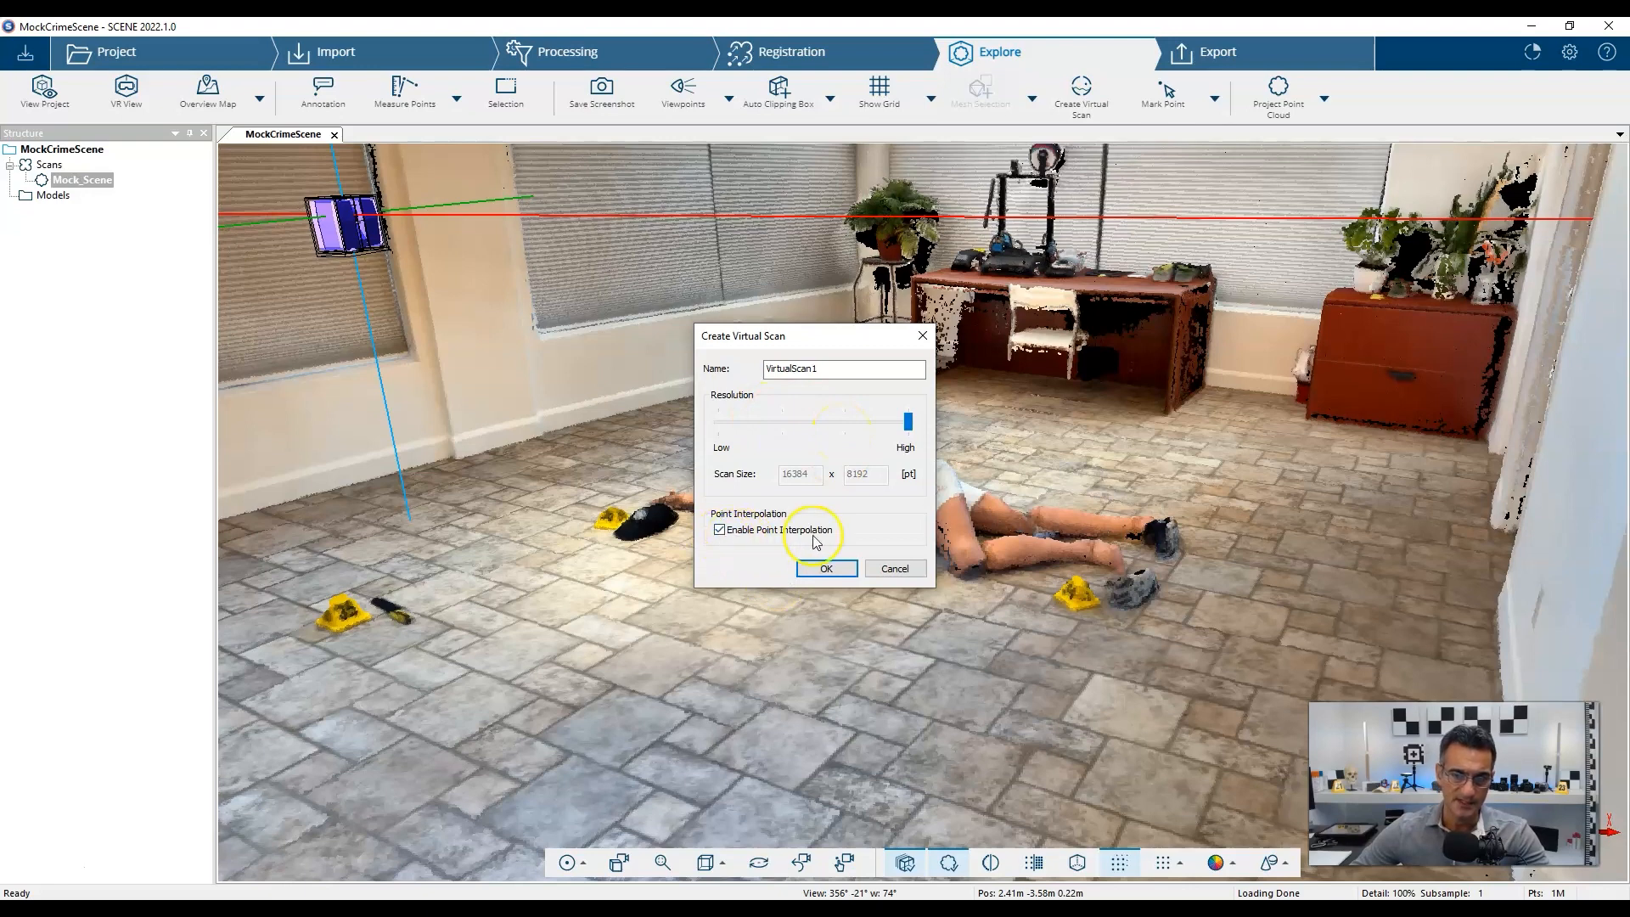
{"action": "left_click", "coordinate": [839, 570]}
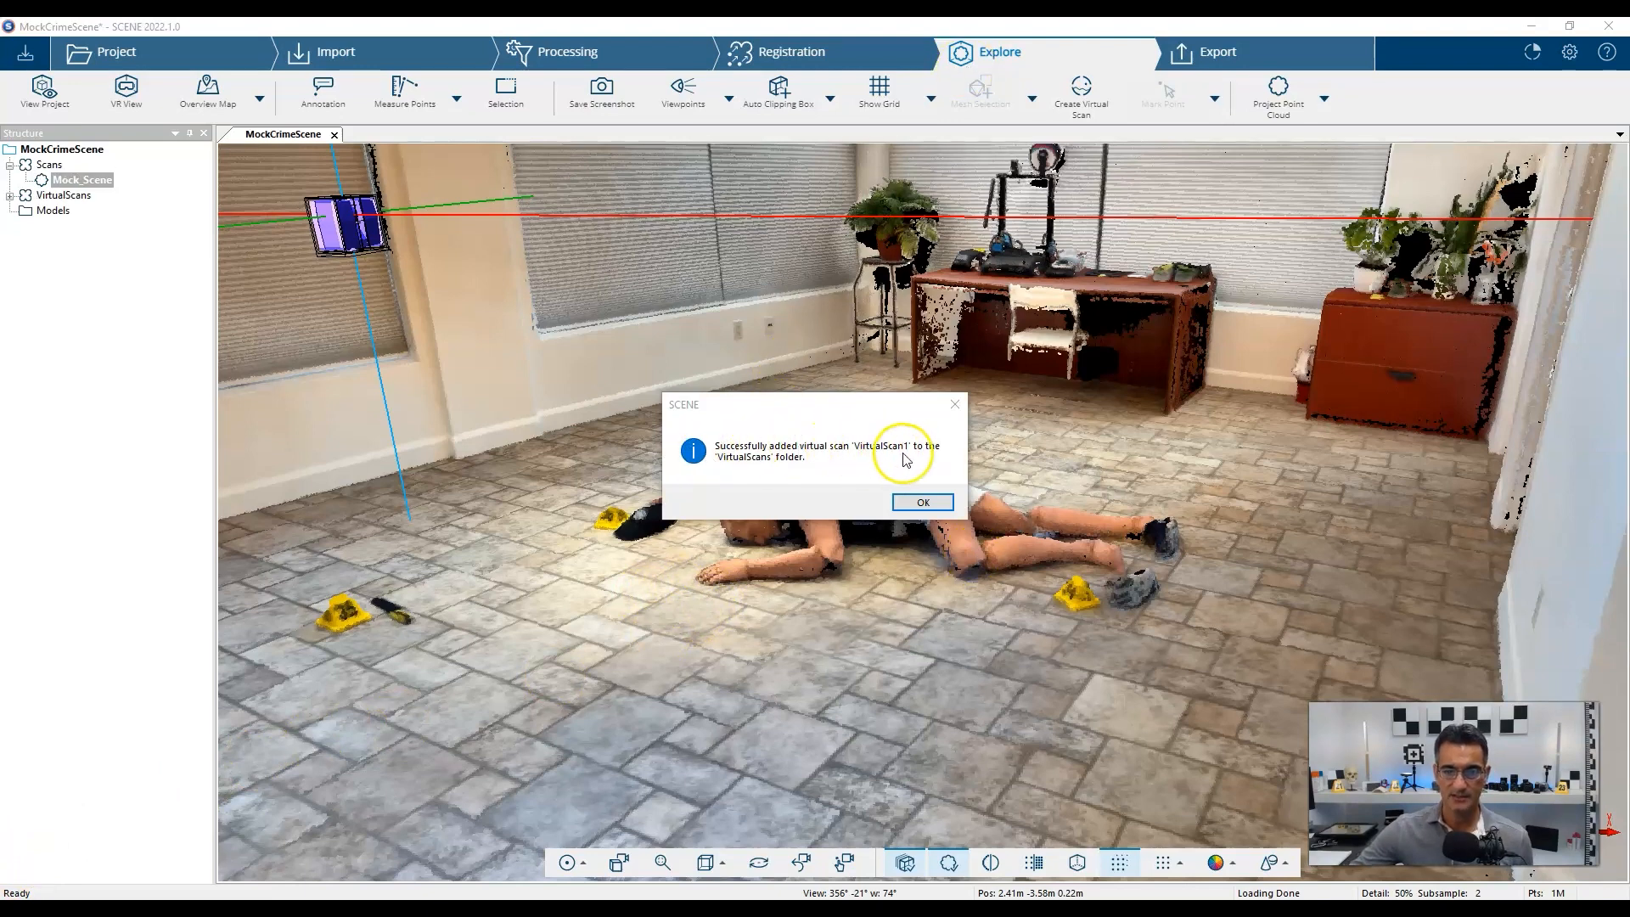
{"action": "left_click", "coordinate": [910, 504]}
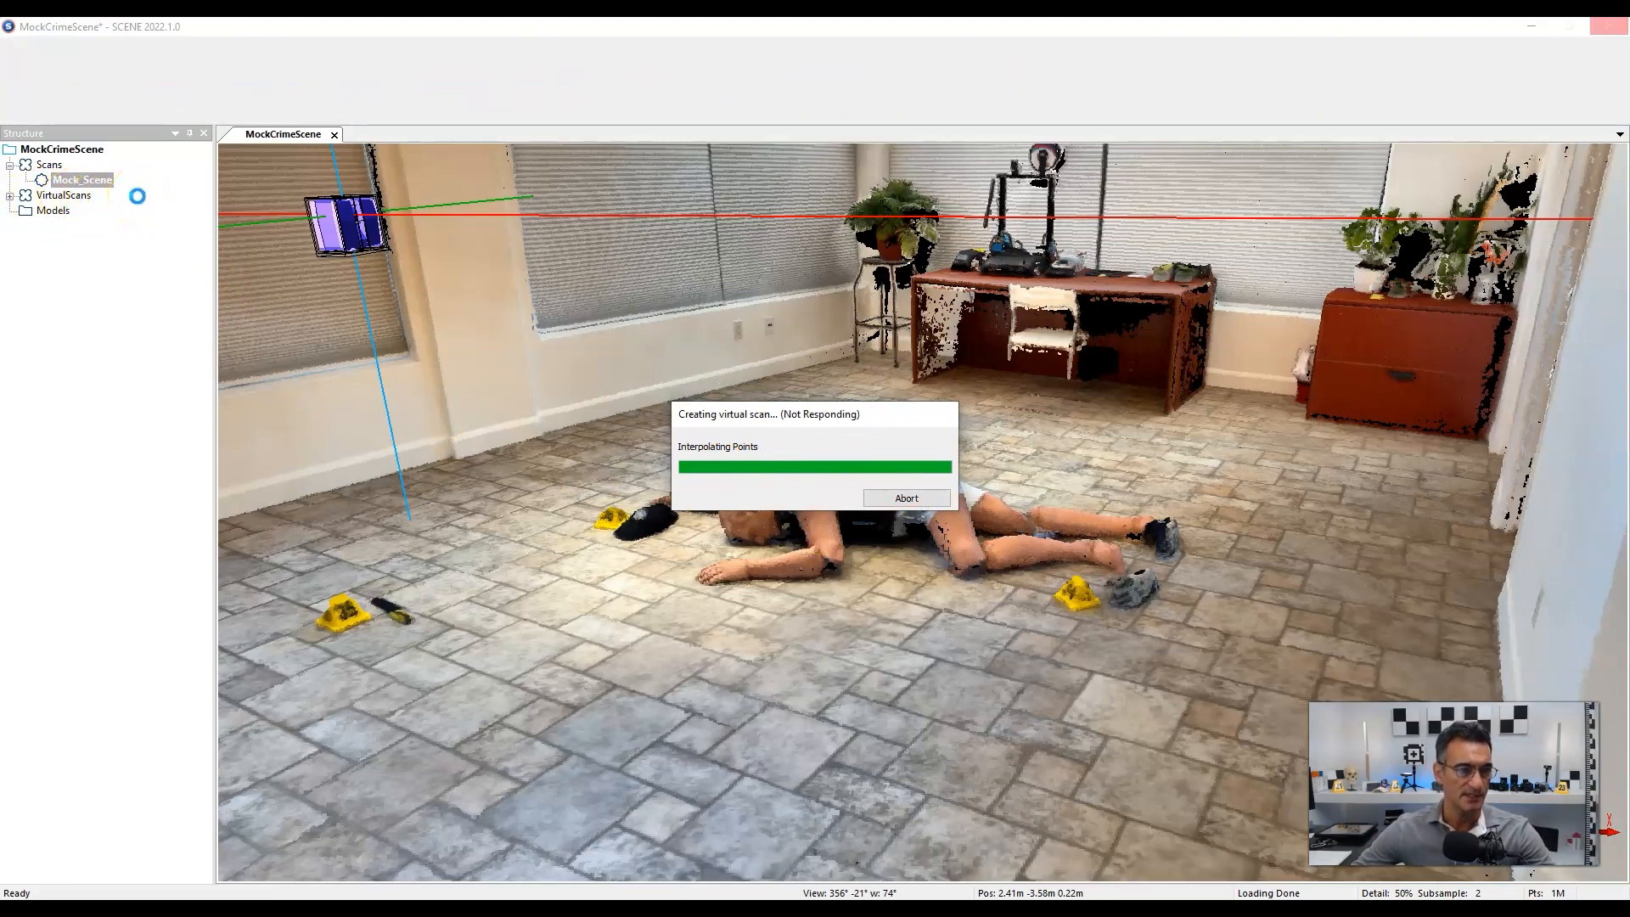
{"action": "left_click", "coordinate": [66, 197]}
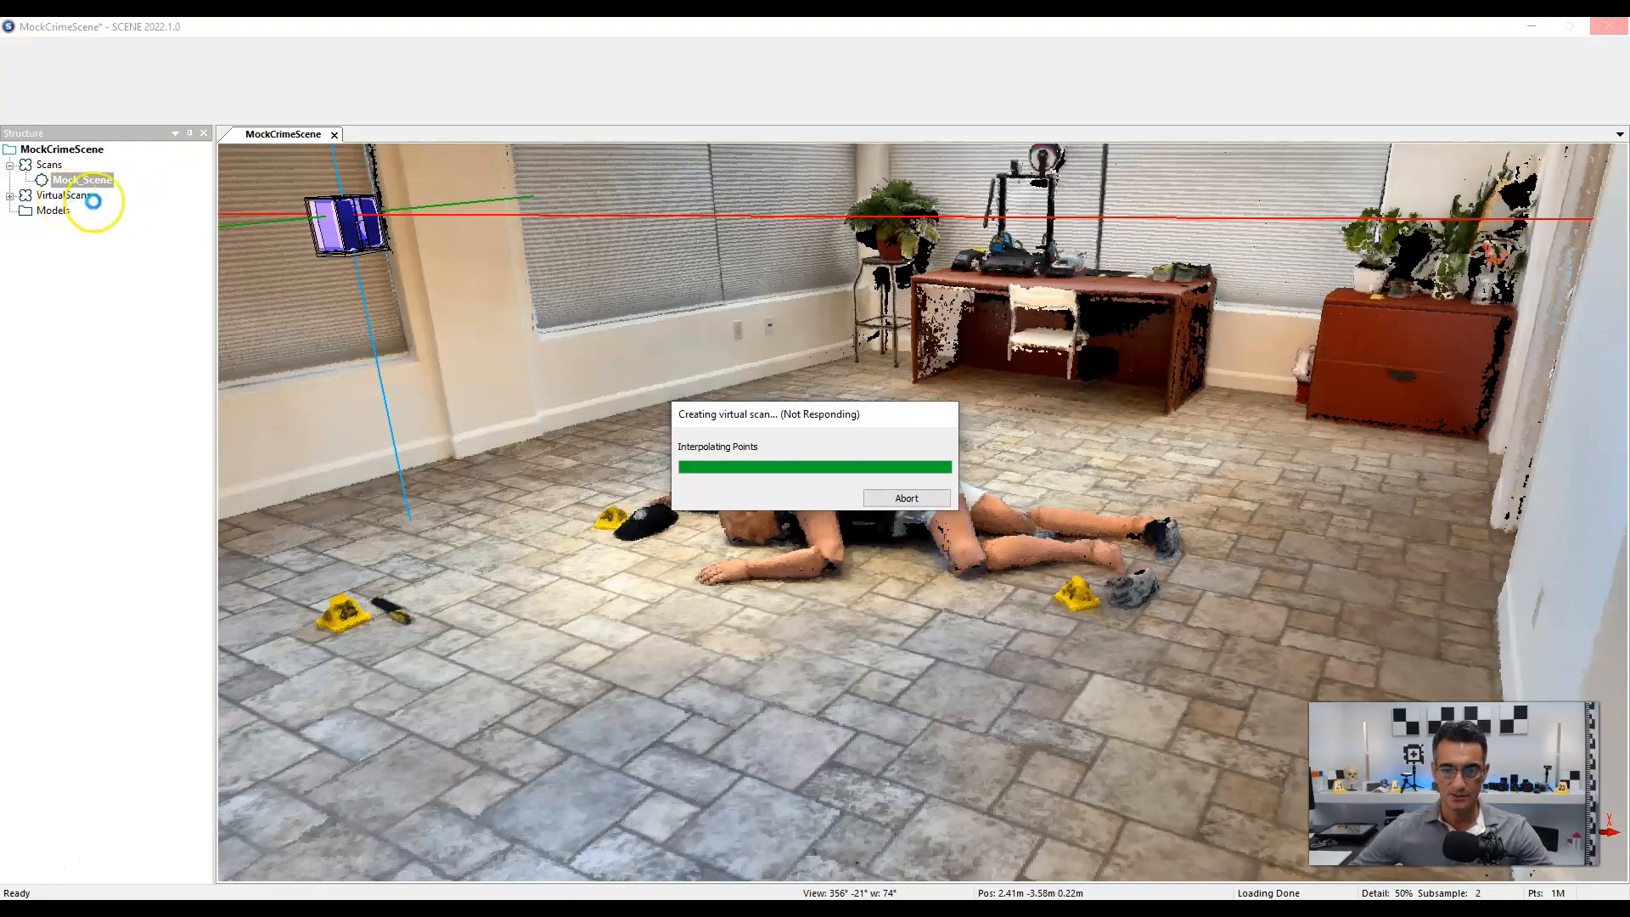
{"action": "left_click", "coordinate": [745, 446]}
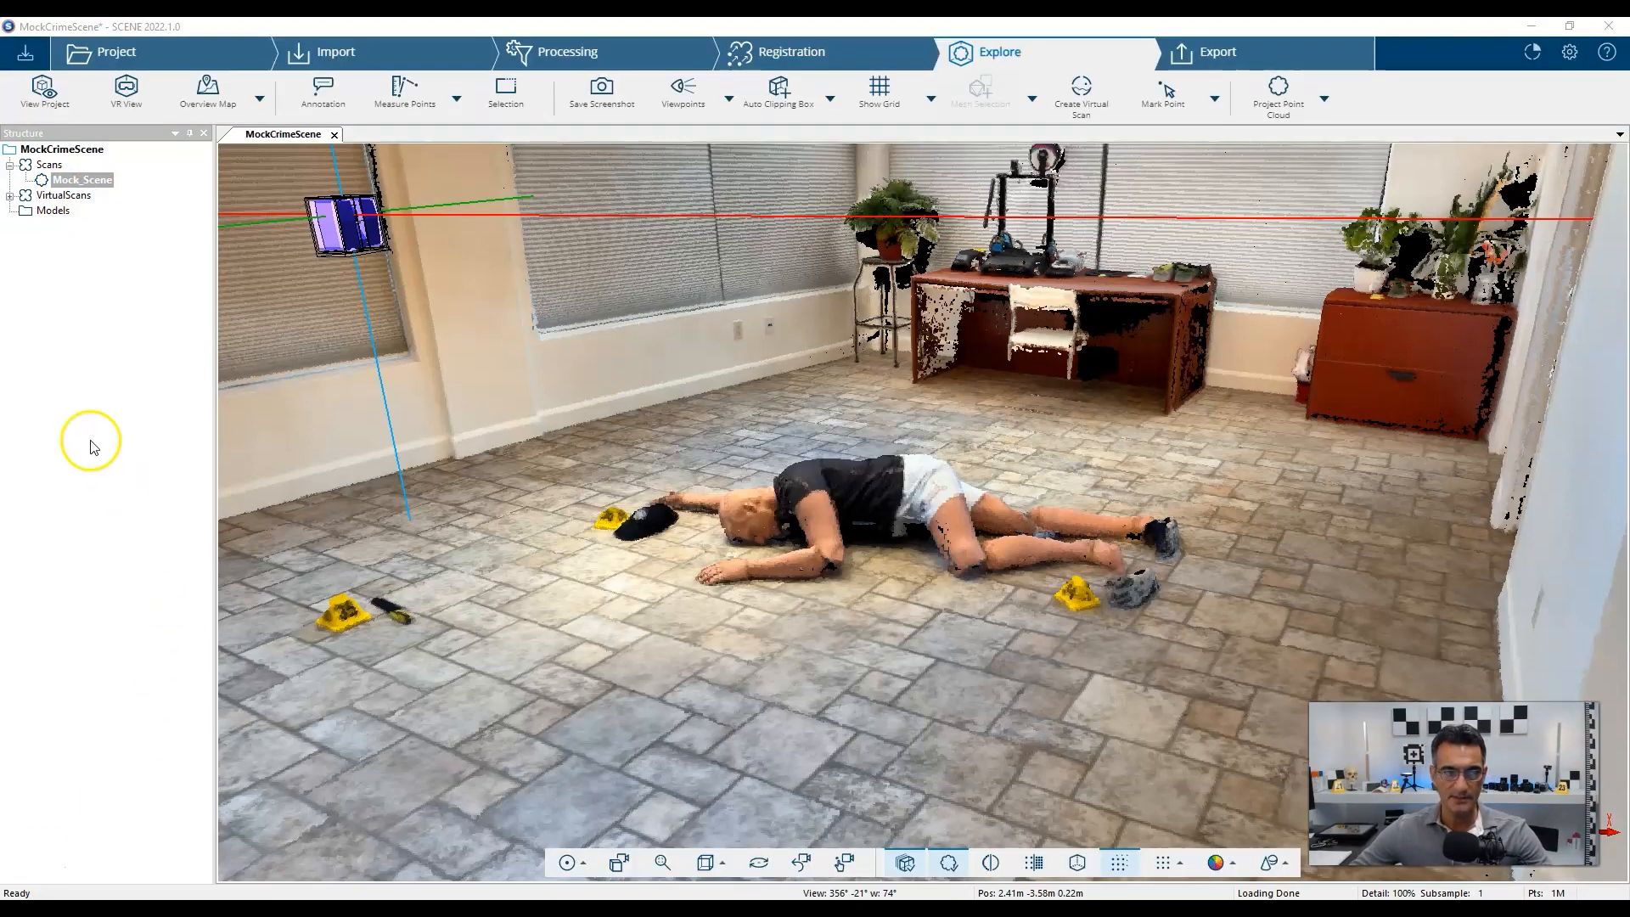
Expand the VirtualScans folder and select VirtualScan1.
{"action": "left_click", "coordinate": [9, 196]}
{"action": "left_click", "coordinate": [83, 212]}
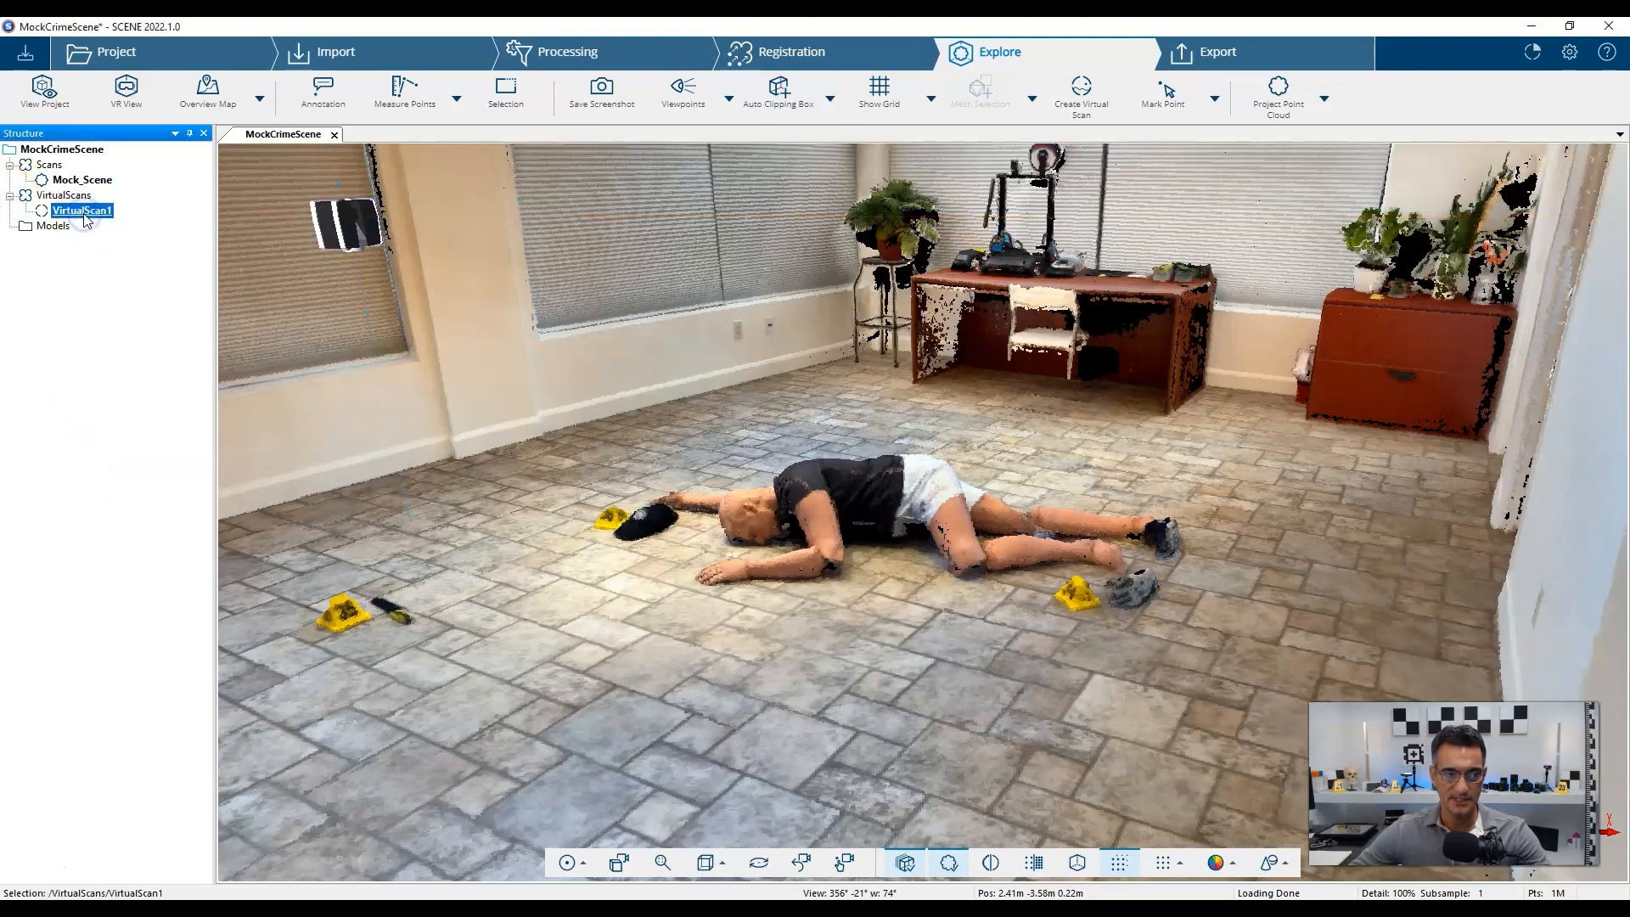
{"action": "scroll", "coordinate": [853, 406], "scroll_direction": "down", "scroll_amount": 6}
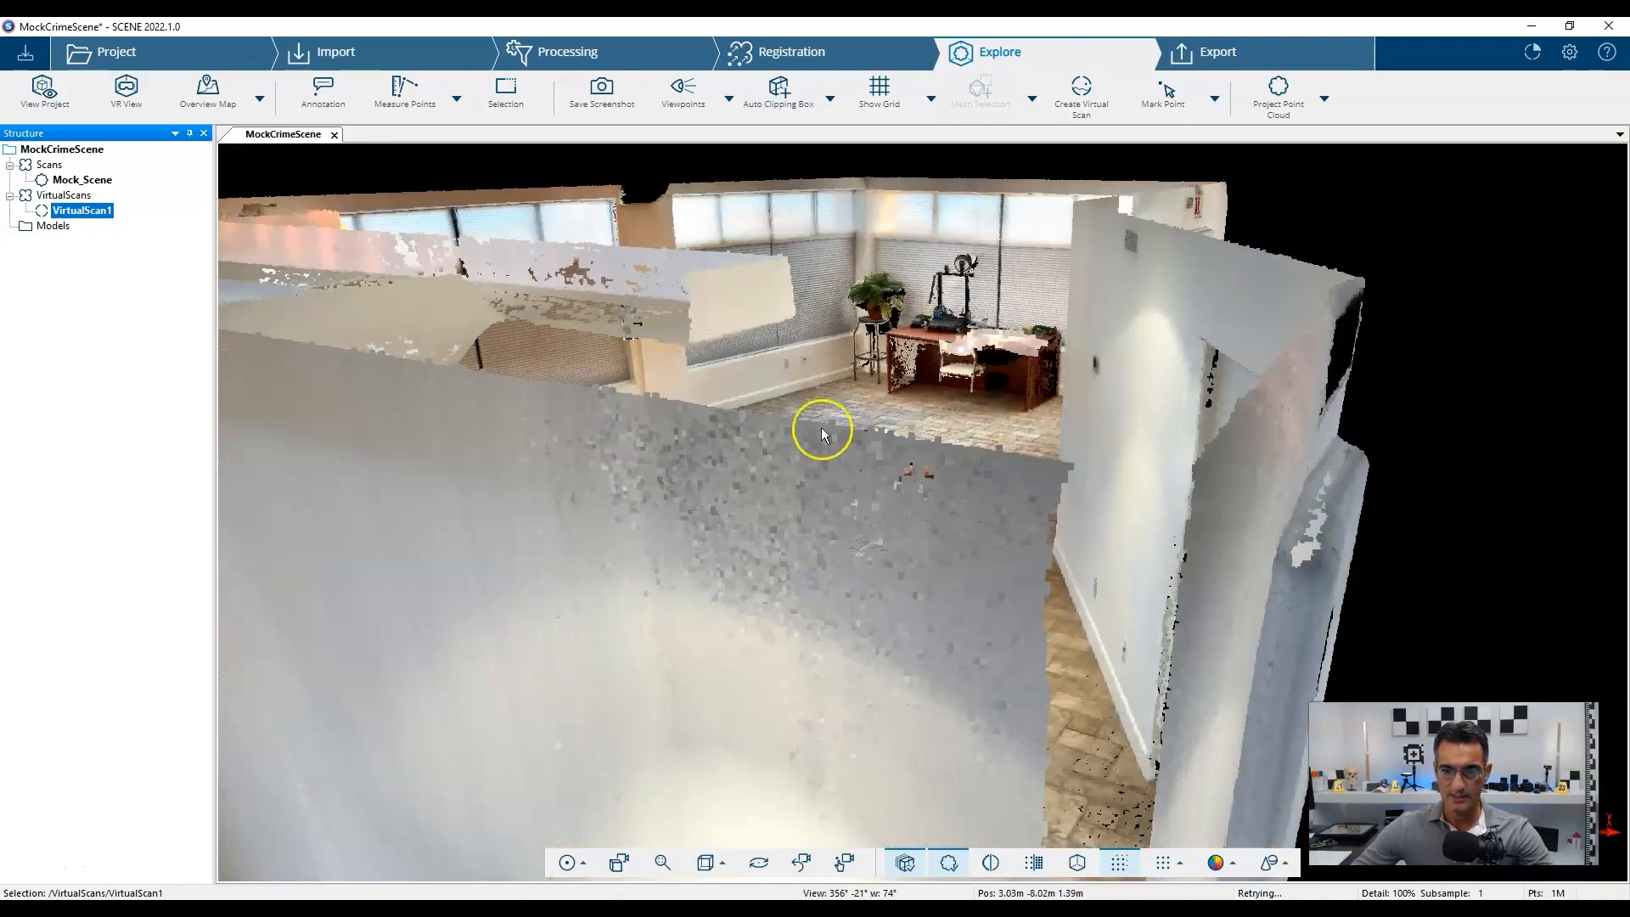
{"action": "left_click_drag", "start_coordinate": [822, 426], "coordinate": [726, 544]}
Close and reopen the 3D view, then rotate and zoom to frame the room around the body.
{"action": "left_click", "coordinate": [335, 134]}
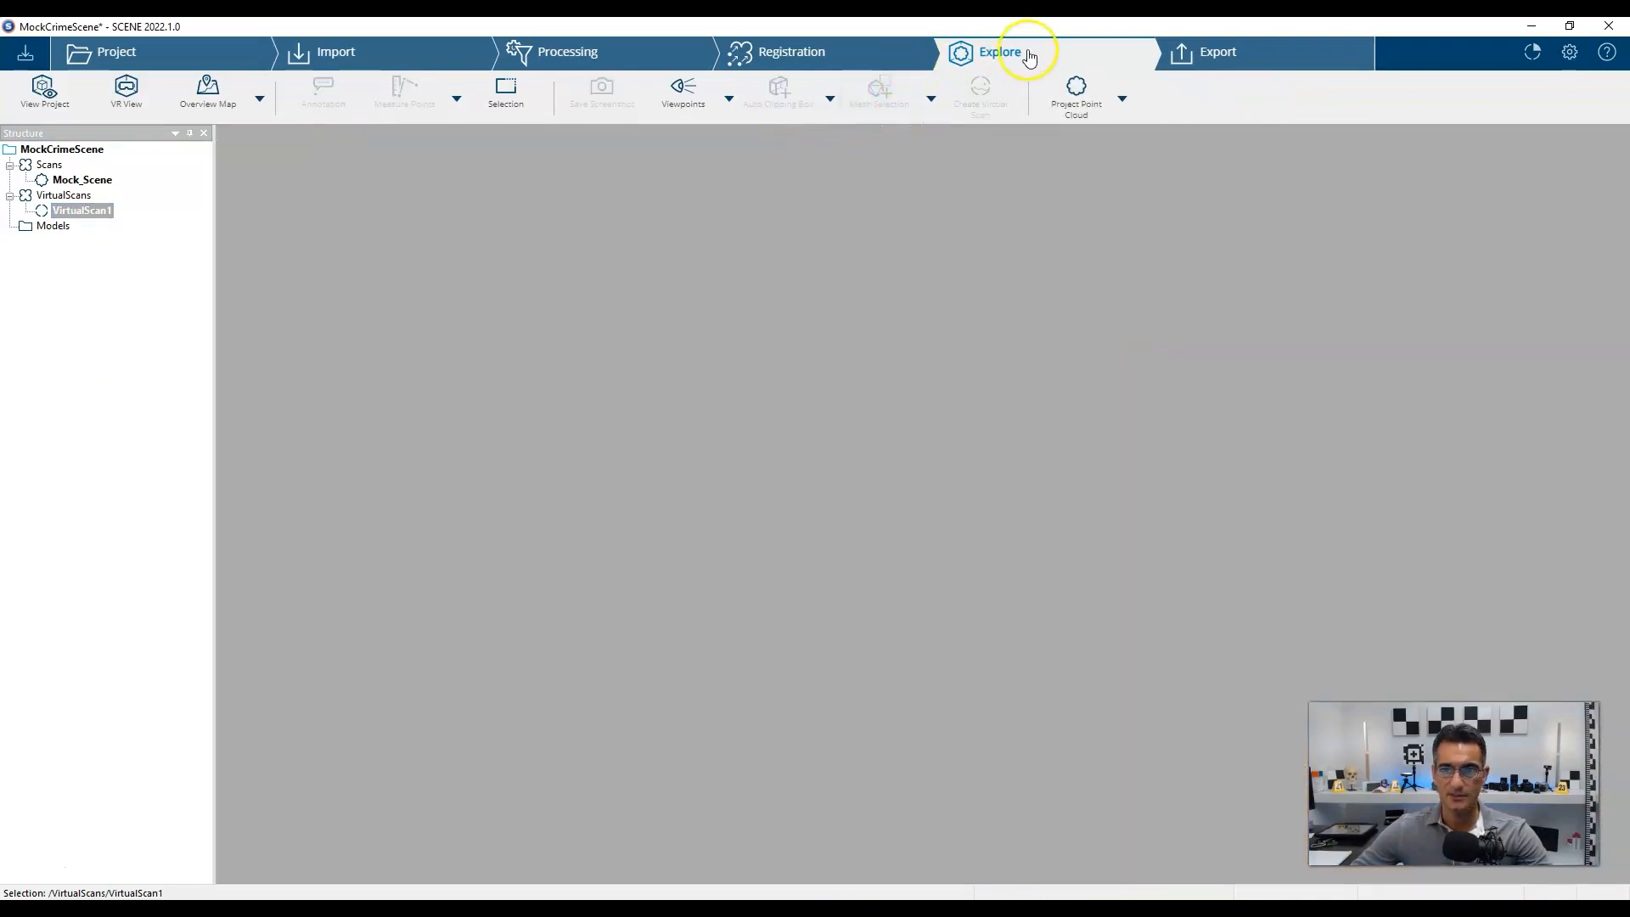
{"action": "left_click", "coordinate": [1003, 57]}
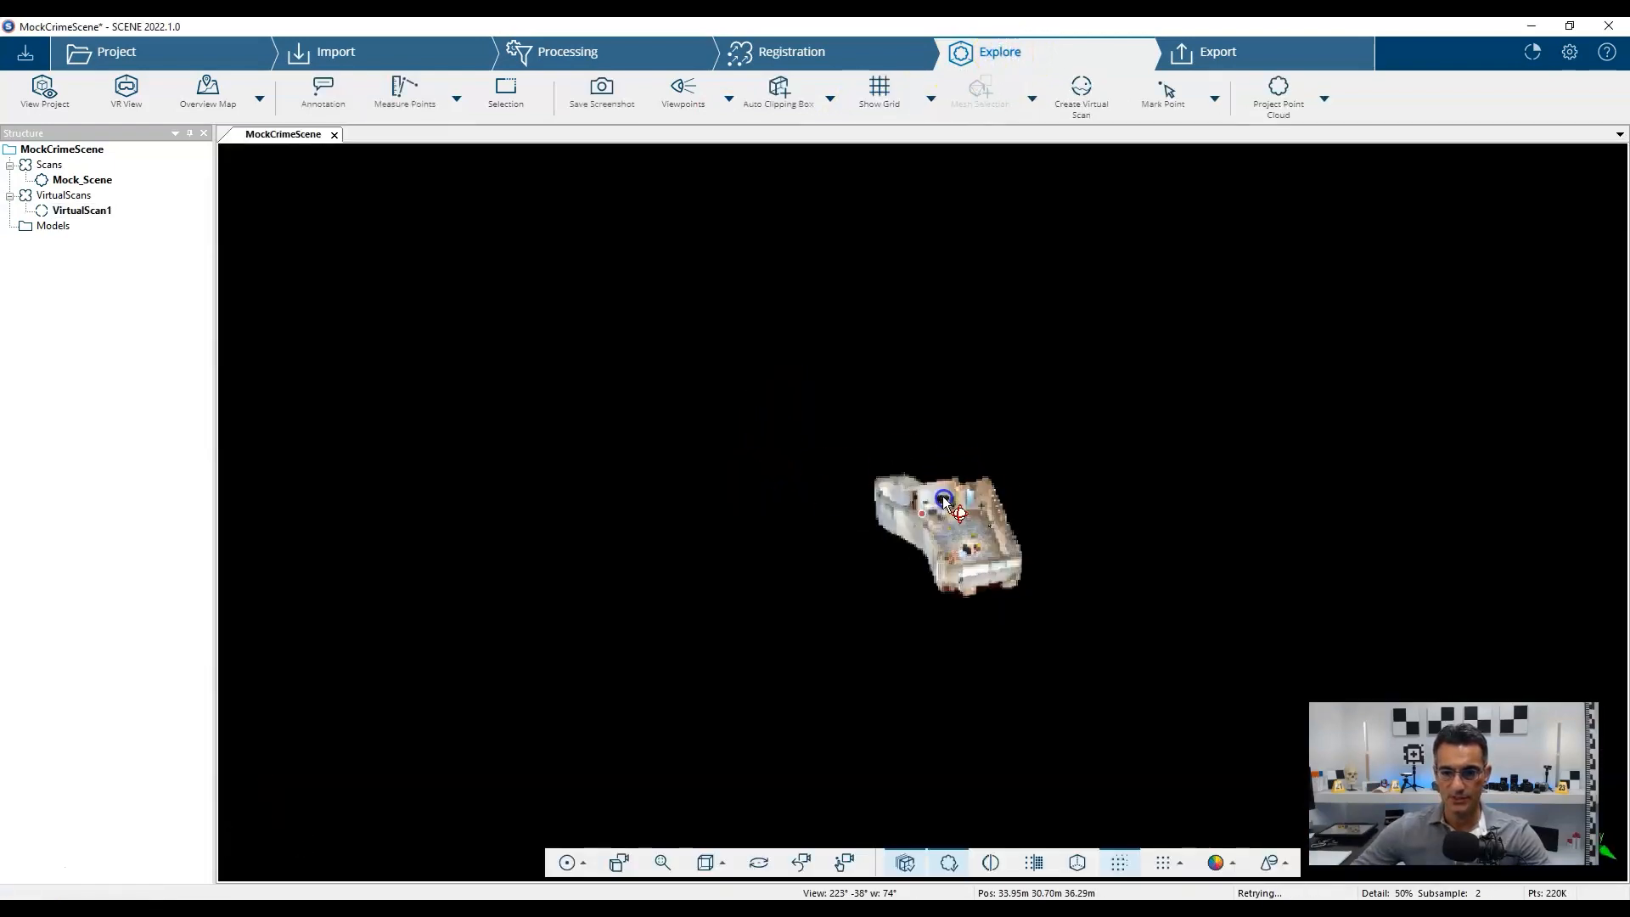
{"action": "left_click_drag", "start_coordinate": [943, 501], "coordinate": [844, 502]}
{"action": "scroll", "coordinate": [932, 544], "scroll_direction": "up", "scroll_amount": 8}
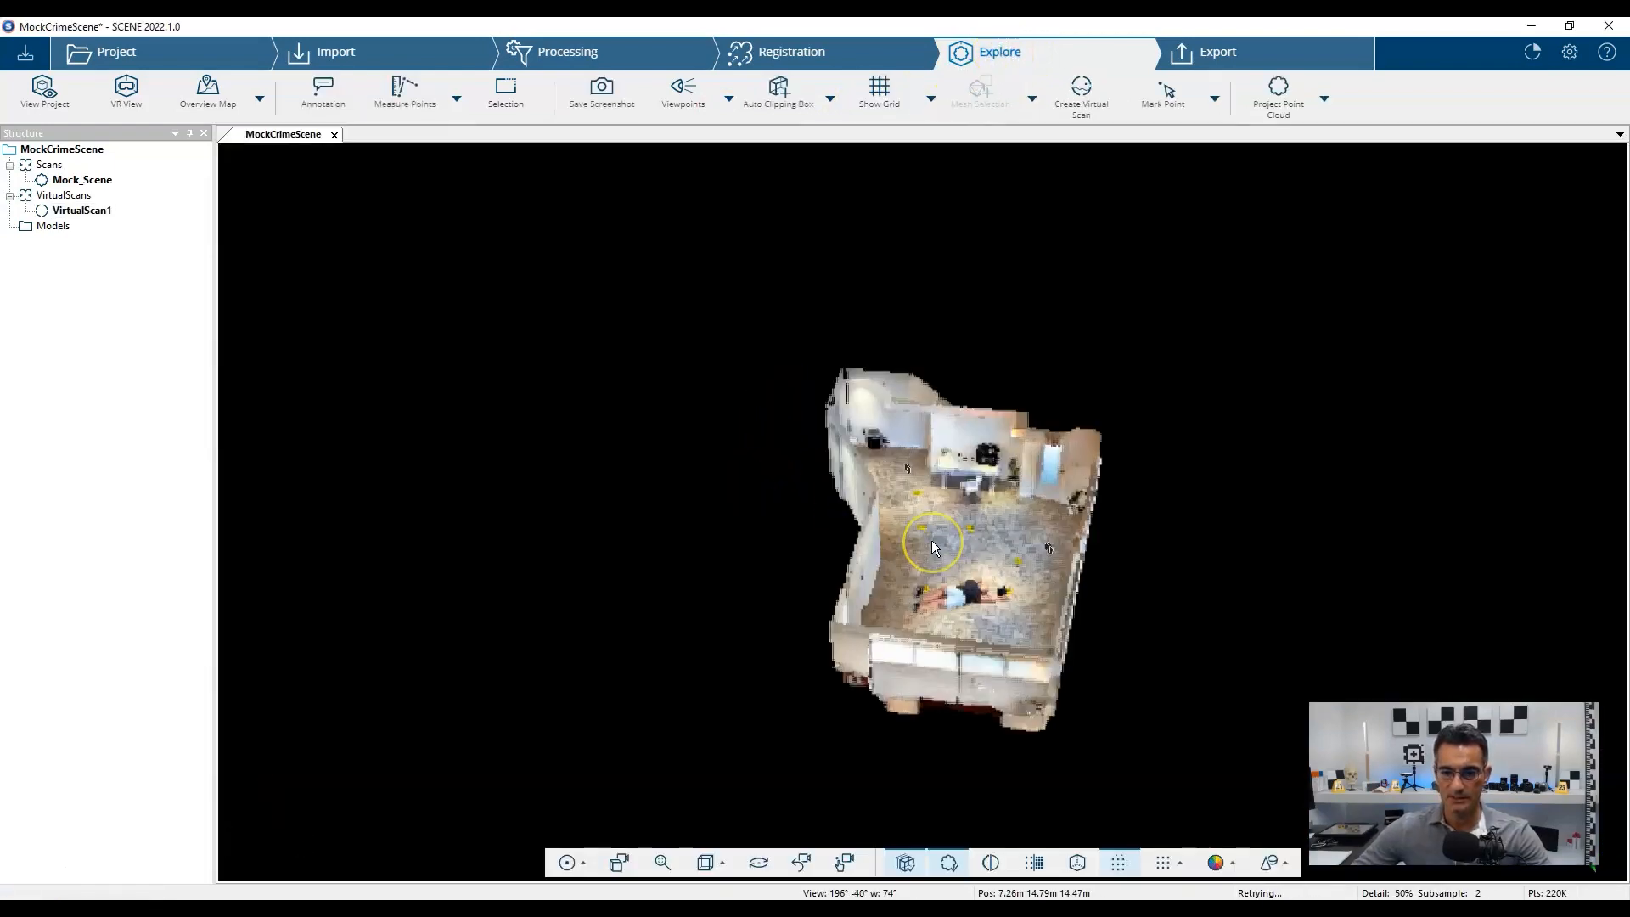
{"action": "scroll", "coordinate": [887, 382], "scroll_direction": "up", "scroll_amount": 5}
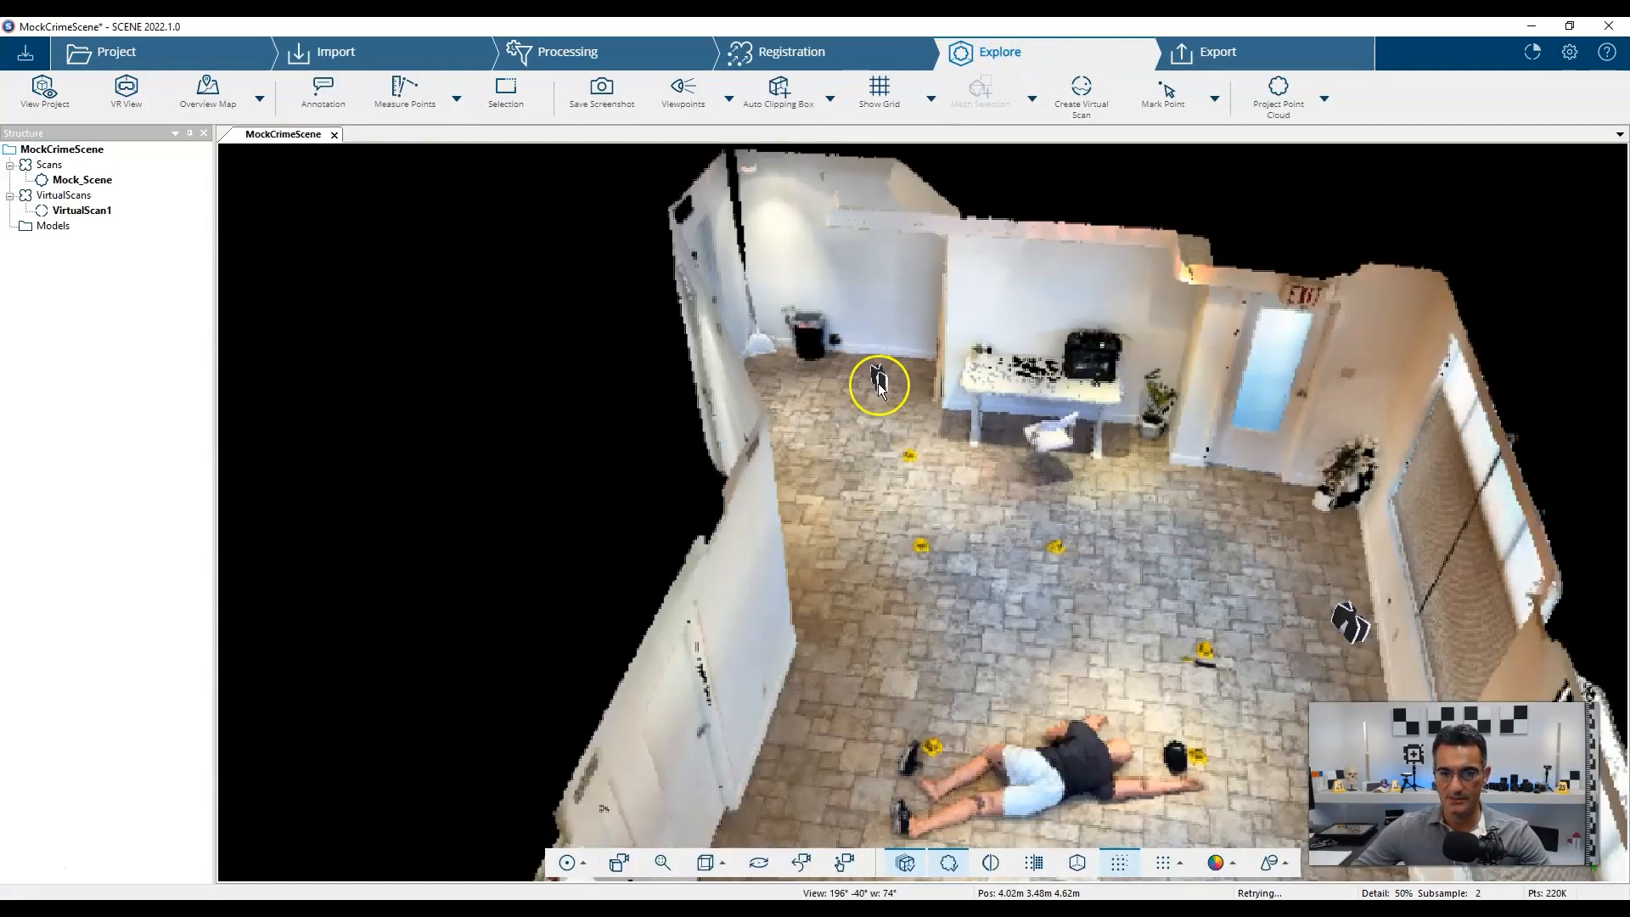
{"action": "scroll", "coordinate": [886, 380], "scroll_direction": "down", "scroll_amount": 6}
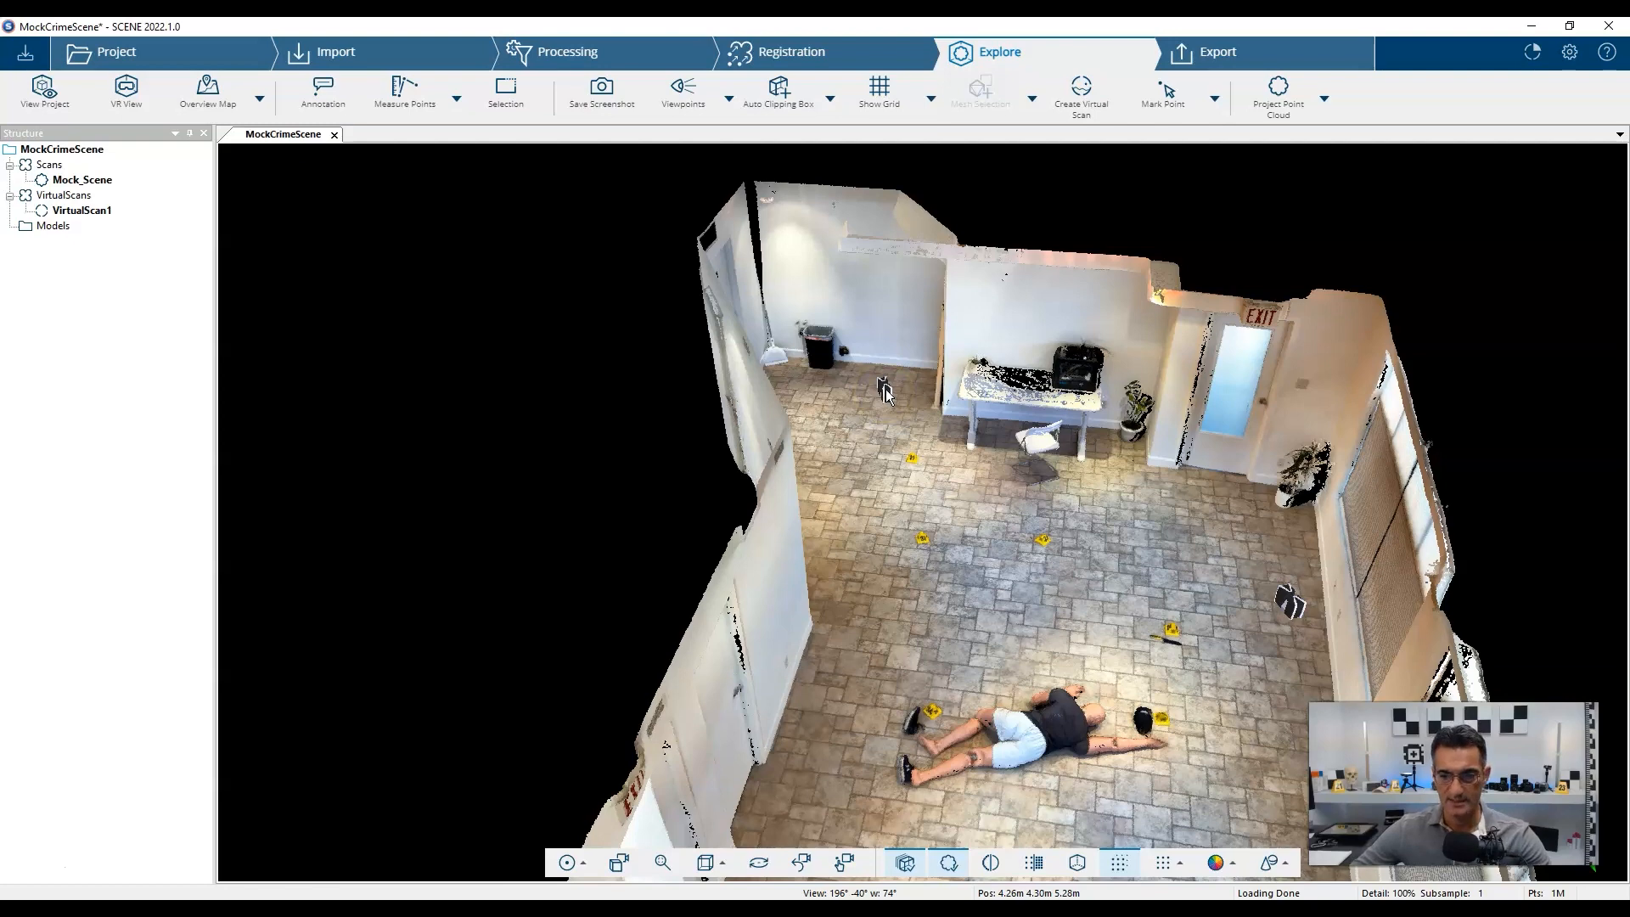
{"action": "left_click", "coordinate": [85, 210]}
Open VirtualScan1 in Planar View as a 360° panorama of the room.
{"action": "right_click", "coordinate": [92, 211]}
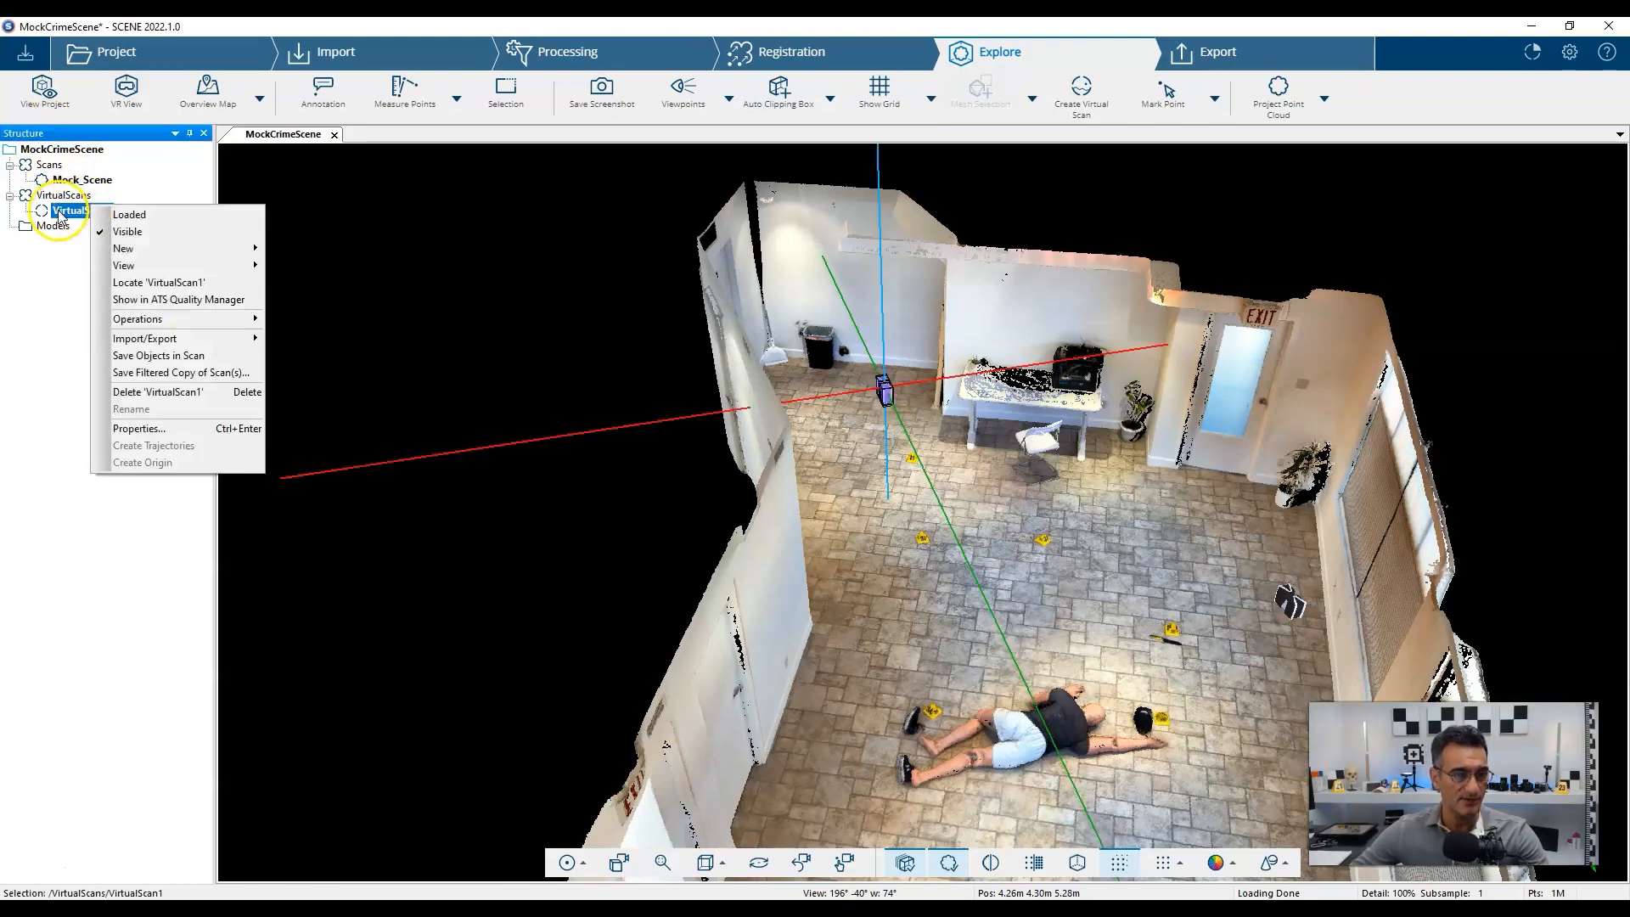
{"action": "right_click", "coordinate": [74, 215]}
{"action": "right_click", "coordinate": [74, 215]}
{"action": "mouse_move", "coordinate": [128, 272]}
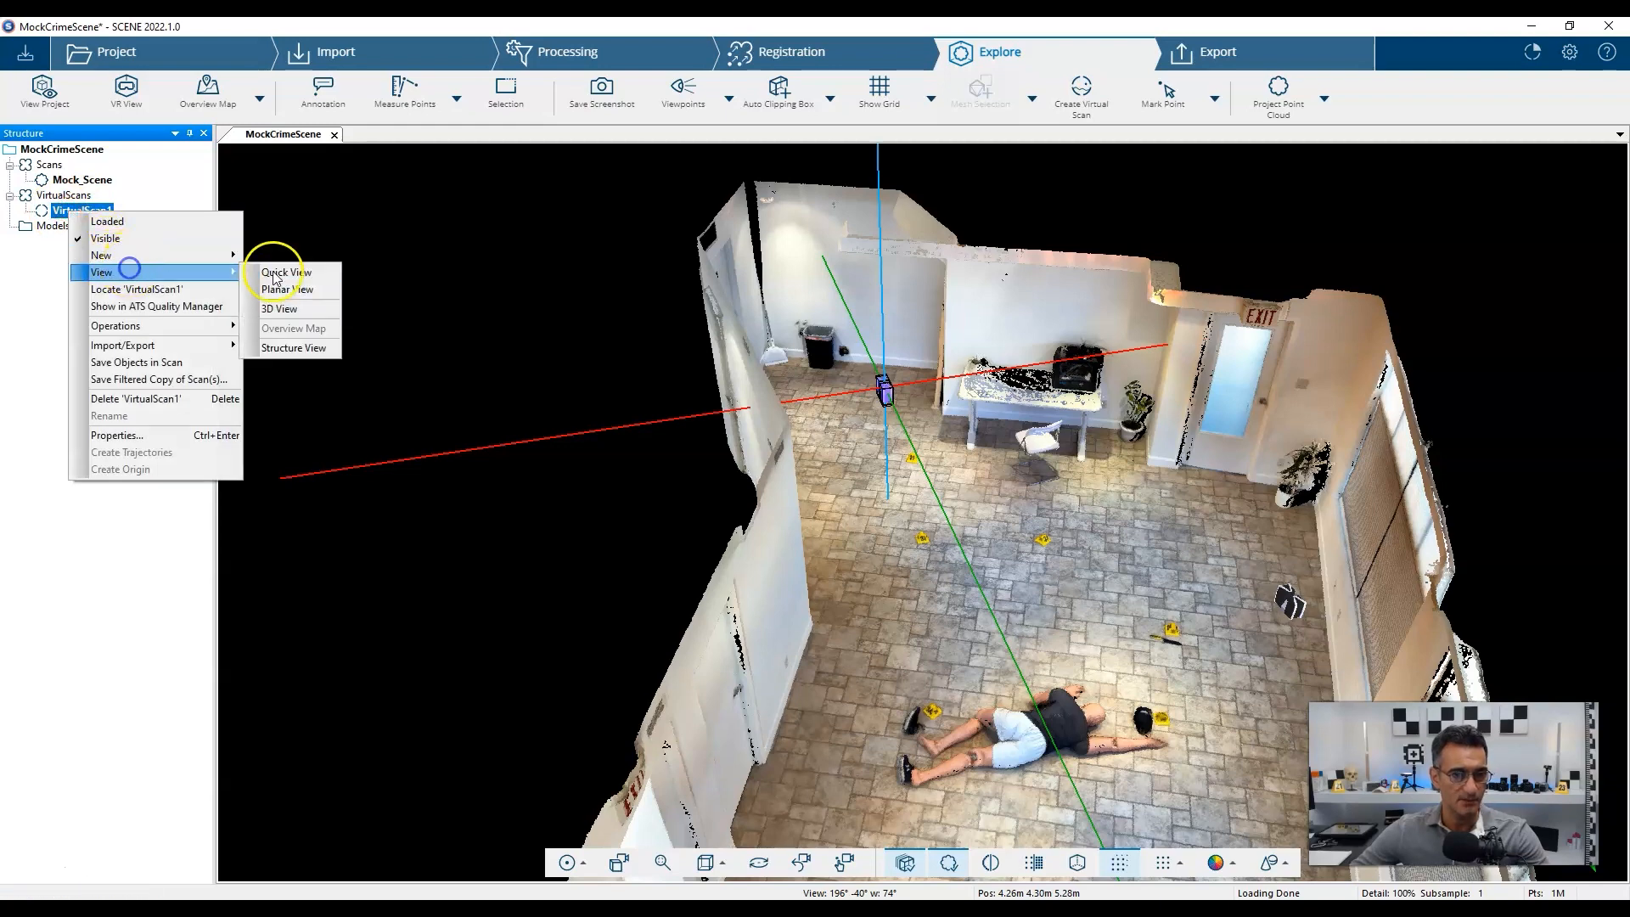
{"action": "left_click", "coordinate": [278, 289]}
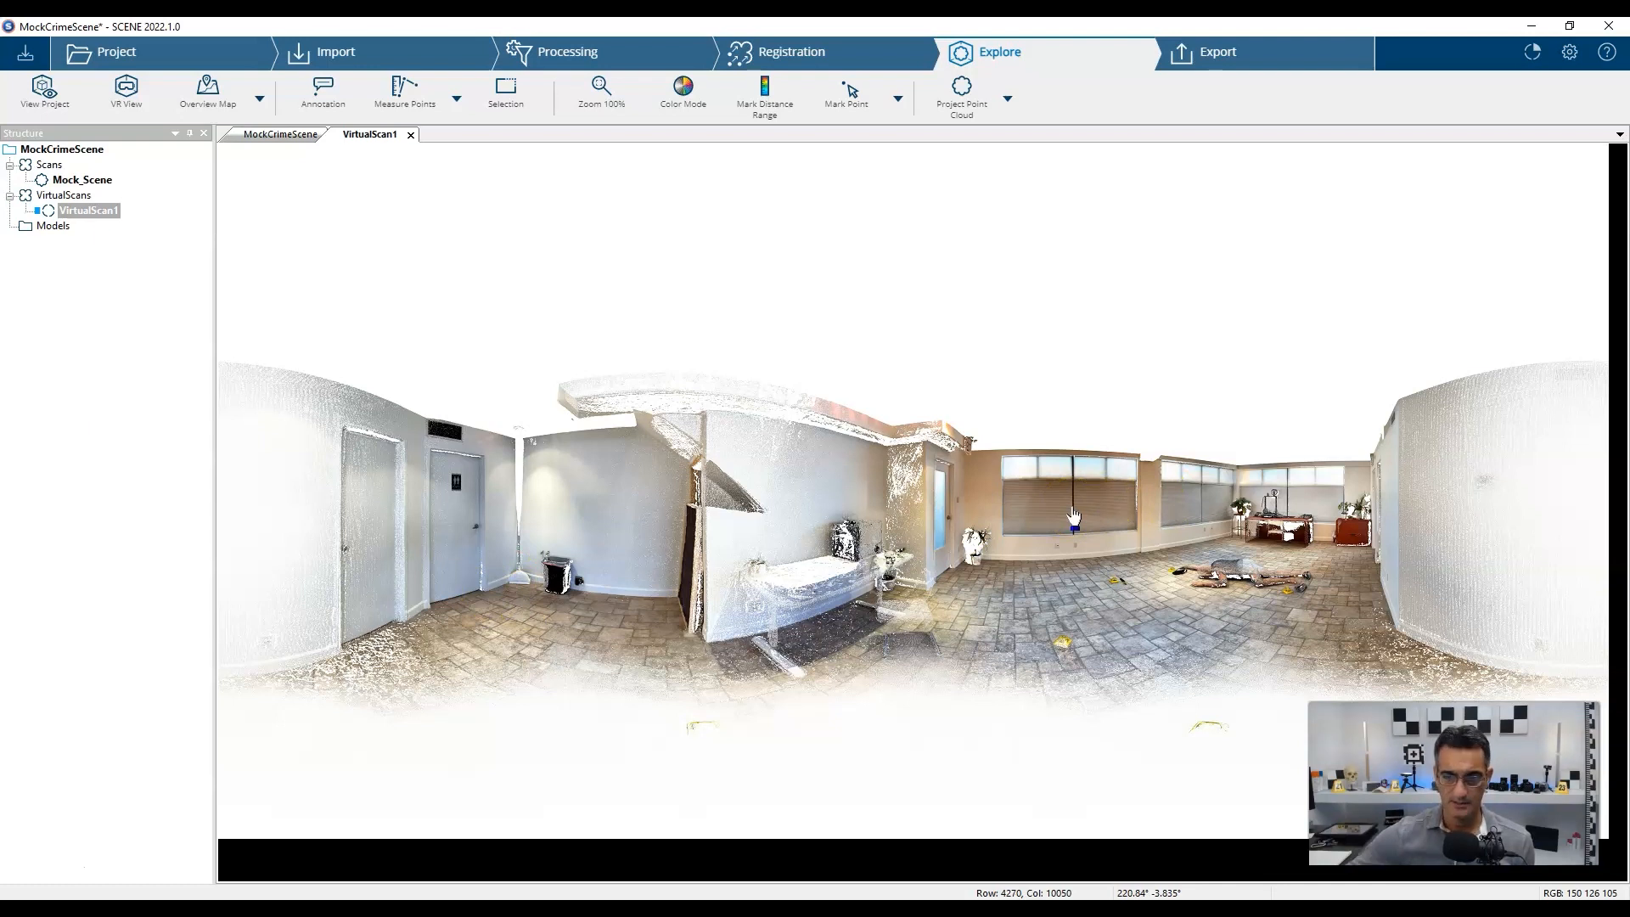
Close the VirtualScan1 panorama and orbit, pan and zoom to a floor-level view beside the mannequin.
{"action": "left_click", "coordinate": [411, 135]}
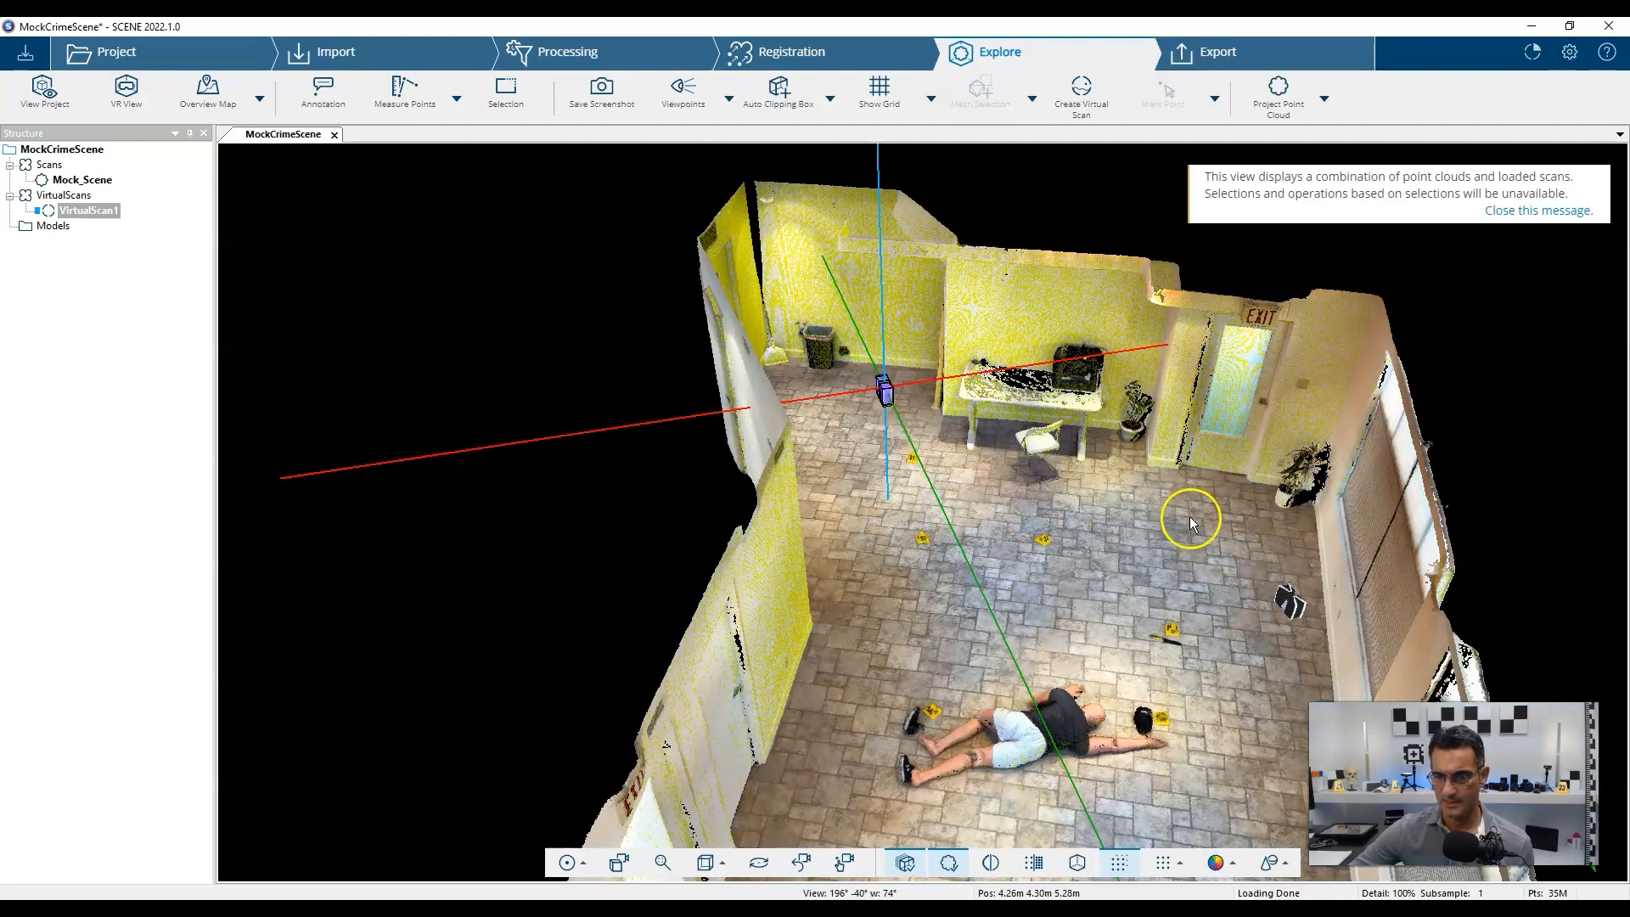
{"action": "left_click_drag", "start_coordinate": [1204, 475], "coordinate": [675, 600]}
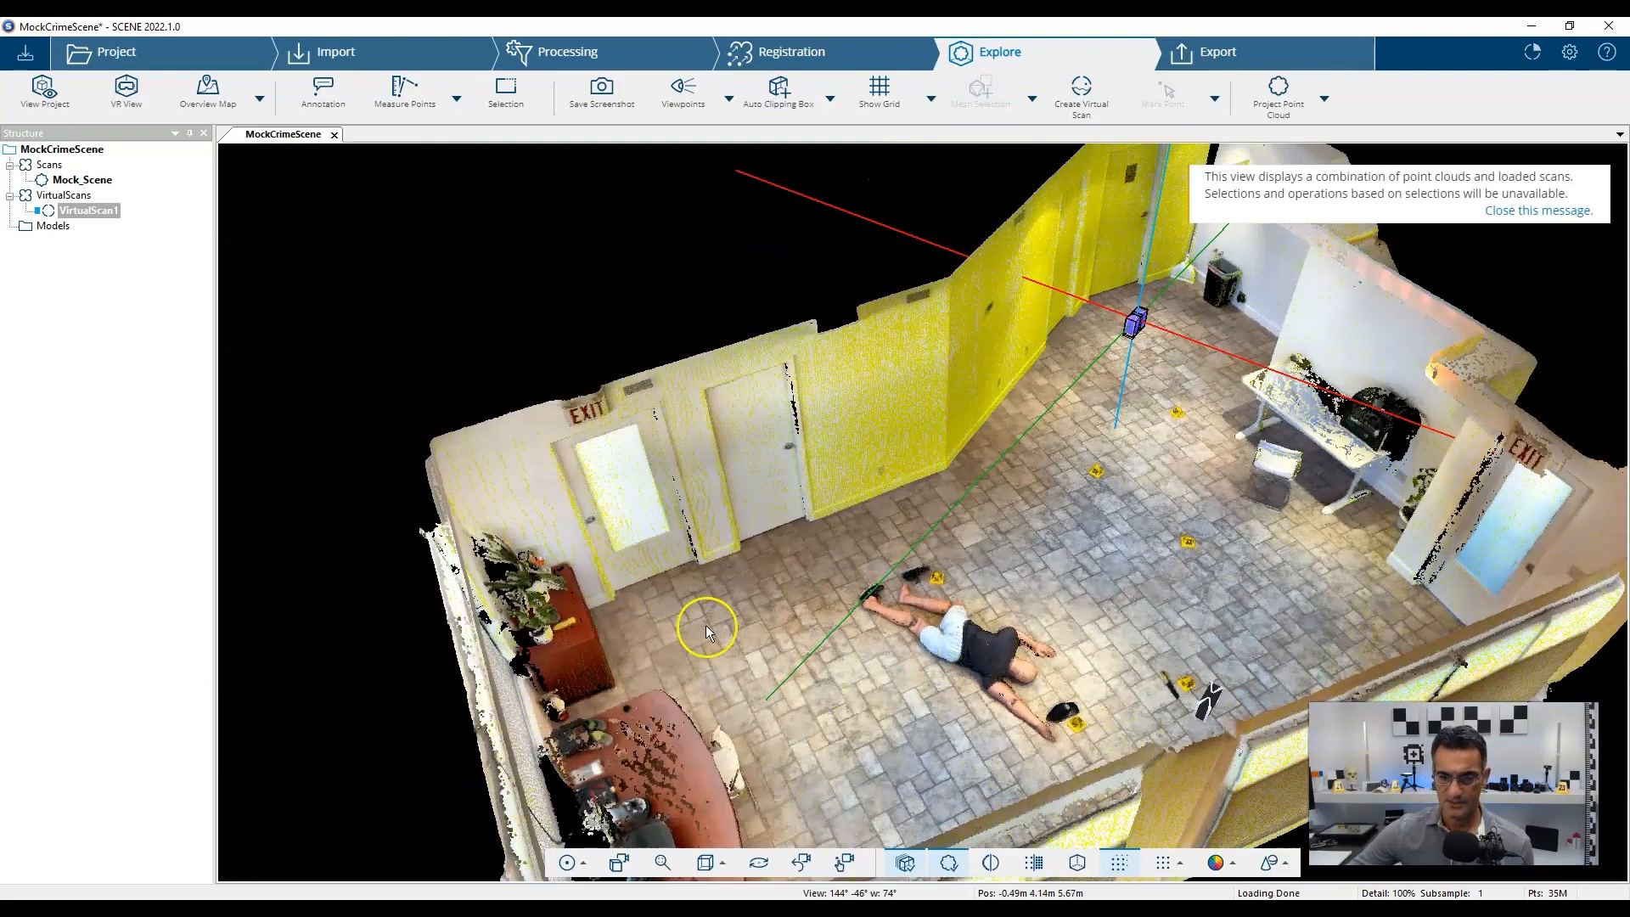
{"action": "left_click_drag", "start_coordinate": [1093, 615], "coordinate": [962, 720]}
{"action": "right_click_drag", "start_coordinate": [1183, 584], "coordinate": [1143, 557]}
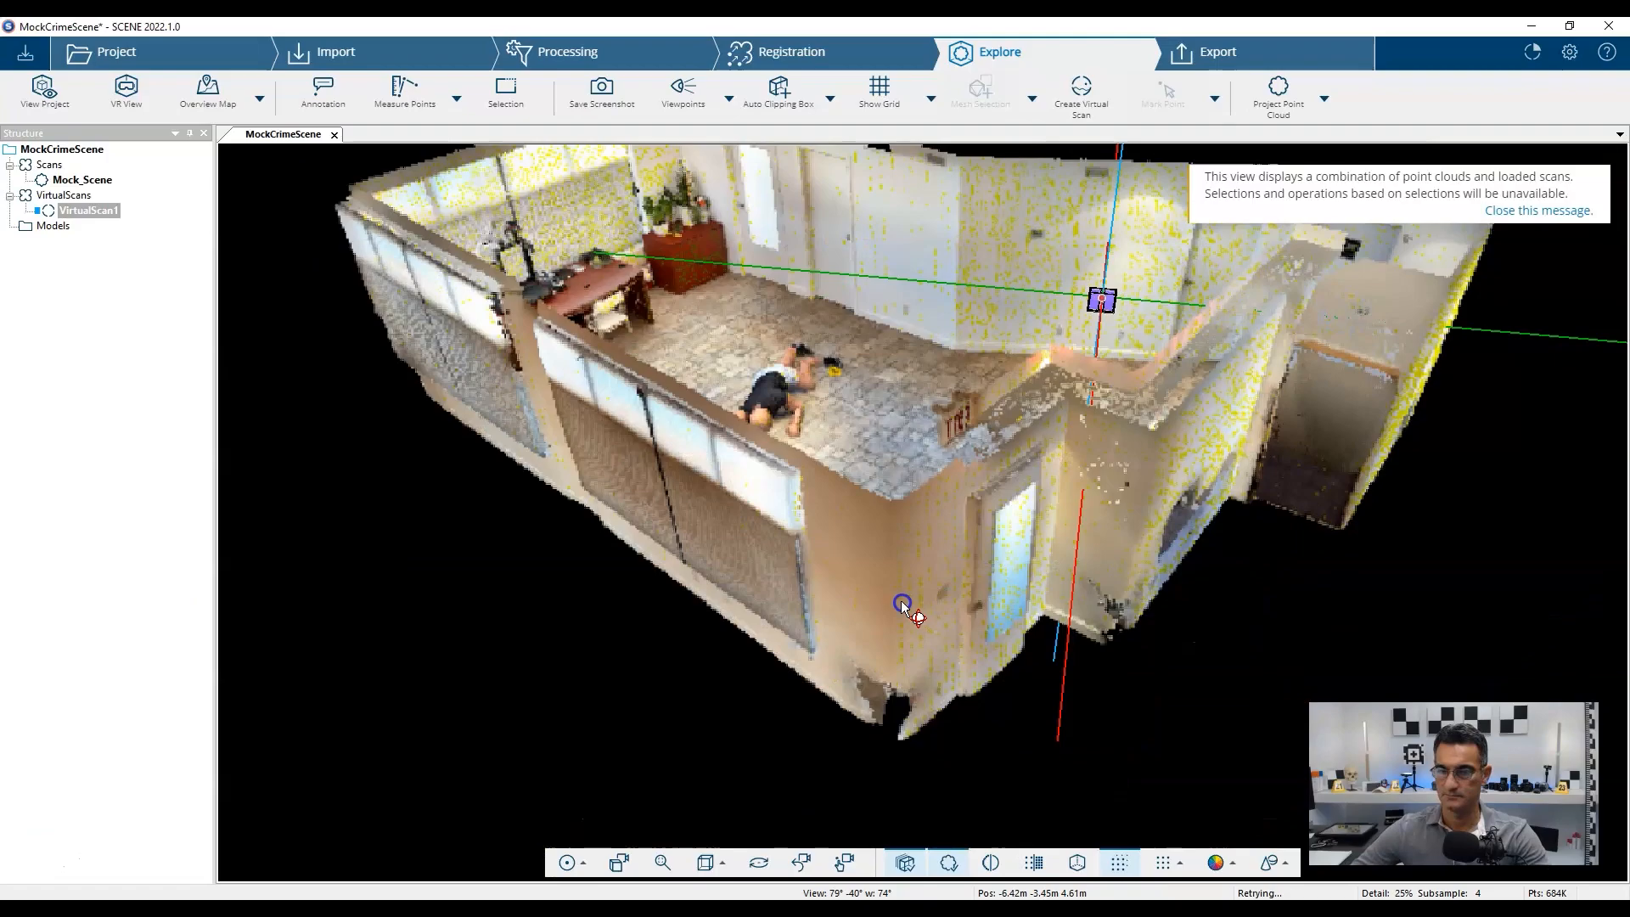
{"action": "left_click_drag", "start_coordinate": [903, 605], "coordinate": [819, 547]}
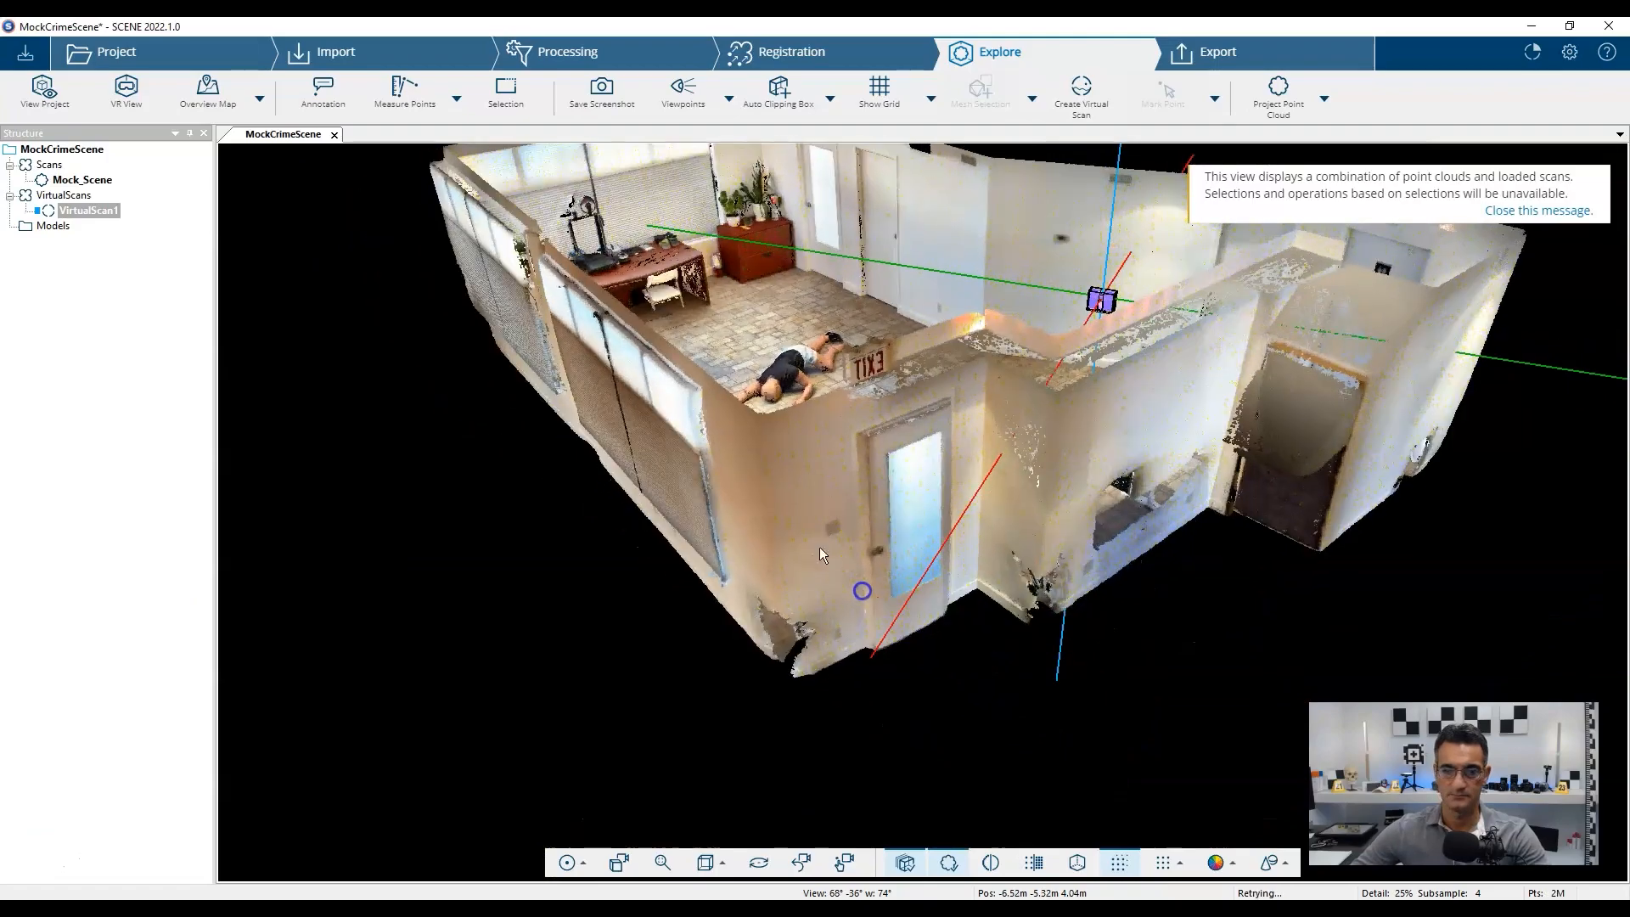
{"action": "scroll", "coordinate": [798, 424], "scroll_direction": "up", "scroll_amount": 4}
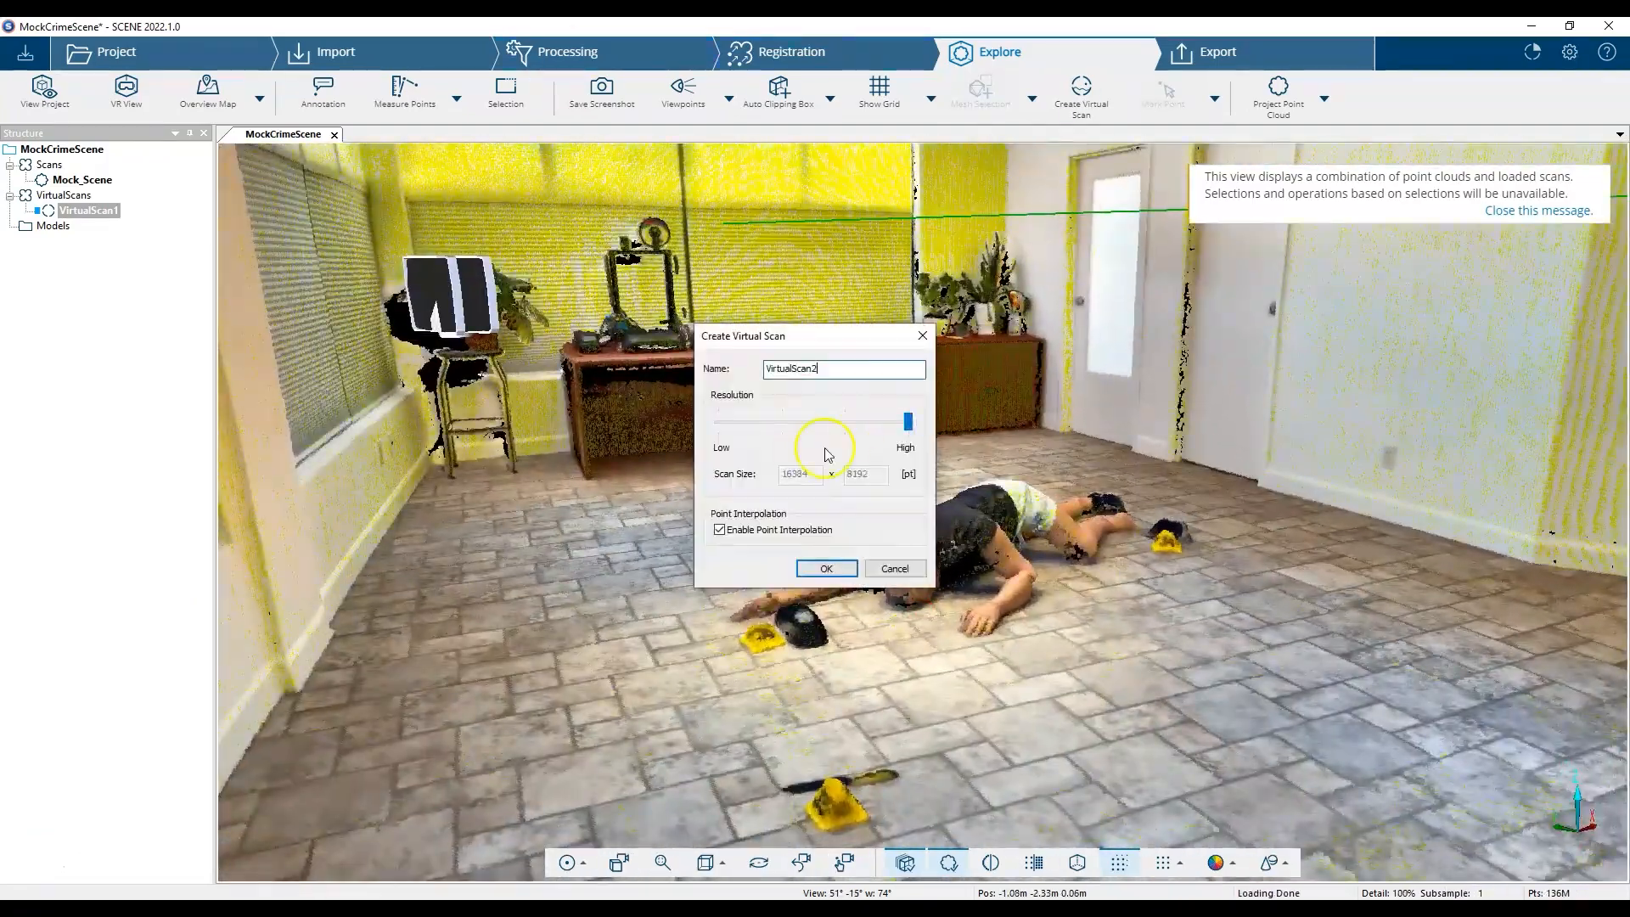
Create VirtualScan2, then VirtualScan3 from a new viewpoint showing the room and body.
{"action": "left_click", "coordinate": [827, 568]}
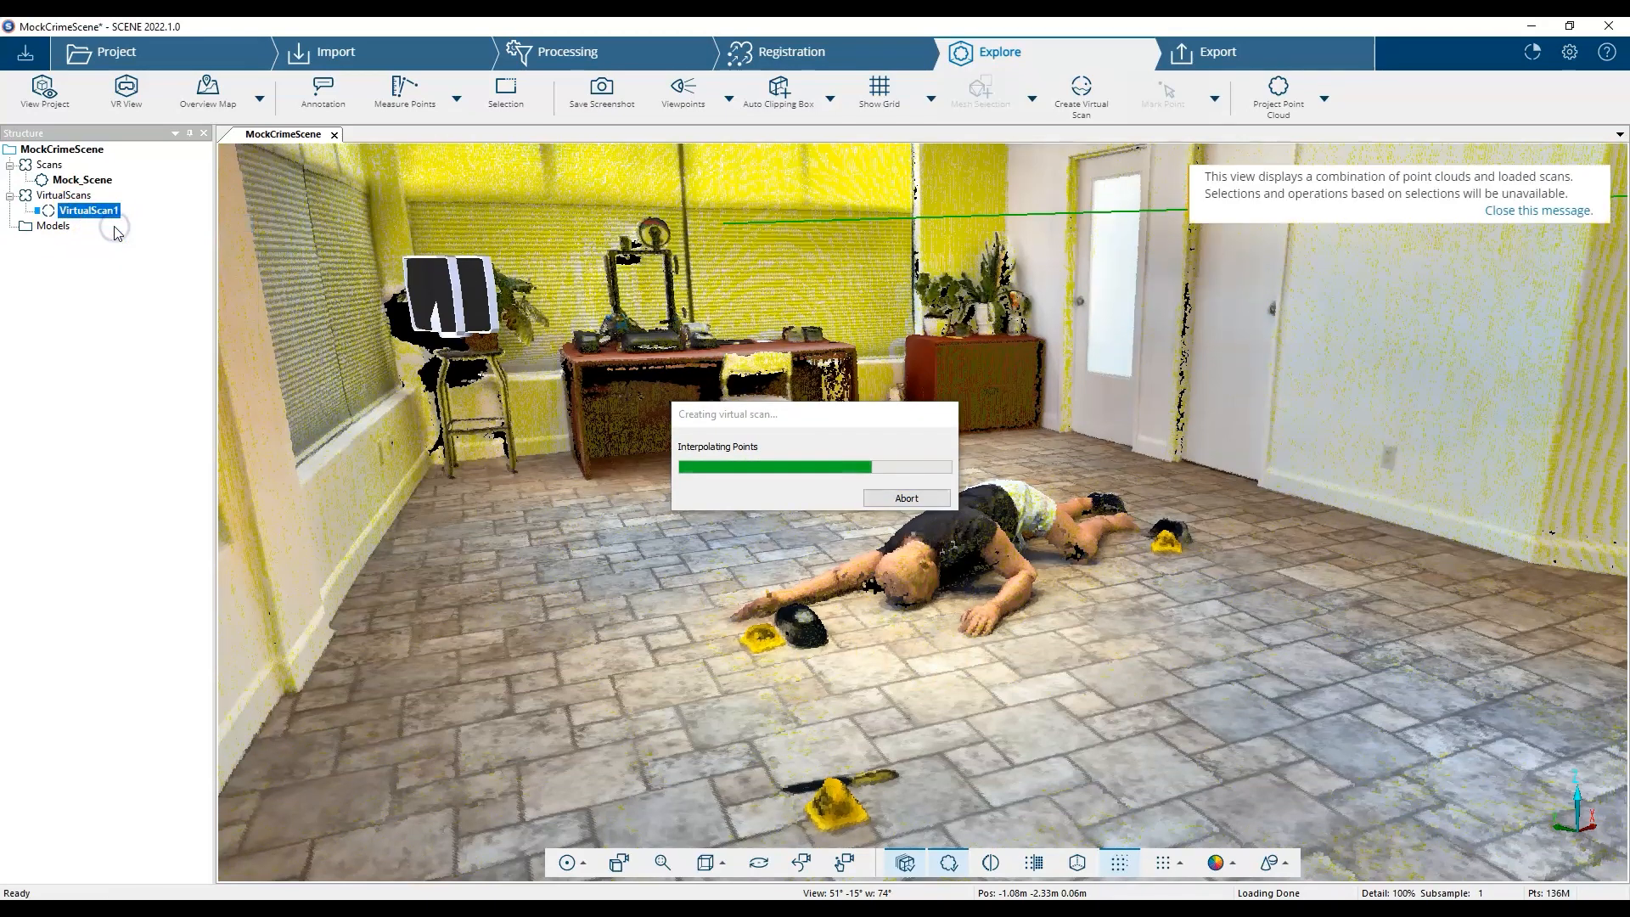
{"action": "left_click", "coordinate": [1539, 210]}
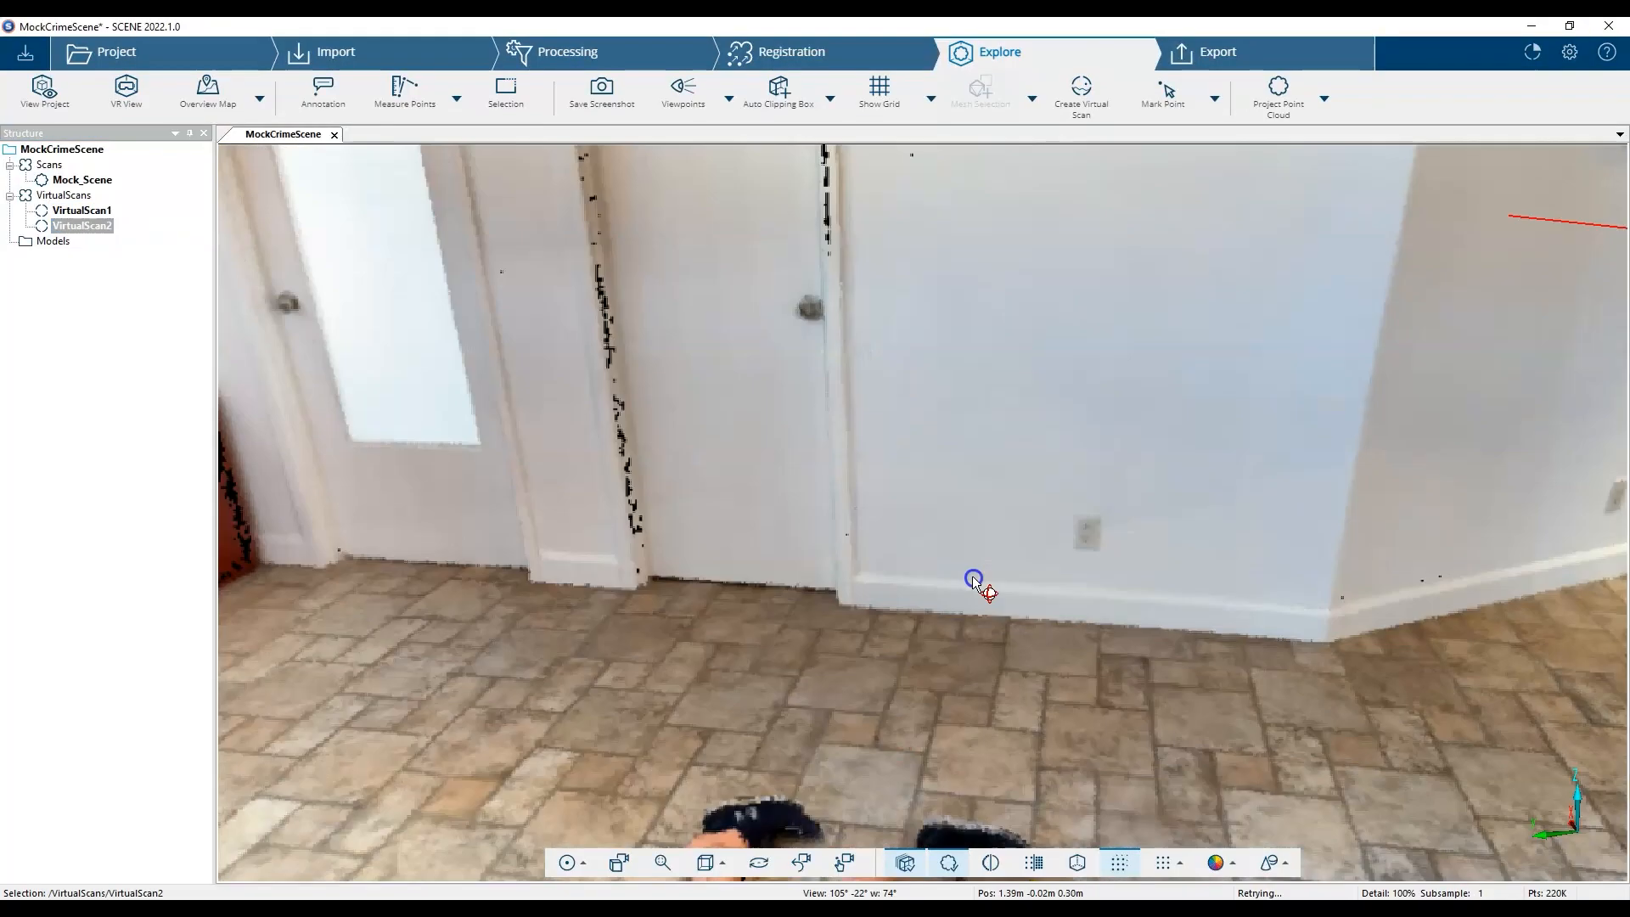
{"action": "left_click_drag", "start_coordinate": [973, 580], "coordinate": [905, 472]}
{"action": "scroll", "coordinate": [874, 567], "scroll_direction": "down", "scroll_amount": 3}
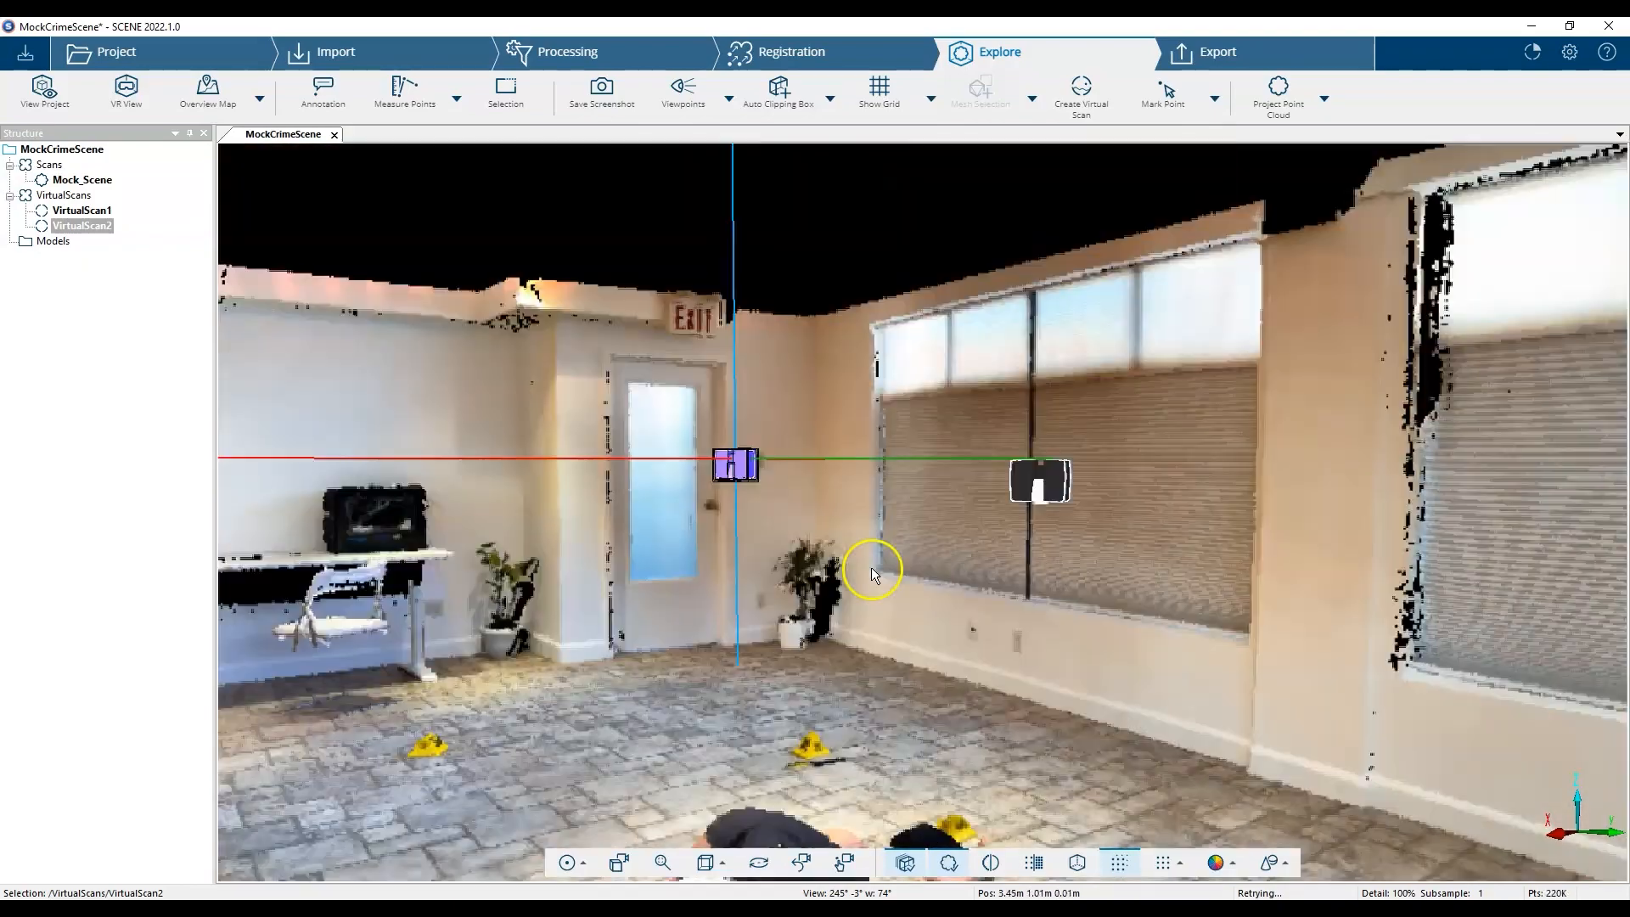
{"action": "mouse_move", "coordinate": [873, 567]}
{"action": "left_mouse_down"}
{"action": "mouse_move", "coordinate": [849, 537]}
{"action": "mouse_move", "coordinate": [856, 569]}
{"action": "left_mouse_up"}
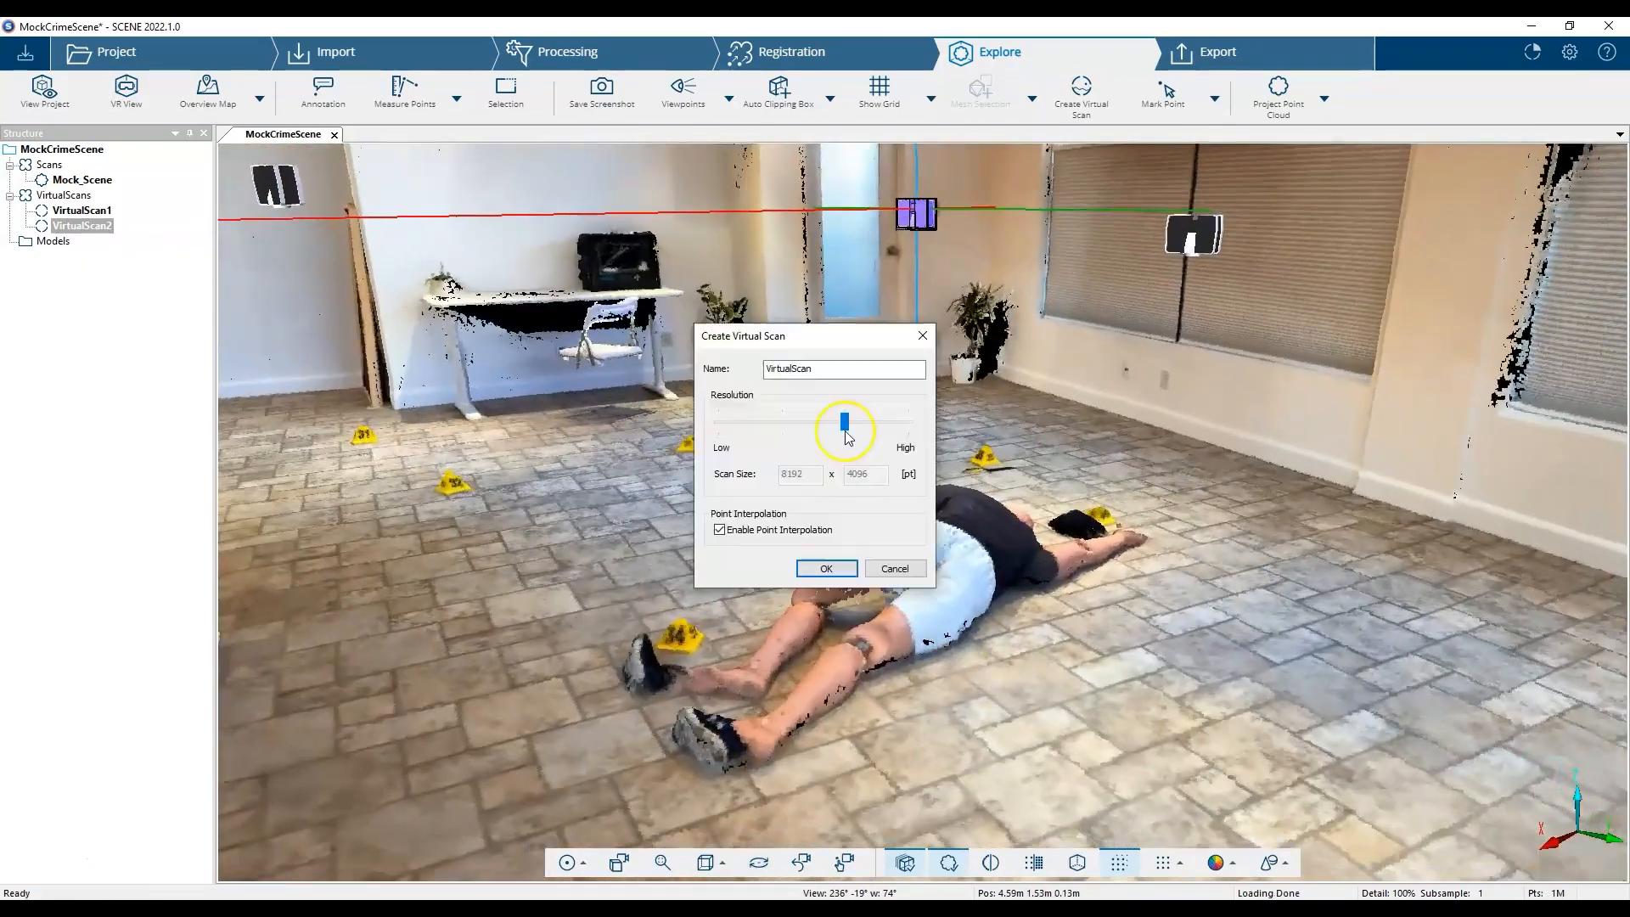
{"action": "left_click", "coordinate": [826, 568]}
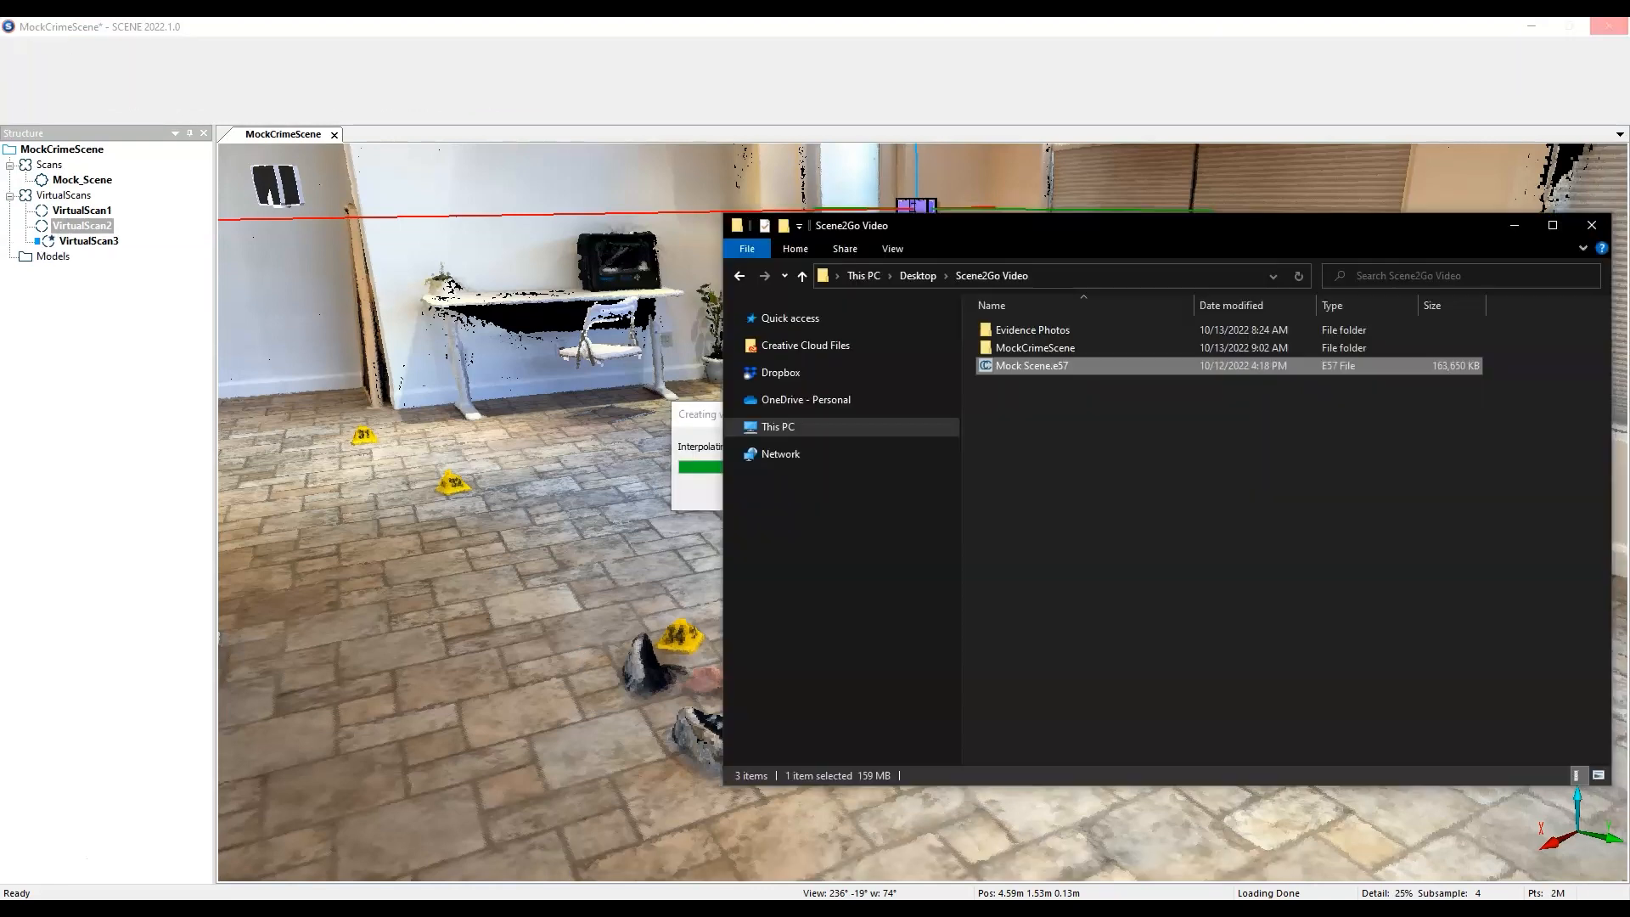
{"action": "left_click", "coordinate": [1019, 630]}
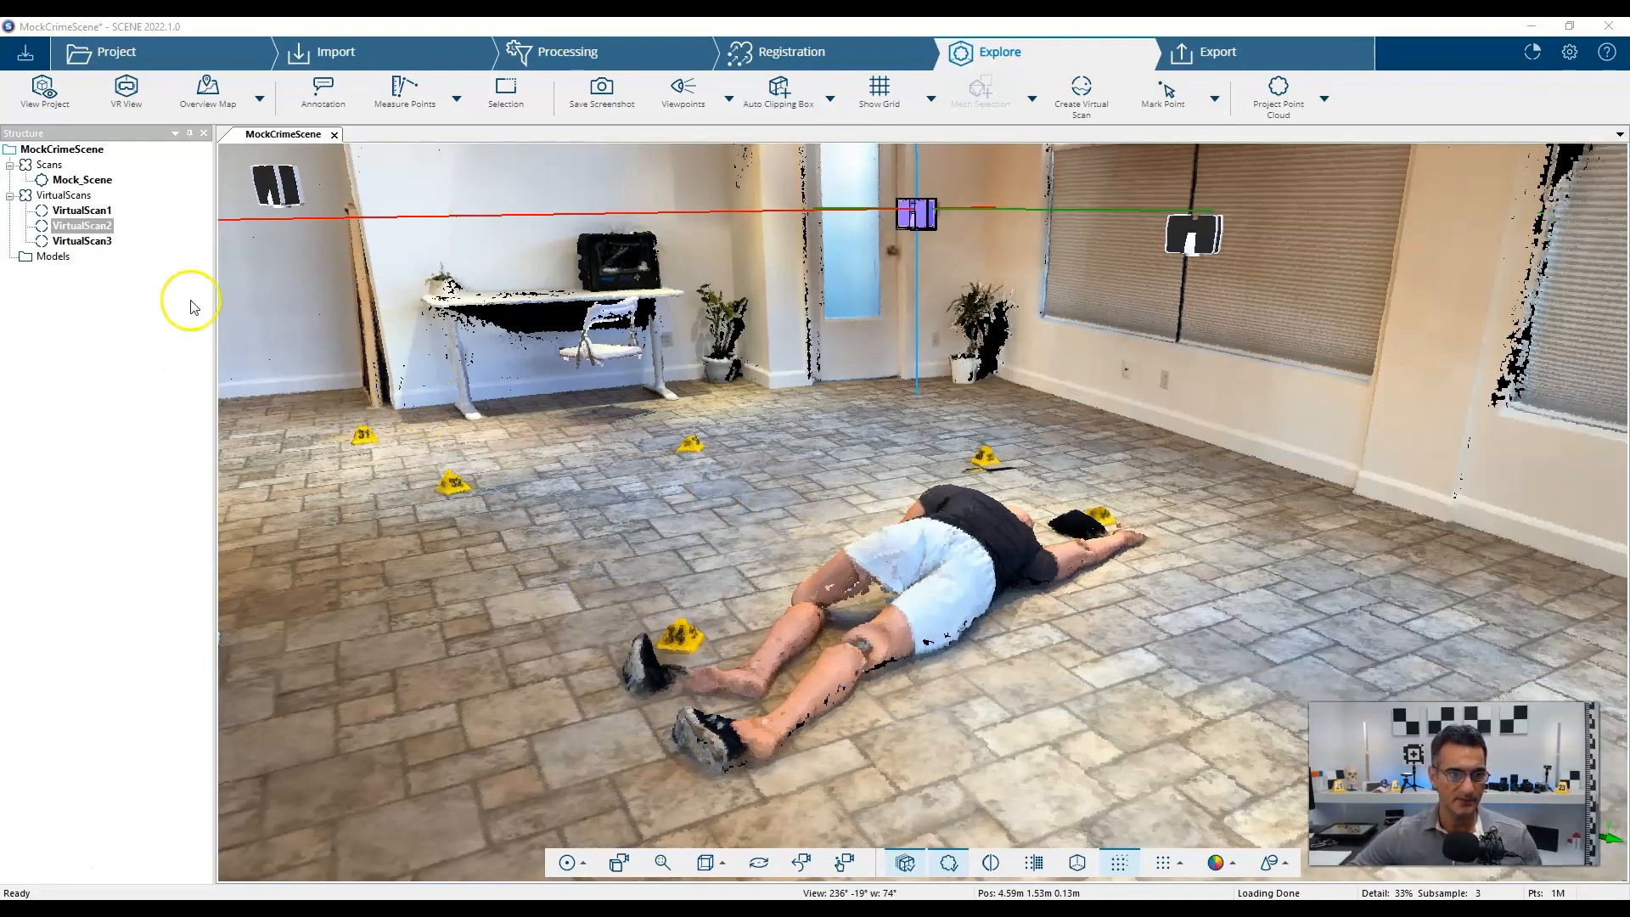
Share the project changes as revision 2 with the comment 'Created 3 Virtual Scans'.
{"action": "left_click", "coordinate": [27, 58]}
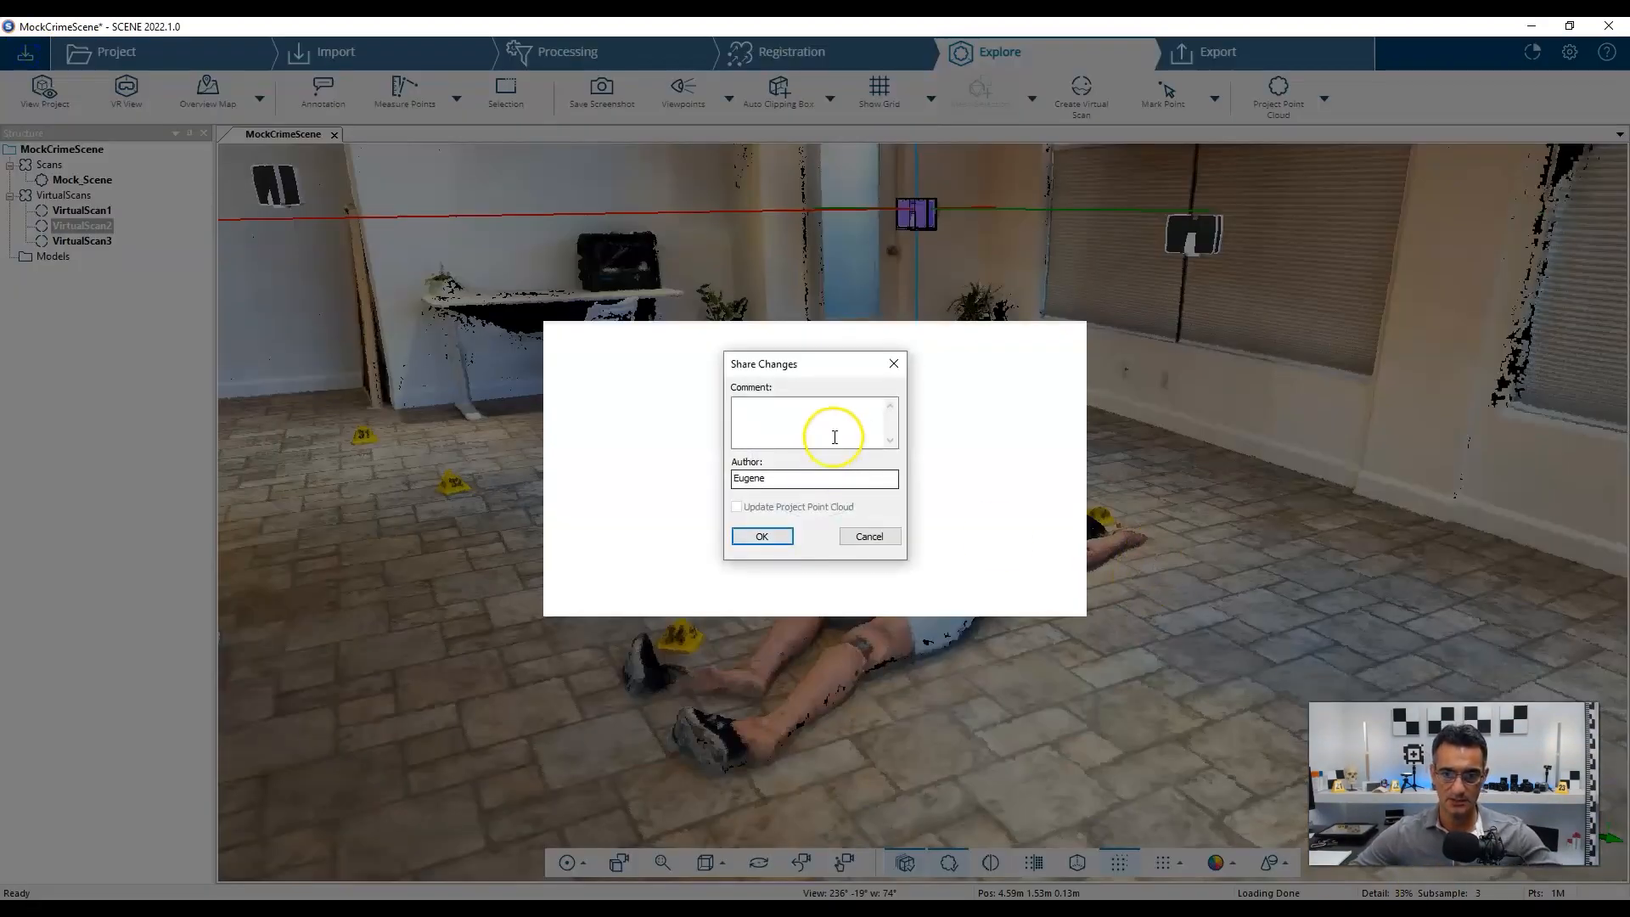
{"action": "left_click", "coordinate": [829, 432]}
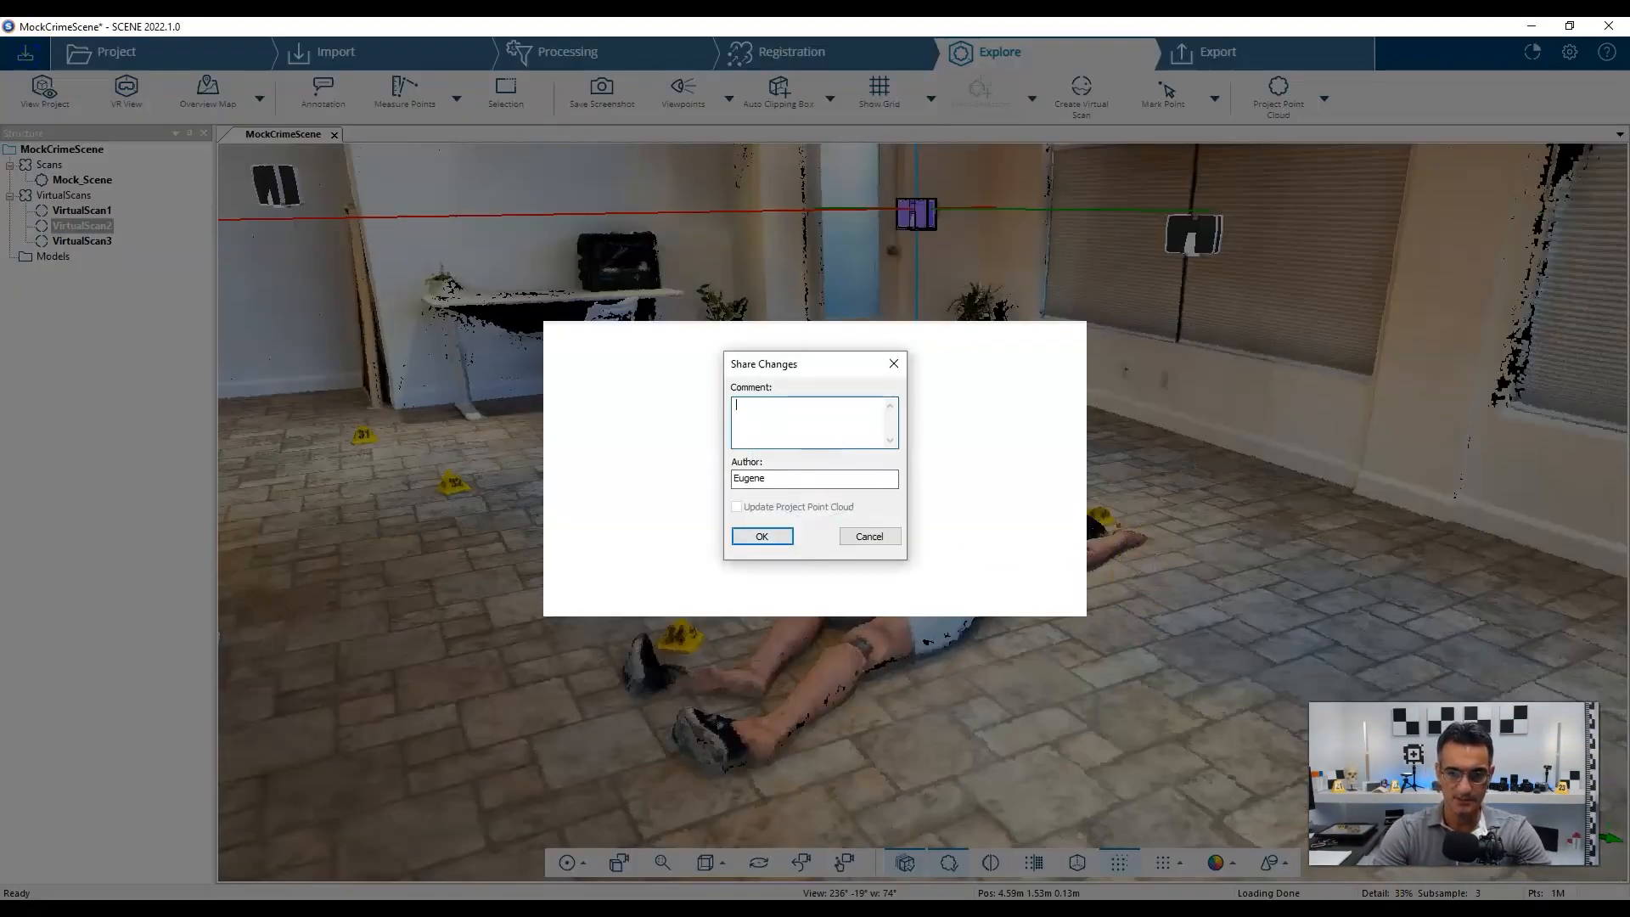
{"action": "type", "text": "Created 3 Virtual Scans"}
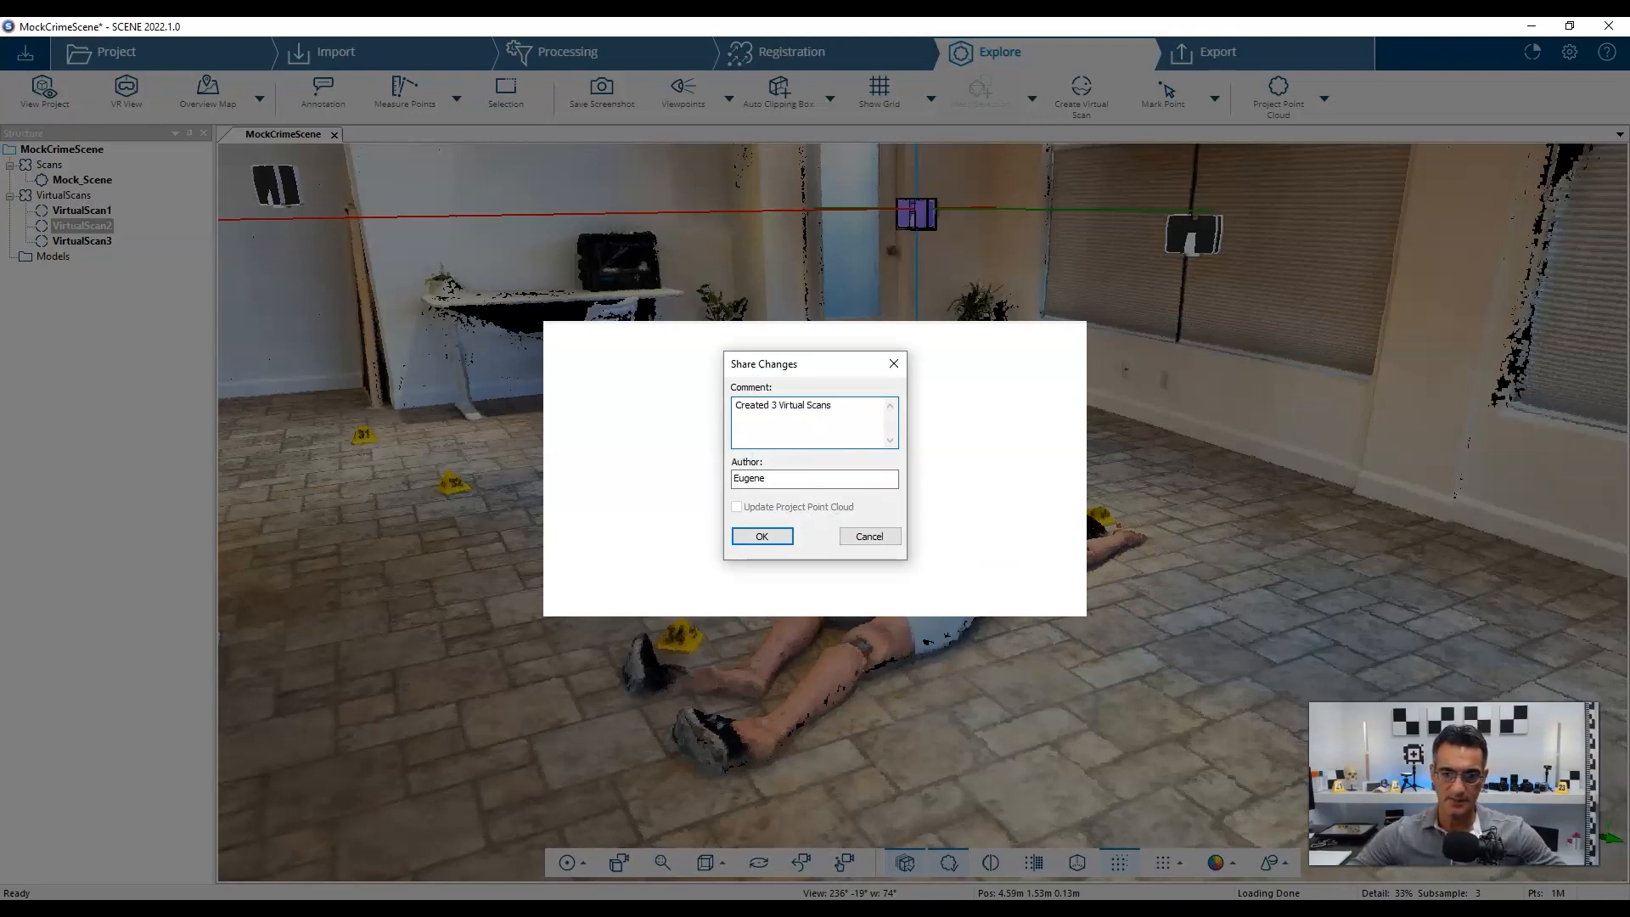
{"action": "left_click", "coordinate": [762, 536]}
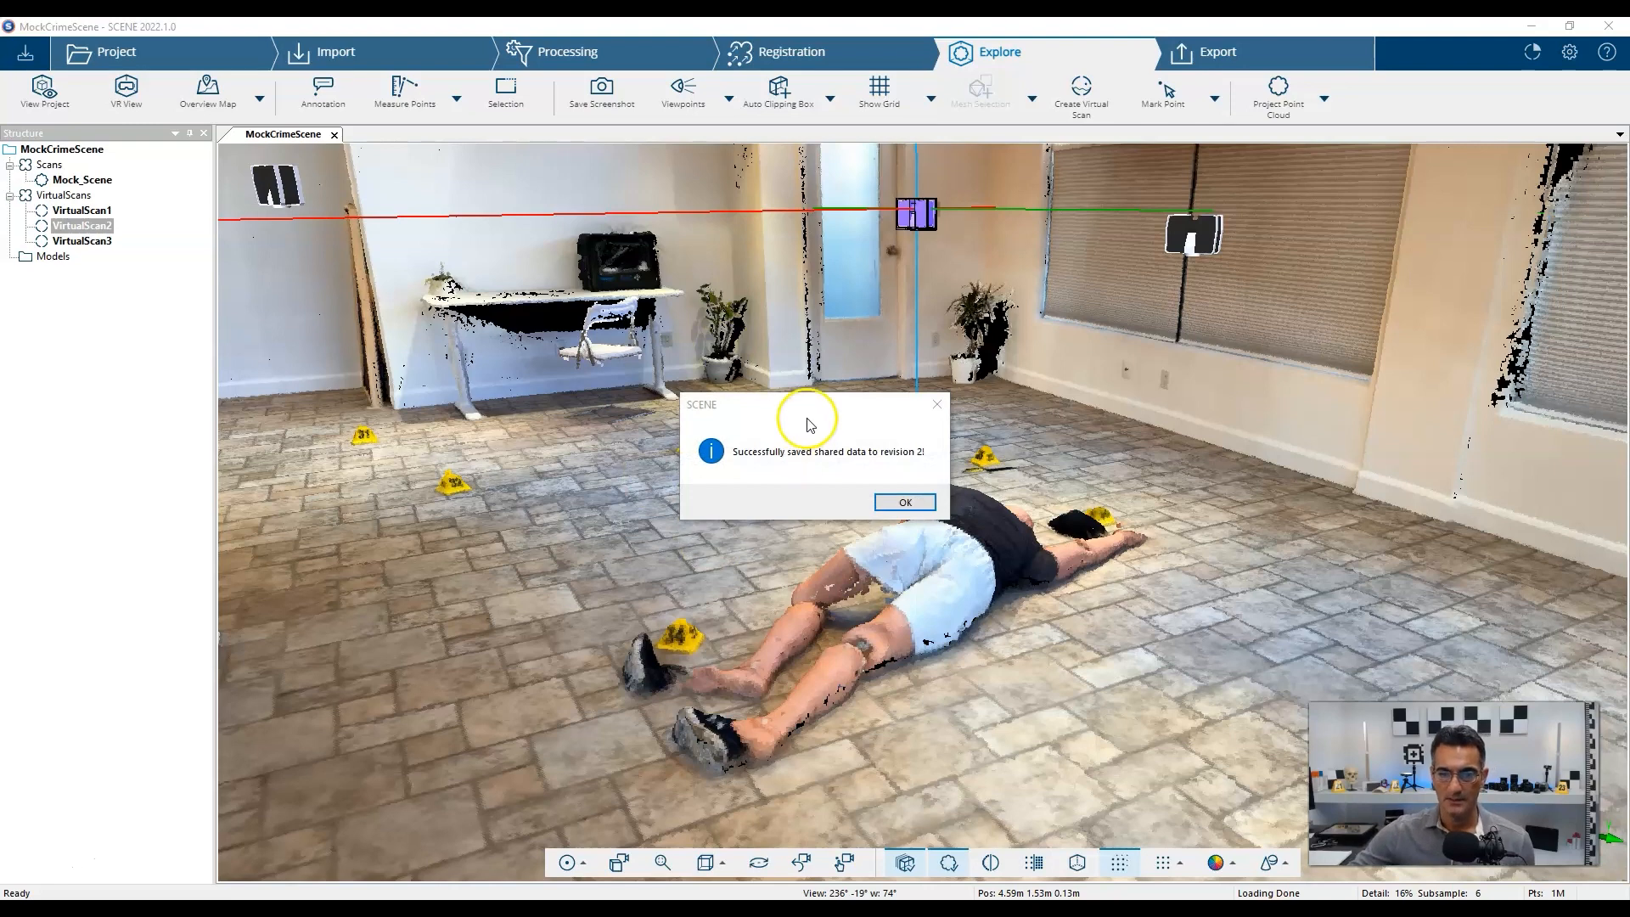
{"action": "left_click", "coordinate": [918, 506]}
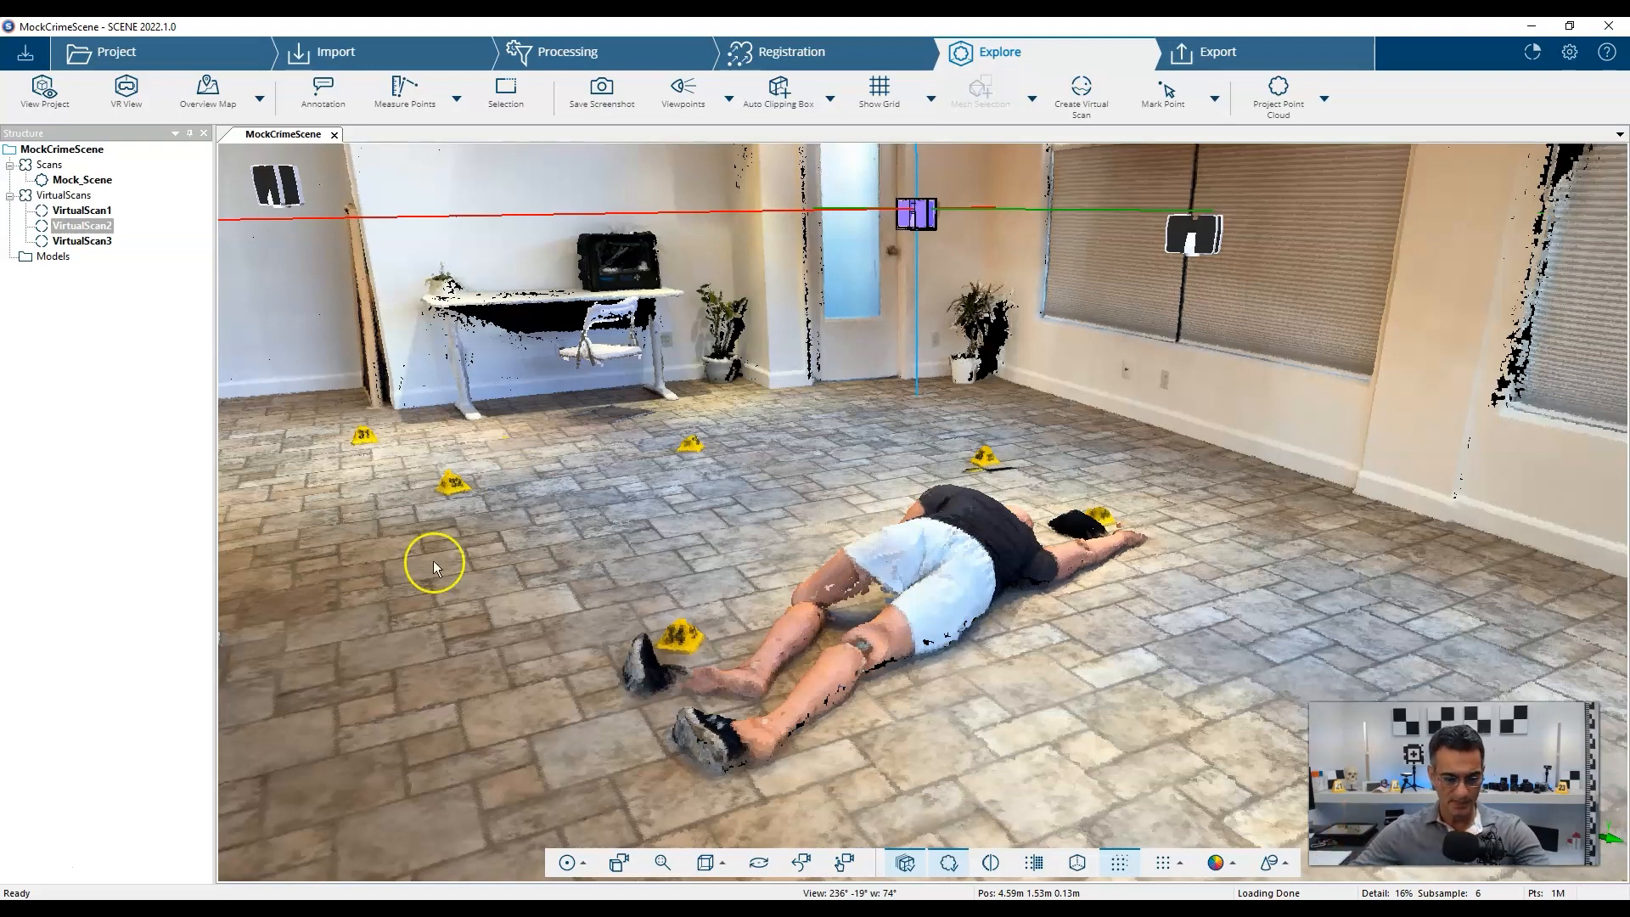
{"action": "scroll", "coordinate": [718, 535], "scroll_direction": "down", "scroll_amount": 2}
{"action": "scroll", "coordinate": [840, 522], "scroll_direction": "down", "scroll_amount": 2}
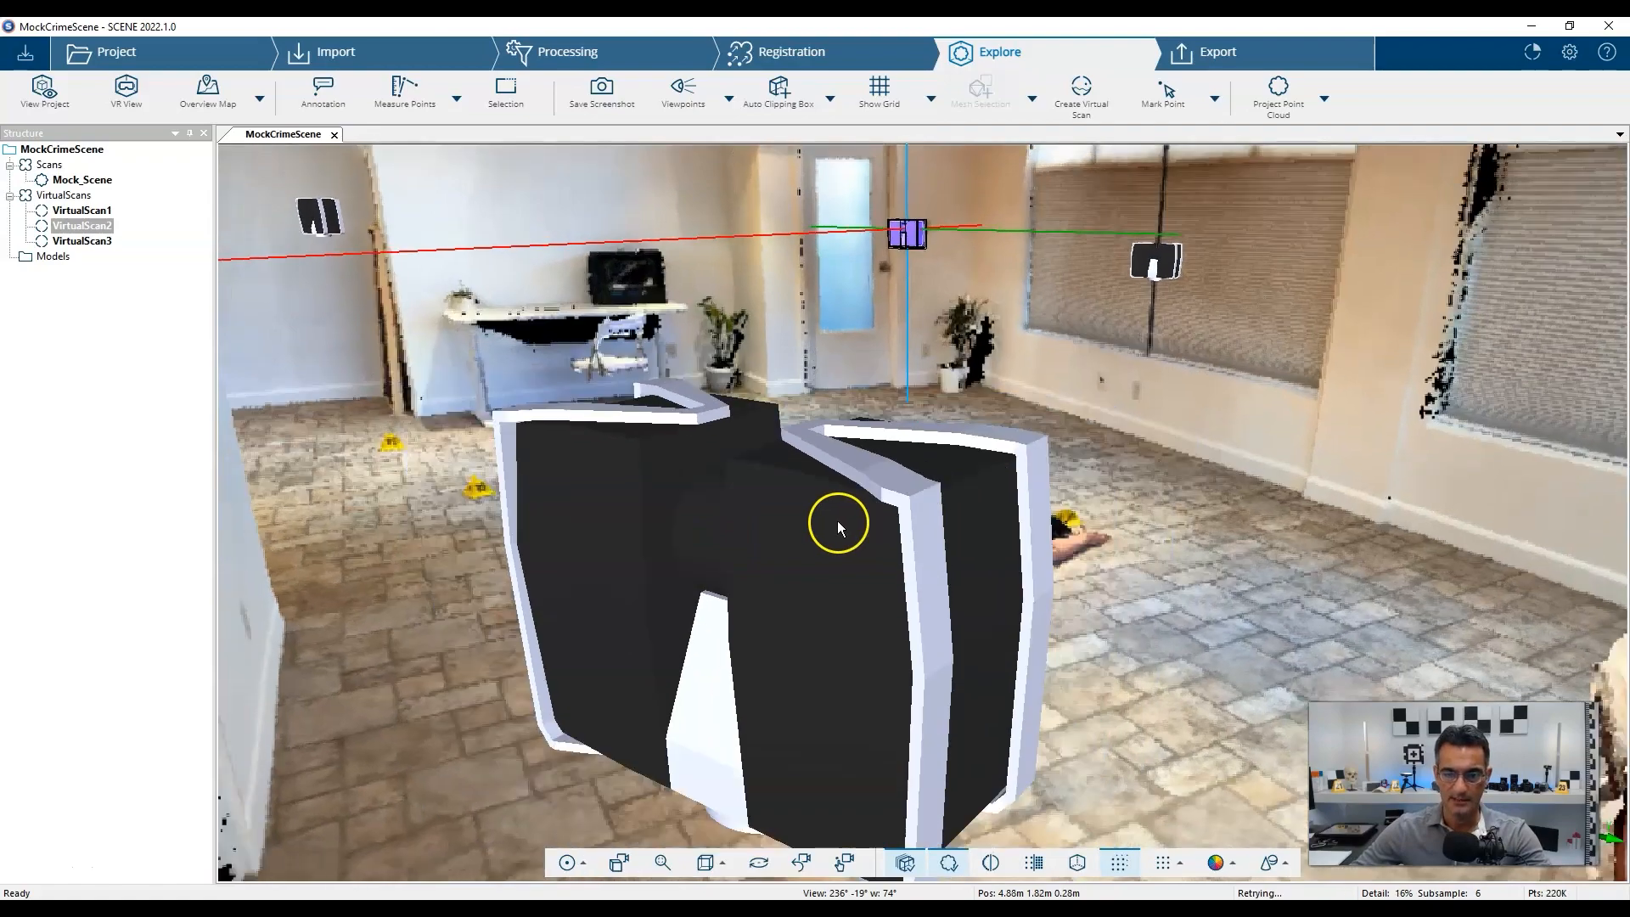
{"action": "mouse_move", "coordinate": [817, 550]}
{"action": "left_mouse_down"}
{"action": "mouse_move", "coordinate": [811, 609]}
{"action": "mouse_move", "coordinate": [691, 594]}
{"action": "mouse_move", "coordinate": [1076, 684]}
{"action": "mouse_move", "coordinate": [773, 456]}
{"action": "left_mouse_up"}
{"action": "scroll", "coordinate": [633, 536], "scroll_direction": "up", "scroll_amount": 1}
{"action": "scroll", "coordinate": [828, 519], "scroll_direction": "up", "scroll_amount": 1}
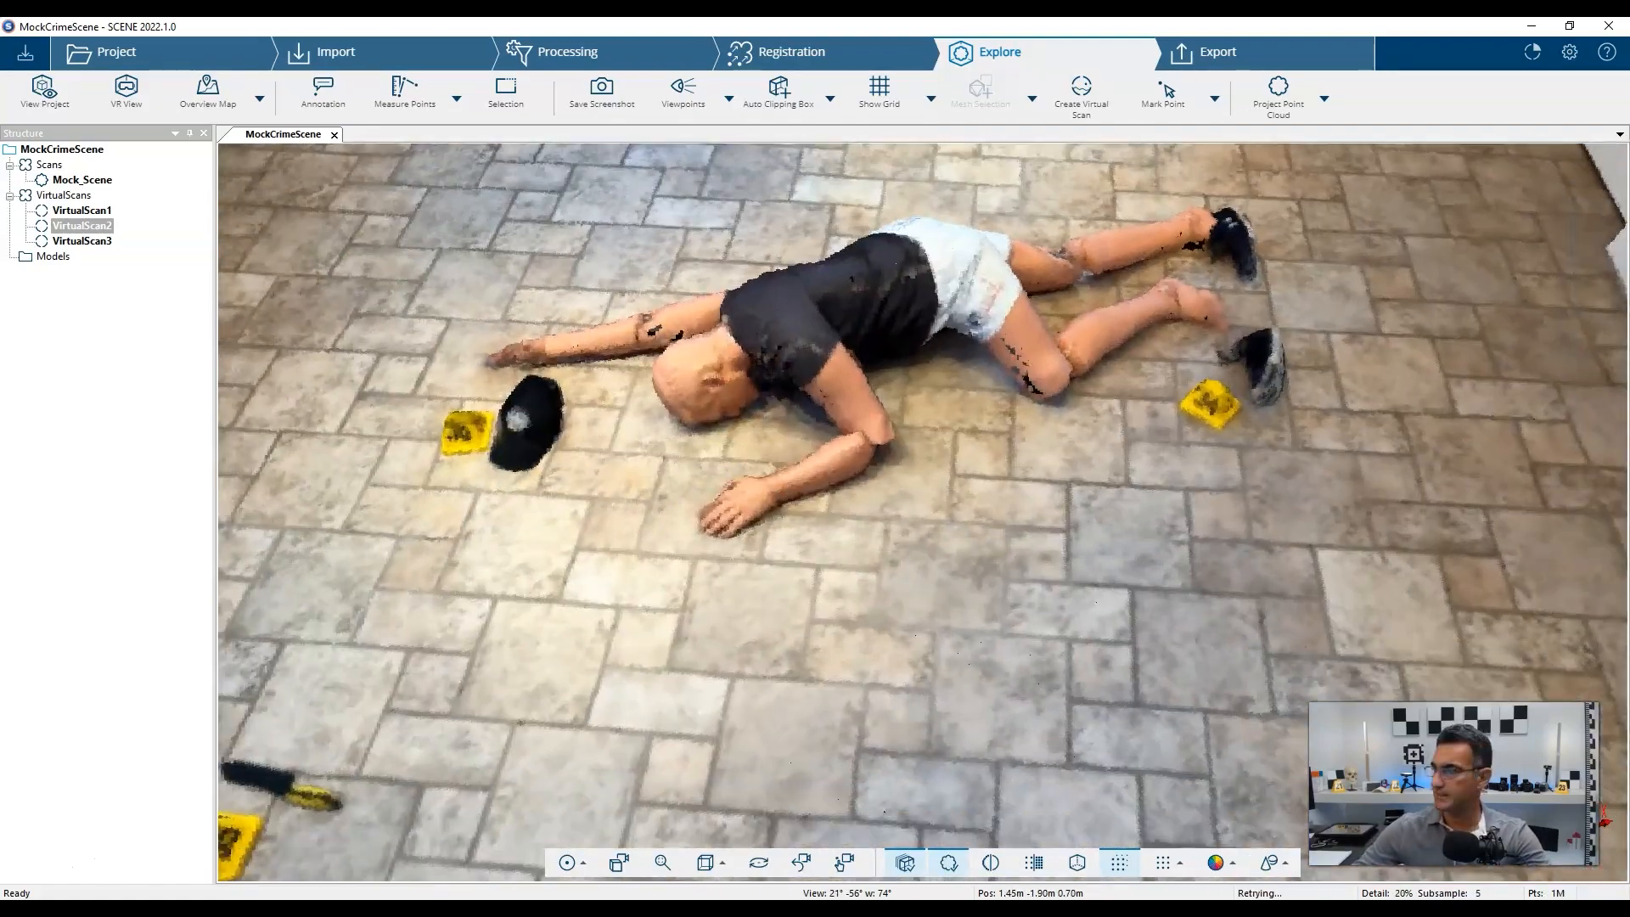
{"action": "left_click_drag", "start_coordinate": [1629, 218], "coordinate": [716, 212]}
{"action": "double_click", "coordinate": [727, 209]}
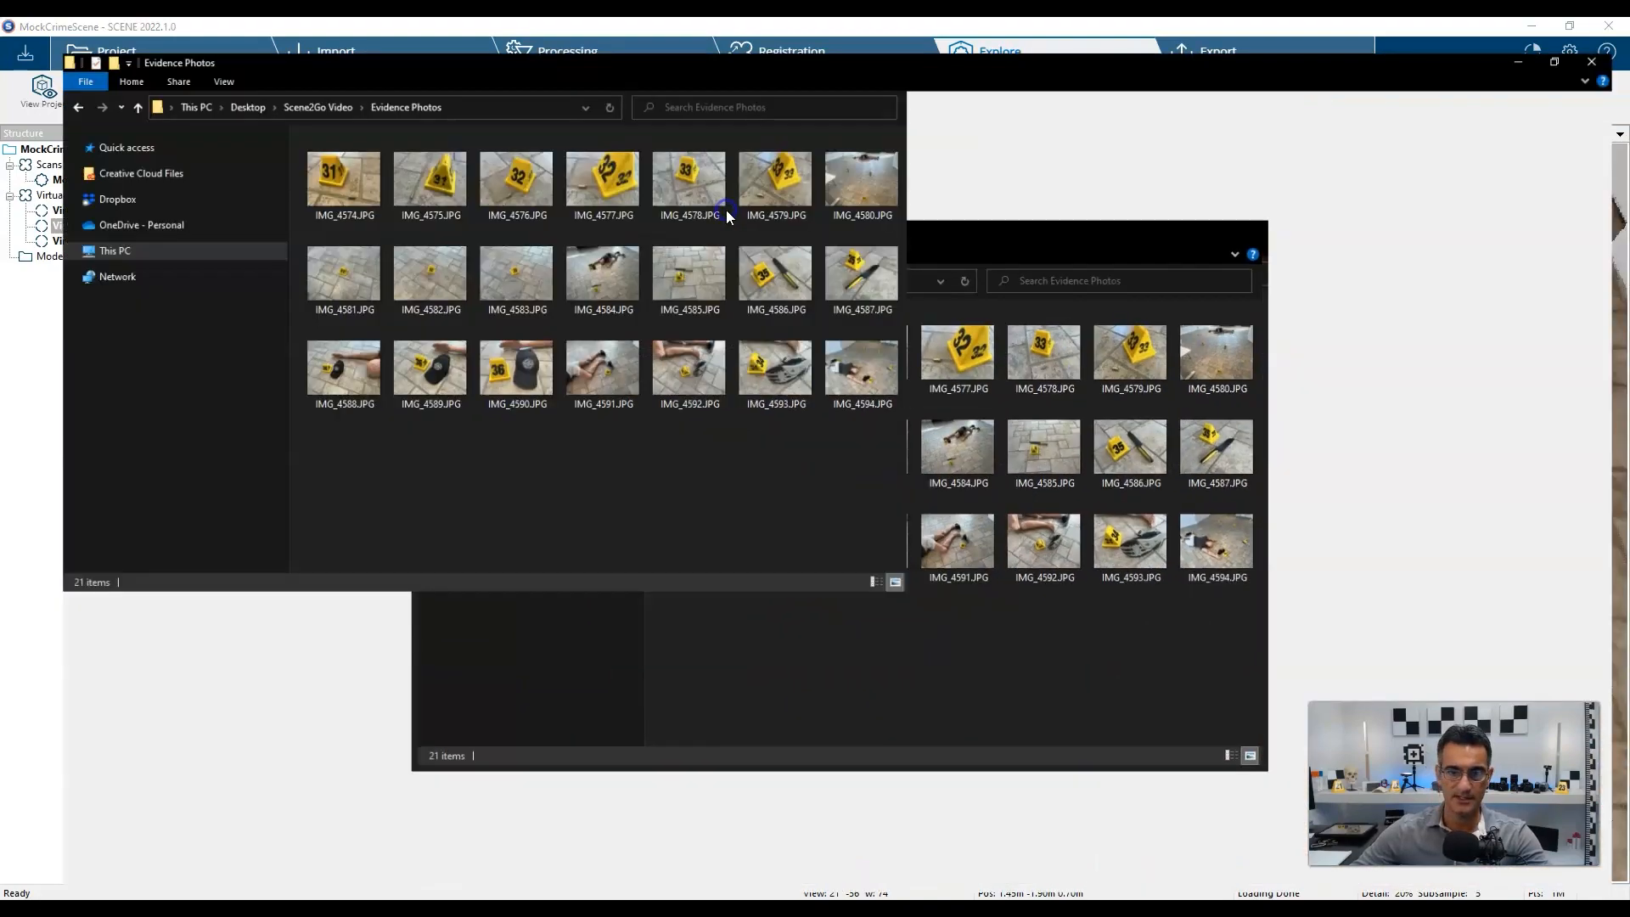
{"action": "scroll", "coordinate": [815, 298], "scroll_direction": "up", "scroll_amount": 3, "text": "ctrl"}
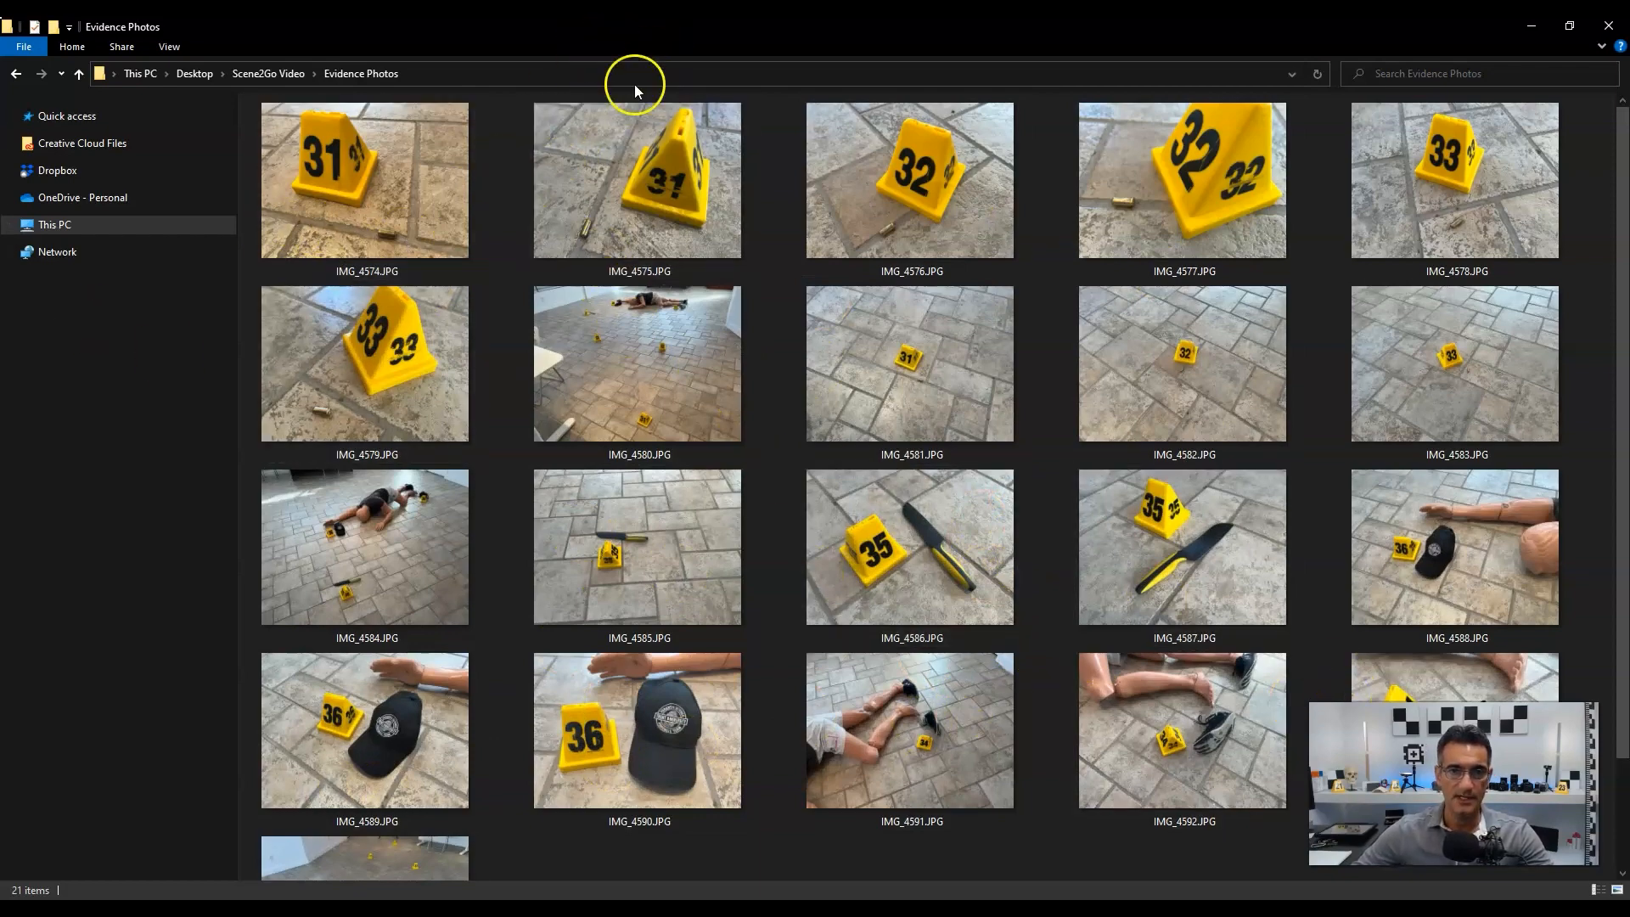
{"action": "double_click", "coordinate": [629, 26]}
{"action": "key", "text": "super+Down"}
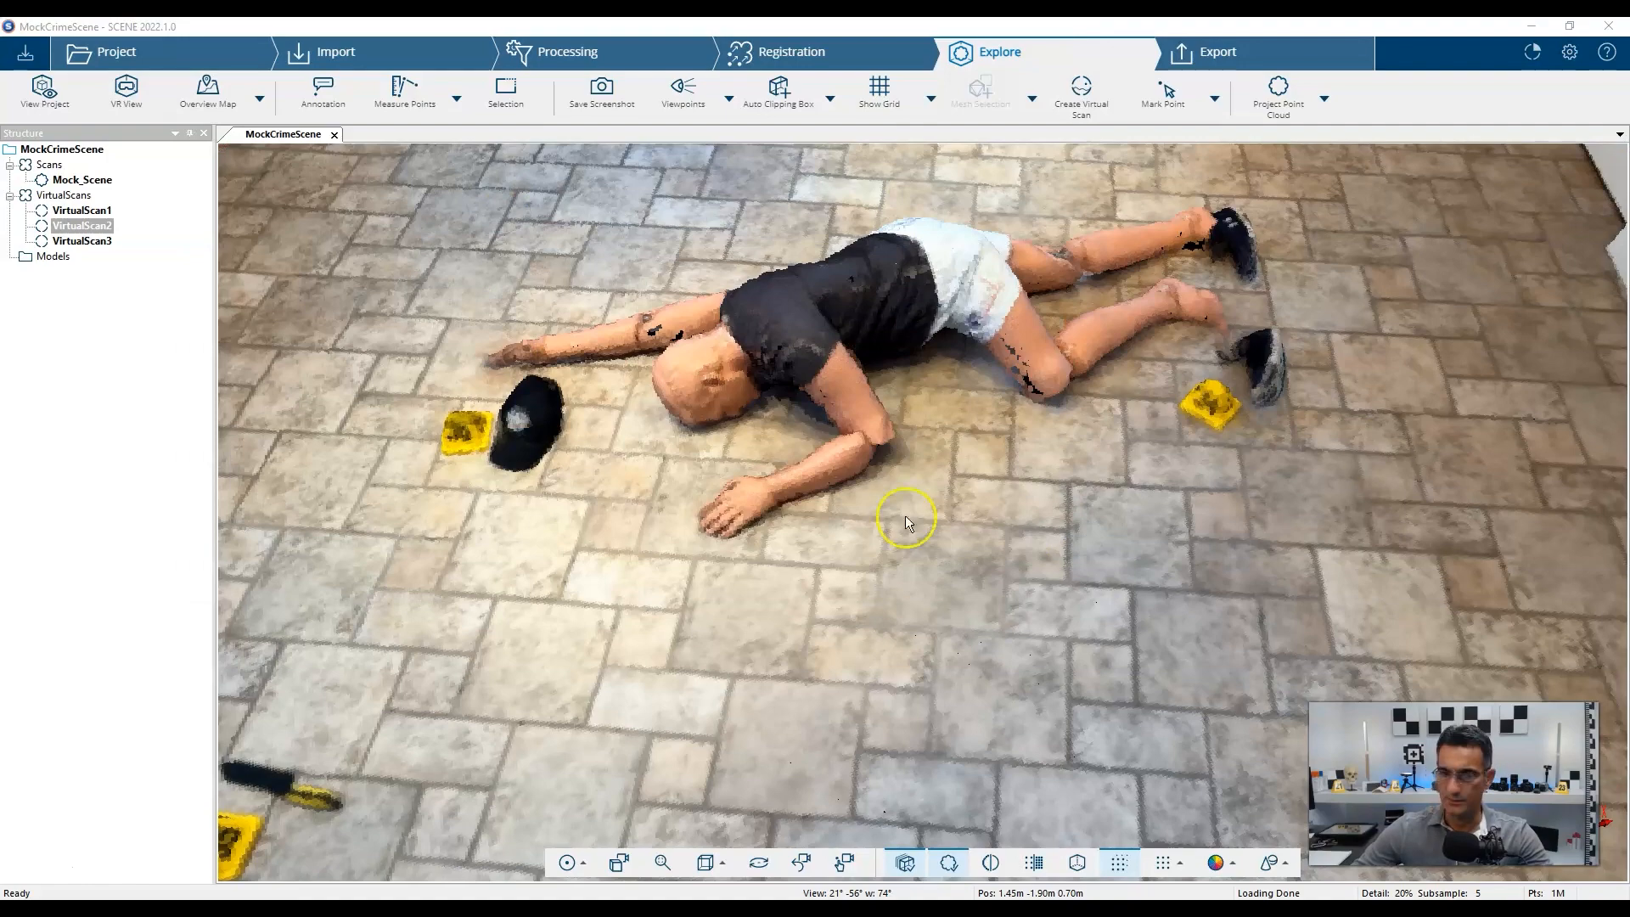
{"action": "scroll", "coordinate": [663, 416], "scroll_direction": "down", "scroll_amount": 5}
Place a documentation object on the yellow marker beside the shoe and name it Shoe.
{"action": "right_click_drag", "start_coordinate": [757, 545], "coordinate": [1250, 399]}
{"action": "mouse_move", "coordinate": [1251, 399]}
{"action": "left_mouse_down"}
{"action": "mouse_move", "coordinate": [849, 452]}
{"action": "mouse_move", "coordinate": [915, 429]}
{"action": "left_mouse_up"}
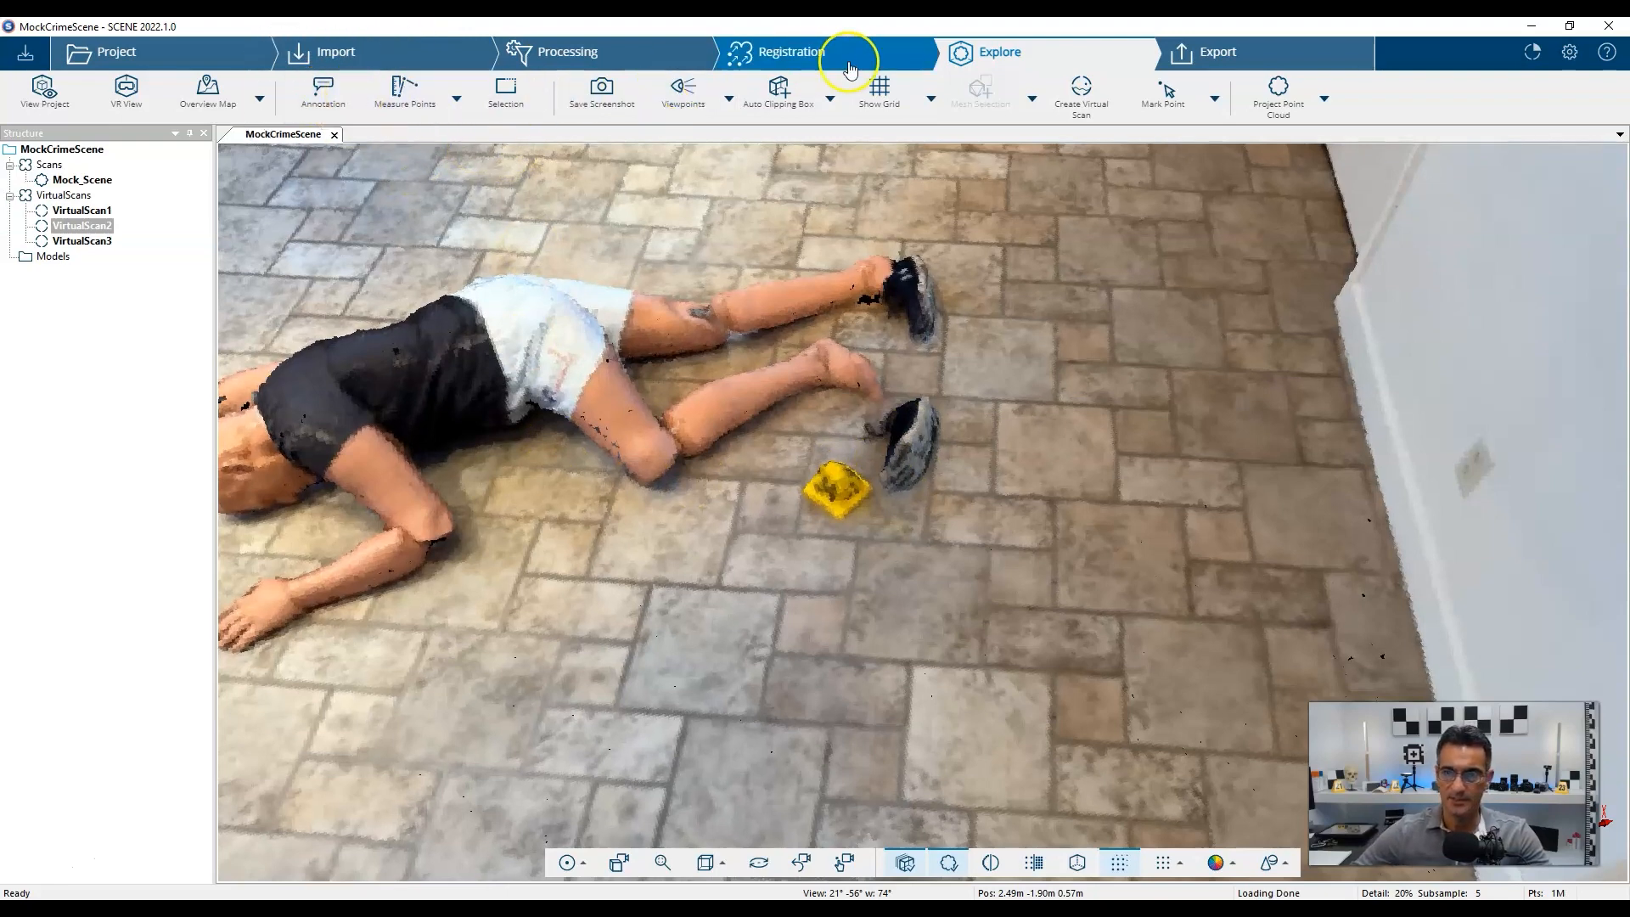
{"action": "left_click", "coordinate": [324, 88]}
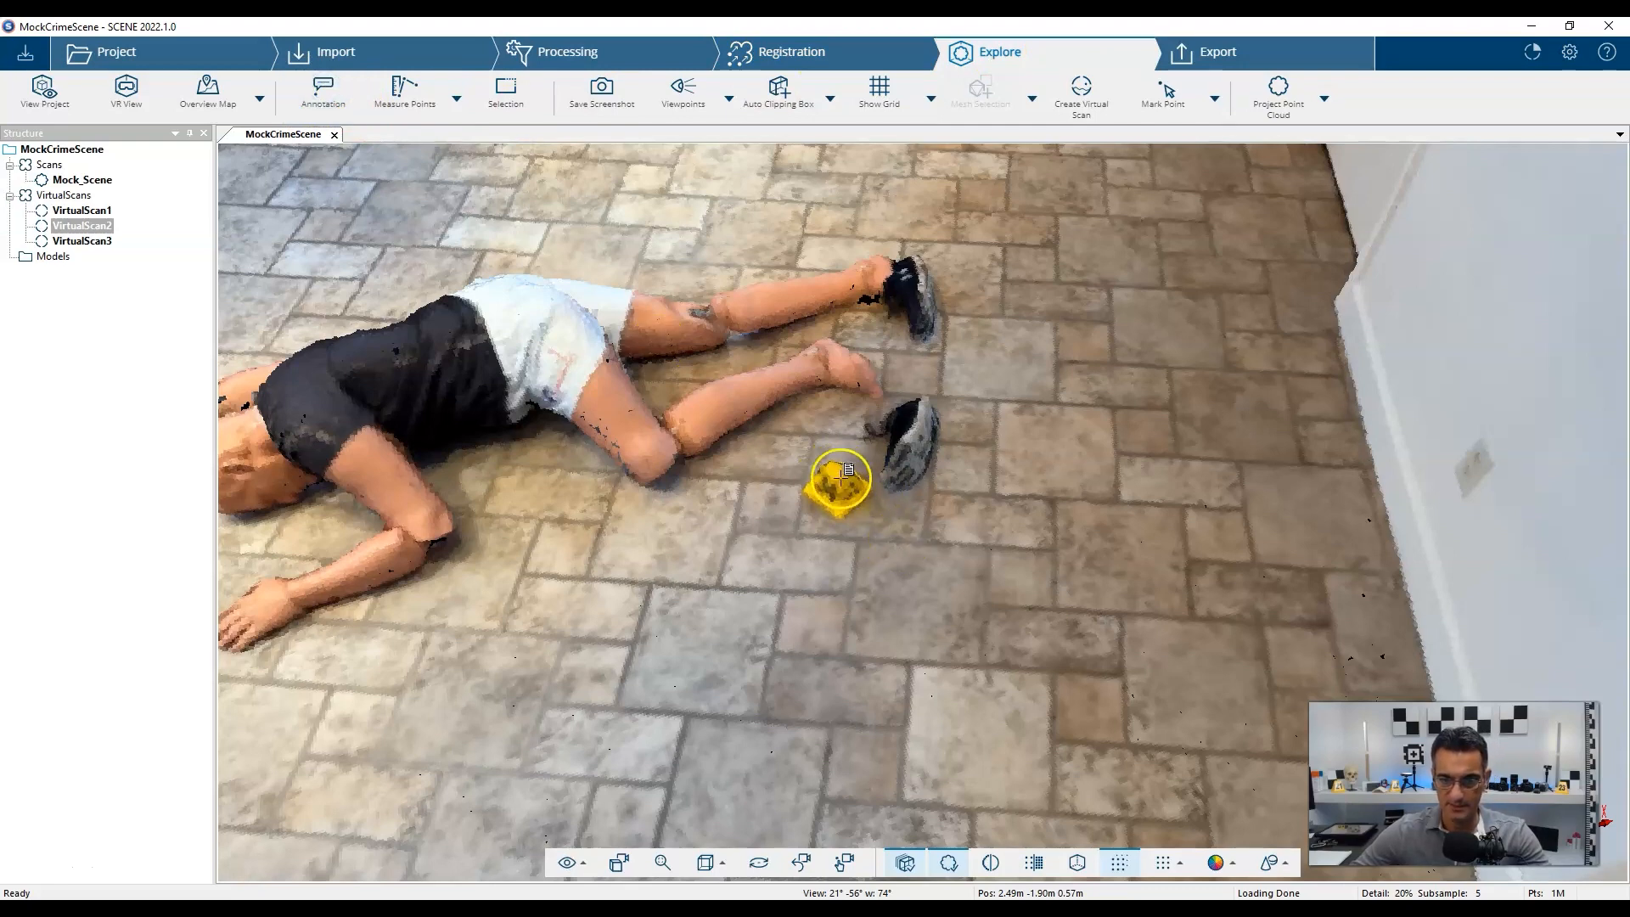
{"action": "left_click", "coordinate": [841, 479]}
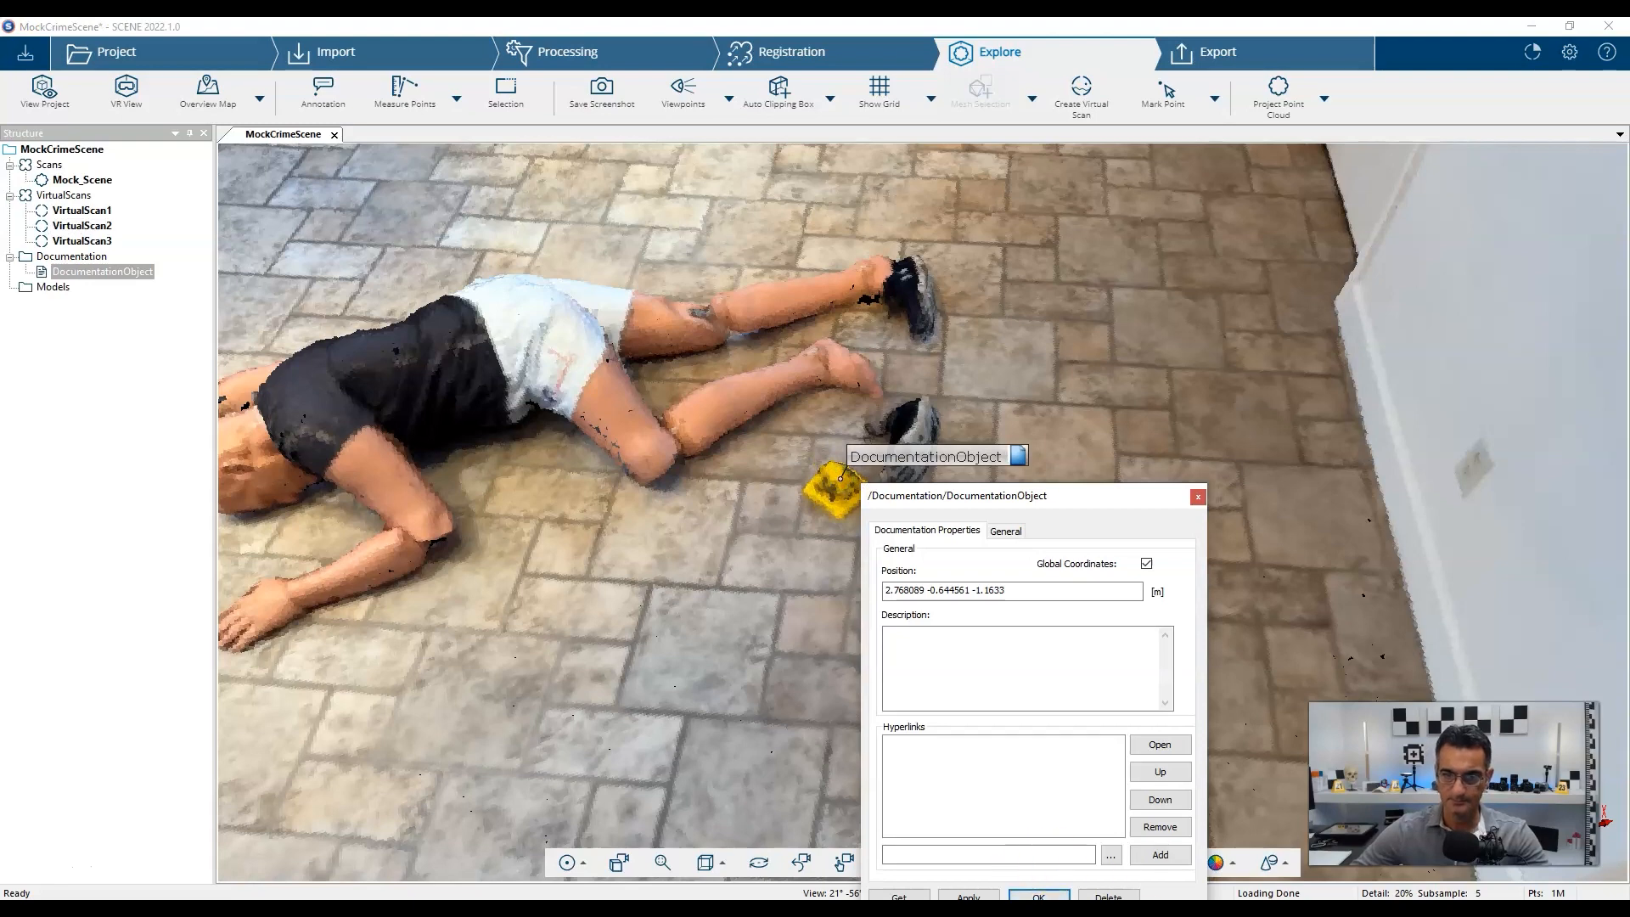
{"action": "left_click_drag", "start_coordinate": [1030, 495], "coordinate": [583, 246]}
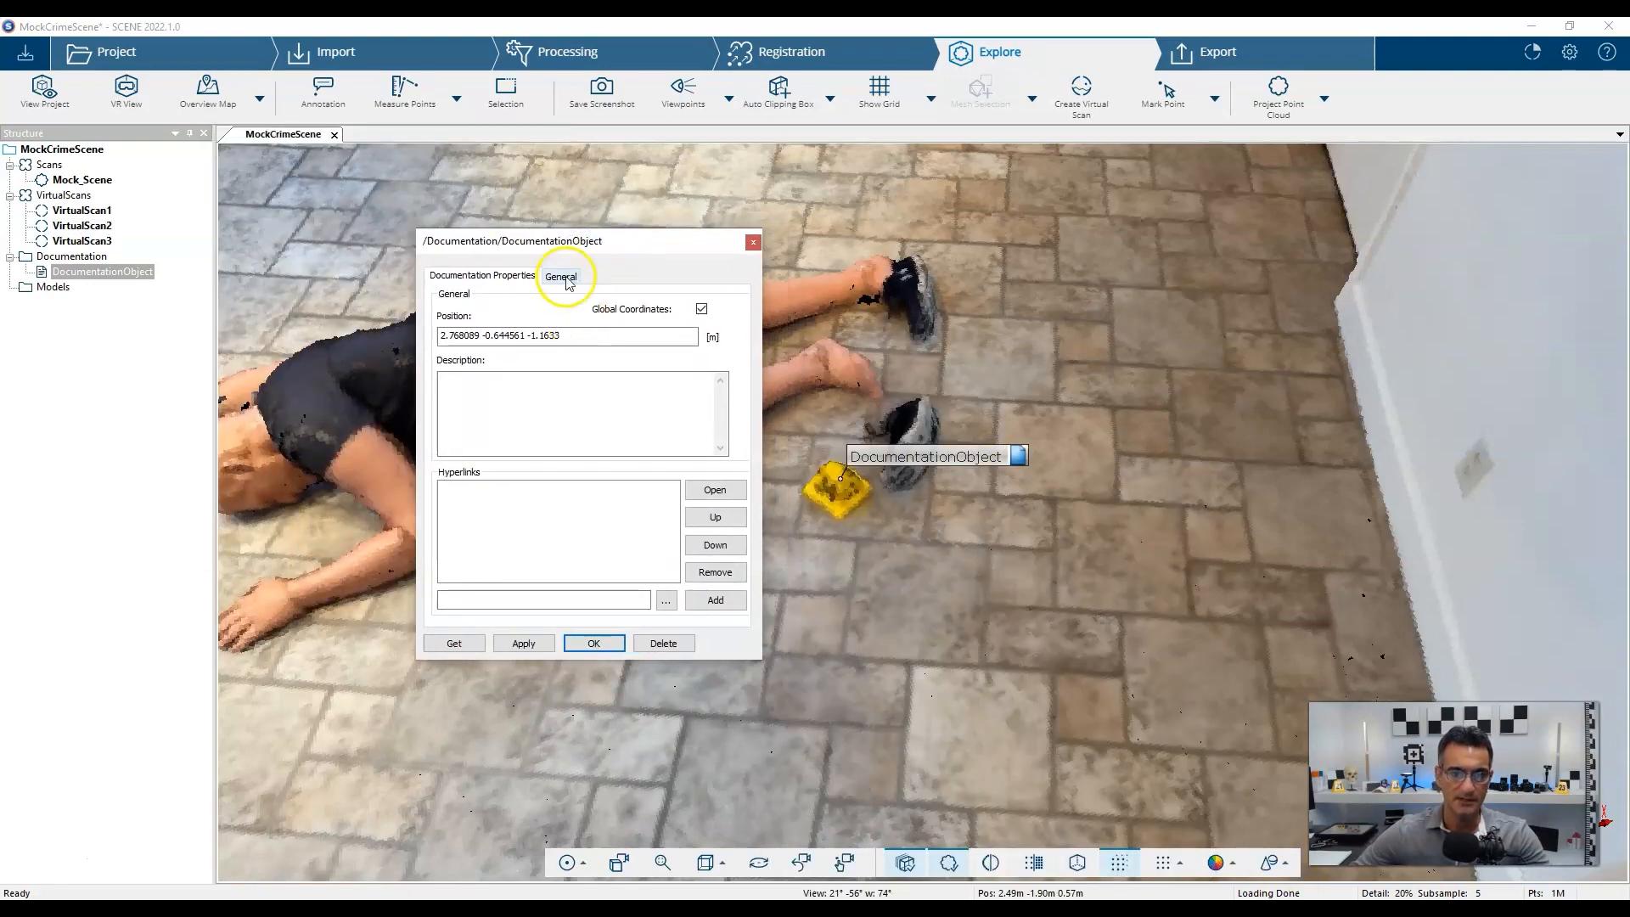
{"action": "left_click", "coordinate": [565, 277]}
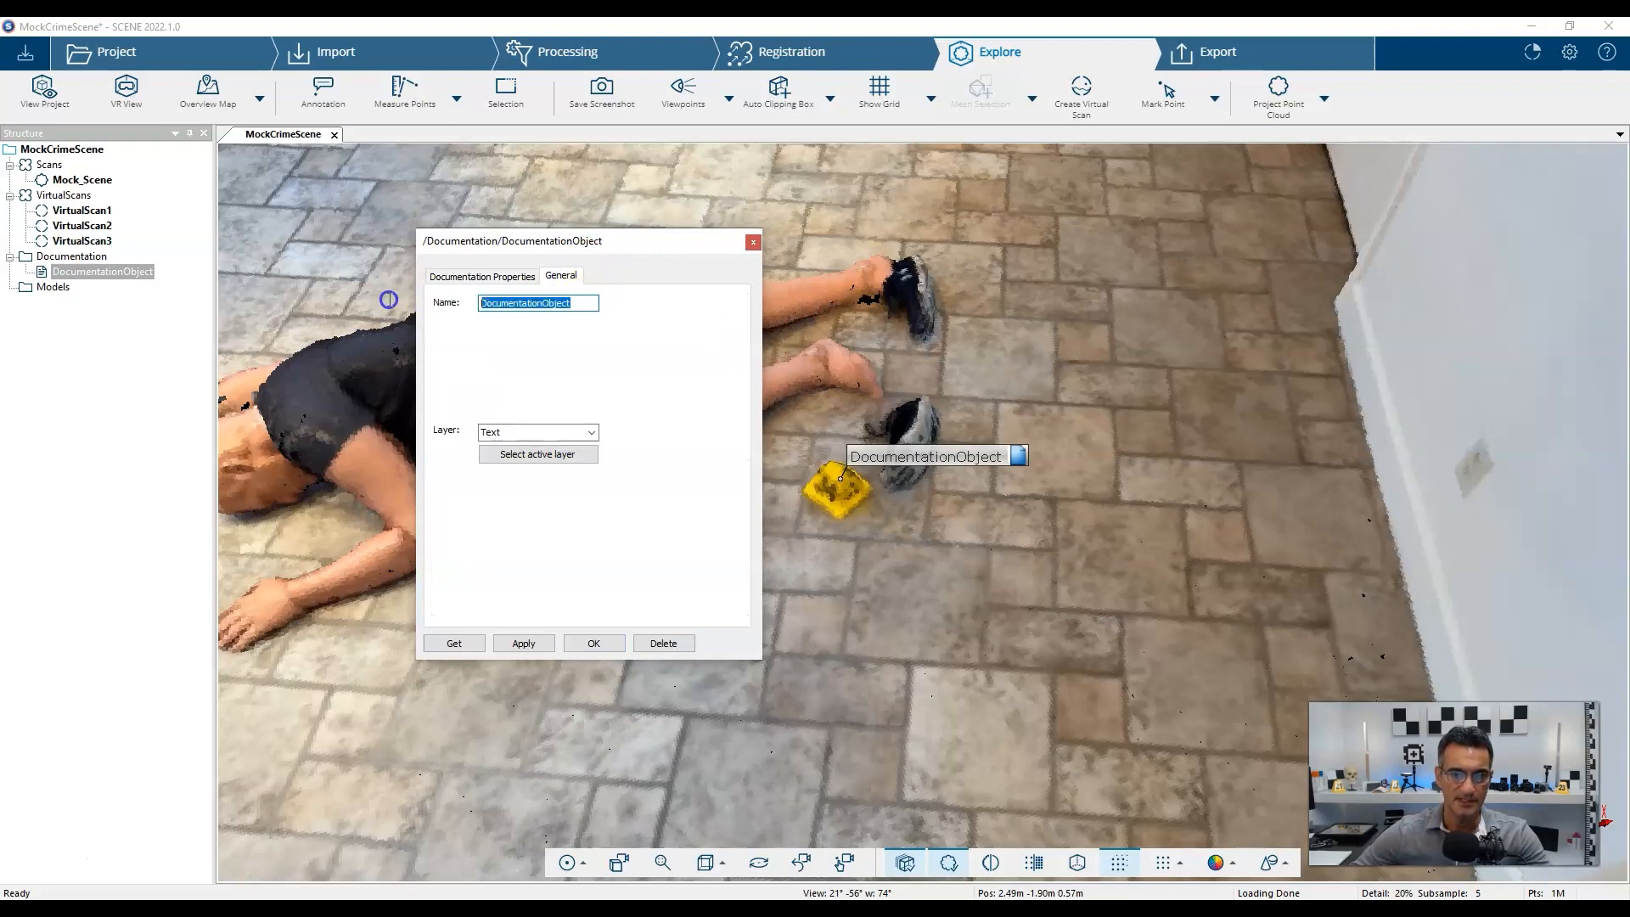
{"action": "type", "text": "Shoe"}
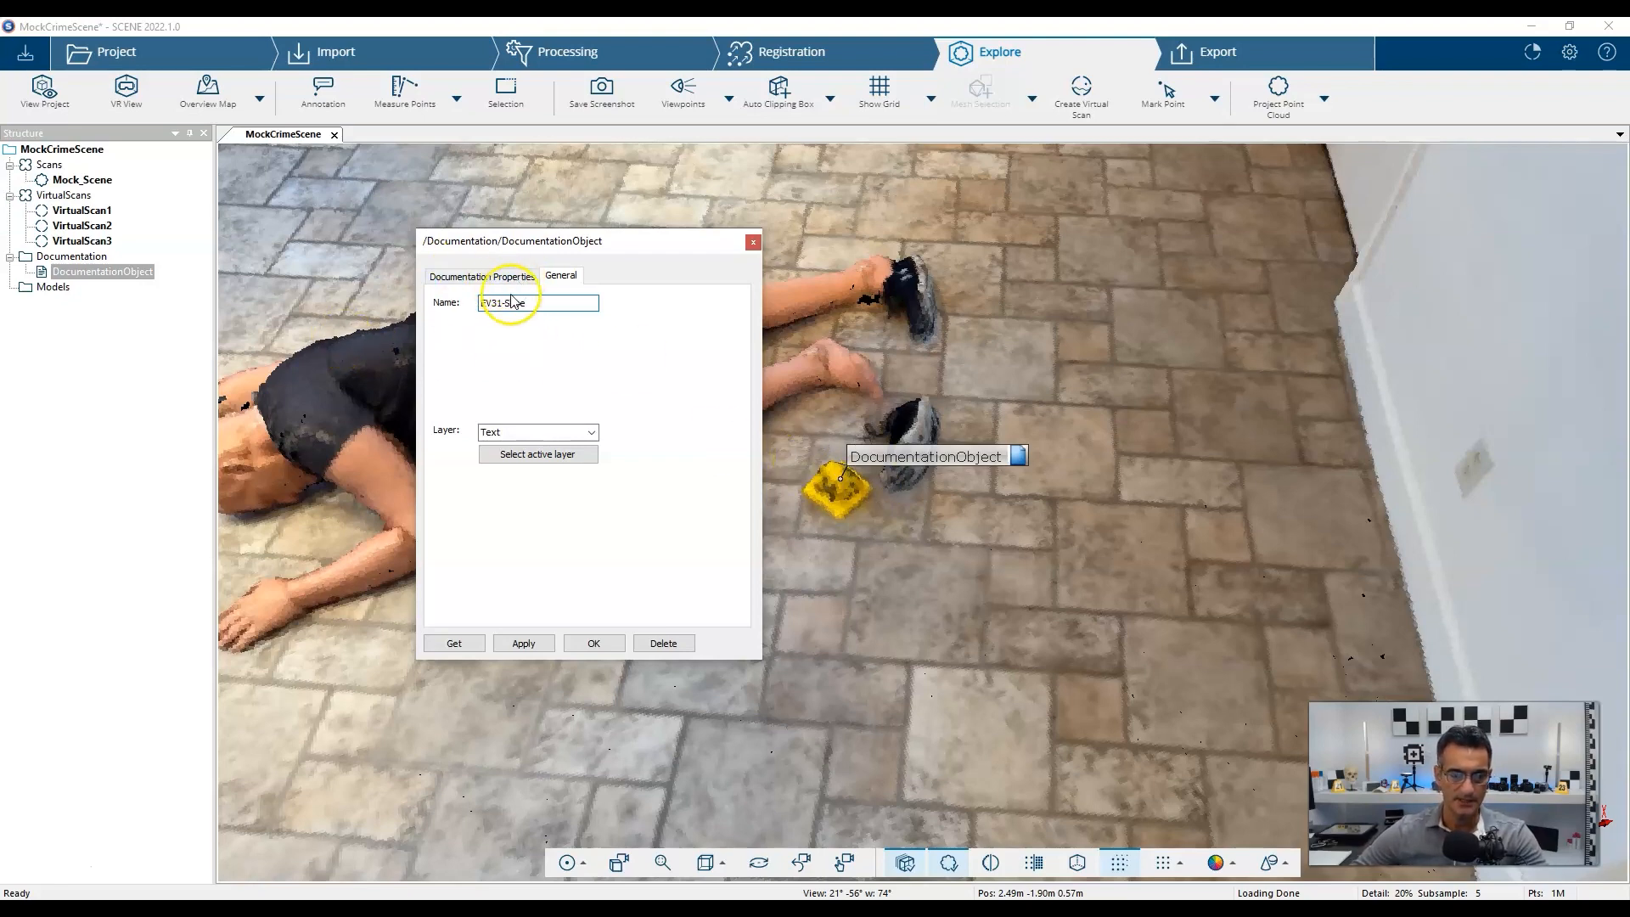
{"action": "left_click", "coordinate": [506, 279]}
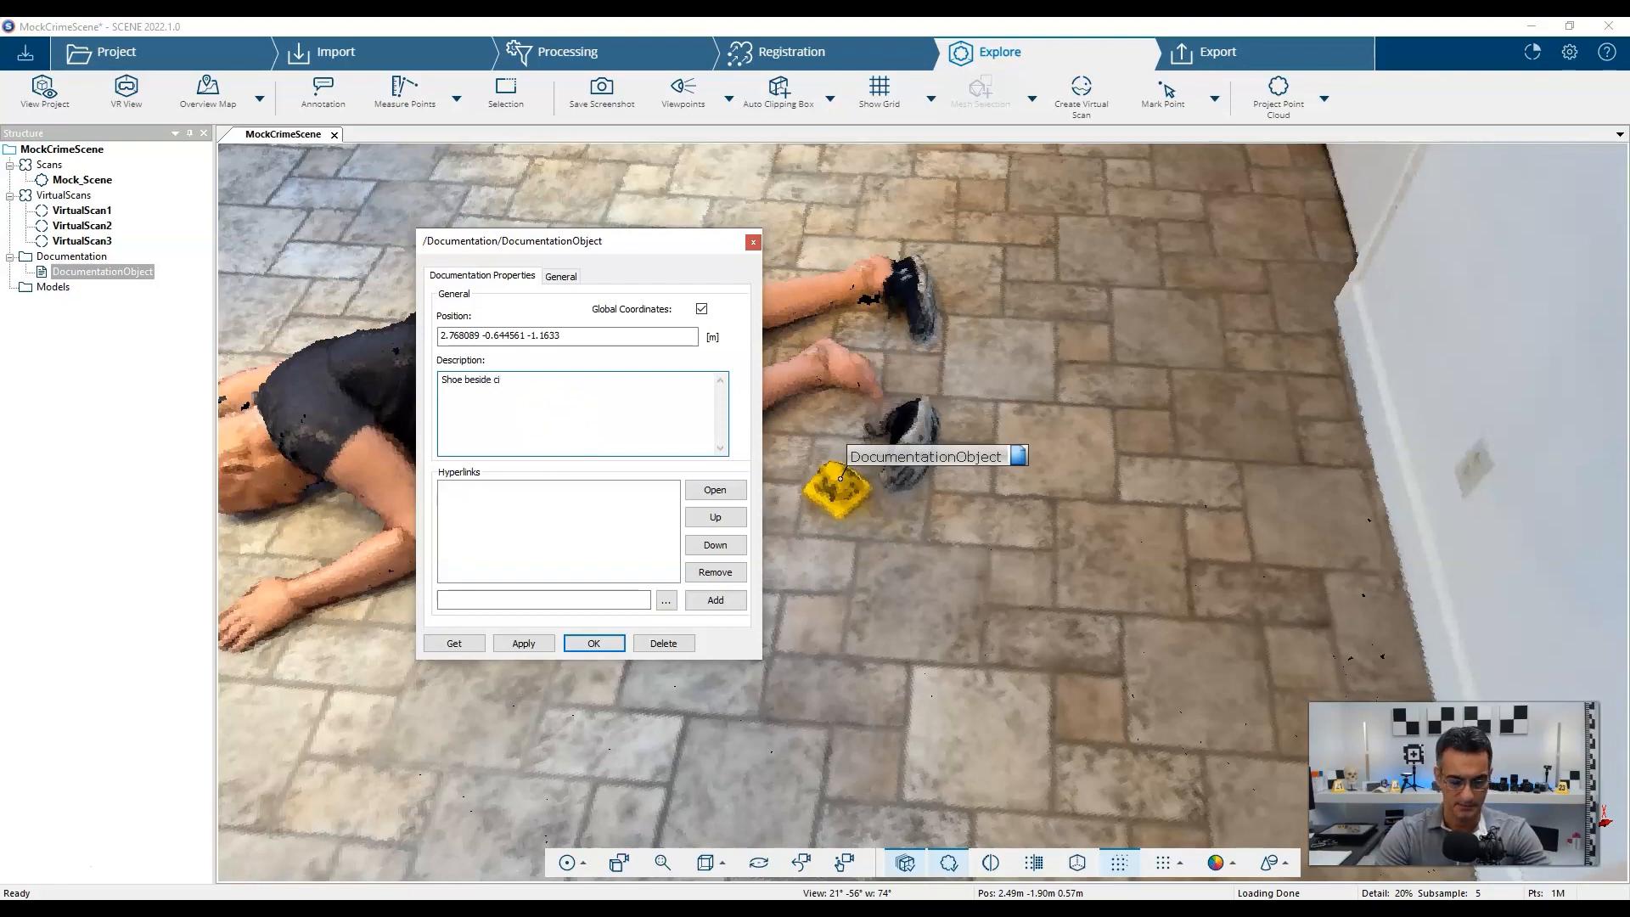
{"action": "type", "text": "ctim"}
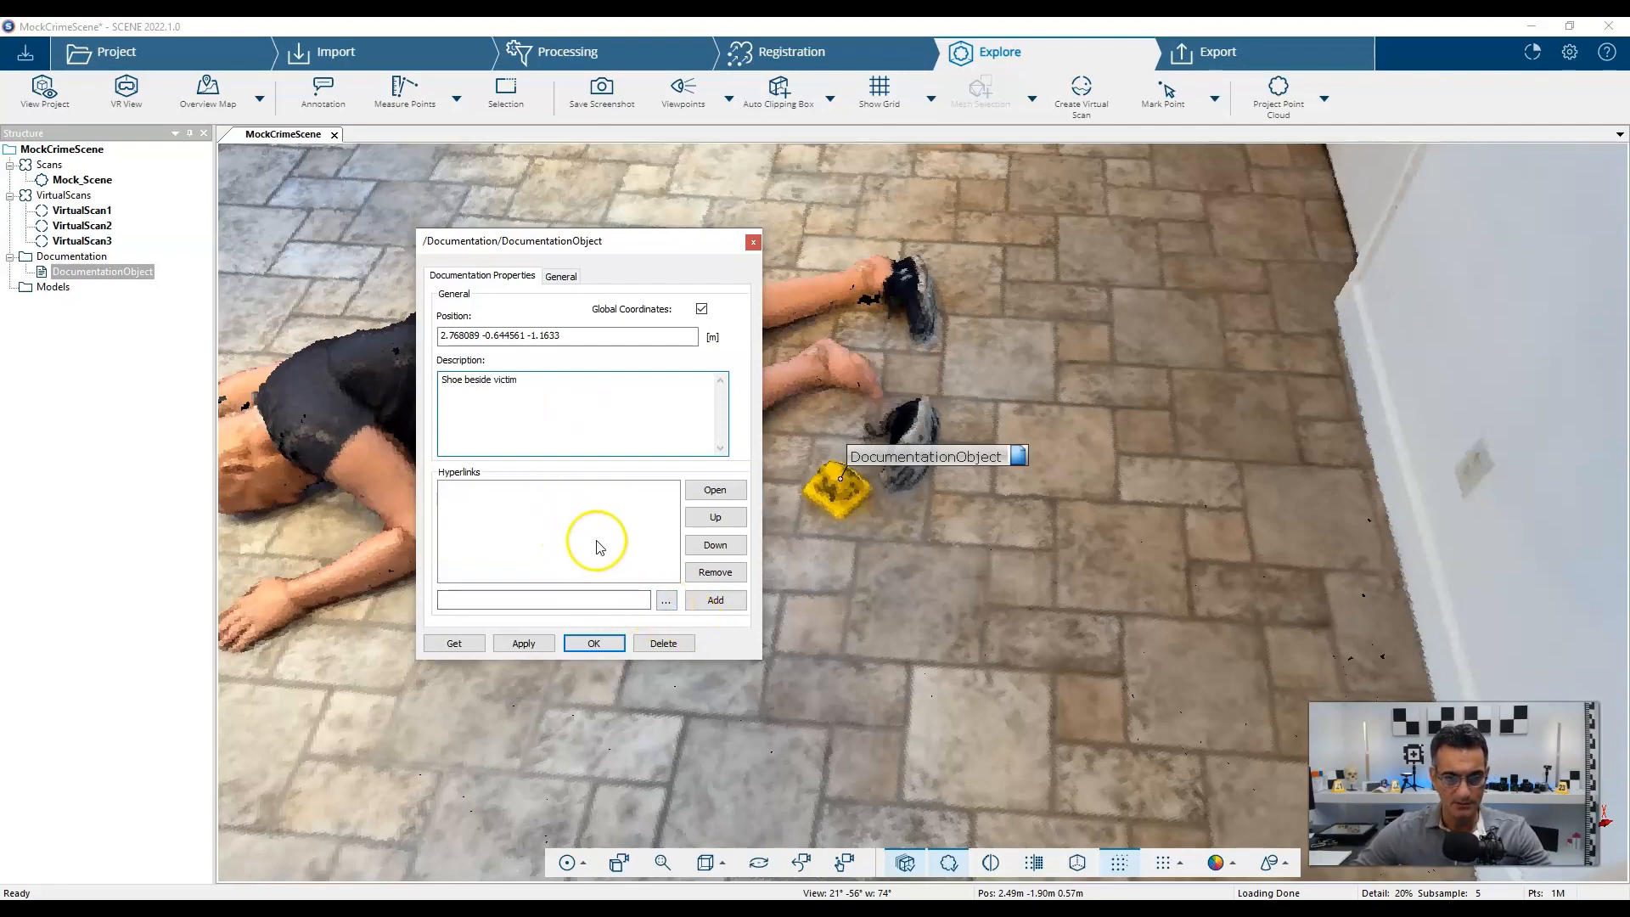
{"action": "left_click", "coordinate": [492, 382]}
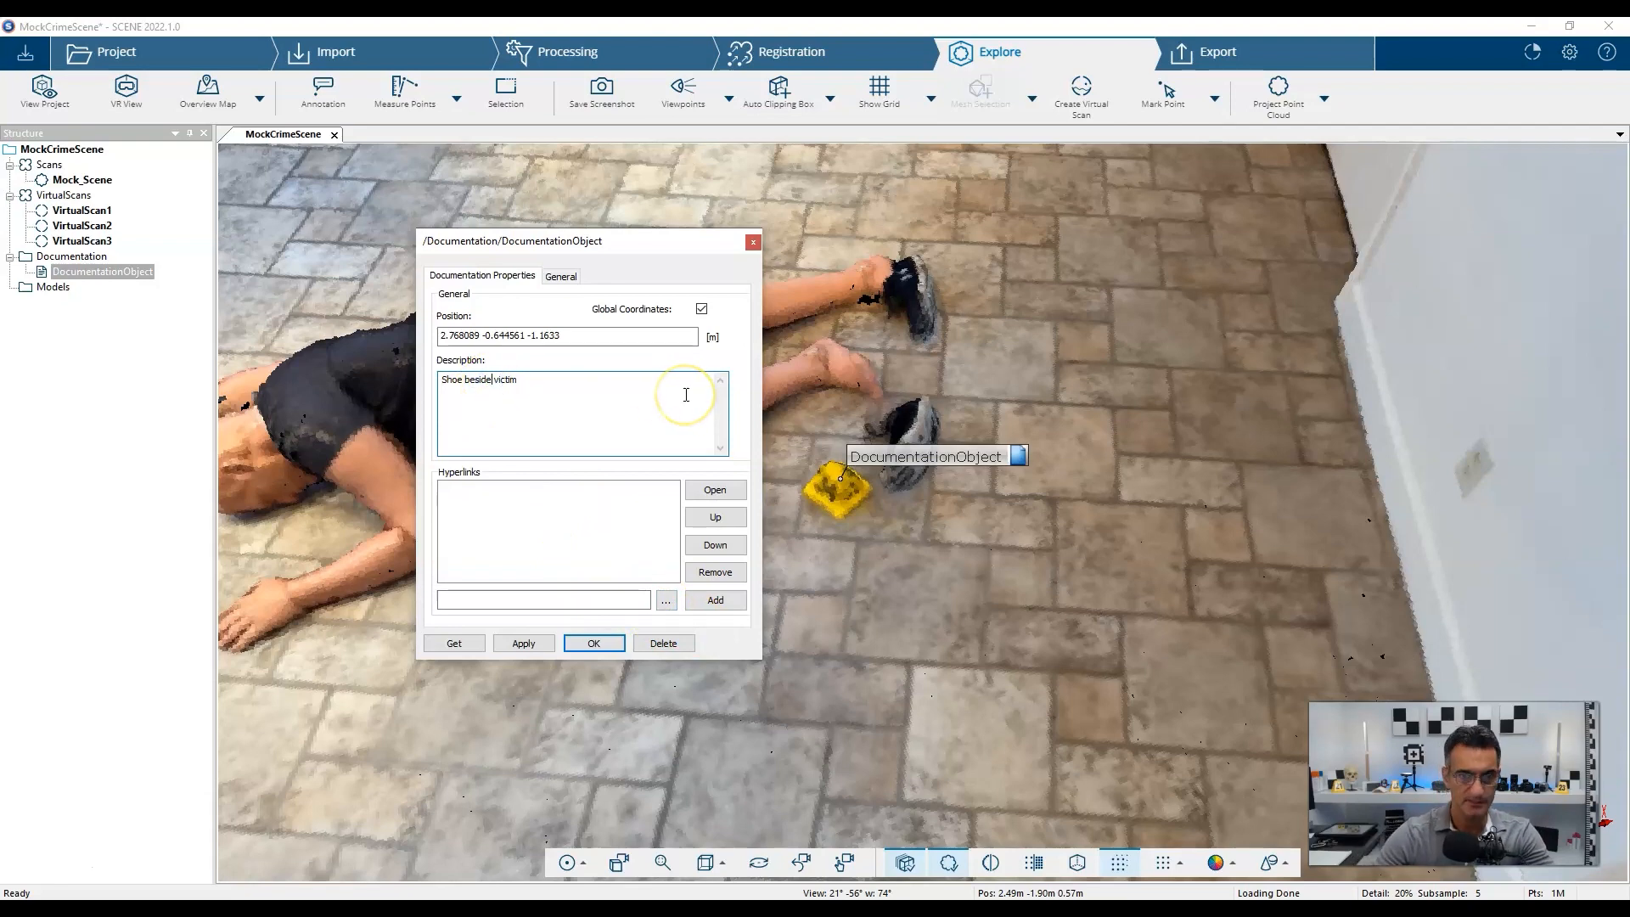
Link IMG_4592.JPG from the Evidence Photos folder as a hyperlink.
{"action": "left_click", "coordinate": [667, 600]}
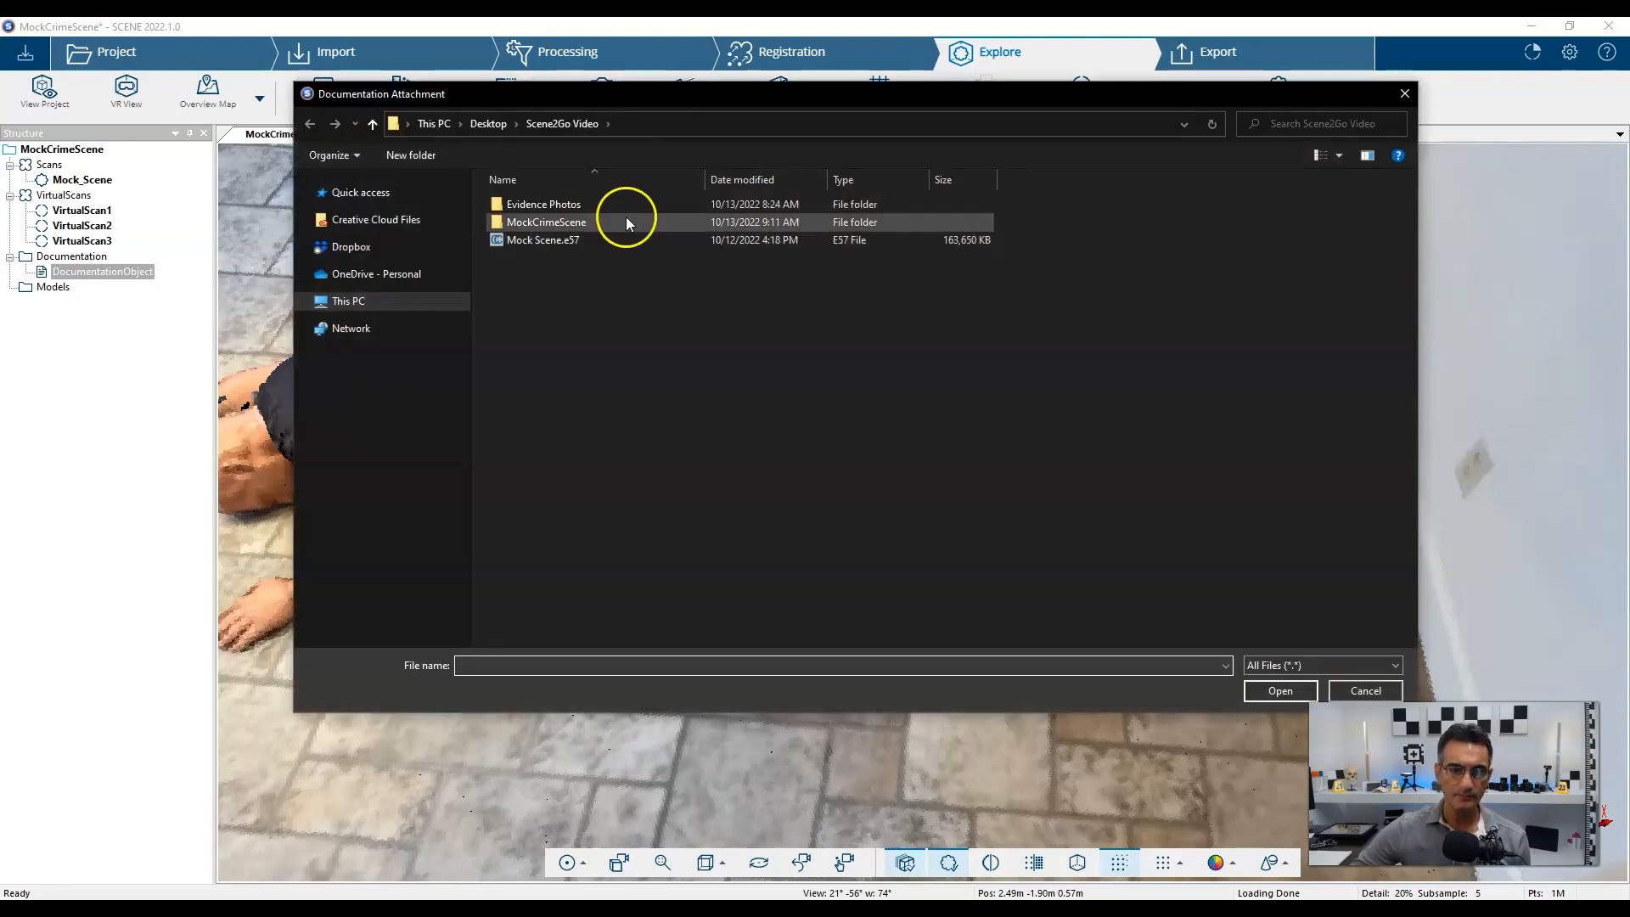
{"action": "left_click", "coordinate": [566, 209]}
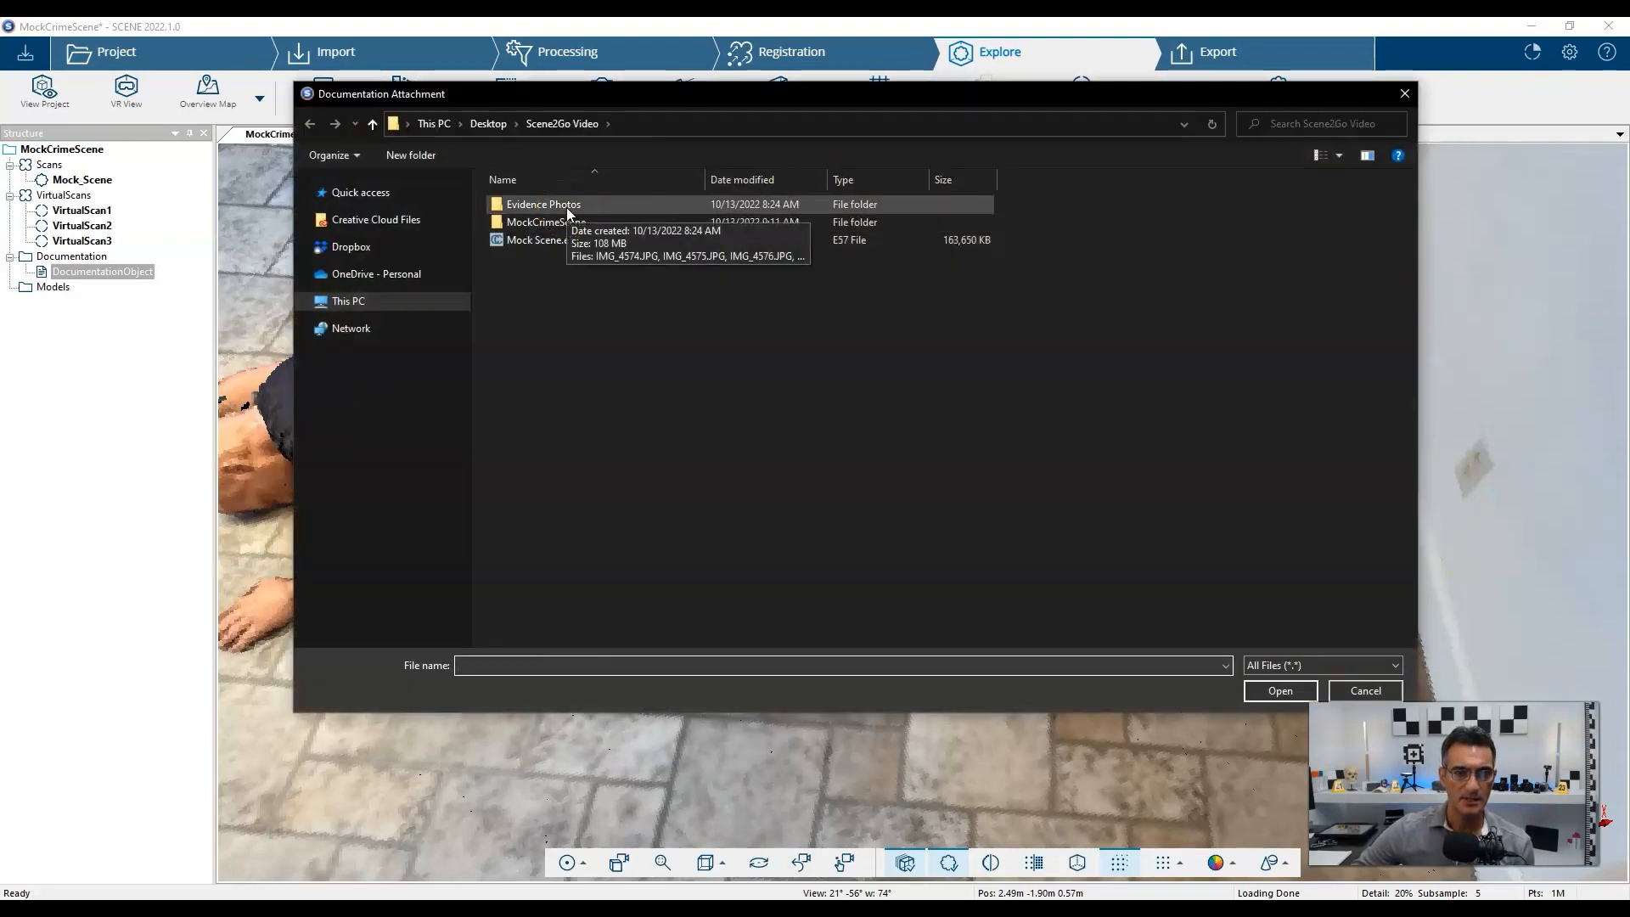
{"action": "double_click", "coordinate": [542, 206]}
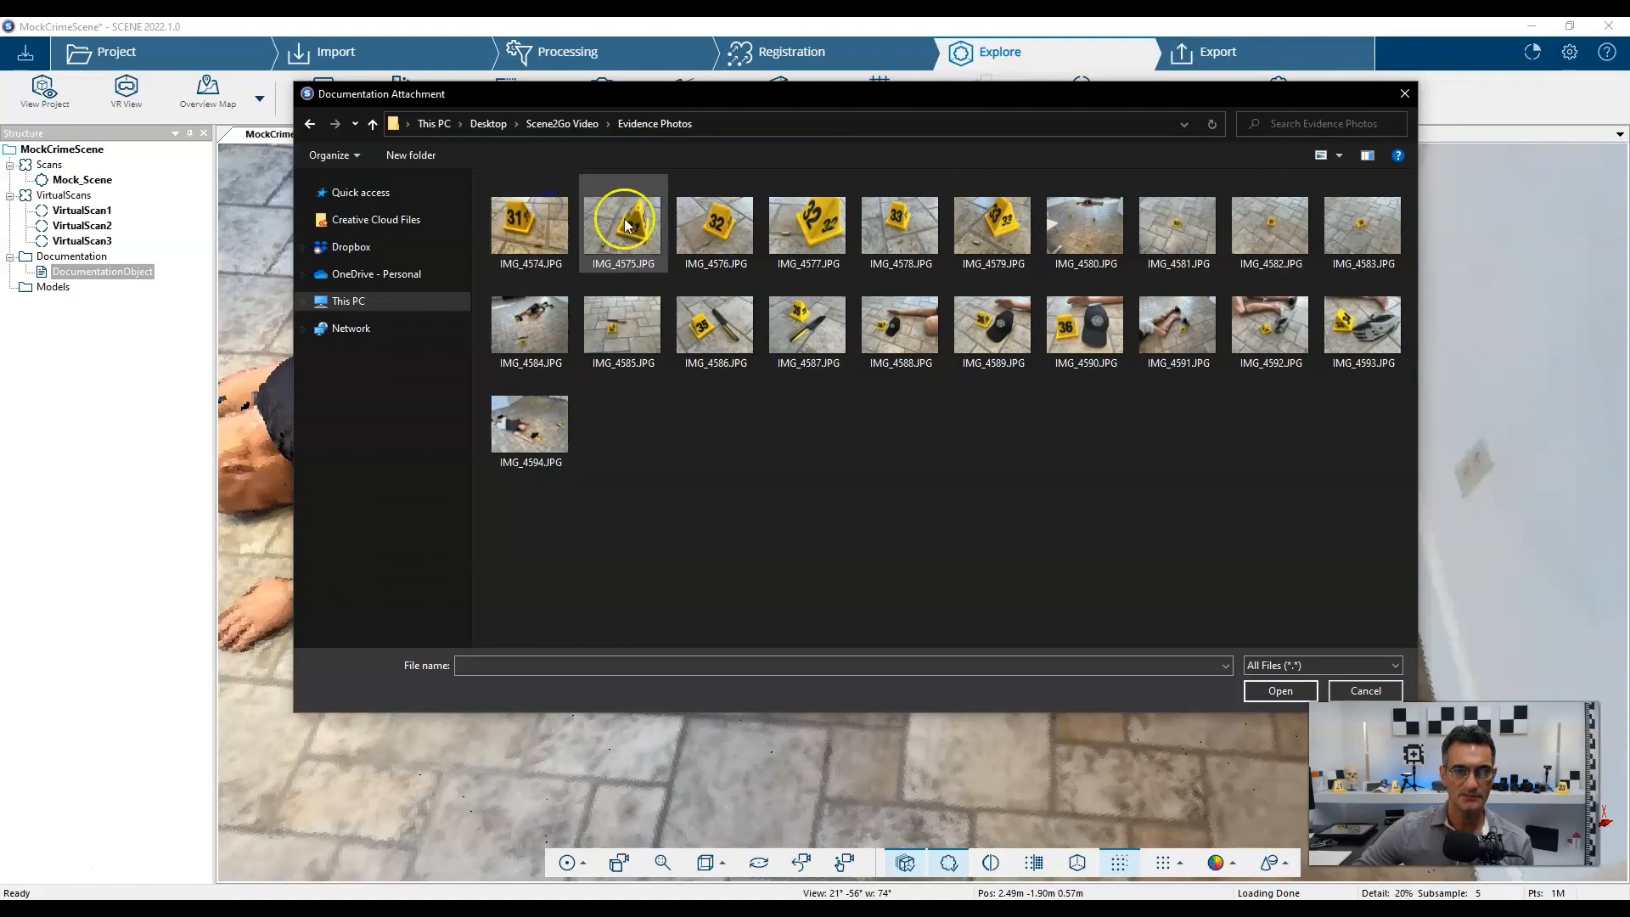
{"action": "scroll", "coordinate": [747, 293], "scroll_direction": "up", "scroll_amount": 3, "text": "ctrl"}
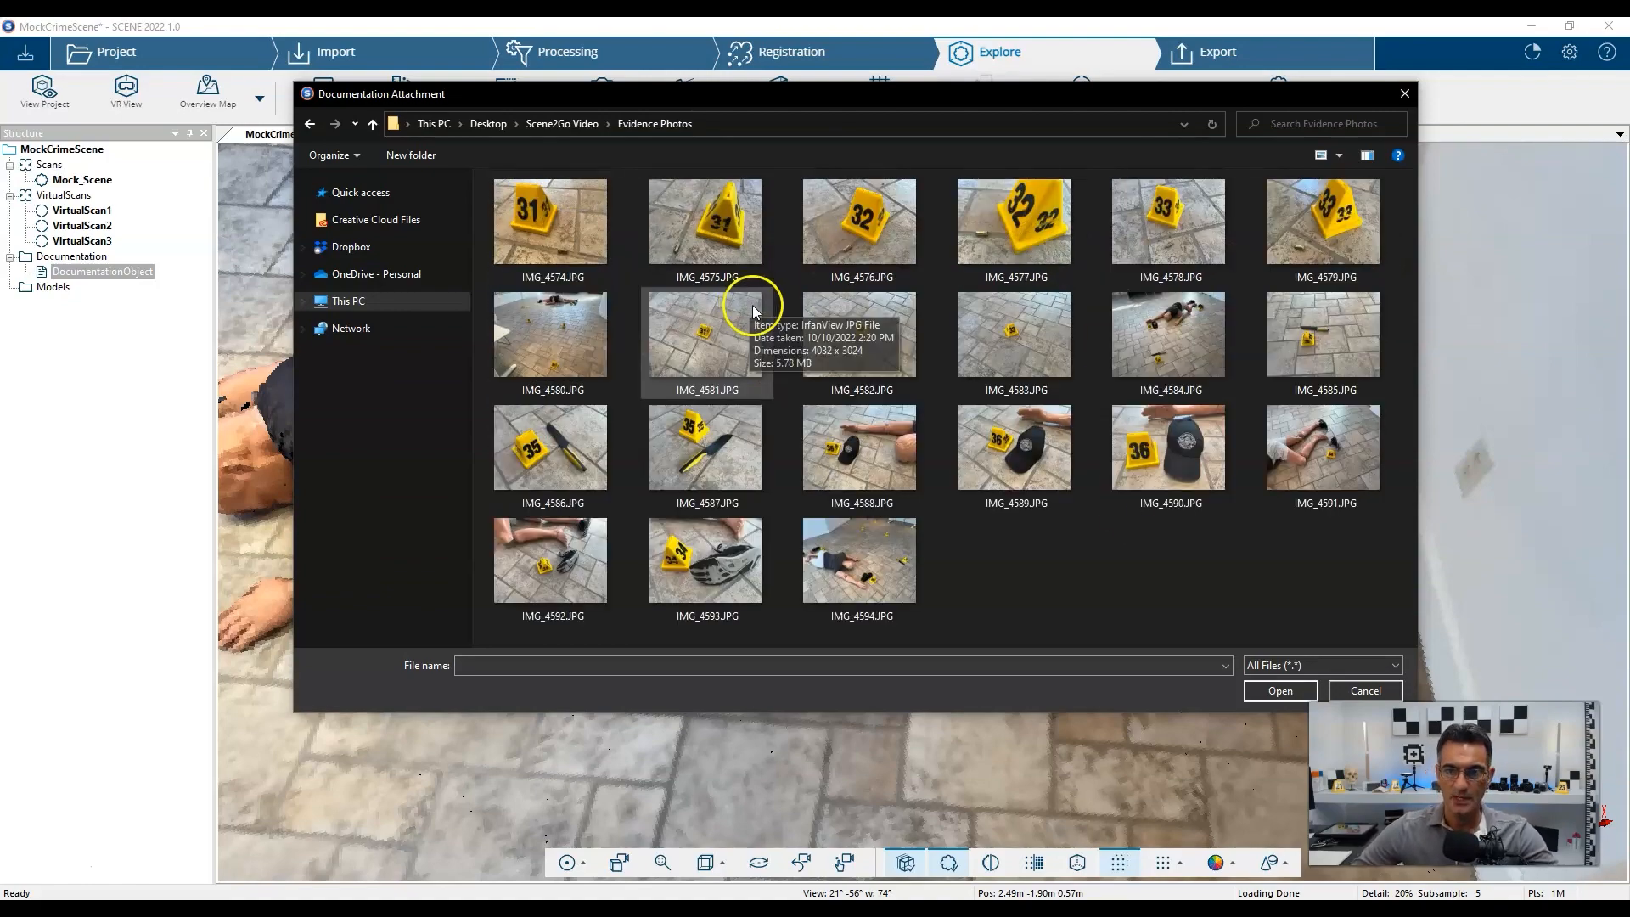
{"action": "scroll", "coordinate": [754, 307], "scroll_direction": "up", "scroll_amount": 2, "text": "ctrl"}
{"action": "scroll", "coordinate": [754, 307], "scroll_direction": "down", "scroll_amount": 3}
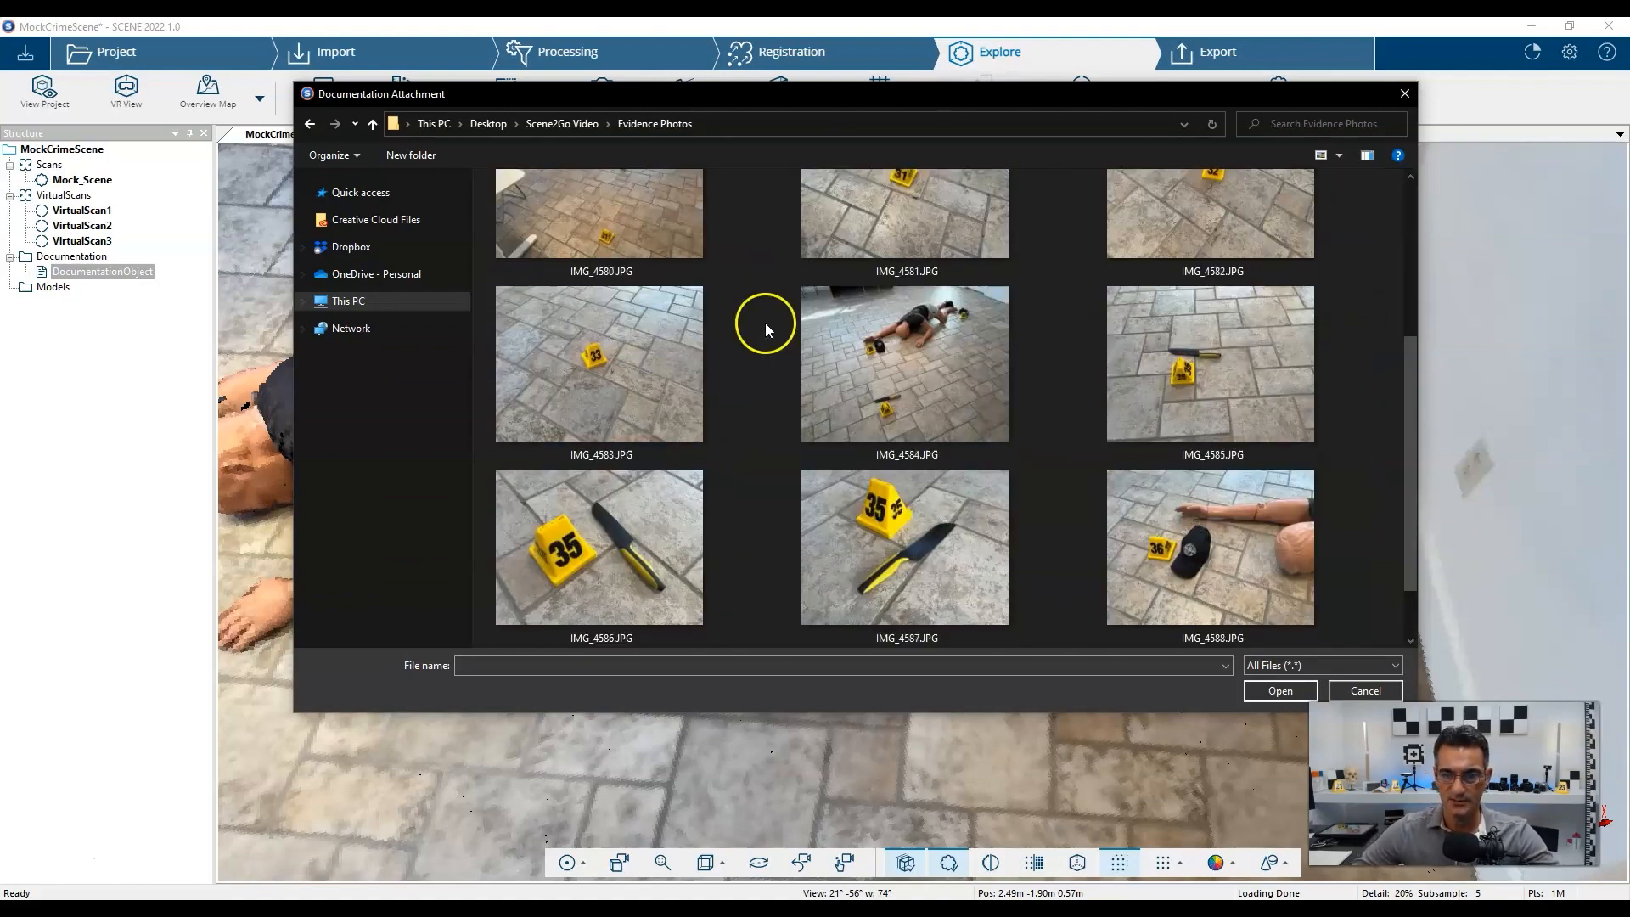
{"action": "scroll", "coordinate": [766, 323], "scroll_direction": "down", "scroll_amount": 4}
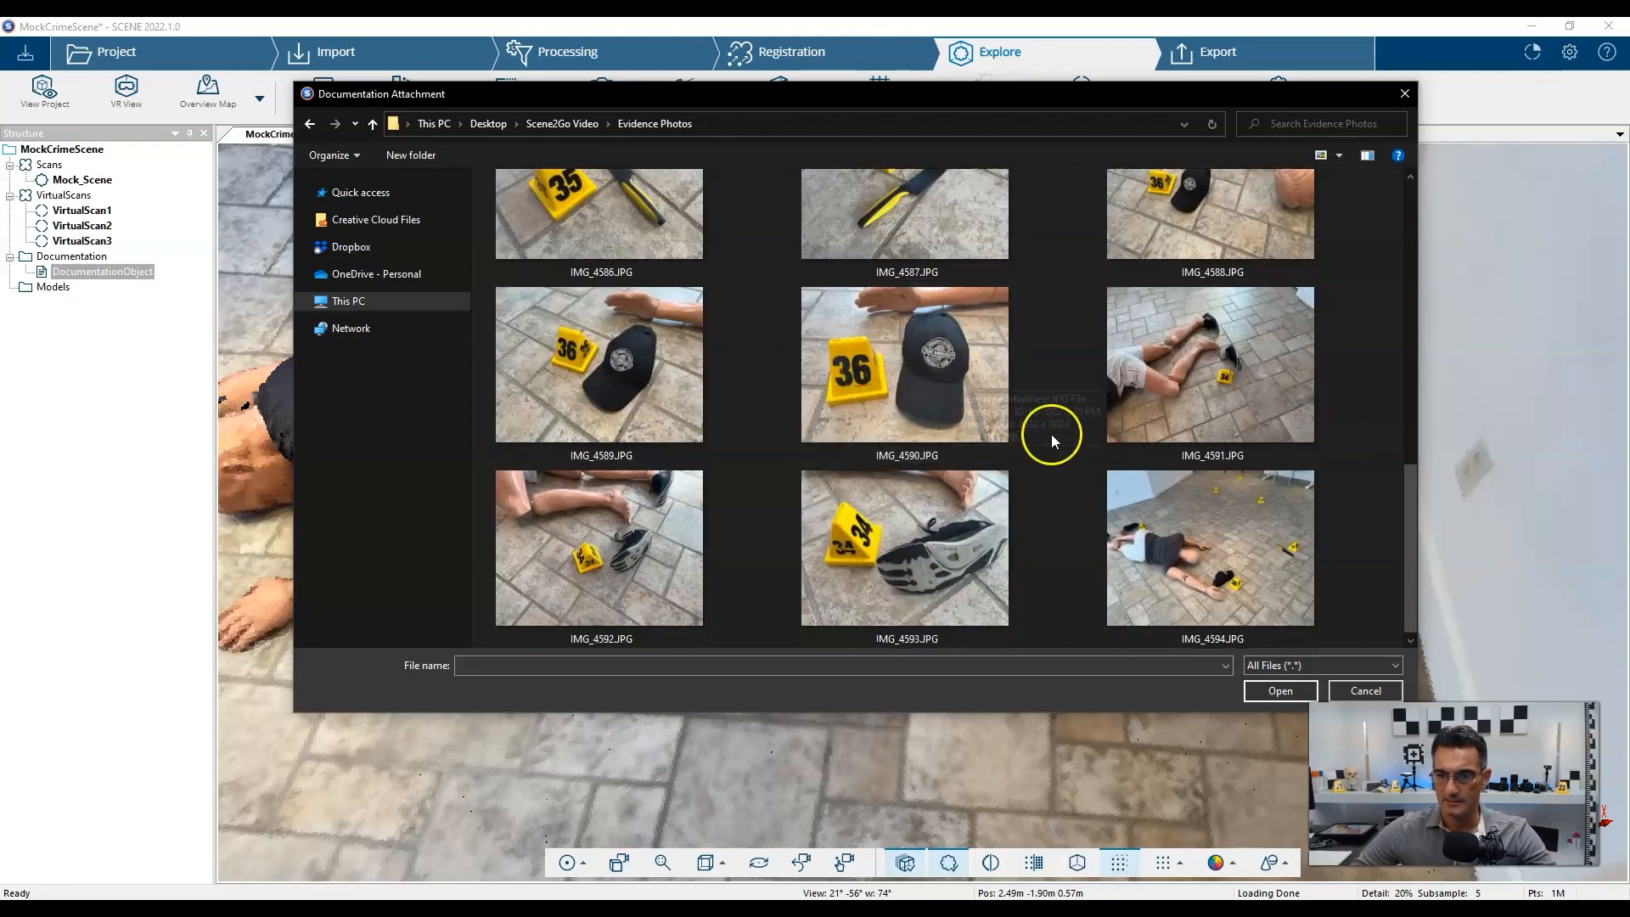
{"action": "left_click", "coordinate": [630, 565]}
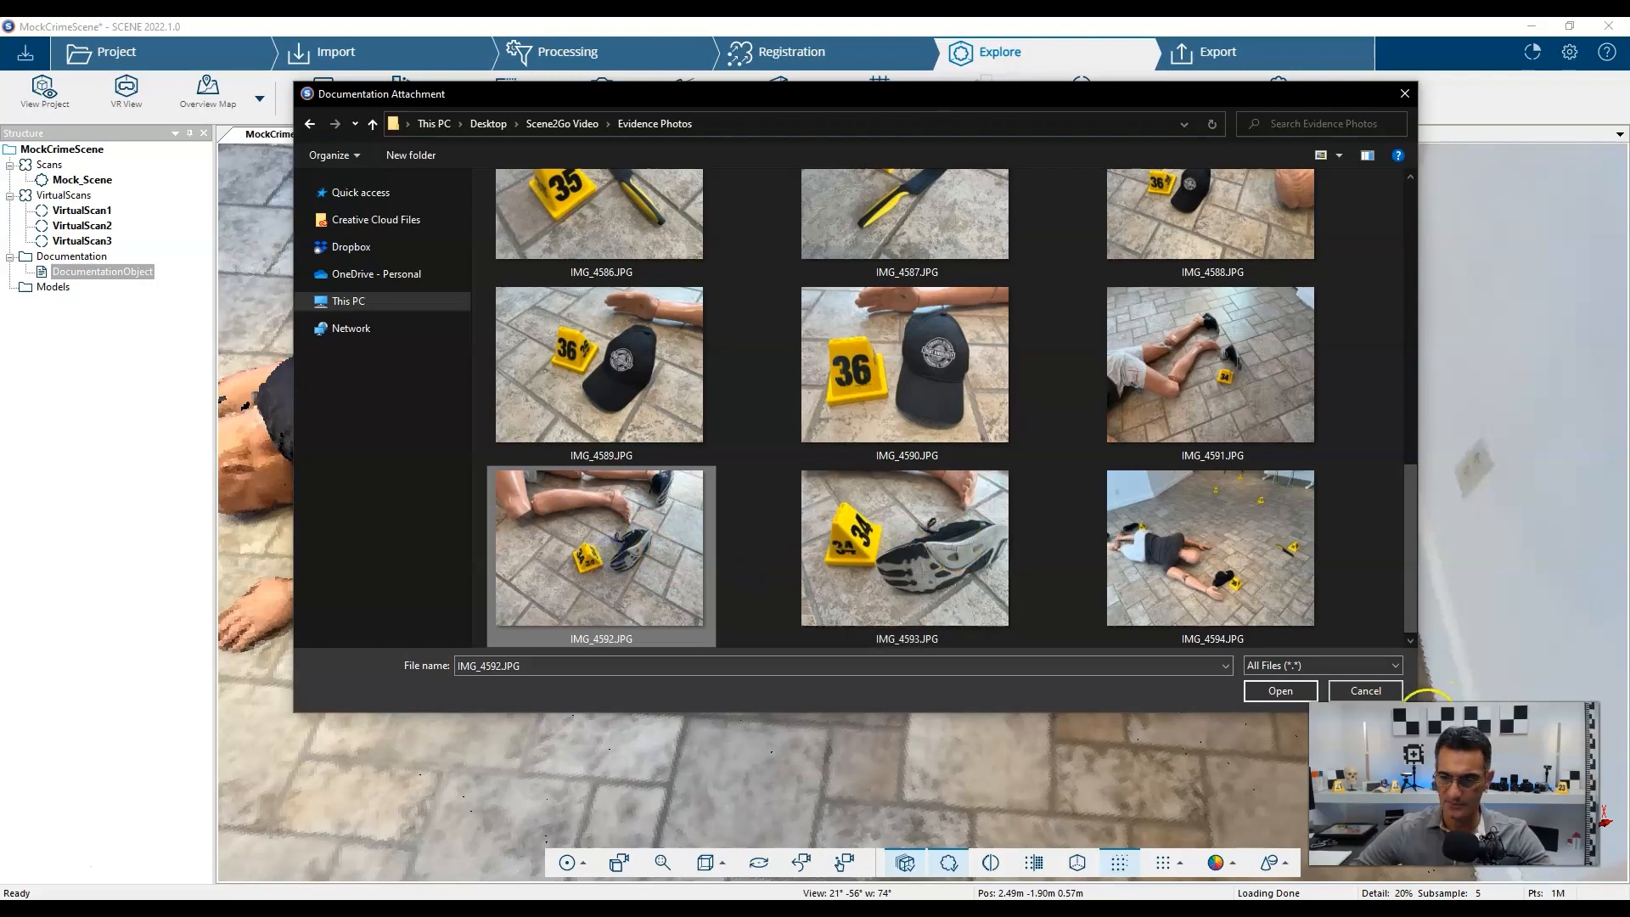
{"action": "left_click", "coordinate": [1283, 692]}
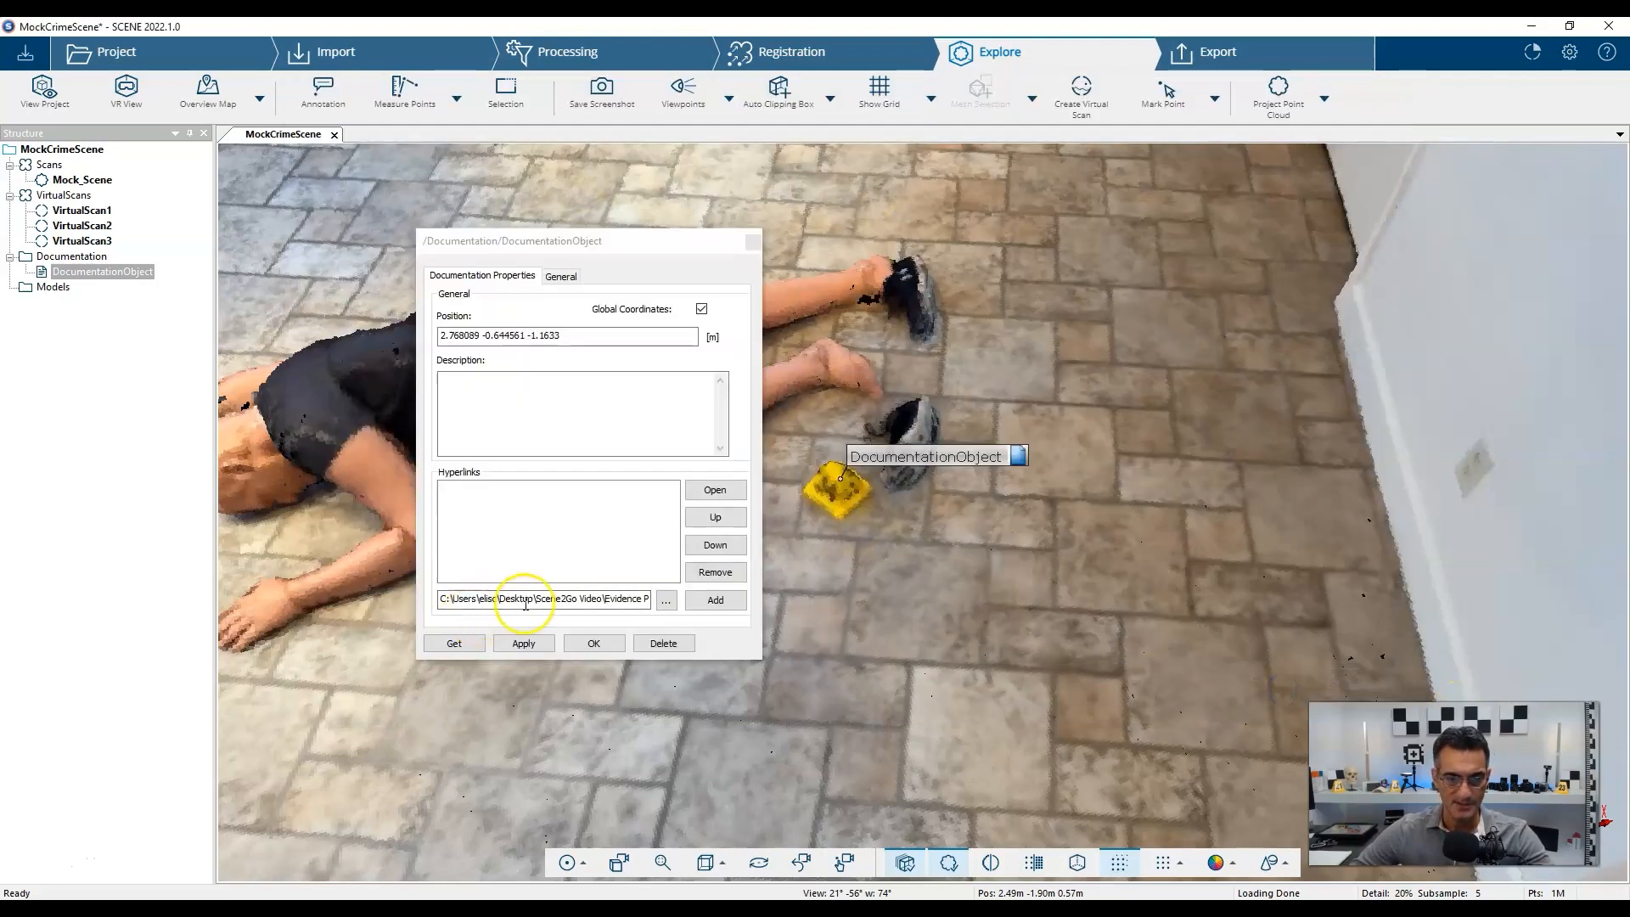
{"action": "left_click", "coordinate": [715, 600]}
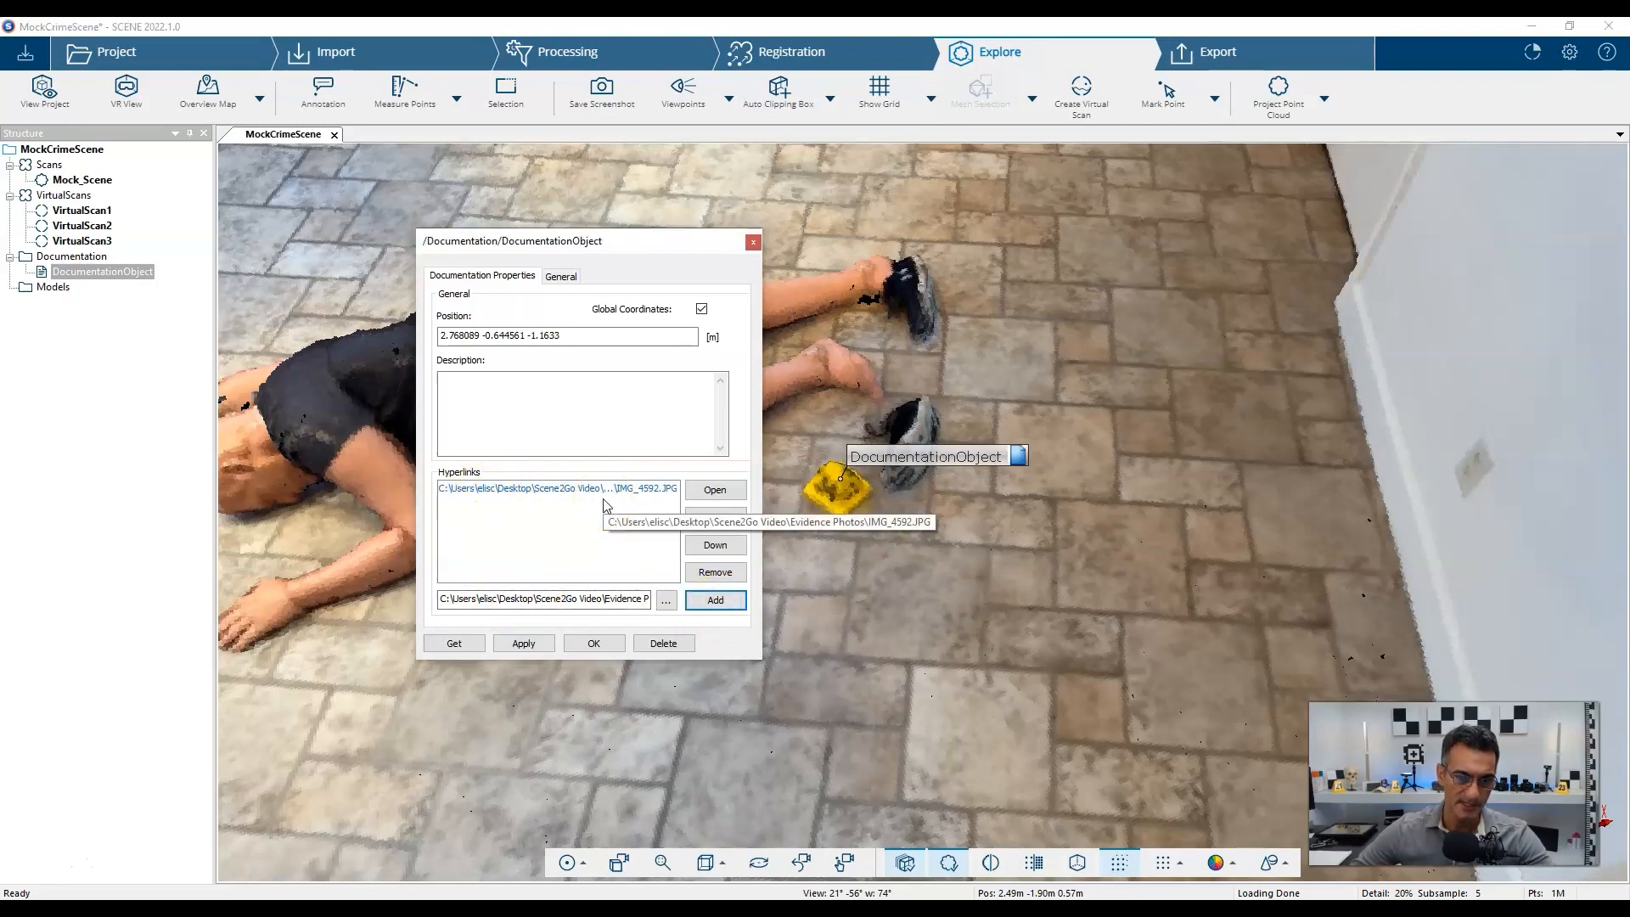
Add IMG_4593.JPG as a second hyperlink, correct the name to EV34-Shoe, and confirm.
{"action": "left_click", "coordinate": [666, 600]}
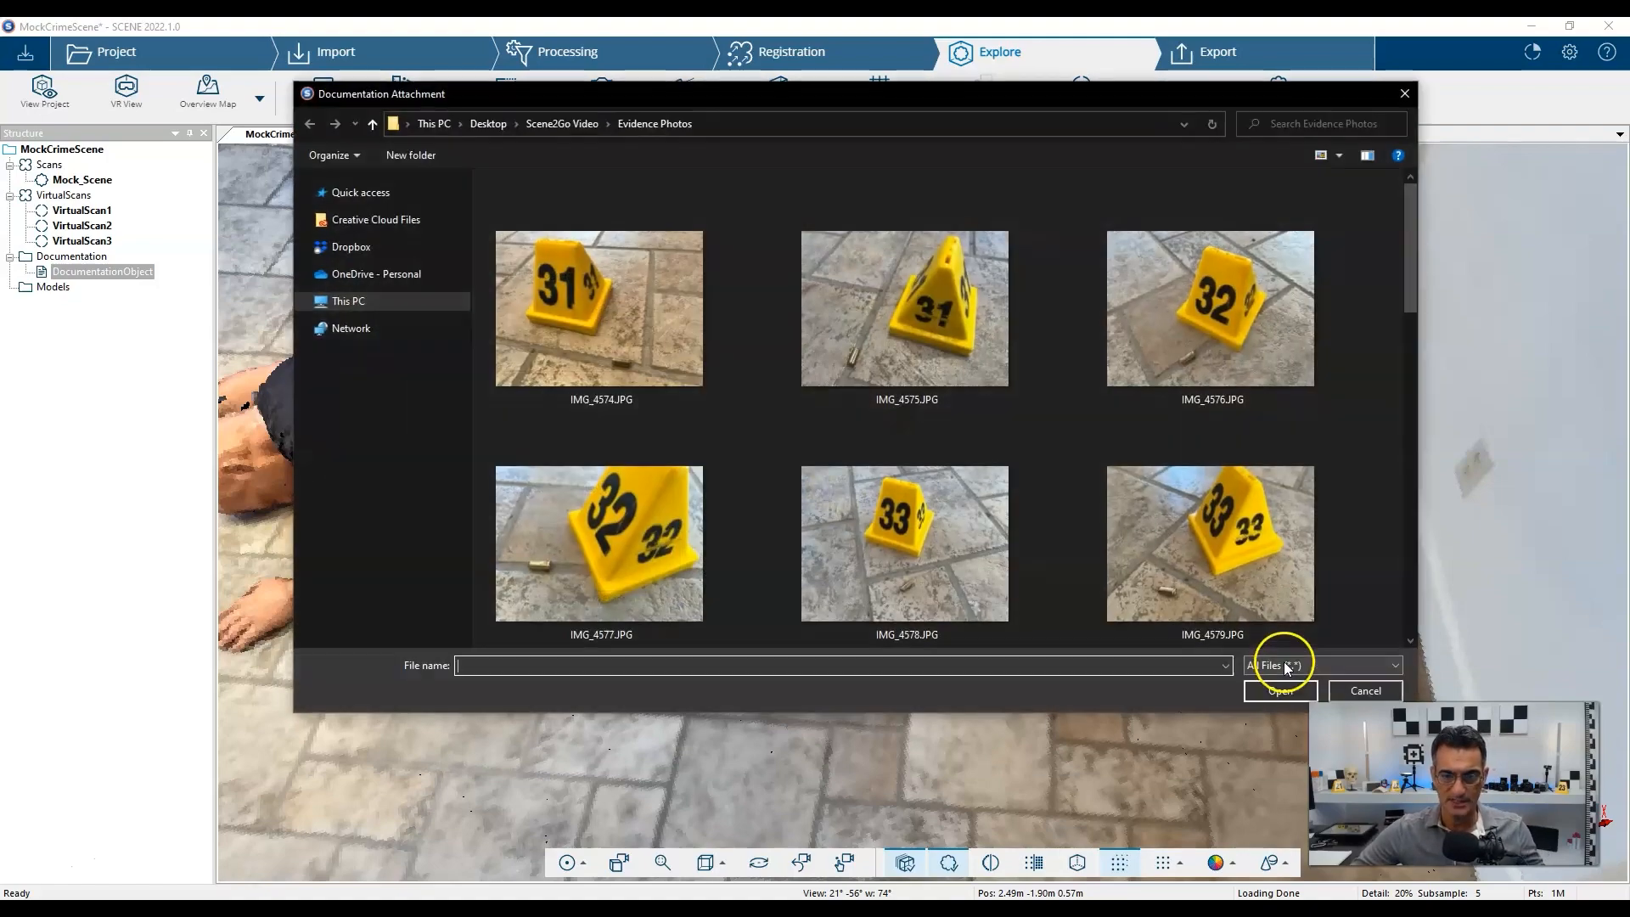
{"action": "scroll", "coordinate": [848, 416], "scroll_direction": "down", "scroll_amount": 10}
{"action": "left_click", "coordinate": [845, 533]}
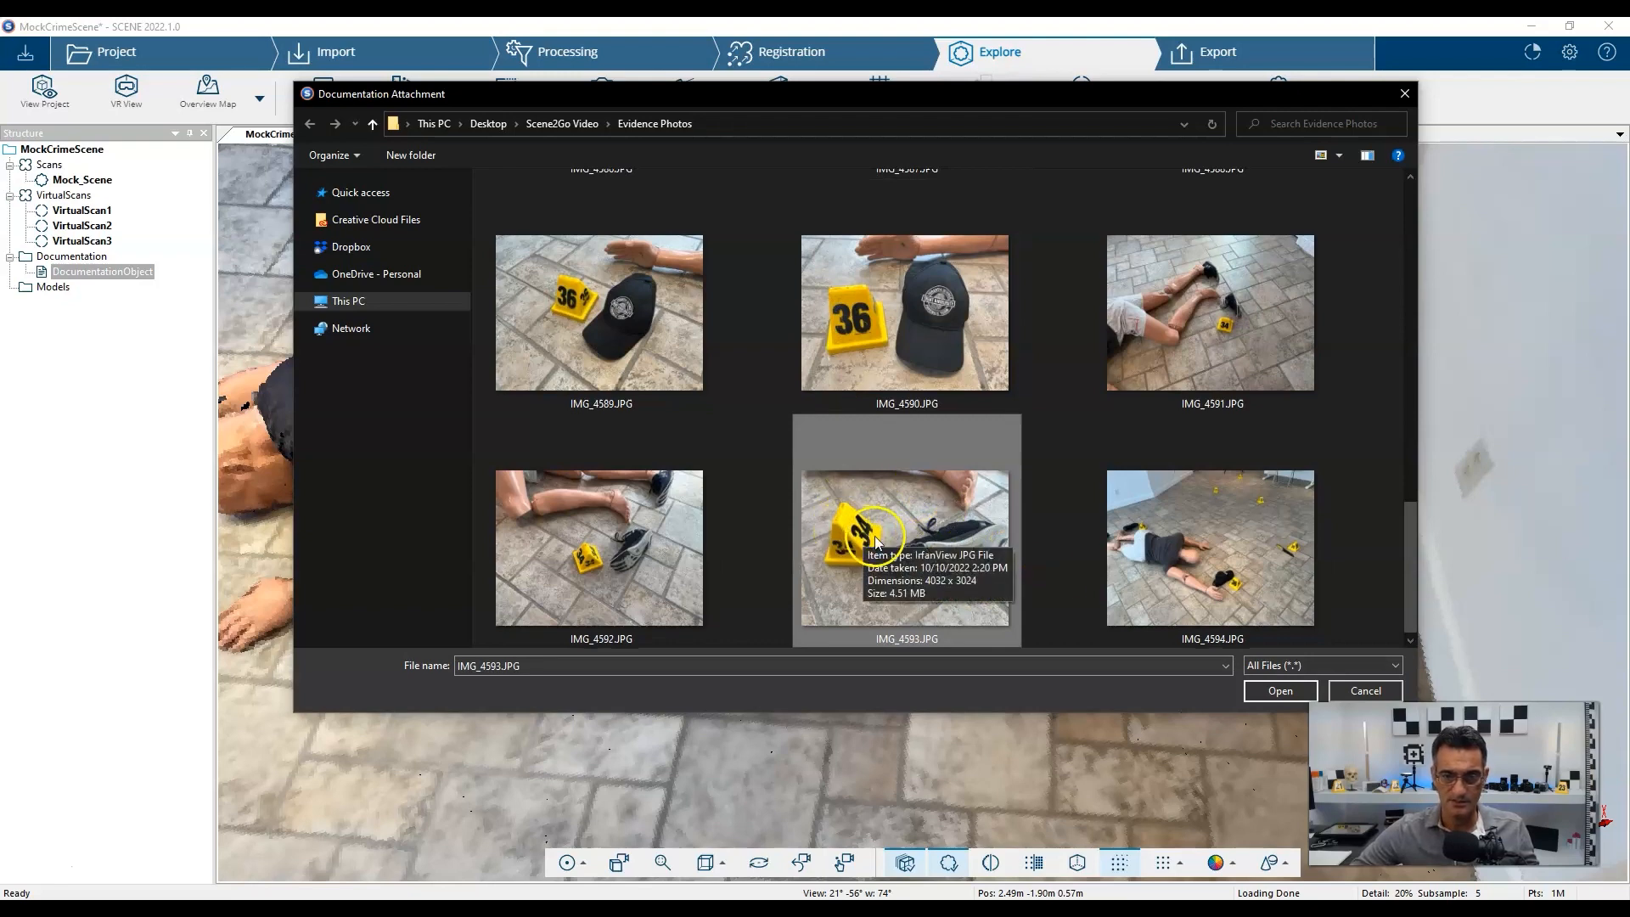
{"action": "left_click", "coordinate": [1278, 692]}
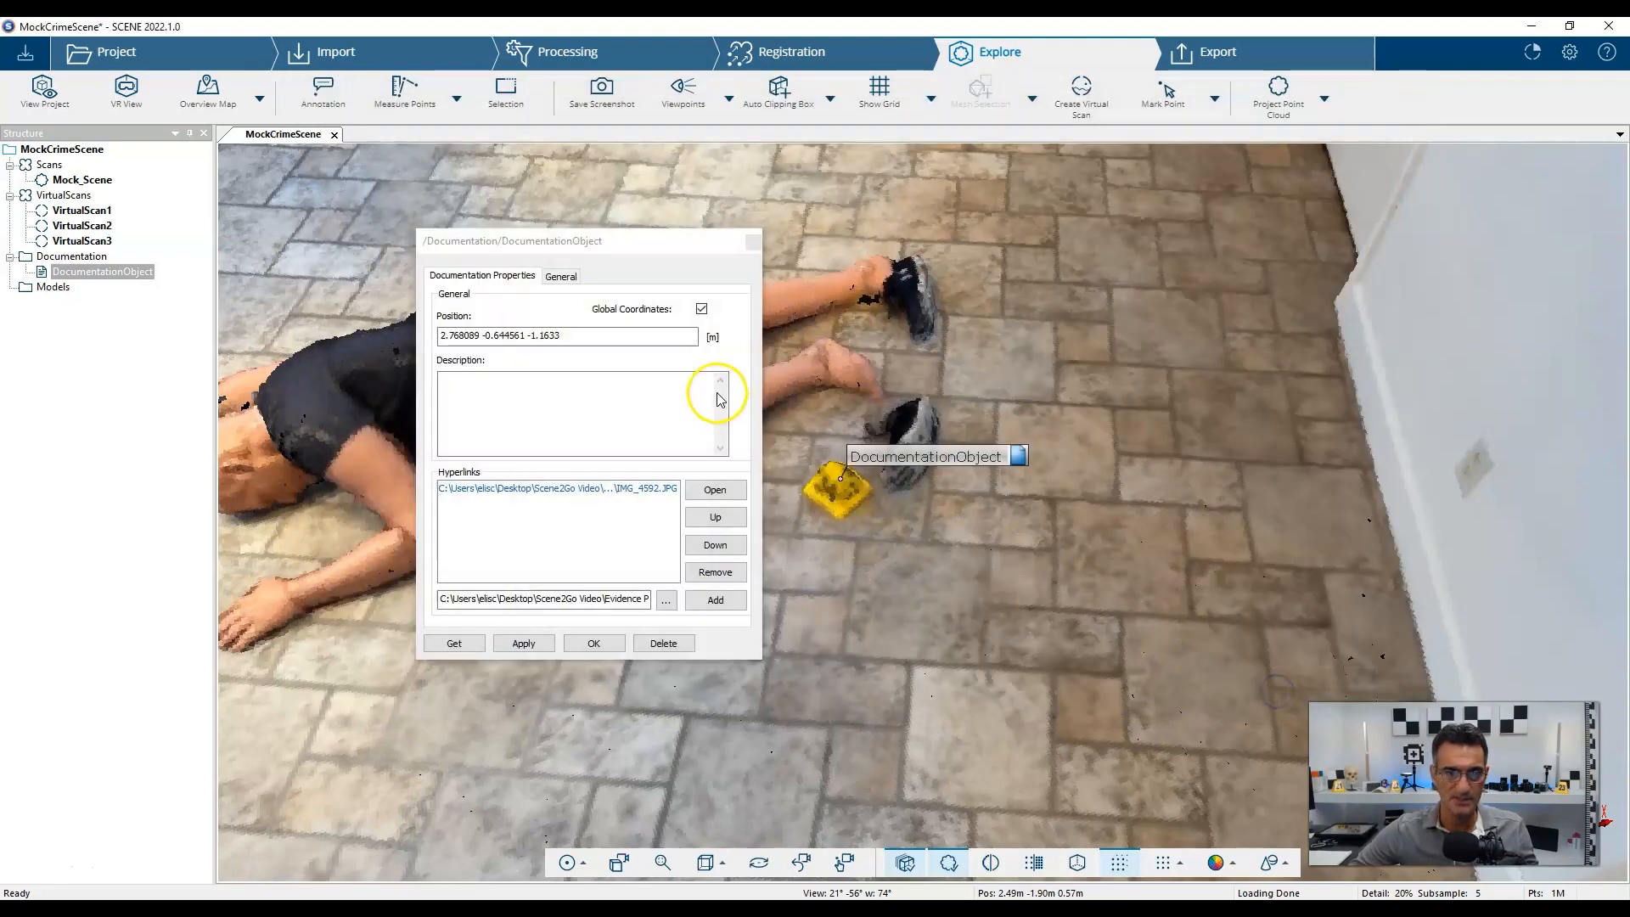
{"action": "left_click", "coordinate": [566, 278]}
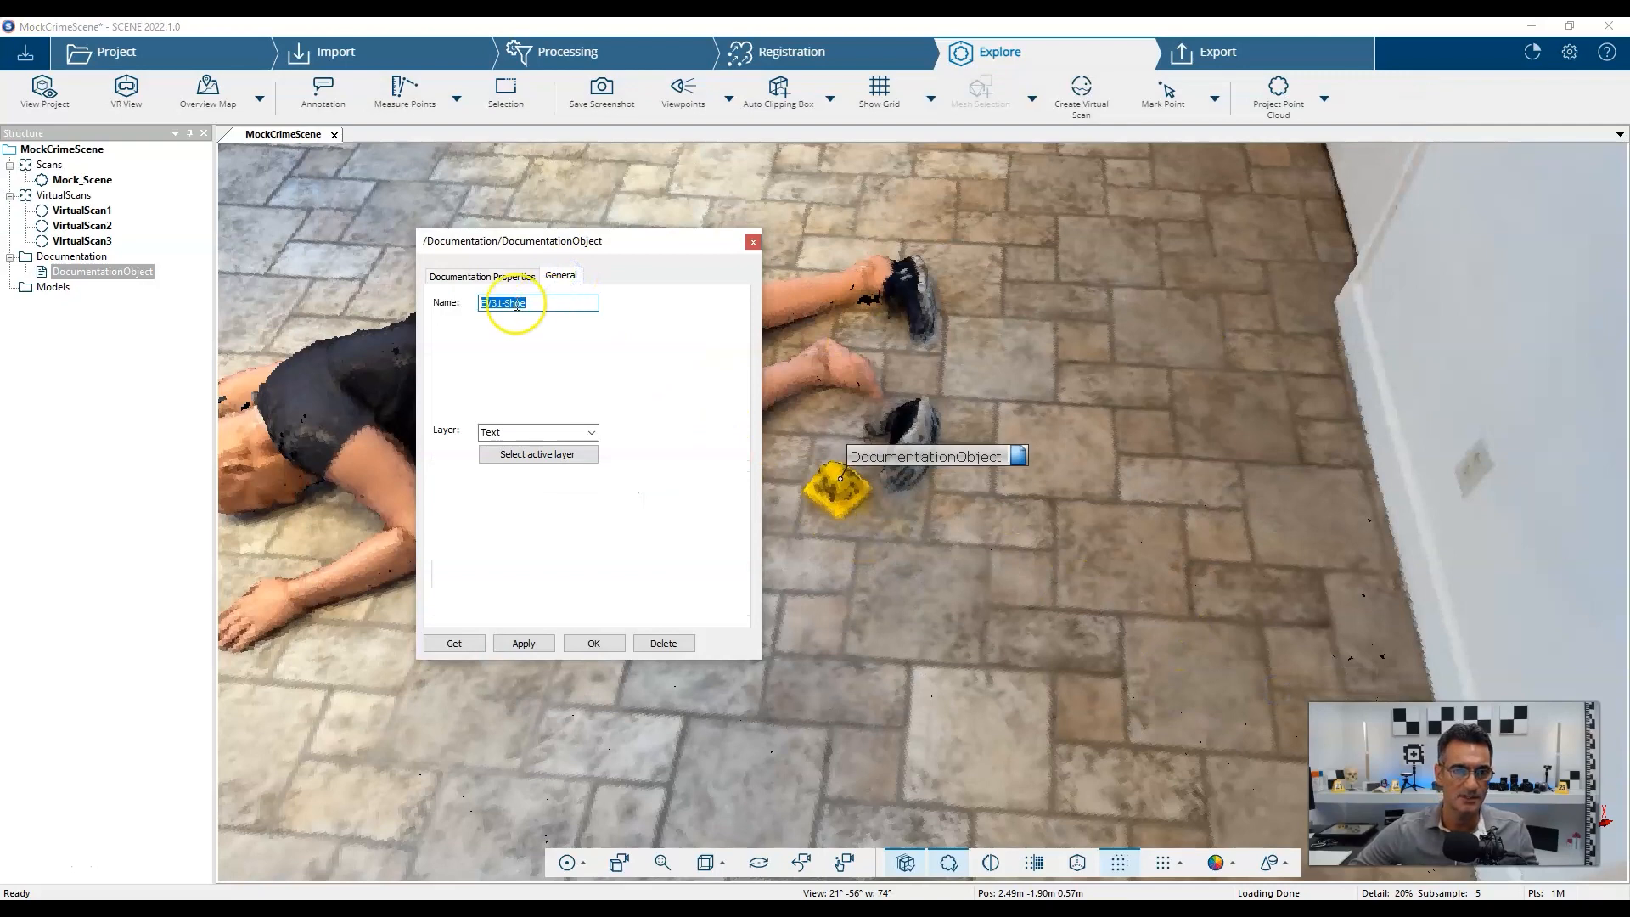
{"action": "left_click", "coordinate": [501, 303]}
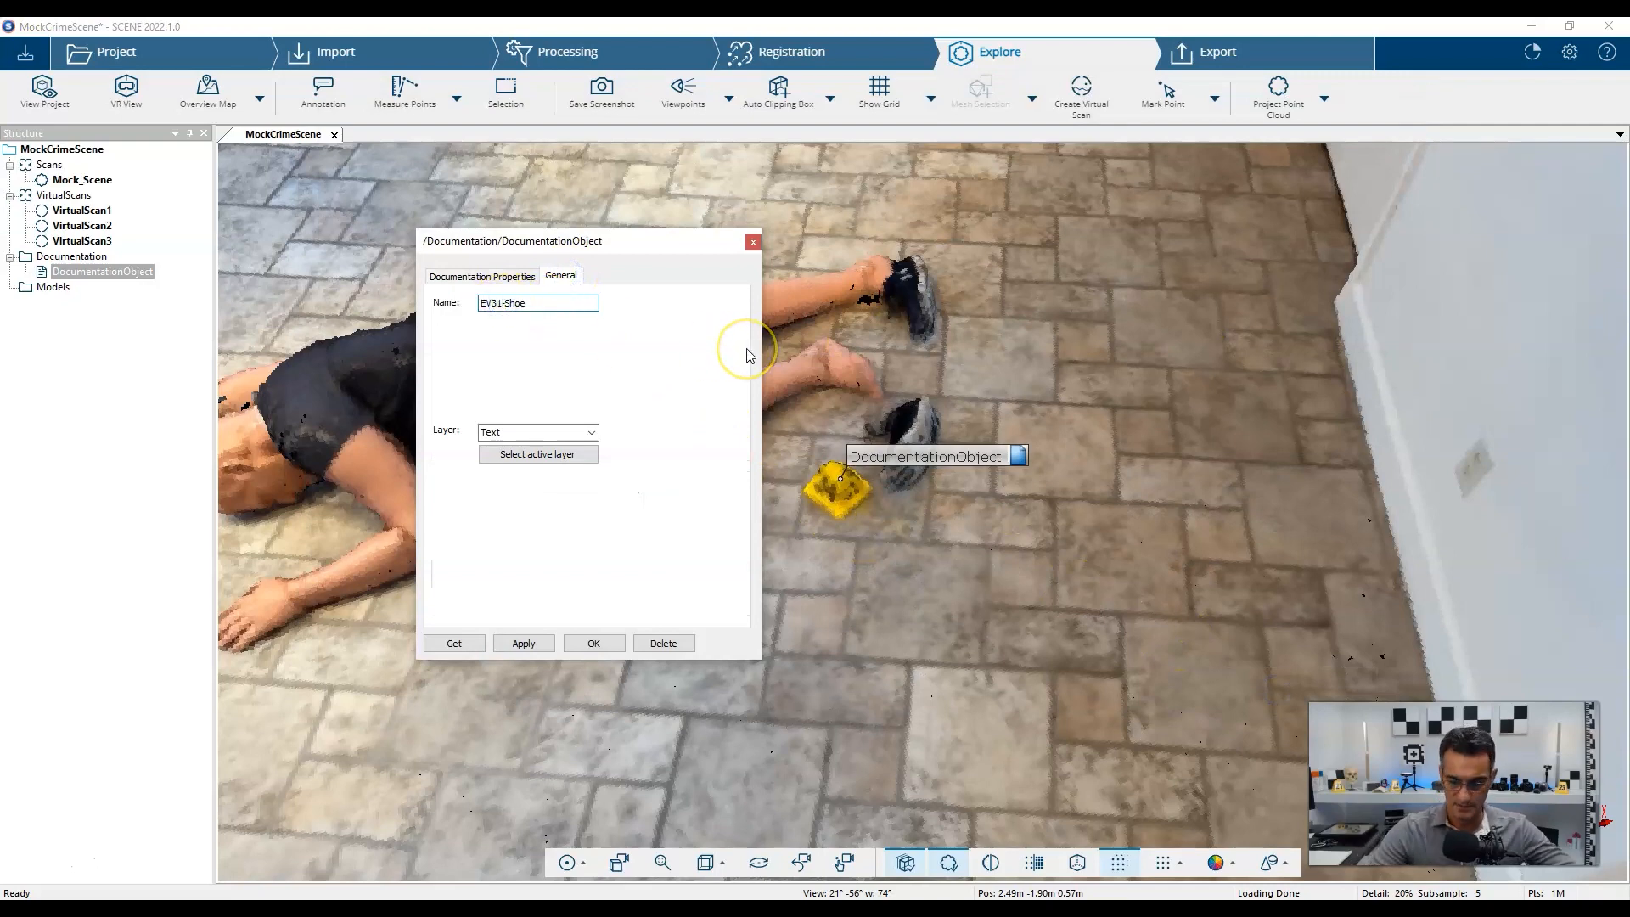
{"action": "key", "text": "BackSpace"}
{"action": "type", "text": "4"}
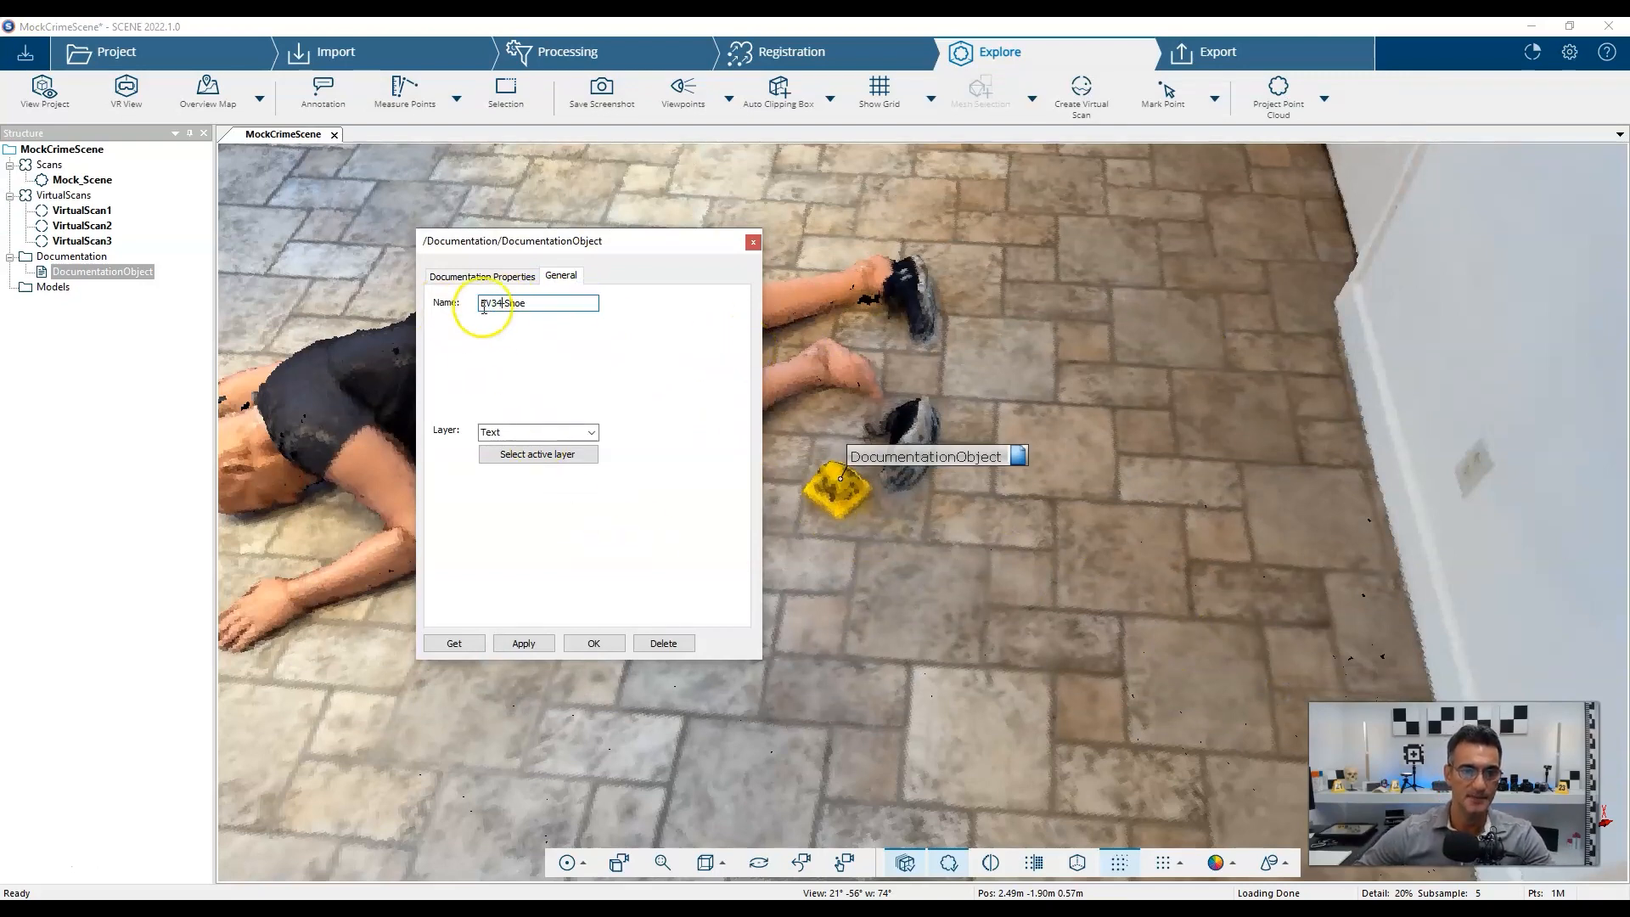
{"action": "left_click", "coordinate": [450, 273]}
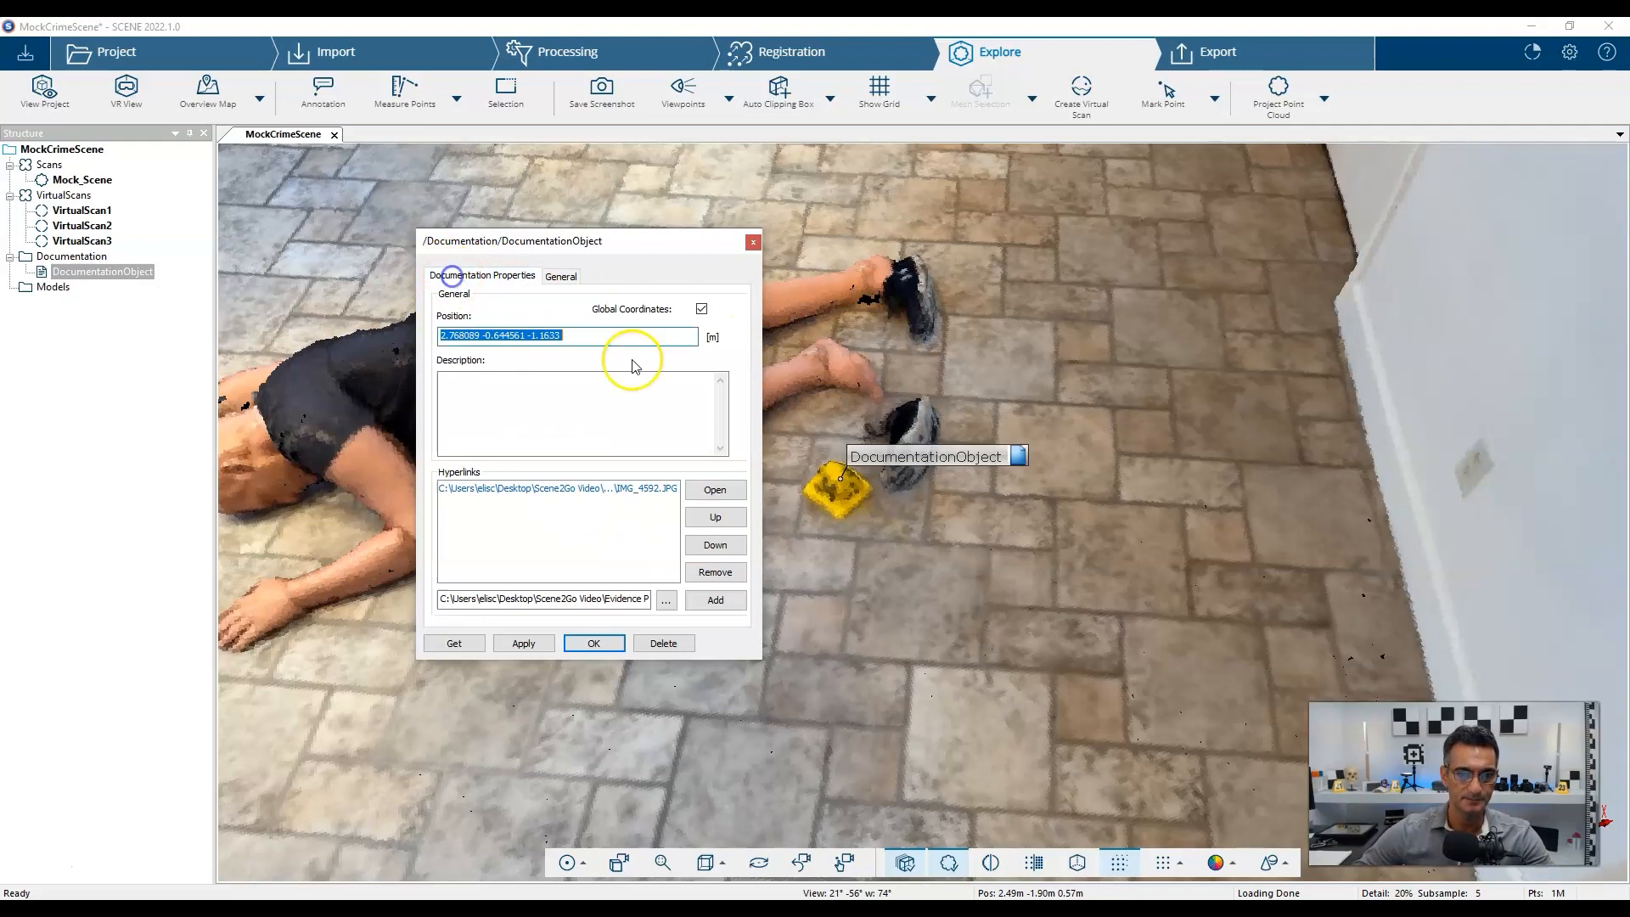
{"action": "left_click", "coordinate": [708, 597]}
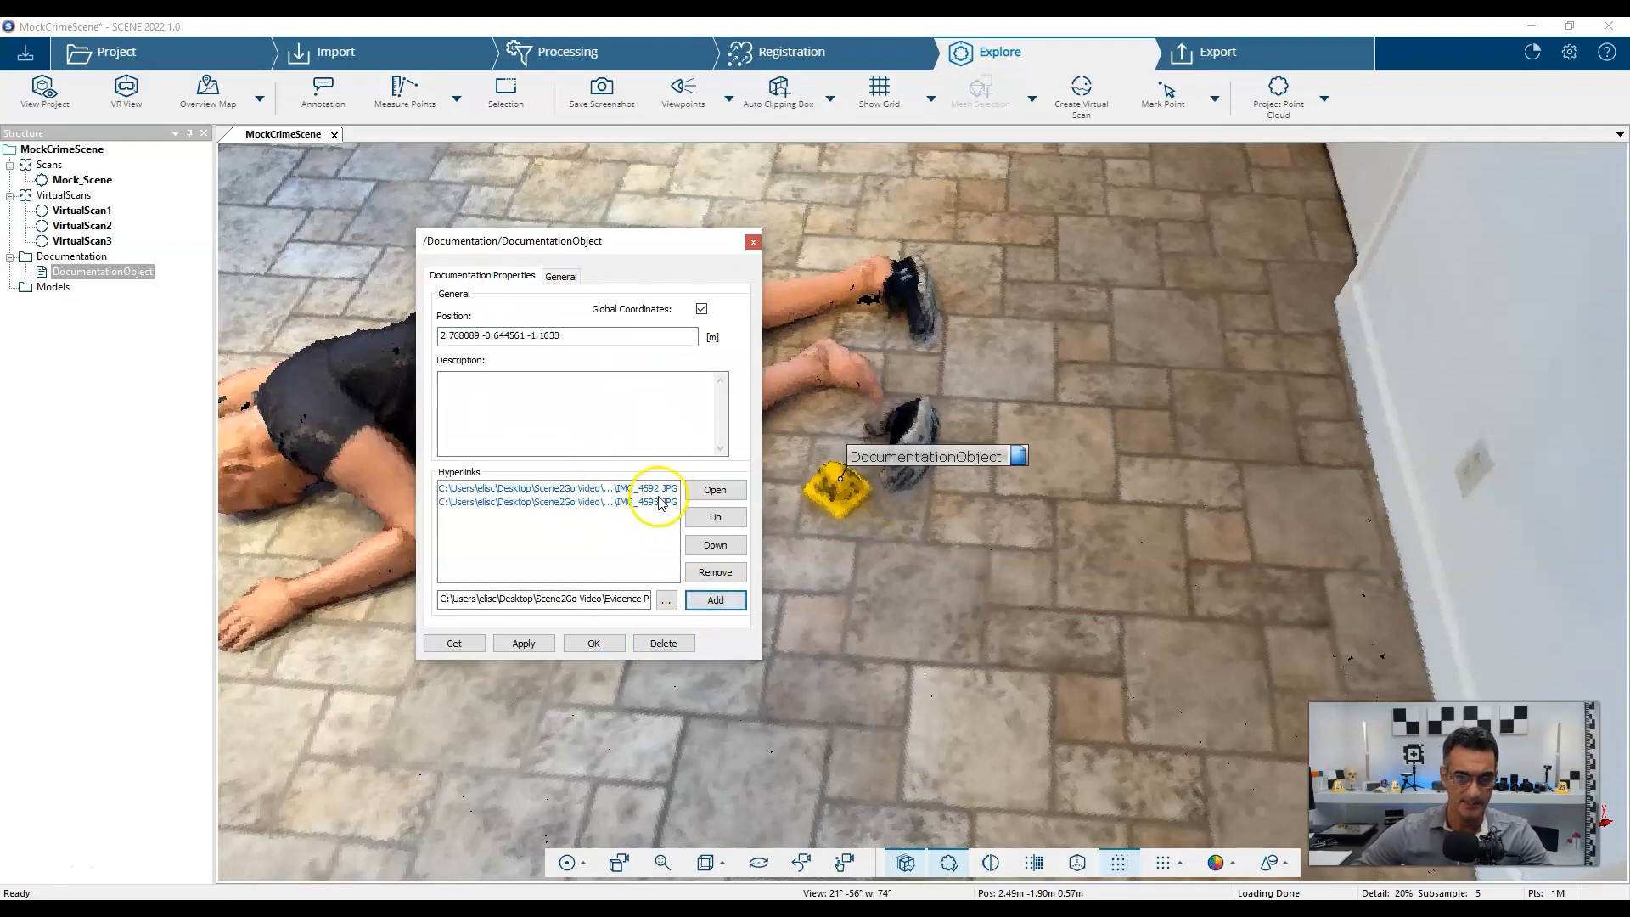
{"action": "left_click", "coordinate": [594, 643]}
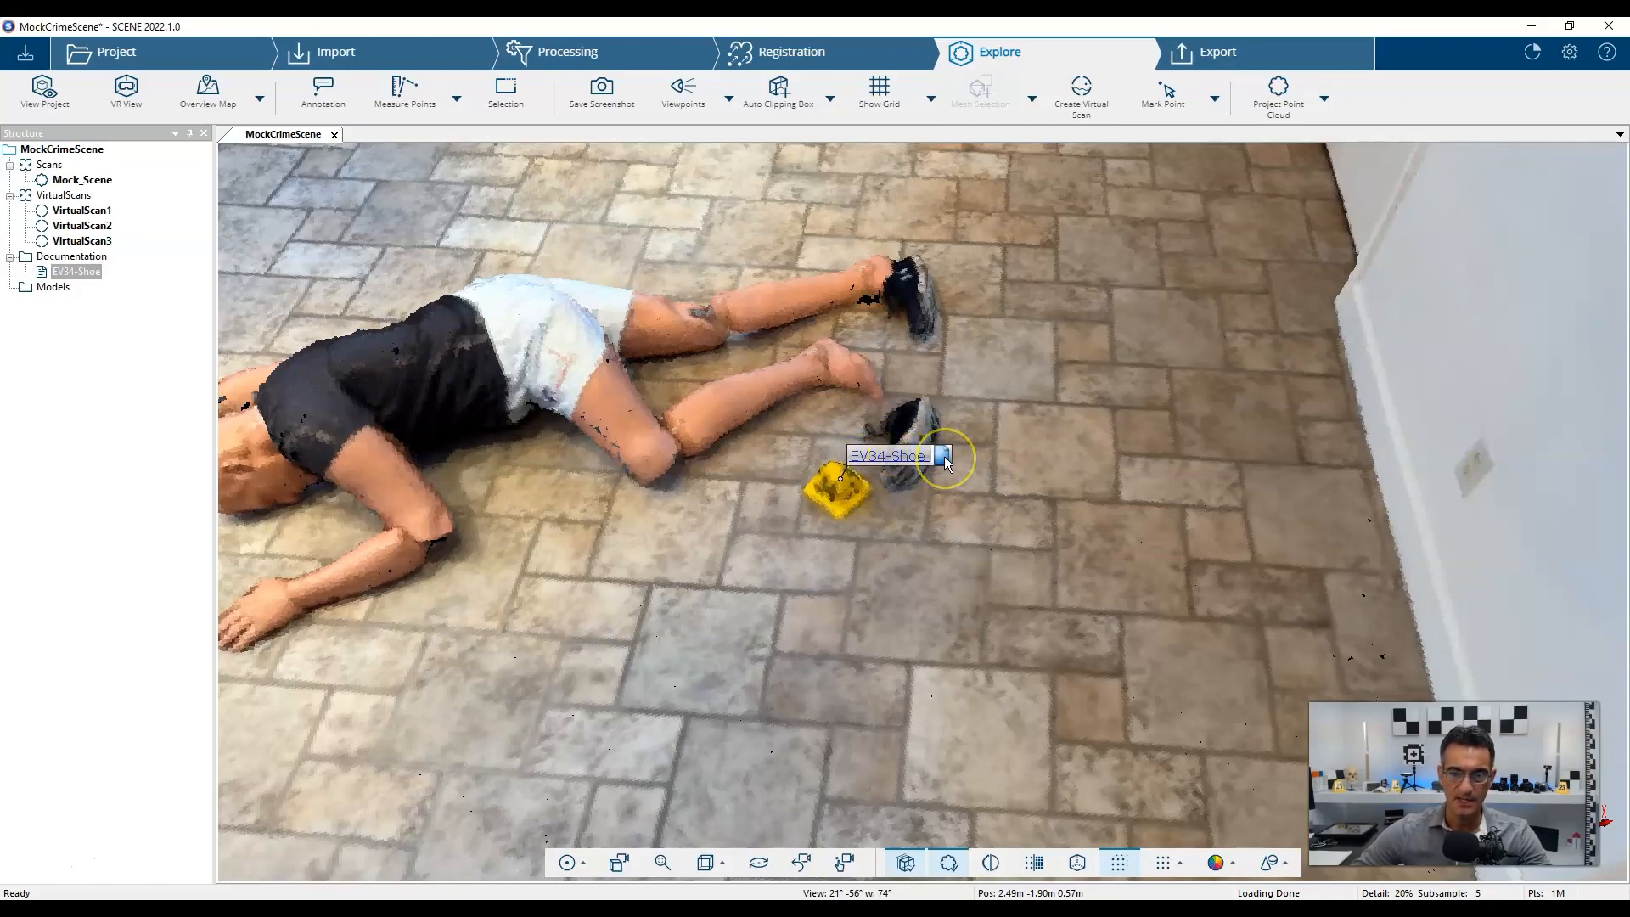
Place a new documentation object on the knife's evidence marker.
{"action": "left_click_drag", "start_coordinate": [638, 509], "coordinate": [1179, 503]}
{"action": "right_click_drag", "start_coordinate": [1225, 413], "coordinate": [963, 501]}
{"action": "right_click_drag", "start_coordinate": [883, 595], "coordinate": [940, 280]}
{"action": "left_click_drag", "start_coordinate": [855, 505], "coordinate": [1022, 513]}
{"action": "right_click_drag", "start_coordinate": [1022, 513], "coordinate": [703, 407]}
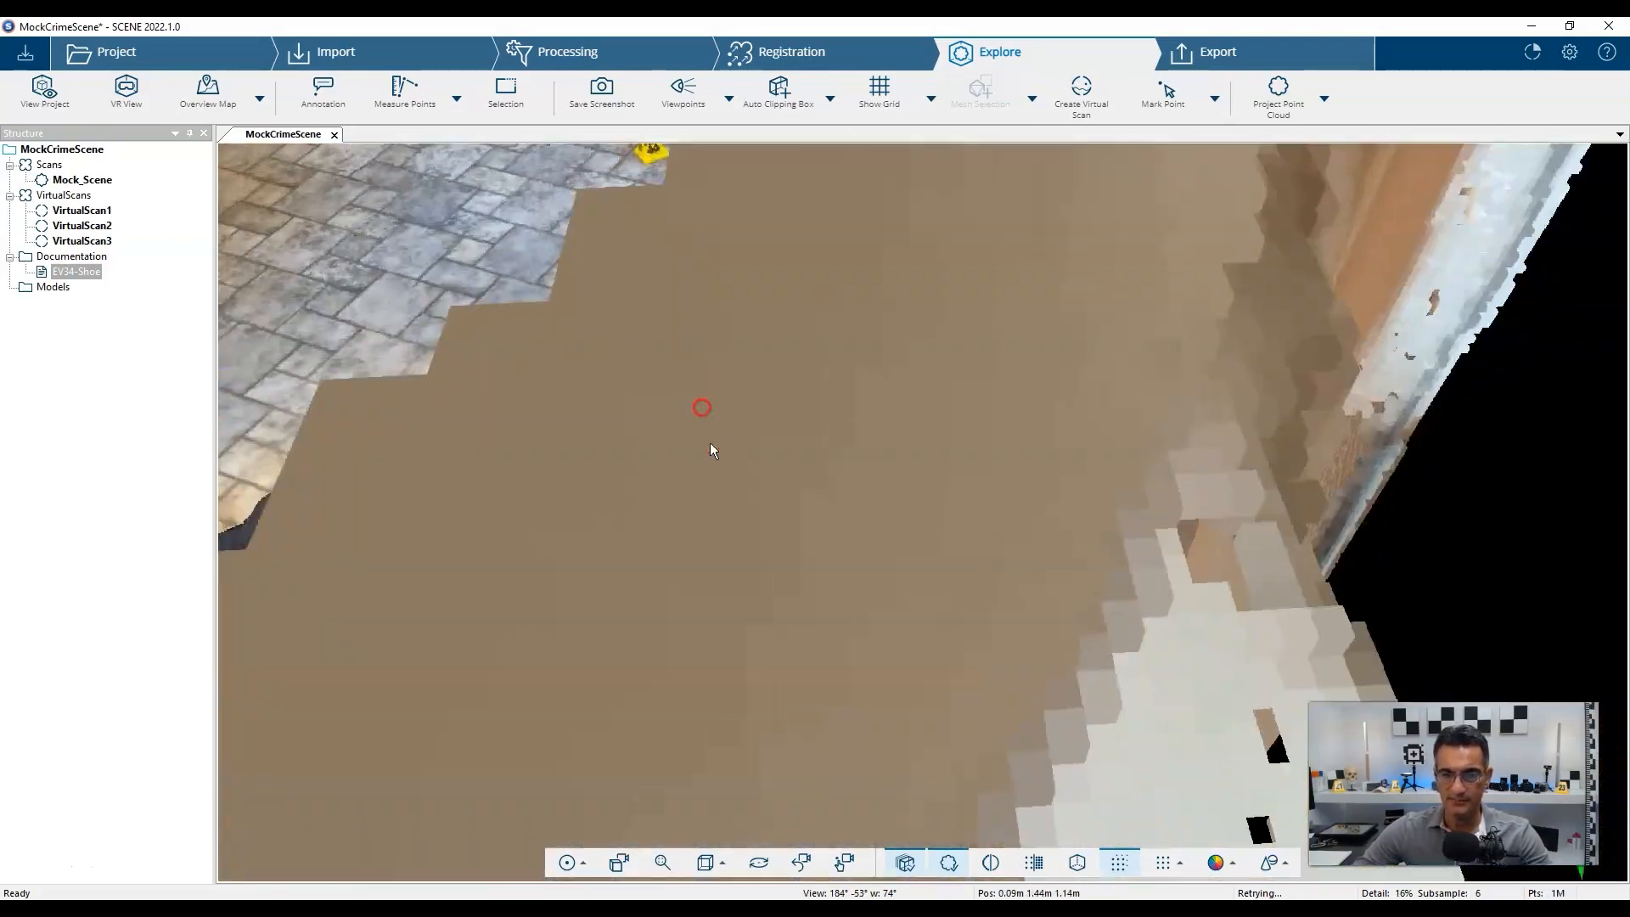
{"action": "left_click_drag", "start_coordinate": [664, 467], "coordinate": [775, 473]}
{"action": "right_click_drag", "start_coordinate": [709, 276], "coordinate": [817, 526]}
{"action": "scroll", "coordinate": [841, 507], "scroll_direction": "up", "scroll_amount": 3}
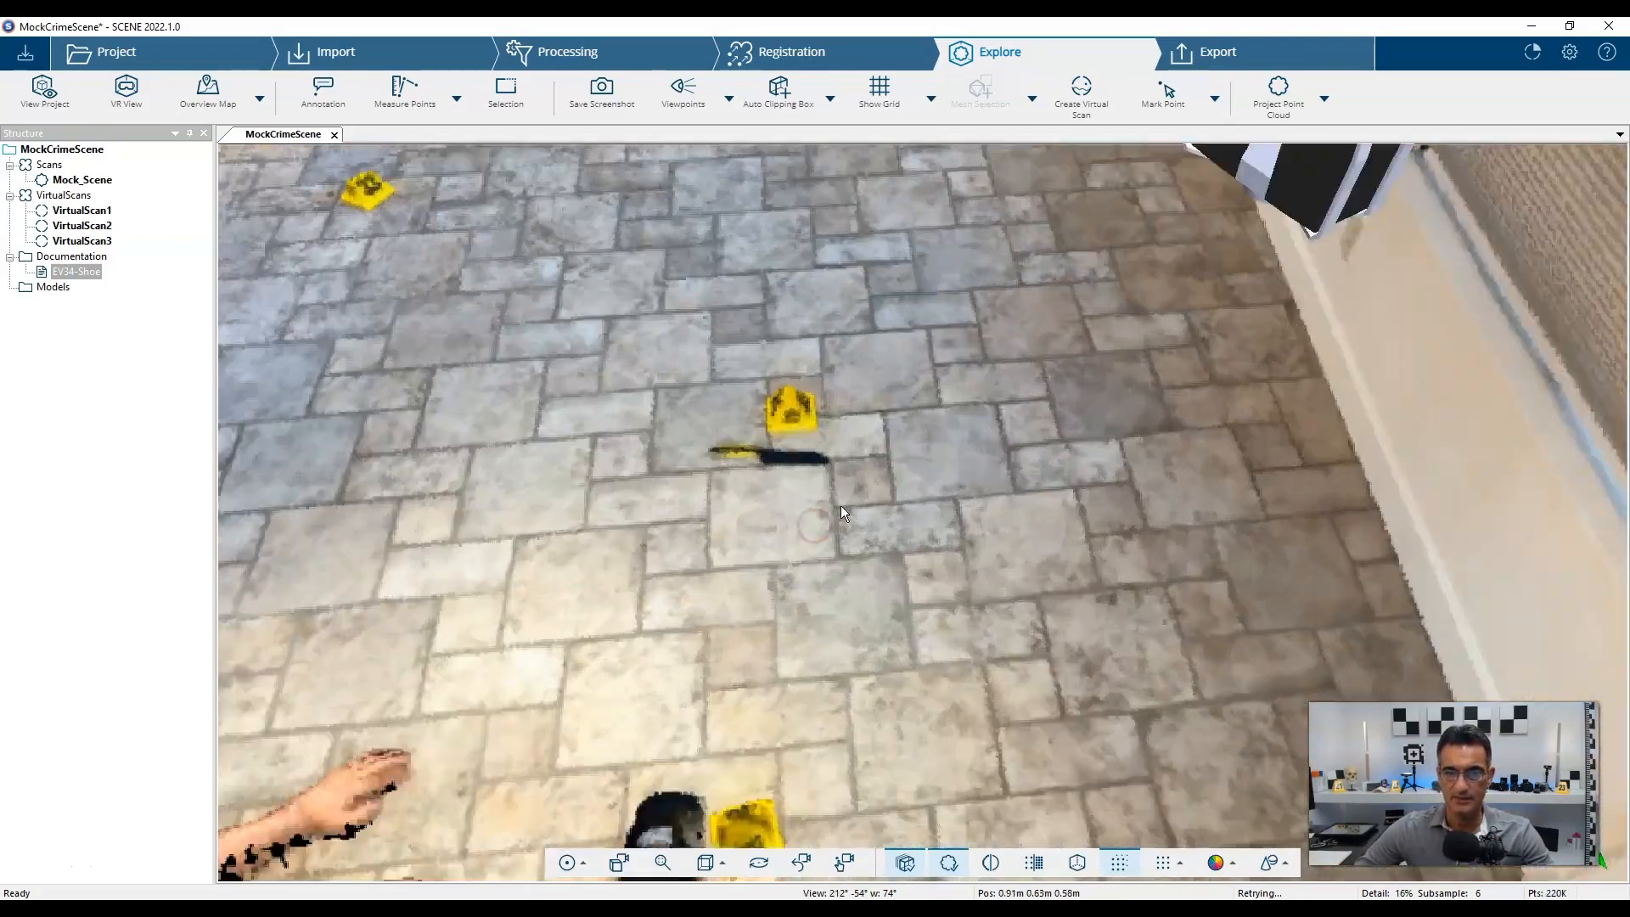
{"action": "left_click", "coordinate": [323, 89]}
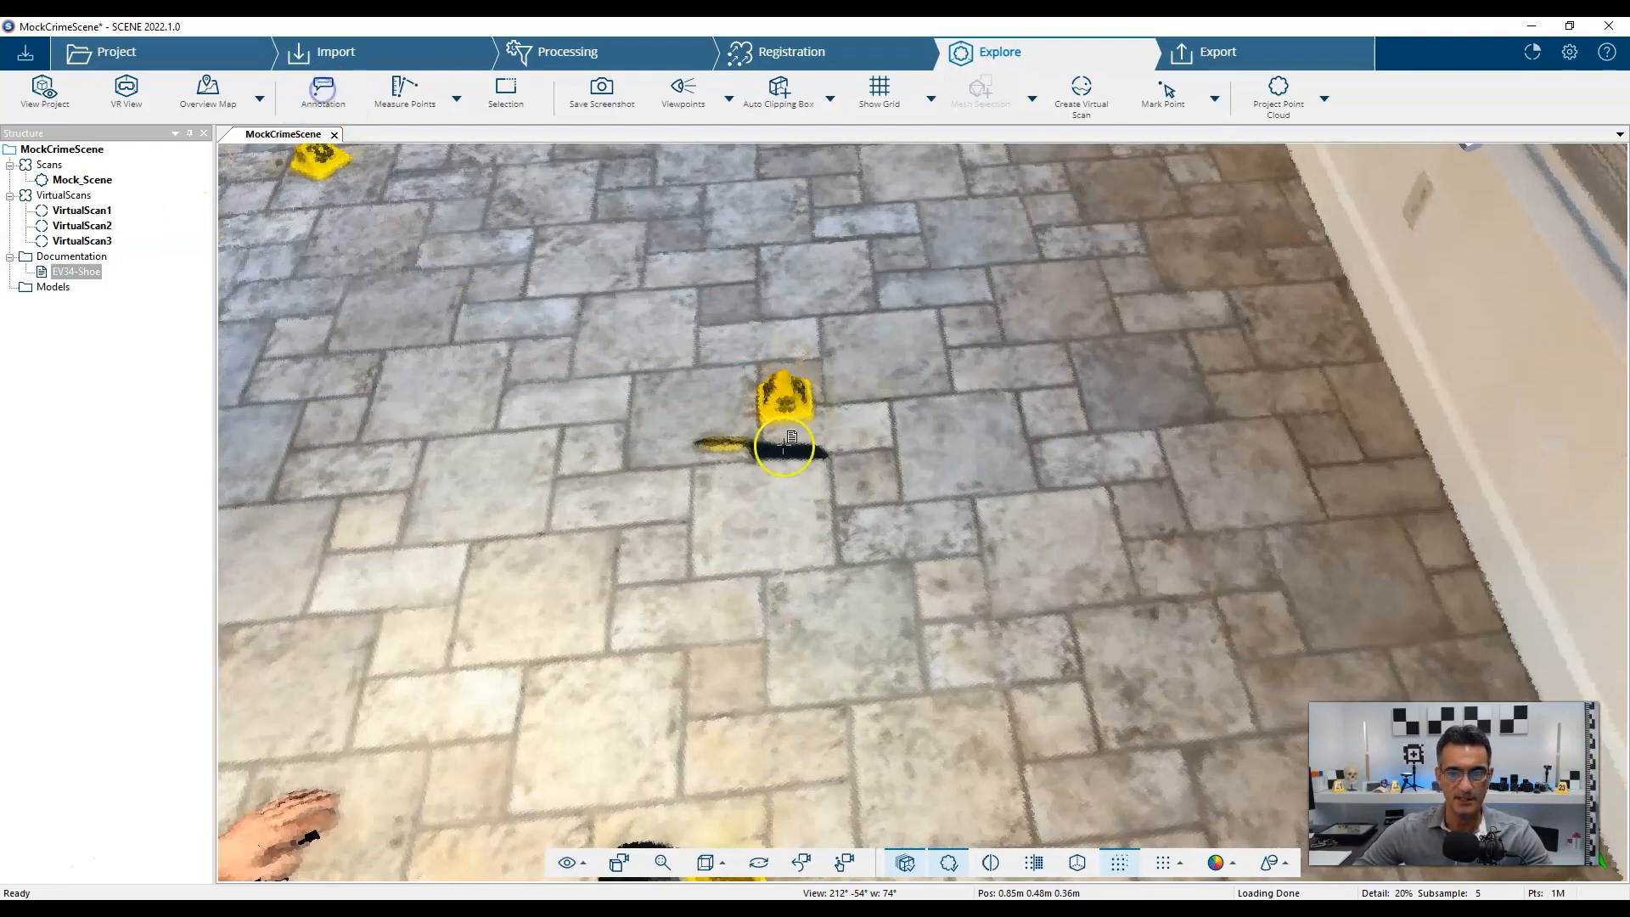
{"action": "left_click", "coordinate": [782, 379]}
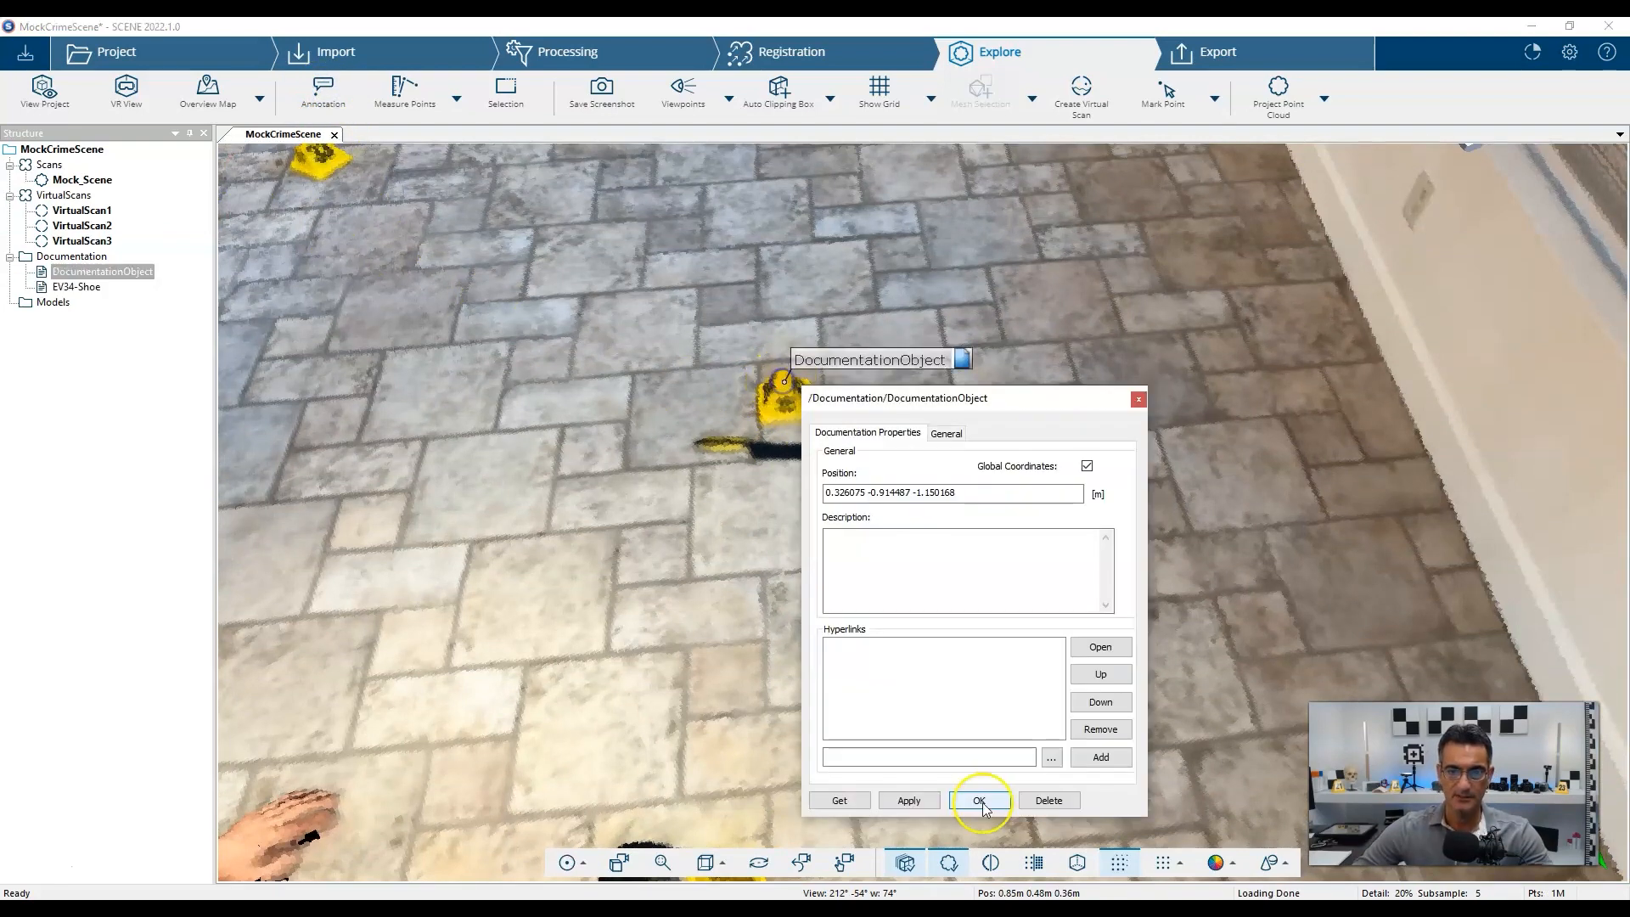
{"action": "left_click", "coordinate": [947, 434]}
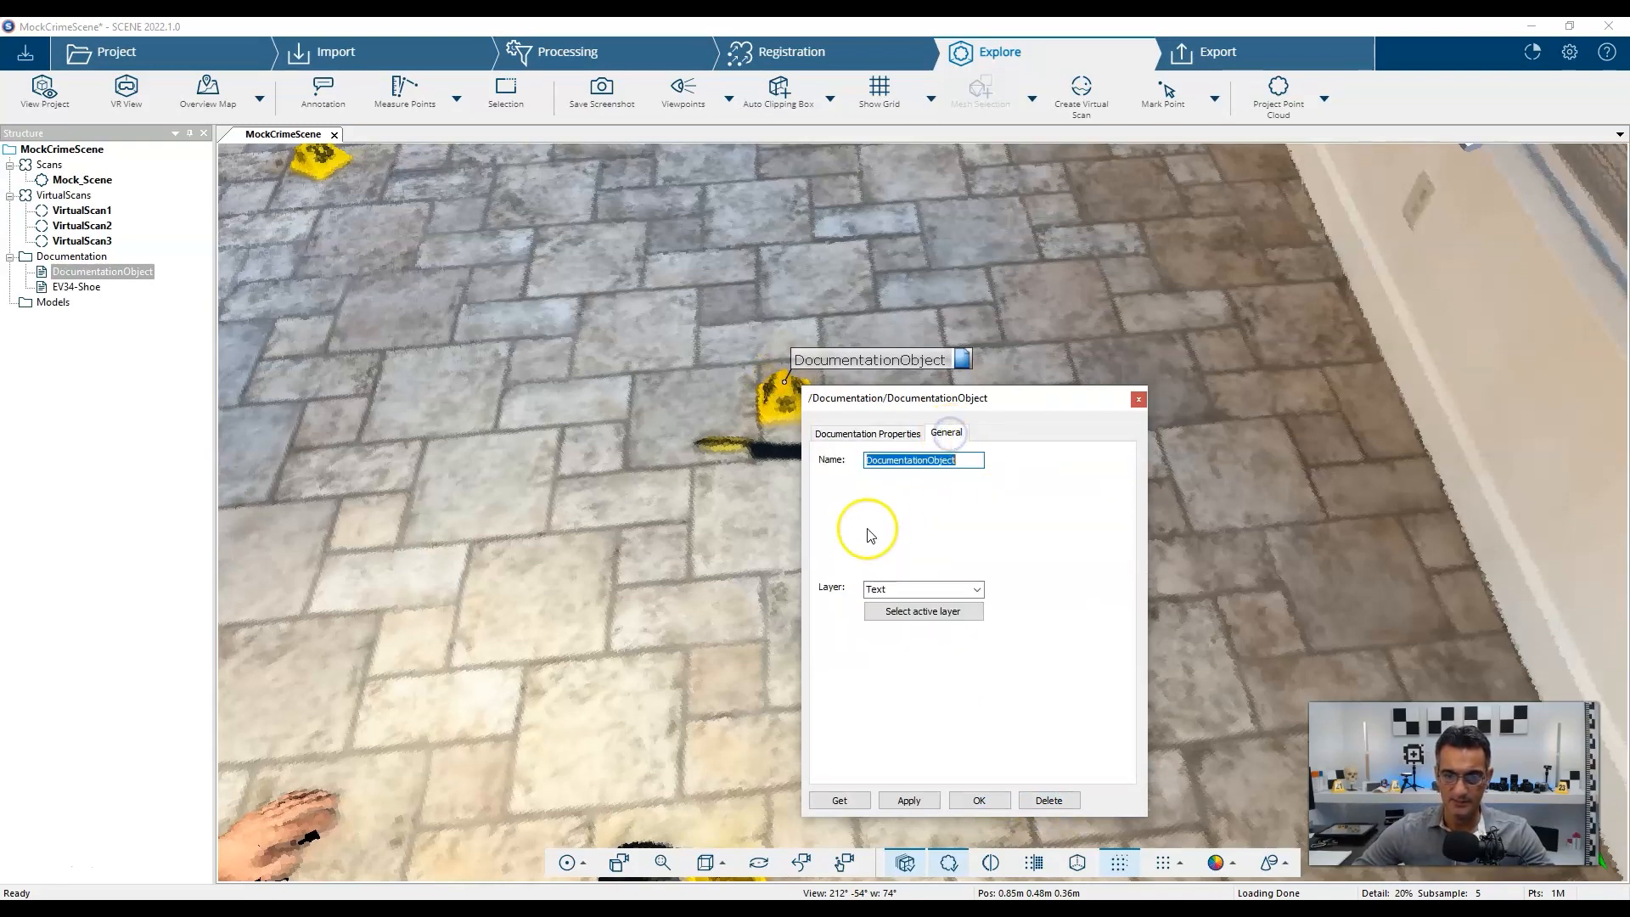
{"action": "left_click", "coordinate": [877, 433]}
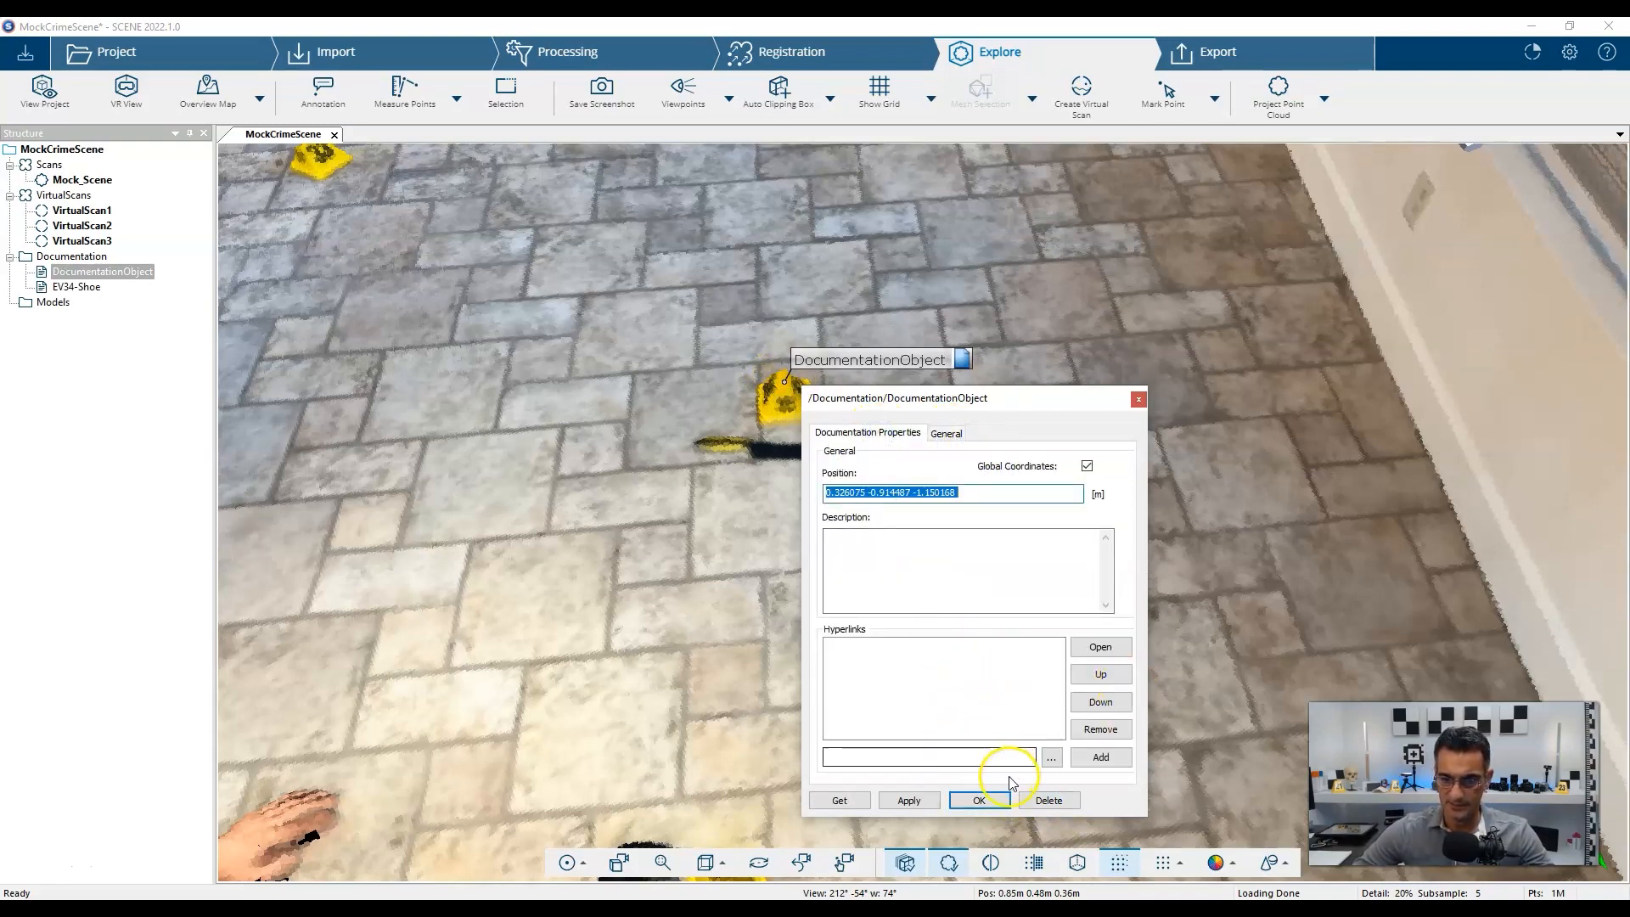
Link IMG_4585.JPG as a hyperlink and name the object EV35-Knife.
{"action": "left_click", "coordinate": [1051, 758]}
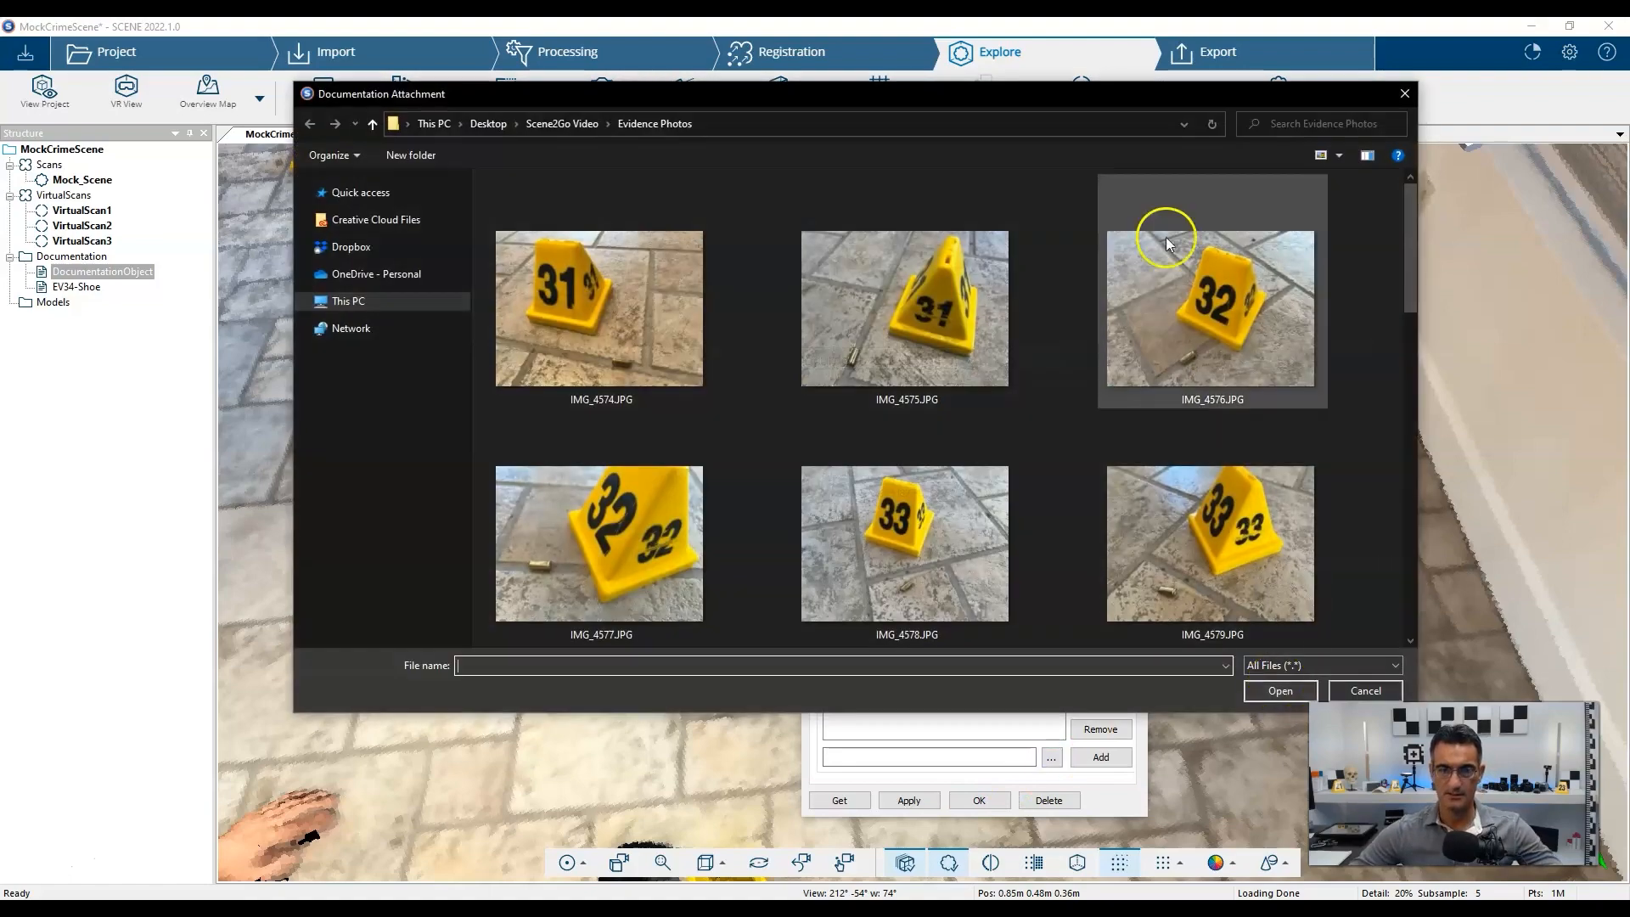
{"action": "scroll", "coordinate": [935, 433], "scroll_direction": "down", "scroll_amount": 3}
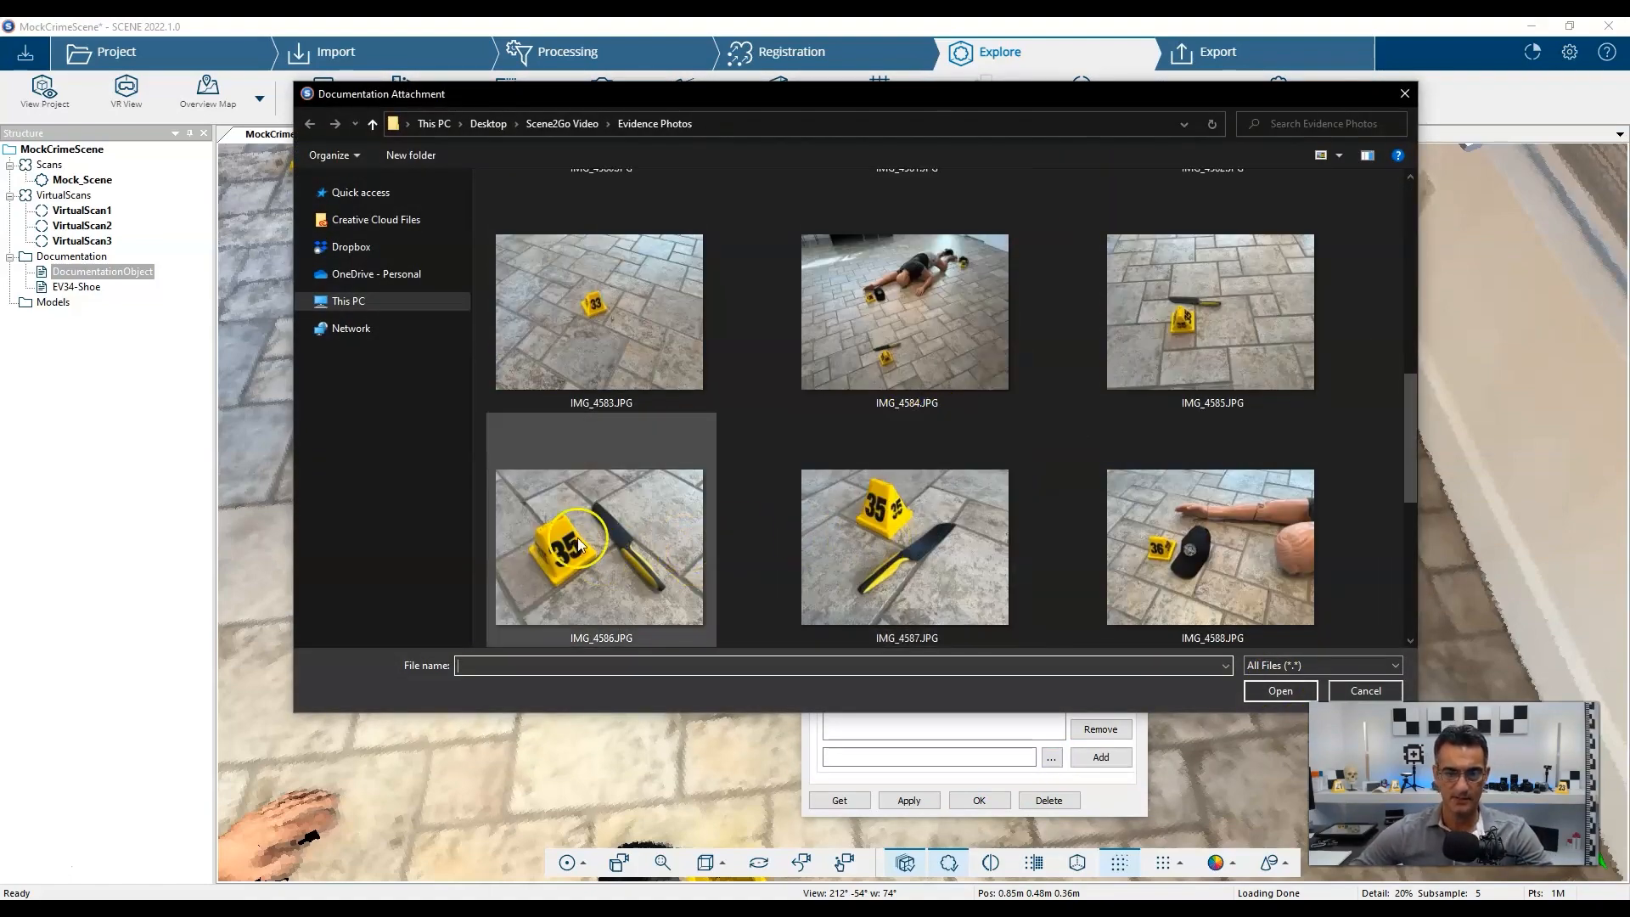
{"action": "left_click", "coordinate": [1189, 339]}
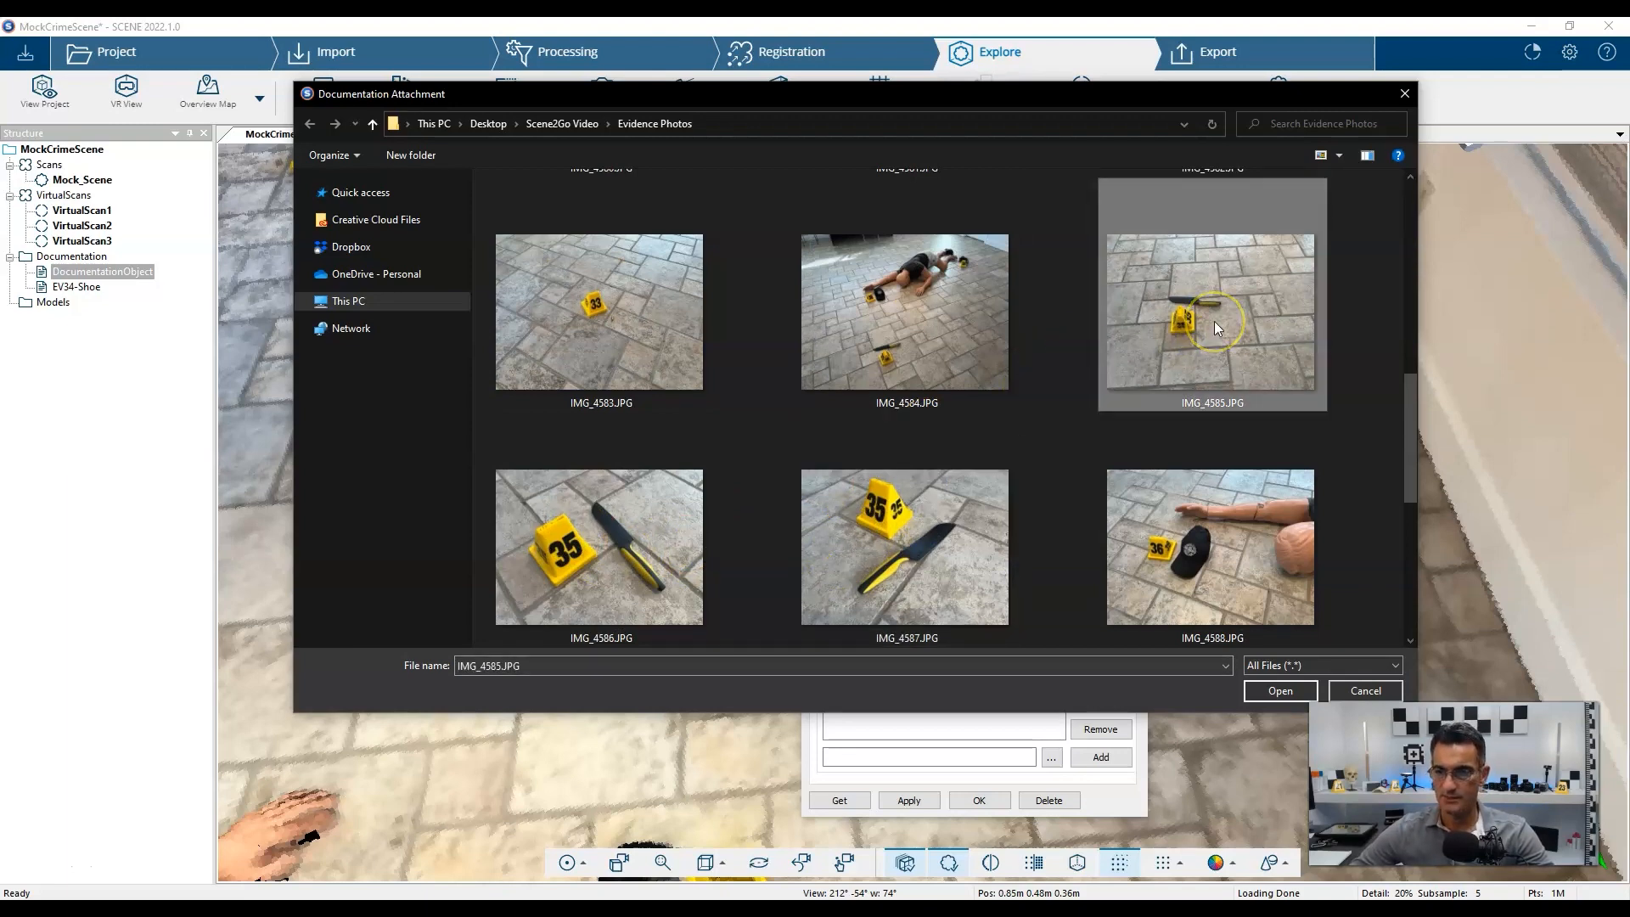
{"action": "double_click", "coordinate": [1214, 321]}
{"action": "left_click", "coordinate": [1101, 757]}
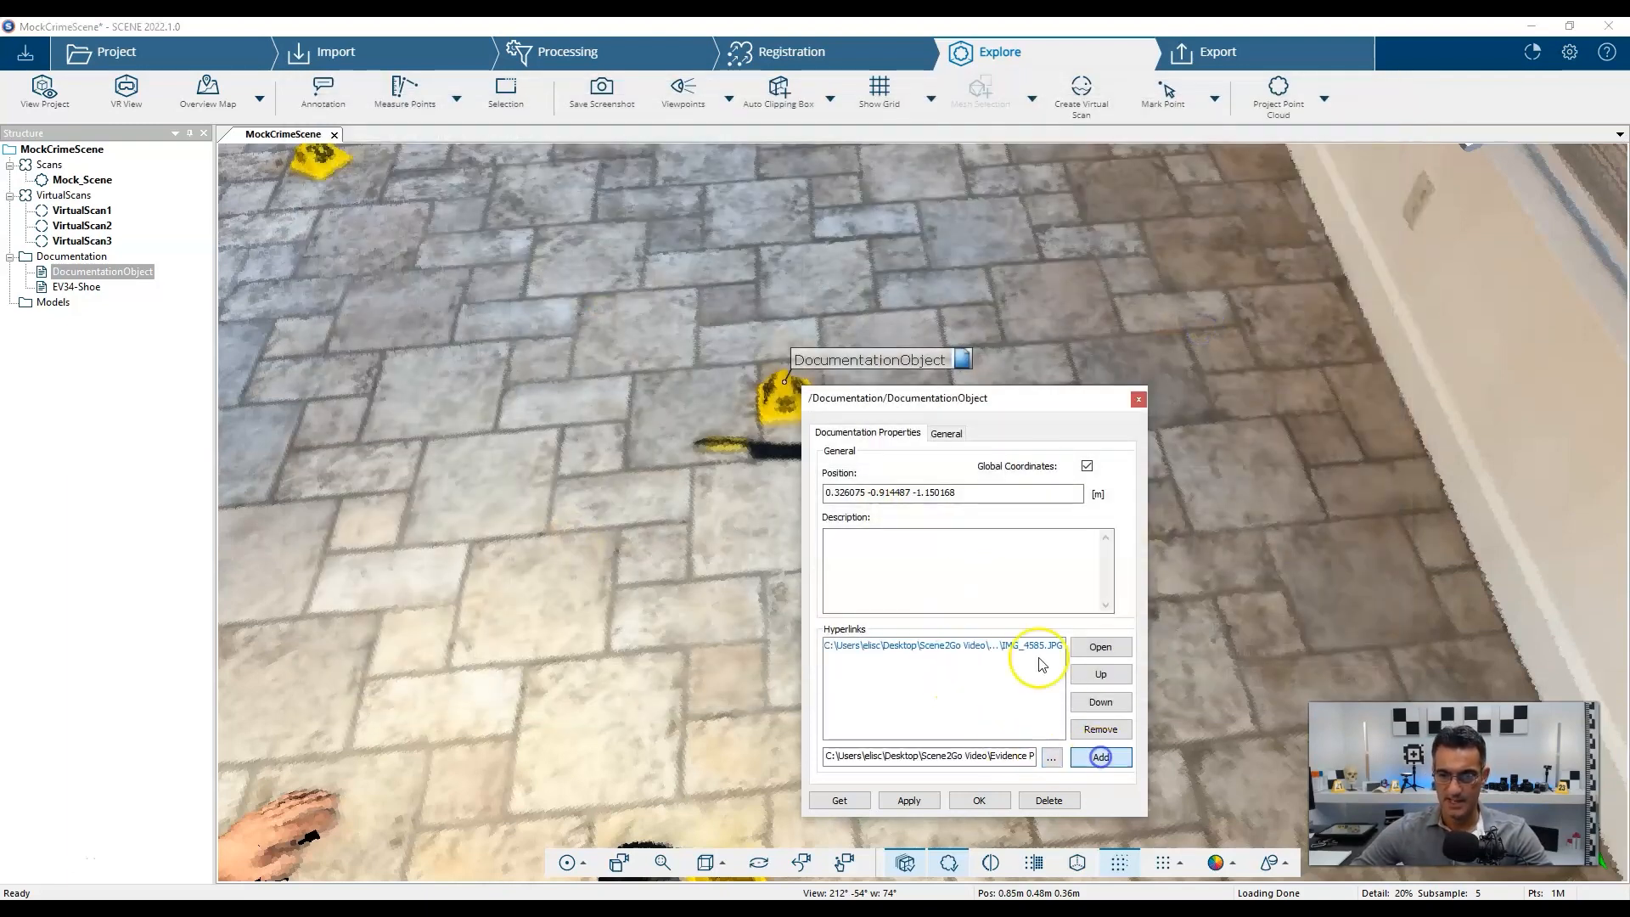
{"action": "left_click", "coordinate": [942, 432]}
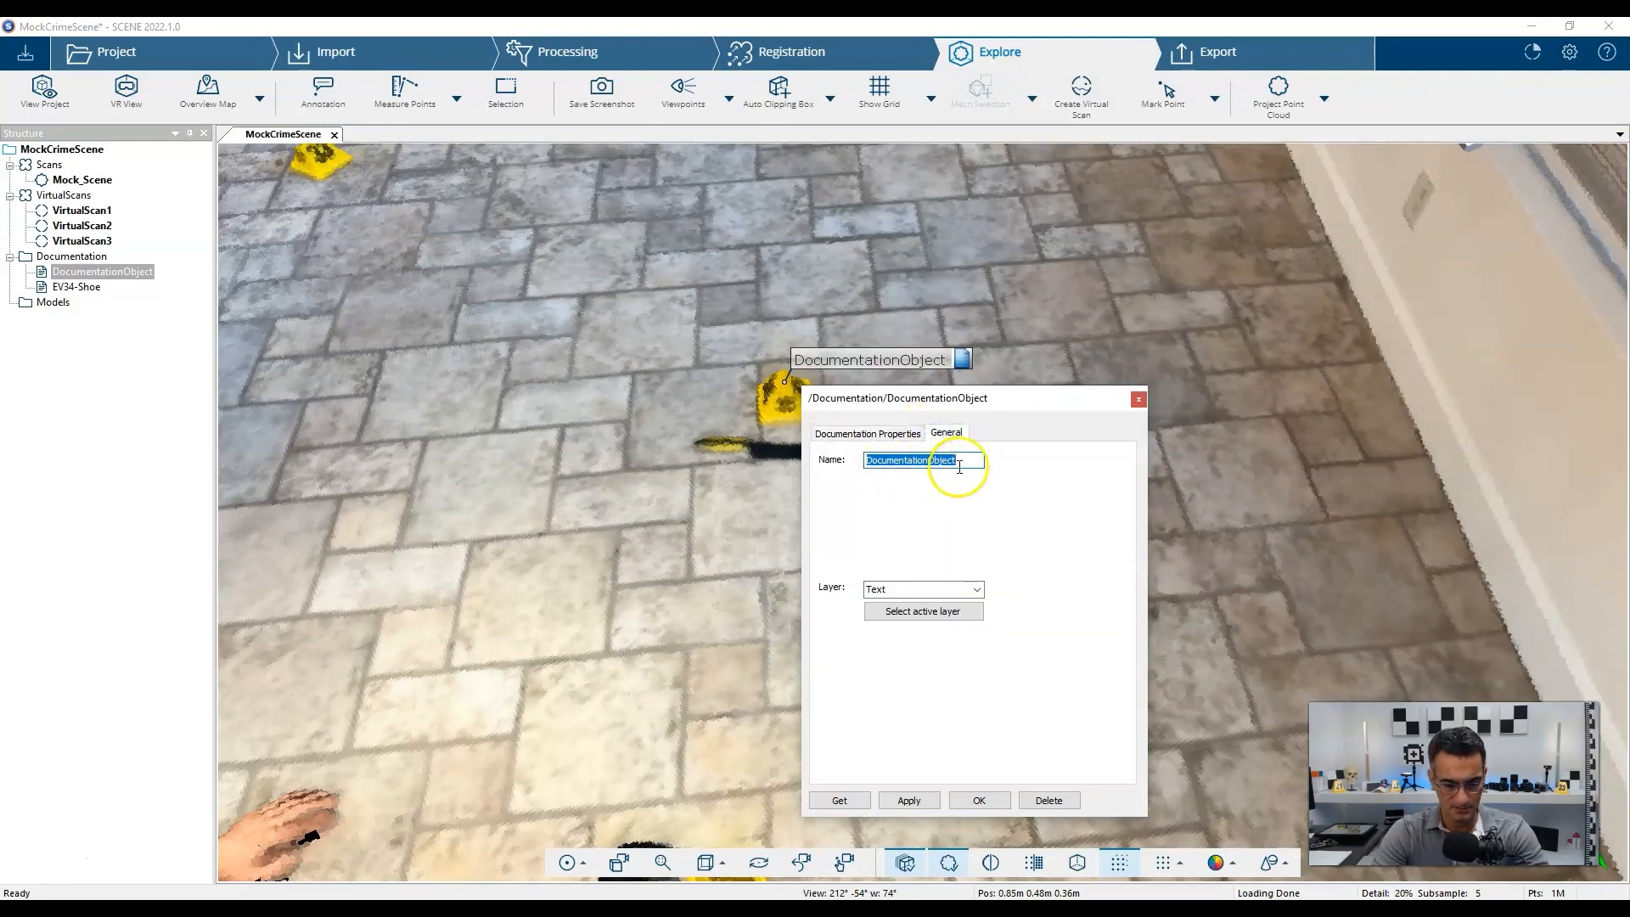
{"action": "type", "text": "EV35-Knife"}
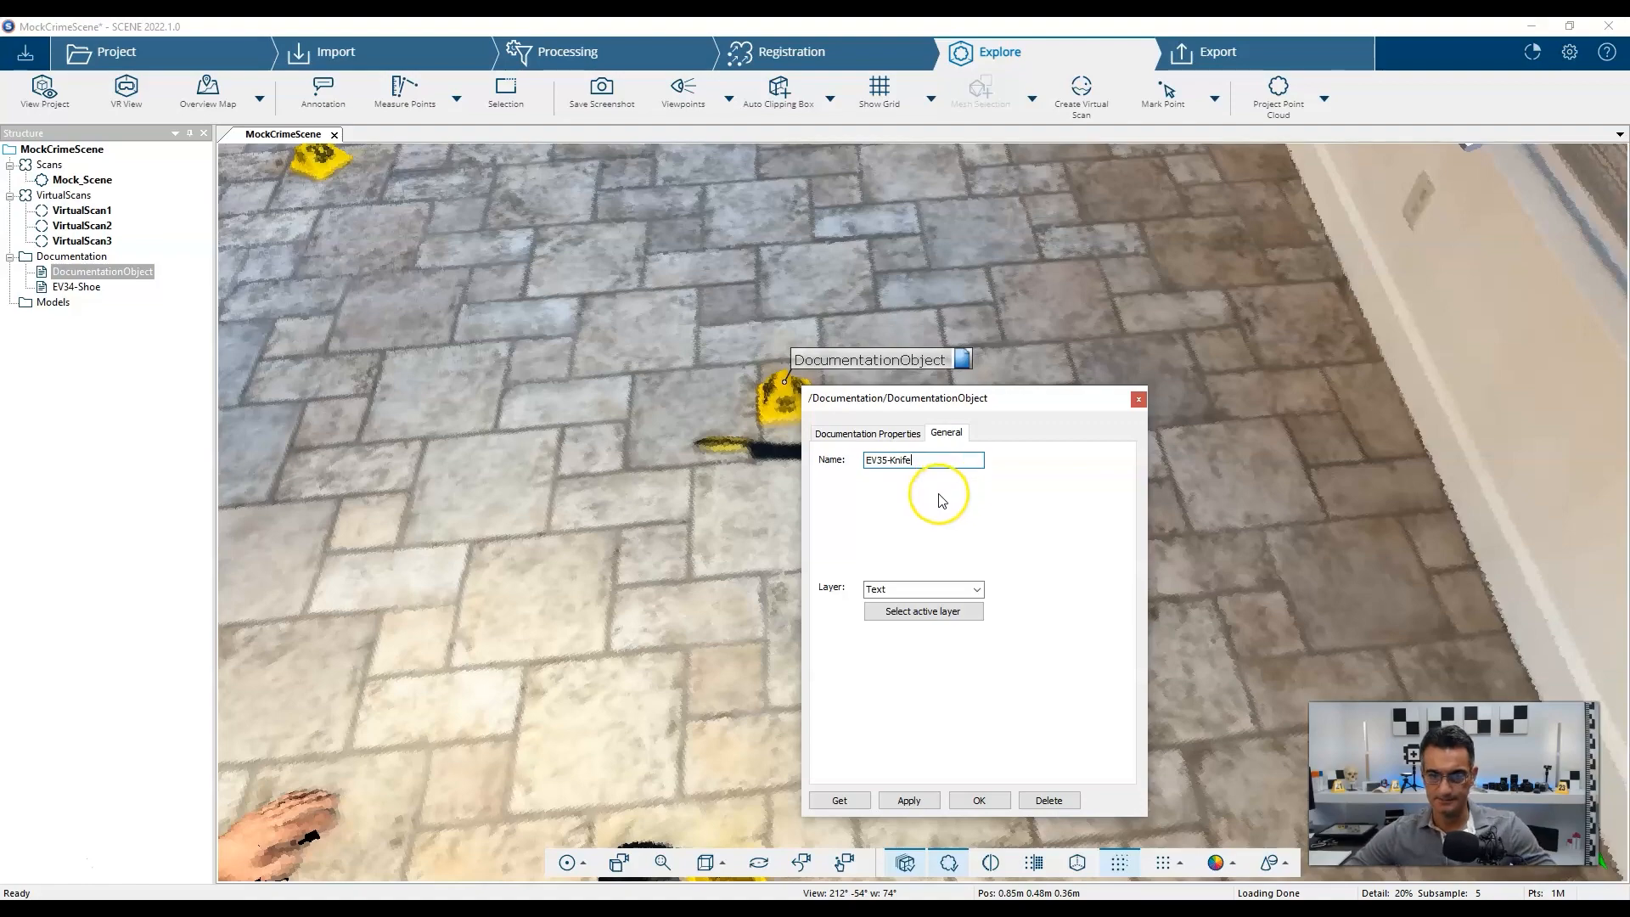
{"action": "left_click", "coordinate": [883, 435]}
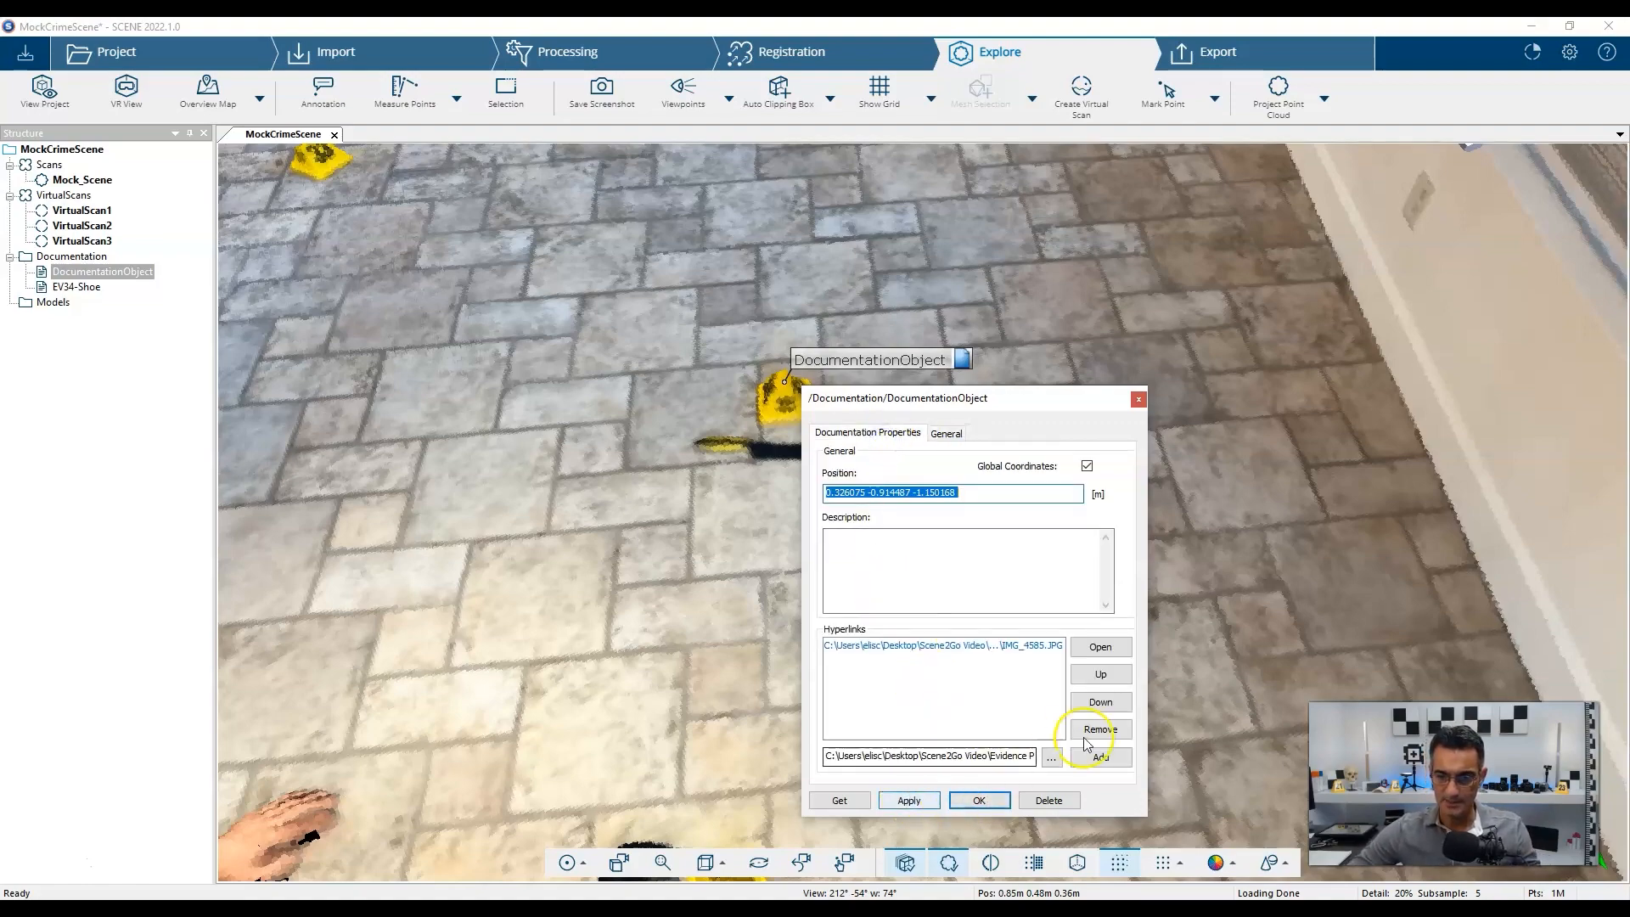
Add IMG_4587.JPG as a second hyperlink and close the knife note.
{"action": "left_click", "coordinate": [1053, 757]}
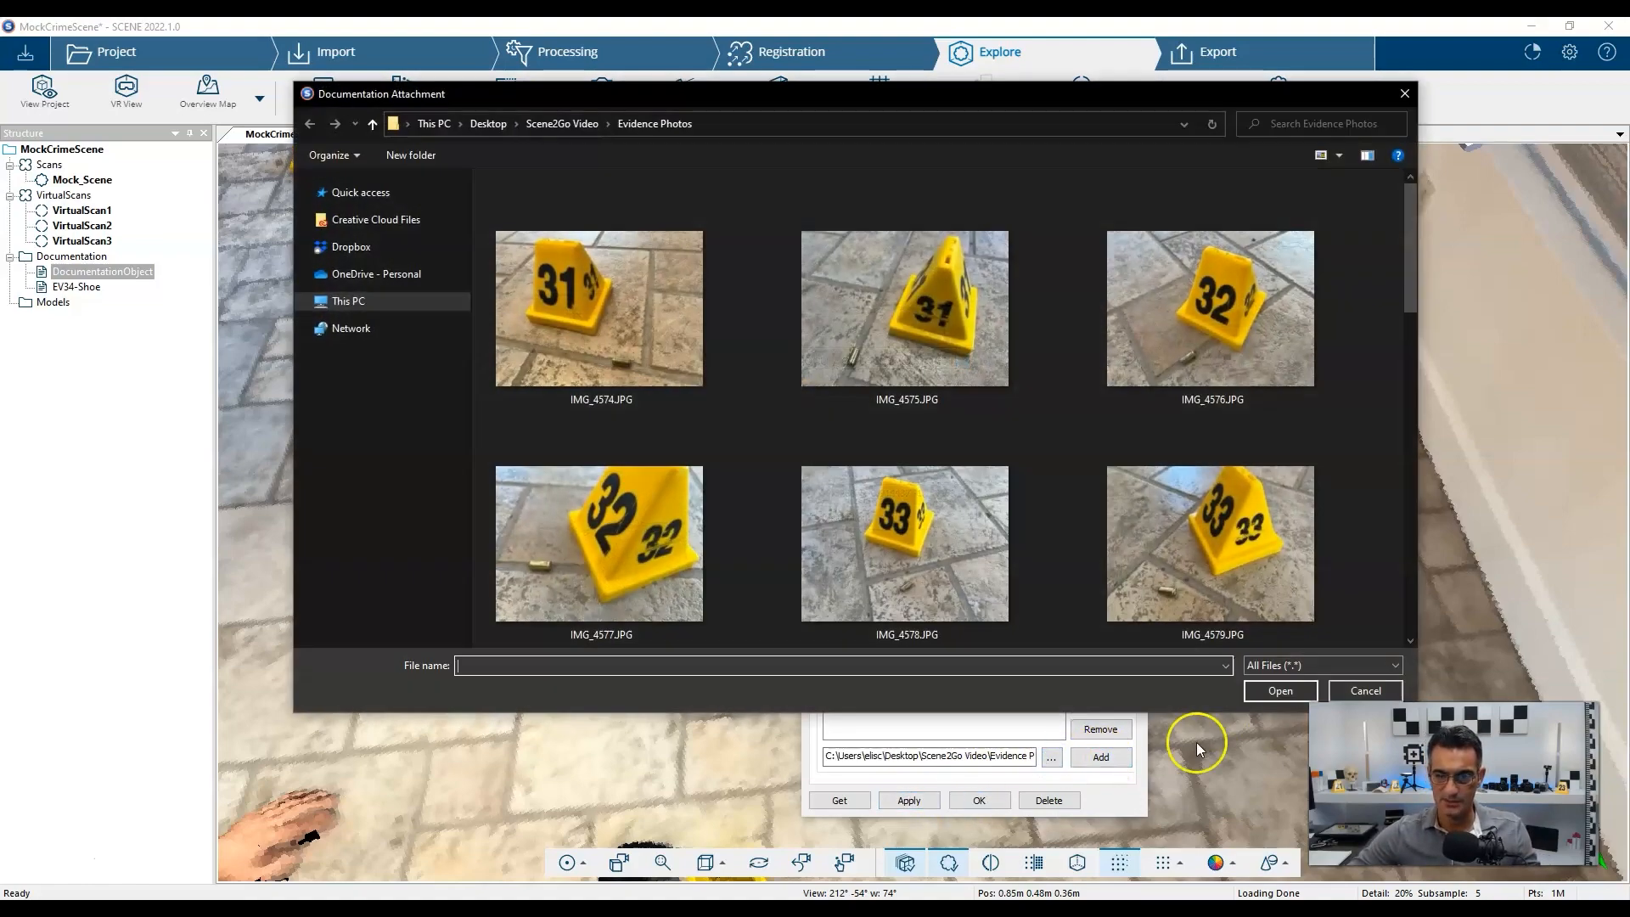
{"action": "scroll", "coordinate": [858, 446], "scroll_direction": "down", "scroll_amount": 3}
{"action": "scroll", "coordinate": [892, 407], "scroll_direction": "up", "scroll_amount": 2}
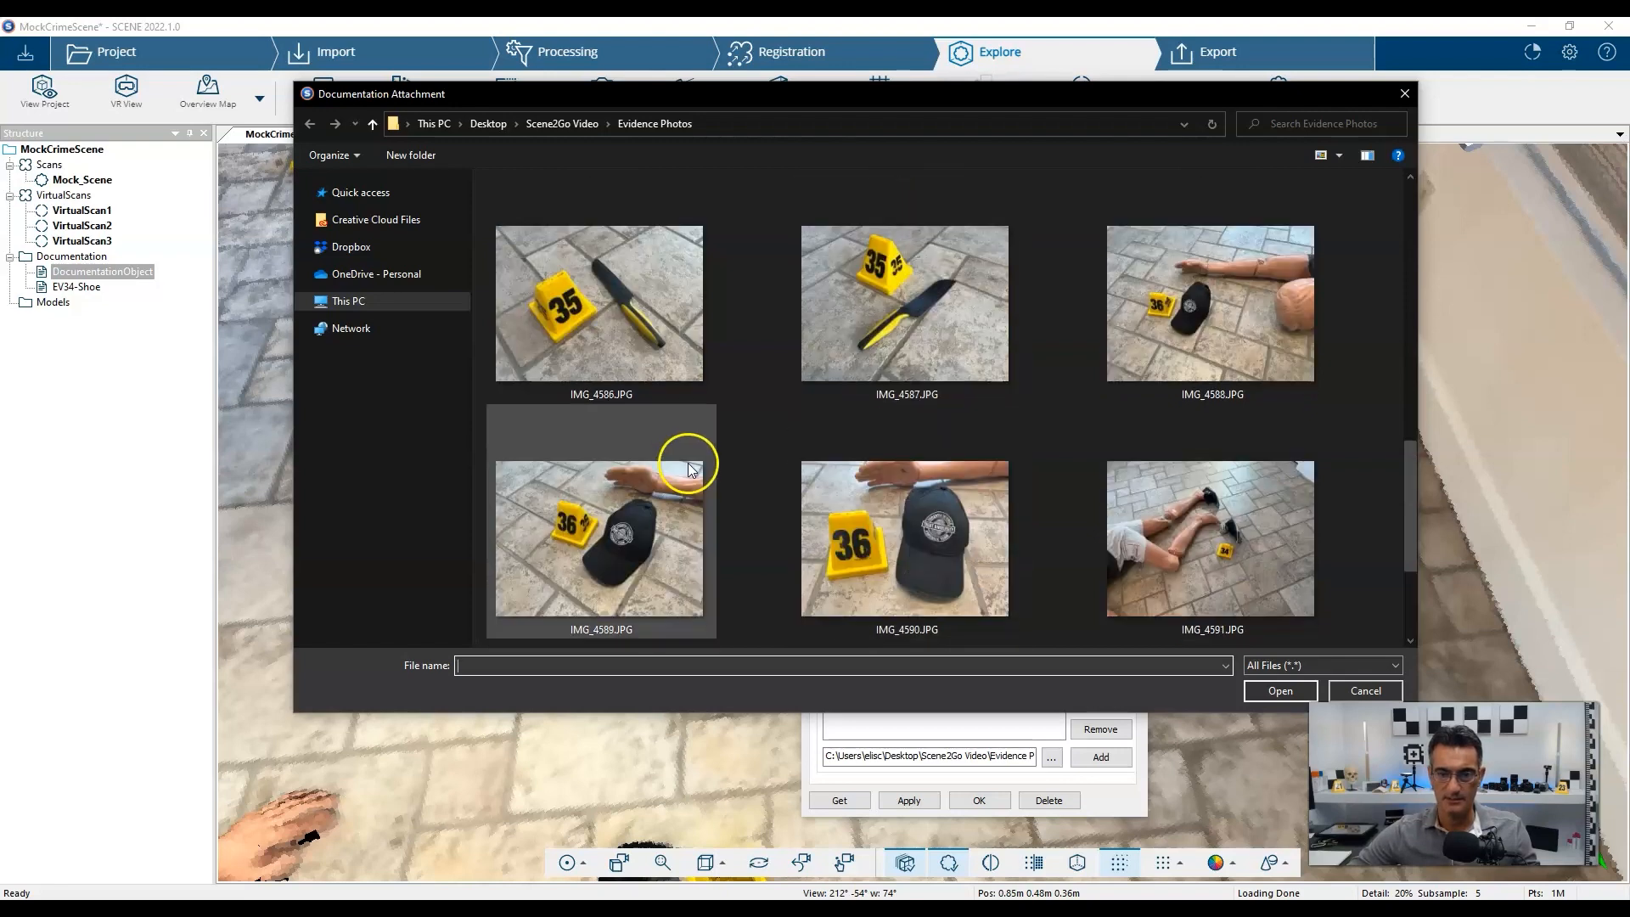
{"action": "left_click", "coordinate": [891, 304]}
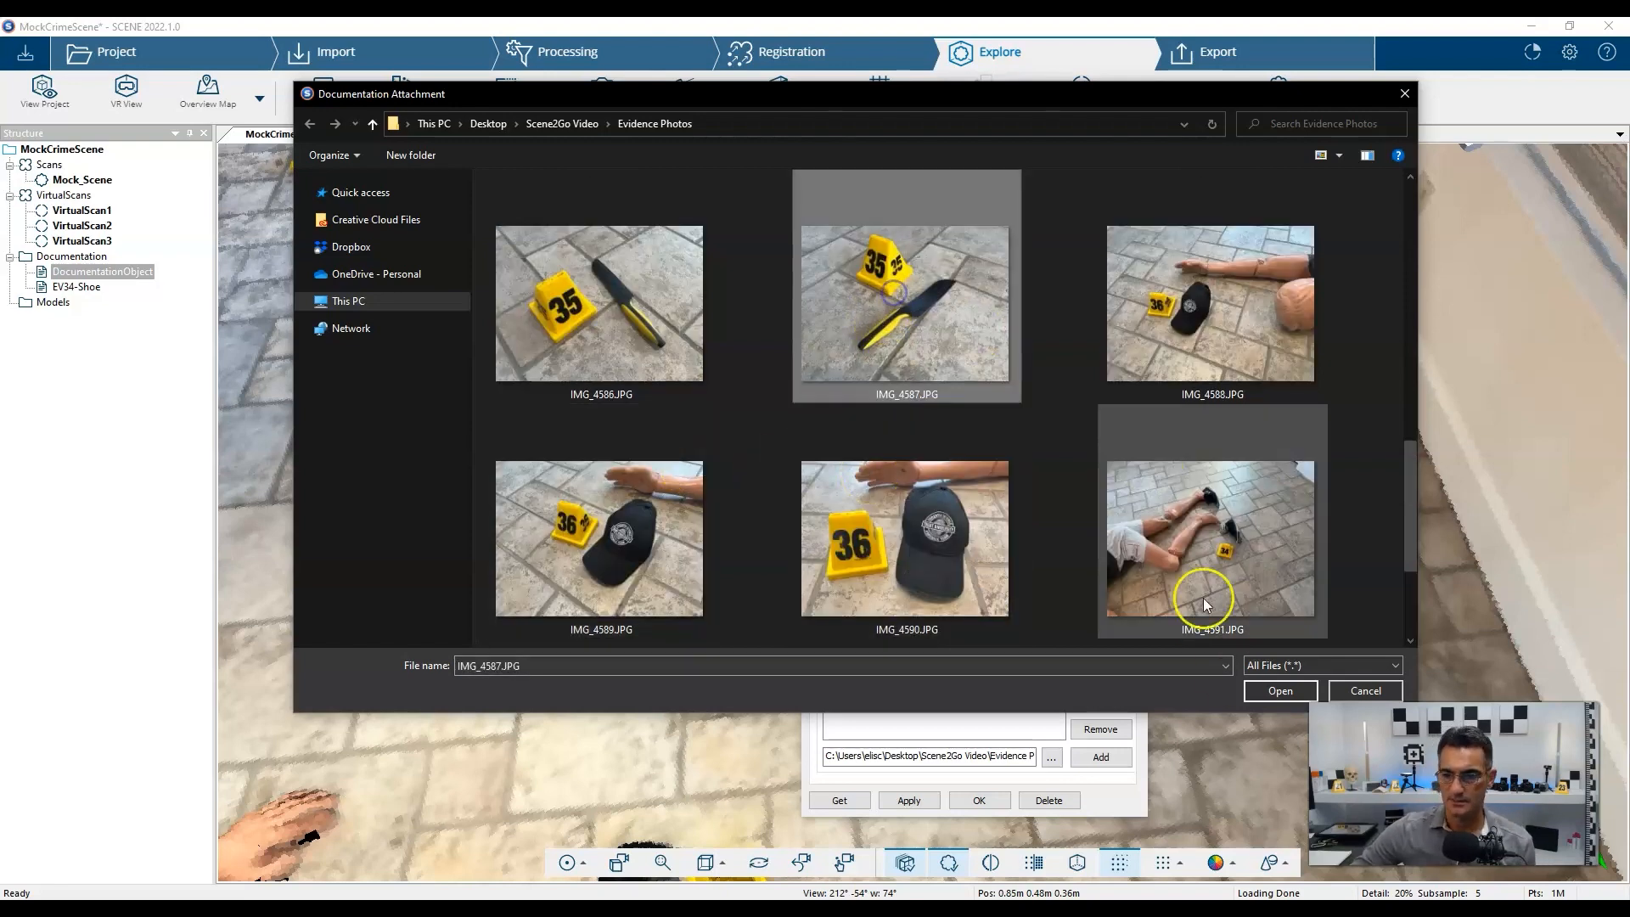
{"action": "left_click", "coordinate": [1266, 690]}
{"action": "left_click", "coordinate": [1102, 756]}
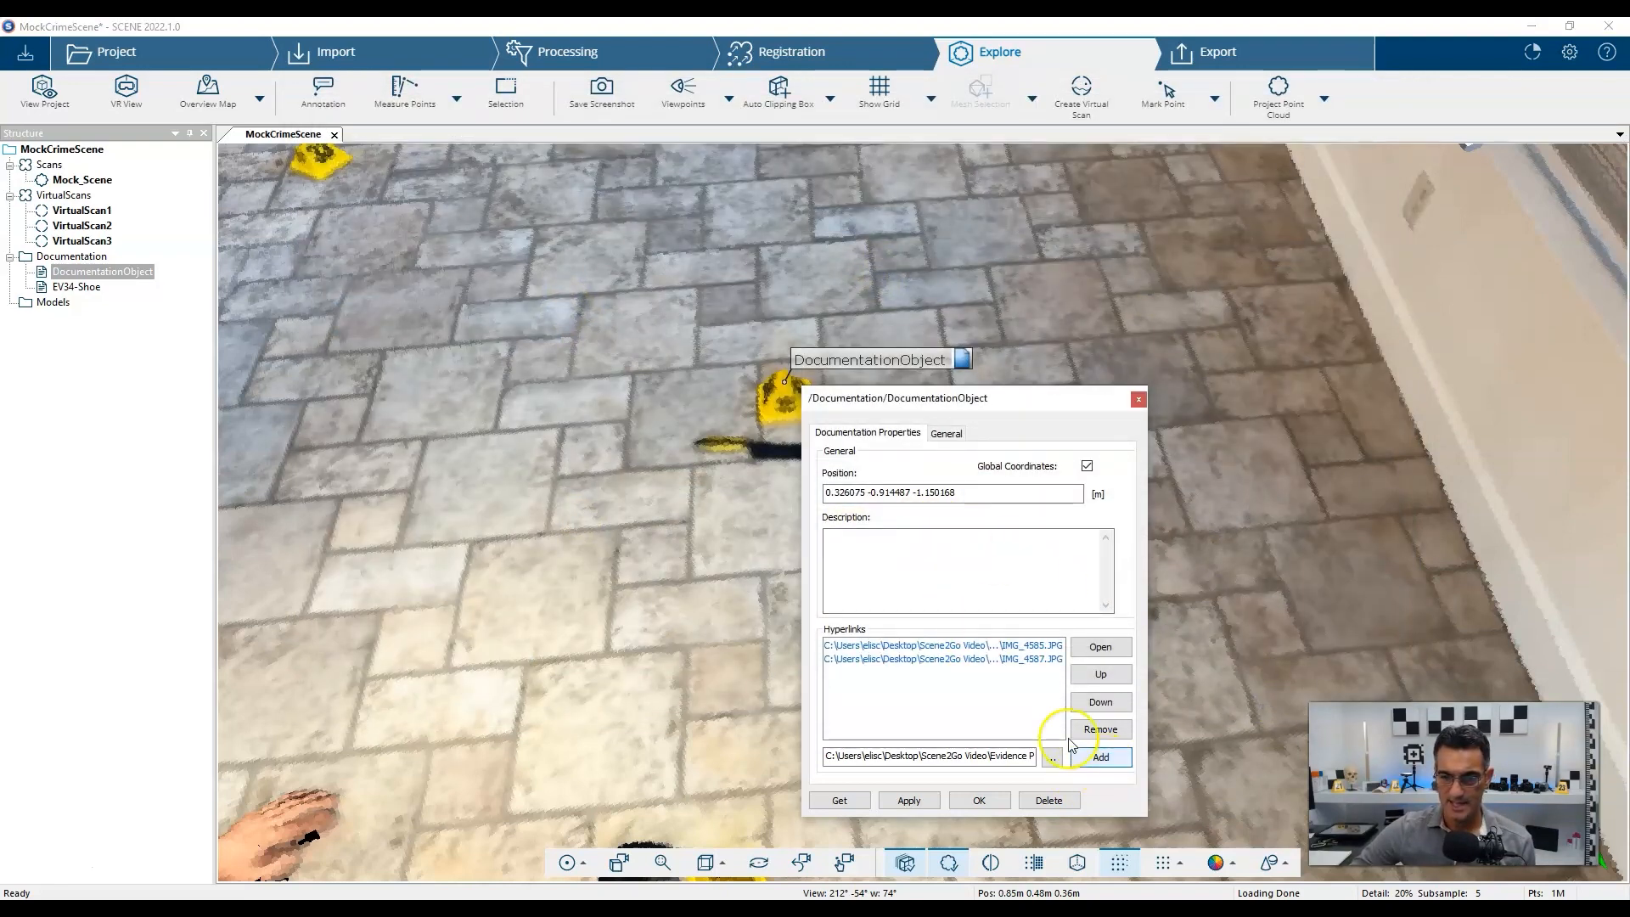
{"action": "left_click", "coordinate": [981, 800]}
{"action": "scroll", "coordinate": [735, 484], "scroll_direction": "up", "scroll_amount": 2}
Place a documentation note on evidence marker 31 named EV31-Cartridge_Case.
{"action": "scroll", "coordinate": [734, 478], "scroll_direction": "down", "scroll_amount": 2}
{"action": "right_click_drag", "start_coordinate": [694, 492], "coordinate": [1271, 588]}
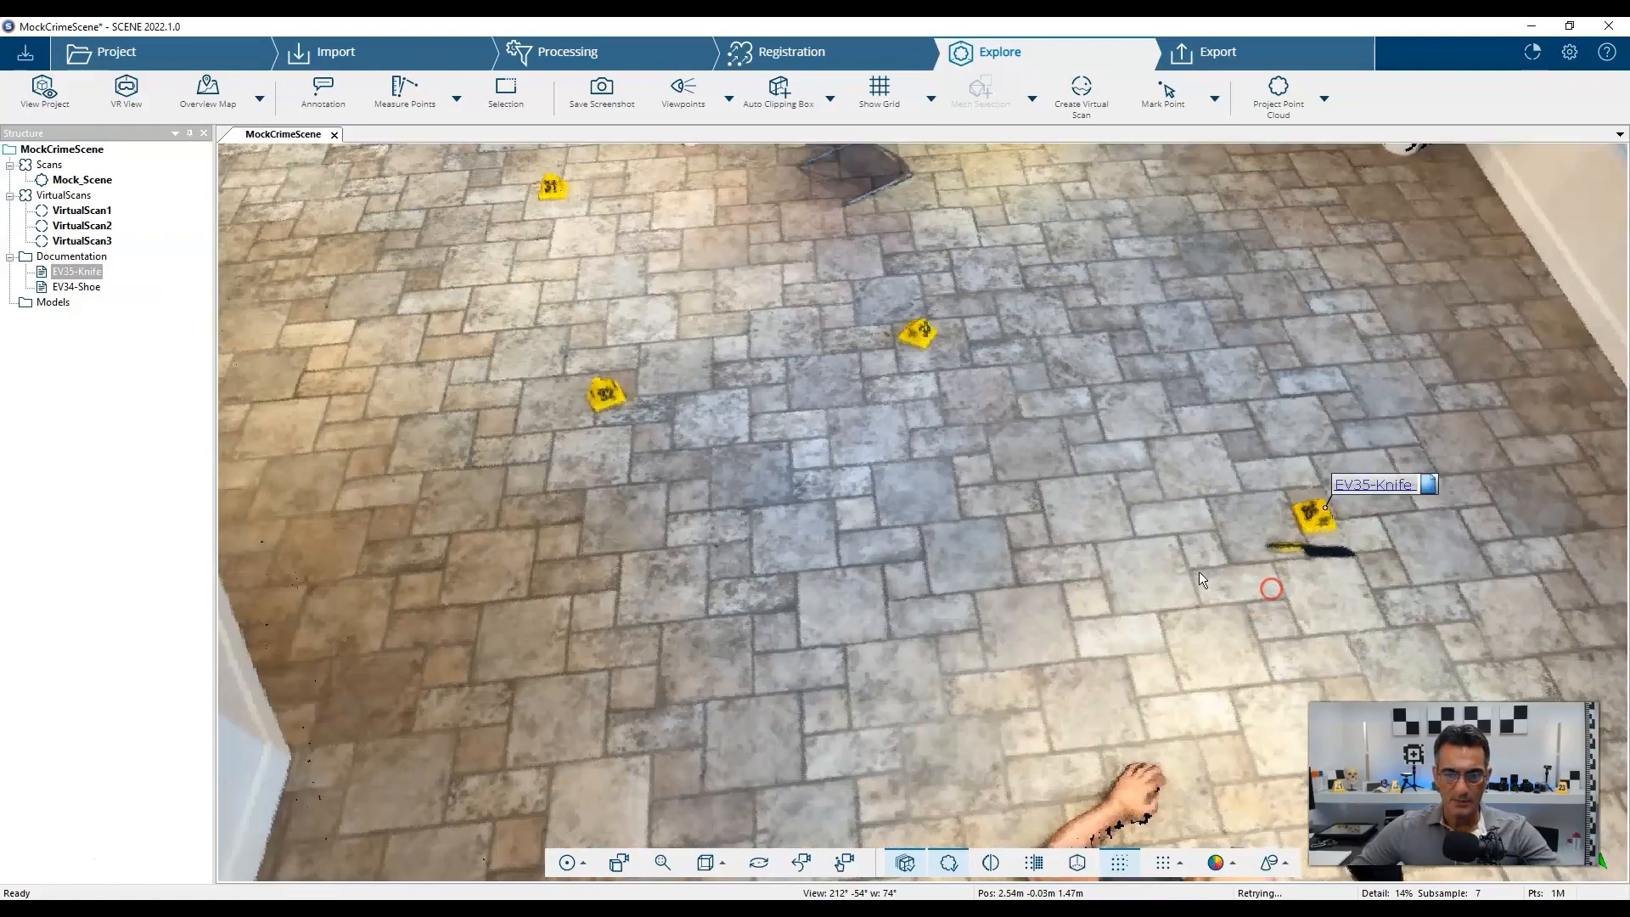
{"action": "scroll", "coordinate": [1081, 433], "scroll_direction": "down", "scroll_amount": 4}
{"action": "scroll", "coordinate": [710, 425], "scroll_direction": "up", "scroll_amount": 4}
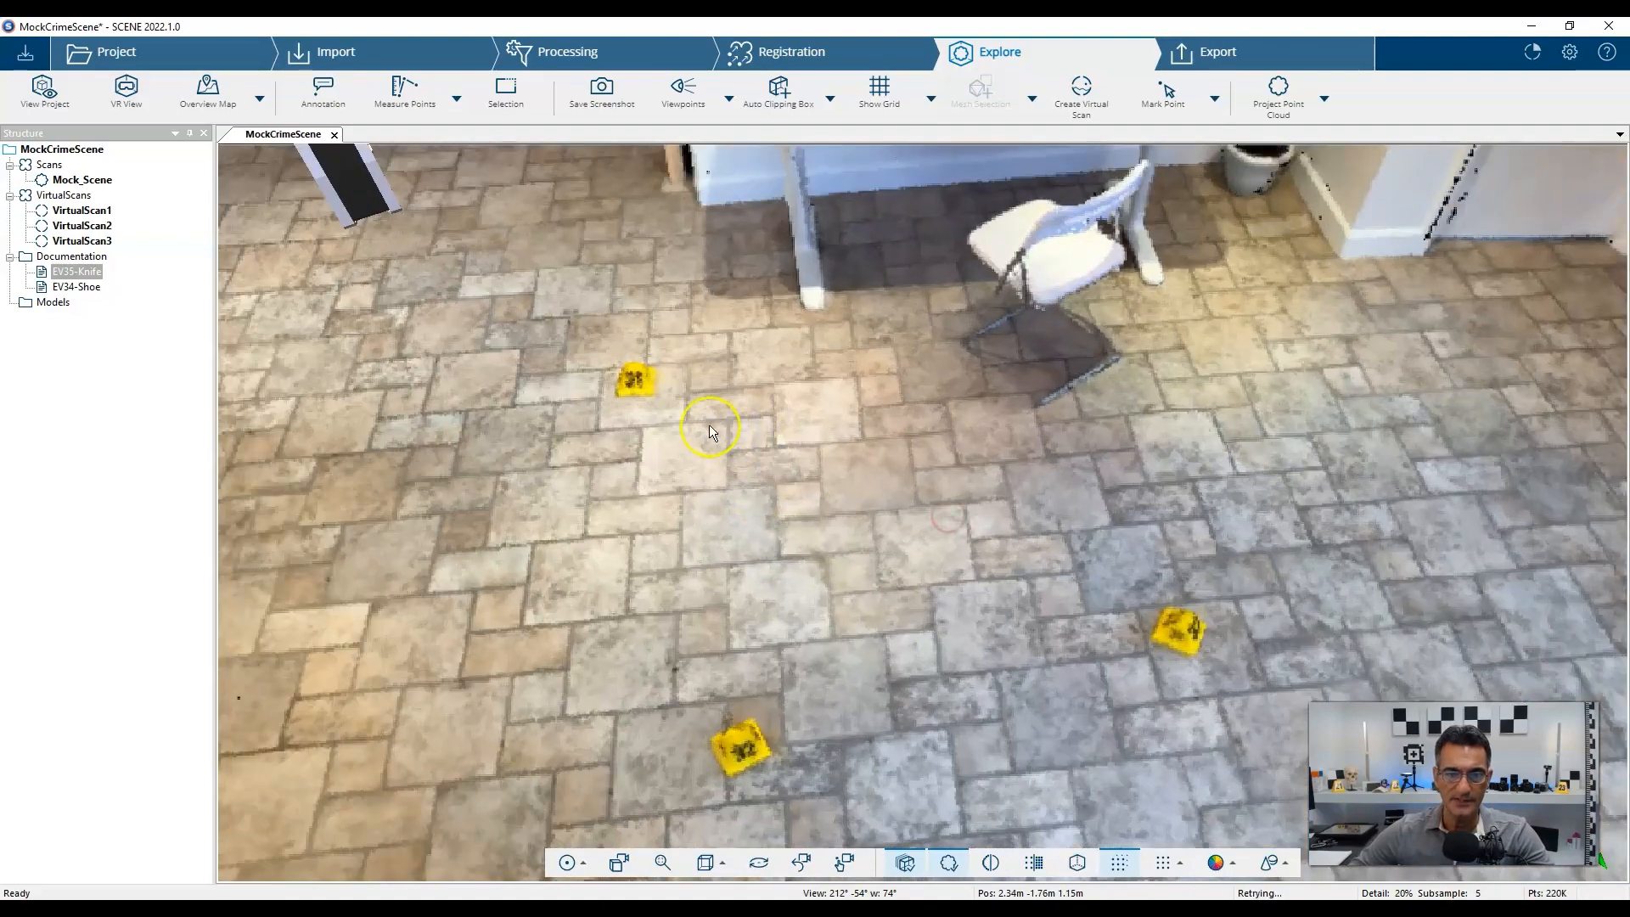
{"action": "scroll", "coordinate": [679, 380], "scroll_direction": "up", "scroll_amount": 2}
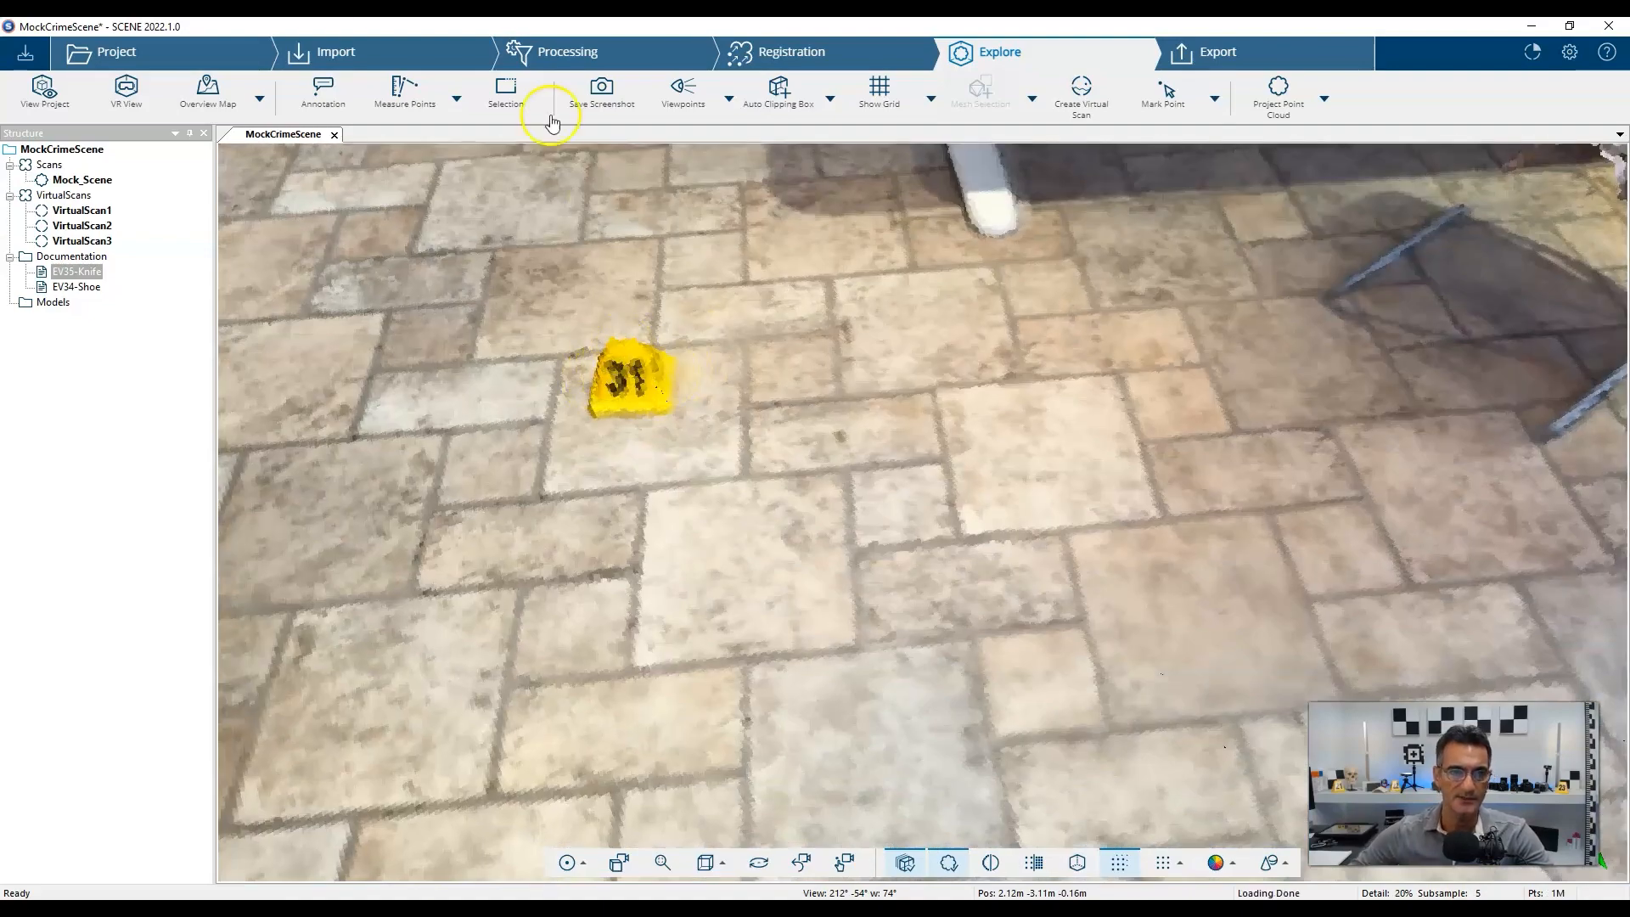
{"action": "left_click", "coordinate": [324, 98]}
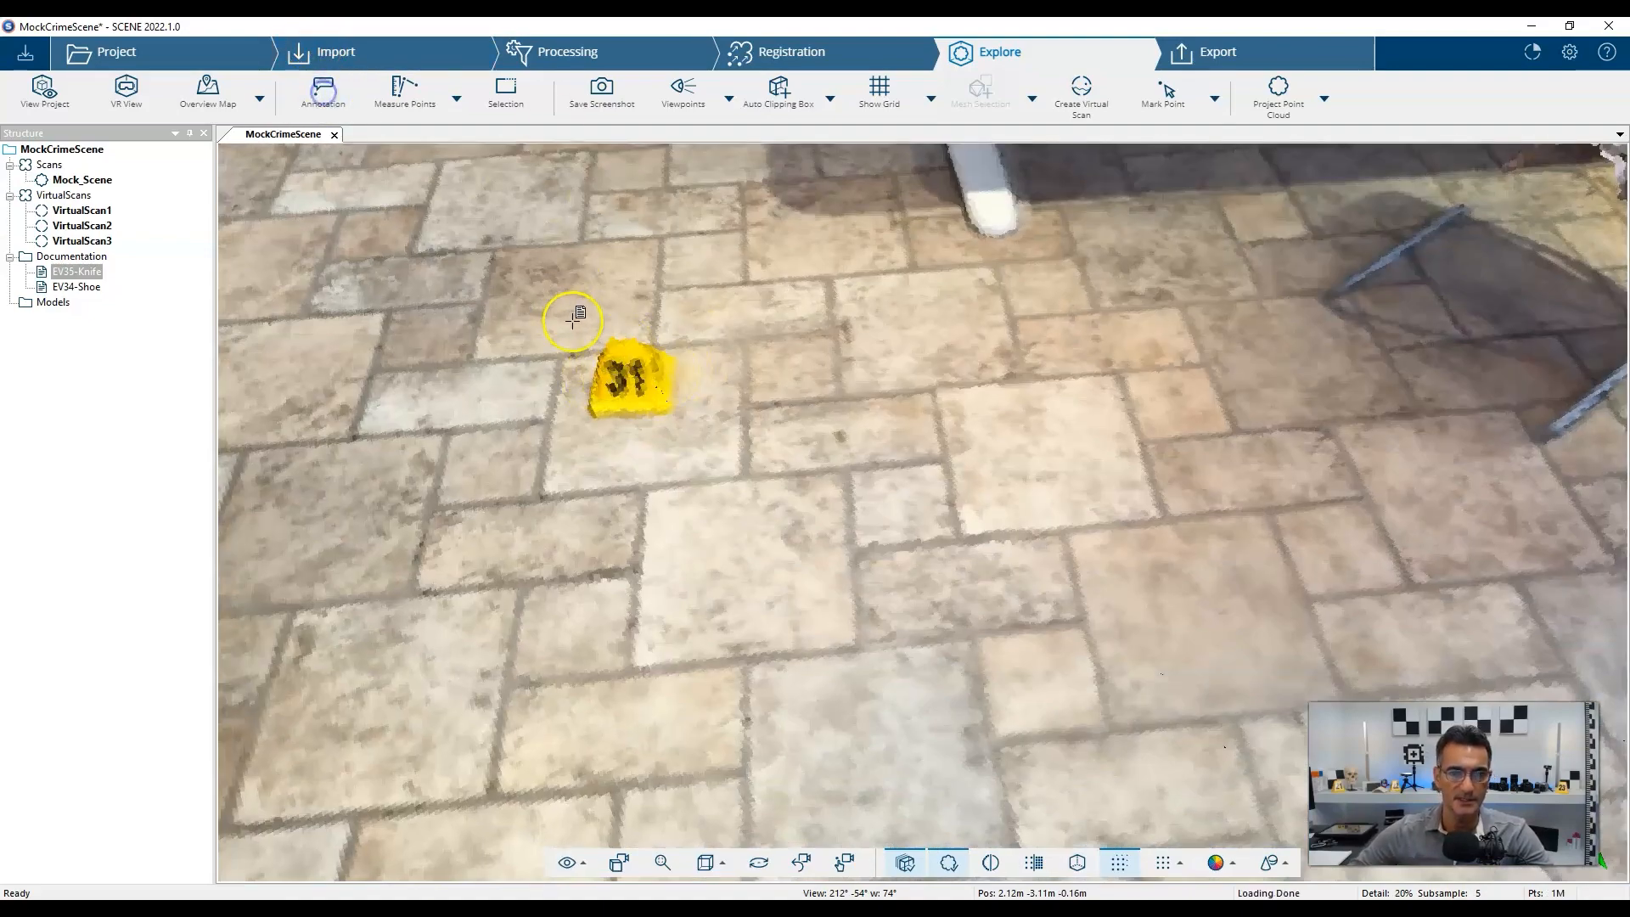
{"action": "left_click", "coordinate": [626, 342]}
{"action": "left_click", "coordinate": [788, 396]}
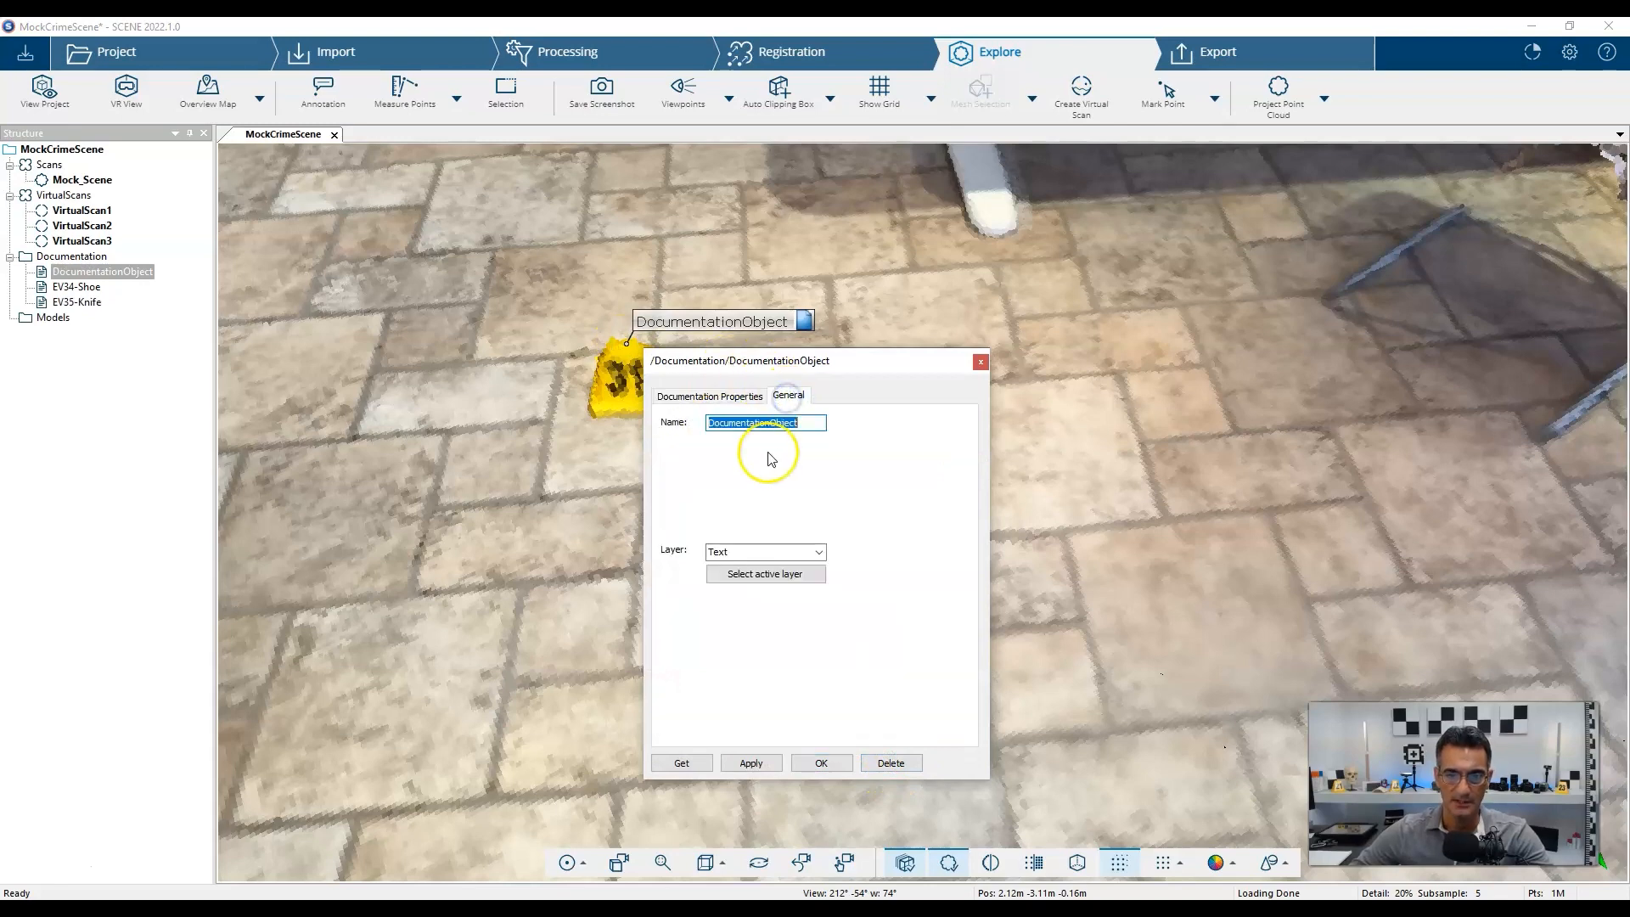
{"action": "type", "text": "EV31-Cartridge Case"}
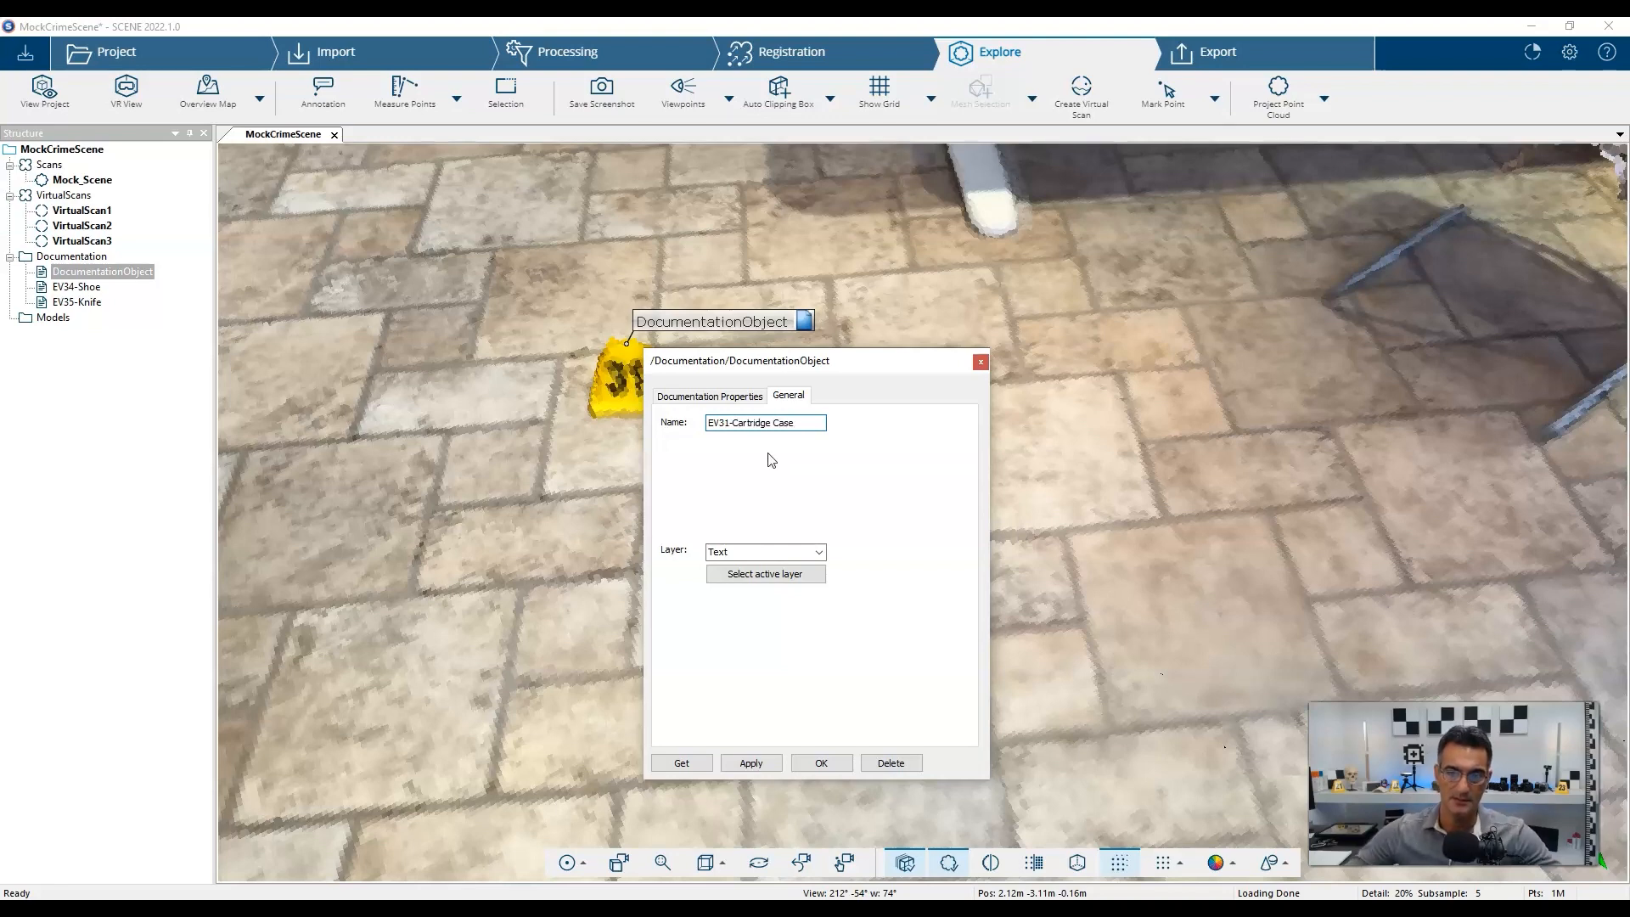
{"action": "left_click", "coordinate": [800, 423]}
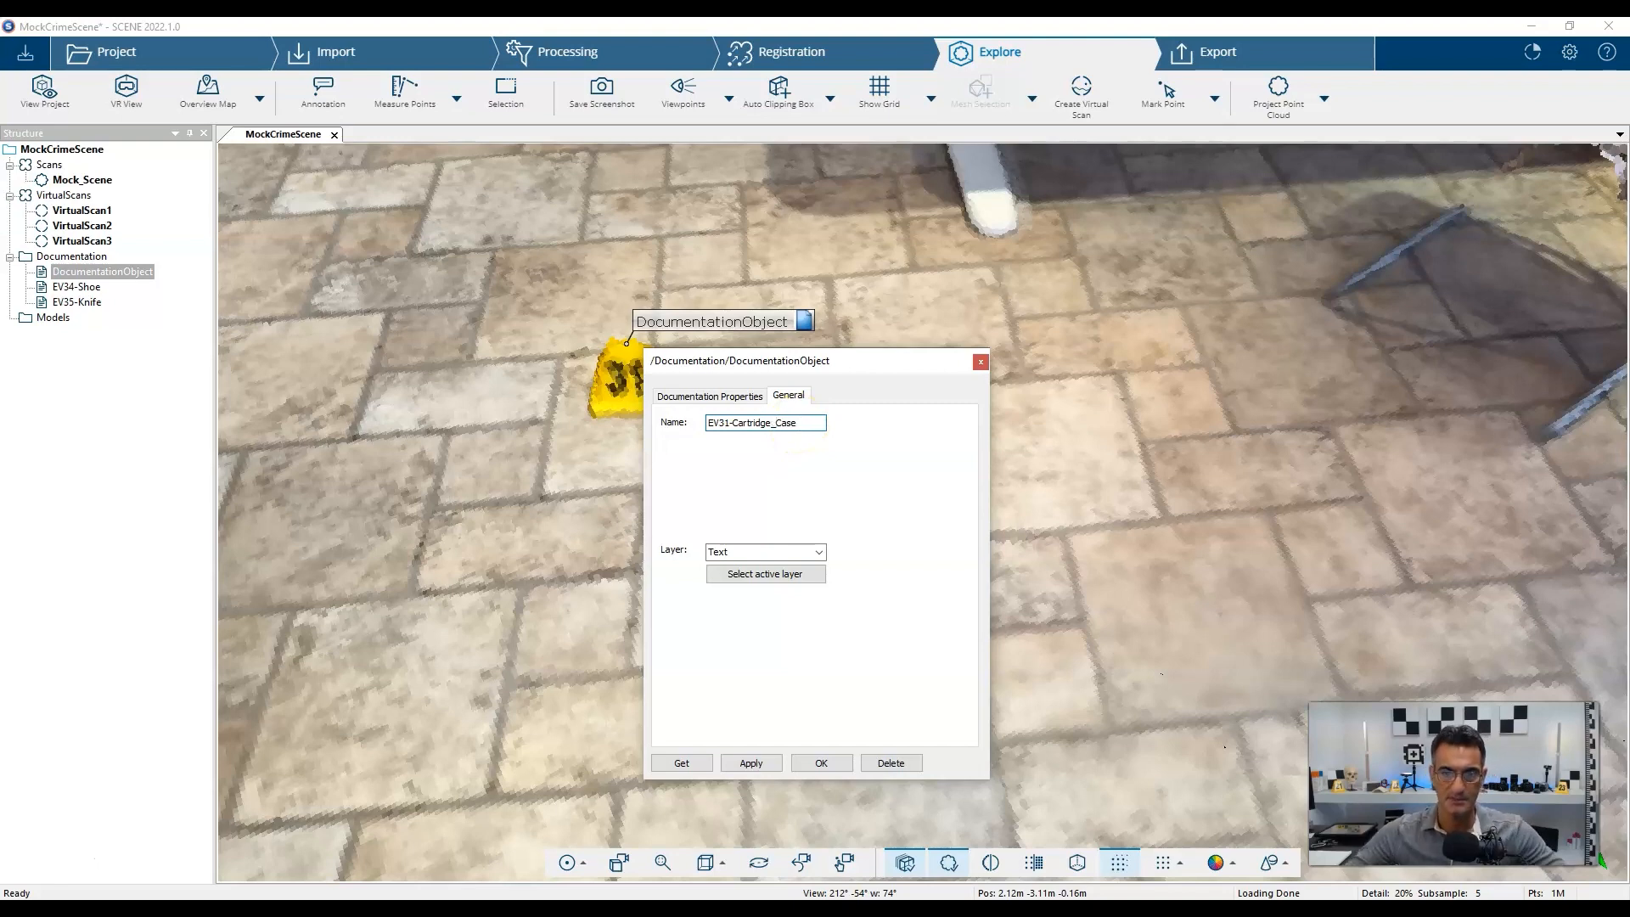
{"action": "left_click", "coordinate": [746, 396]}
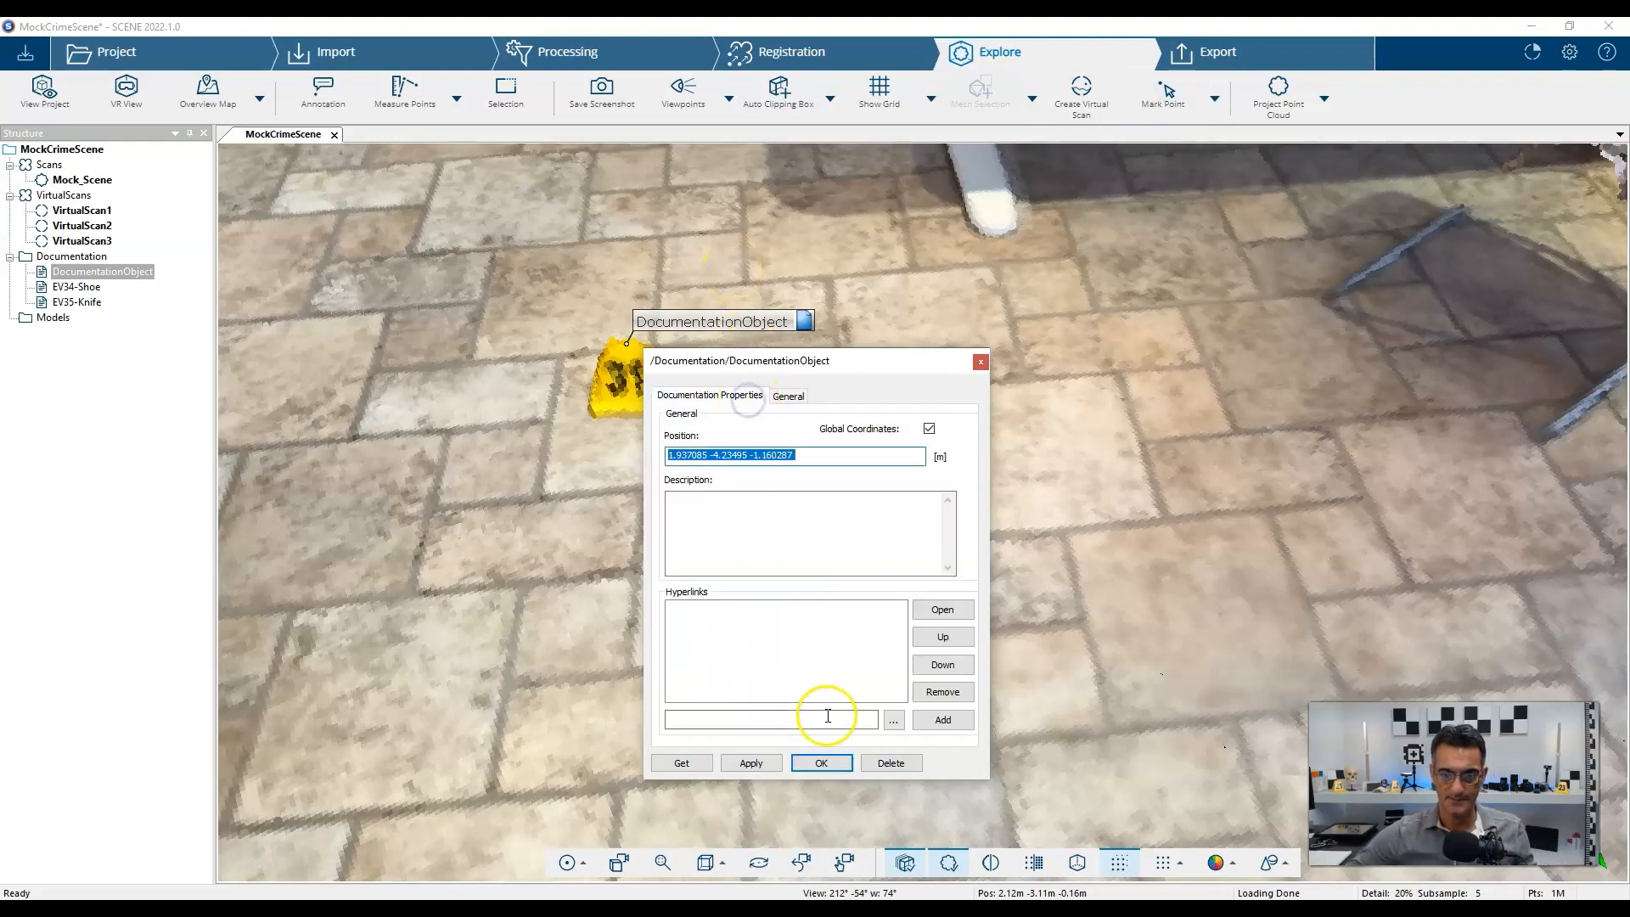
Link photos IMG_4574.JPG and IMG_4575.JPG to the note and close it.
{"action": "left_click", "coordinate": [893, 720]}
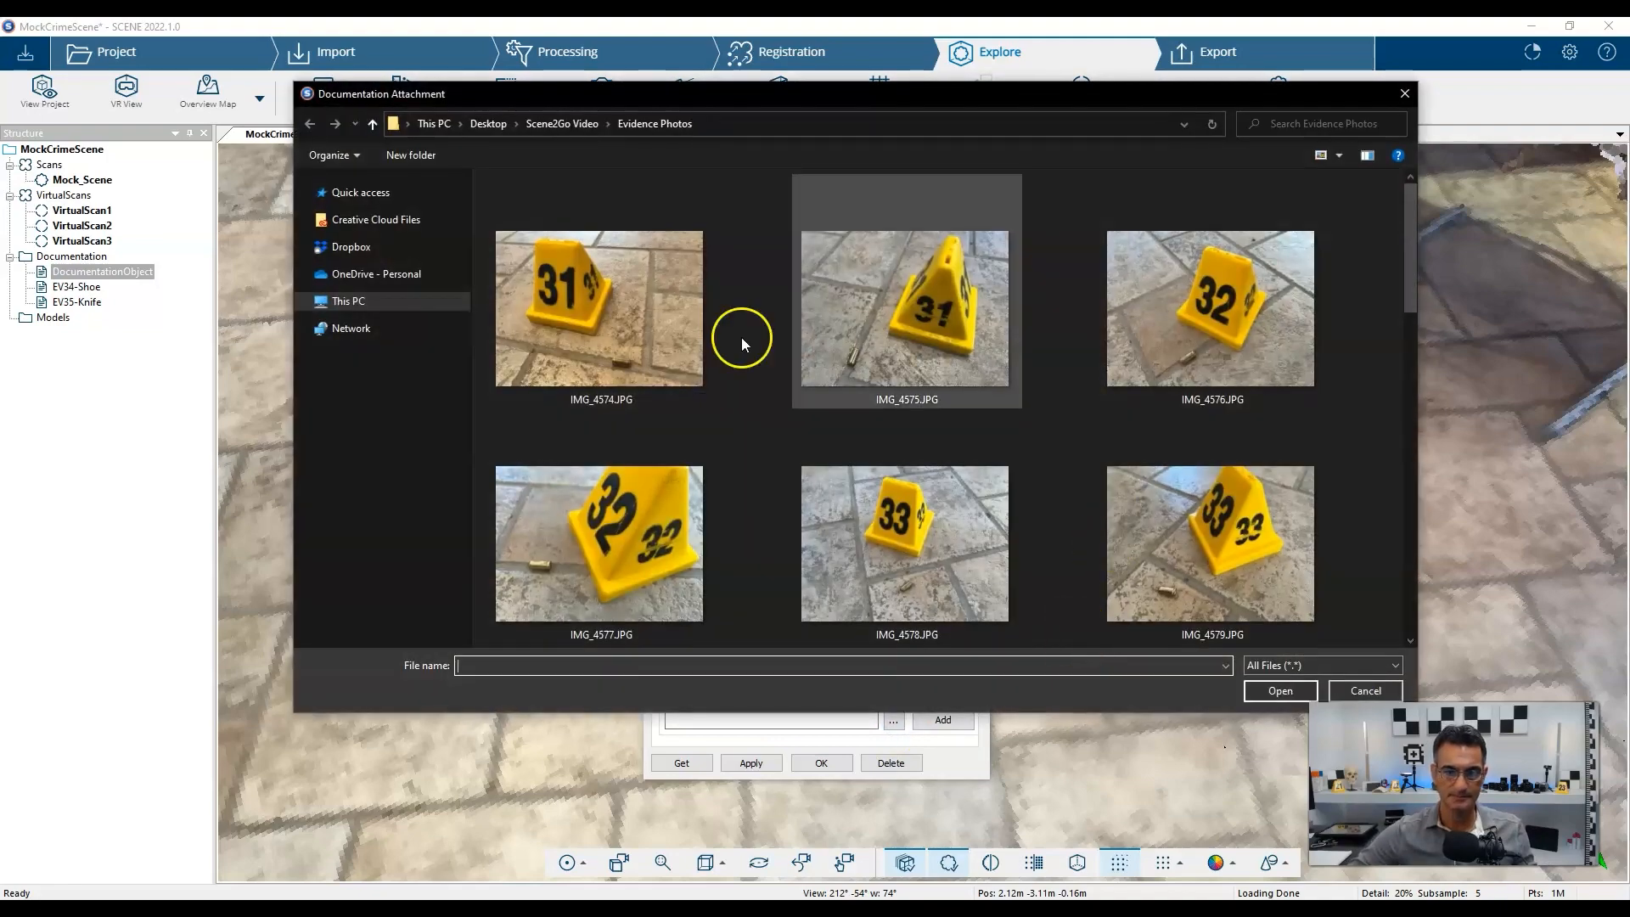
{"action": "left_click", "coordinate": [600, 309]}
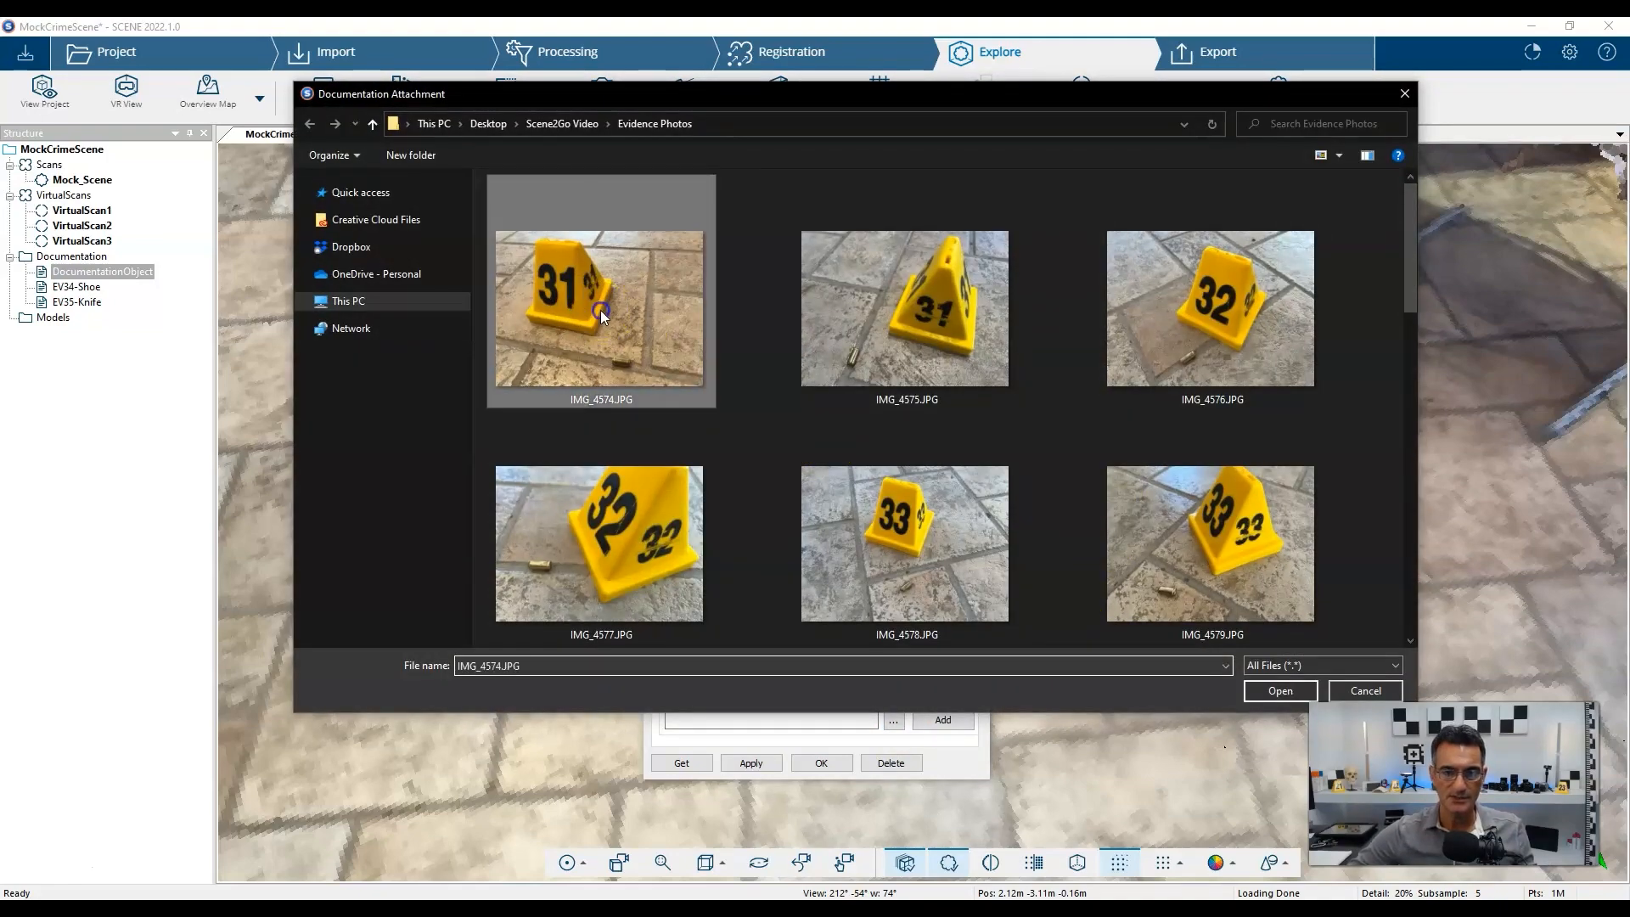
{"action": "left_click", "coordinate": [1280, 690]}
{"action": "left_click", "coordinate": [940, 720]}
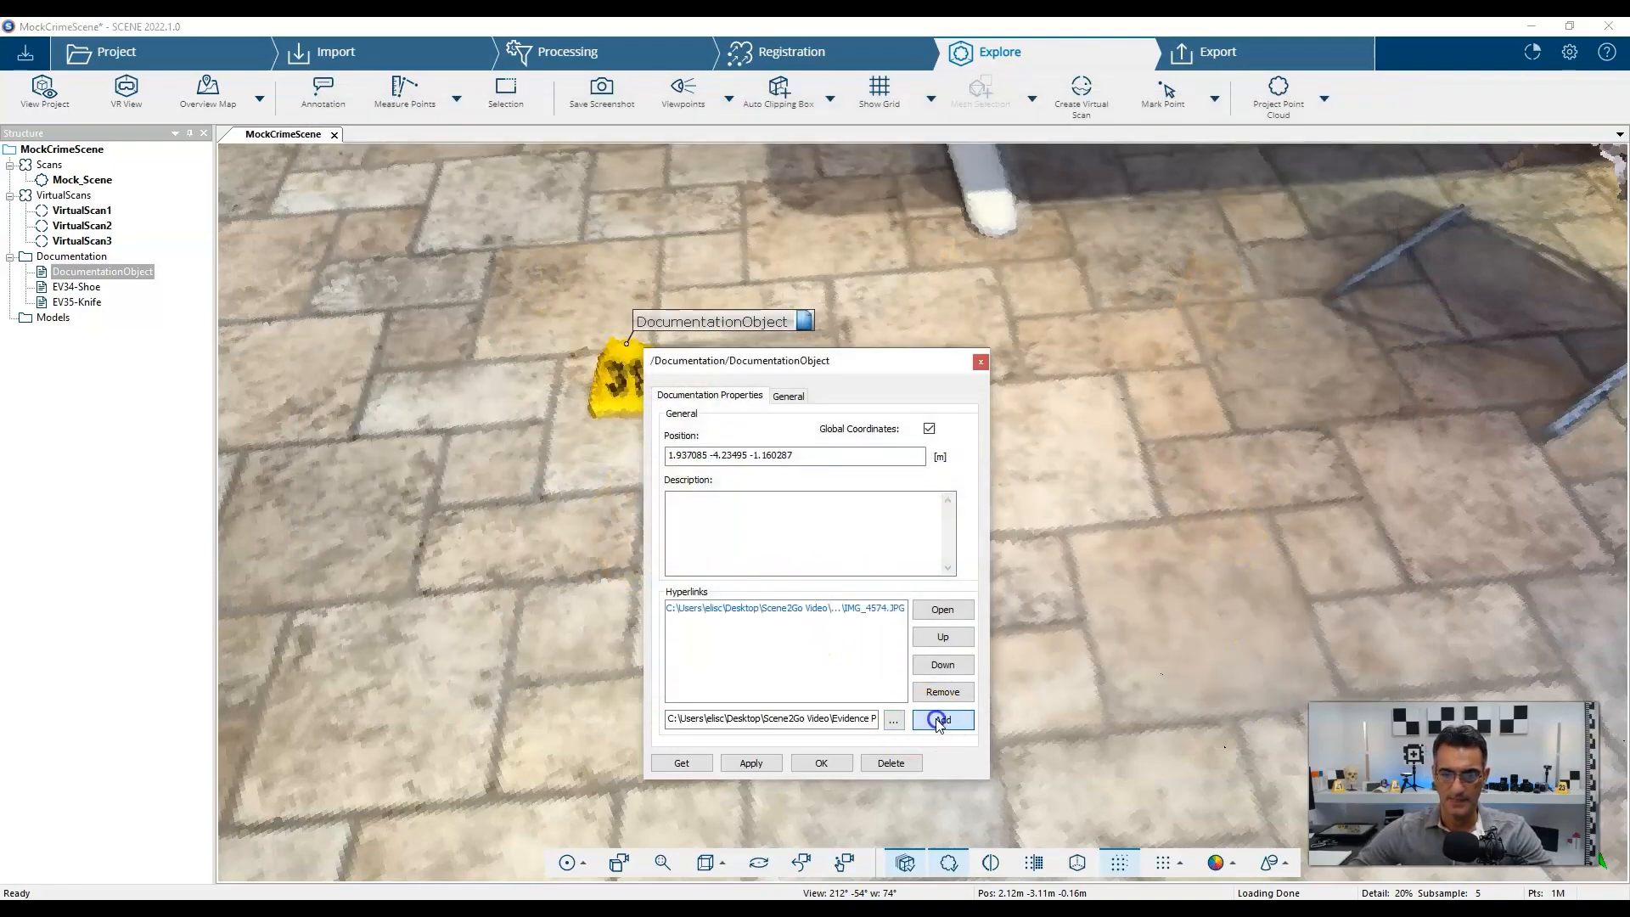
{"action": "left_click", "coordinate": [894, 720]}
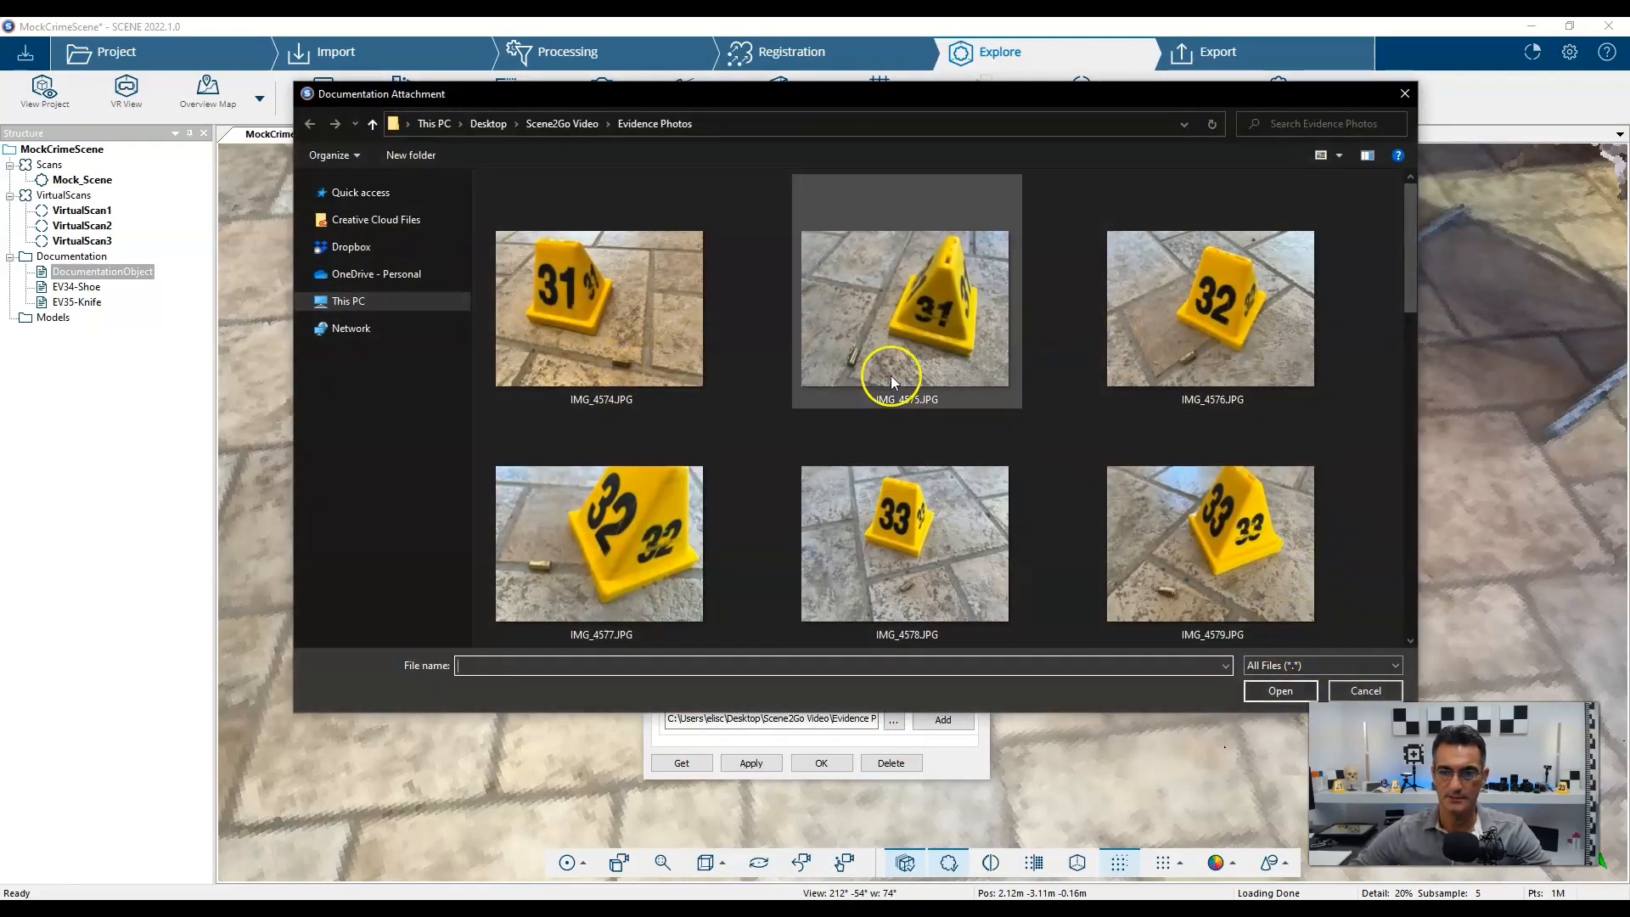
{"action": "double_click", "coordinate": [896, 348]}
{"action": "left_click", "coordinate": [955, 720]}
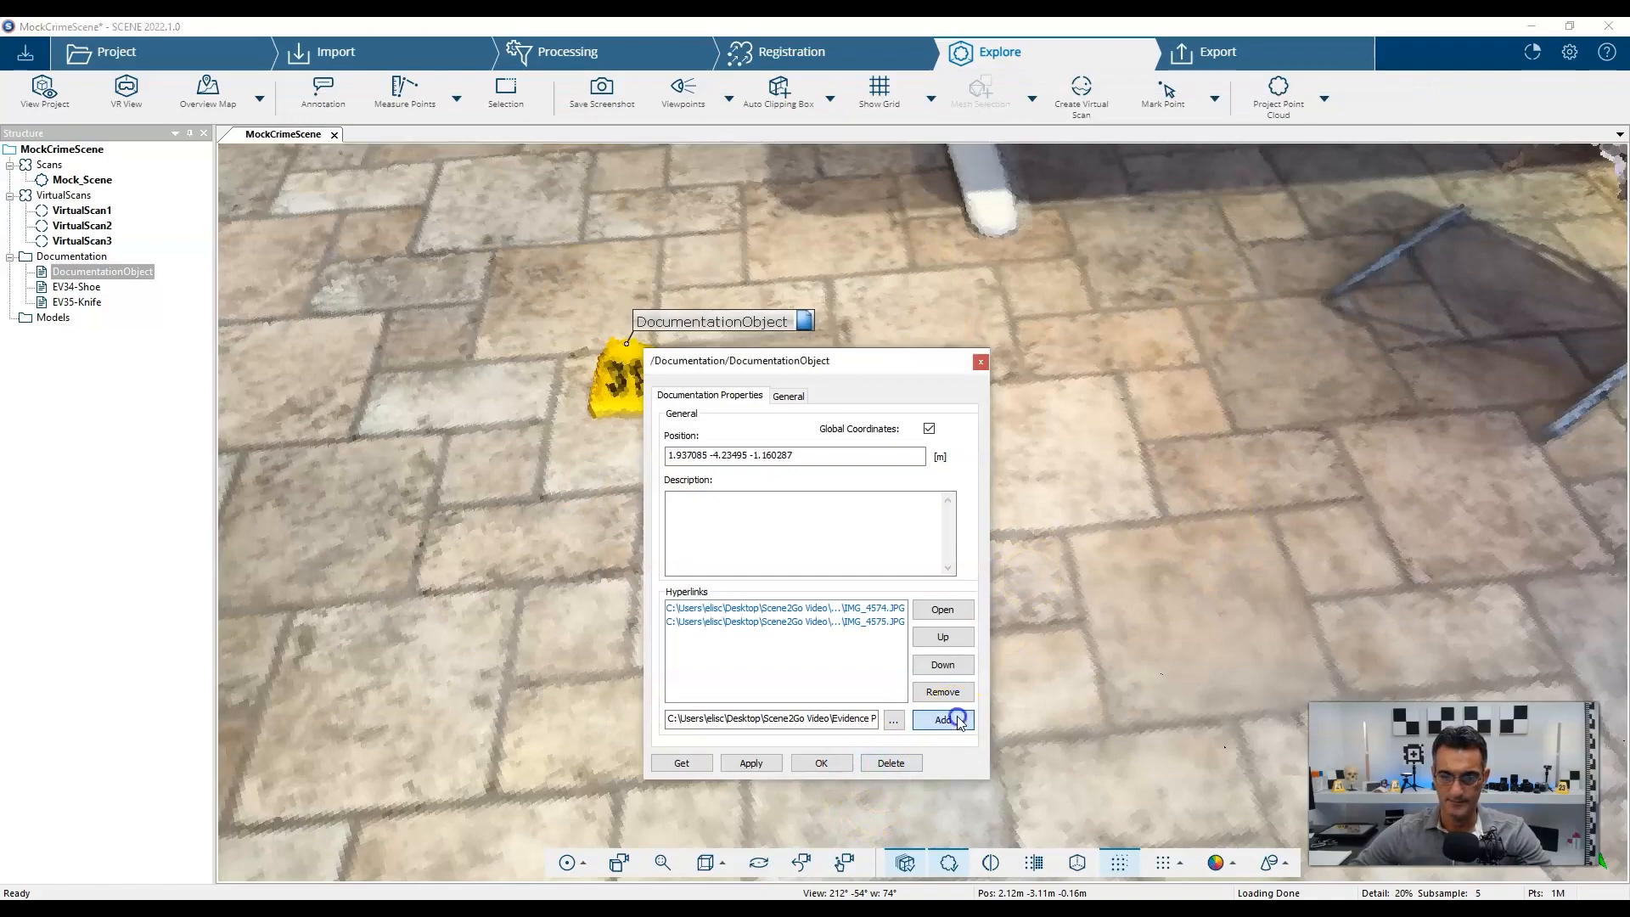
{"action": "left_click", "coordinate": [827, 764]}
{"action": "scroll", "coordinate": [979, 483], "scroll_direction": "down", "scroll_amount": 8}
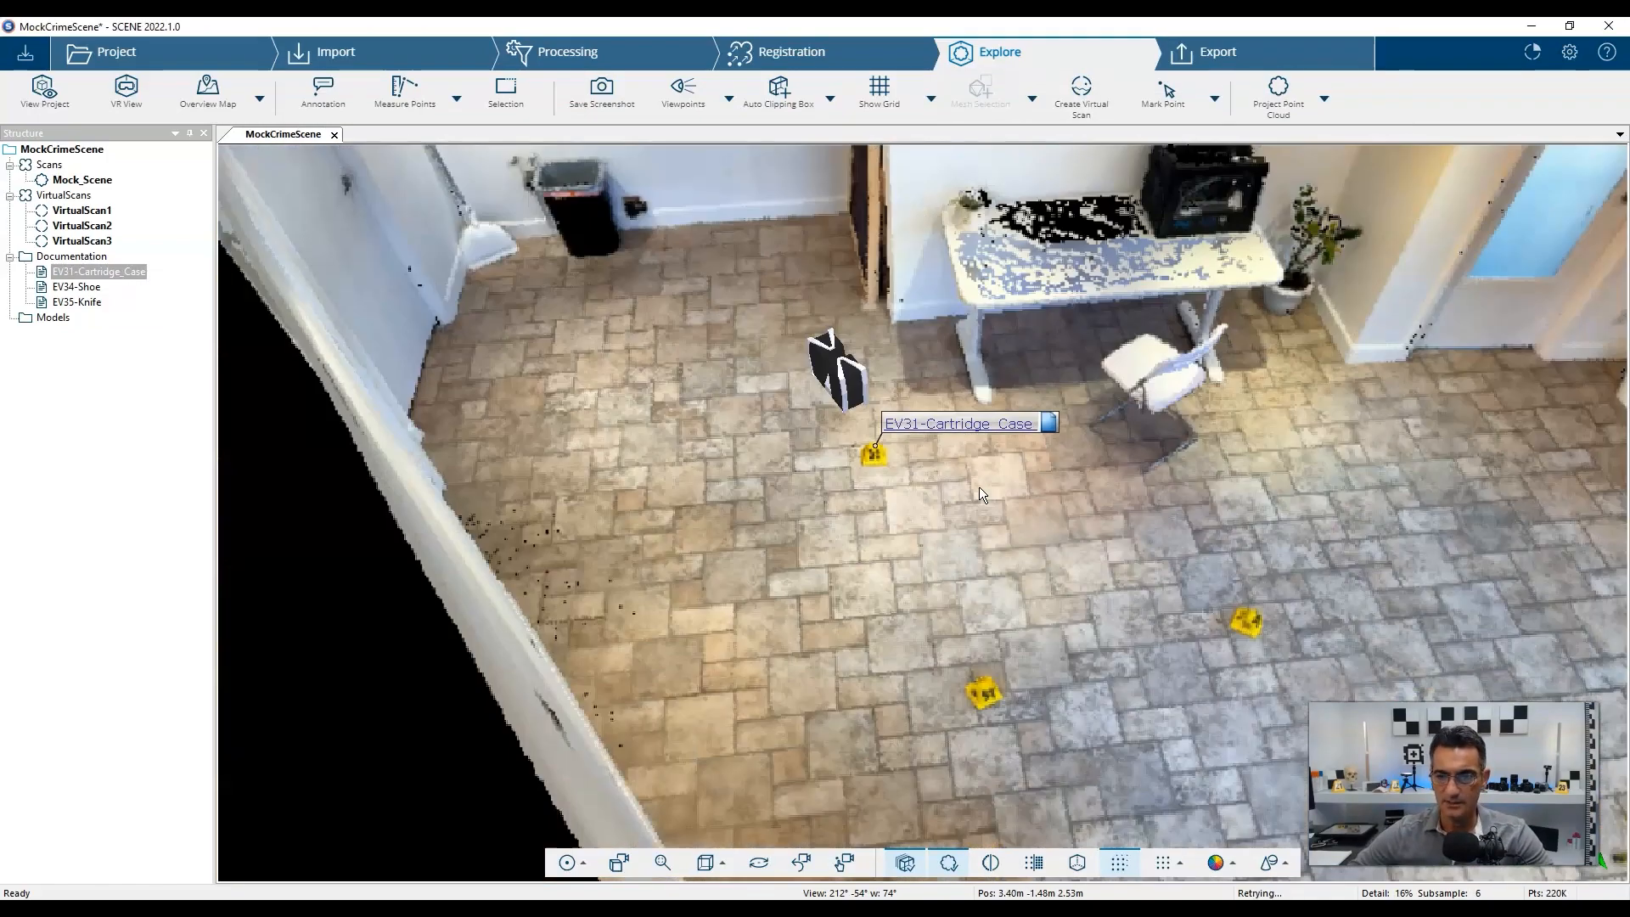
Orbit, pan and zoom to frame the room, body and evidence markers from overhead.
{"action": "mouse_move", "coordinate": [875, 649]}
{"action": "left_mouse_down"}
{"action": "mouse_move", "coordinate": [956, 677]}
{"action": "mouse_move", "coordinate": [992, 823]}
{"action": "mouse_move", "coordinate": [1062, 690]}
{"action": "mouse_move", "coordinate": [1129, 629]}
{"action": "left_mouse_up"}
{"action": "scroll", "coordinate": [1323, 461], "scroll_direction": "up", "scroll_amount": 5}
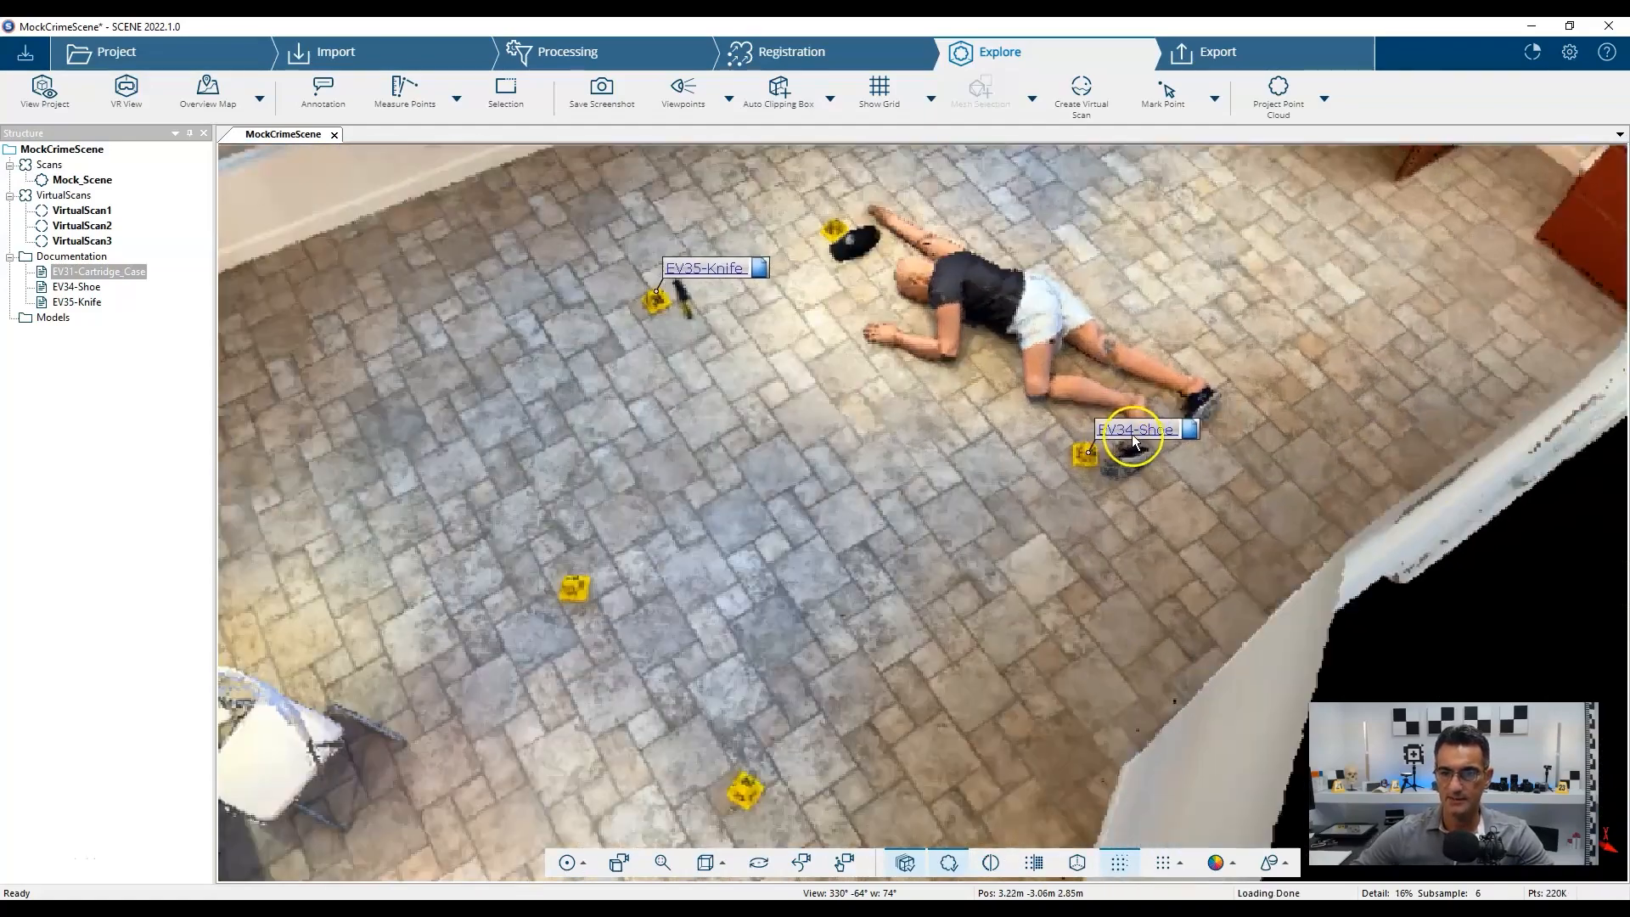
{"action": "right_click_drag", "start_coordinate": [780, 515], "coordinate": [894, 484]}
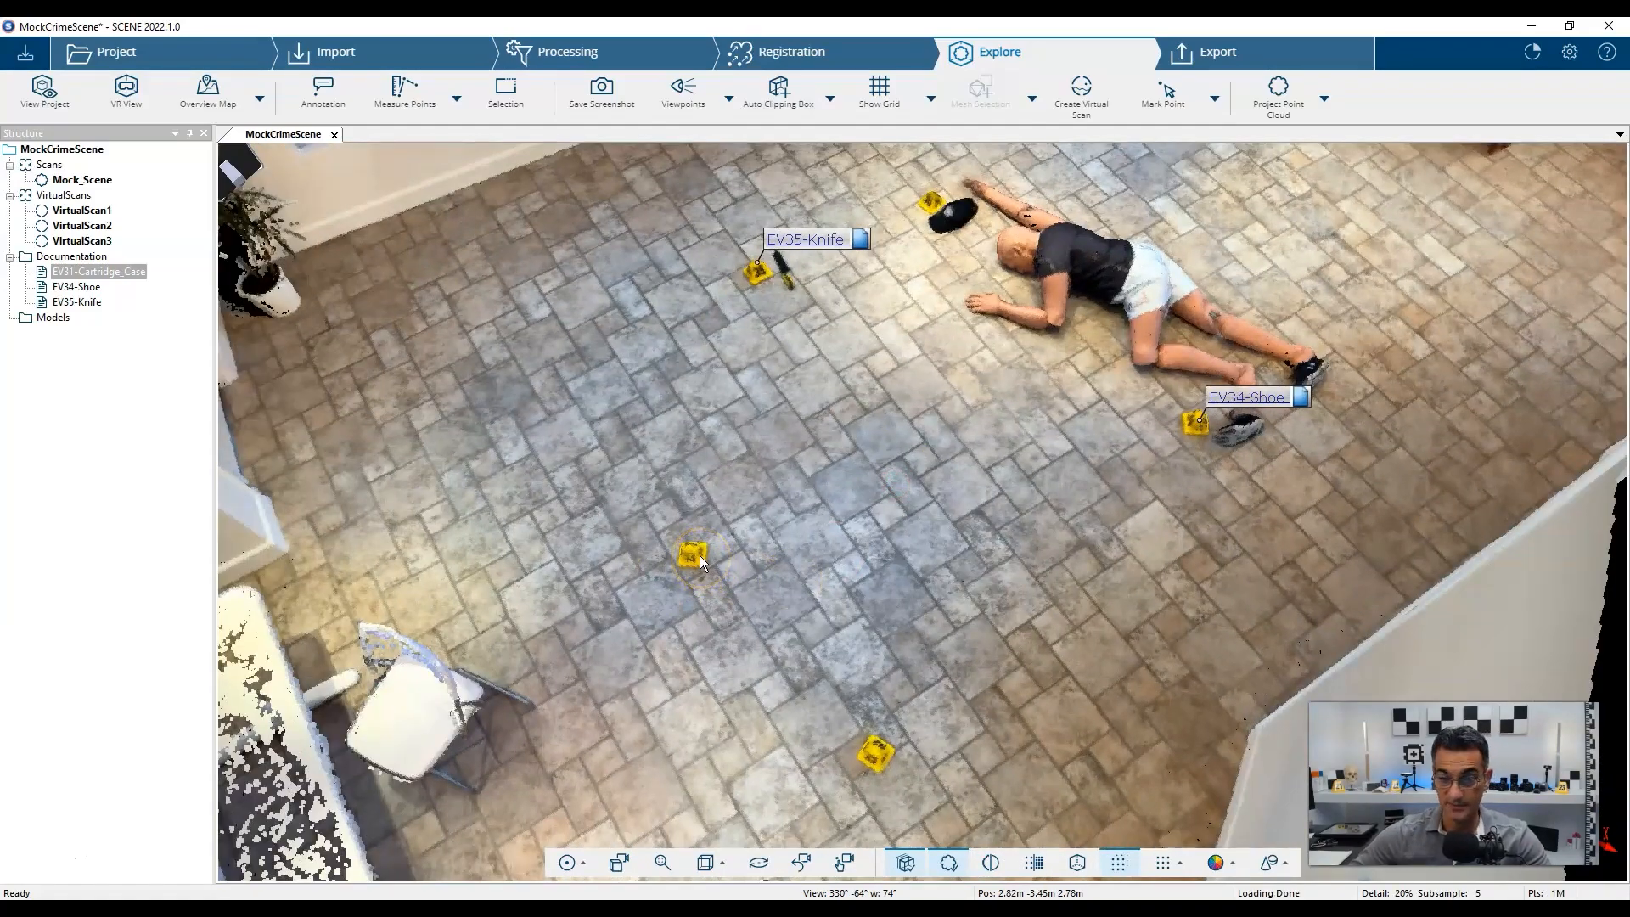
{"action": "left_click_drag", "start_coordinate": [984, 443], "coordinate": [989, 471]}
{"action": "right_click_drag", "start_coordinate": [1023, 662], "coordinate": [947, 661]}
{"action": "left_click_drag", "start_coordinate": [1163, 661], "coordinate": [825, 420]}
{"action": "right_click_drag", "start_coordinate": [939, 575], "coordinate": [971, 564]}
{"action": "left_click_drag", "start_coordinate": [906, 541], "coordinate": [912, 591]}
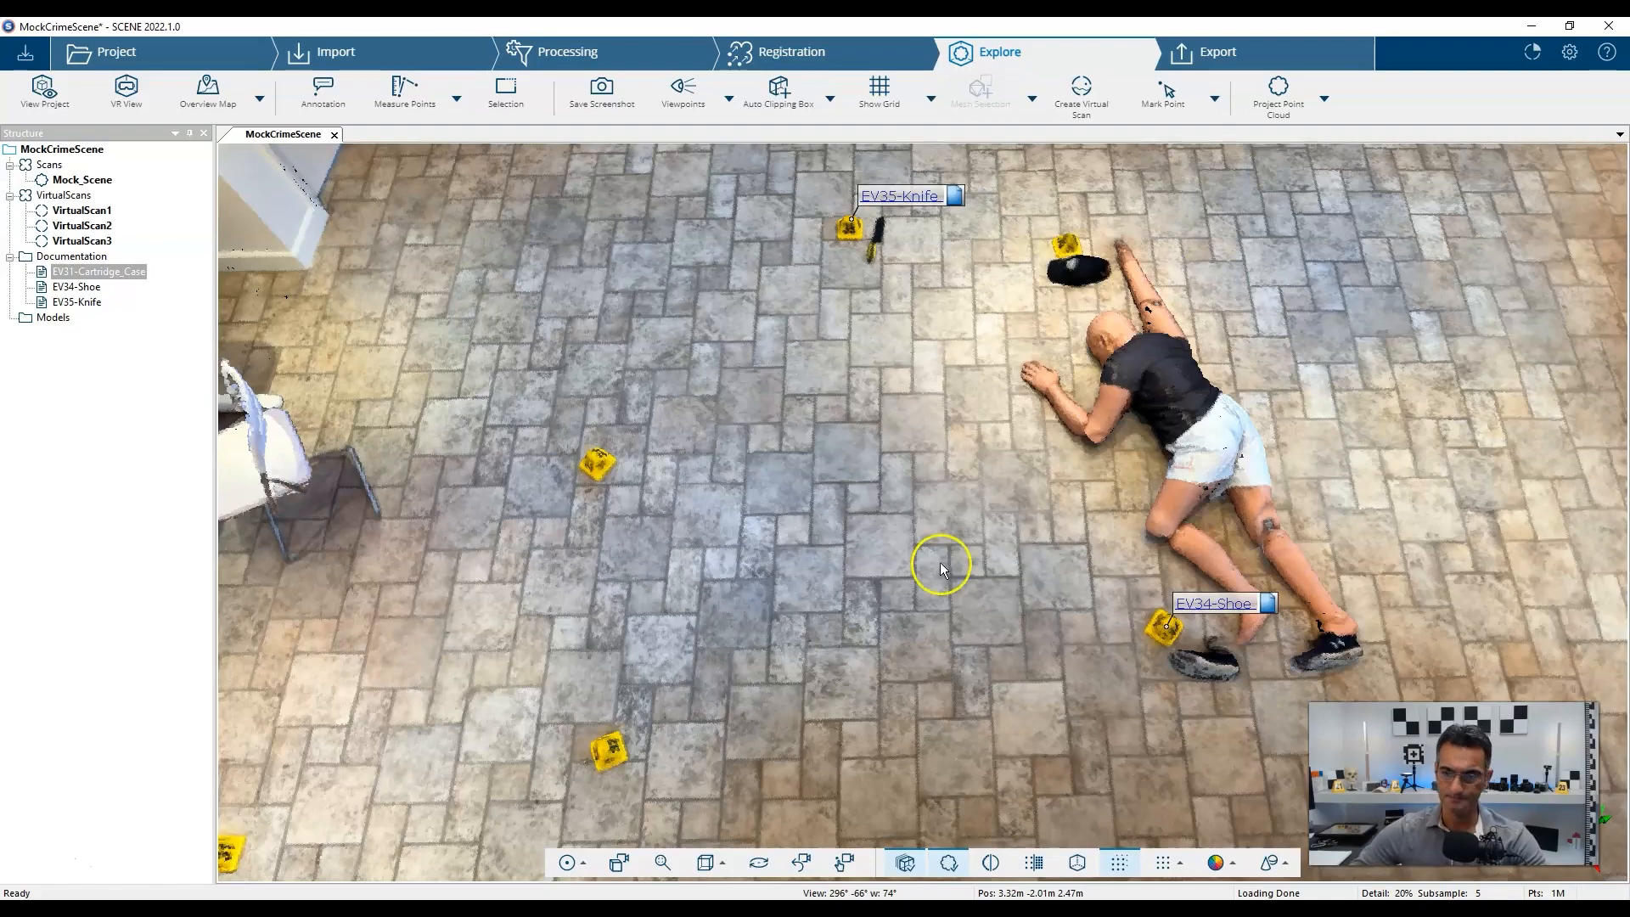
{"action": "scroll", "coordinate": [1032, 421], "scroll_direction": "down", "scroll_amount": 3}
{"action": "right_click_drag", "start_coordinate": [1087, 539], "coordinate": [1215, 520]}
{"action": "left_click_drag", "start_coordinate": [750, 442], "coordinate": [922, 623]}
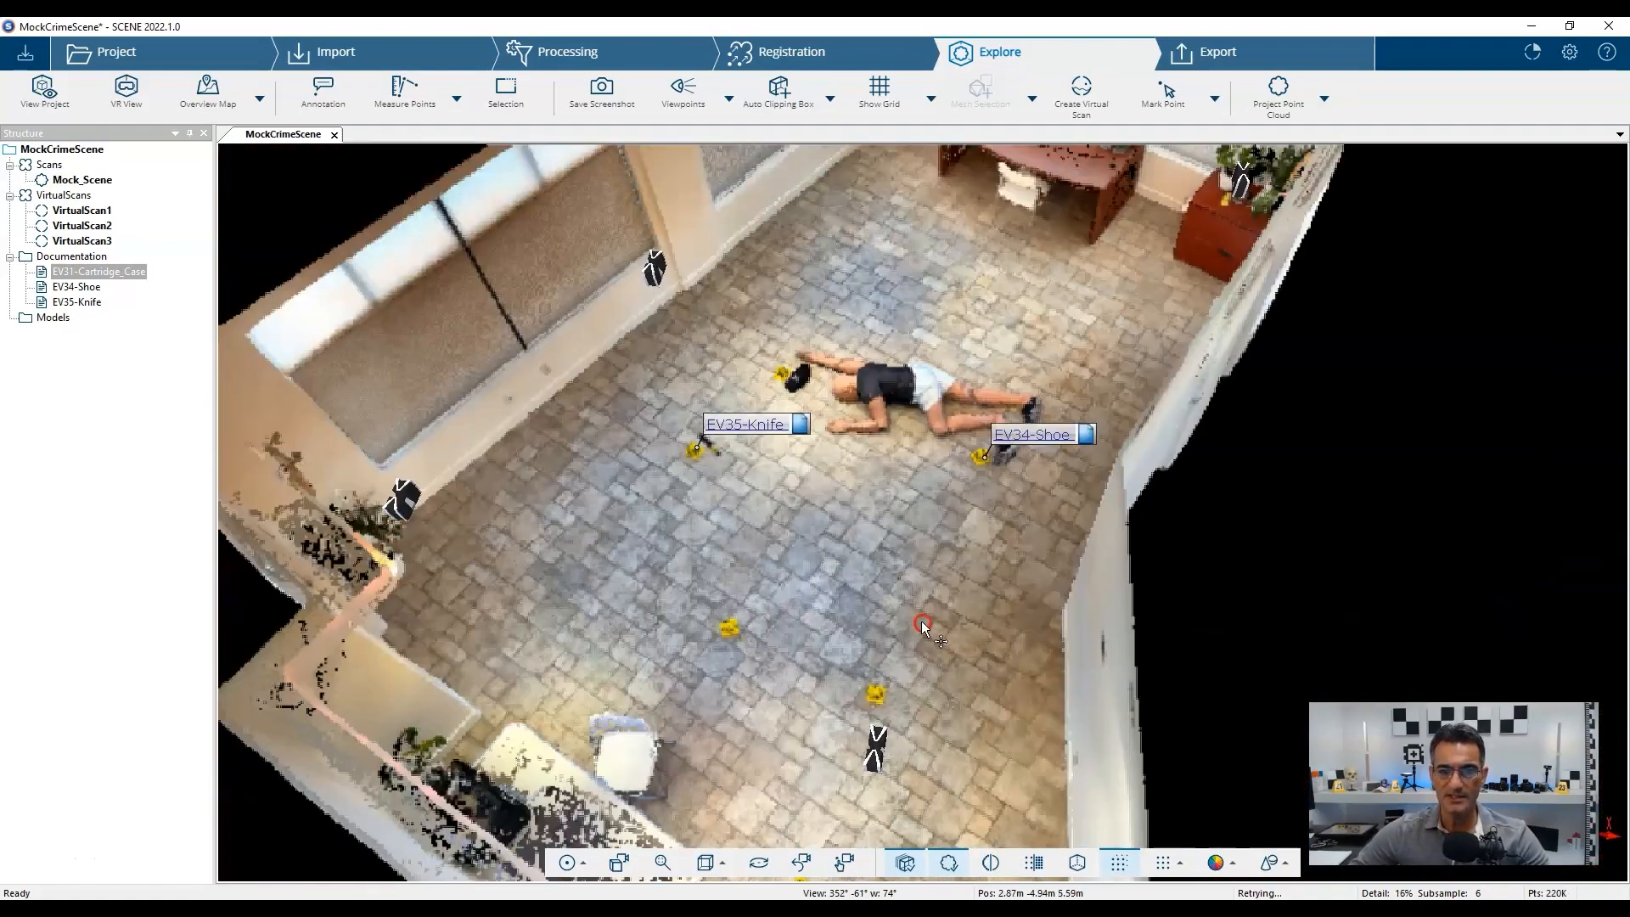
{"action": "scroll", "coordinate": [852, 475], "scroll_direction": "up", "scroll_amount": 3}
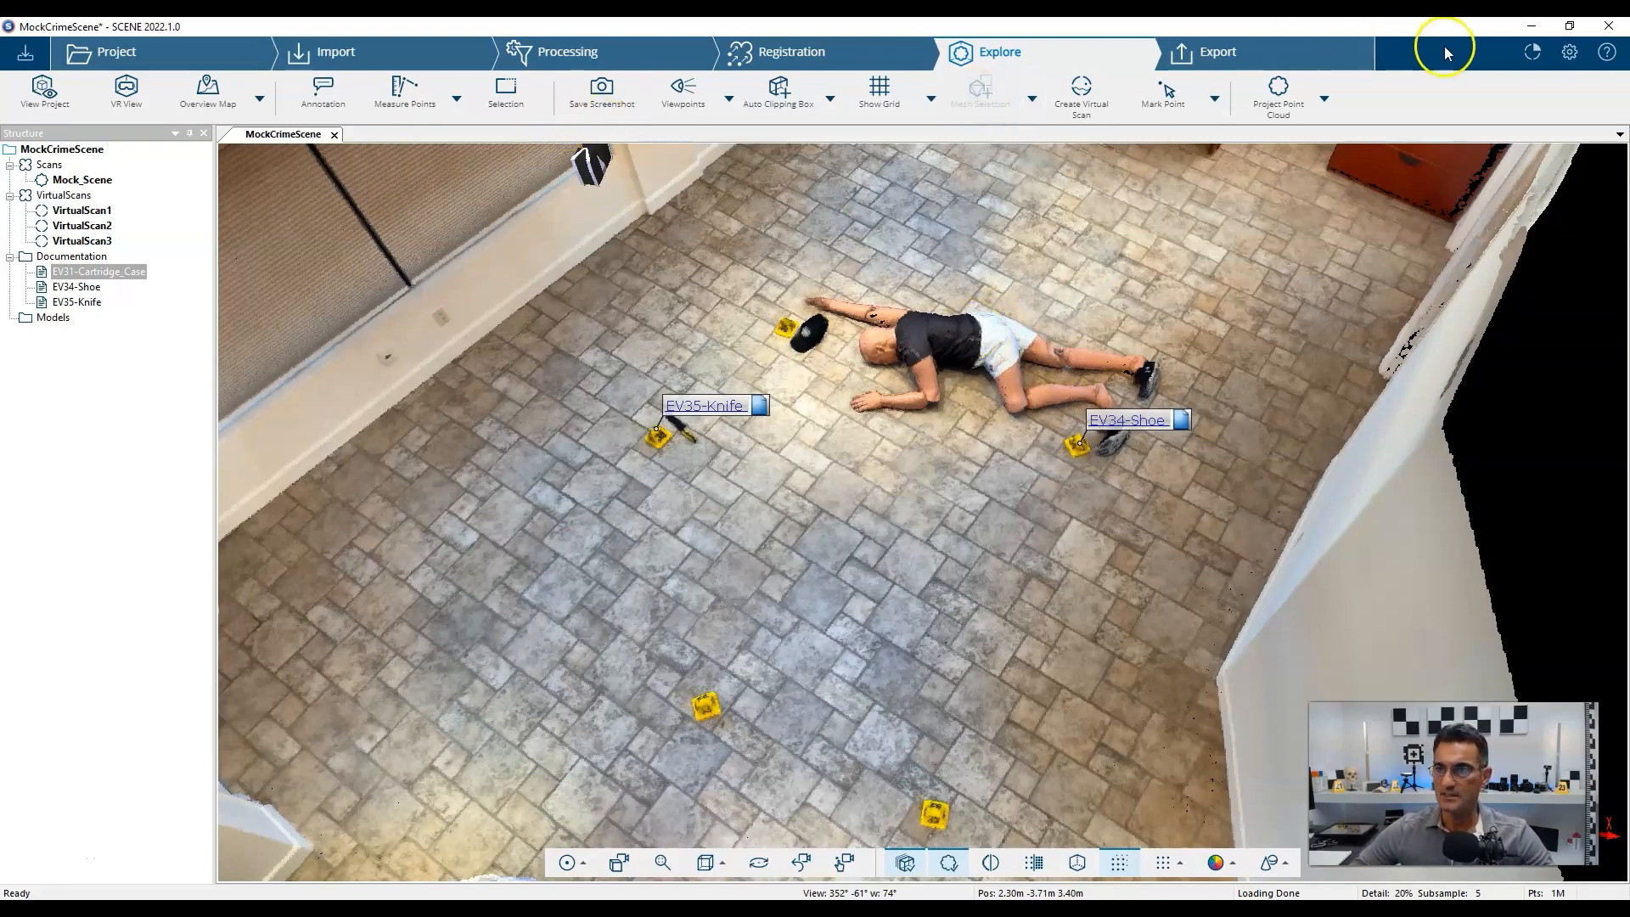
From the Apps page, choose SCENE 2go > Create SCENE 2go Data.
{"action": "left_click", "coordinate": [1535, 56]}
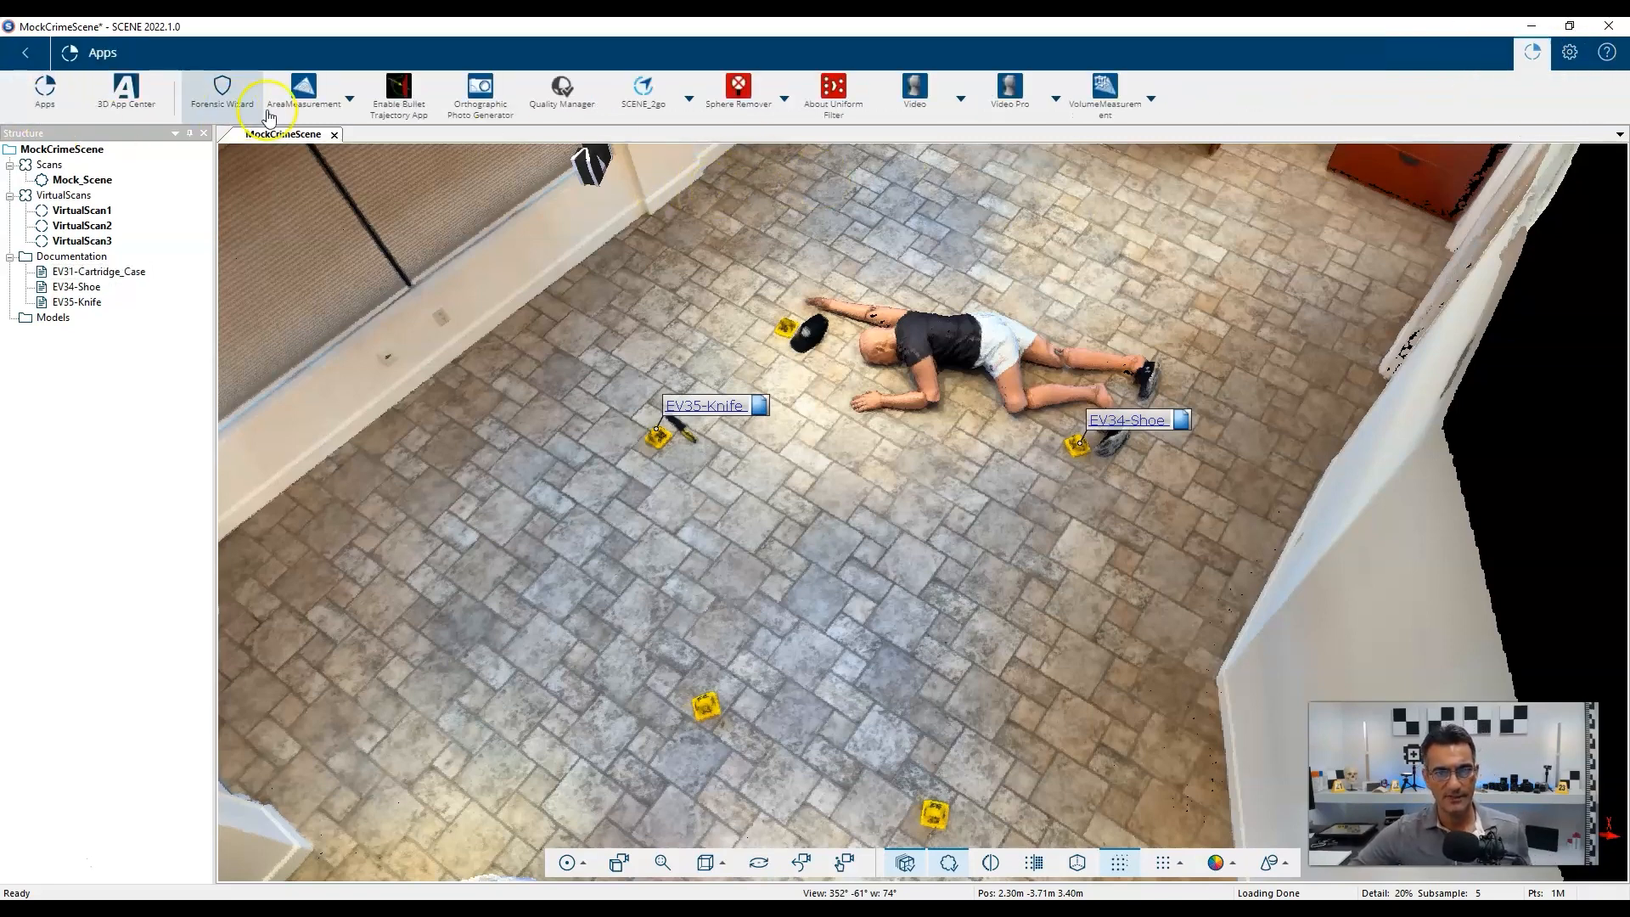
{"action": "left_click", "coordinate": [690, 99]}
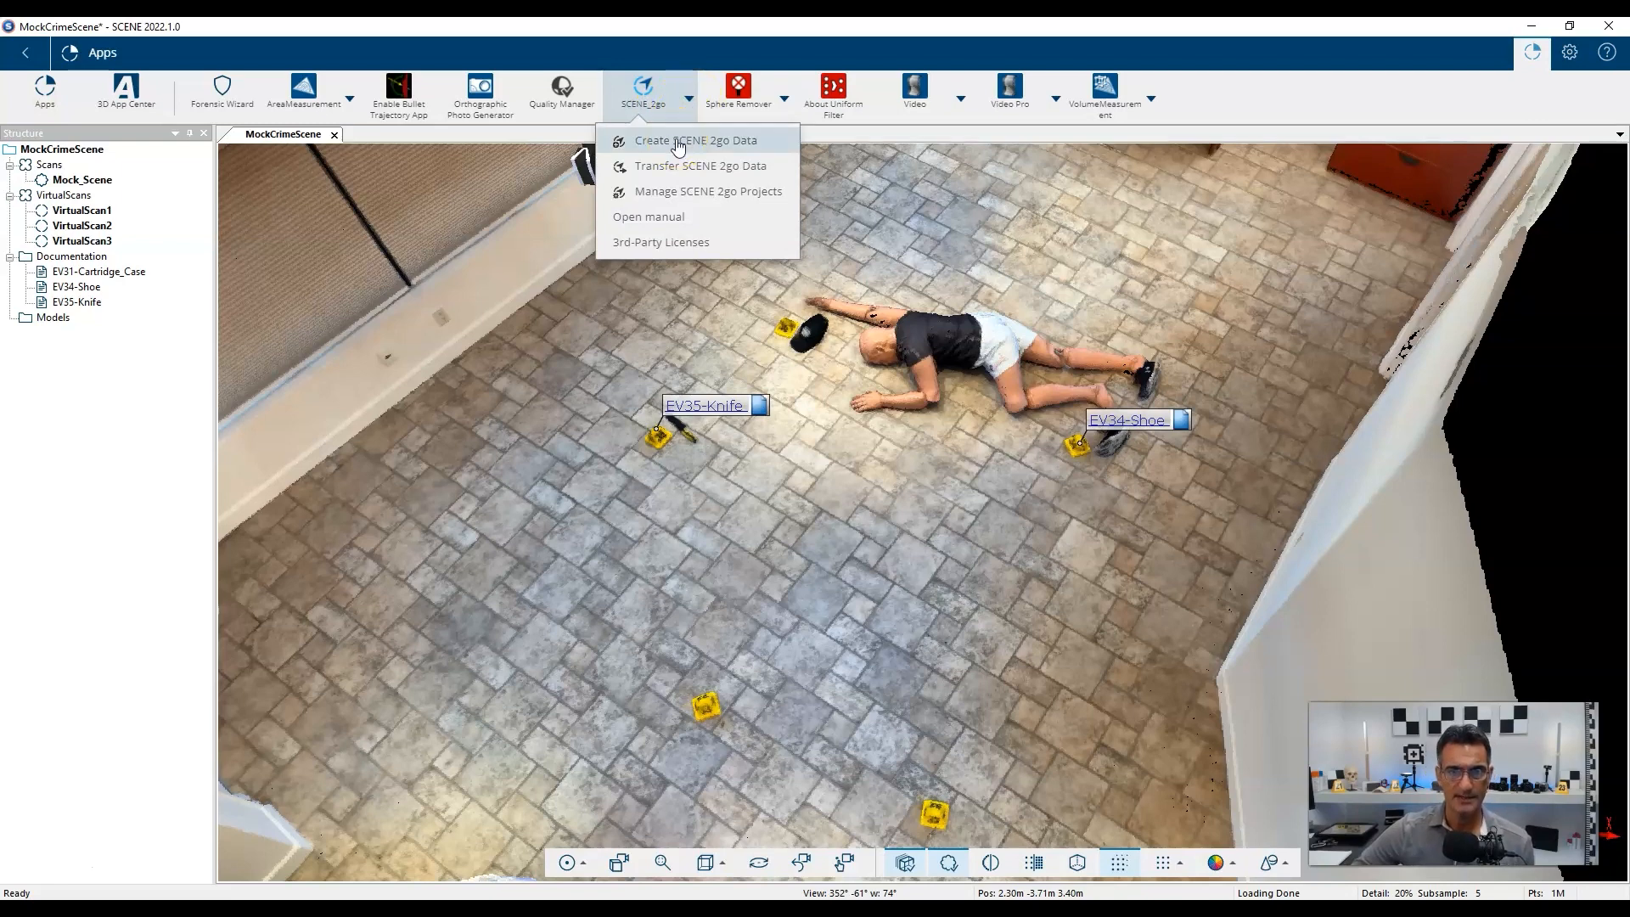
{"action": "left_click", "coordinate": [689, 148]}
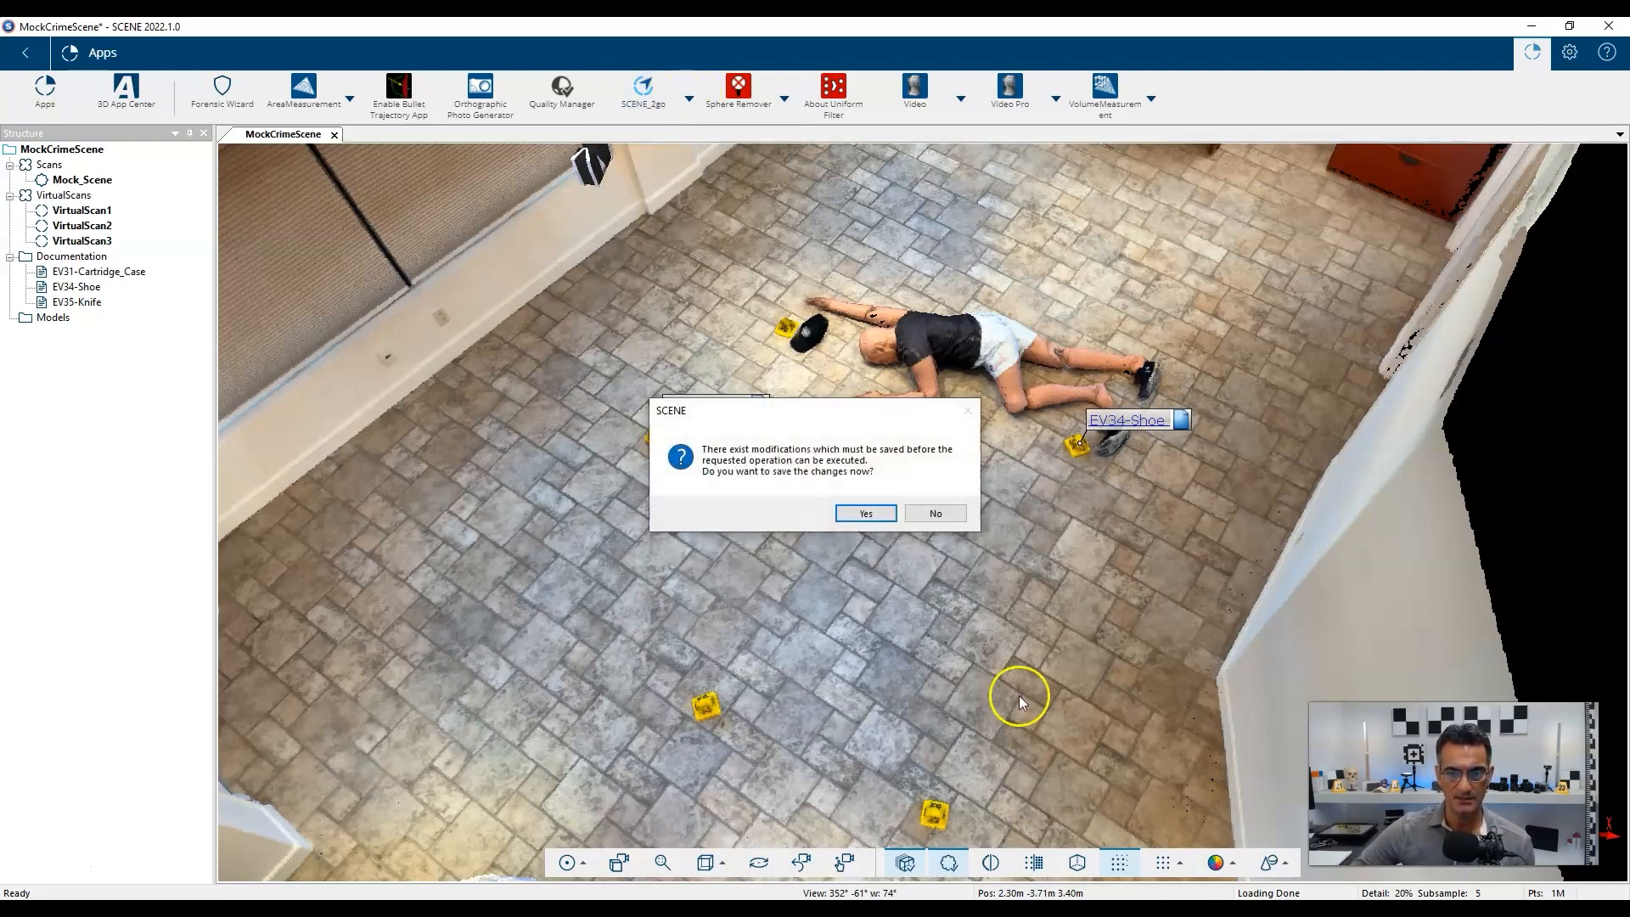
Save the changes first with the comment 'Added Links to Photos' as revision 3.
{"action": "left_click", "coordinate": [864, 513]}
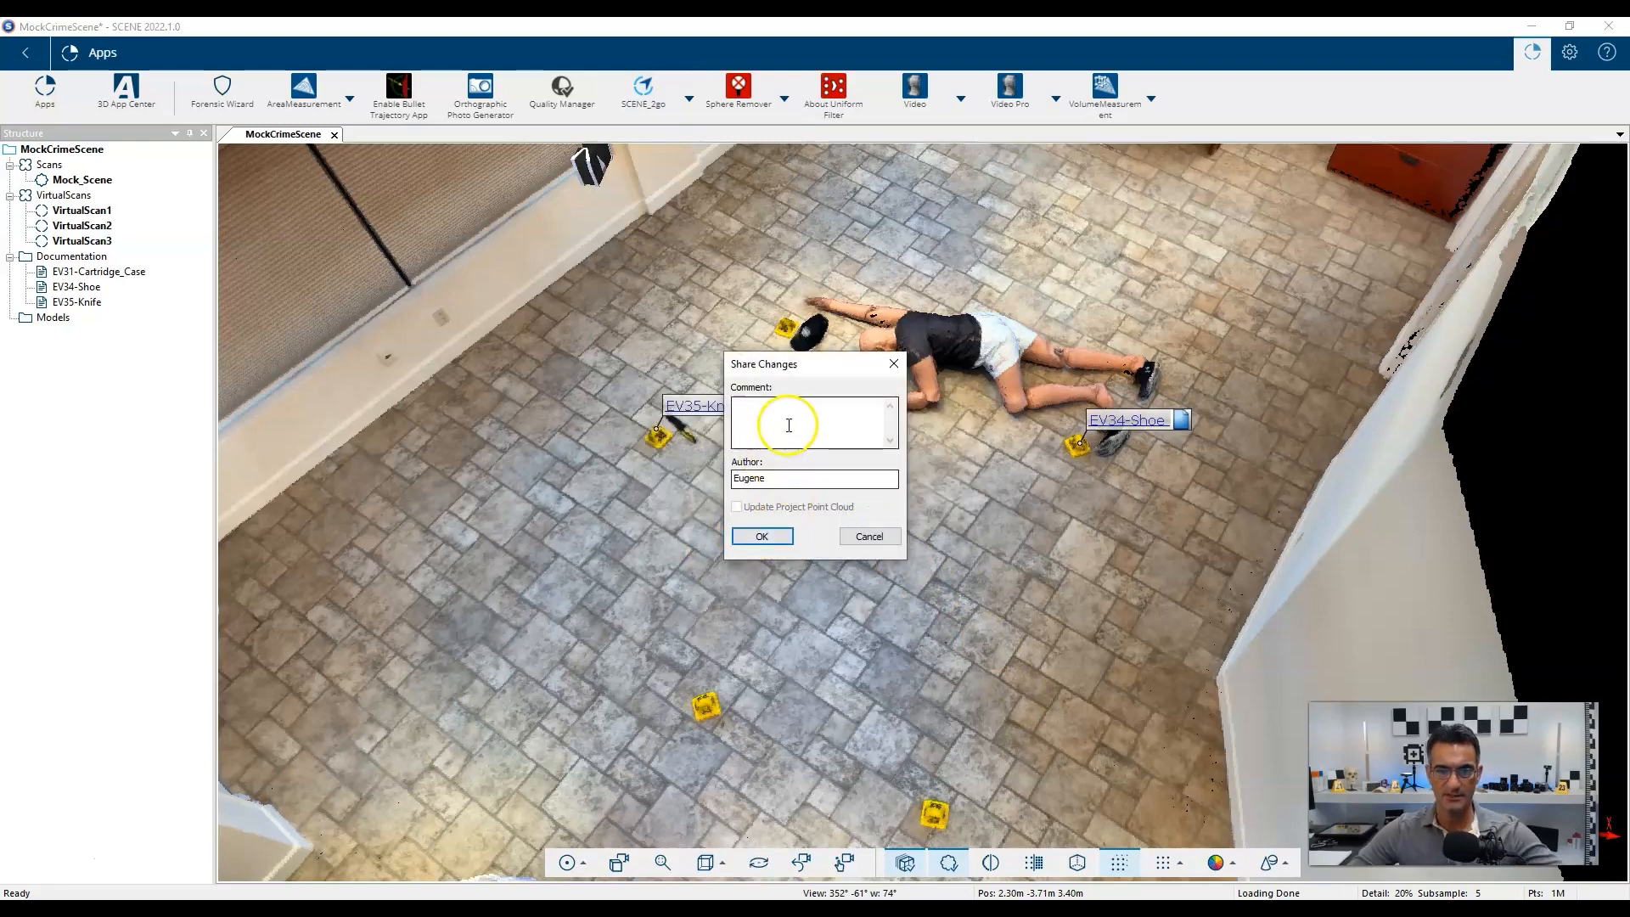
{"action": "type", "text": "Added Link"}
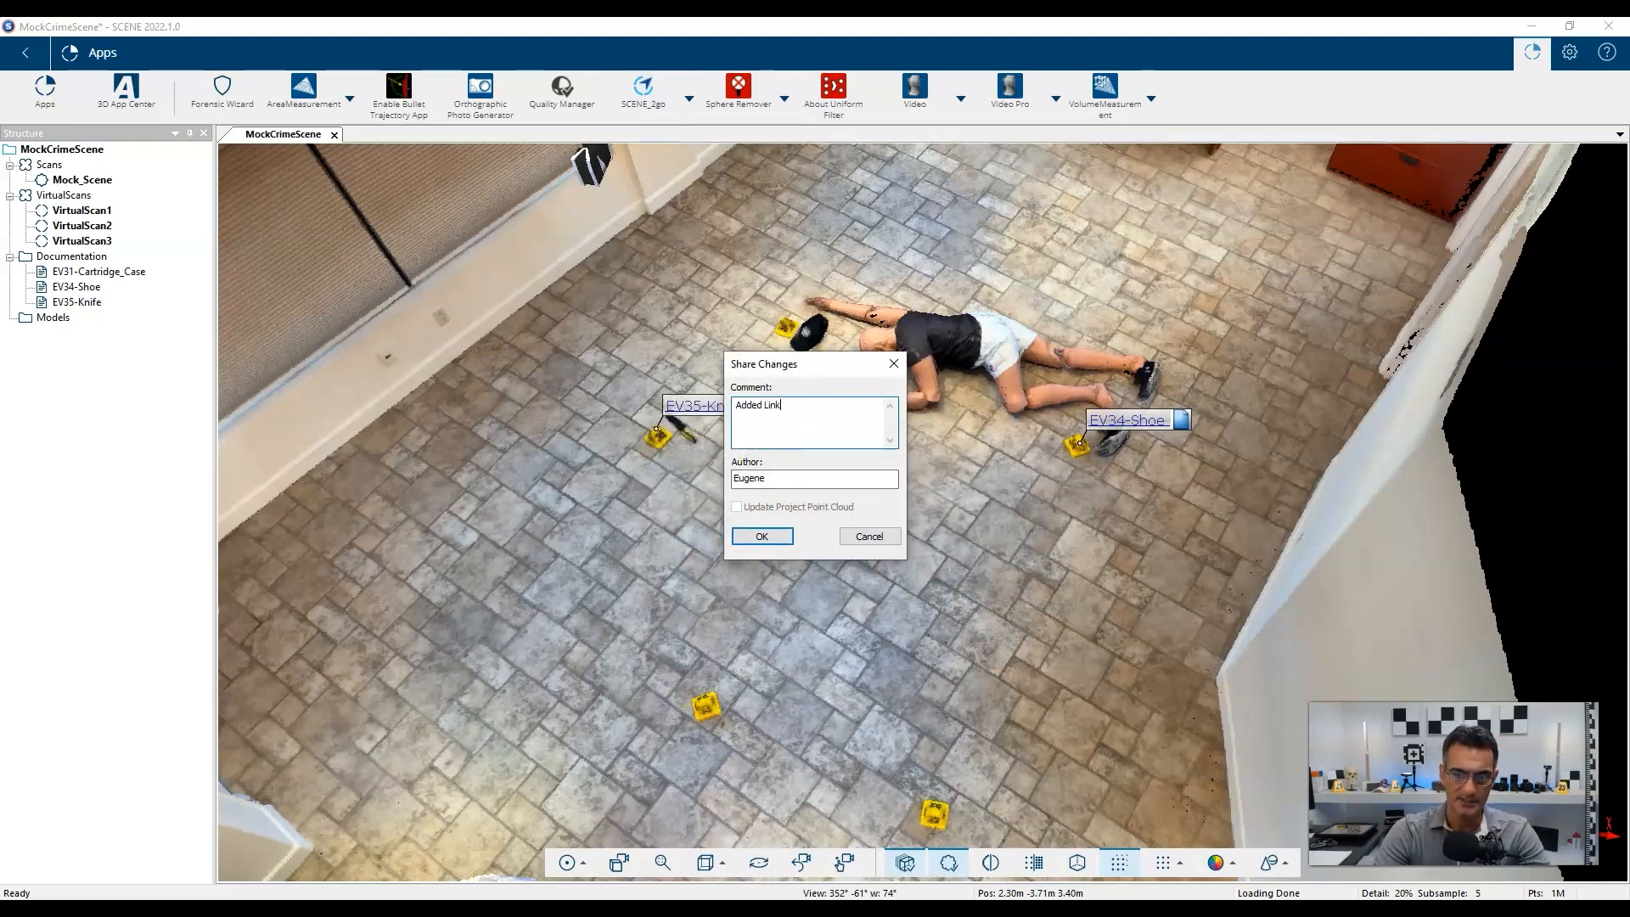
{"action": "type", "text": "s to Photos"}
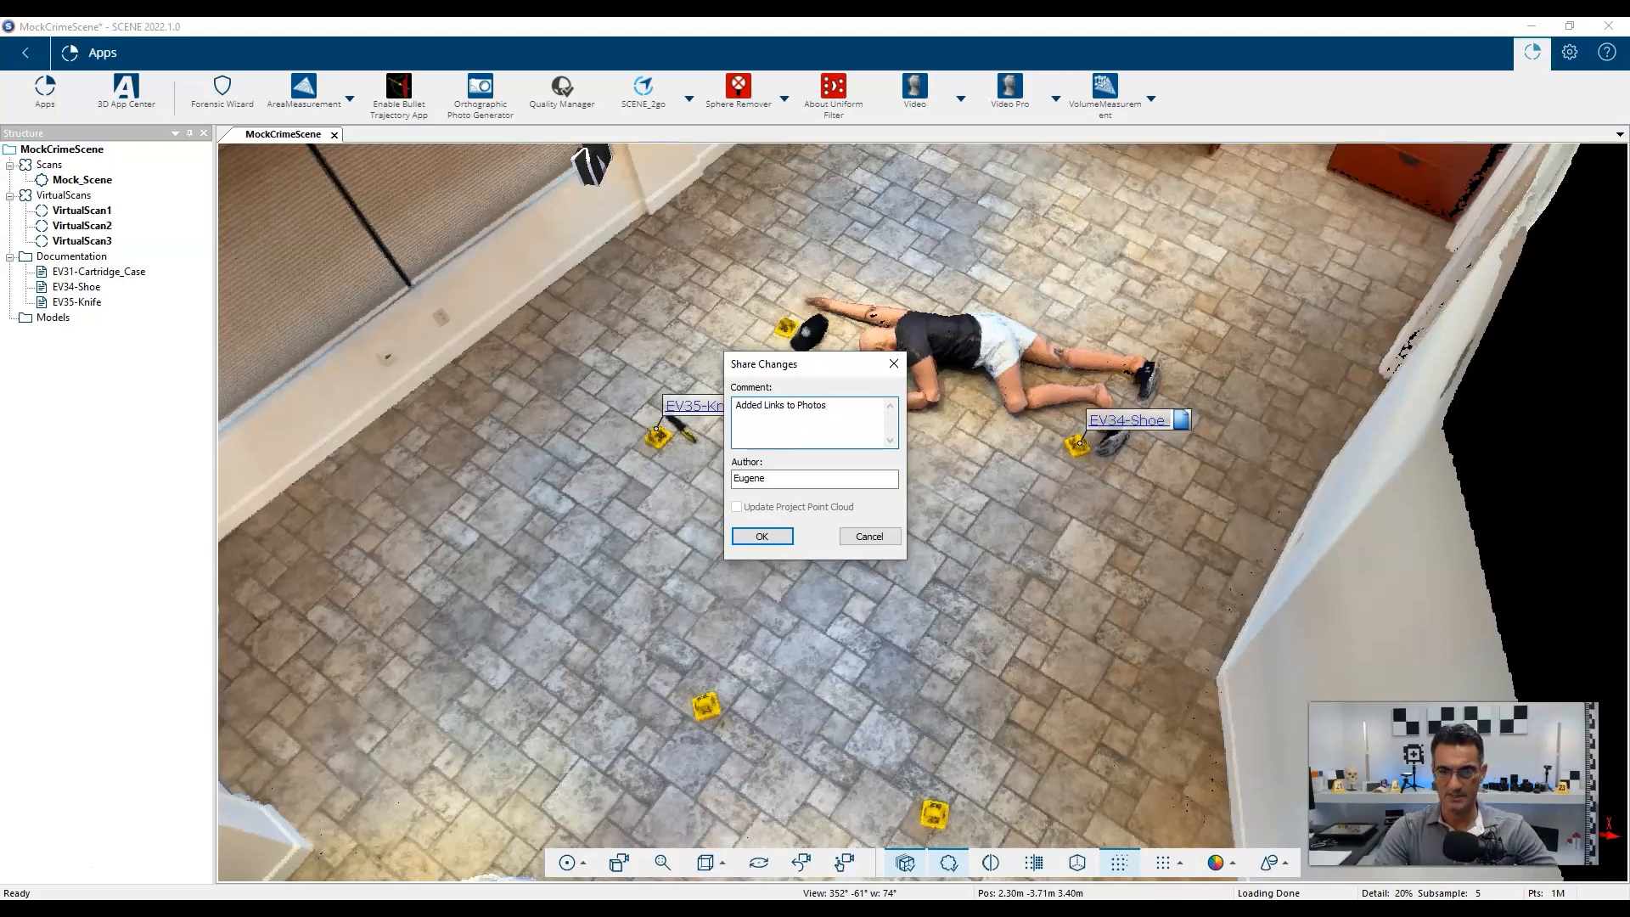
{"action": "key", "text": "Return"}
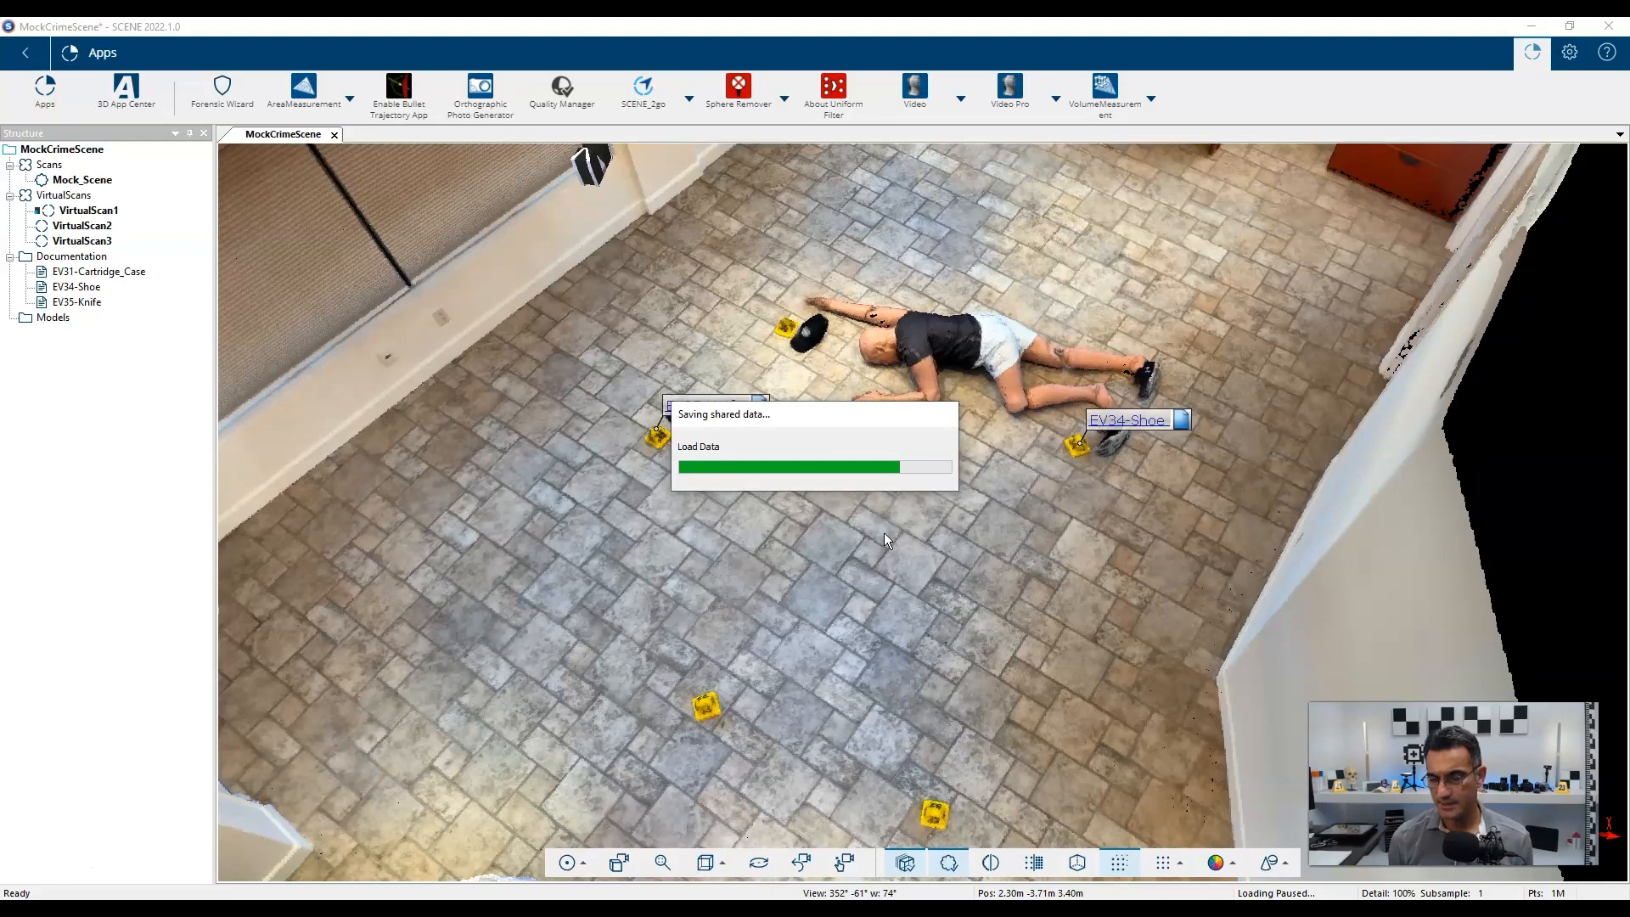
{"action": "left_click", "coordinate": [845, 563]}
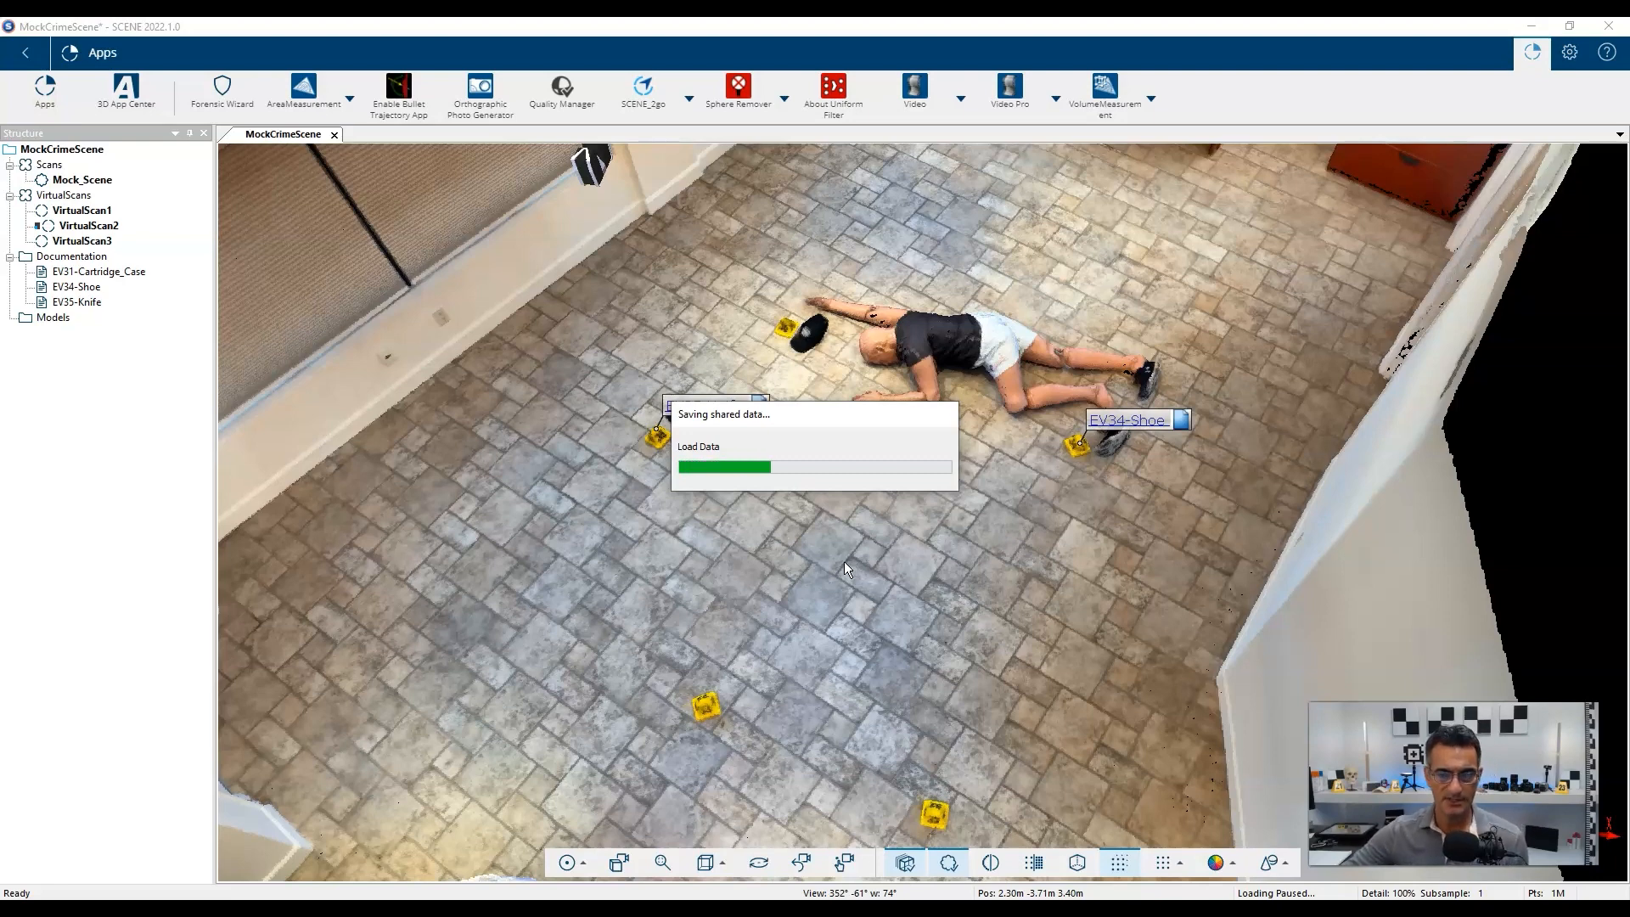
{"action": "left_click", "coordinate": [824, 598]}
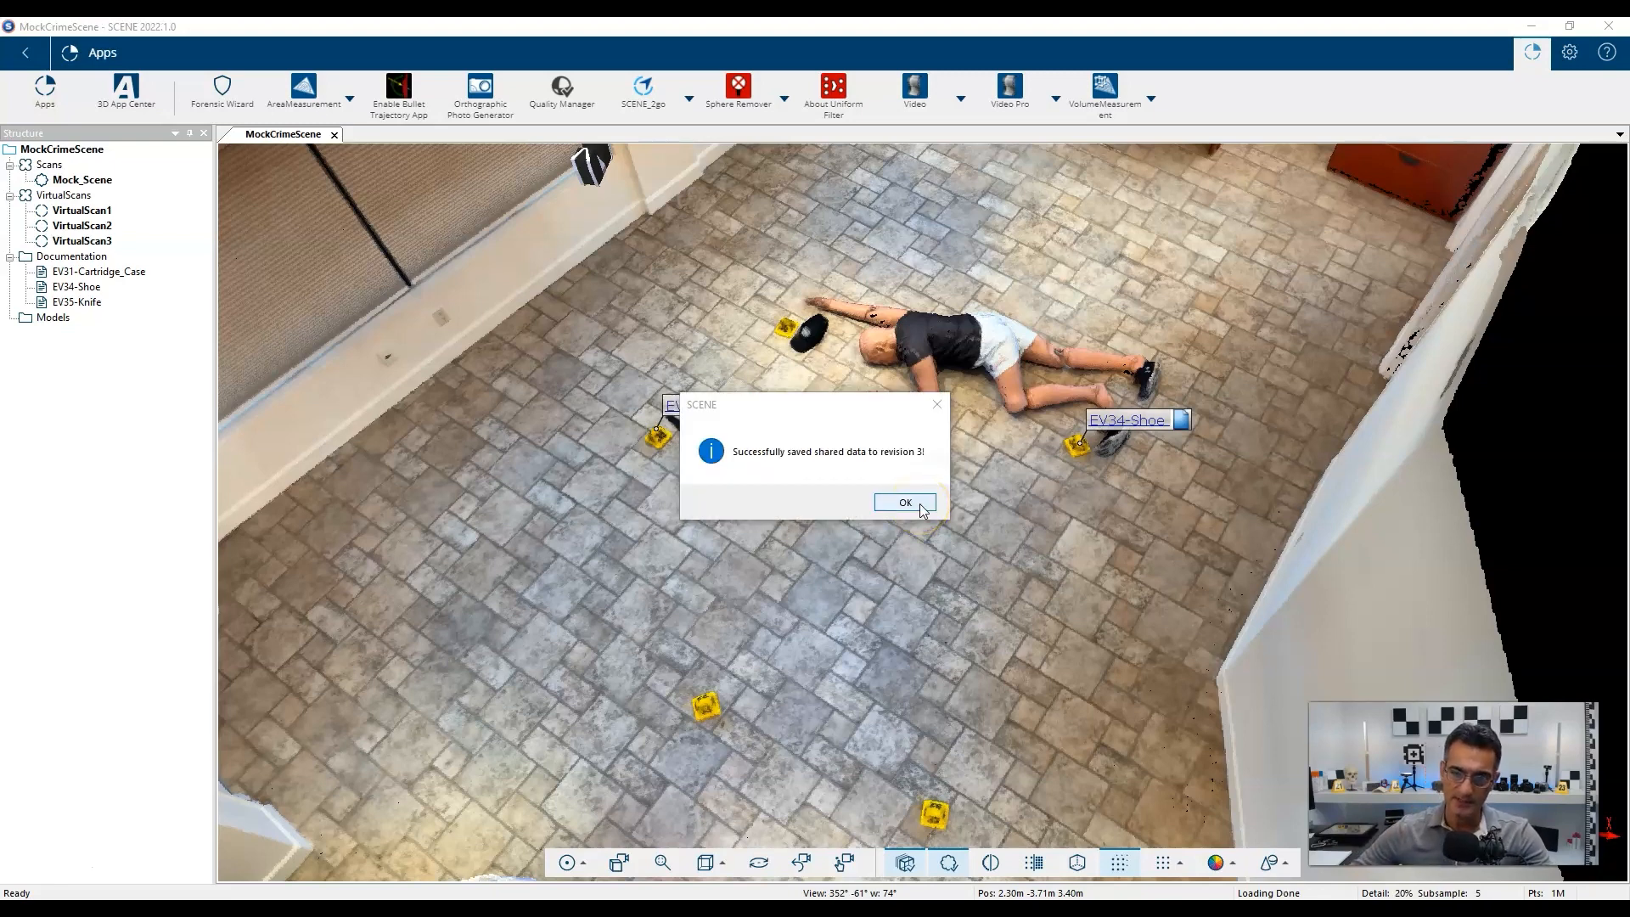
{"action": "left_click", "coordinate": [906, 502]}
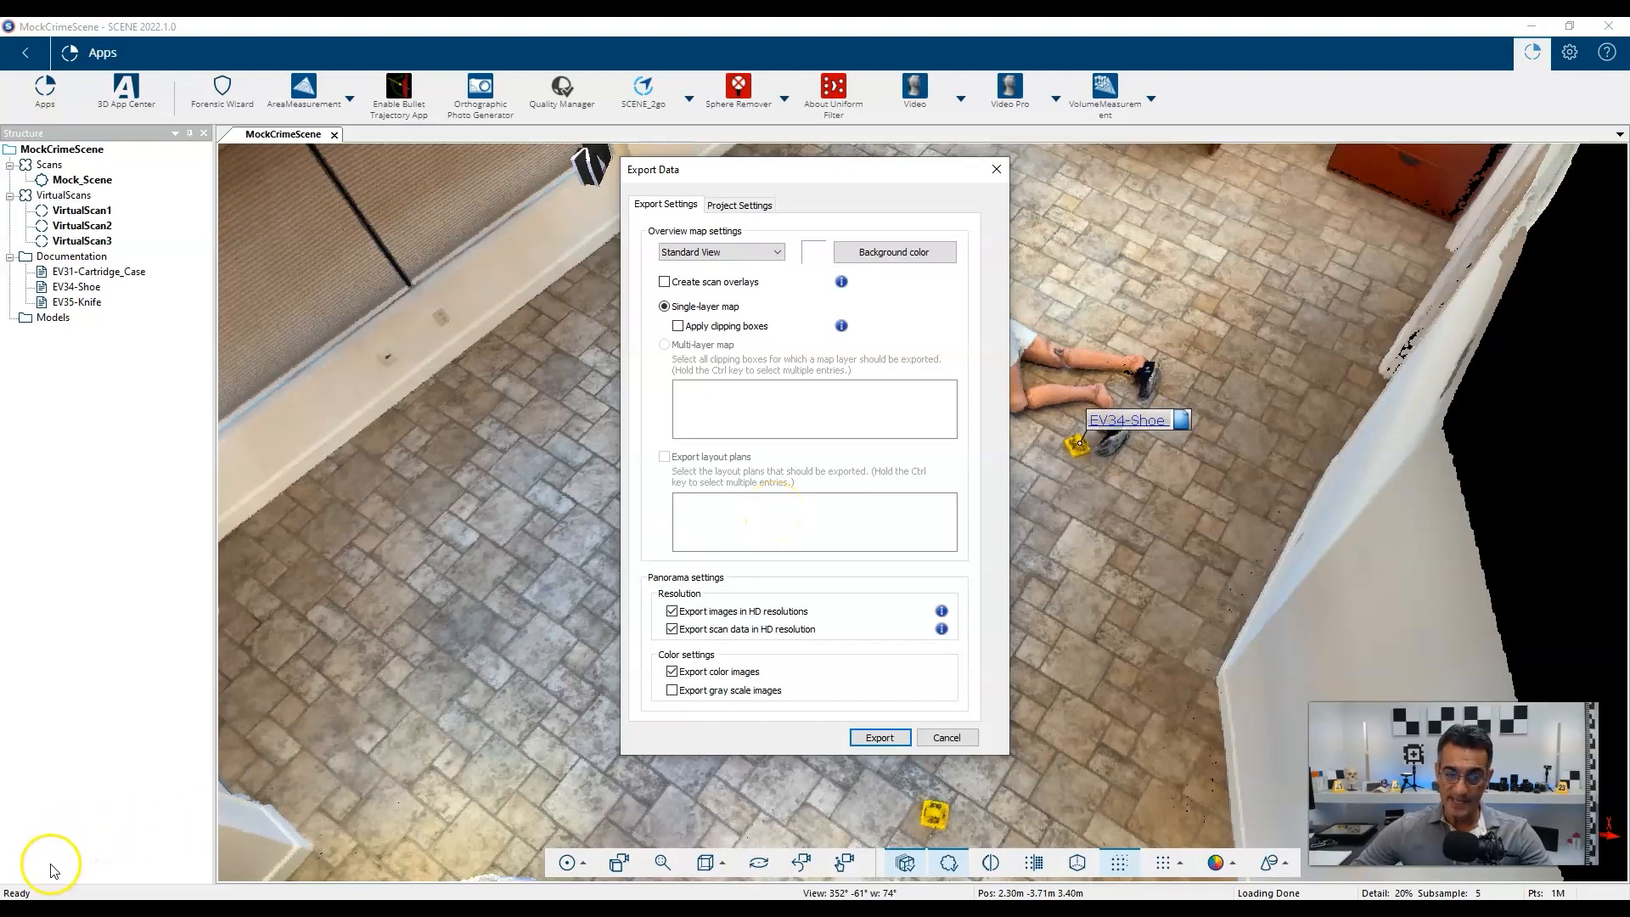
Set the overview map background to black and enable gray scale image export.
{"action": "left_click", "coordinate": [866, 254]}
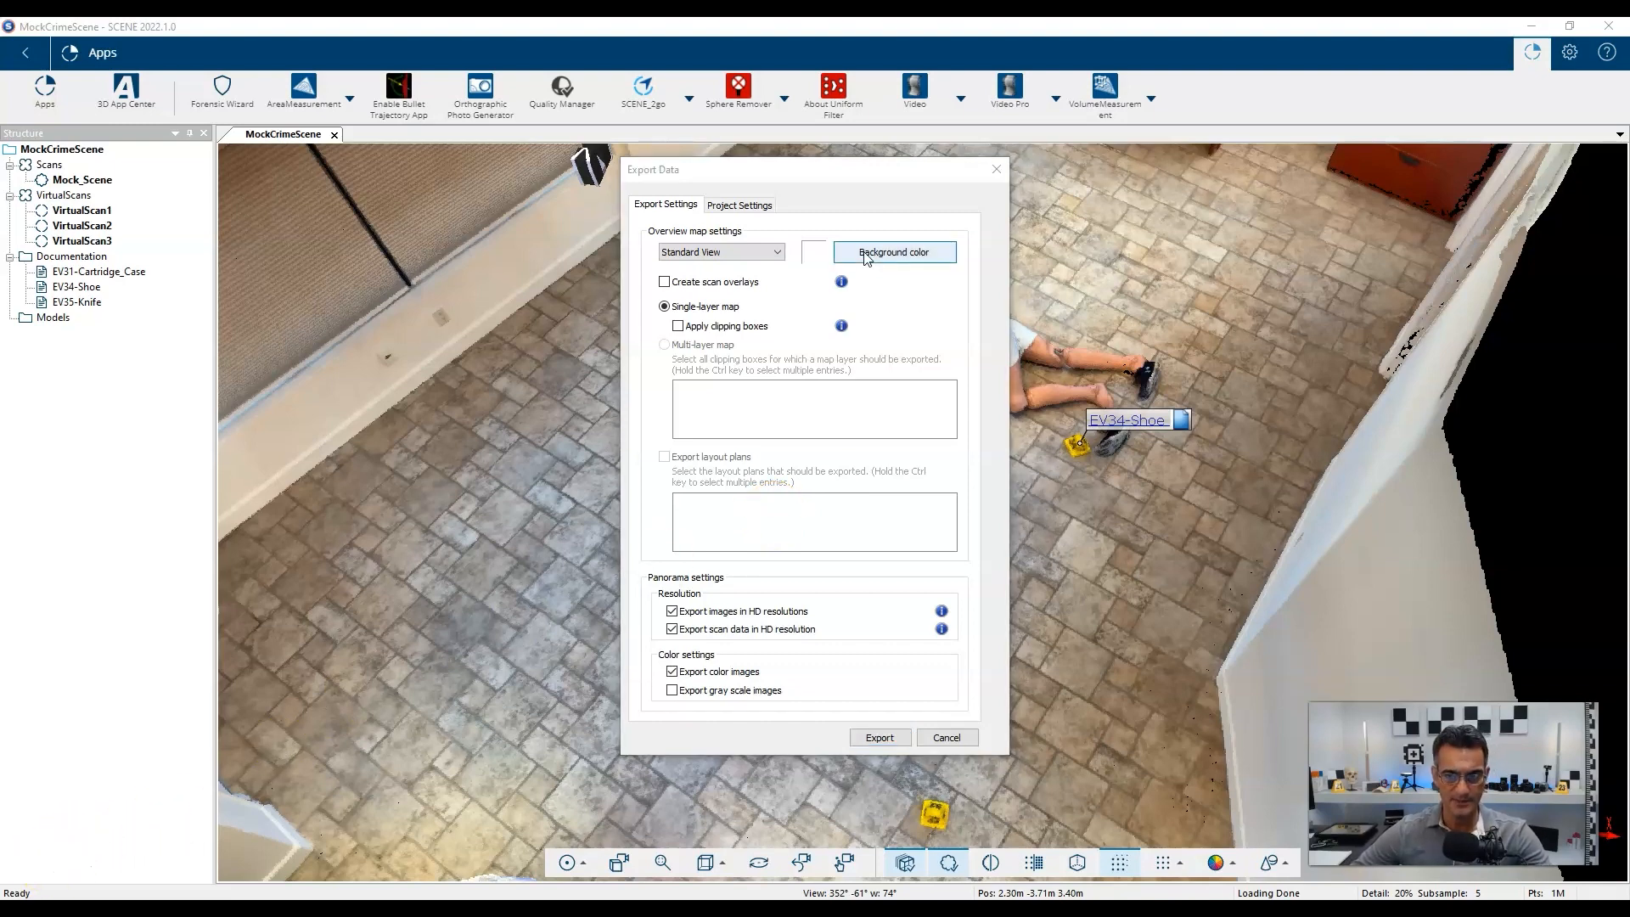
{"action": "left_click", "coordinate": [865, 252]}
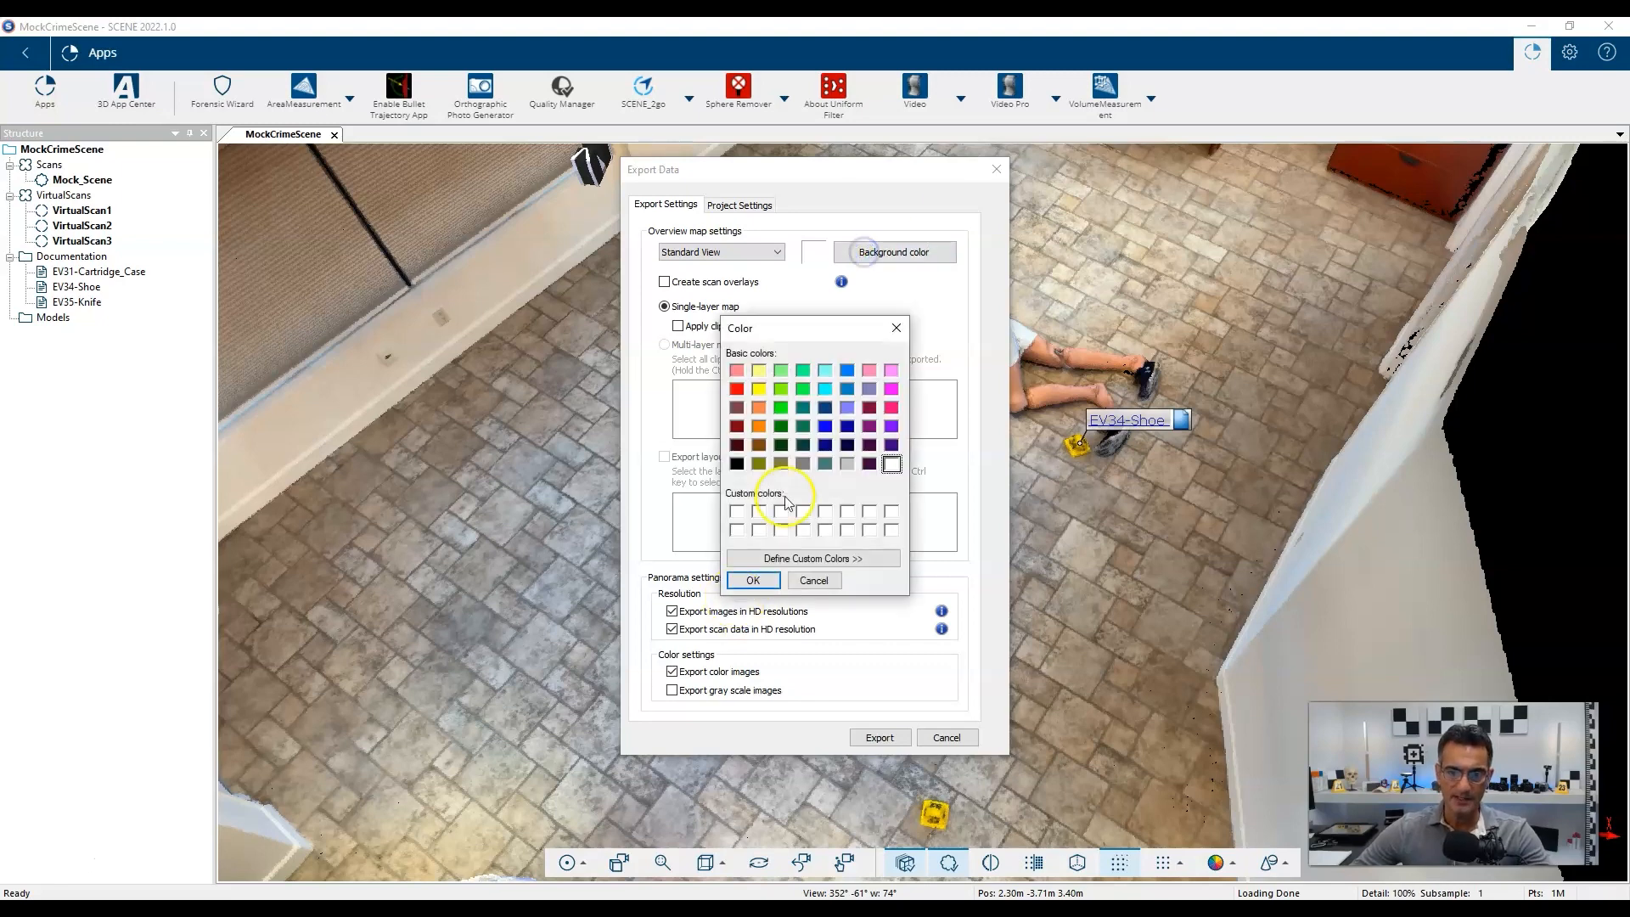
{"action": "left_click", "coordinate": [738, 463]}
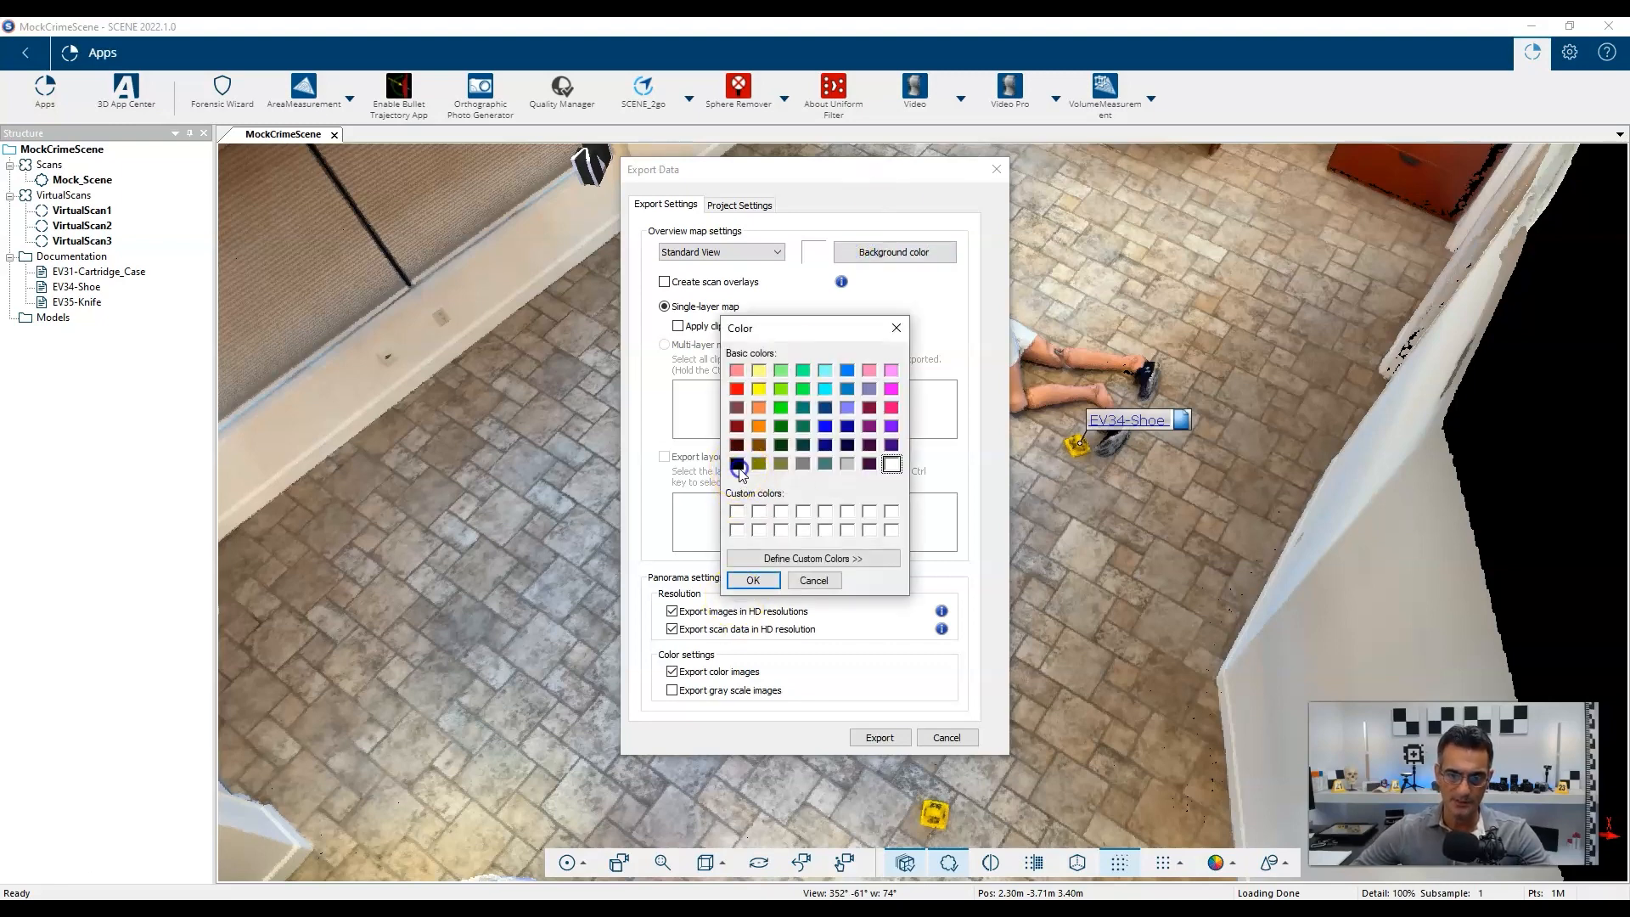
{"action": "left_click", "coordinate": [754, 580]}
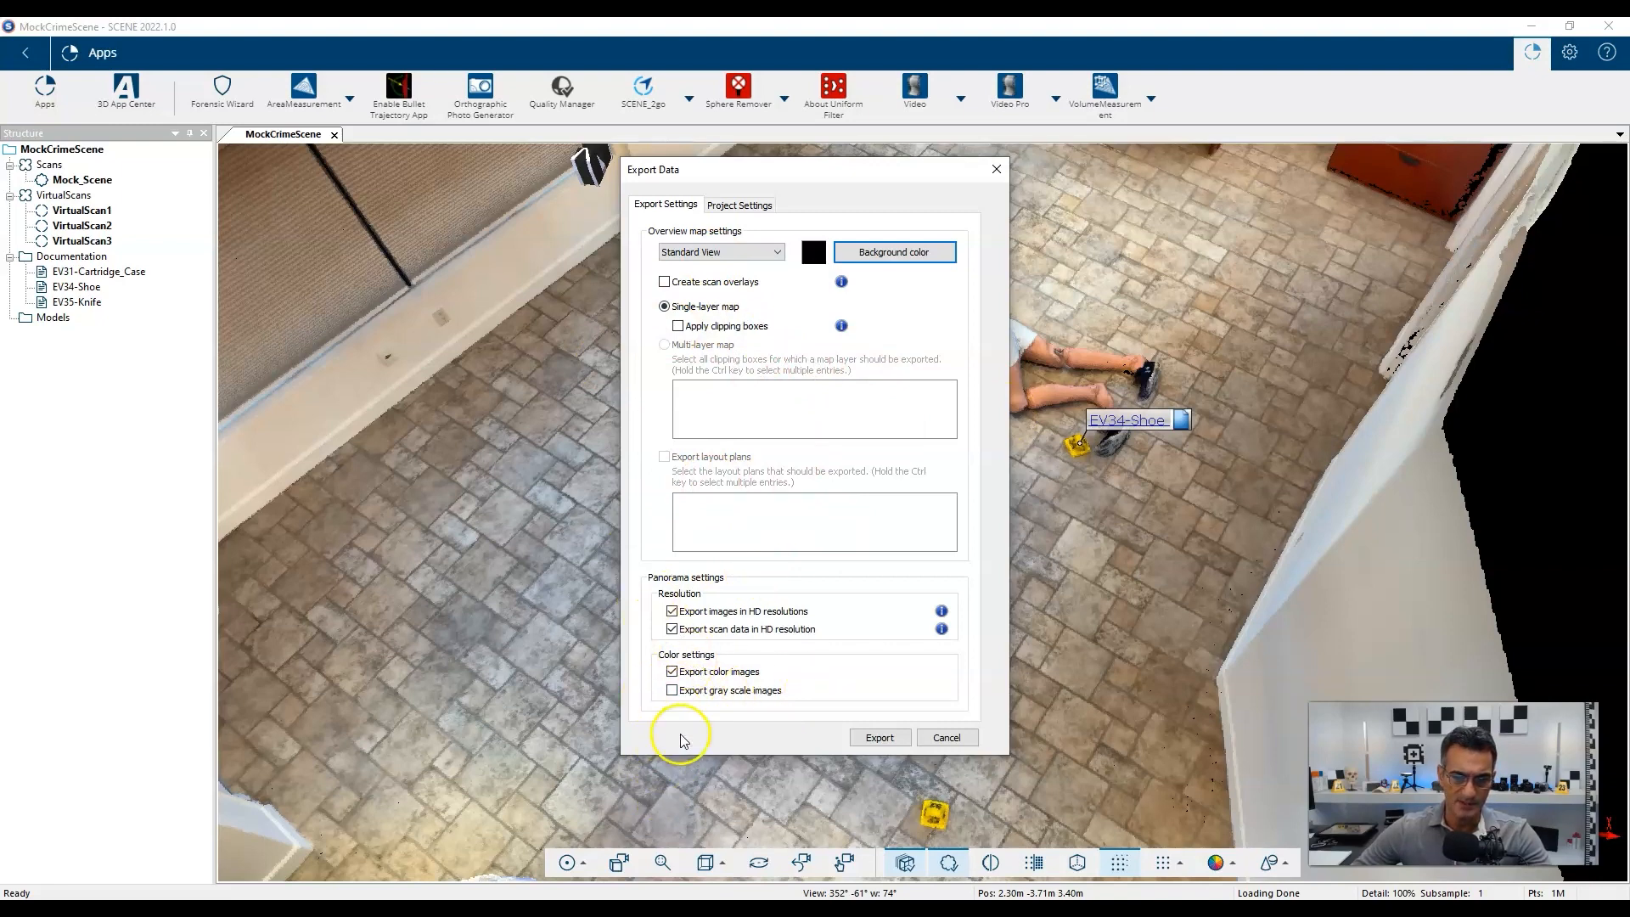
{"action": "left_click", "coordinate": [672, 689]}
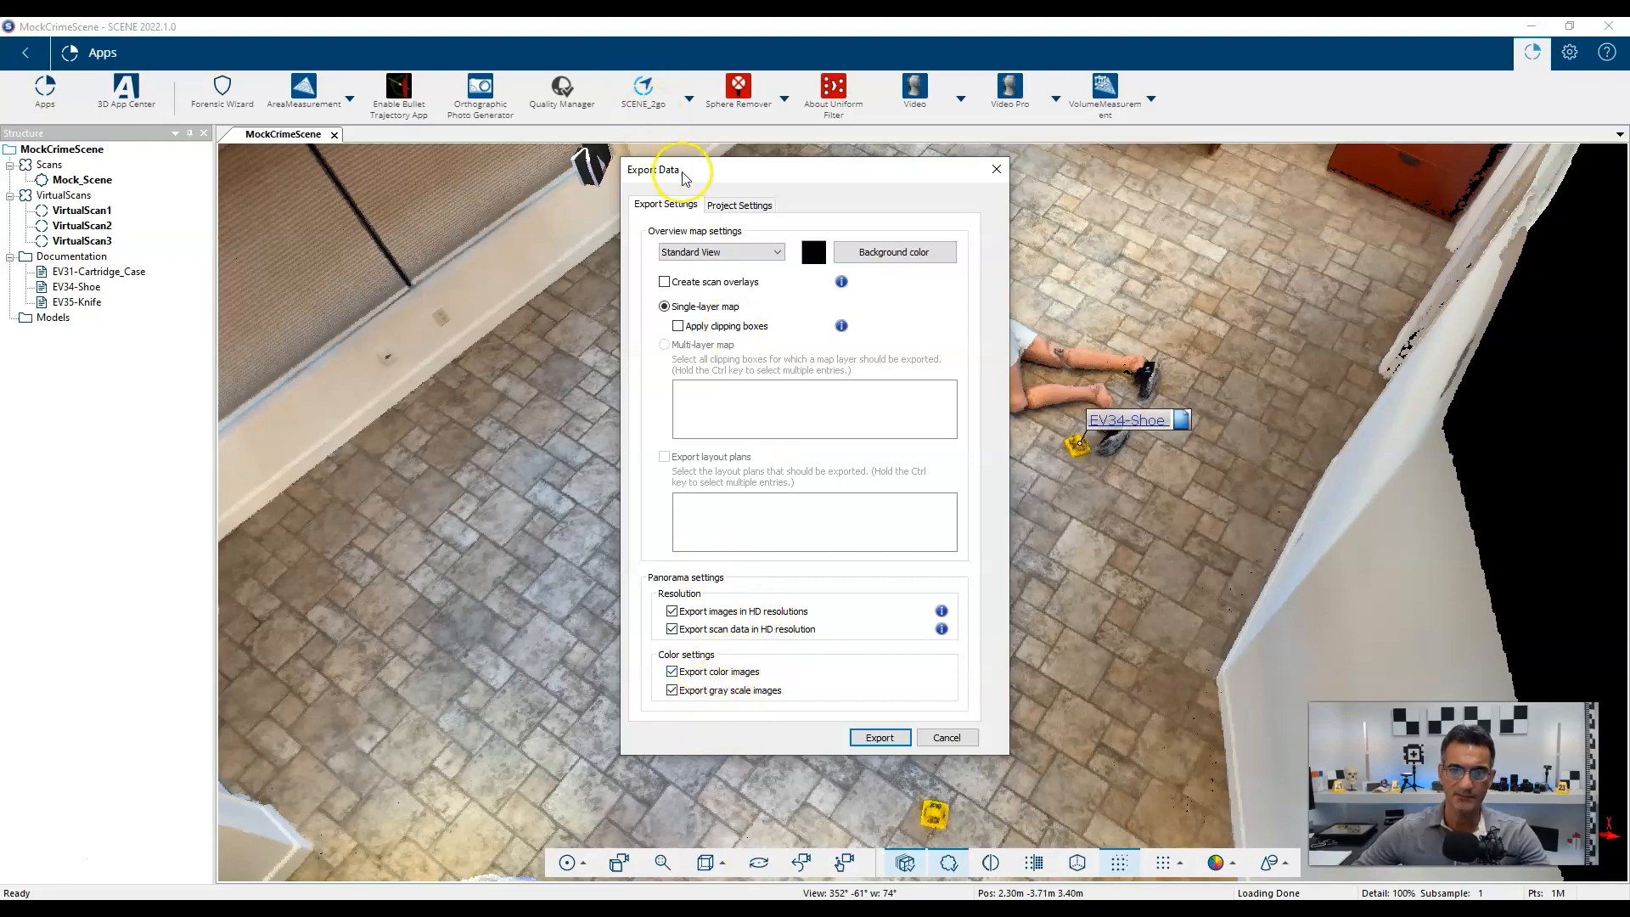
{"action": "left_click", "coordinate": [718, 205]}
{"action": "left_click", "coordinate": [733, 249]}
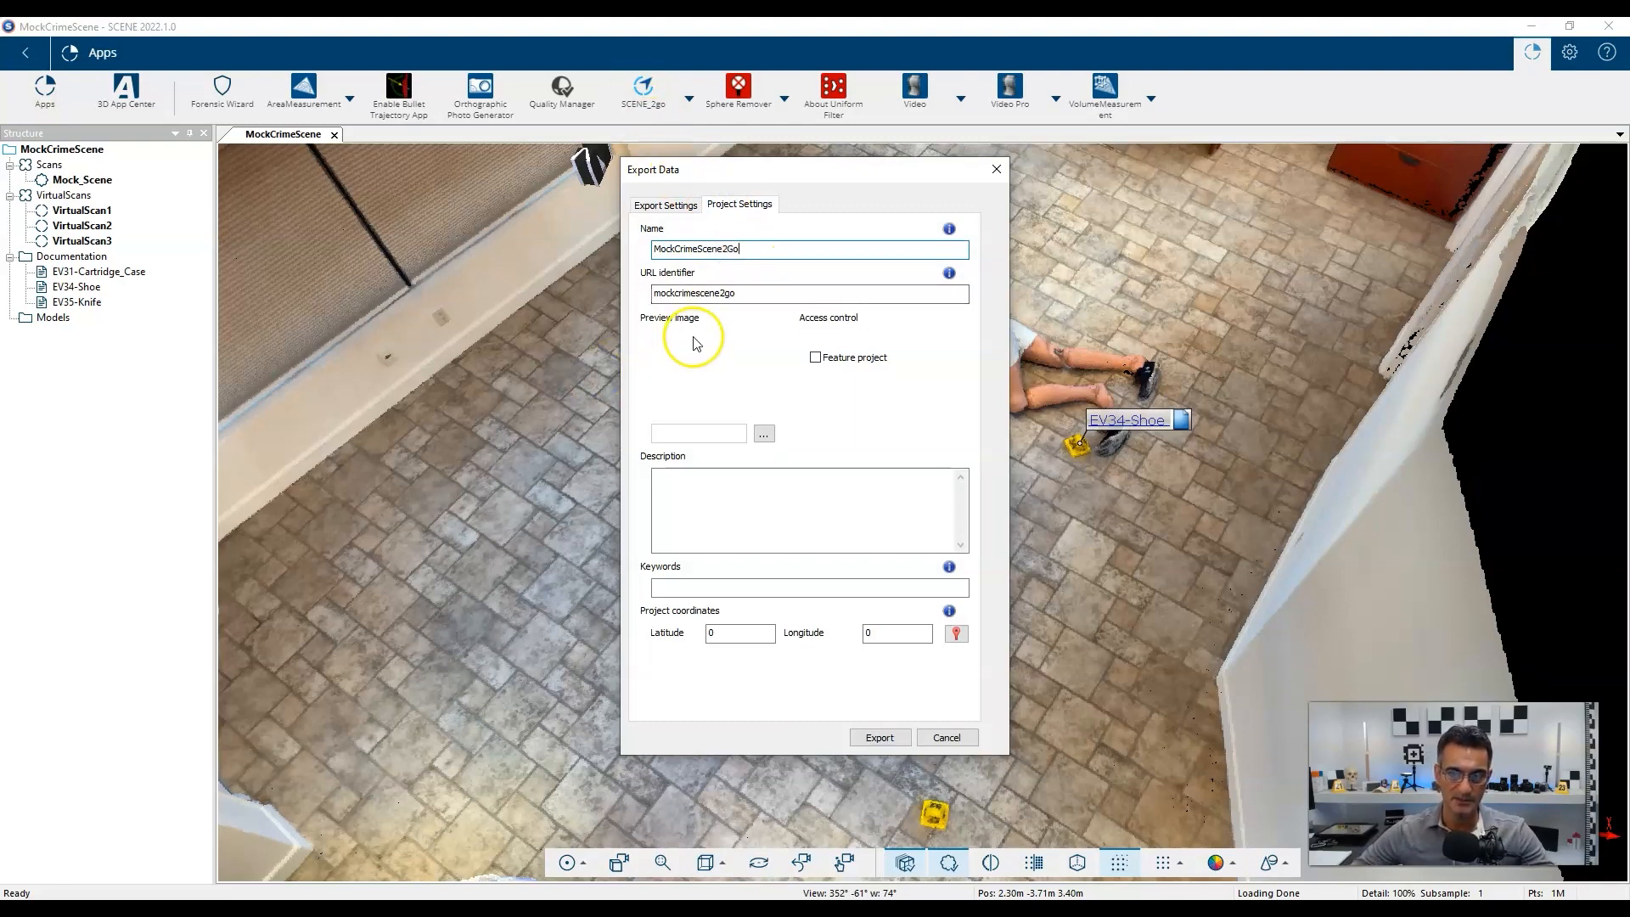
Enter the description 'Mock Crime Scene', then bring Google Maps up in the browser.
{"action": "left_click", "coordinate": [744, 490]}
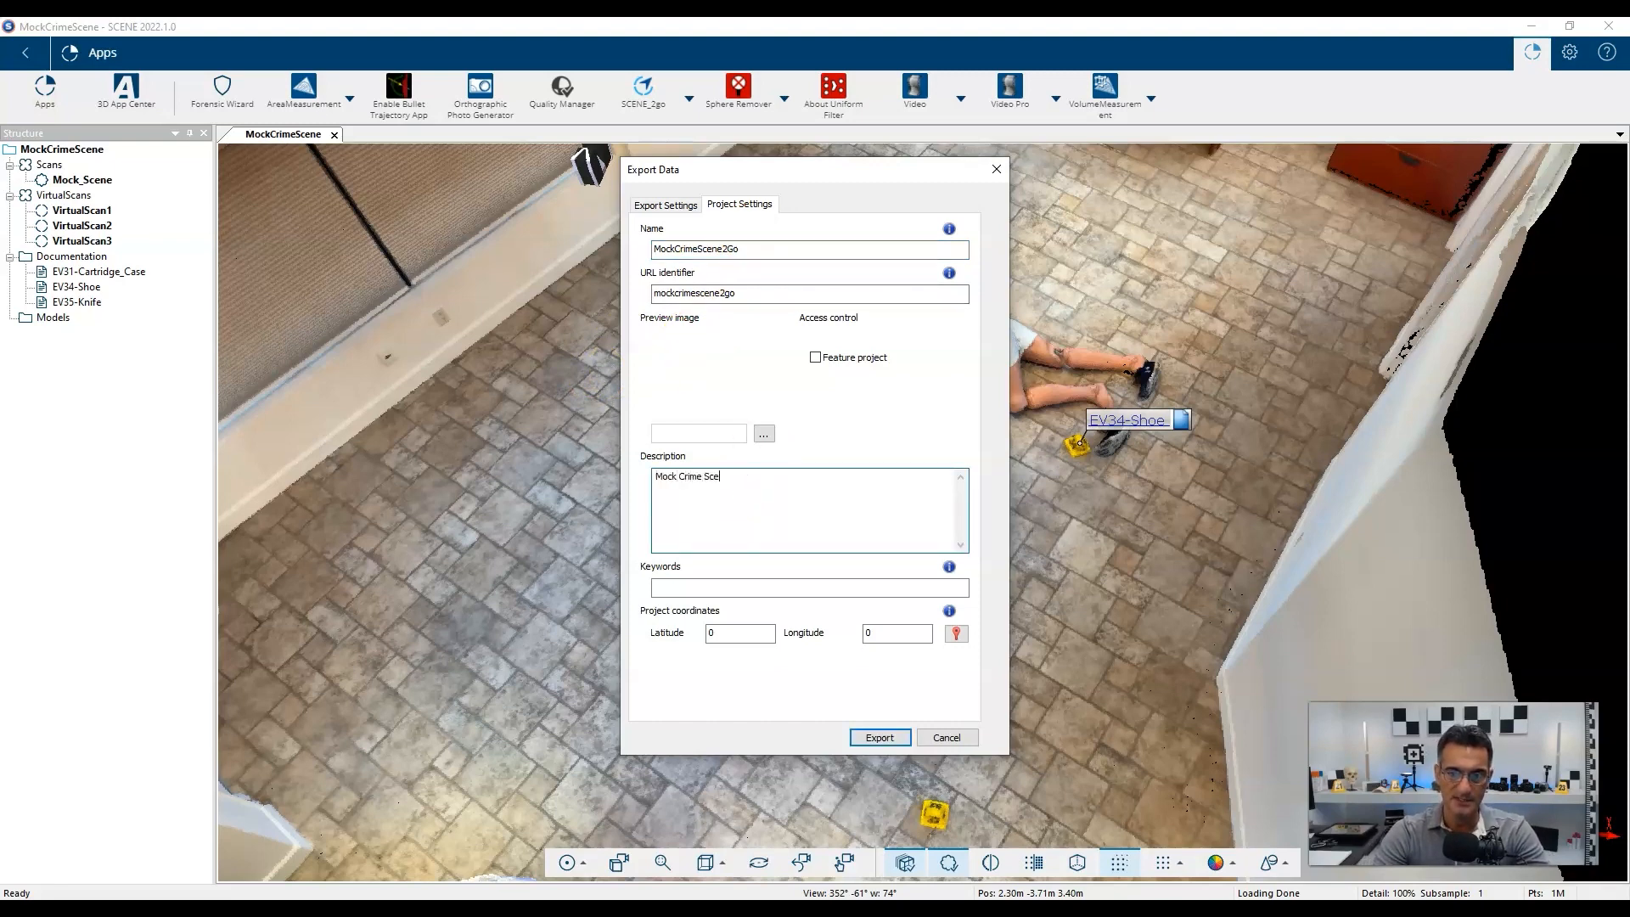
{"action": "left_click", "coordinate": [748, 581]}
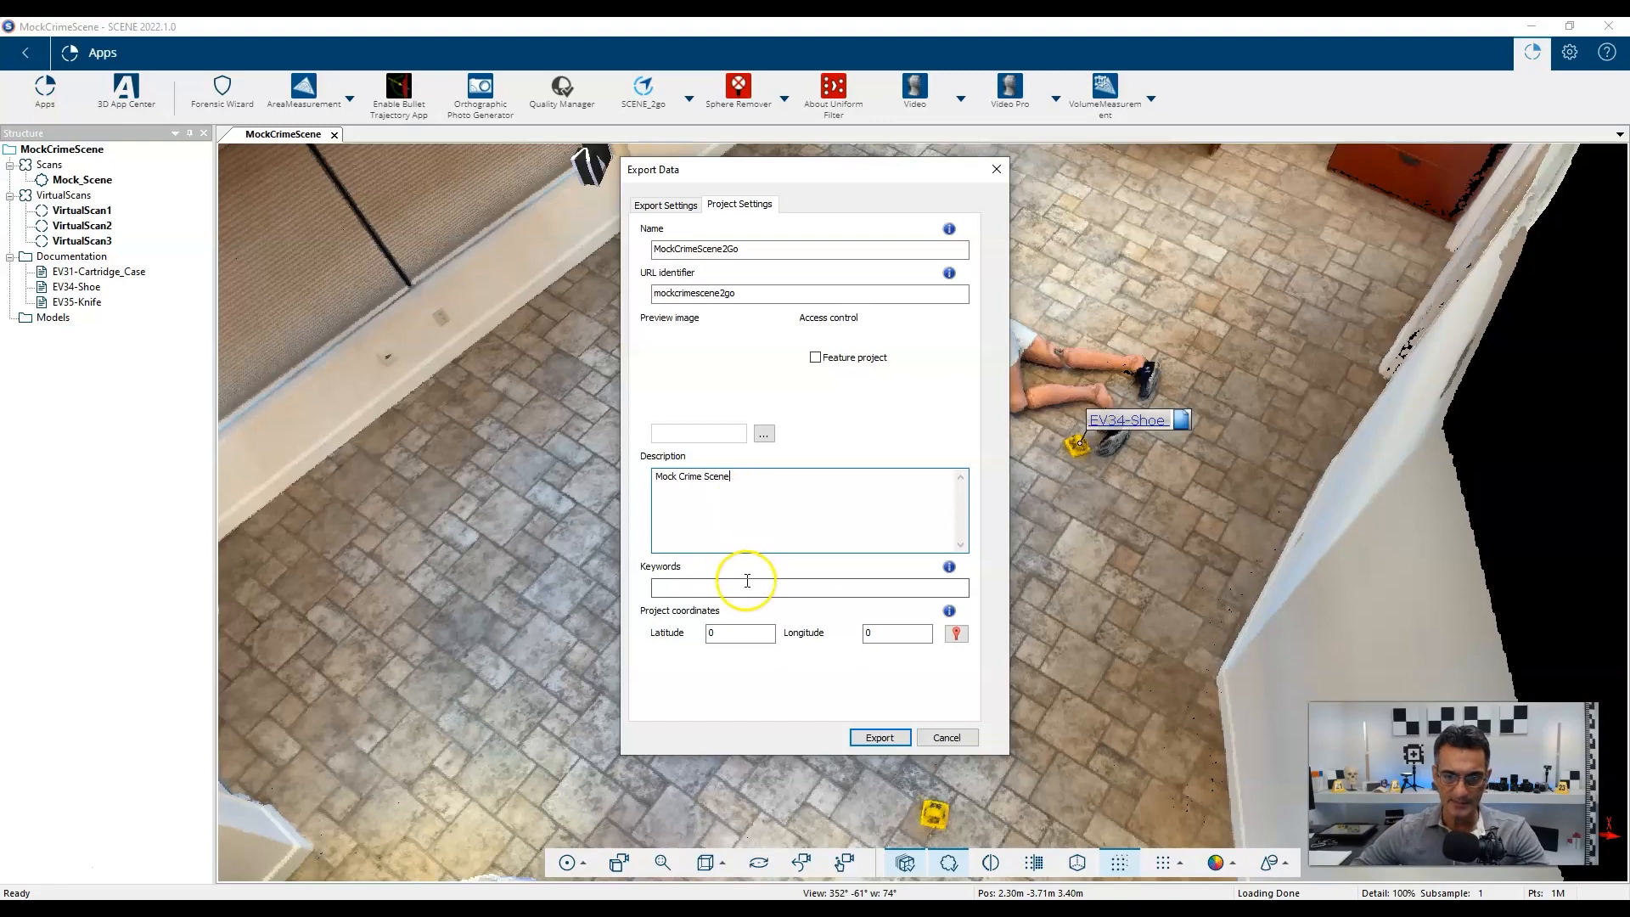
{"action": "left_click", "coordinate": [731, 630]}
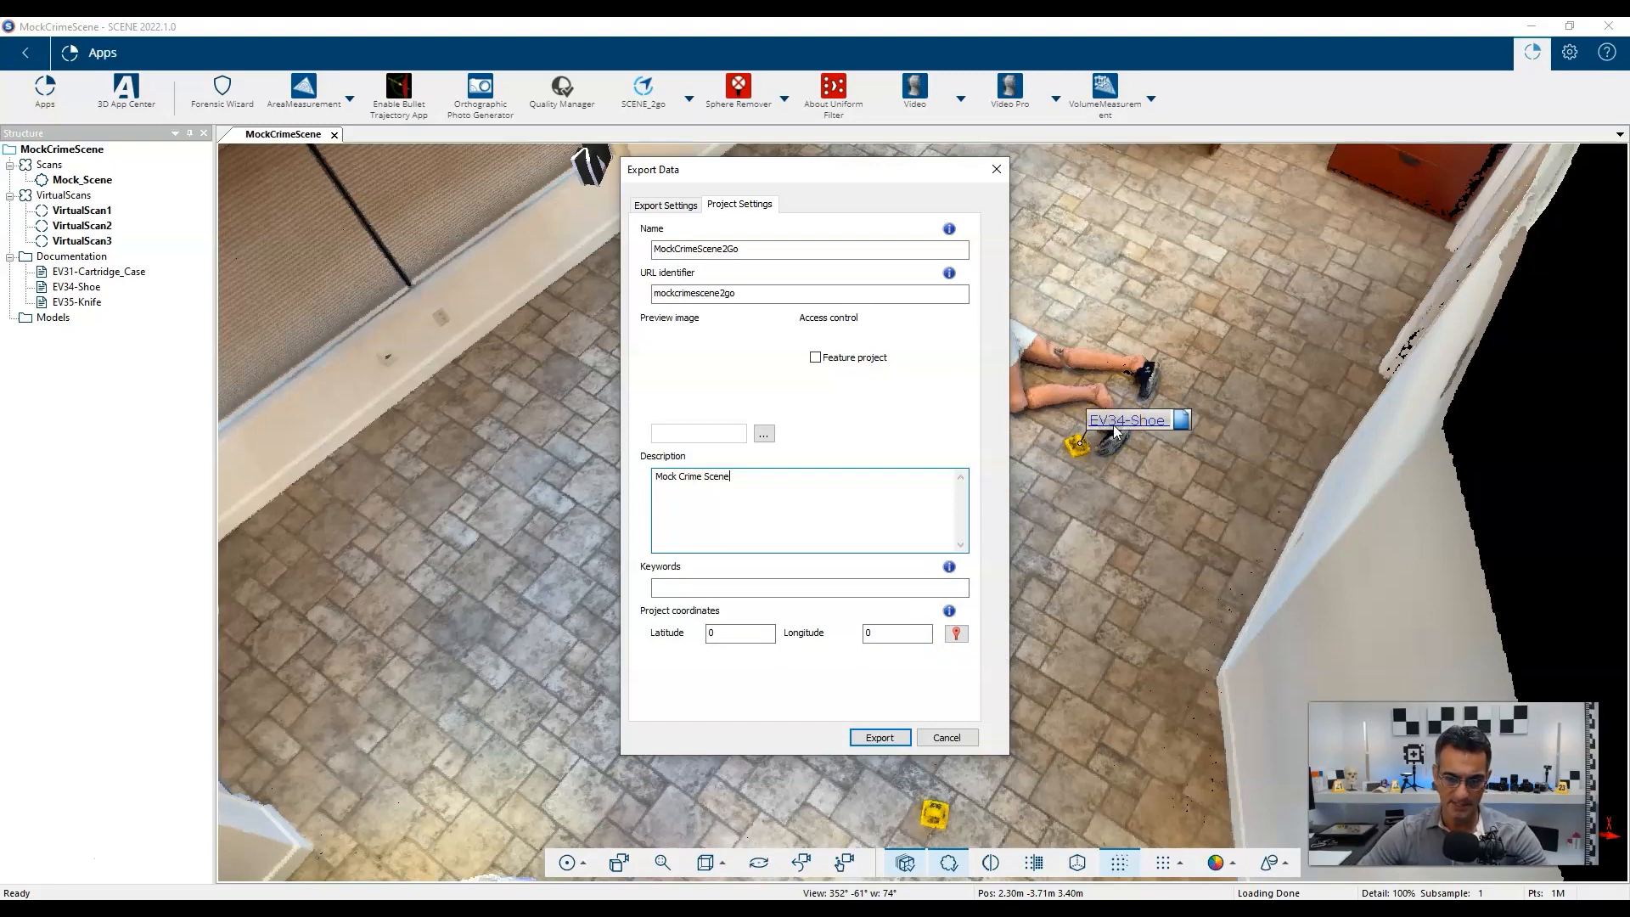
{"action": "left_click", "coordinate": [150, 902]}
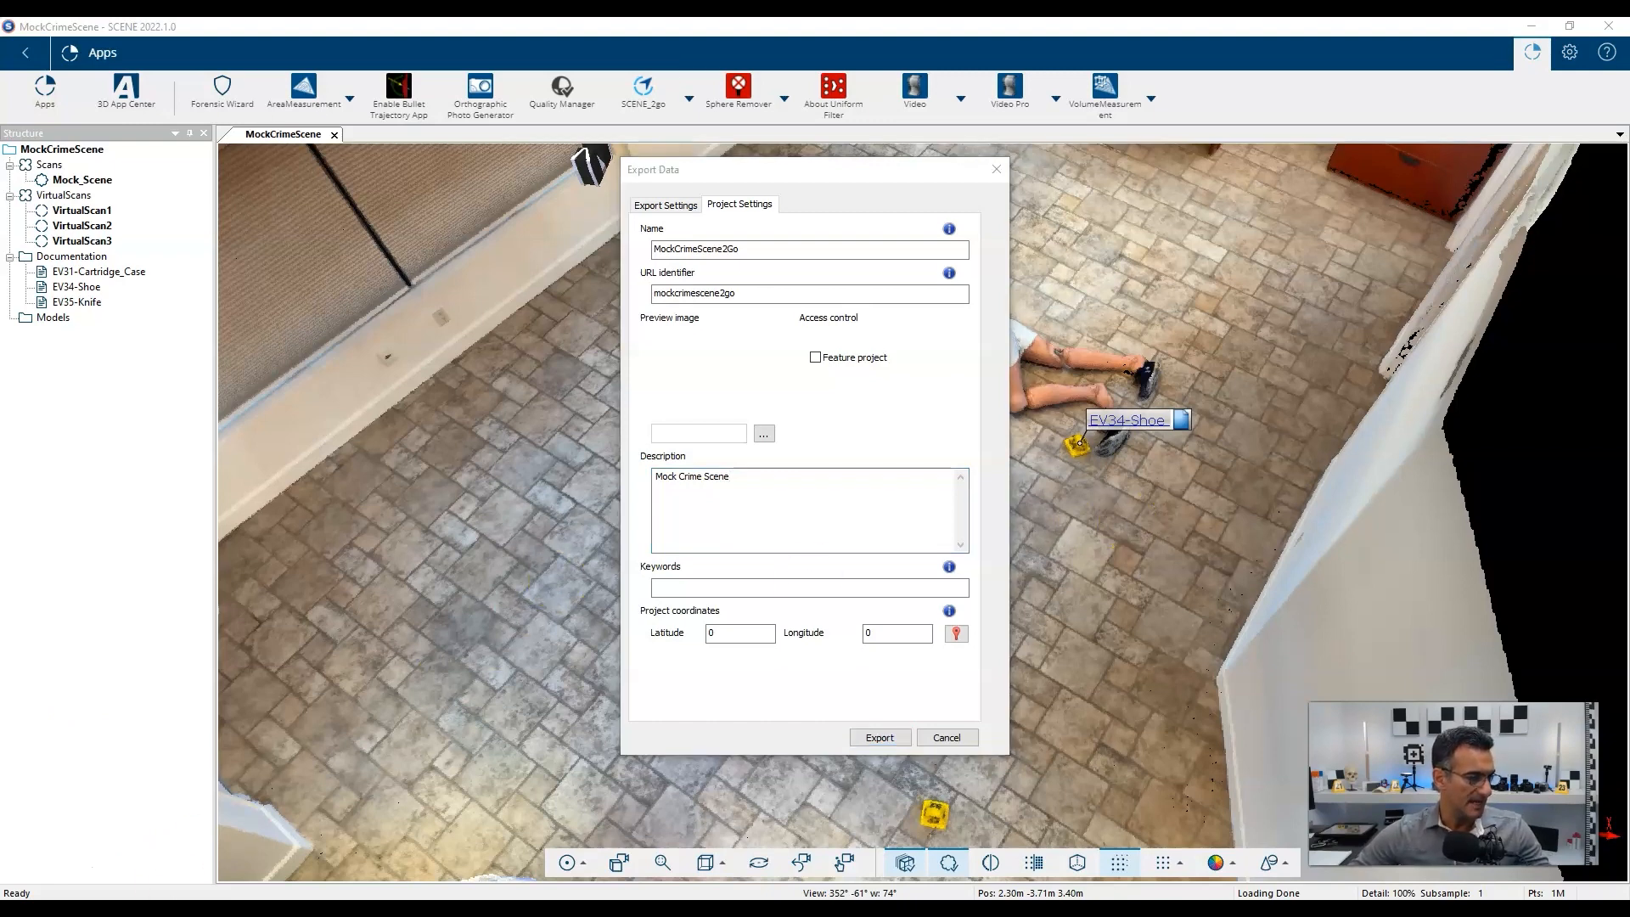
{"action": "left_click_drag", "start_coordinate": [1, 171], "coordinate": [782, 182]}
{"action": "double_click", "coordinate": [786, 180]}
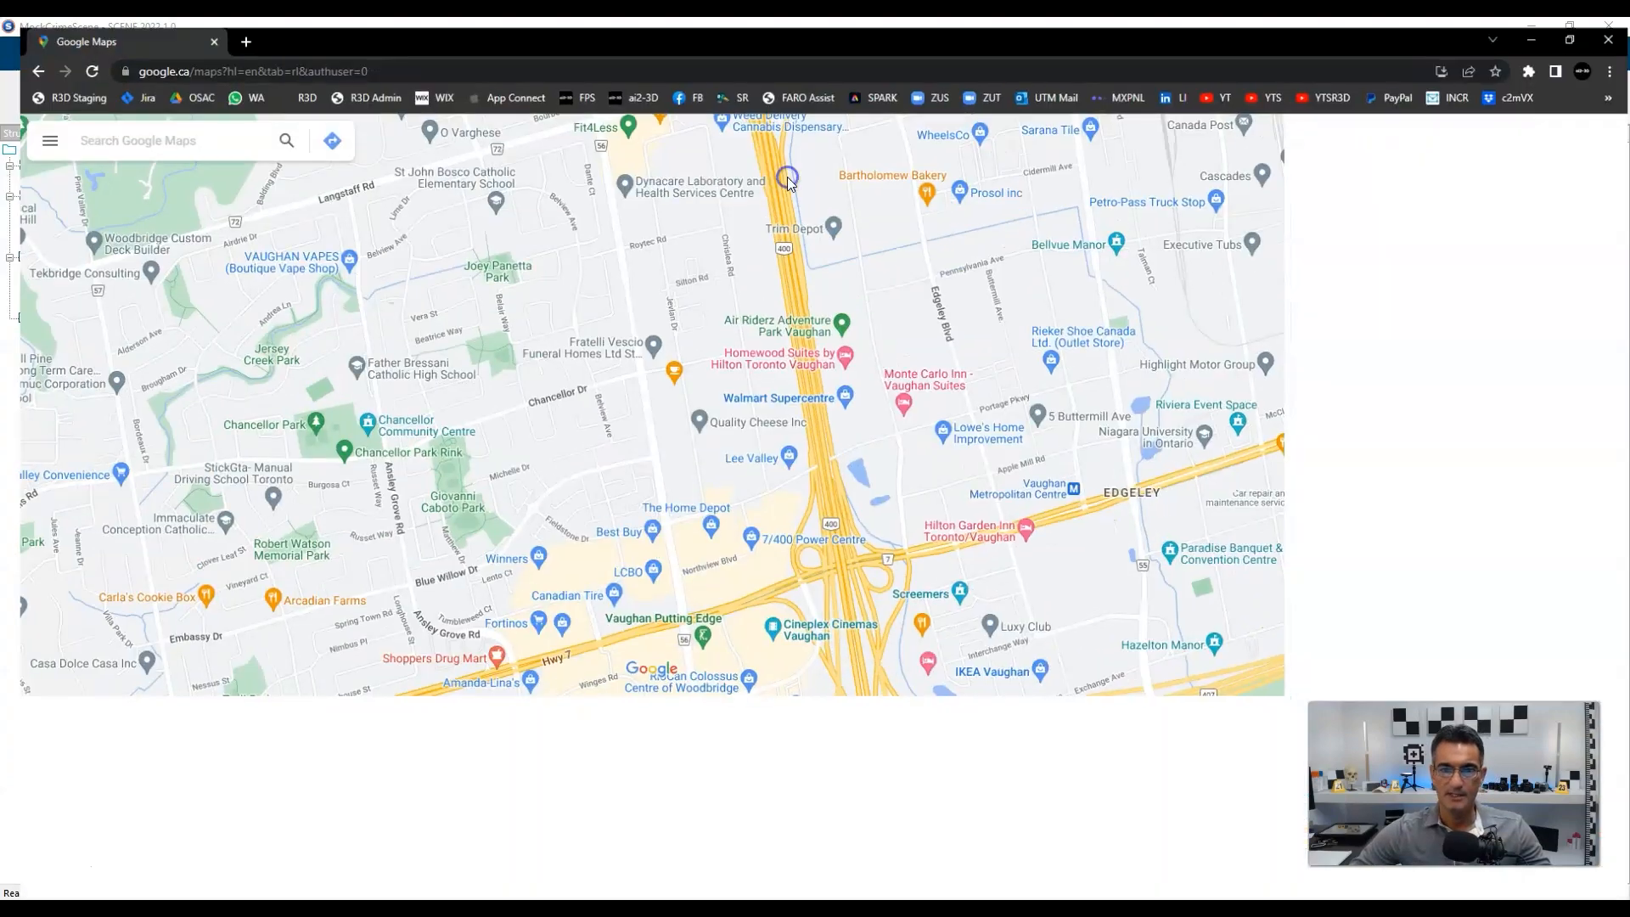
{"action": "left_click", "coordinate": [178, 150]}
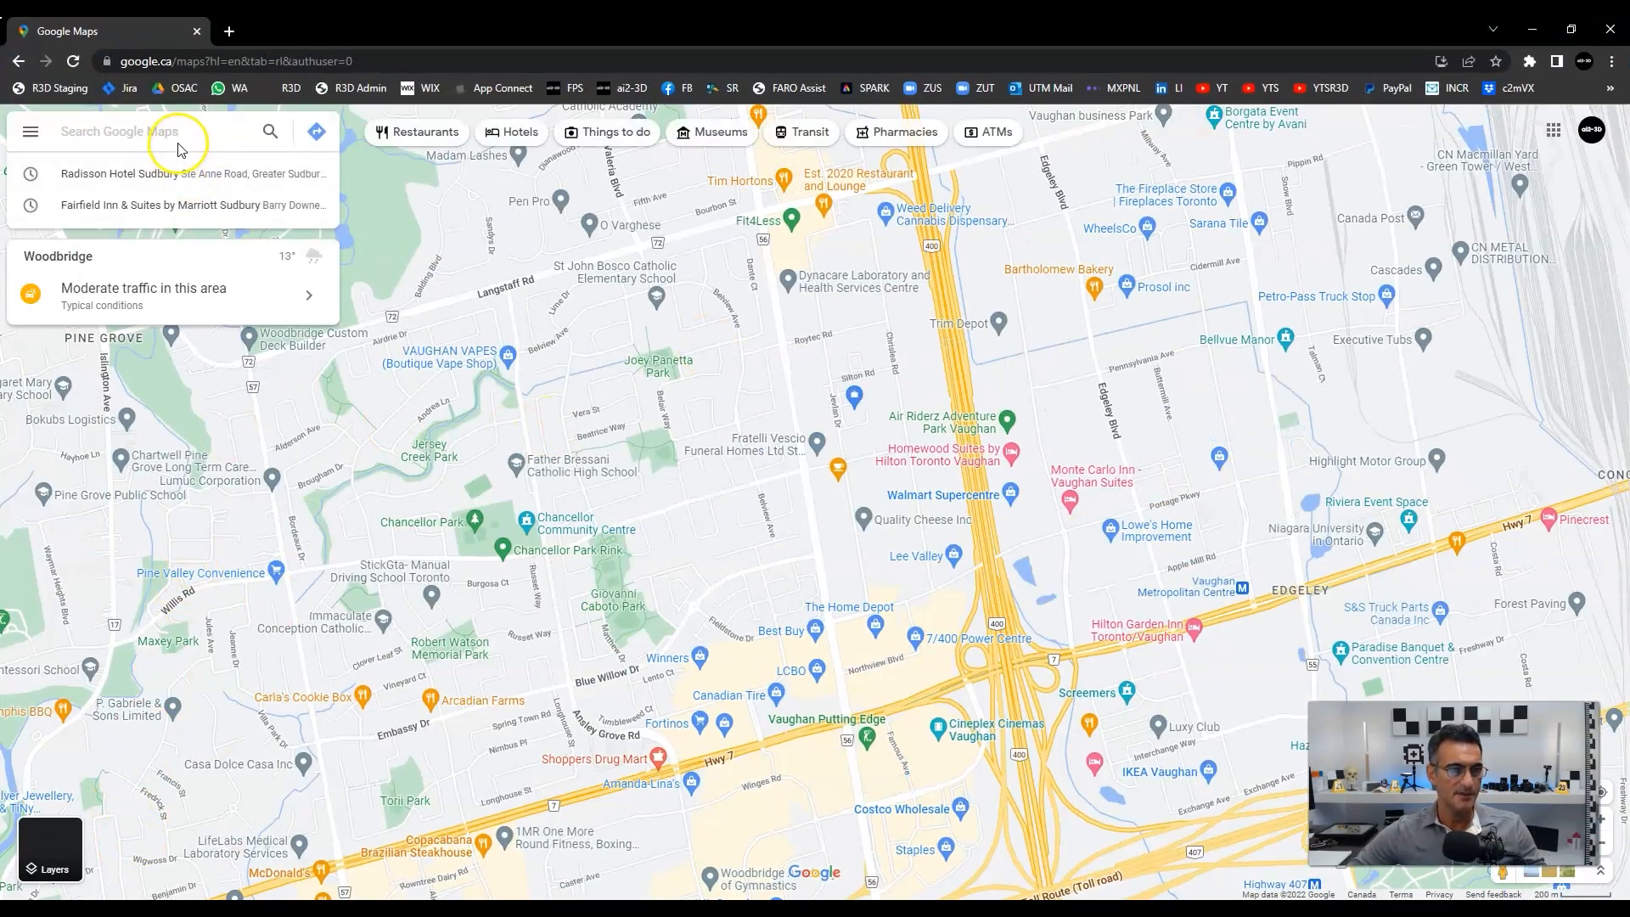
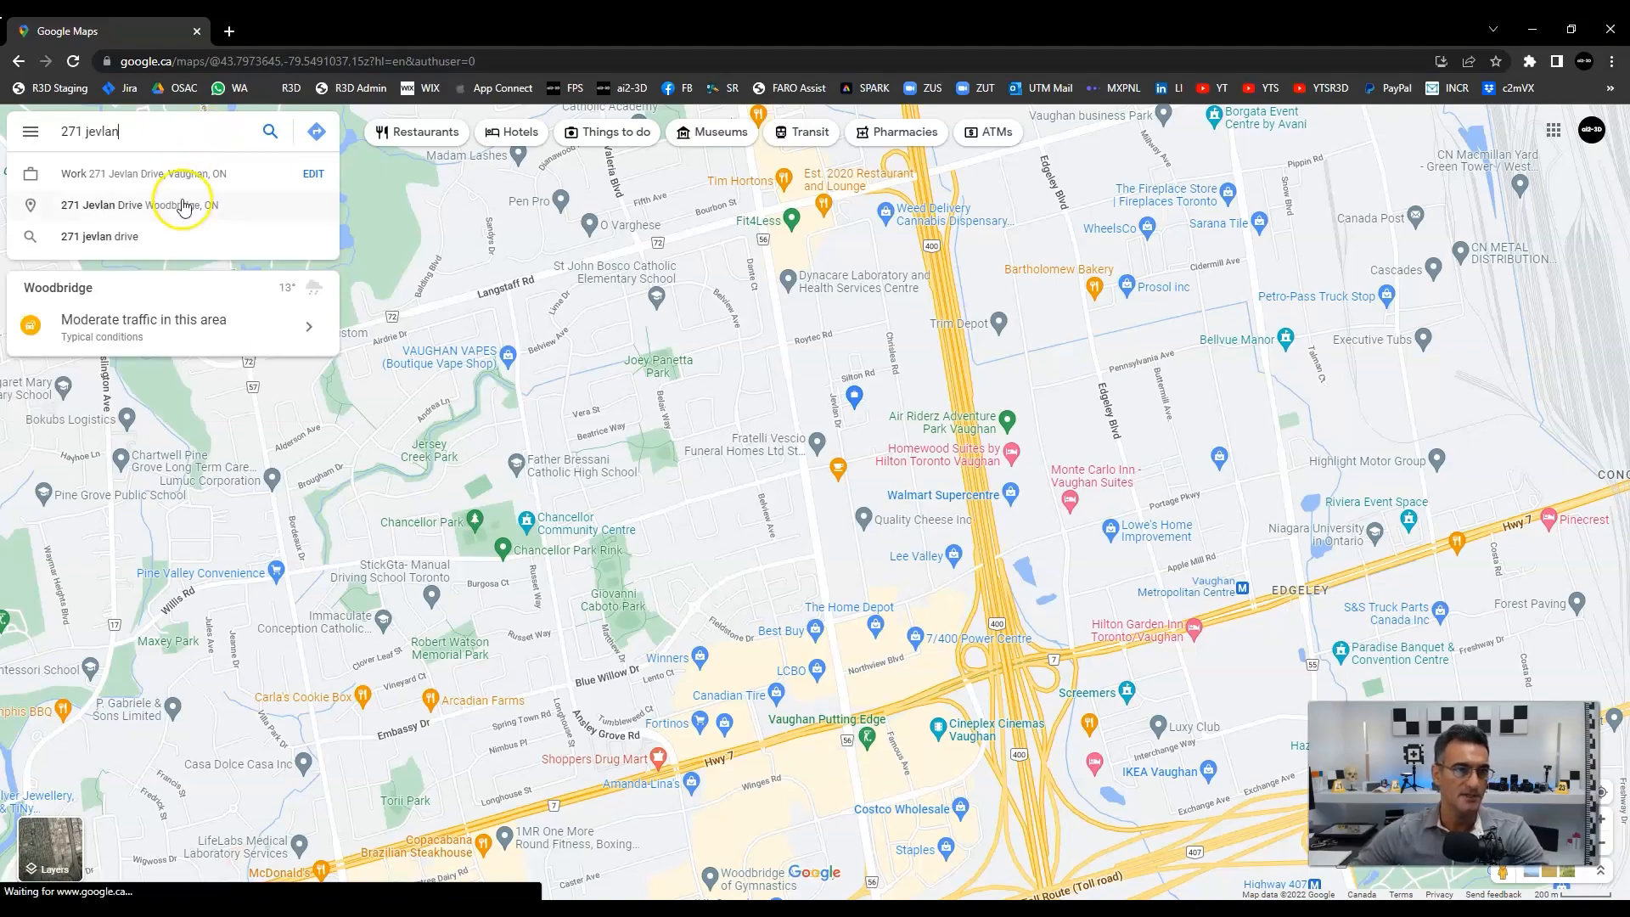
{"action": "left_click", "coordinate": [182, 173]}
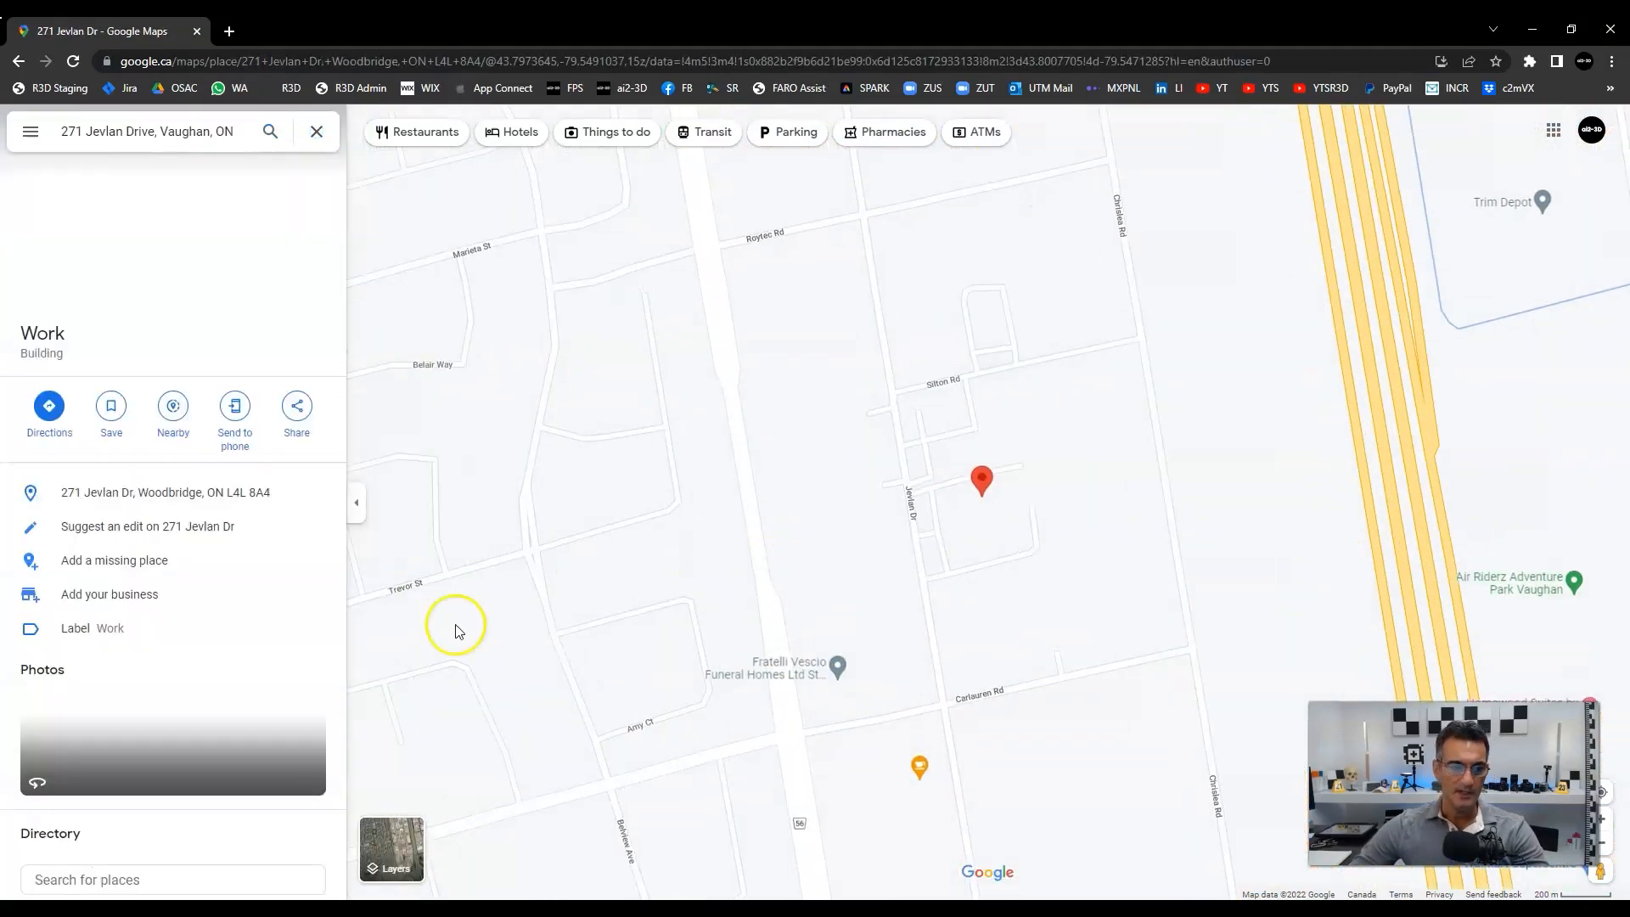
{"action": "left_click", "coordinate": [396, 846]}
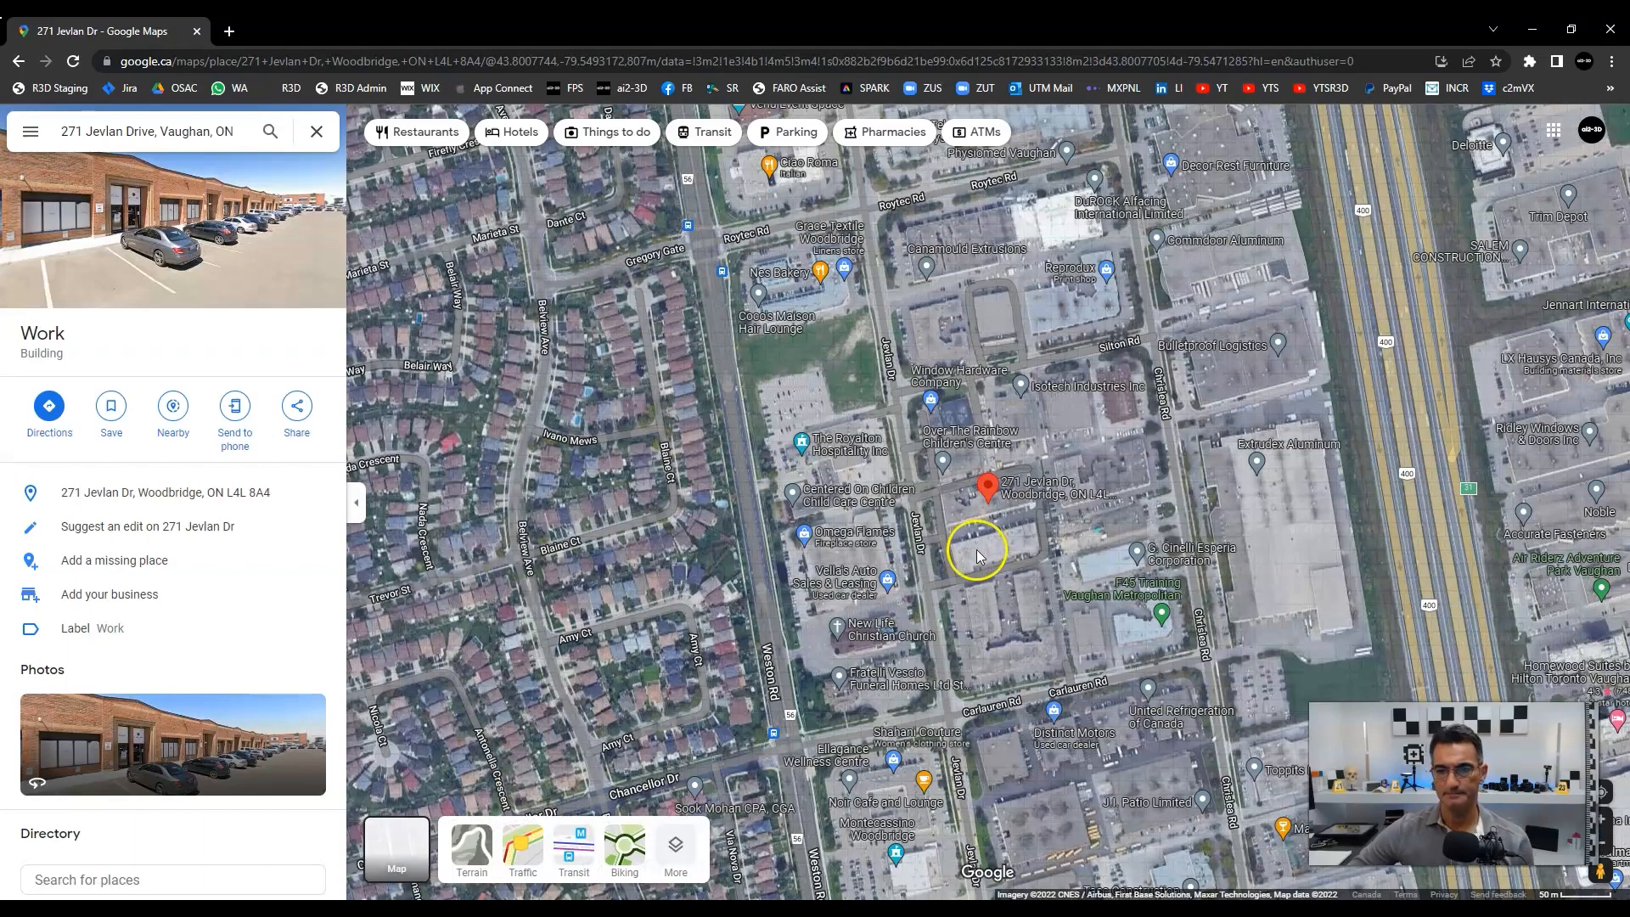
{"action": "scroll", "coordinate": [1011, 512], "scroll_direction": "up", "scroll_amount": 5}
{"action": "scroll", "coordinate": [925, 502], "scroll_direction": "up", "scroll_amount": 2}
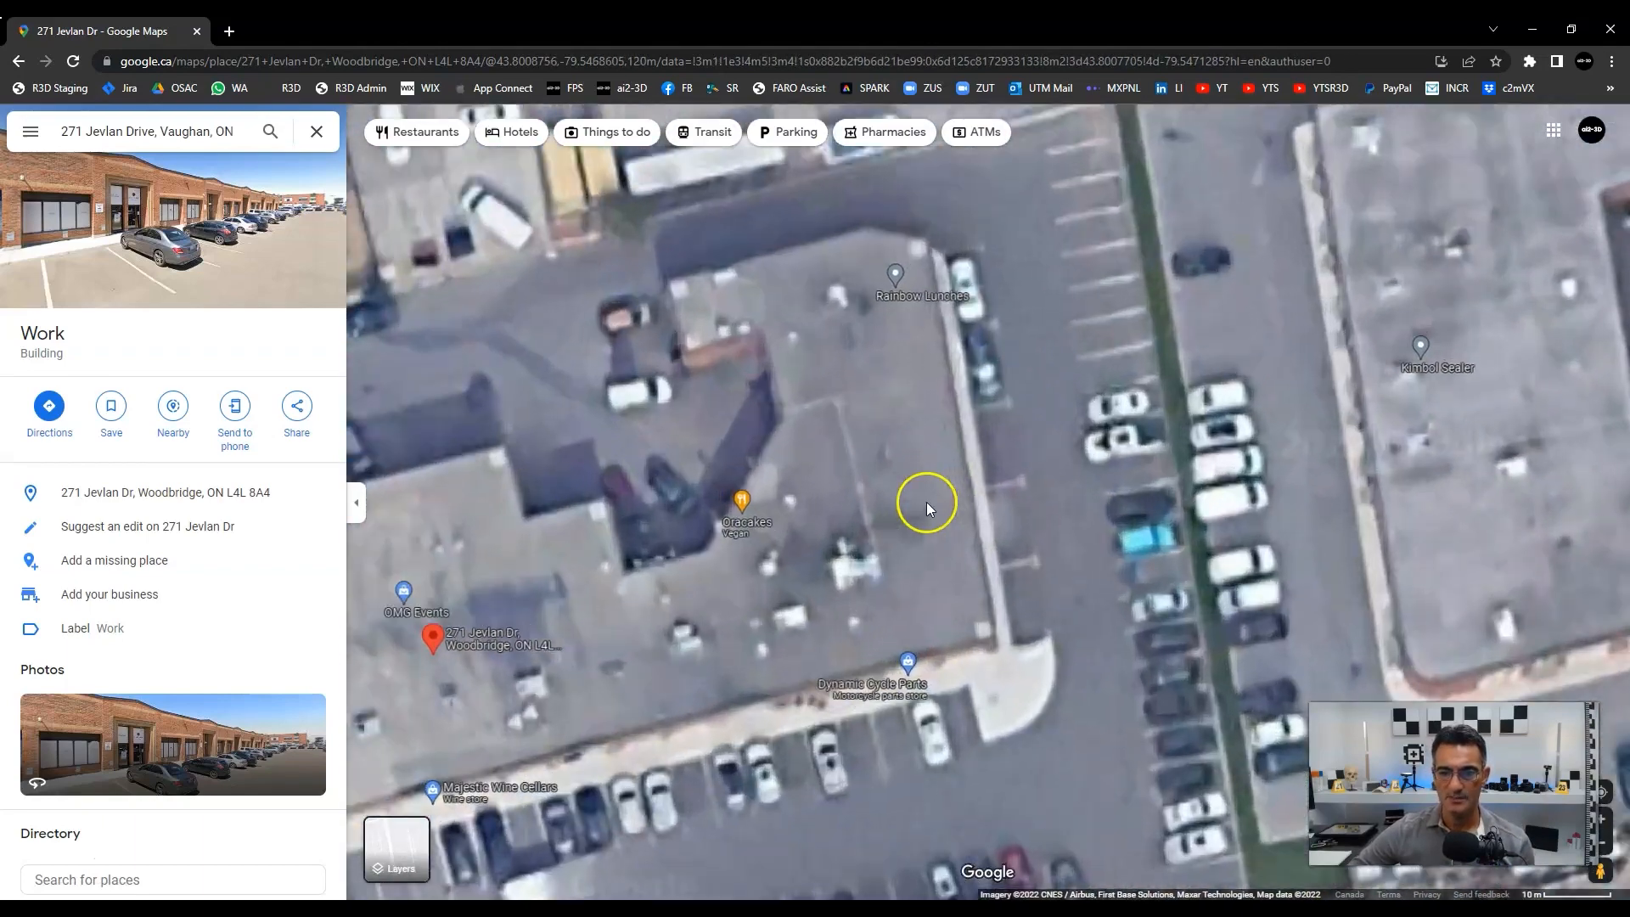
{"action": "scroll", "coordinate": [964, 608], "scroll_direction": "up", "scroll_amount": 2}
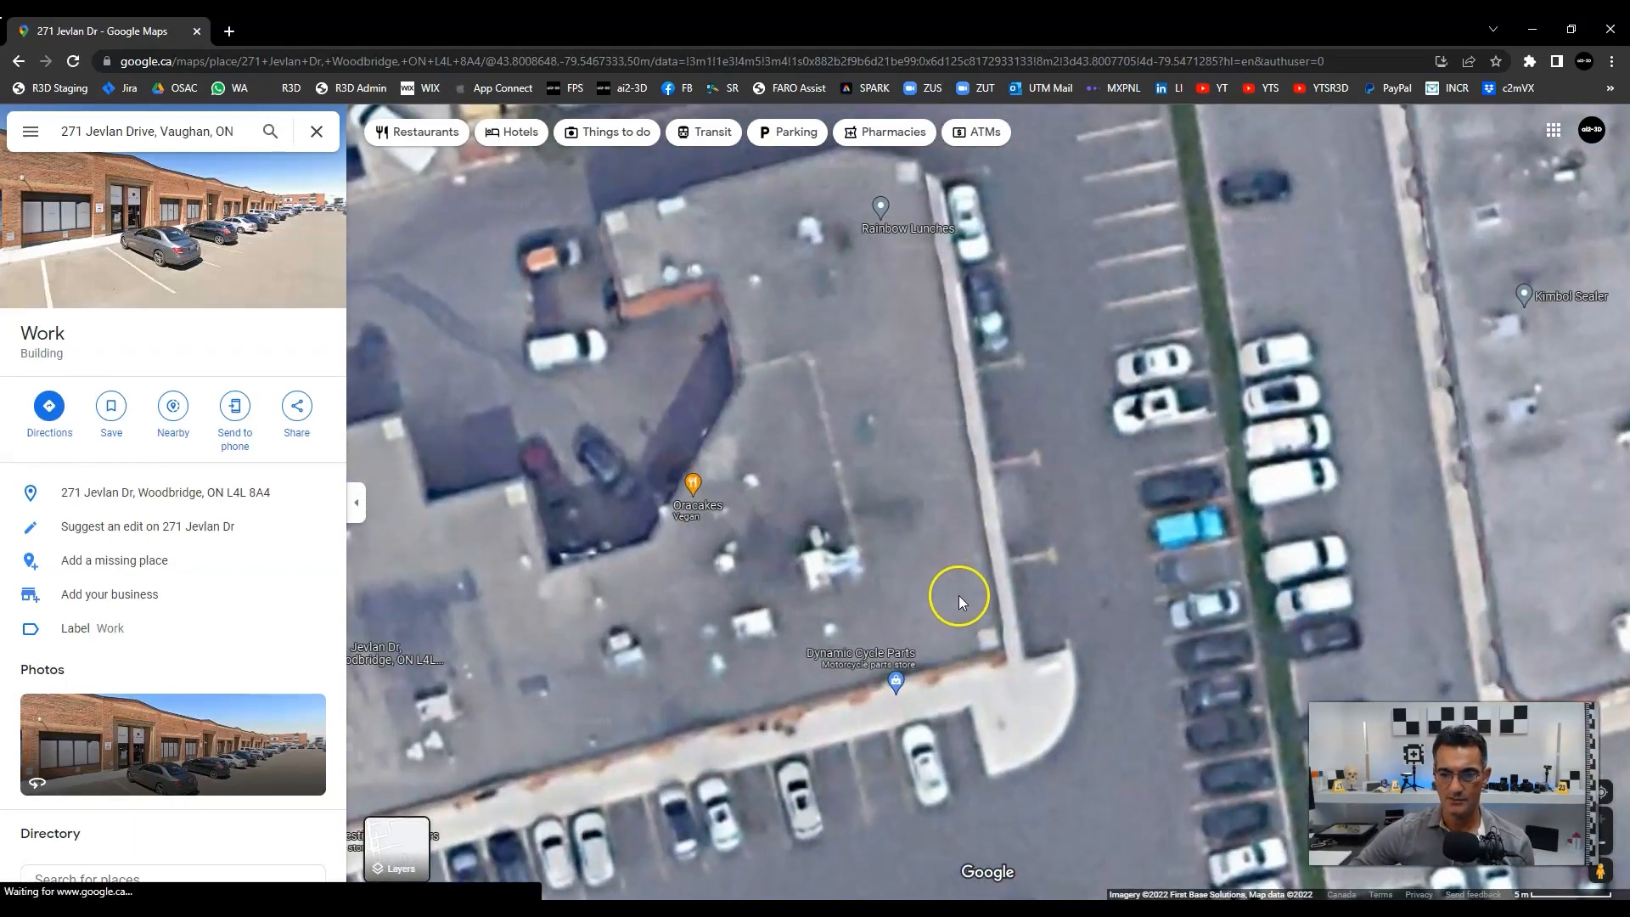
Check What's here? at several spots around the building and the eastern parking lot.
{"action": "left_click", "coordinate": [957, 600]}
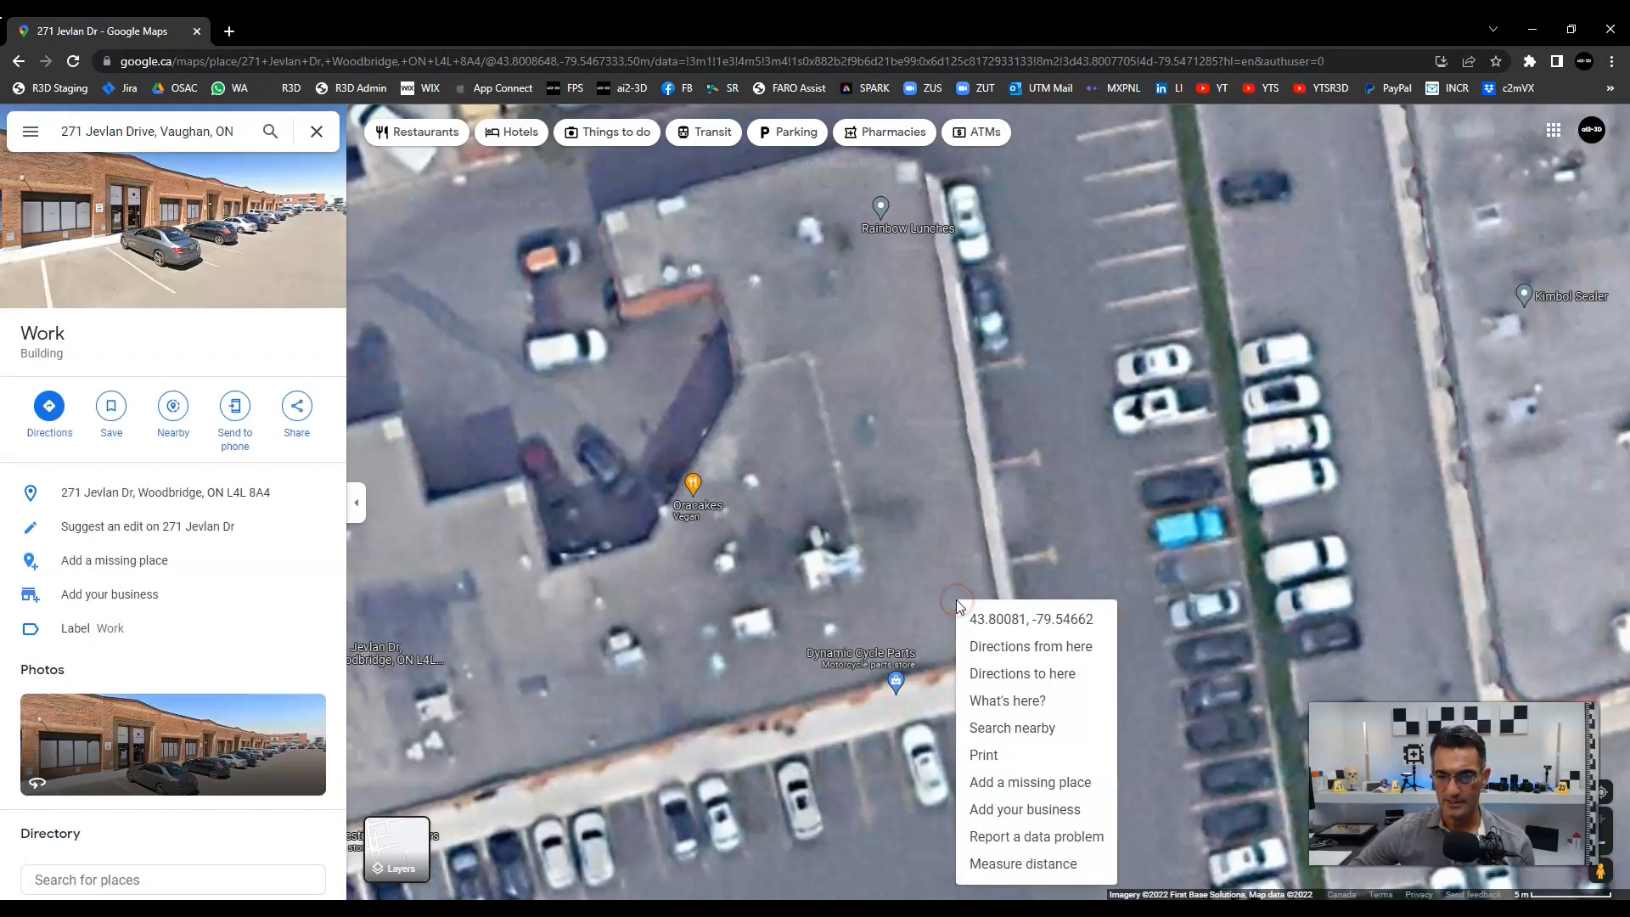
{"action": "left_click", "coordinate": [1005, 702]}
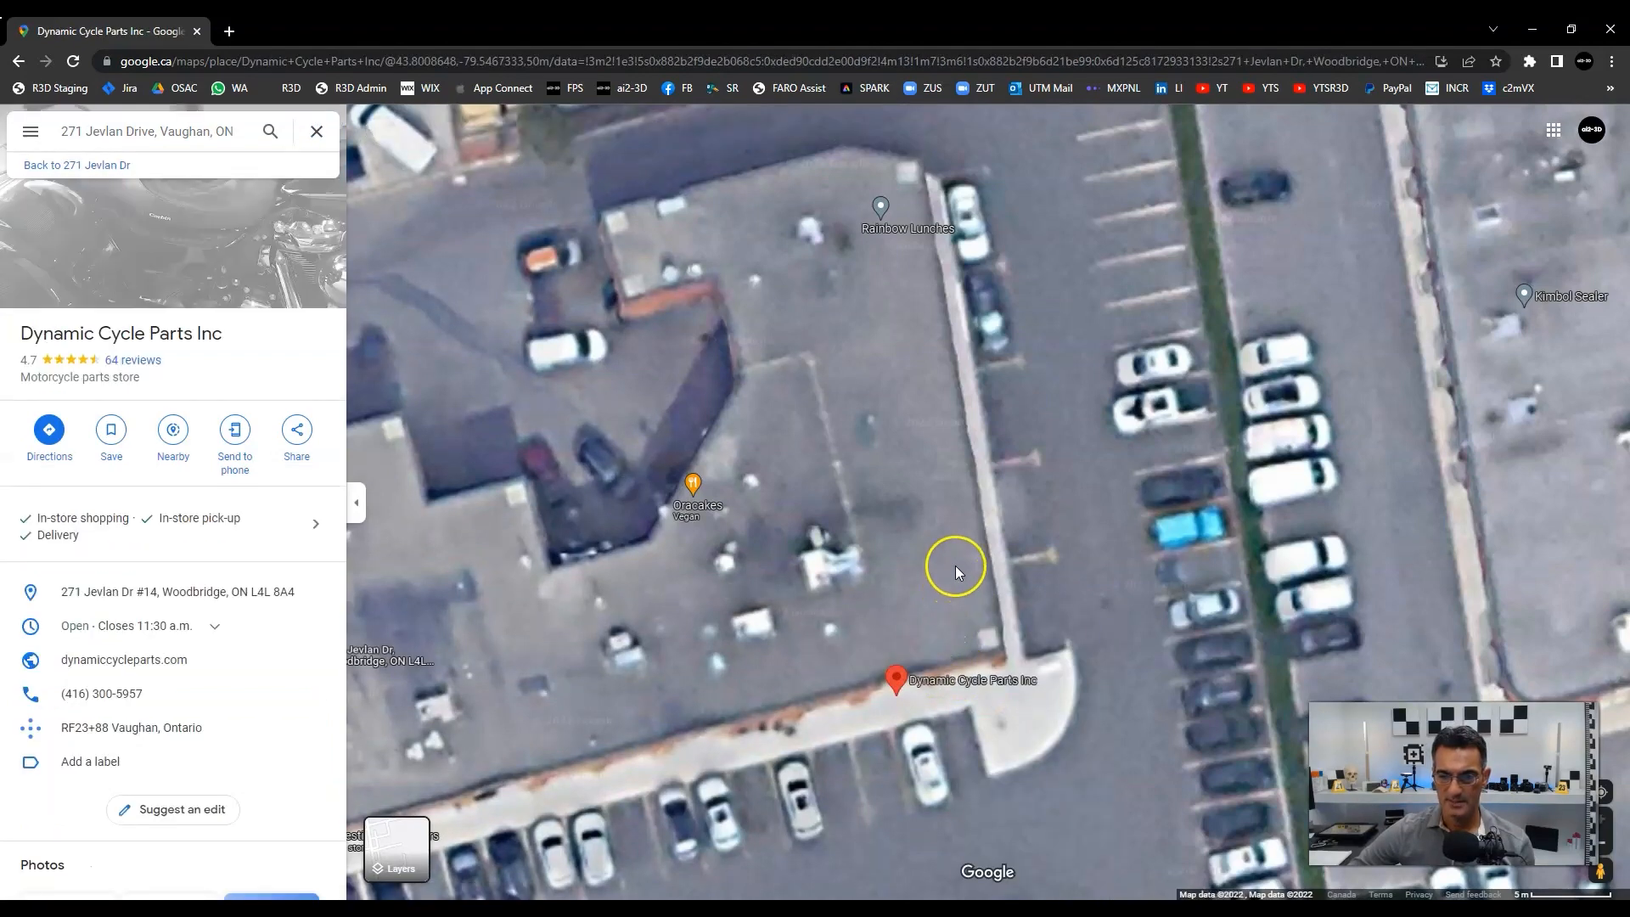
{"action": "right_click", "coordinate": [934, 561]}
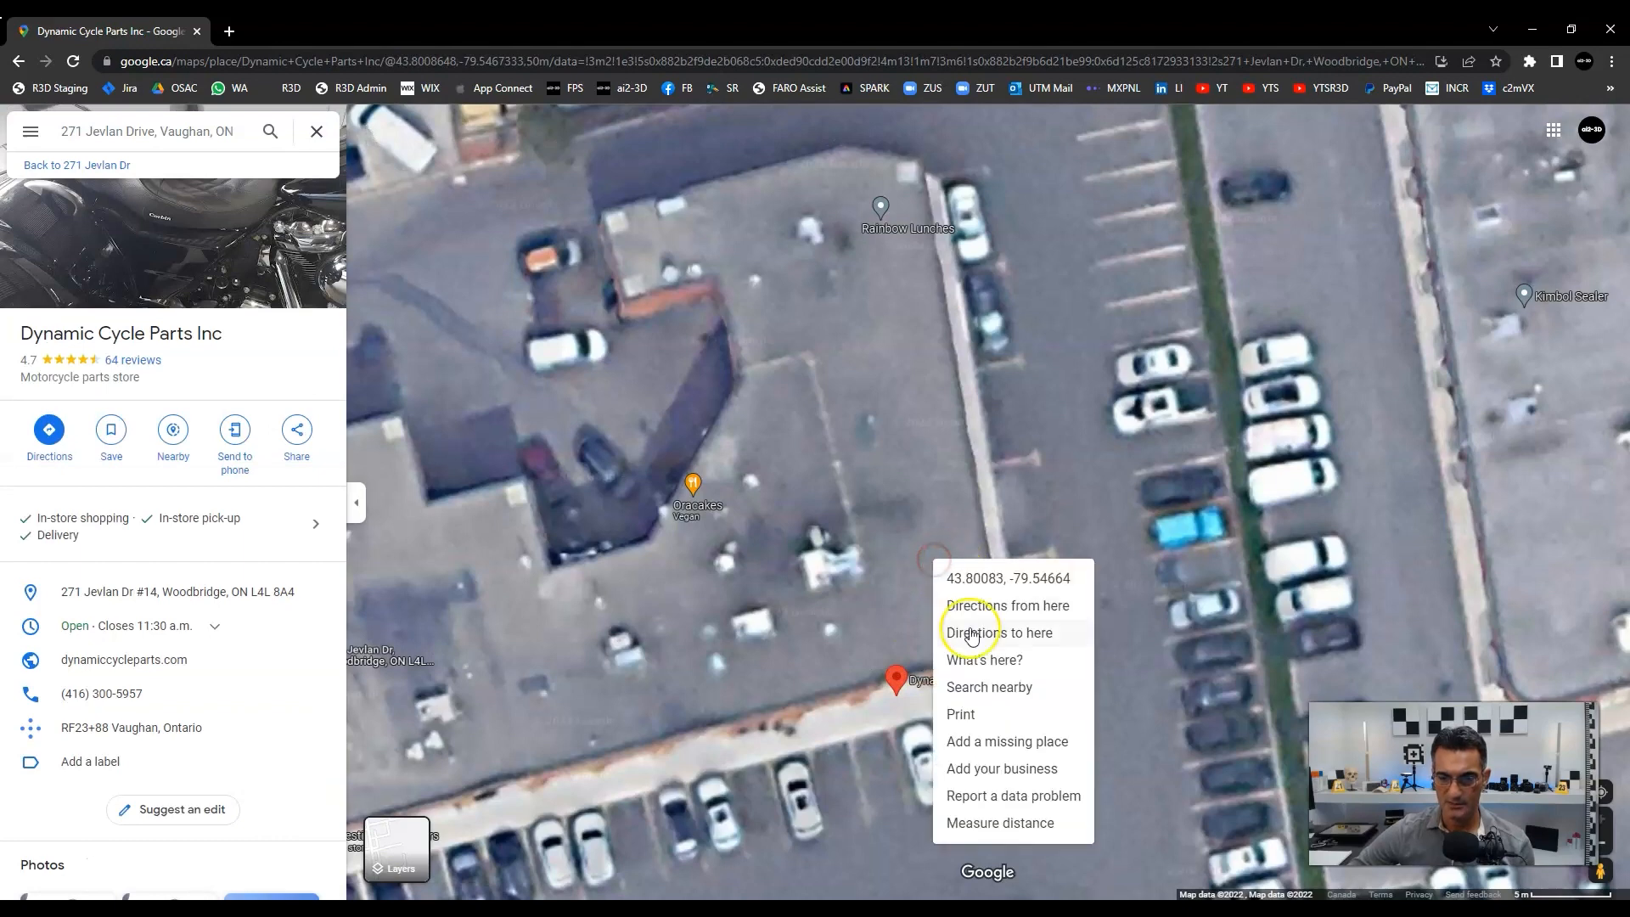
{"action": "left_click", "coordinate": [986, 660]}
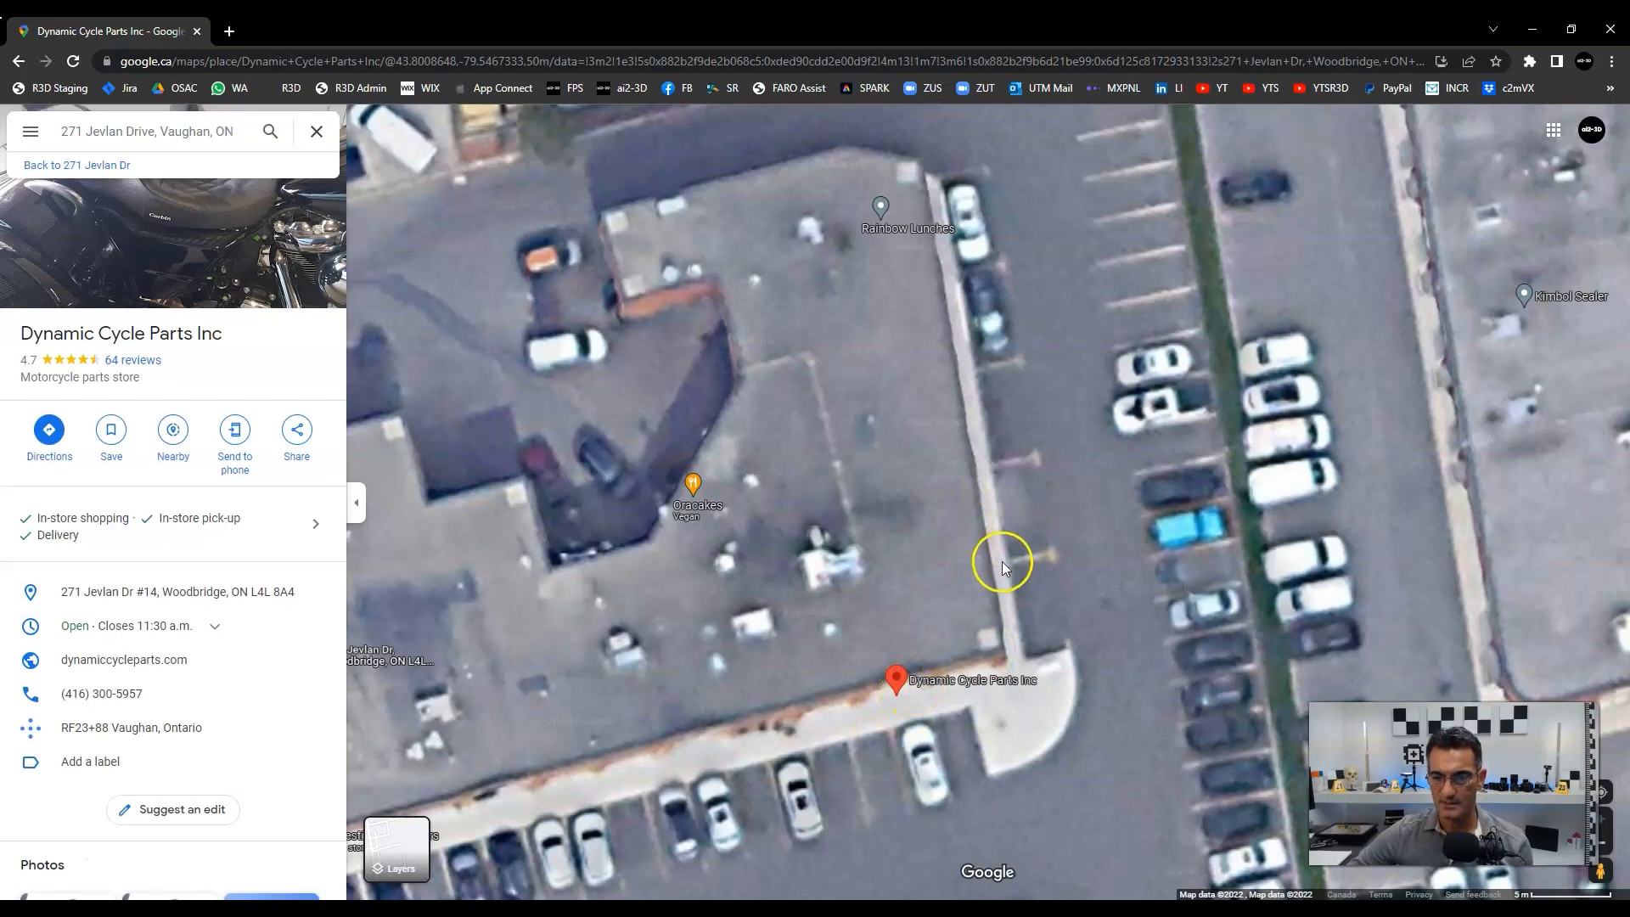
{"action": "right_click", "coordinate": [948, 511]}
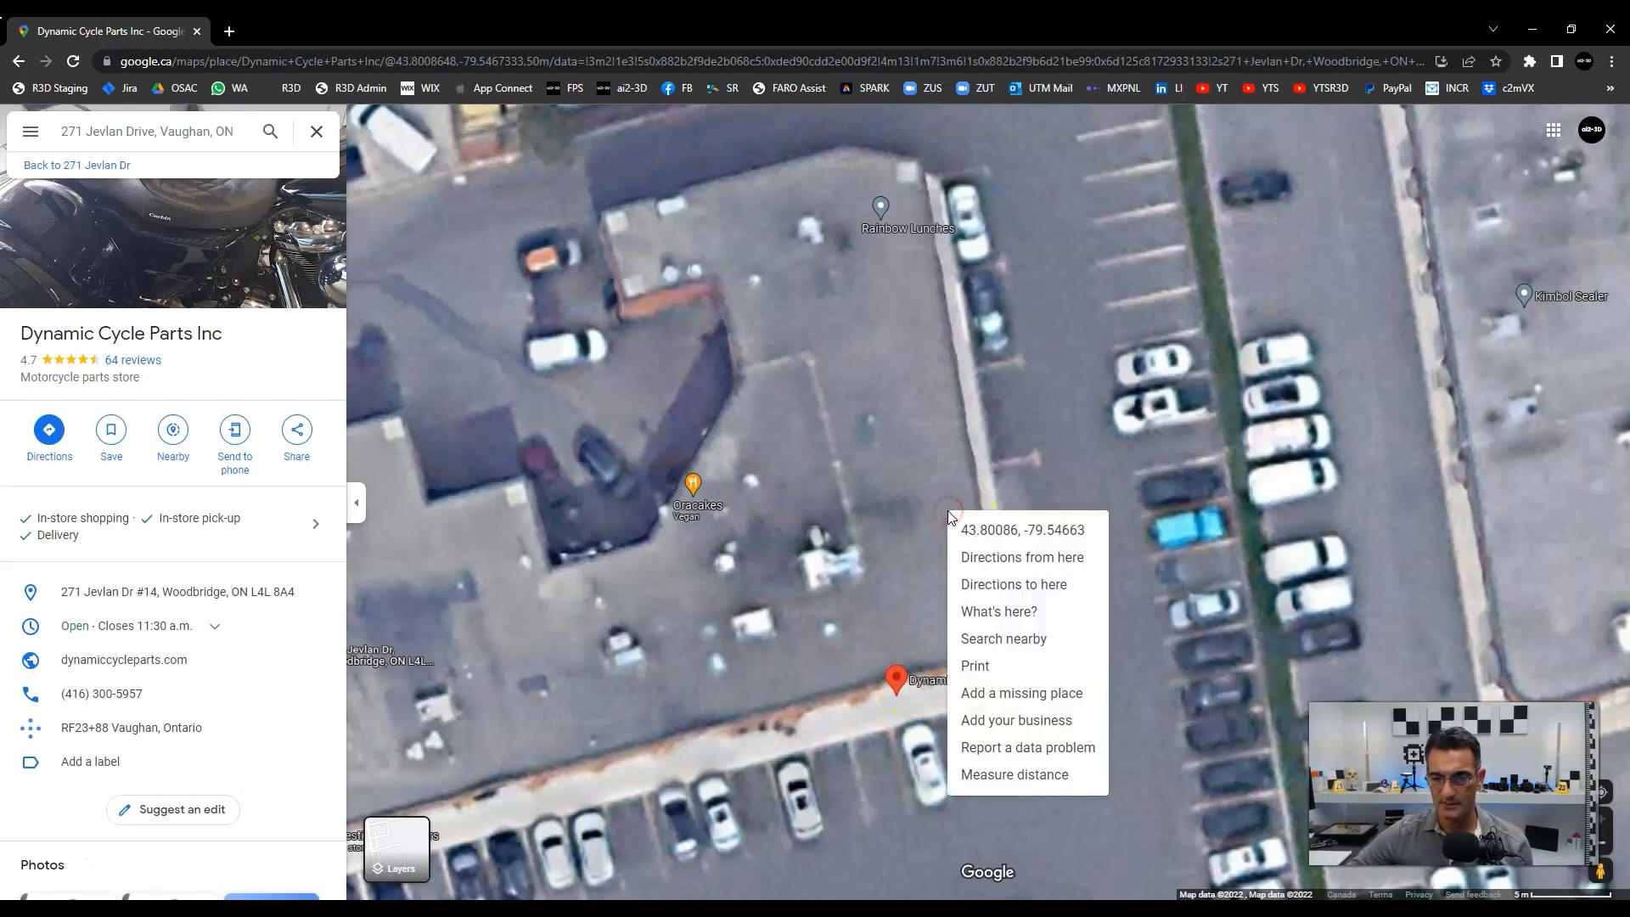
{"action": "left_click", "coordinate": [988, 611]}
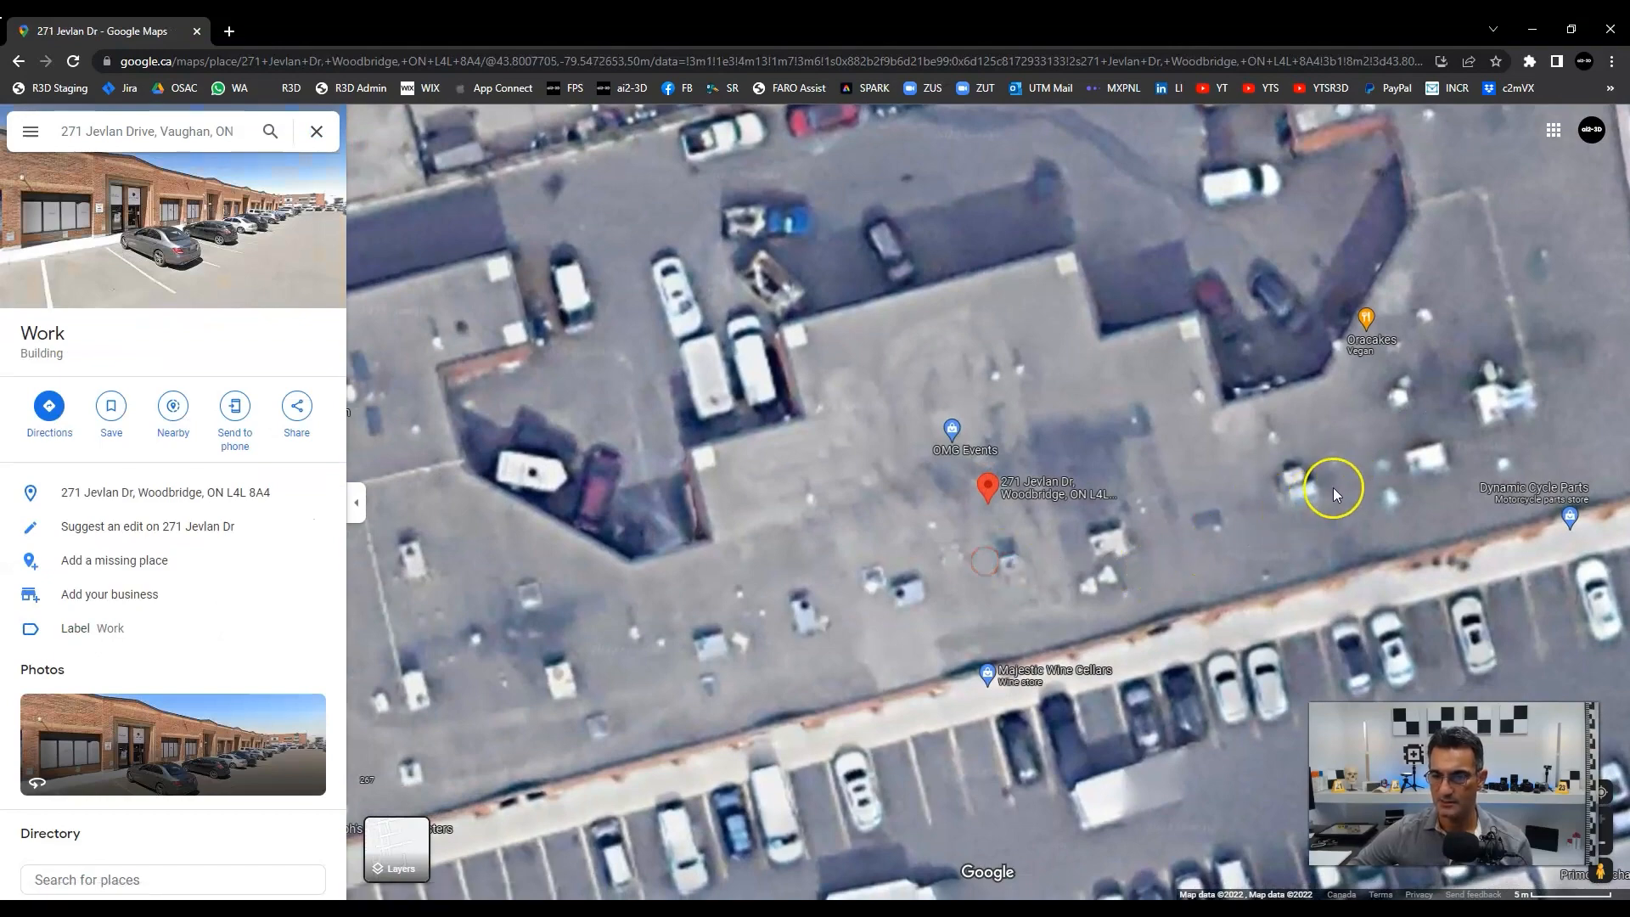
{"action": "left_click_drag", "start_coordinate": [1333, 484], "coordinate": [819, 564]}
{"action": "right_click", "coordinate": [1000, 454]}
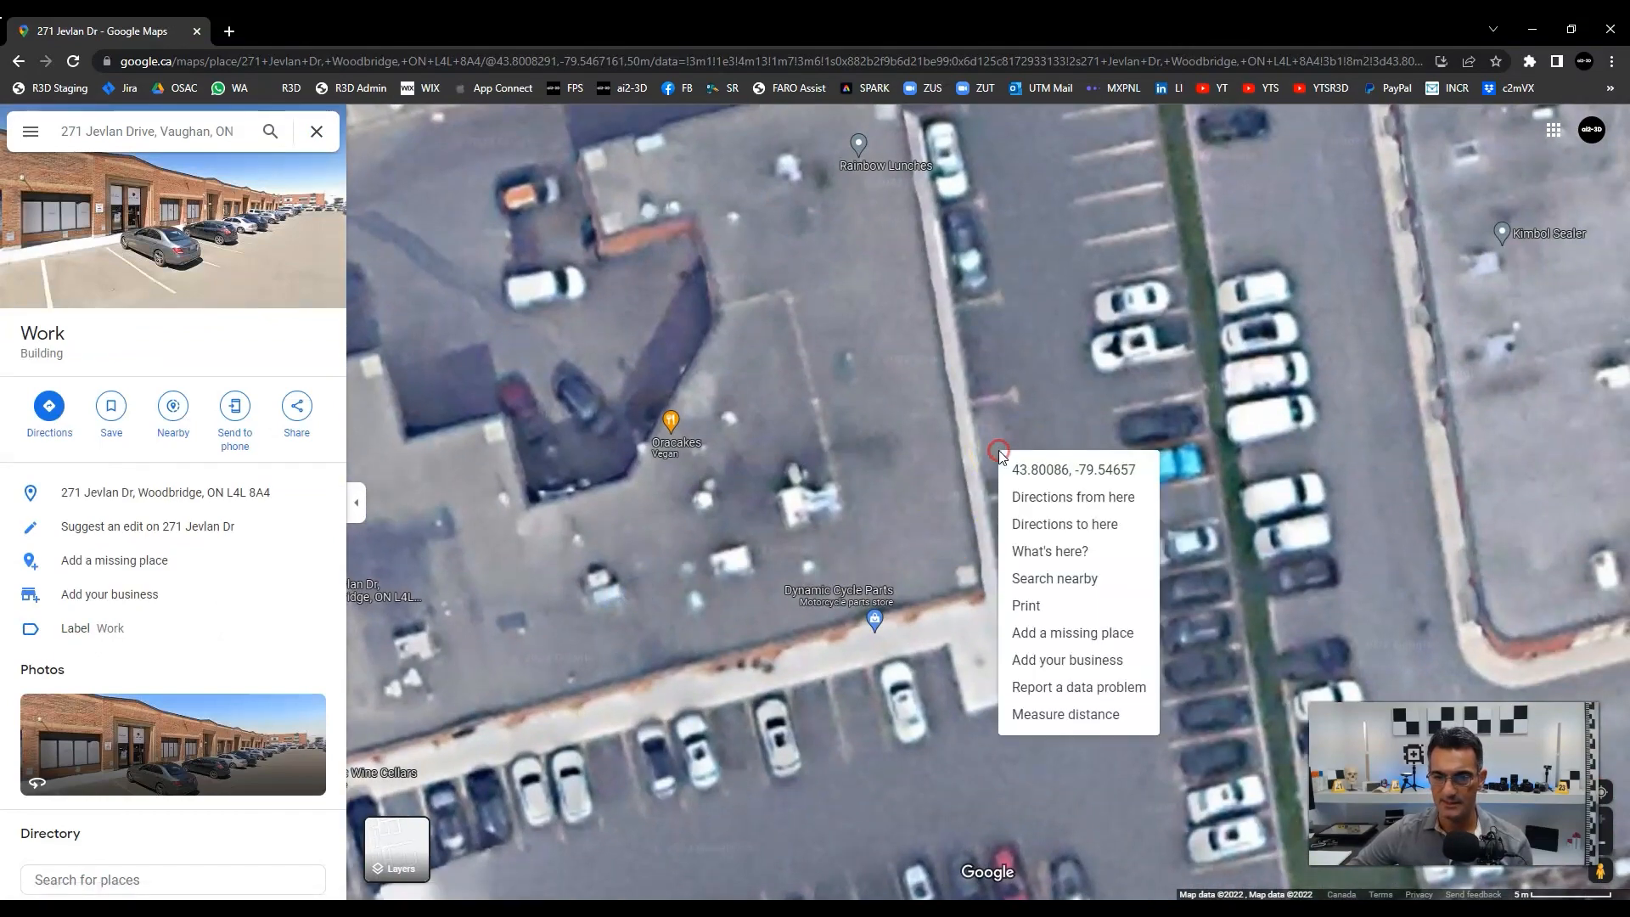
{"action": "left_click", "coordinate": [1041, 544]}
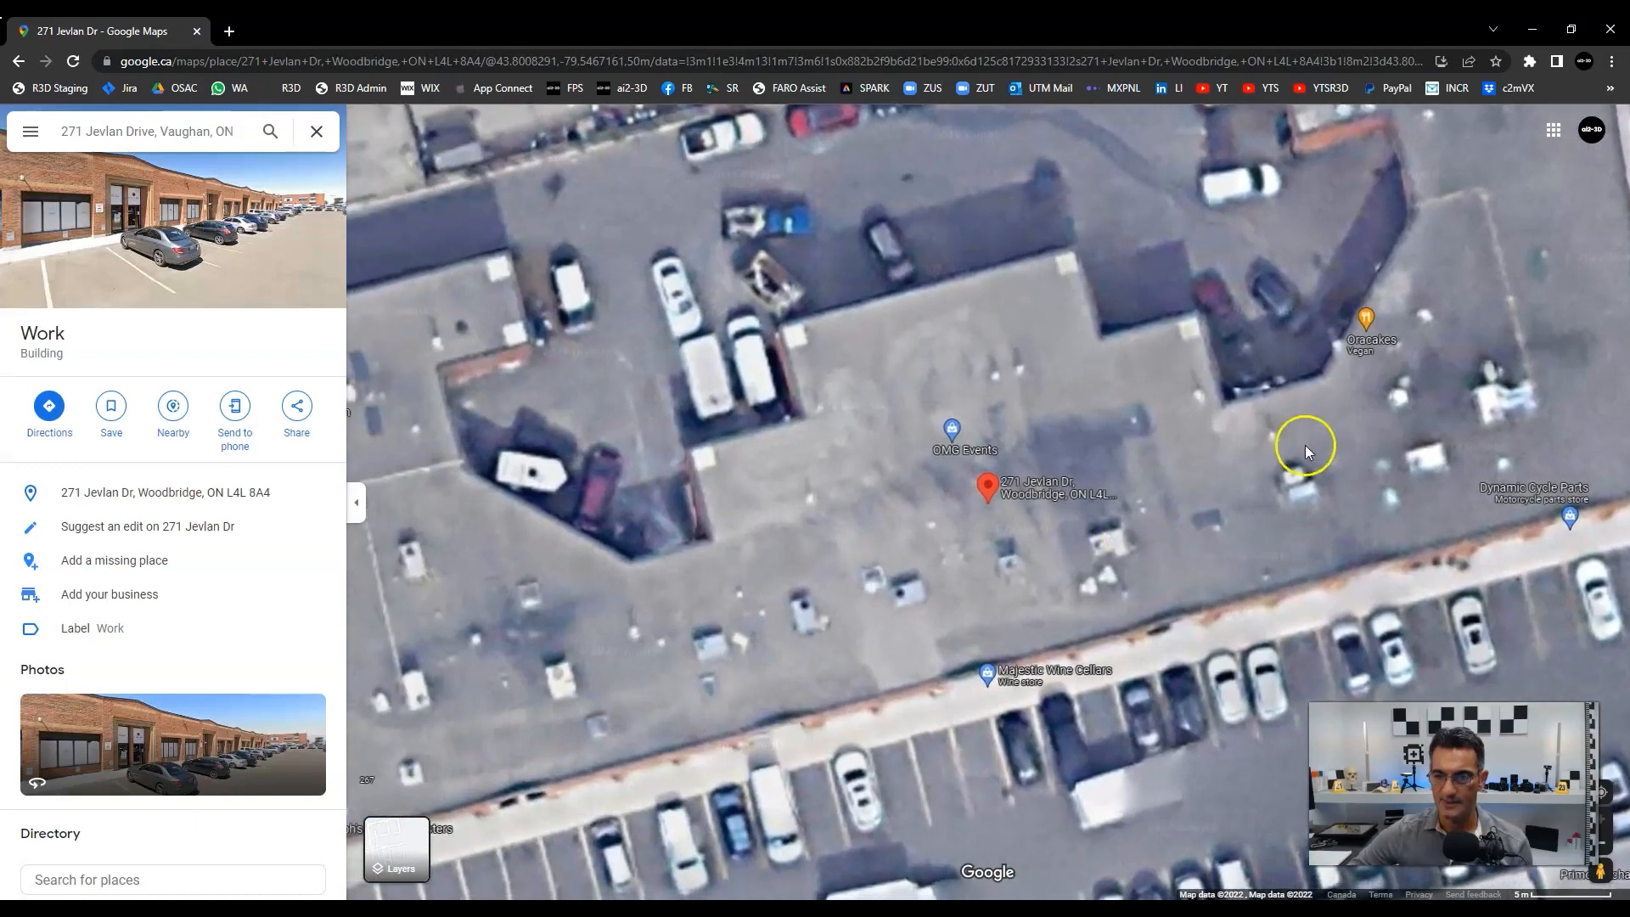
{"action": "left_click_drag", "start_coordinate": [1307, 451], "coordinate": [677, 622]}
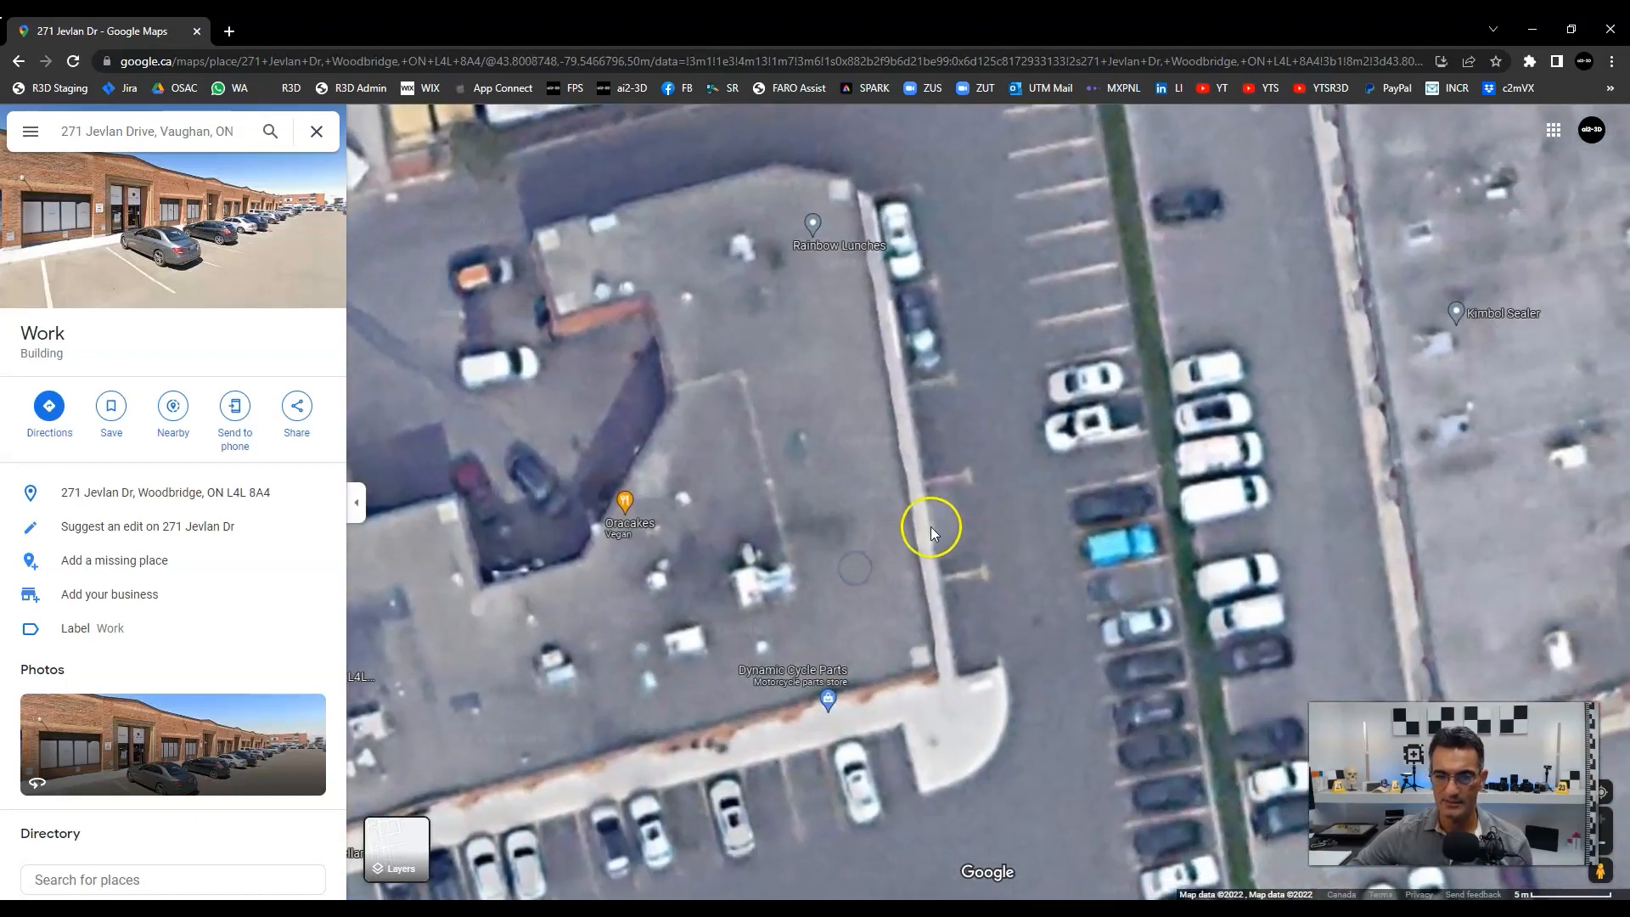
{"action": "right_click", "coordinate": [895, 515]}
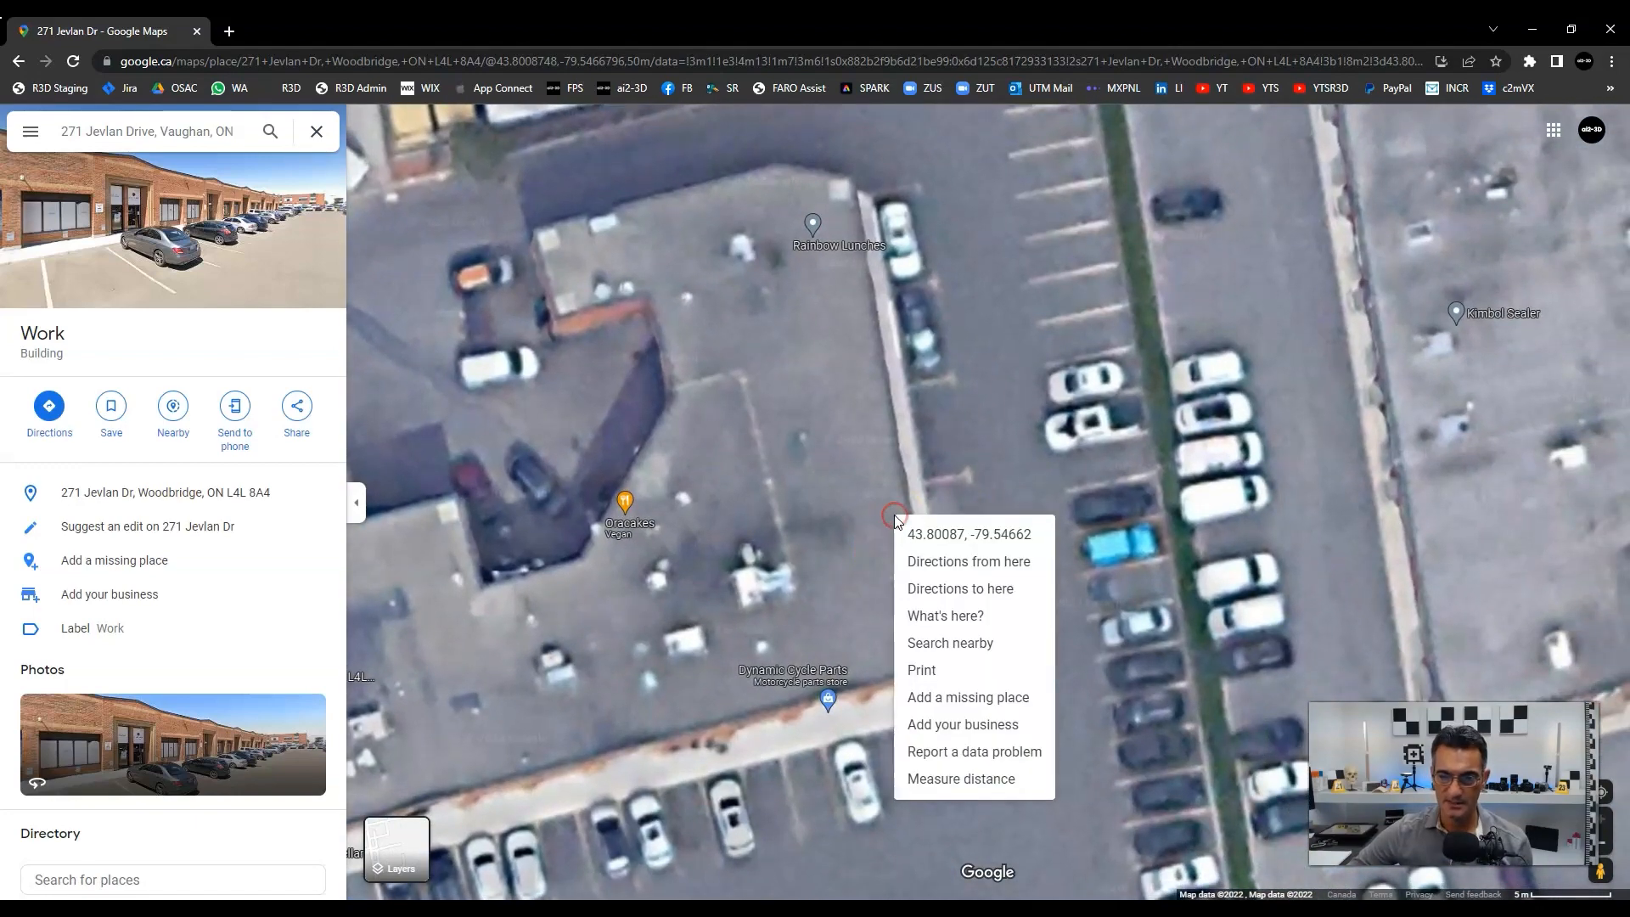
{"action": "left_click", "coordinate": [950, 620]}
Pin the parking lane spot, select its coordinates 43.800863, -79.546536, and return to SCENE.
{"action": "right_click", "coordinate": [506, 630]}
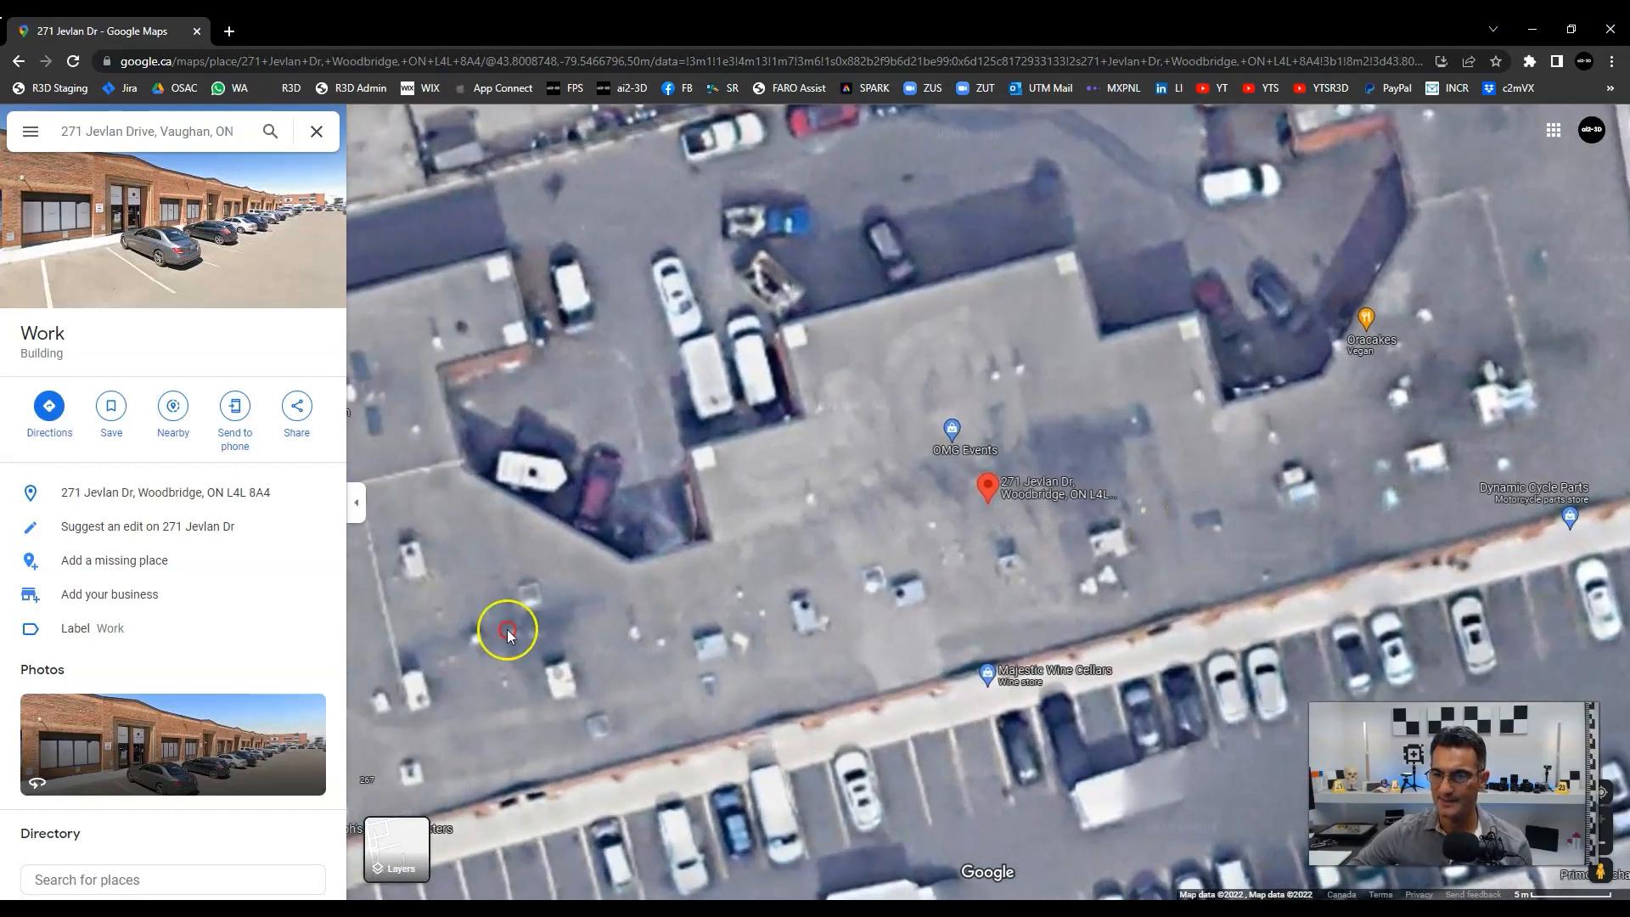
{"action": "left_click_drag", "start_coordinate": [1475, 331], "coordinate": [694, 496]}
{"action": "right_click", "coordinate": [958, 506]}
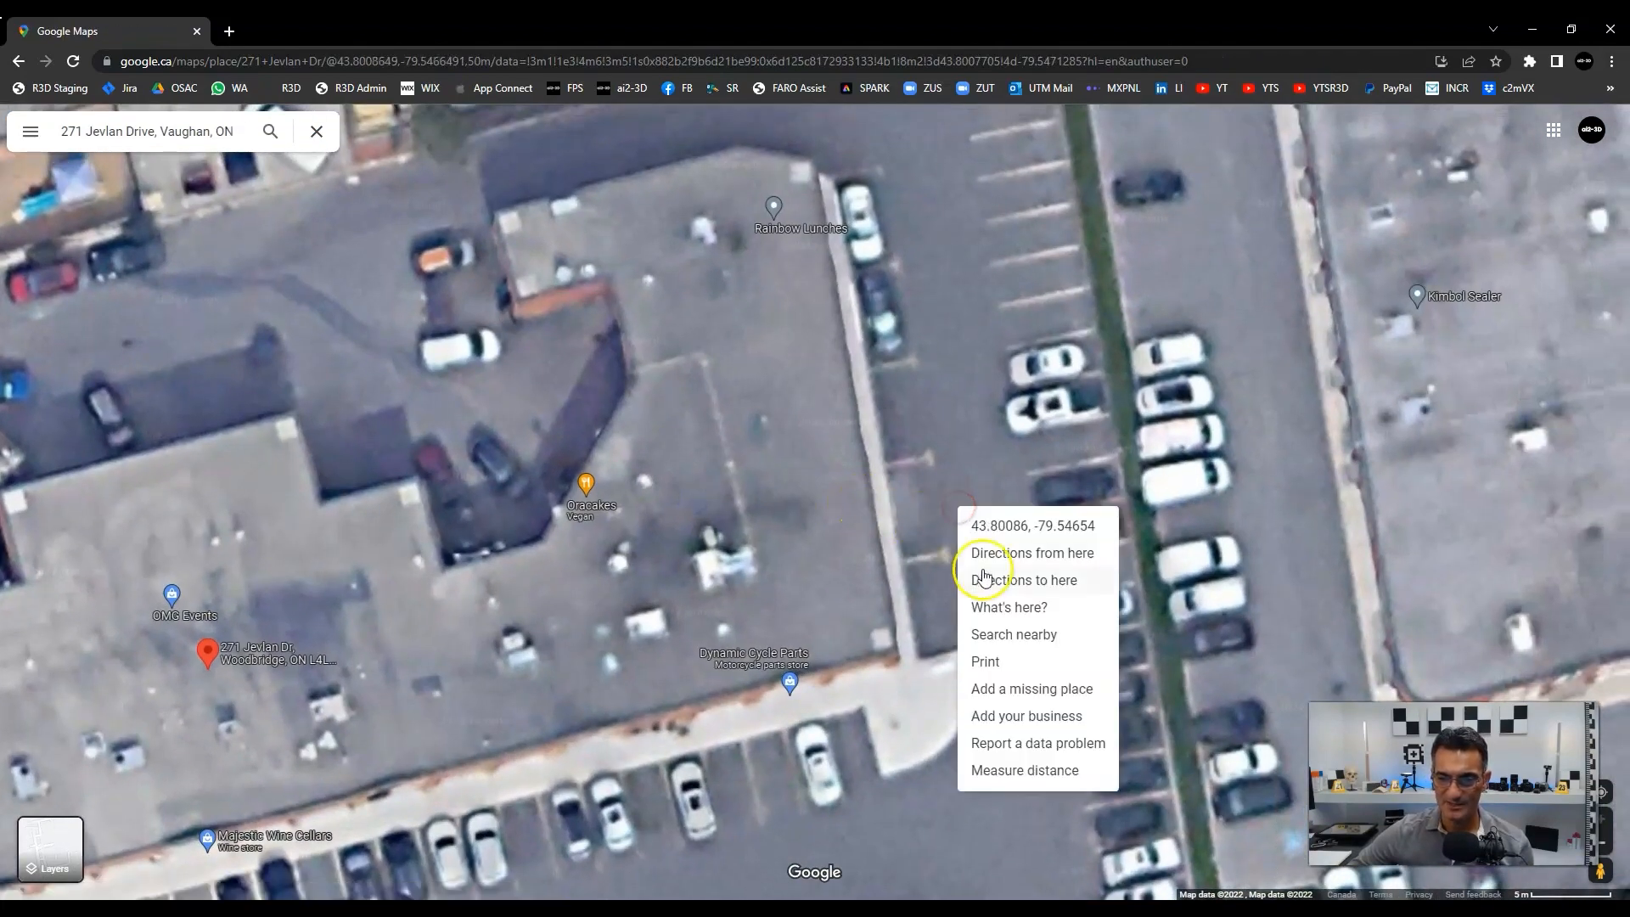
{"action": "left_click", "coordinate": [1008, 608]}
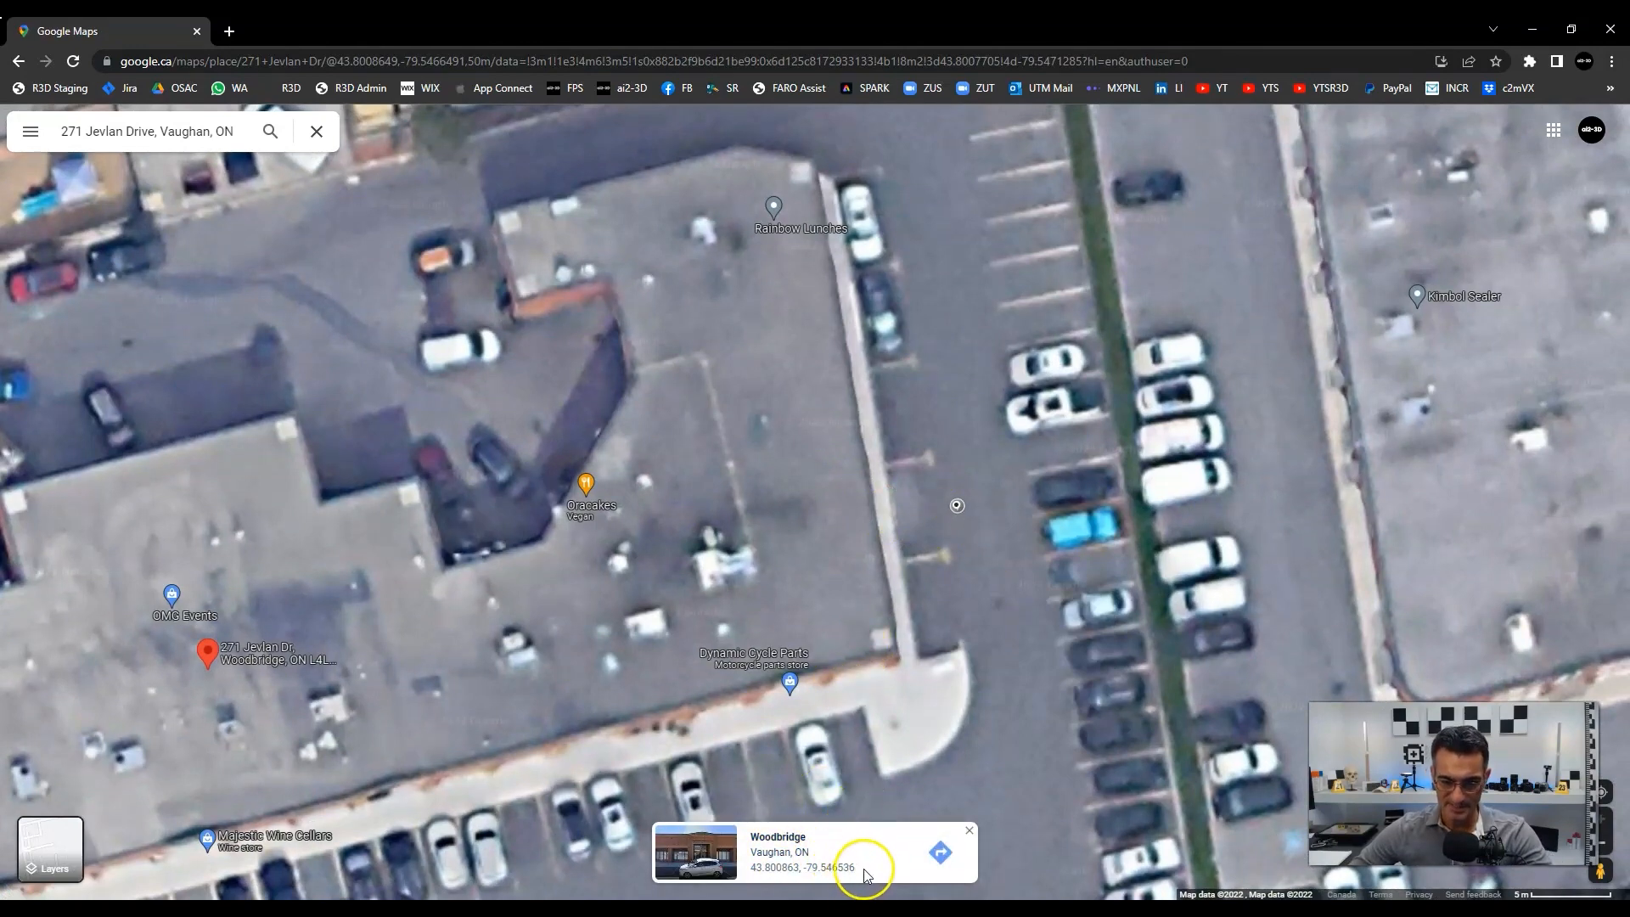
{"action": "left_click_drag", "start_coordinate": [868, 873], "coordinate": [750, 873]}
{"action": "key", "text": "ctrl+c"}
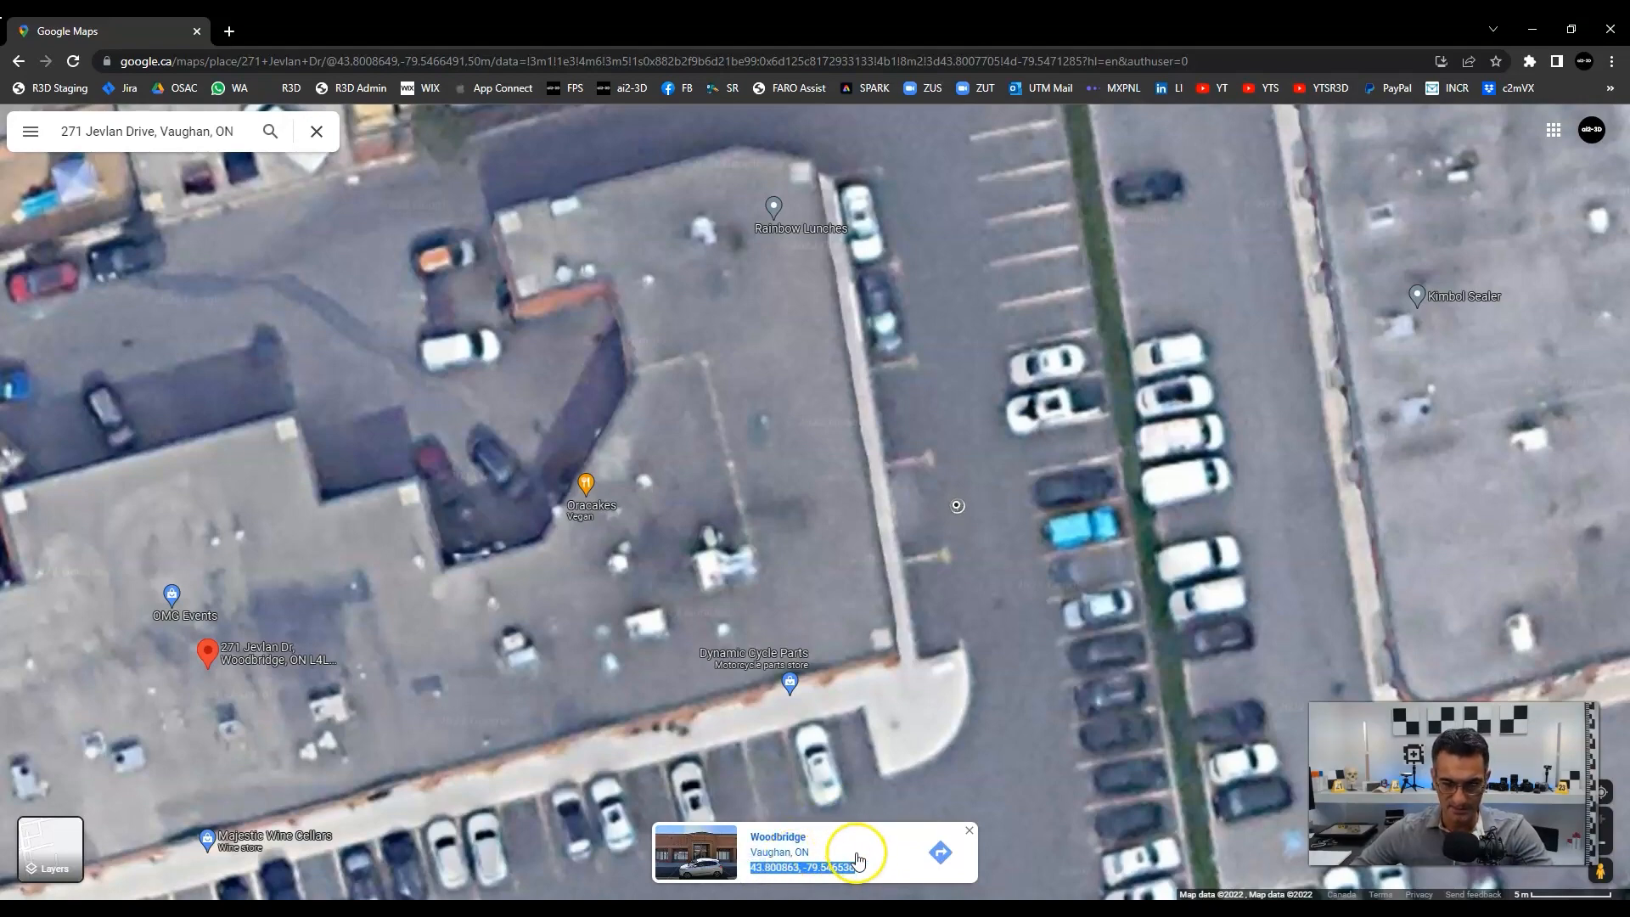
{"action": "left_click", "coordinate": [1533, 29]}
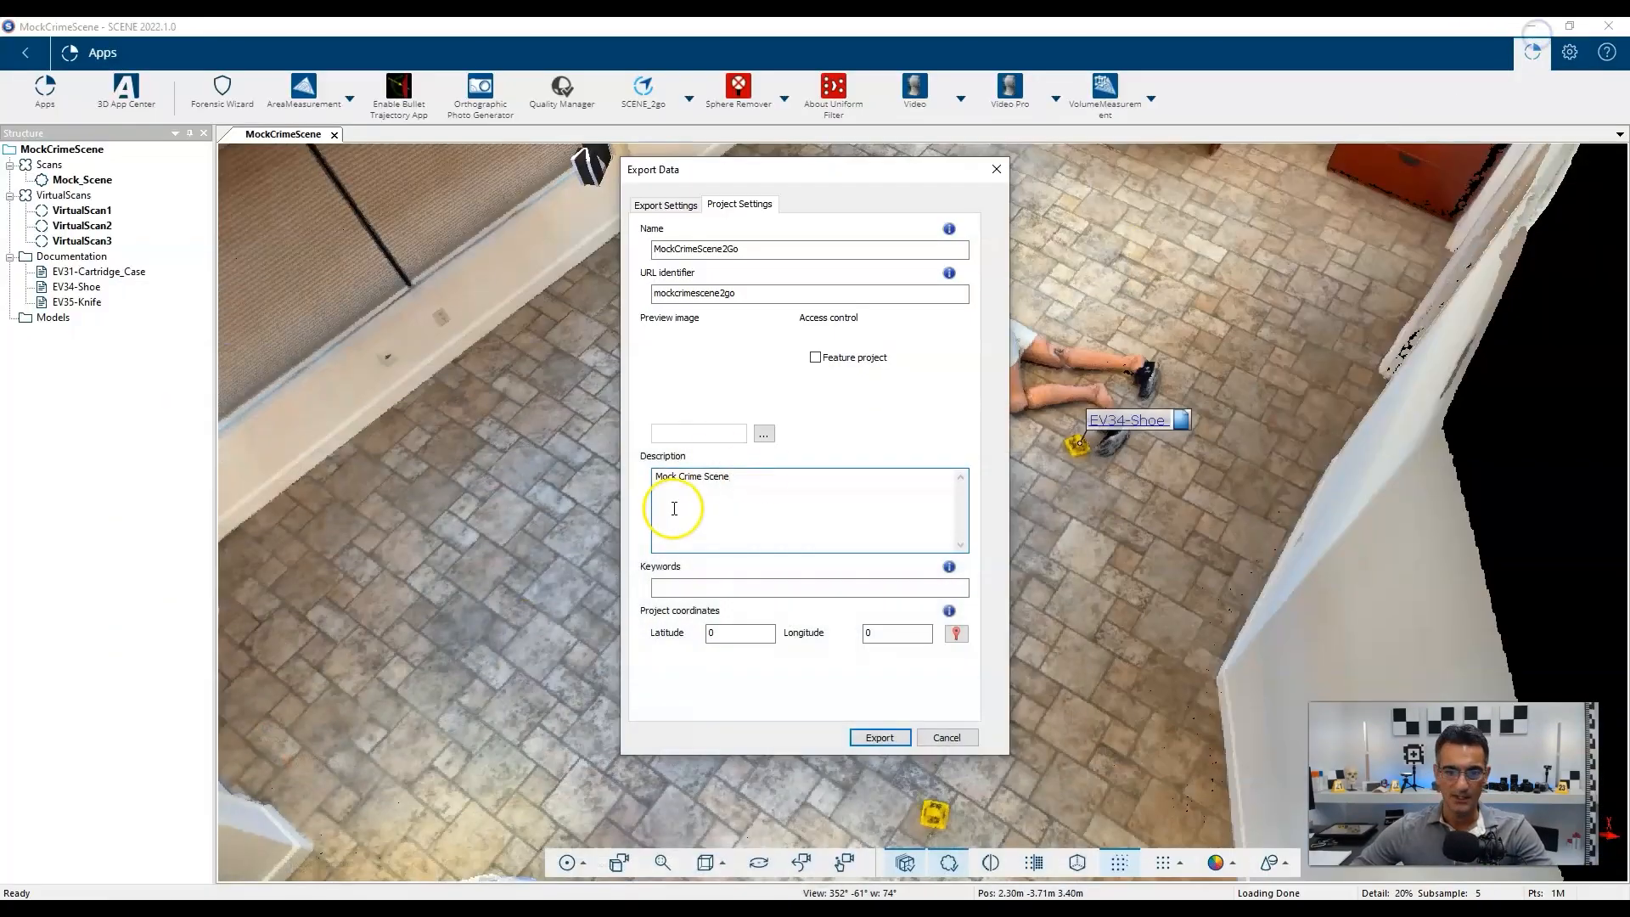
Paste the coordinates on a new Description line and set project latitude to 43.800863.
{"action": "key", "text": "Return"}
{"action": "key", "text": "ctrl+v"}
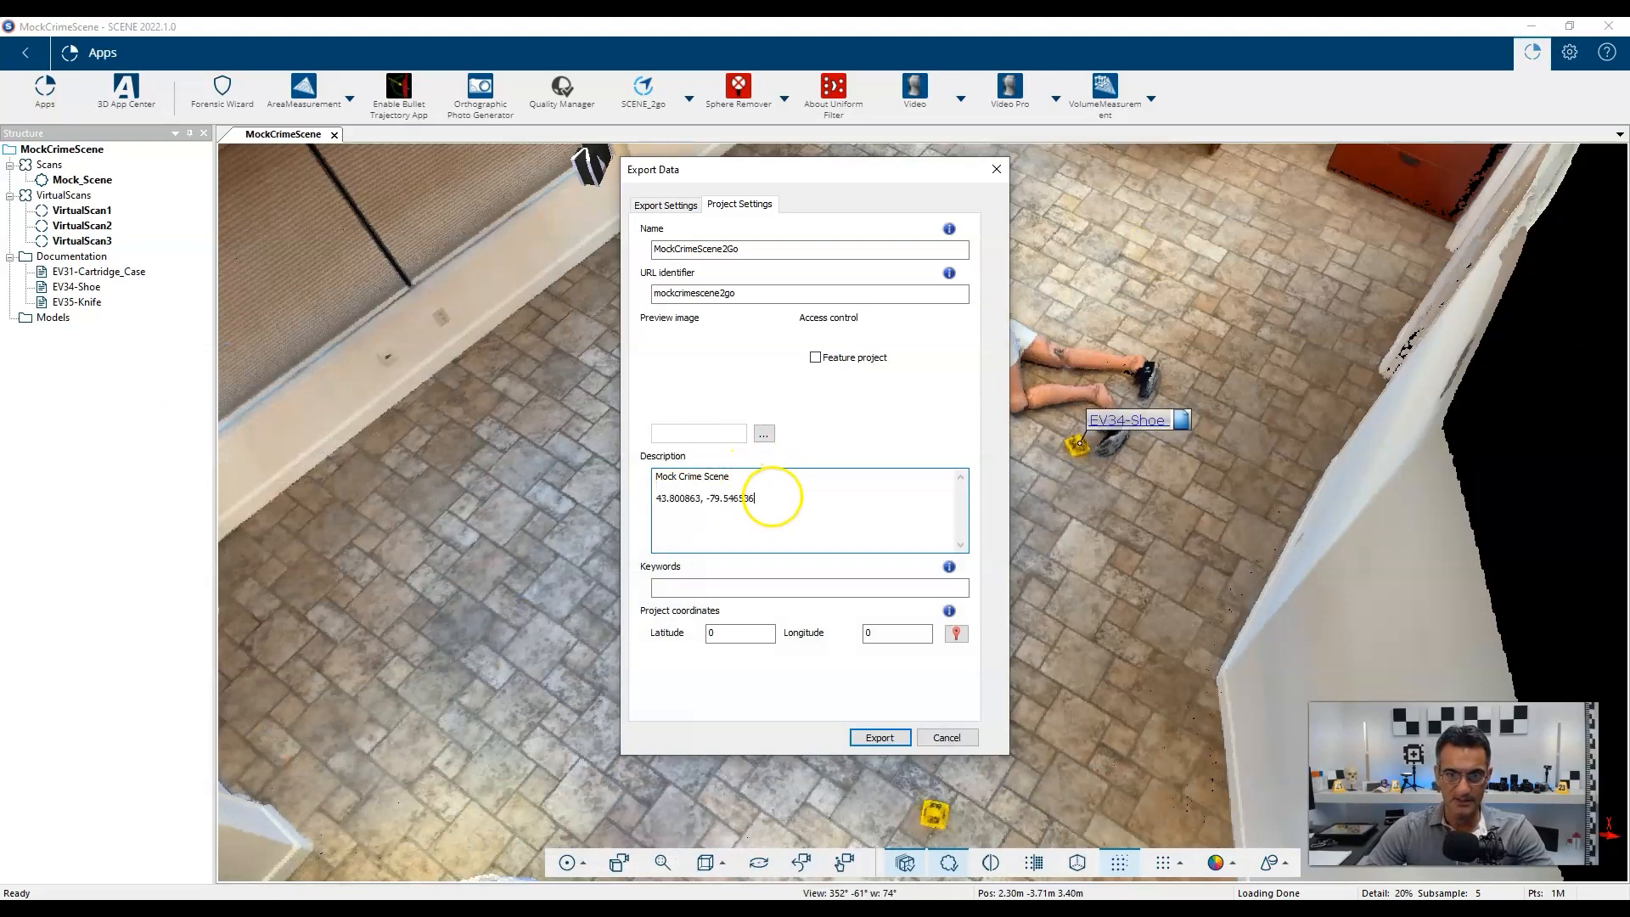
{"action": "left_click_drag", "start_coordinate": [702, 498], "coordinate": [654, 501]}
{"action": "key", "text": "ctrl+c"}
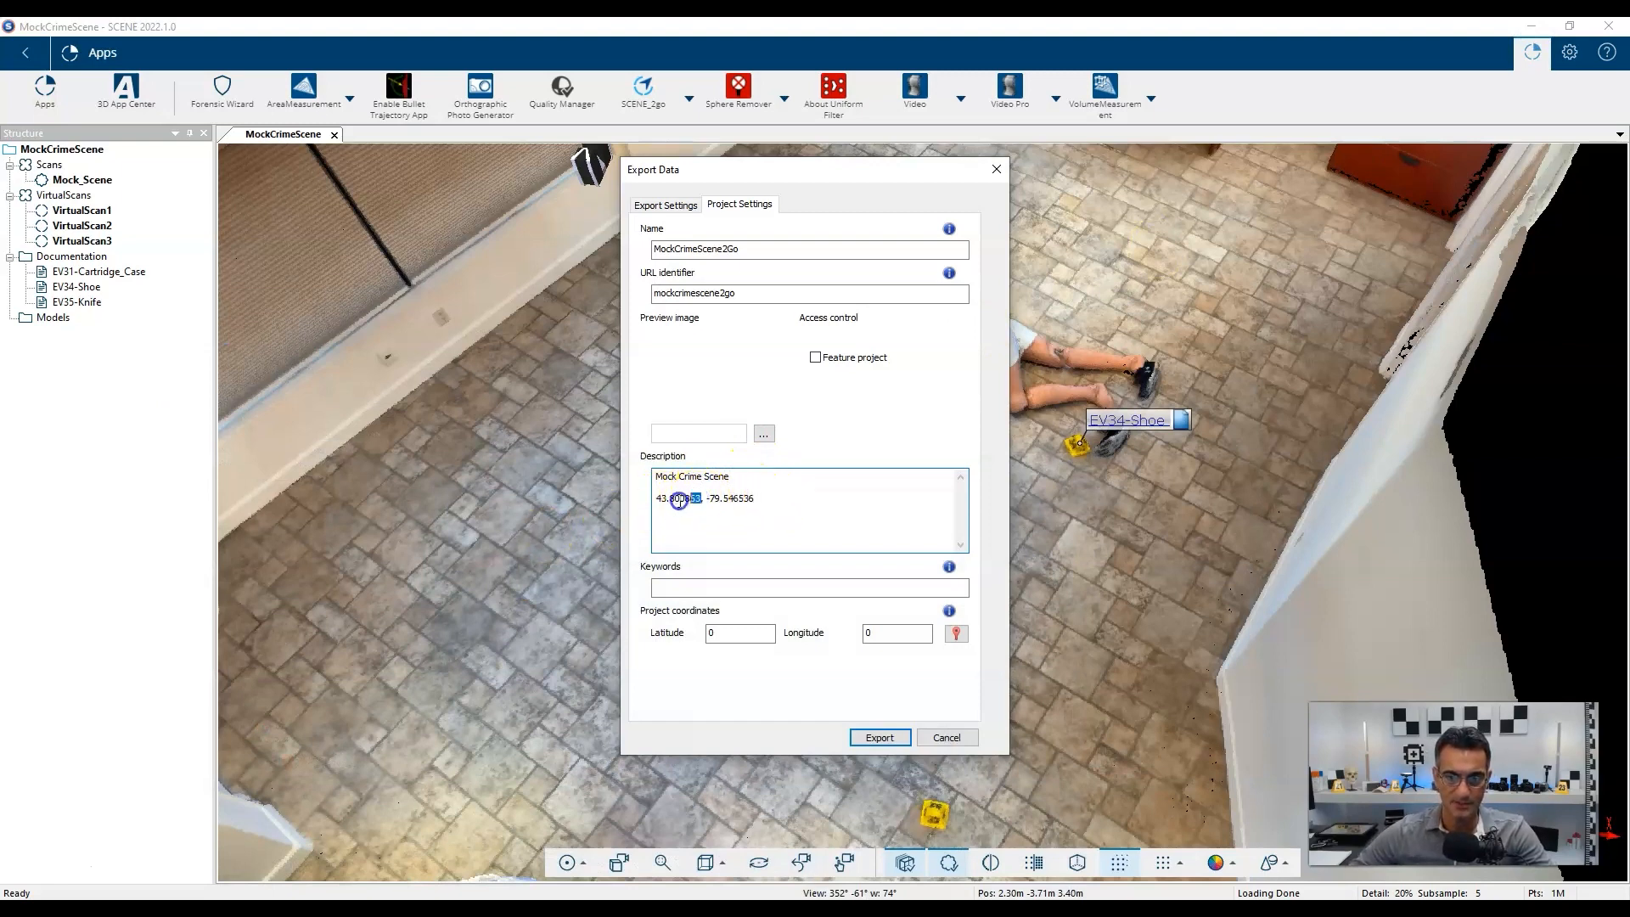
{"action": "double_click", "coordinate": [739, 633]}
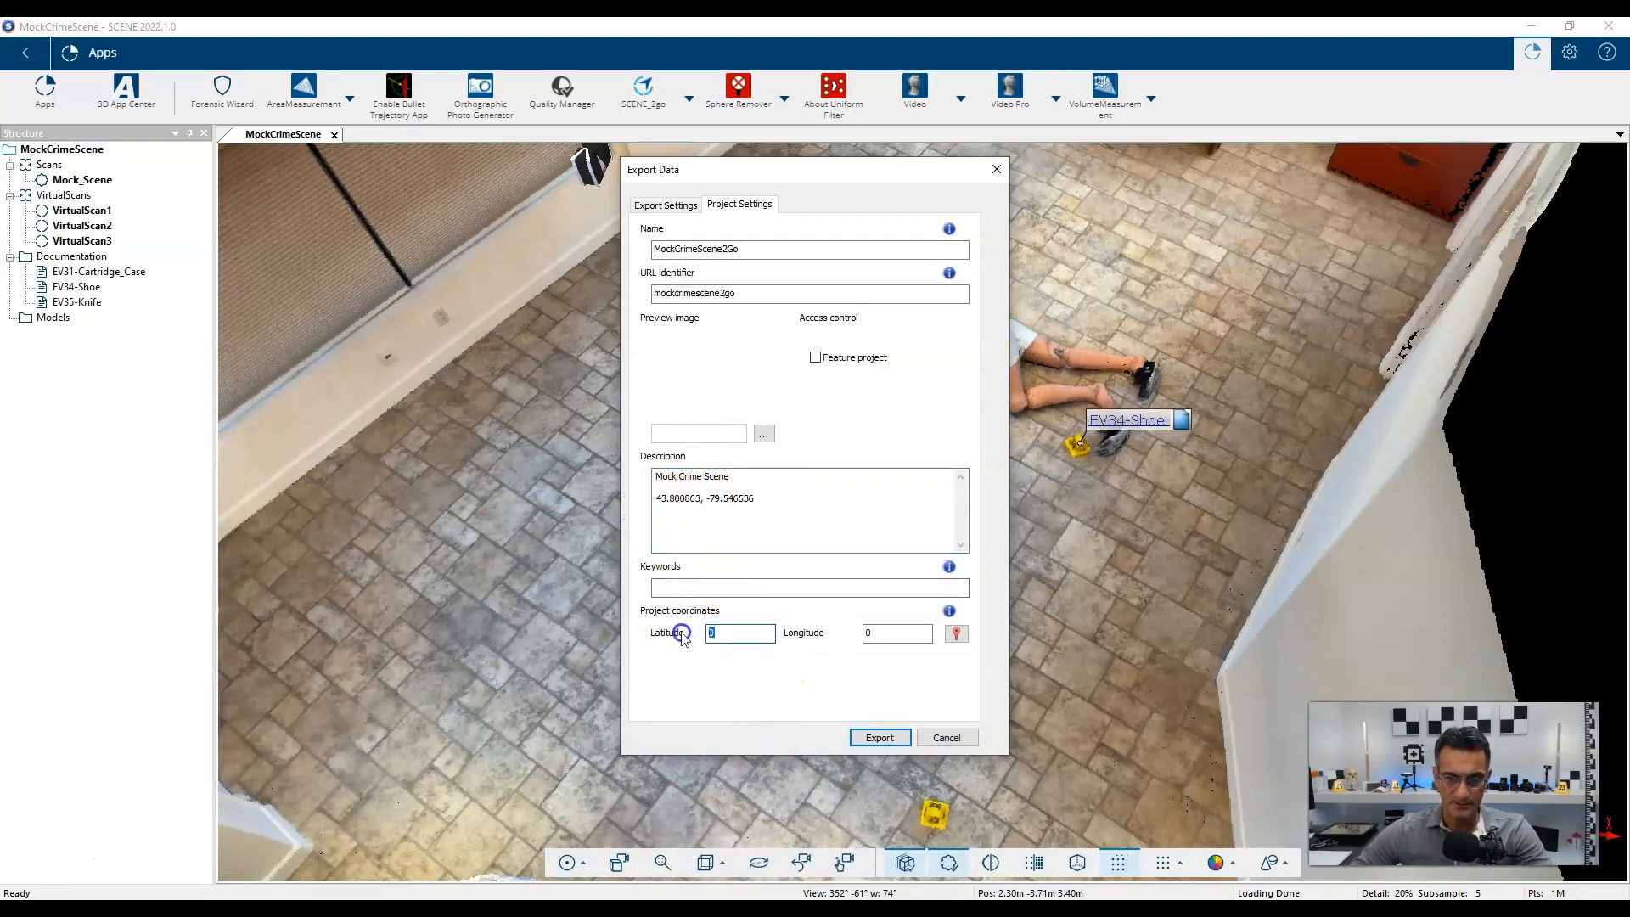
{"action": "key", "text": "ctrl+v"}
Set project longitude to -79.546536 and verify the pinned location on Google Maps.
{"action": "left_click_drag", "start_coordinate": [755, 498], "coordinate": [724, 498]}
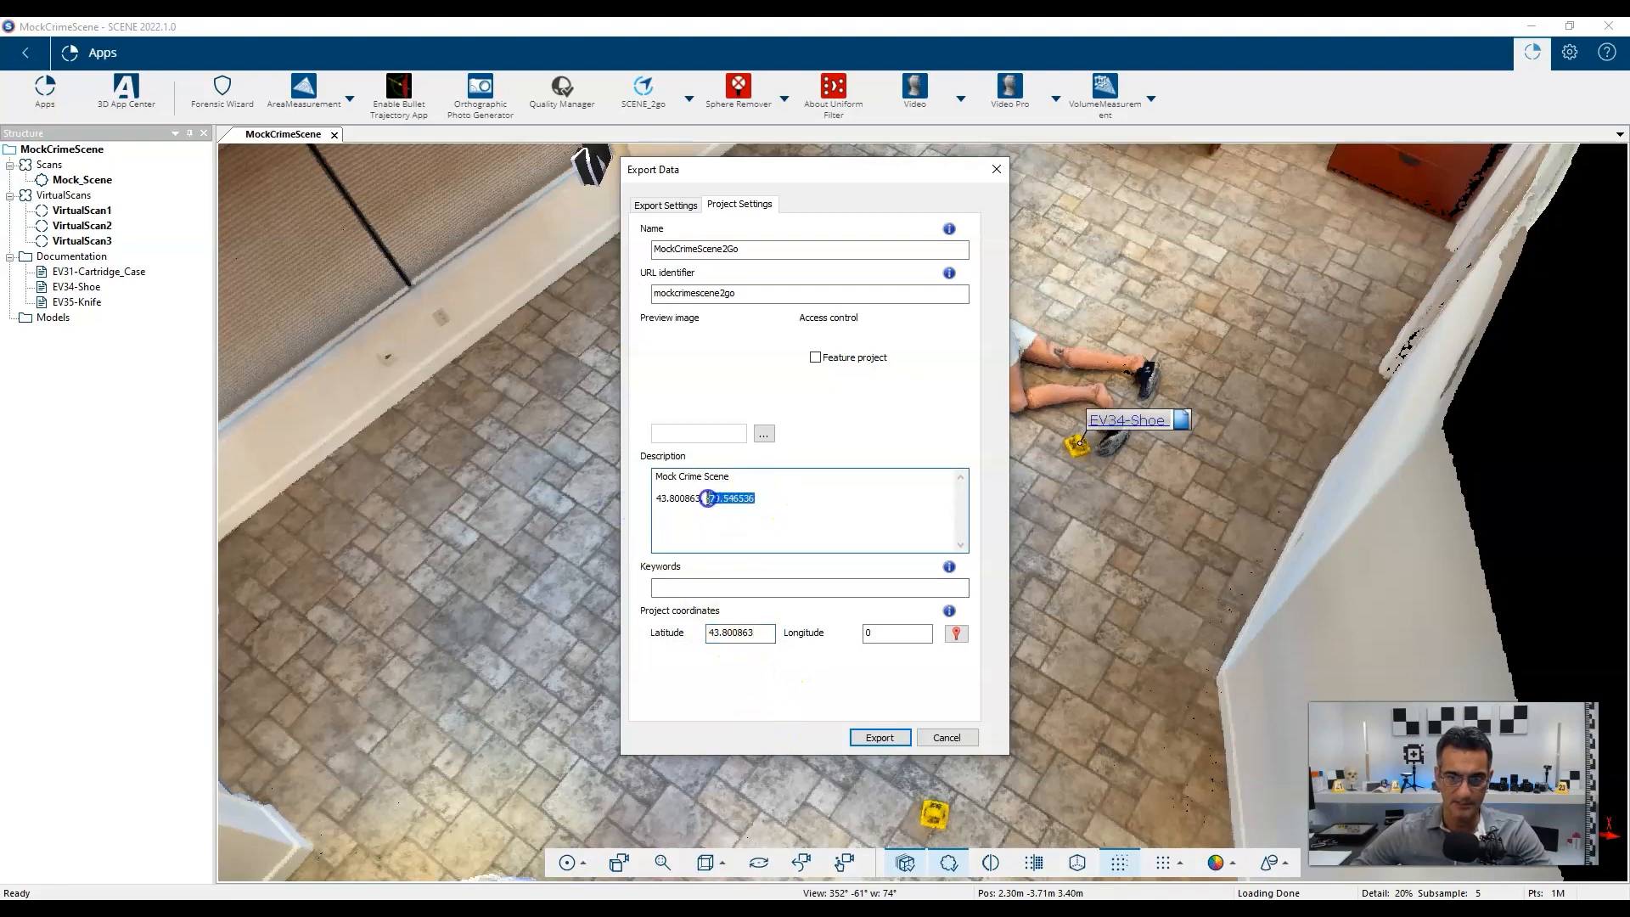
{"action": "double_click", "coordinate": [877, 630]}
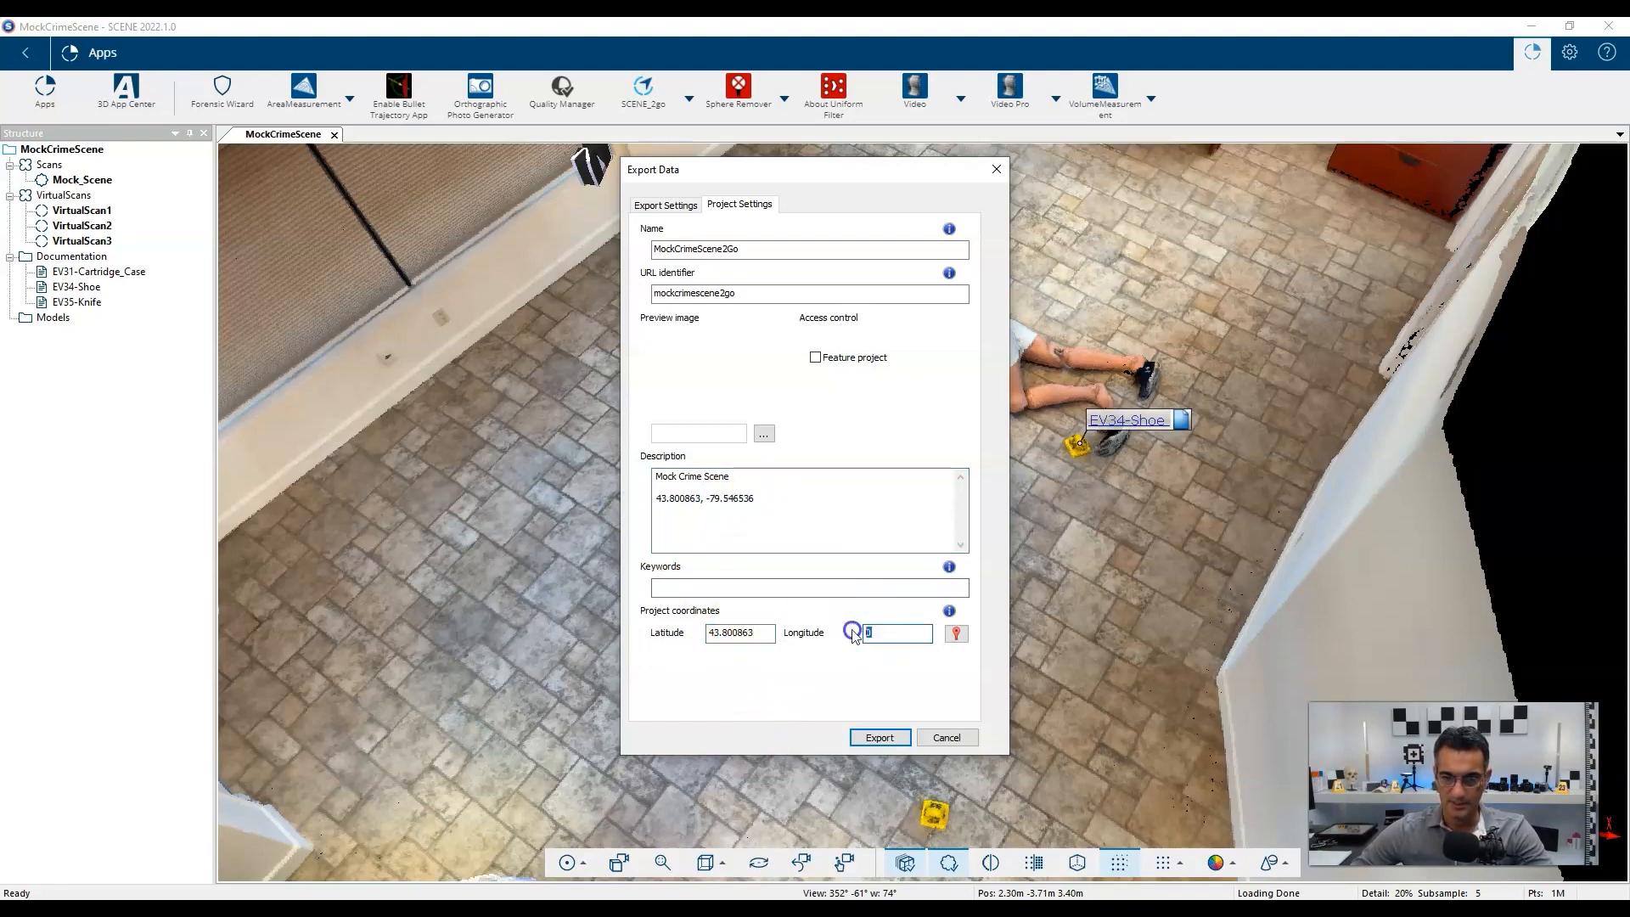
{"action": "type", "text": "-79.546536"}
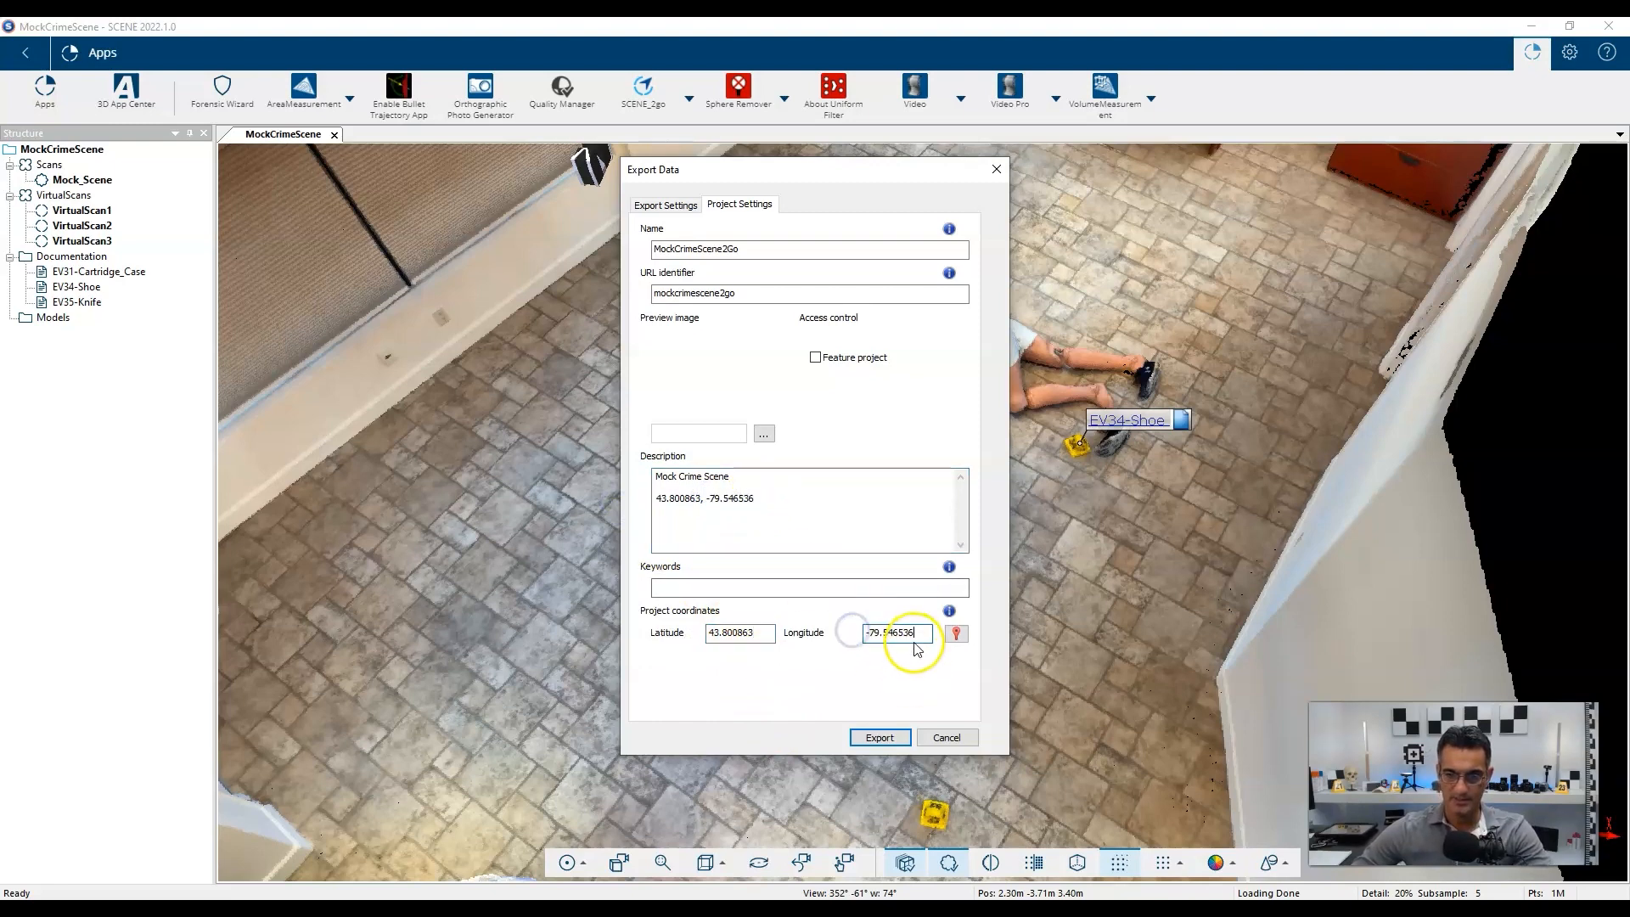
{"action": "left_click", "coordinate": [964, 634]}
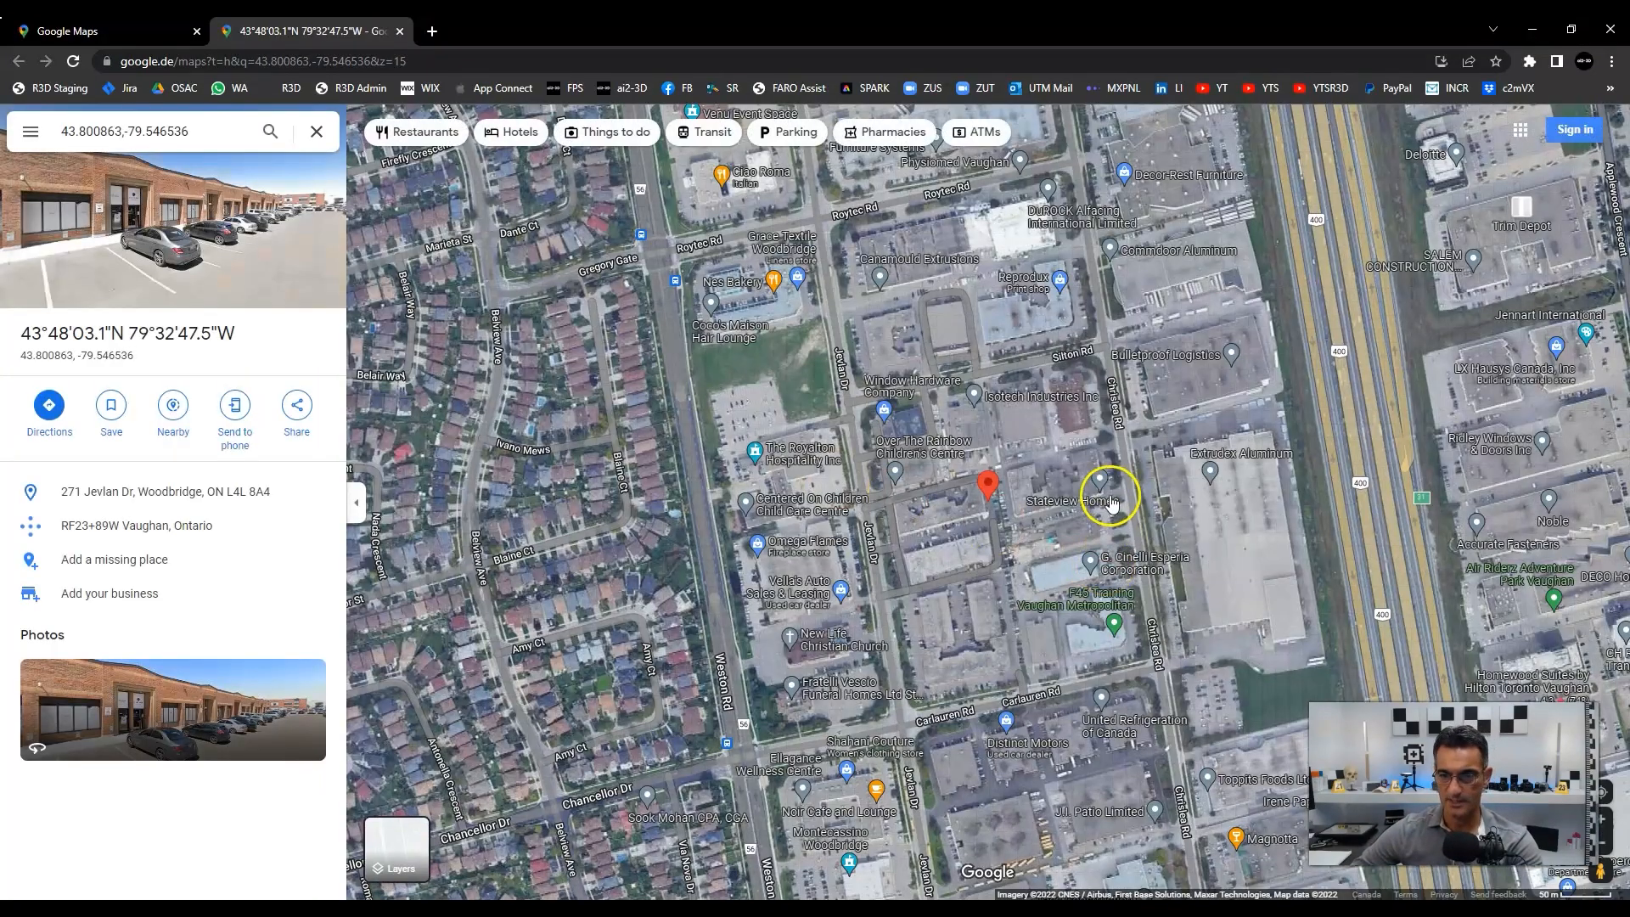
{"action": "scroll", "coordinate": [1002, 496], "scroll_direction": "up", "scroll_amount": 5}
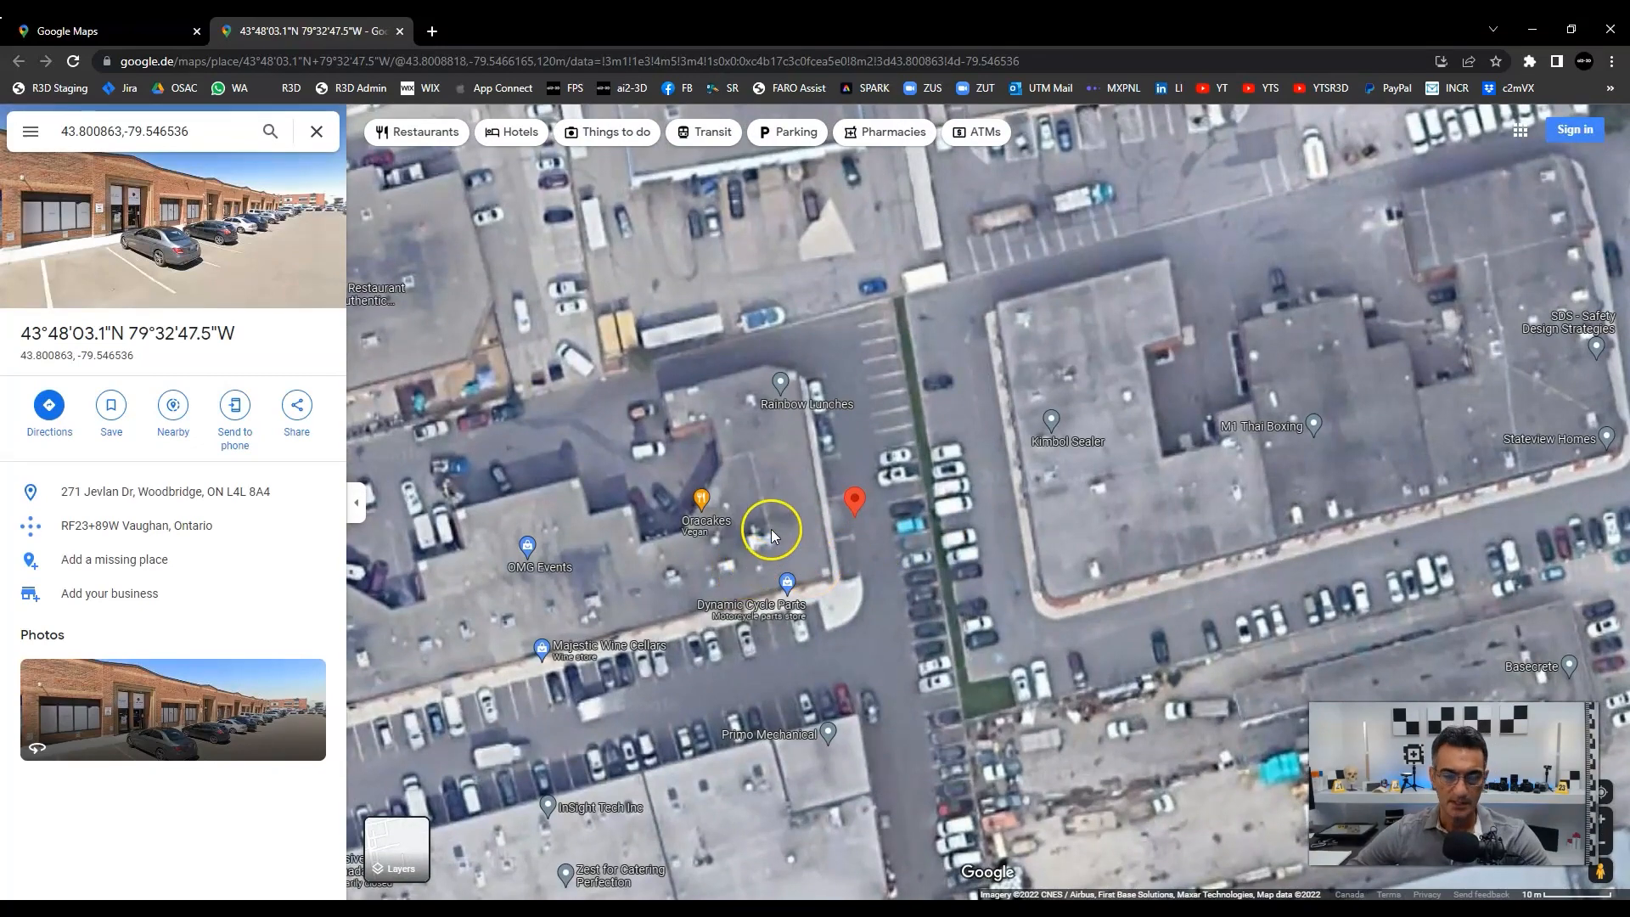
{"action": "scroll", "coordinate": [771, 529], "scroll_direction": "down", "scroll_amount": 2}
{"action": "left_click", "coordinate": [399, 34]}
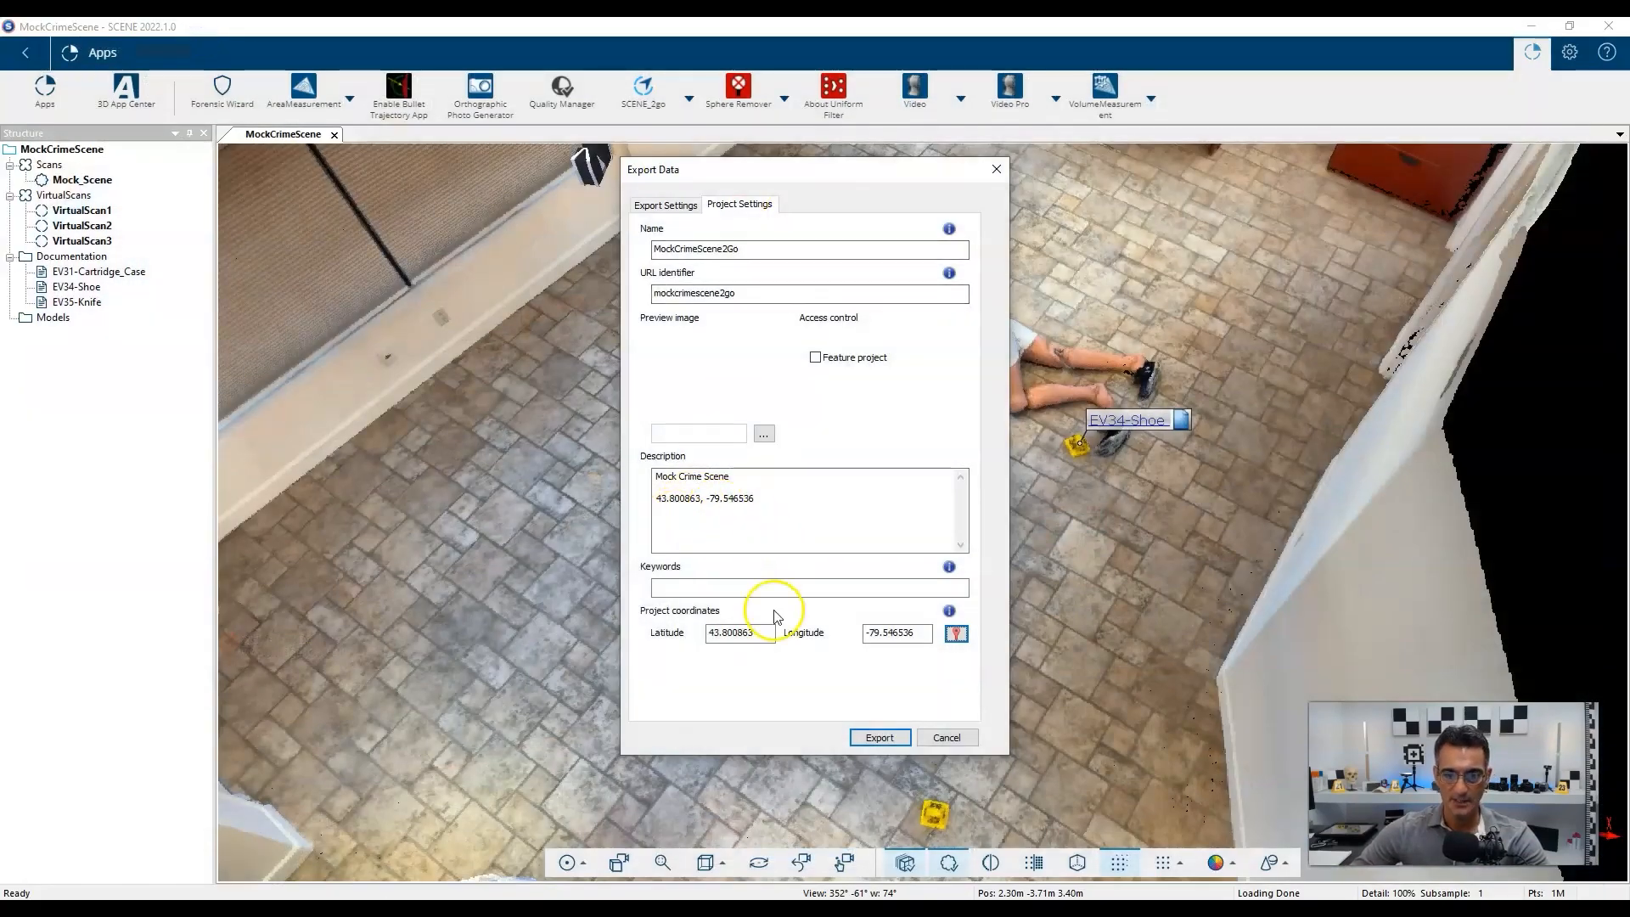
Export the project data from Project Settings and acknowledge the 'Successfully created data' message.
{"action": "left_click", "coordinate": [658, 210]}
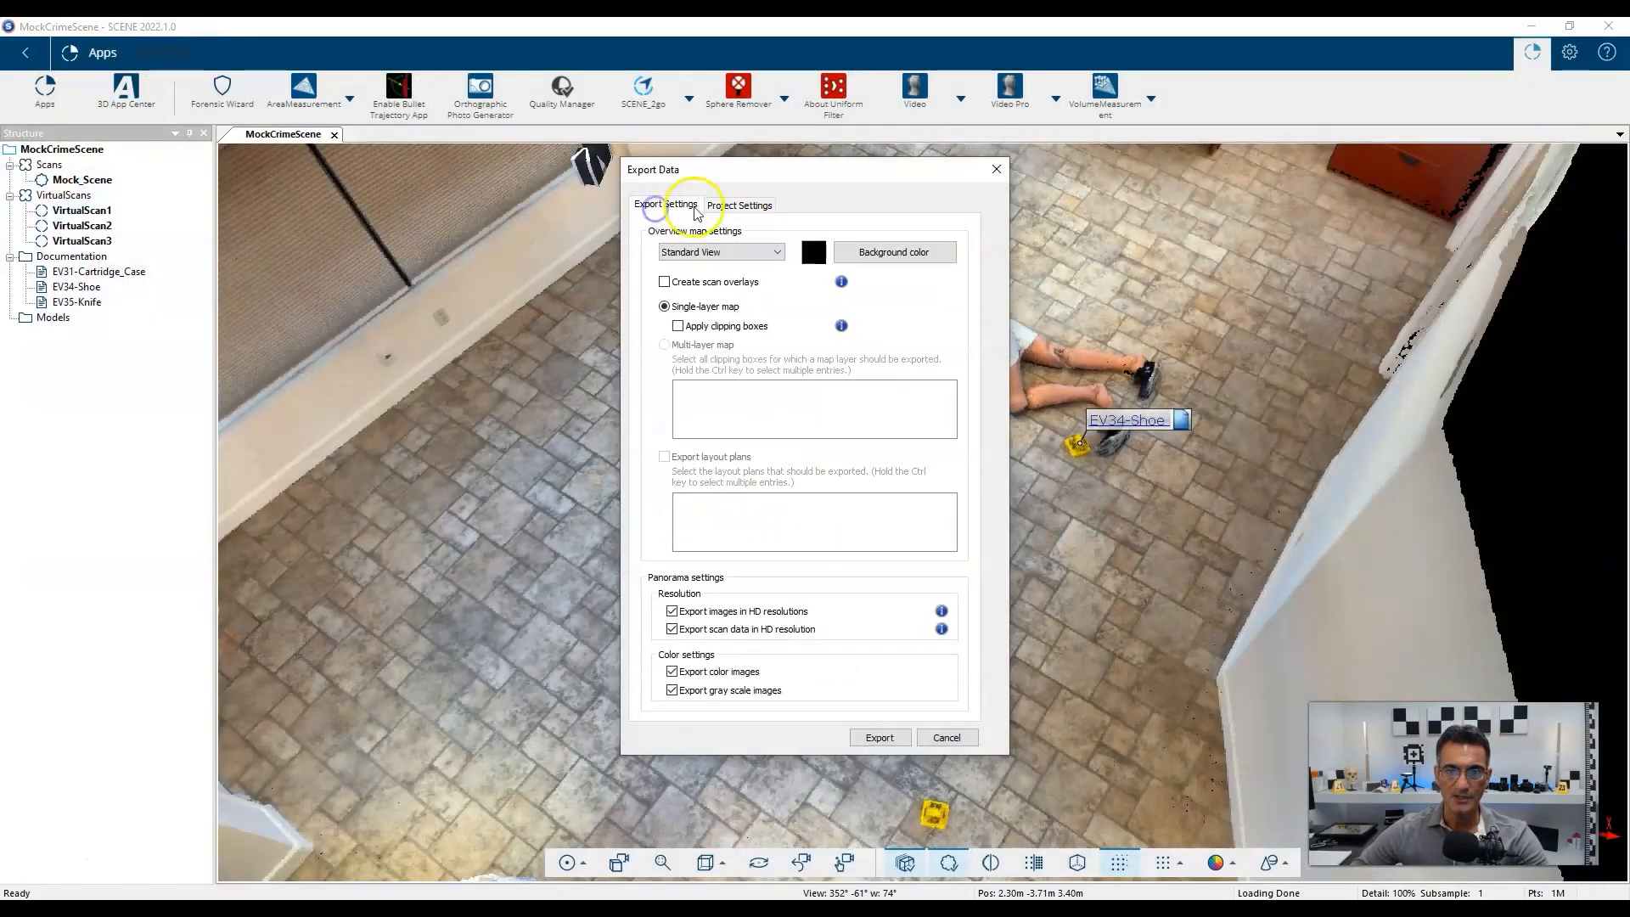
{"action": "left_click", "coordinate": [728, 205]}
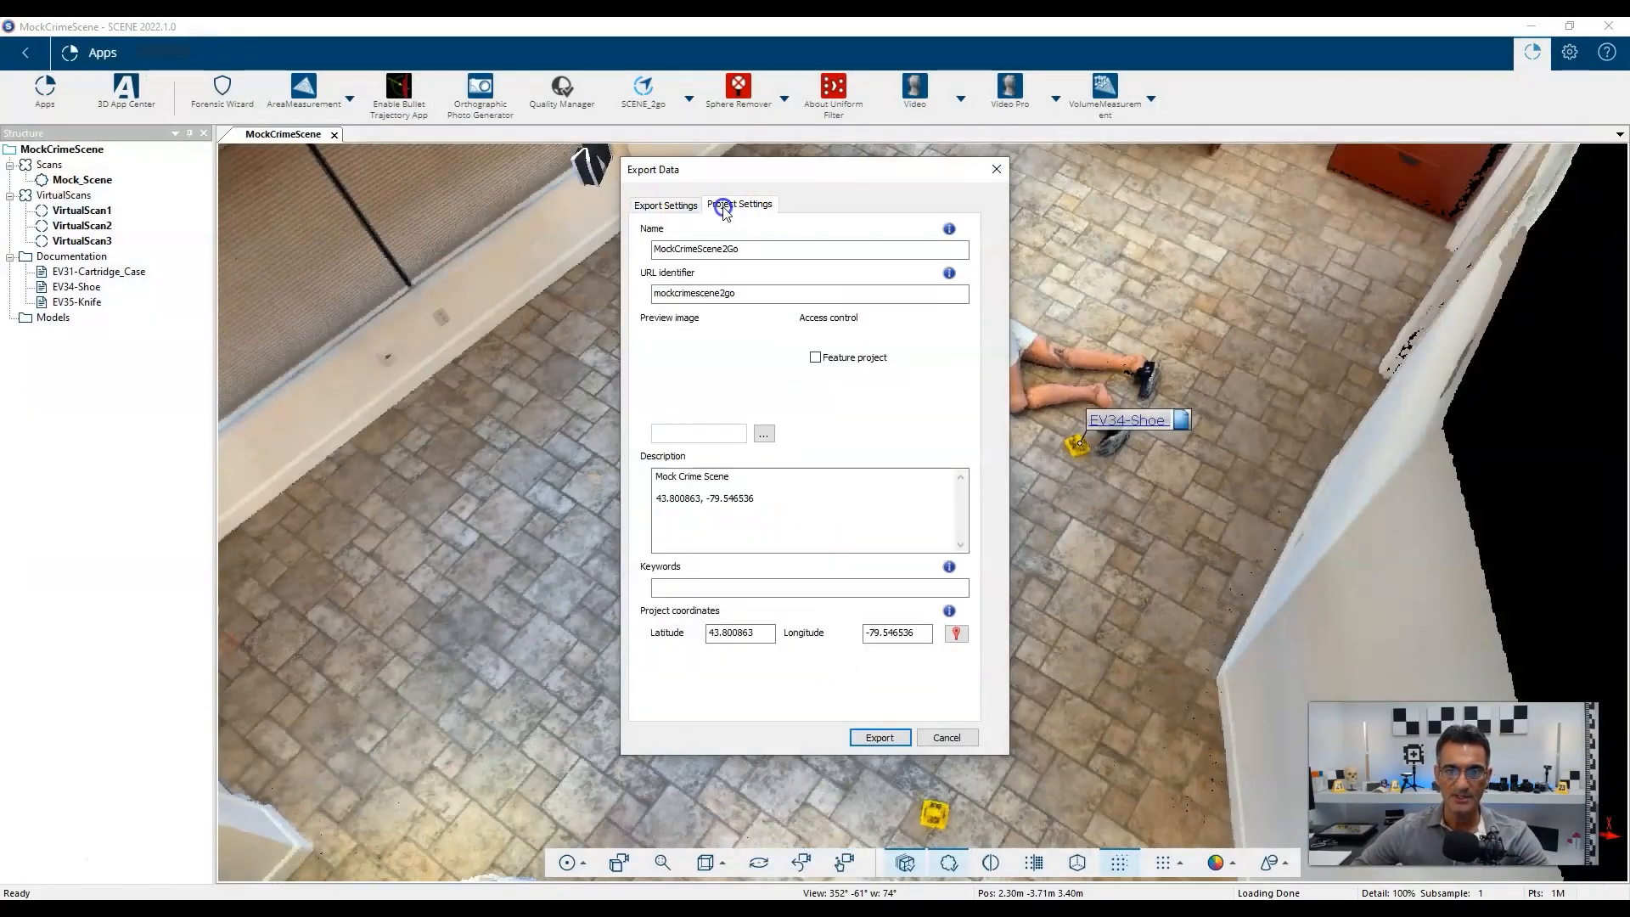
{"action": "left_click", "coordinate": [880, 738]}
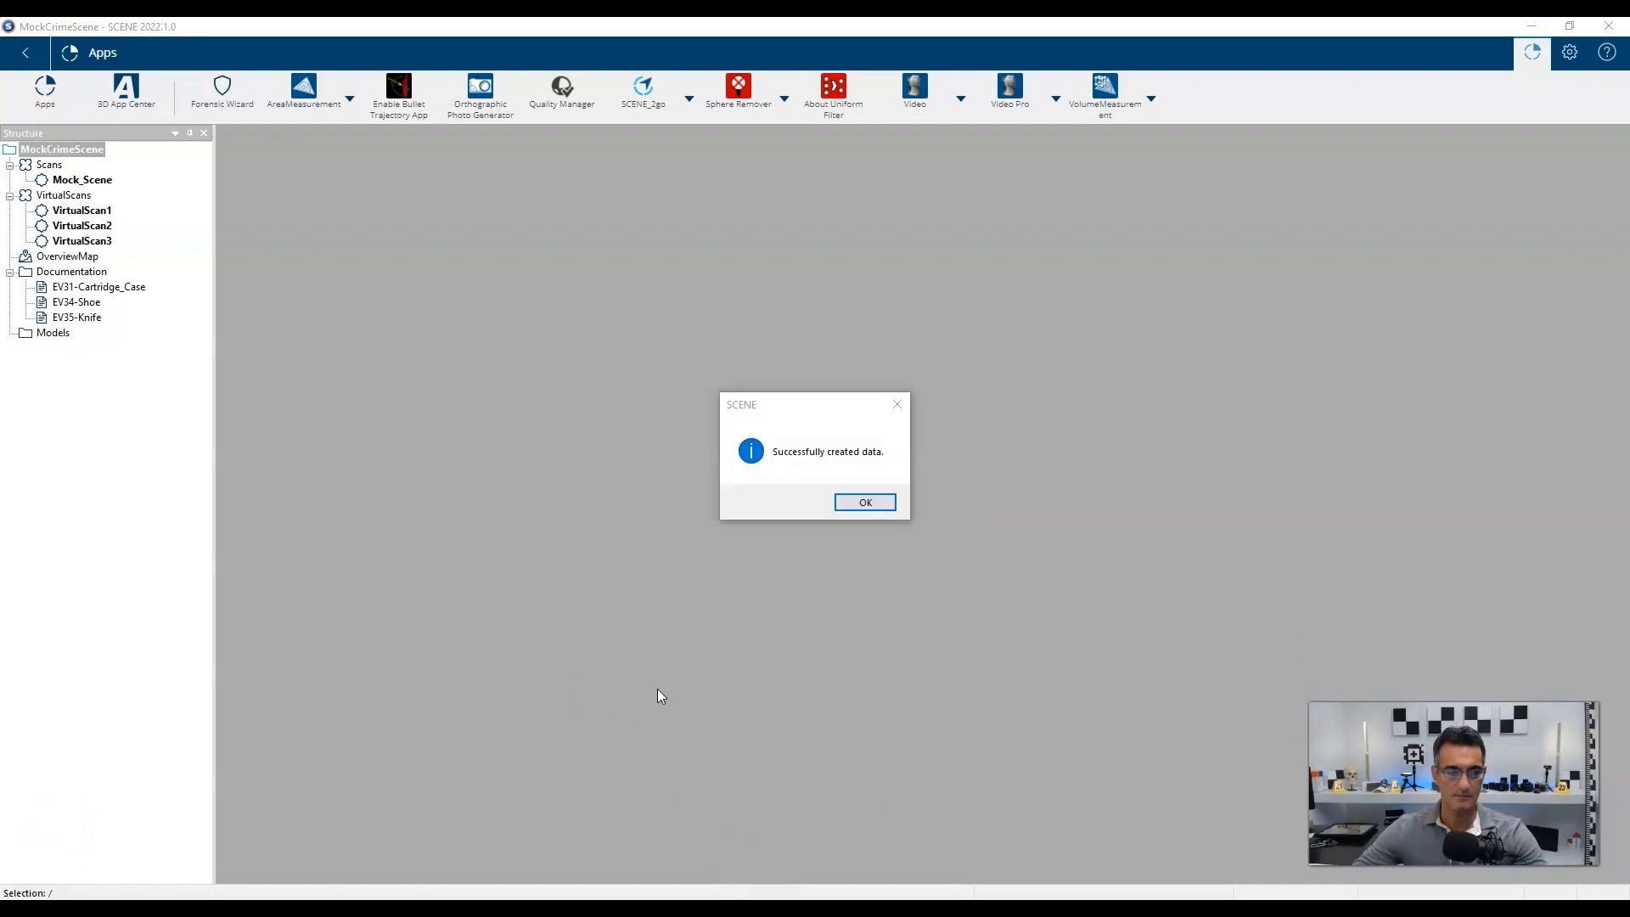
{"action": "left_click", "coordinate": [867, 503]}
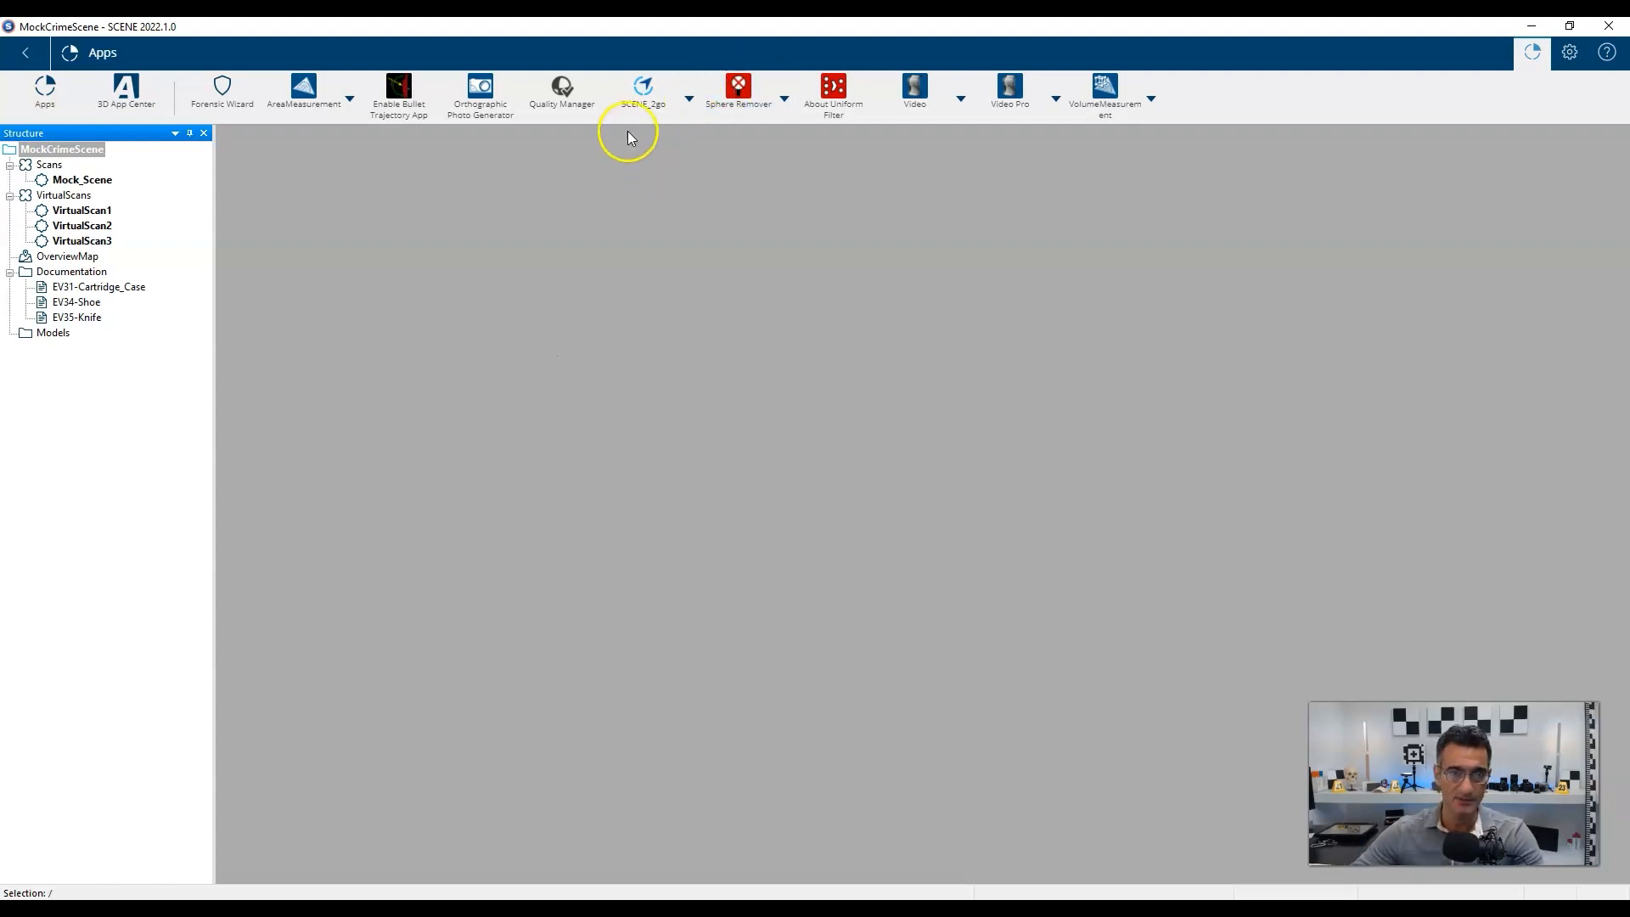
Transfer the SCENE 2go data into a new Scene2GoMock folder inside Scene2Go Video.
{"action": "left_click", "coordinate": [689, 99]}
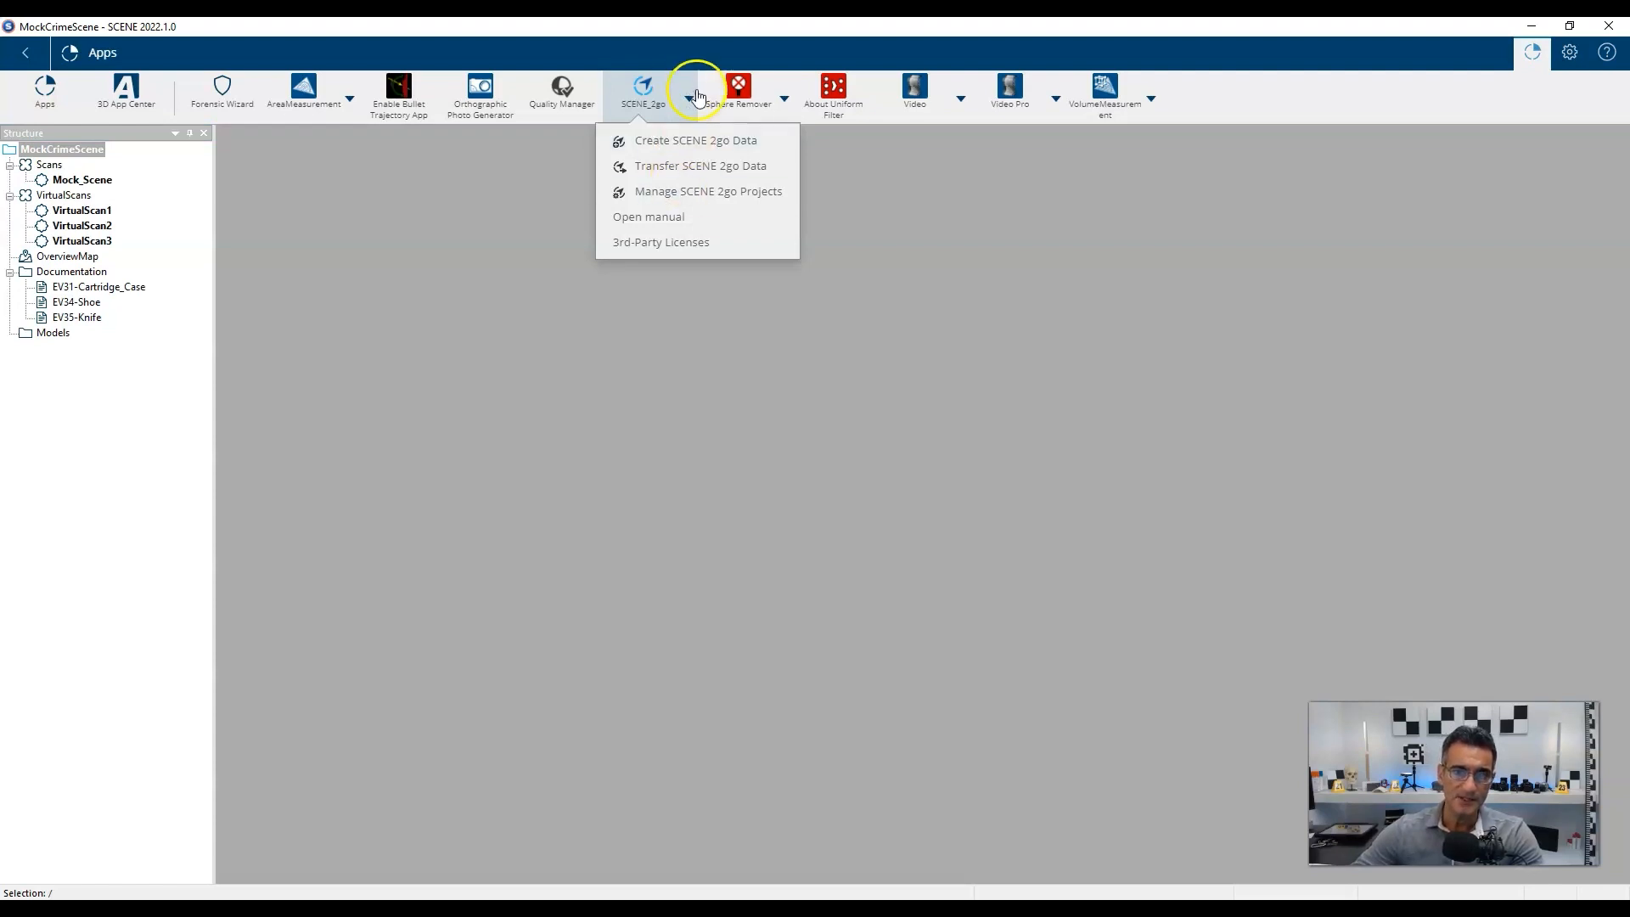
{"action": "left_click", "coordinate": [709, 168]}
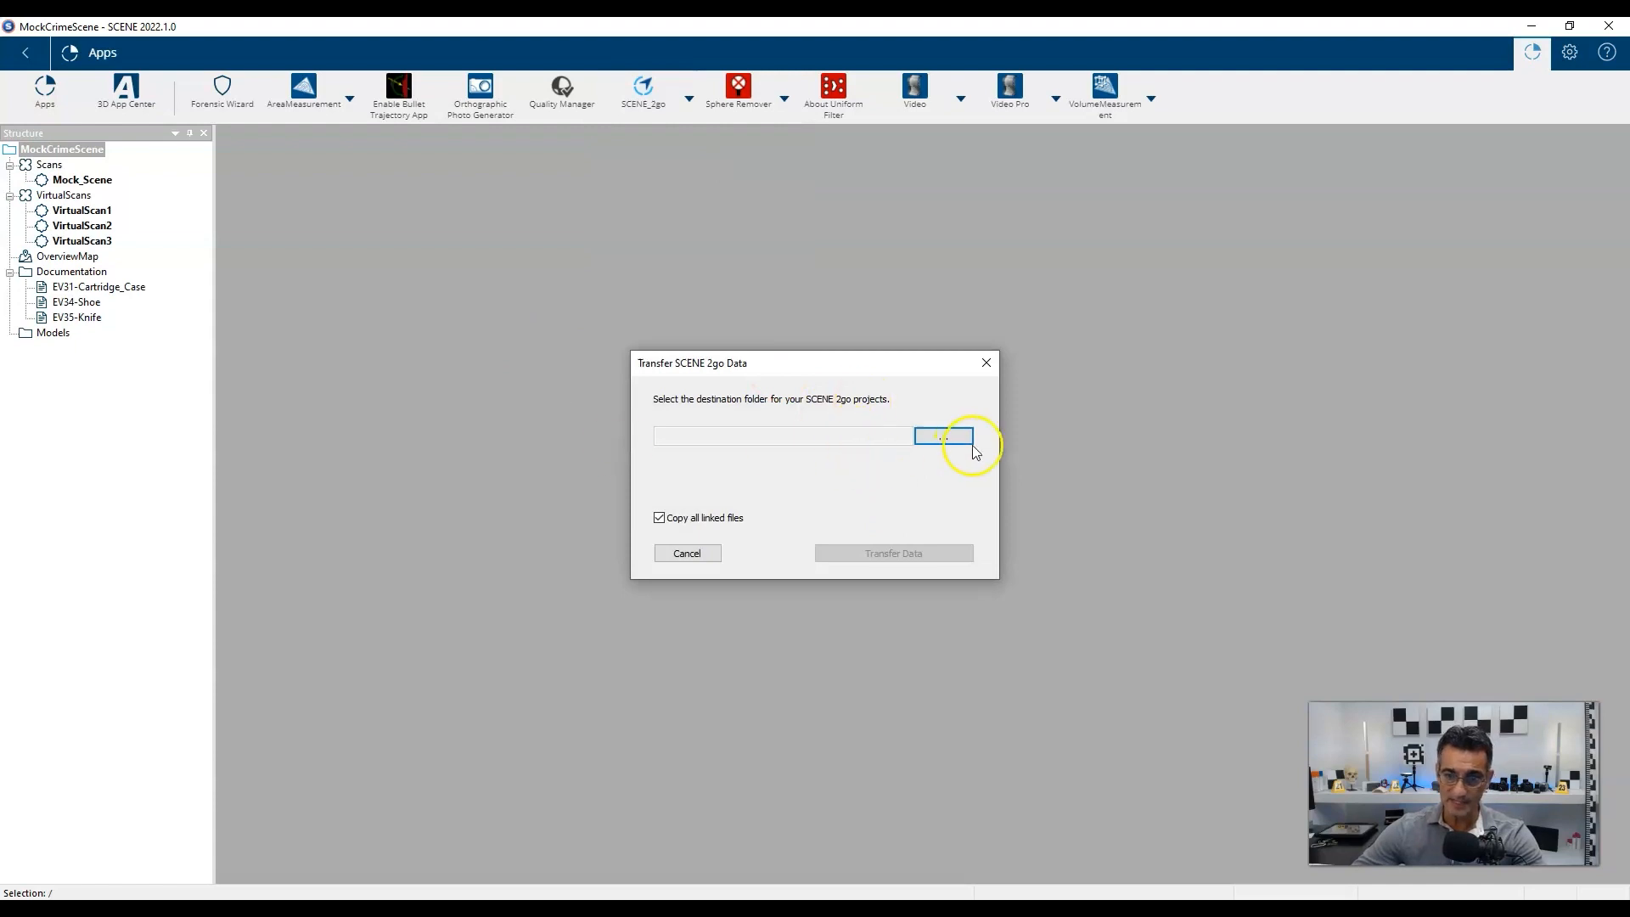
{"action": "left_click", "coordinate": [941, 444]}
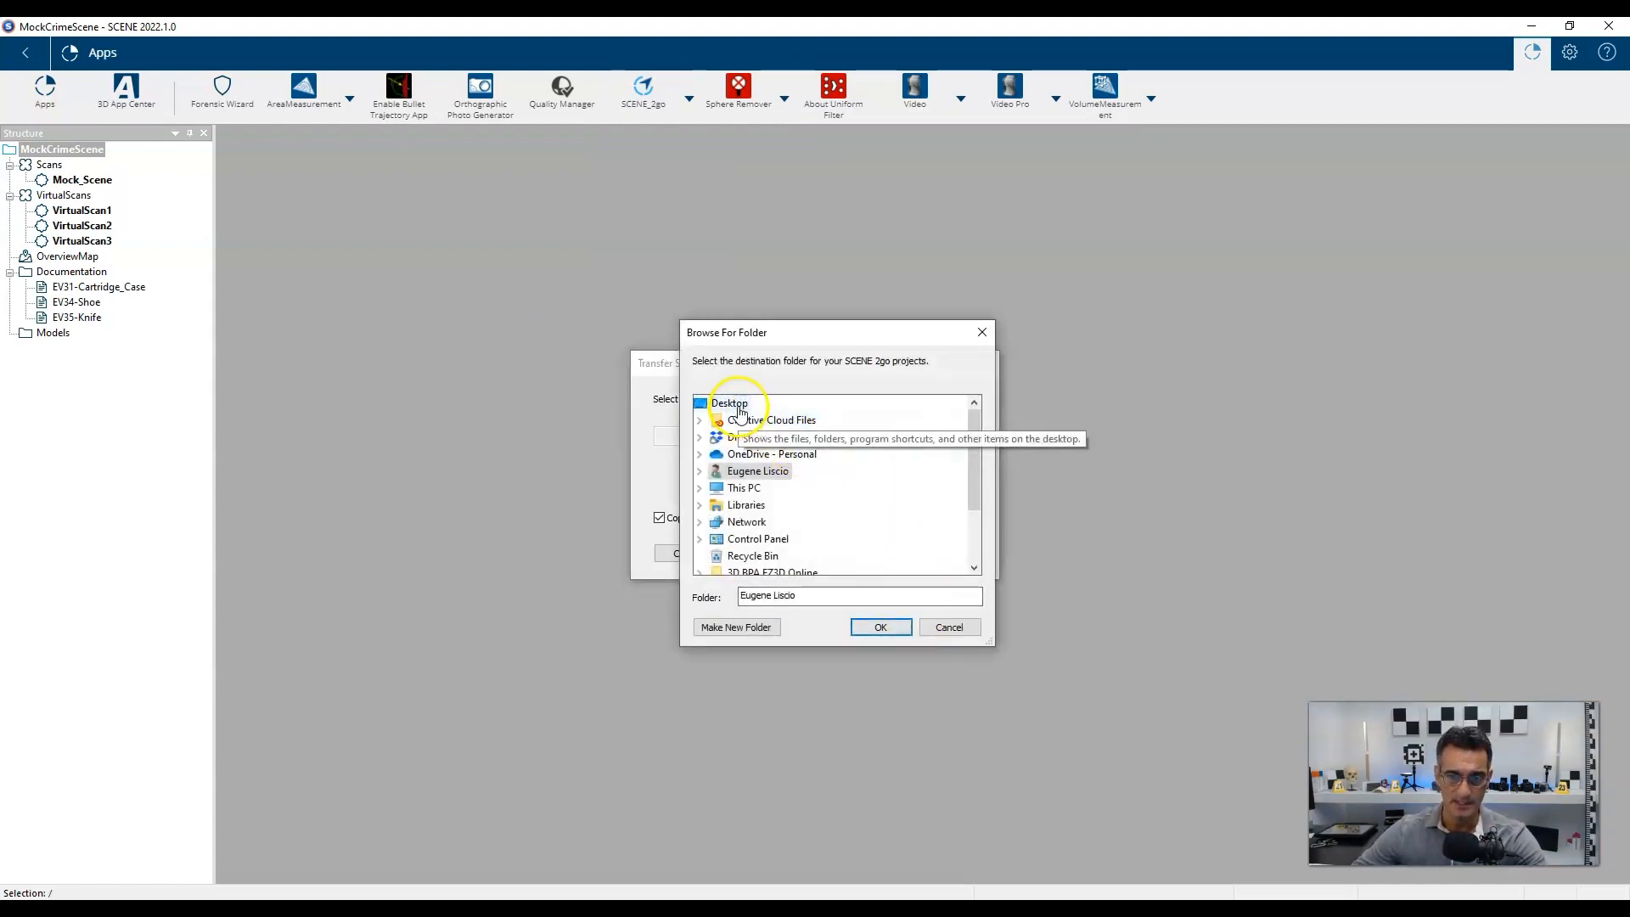
{"action": "scroll", "coordinate": [830, 501], "scroll_direction": "down", "scroll_amount": 2}
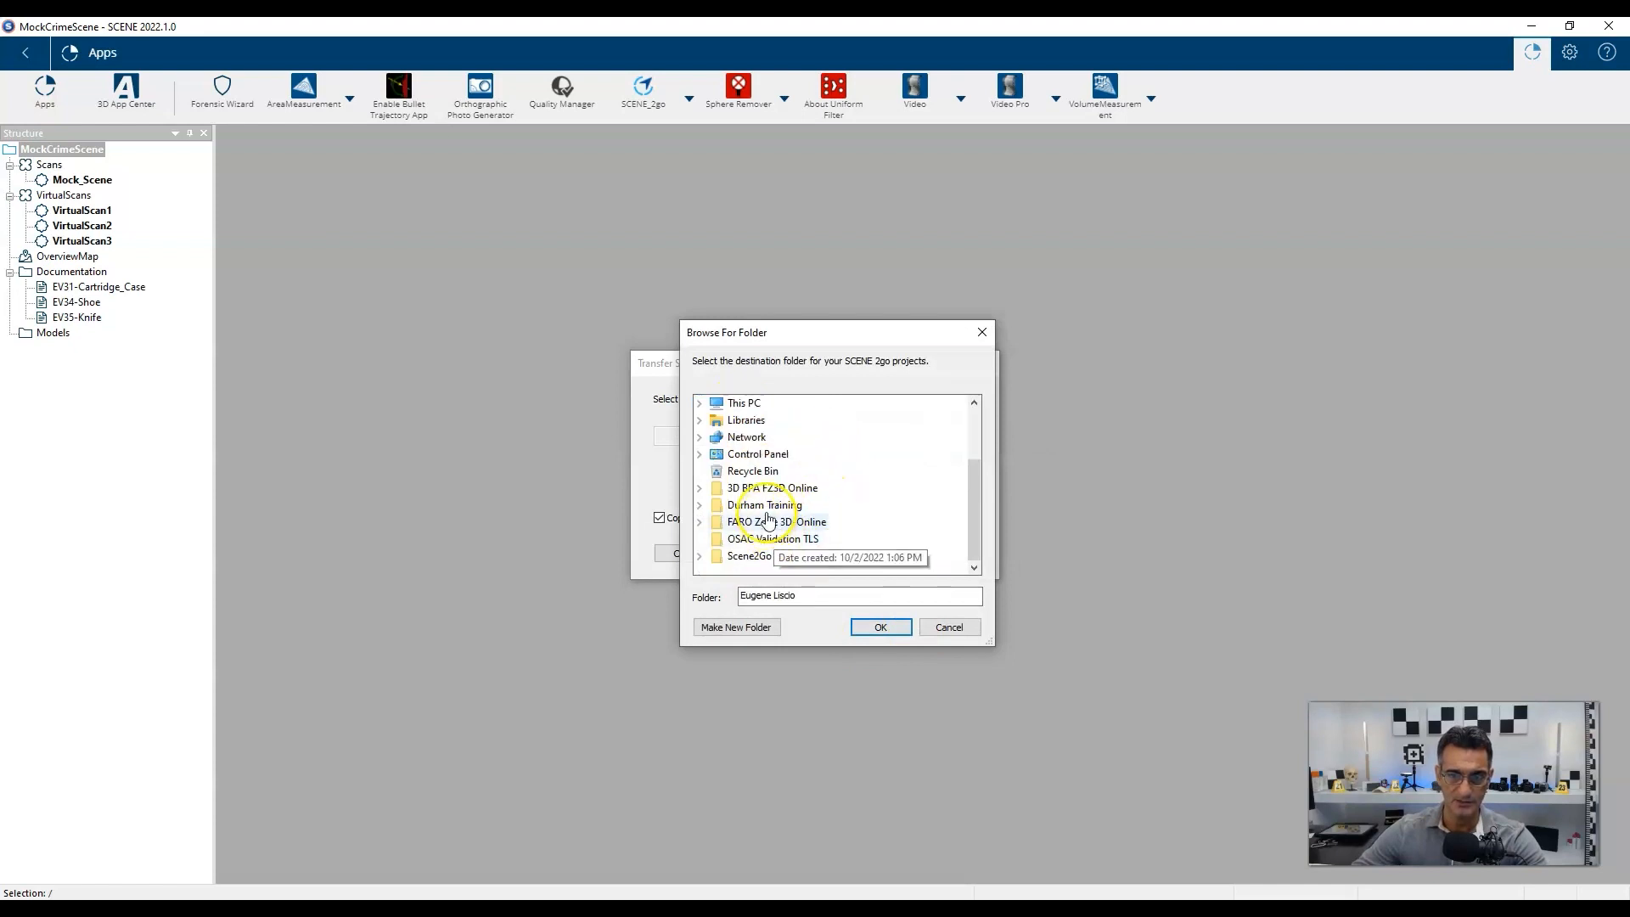
{"action": "left_click", "coordinate": [760, 559]}
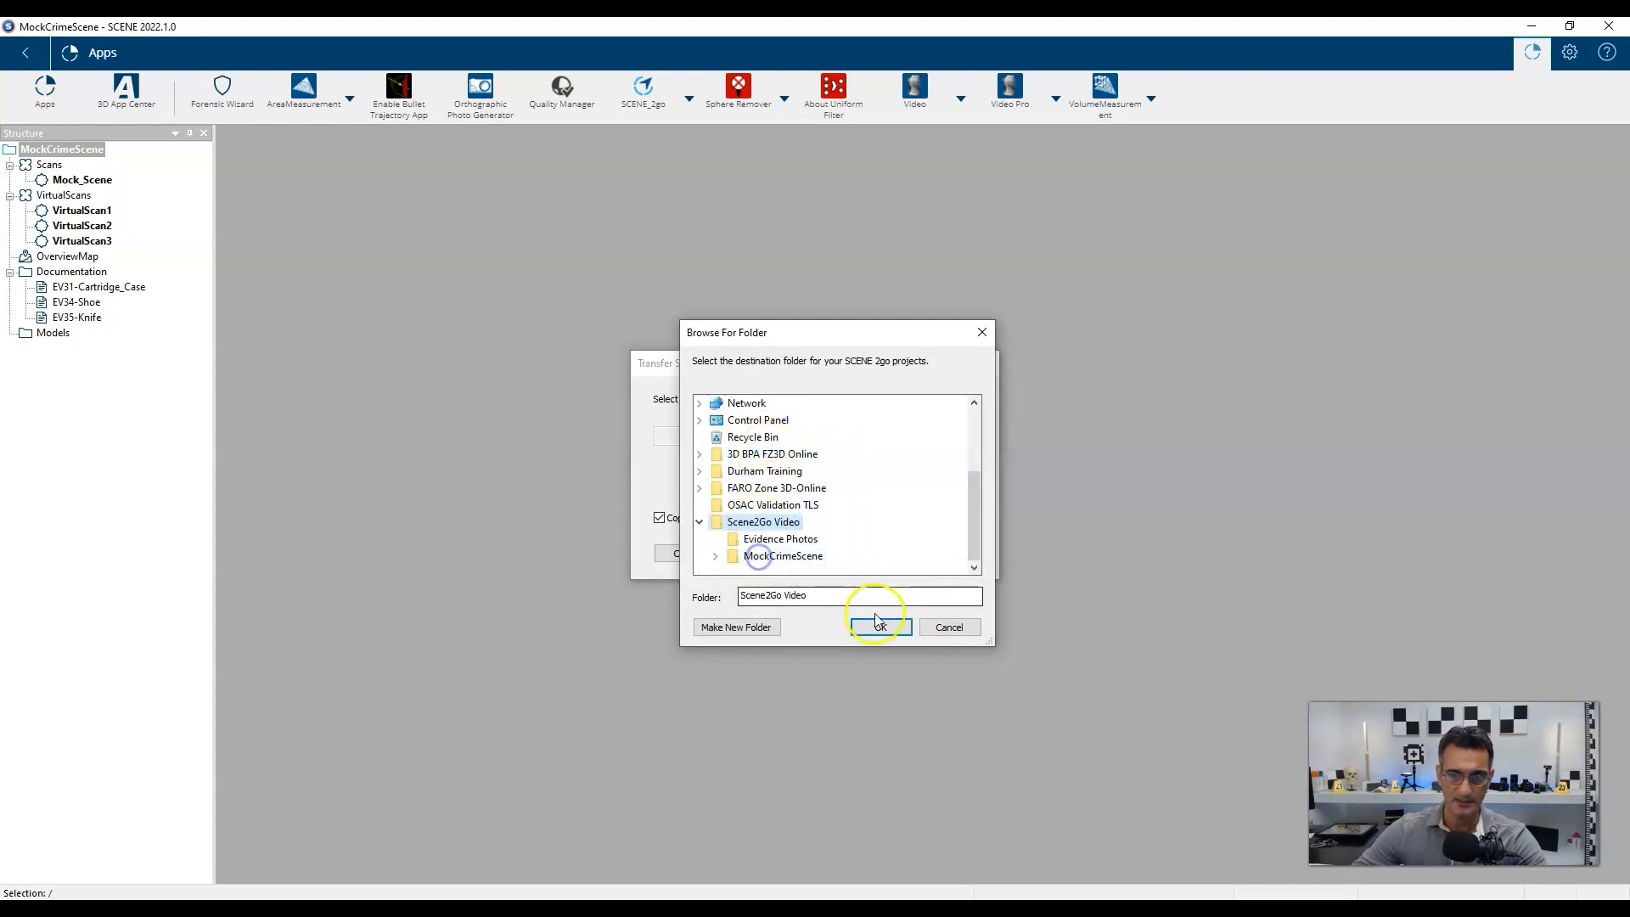
{"action": "left_click", "coordinate": [735, 628]}
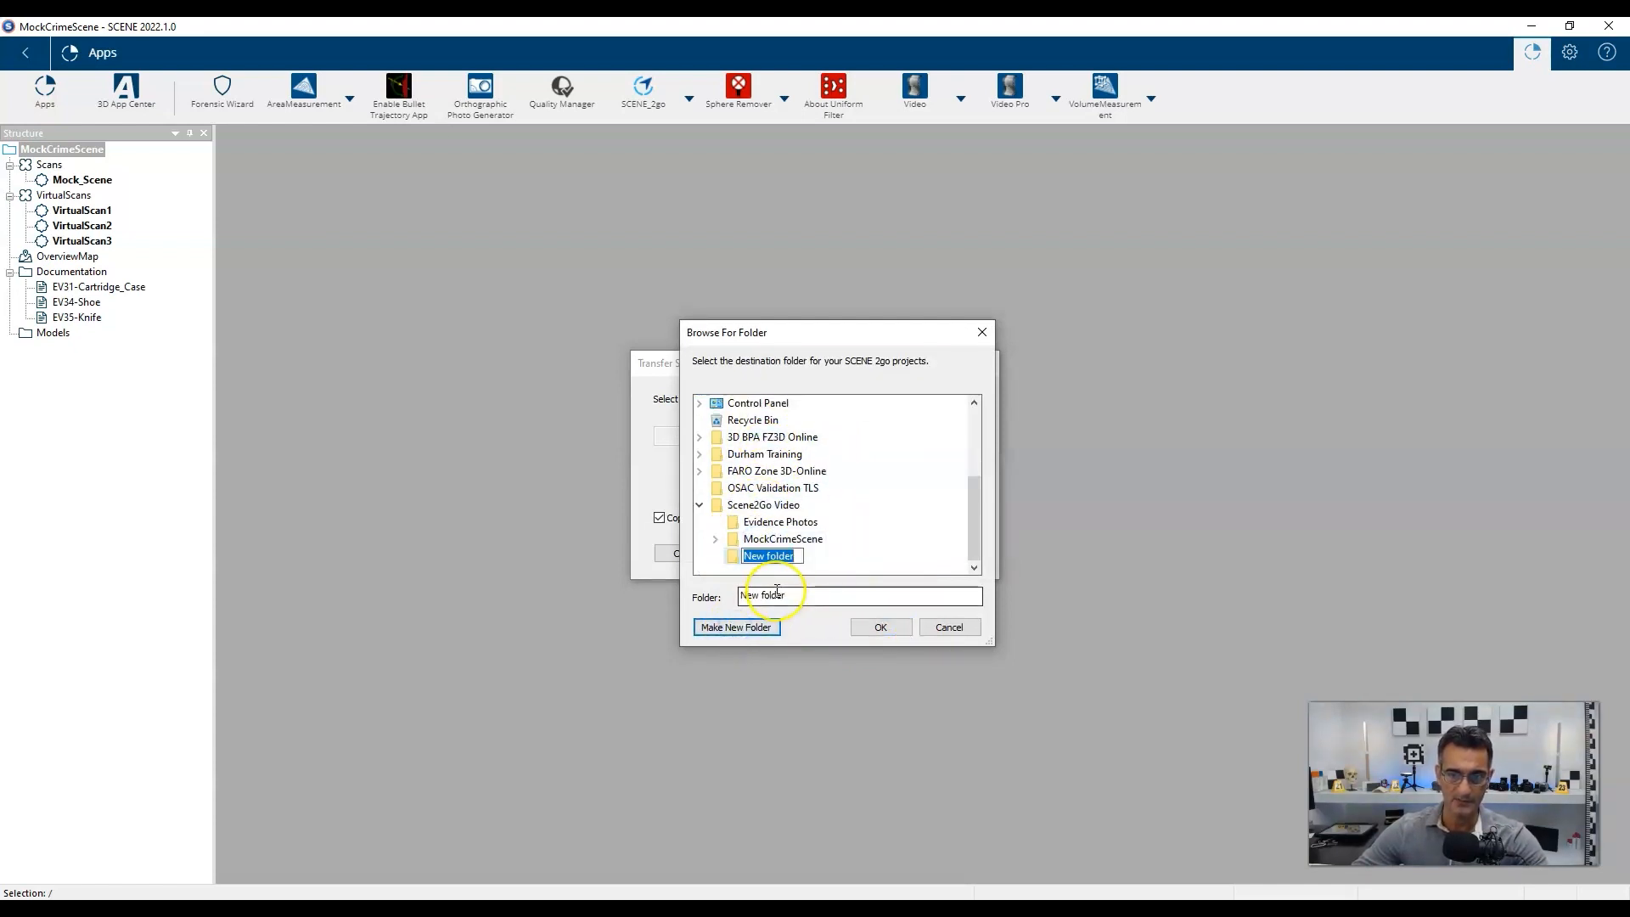
{"action": "type", "text": "MockCrimeScene2Go"}
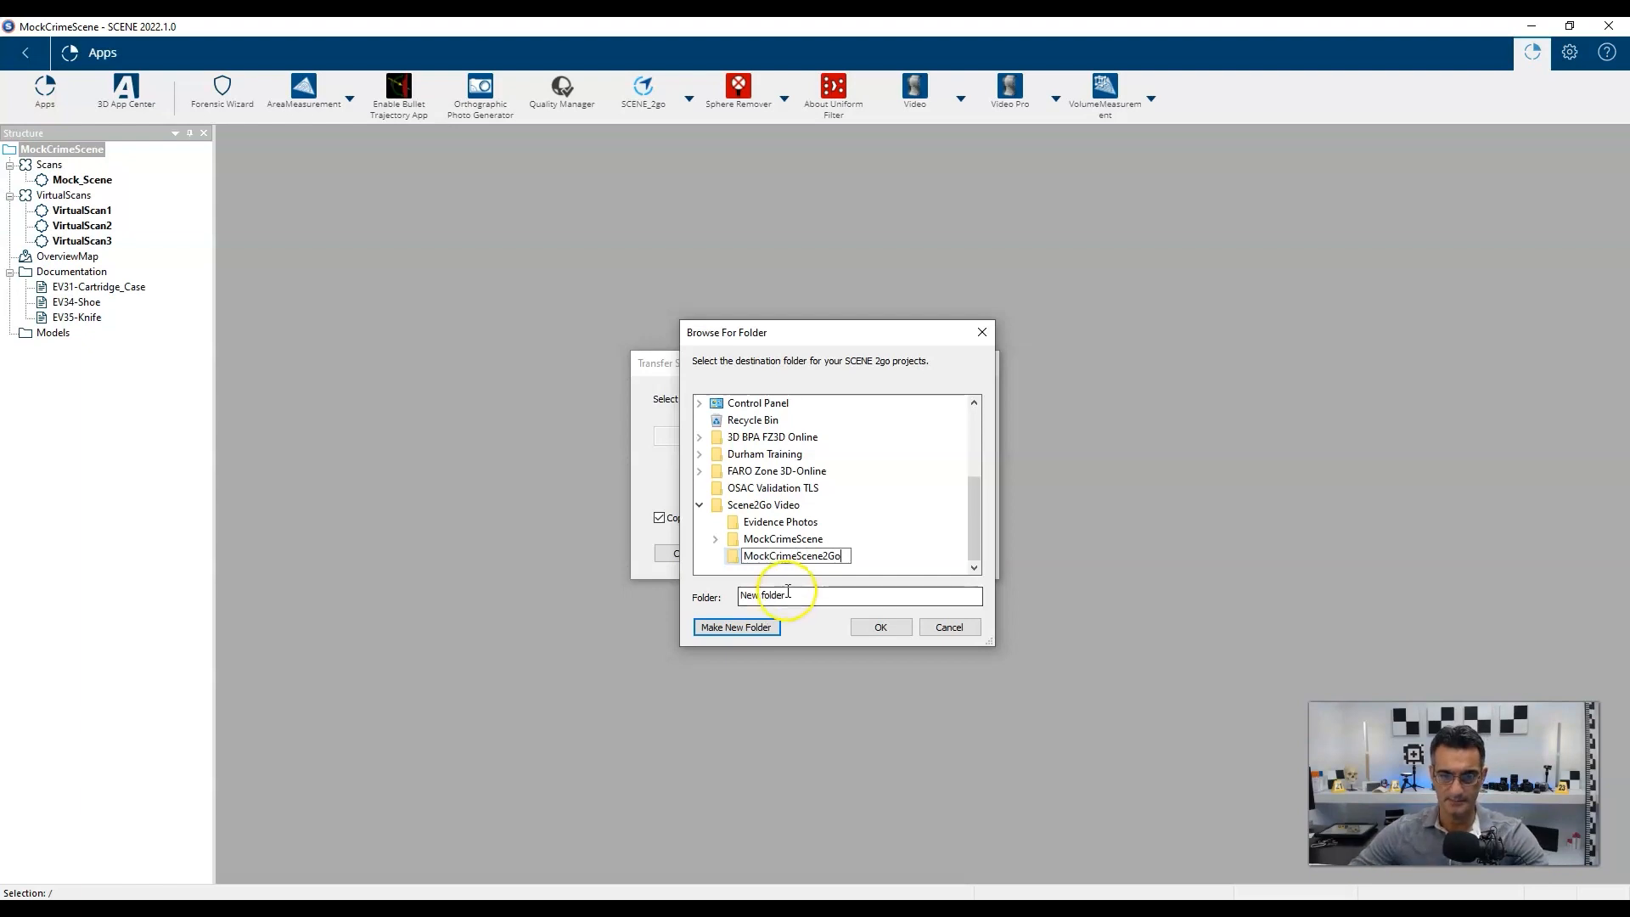
{"action": "left_click", "coordinate": [879, 627]}
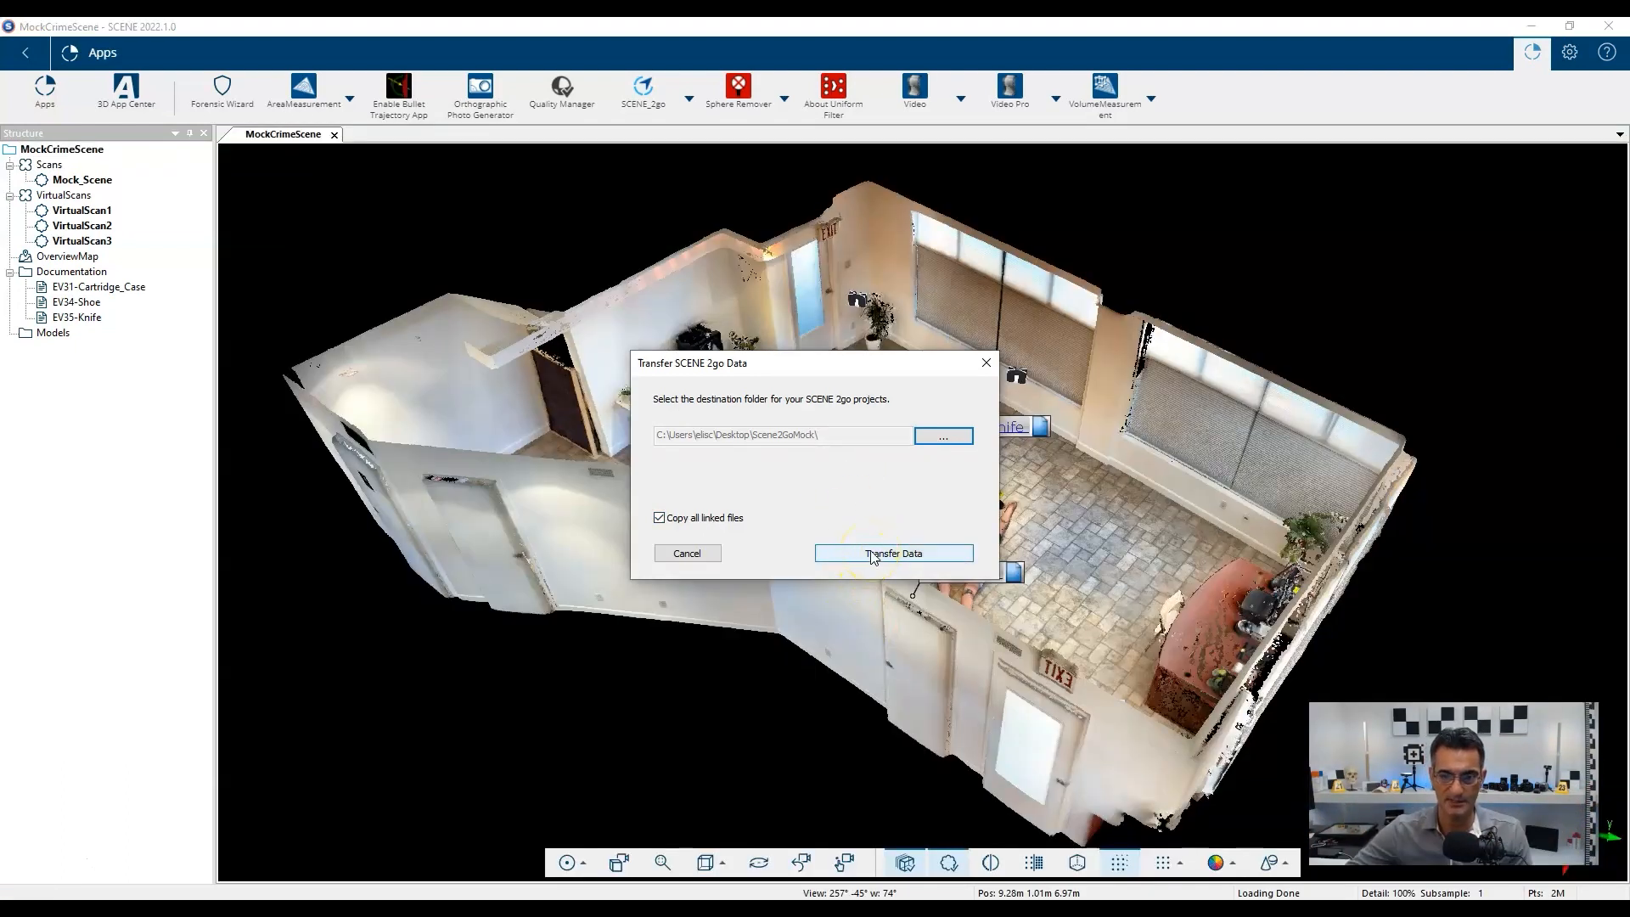
{"action": "left_click", "coordinate": [872, 553]}
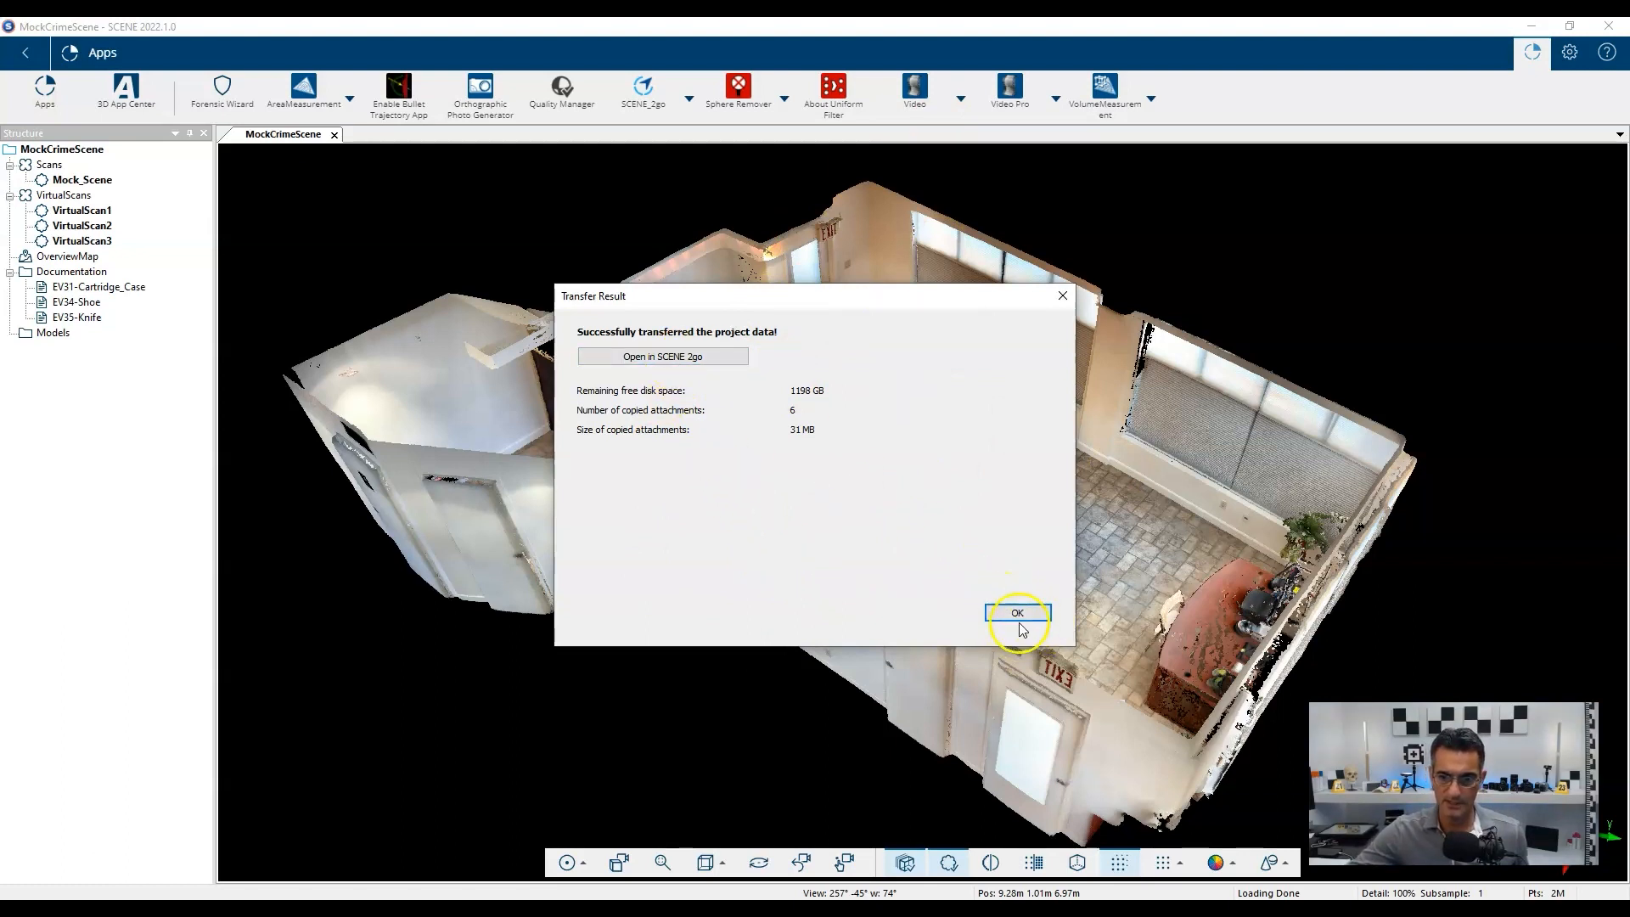
Open the transferred MockCrimeScene2Go project in SCENE 2go from the Transfer Result dialog.
{"action": "left_click", "coordinate": [656, 360]}
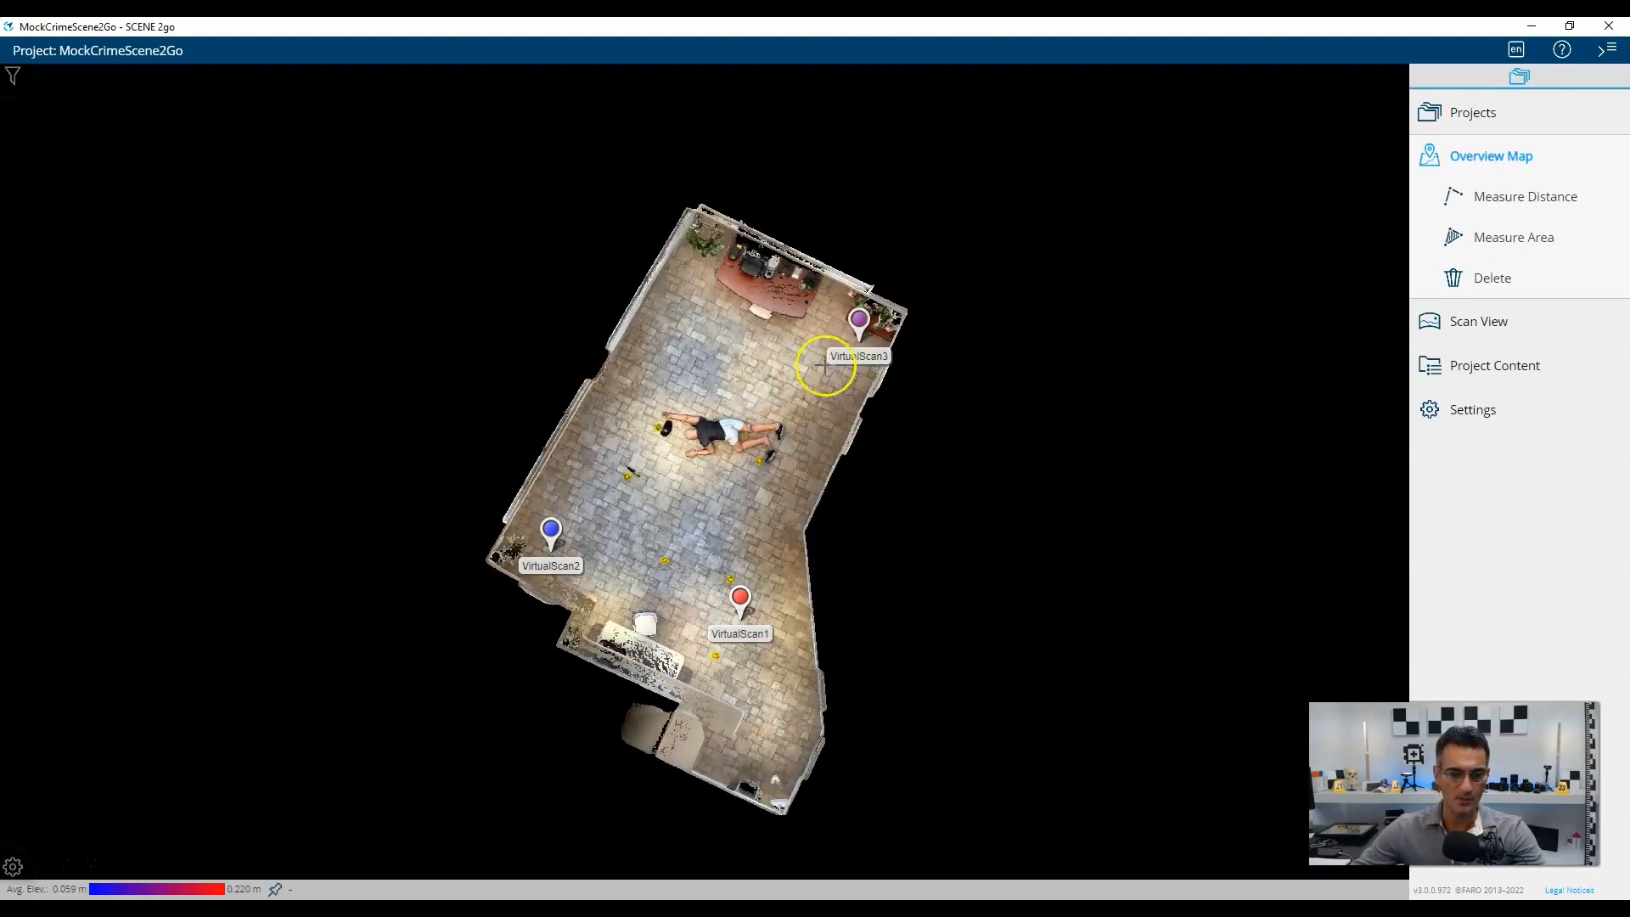
Go to the projects page and open MockCrimeScene2Go.
{"action": "left_click", "coordinate": [1472, 119]}
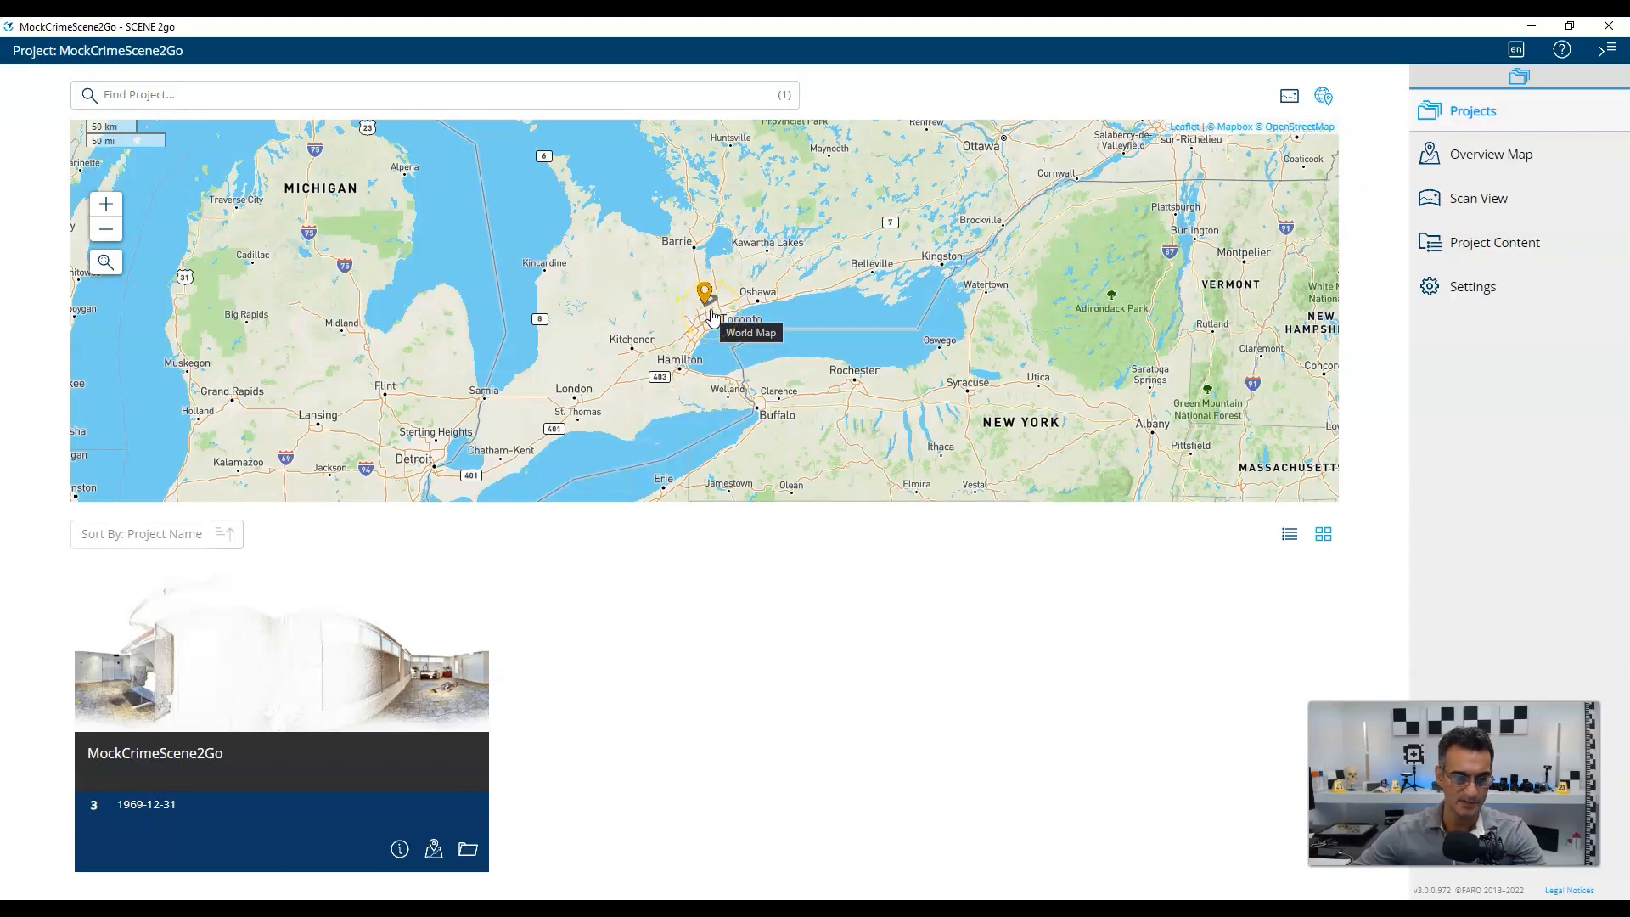
{"action": "left_click", "coordinate": [223, 675]}
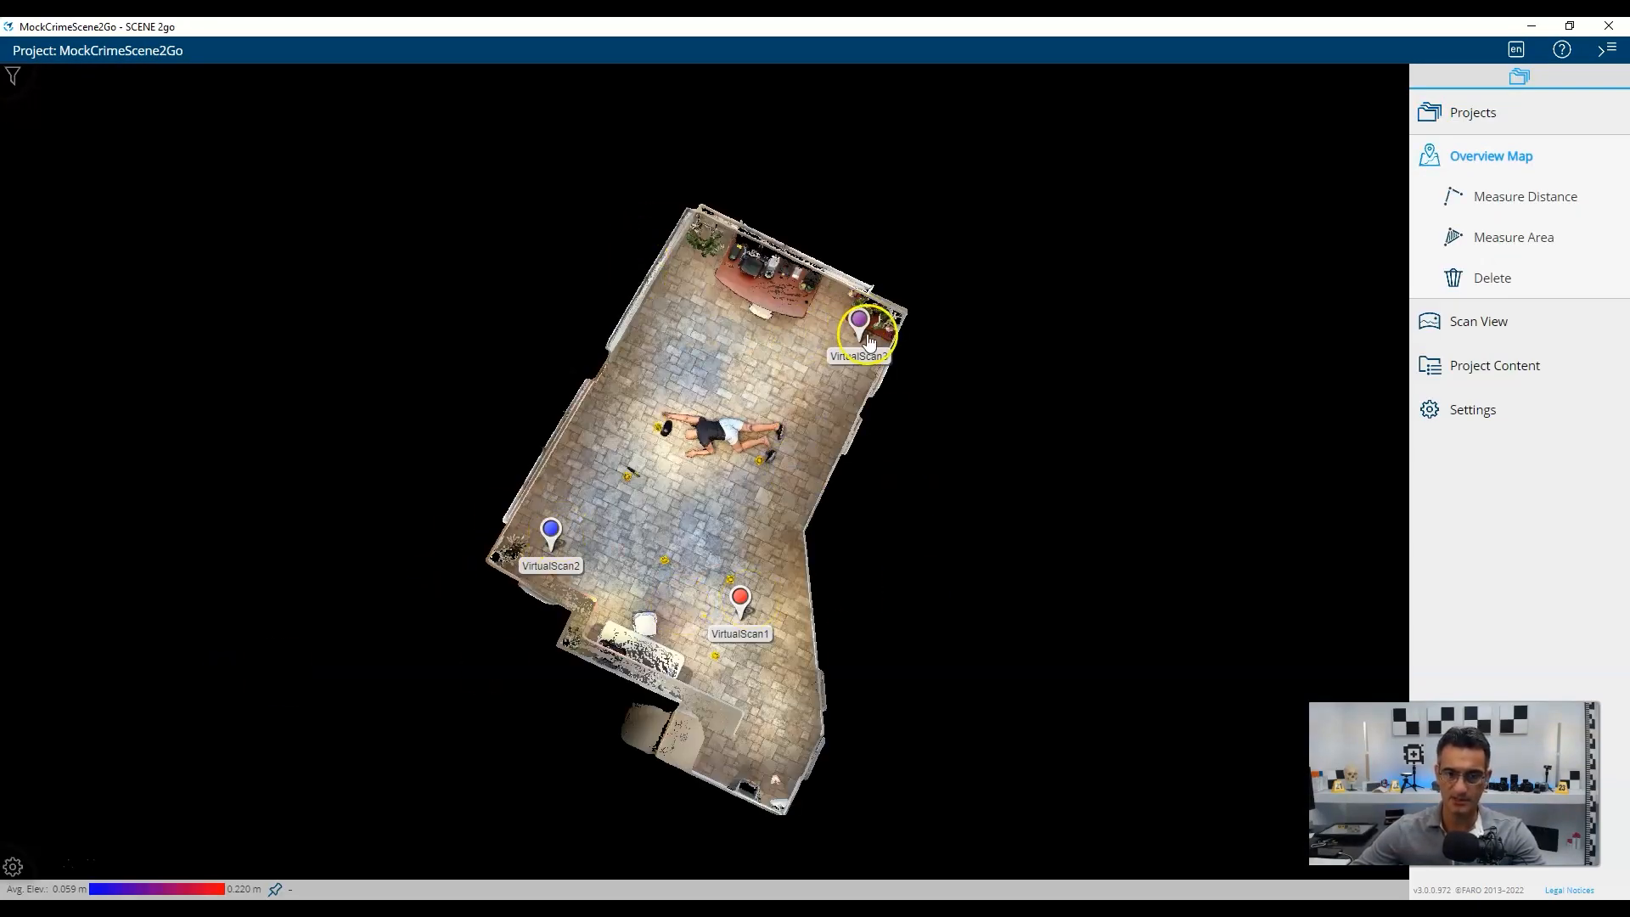
Look around the VirtualScan3, VirtualScan1 and VirtualScan2 panoramas toward the body and evidence.
{"action": "mouse_move", "coordinate": [859, 321]}
{"action": "left_click", "coordinate": [860, 272]}
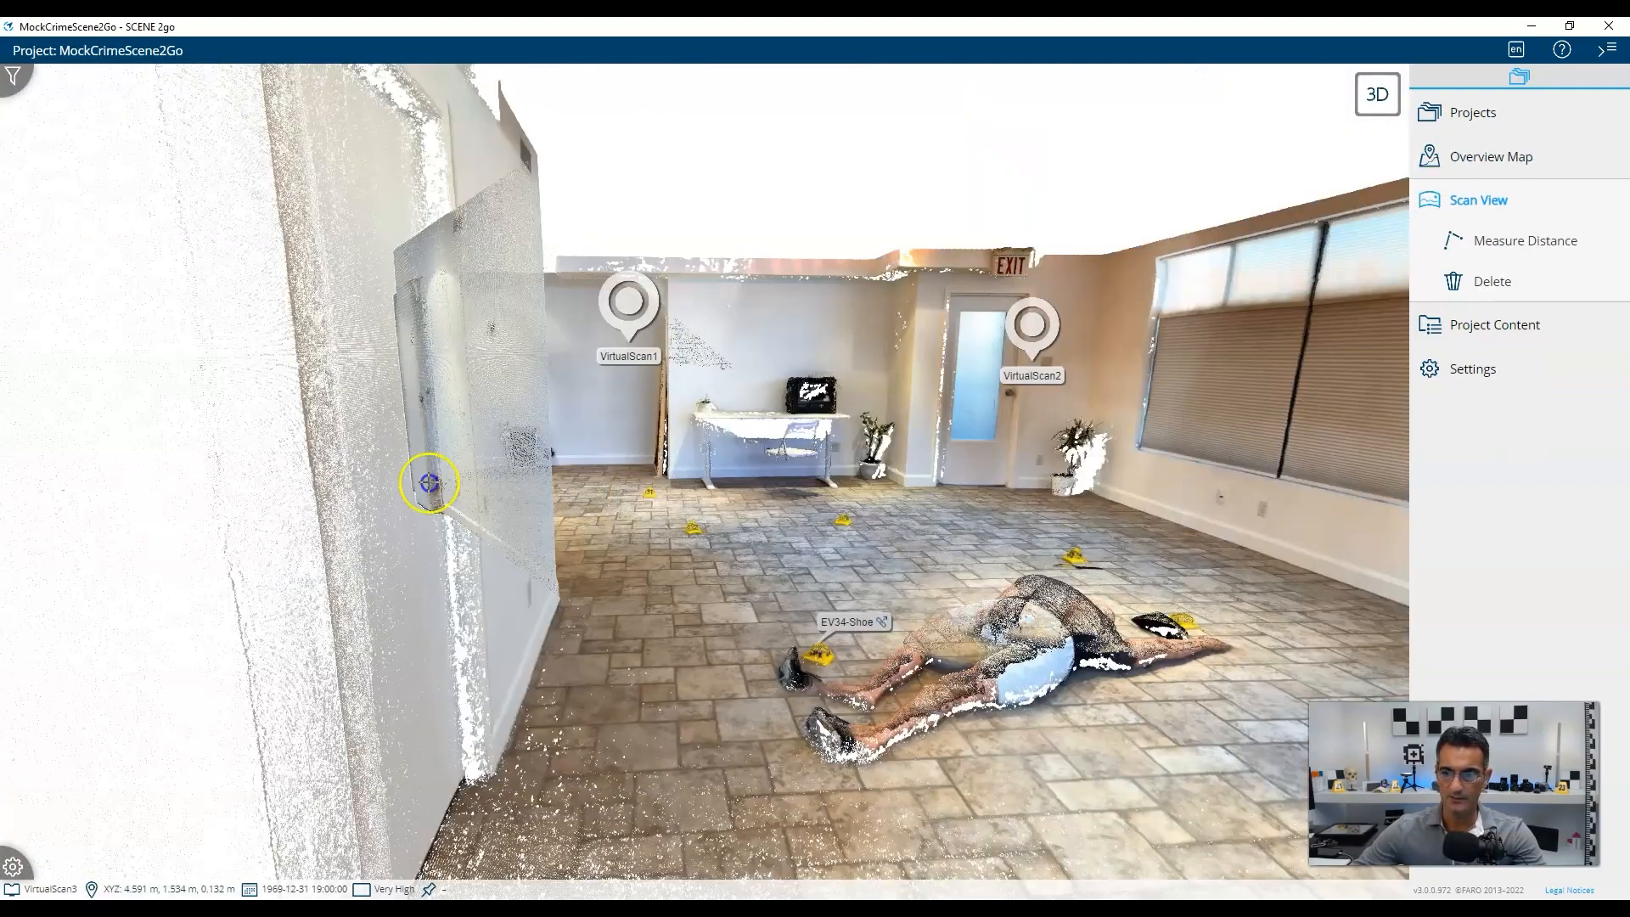
{"action": "left_click_drag", "start_coordinate": [429, 482], "coordinate": [691, 666]}
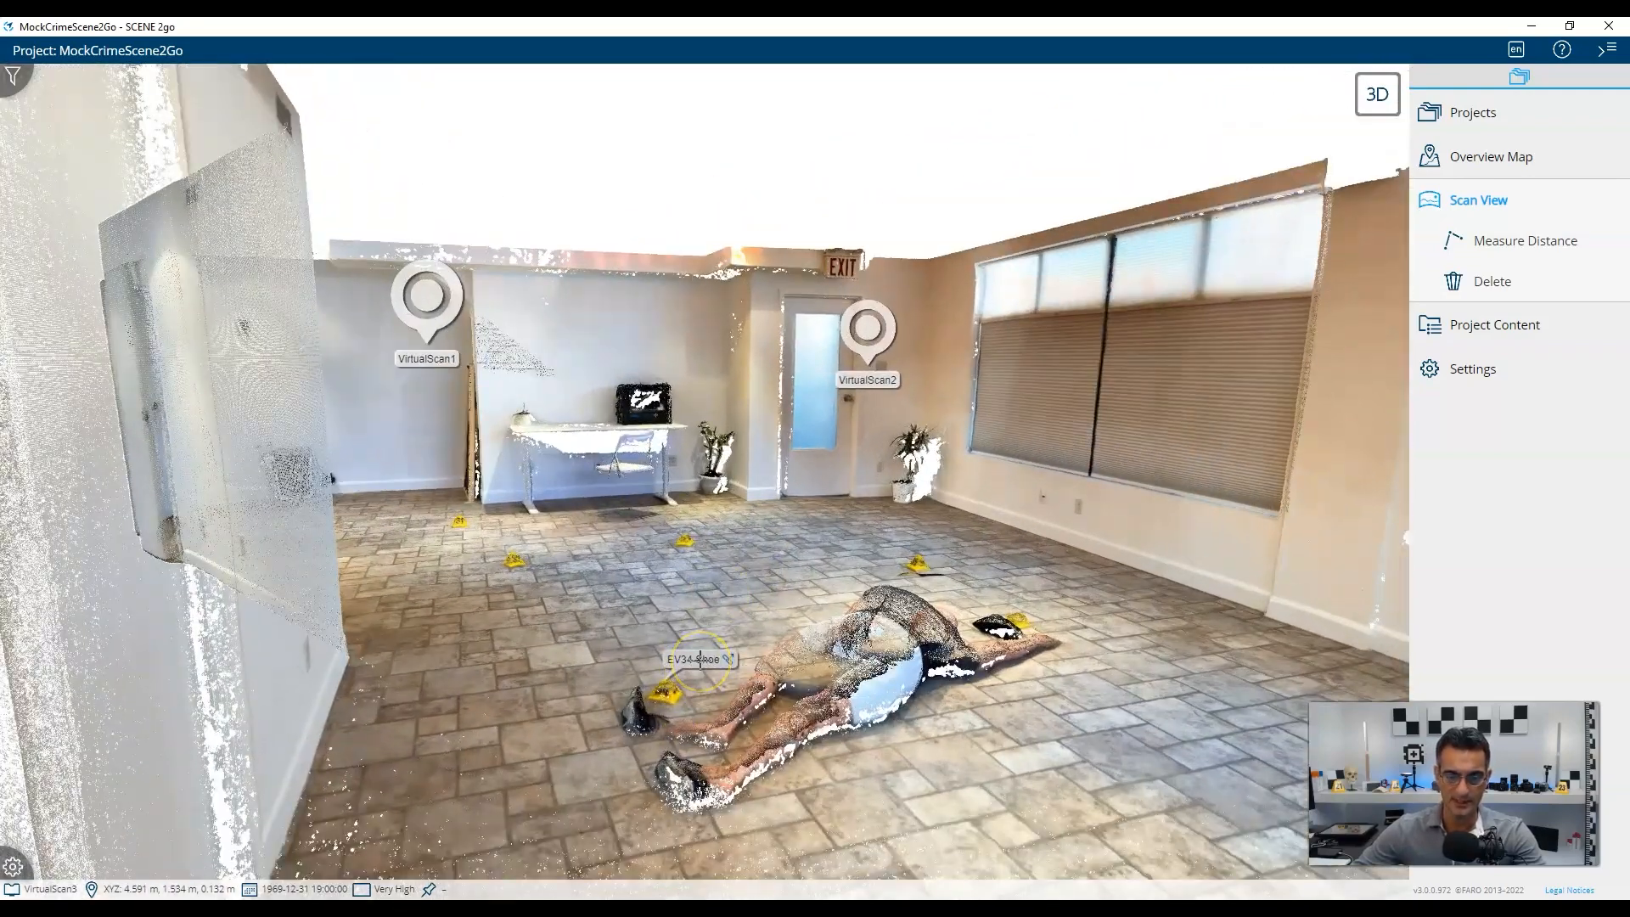
{"action": "mouse_move", "coordinate": [425, 291]}
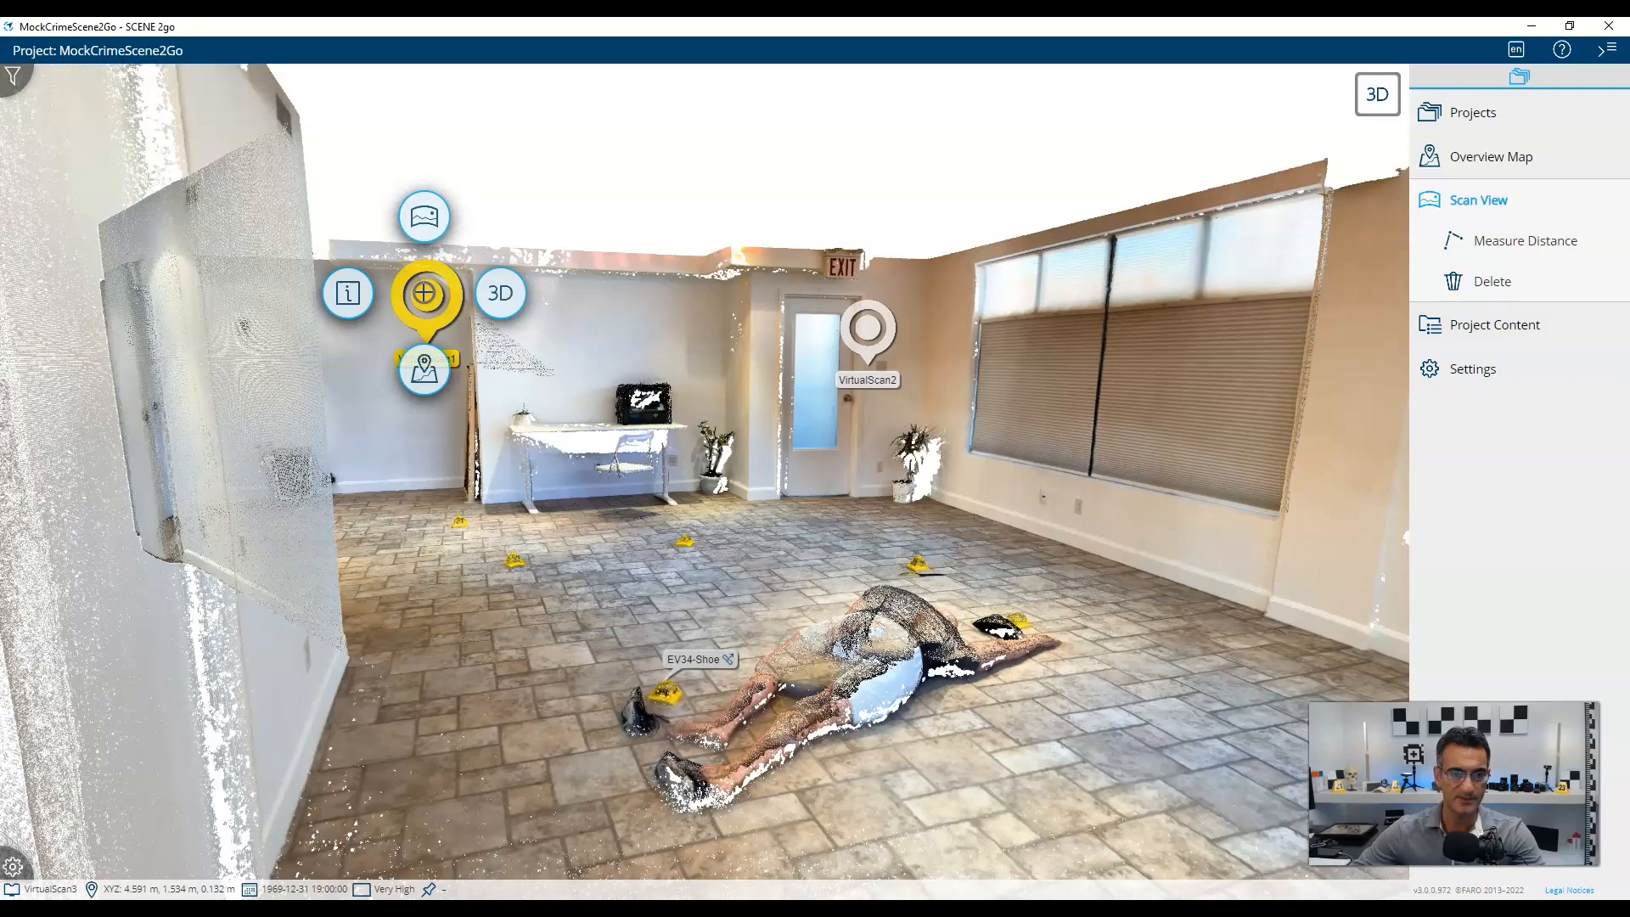
{"action": "left_click", "coordinate": [425, 212]}
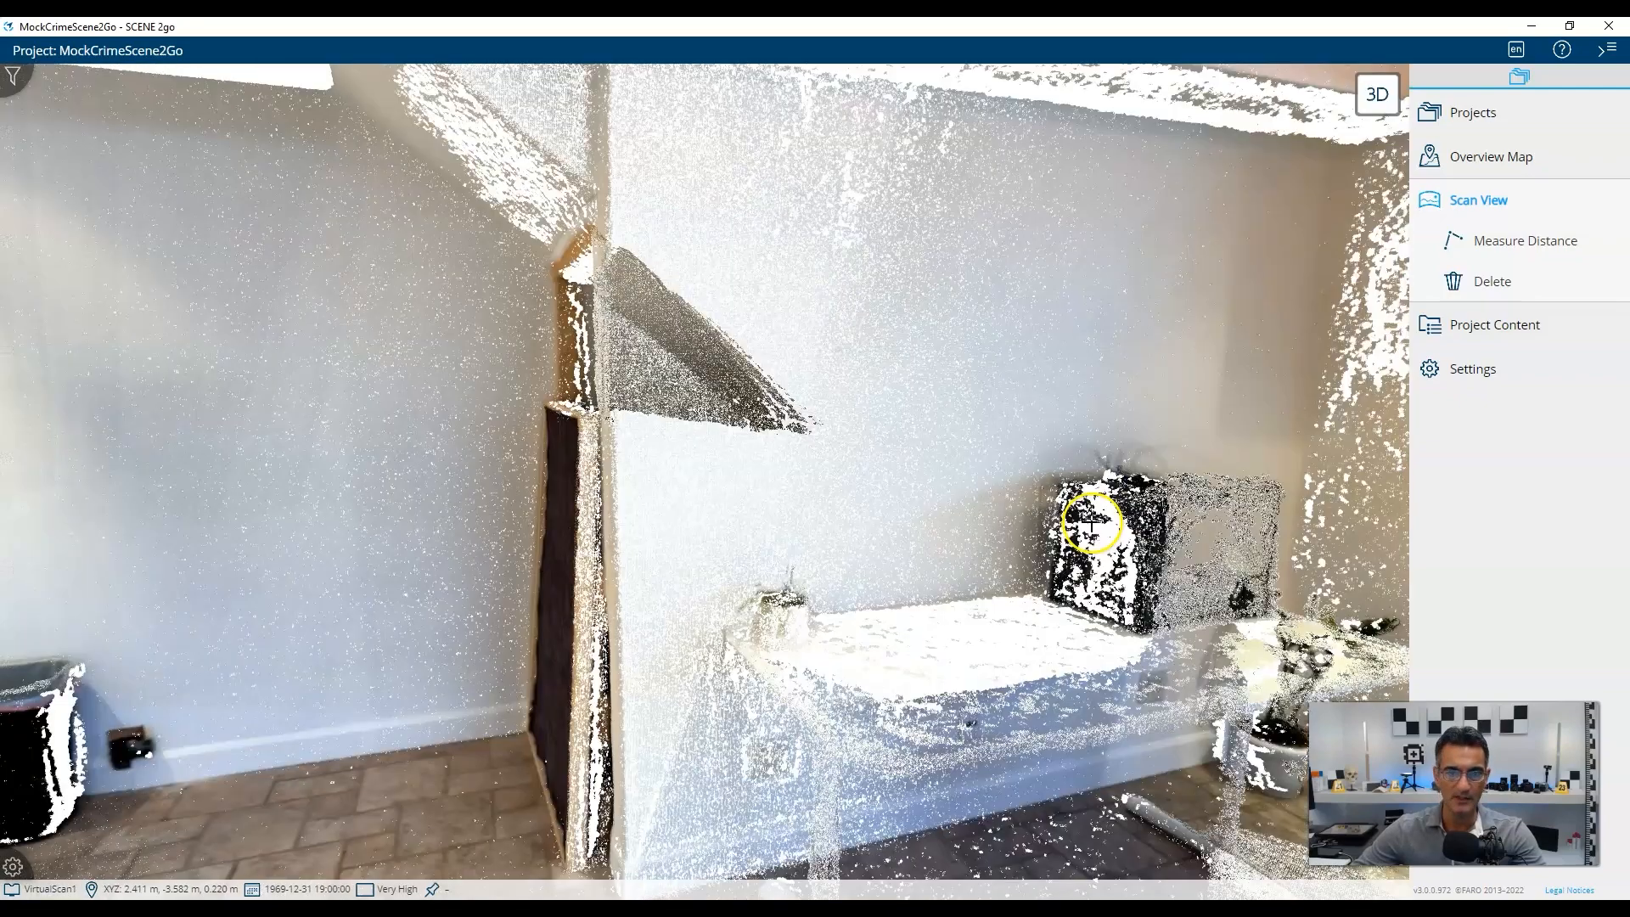
{"action": "left_click_drag", "start_coordinate": [1092, 523], "coordinate": [230, 487]}
{"action": "left_click_drag", "start_coordinate": [527, 492], "coordinate": [614, 521]}
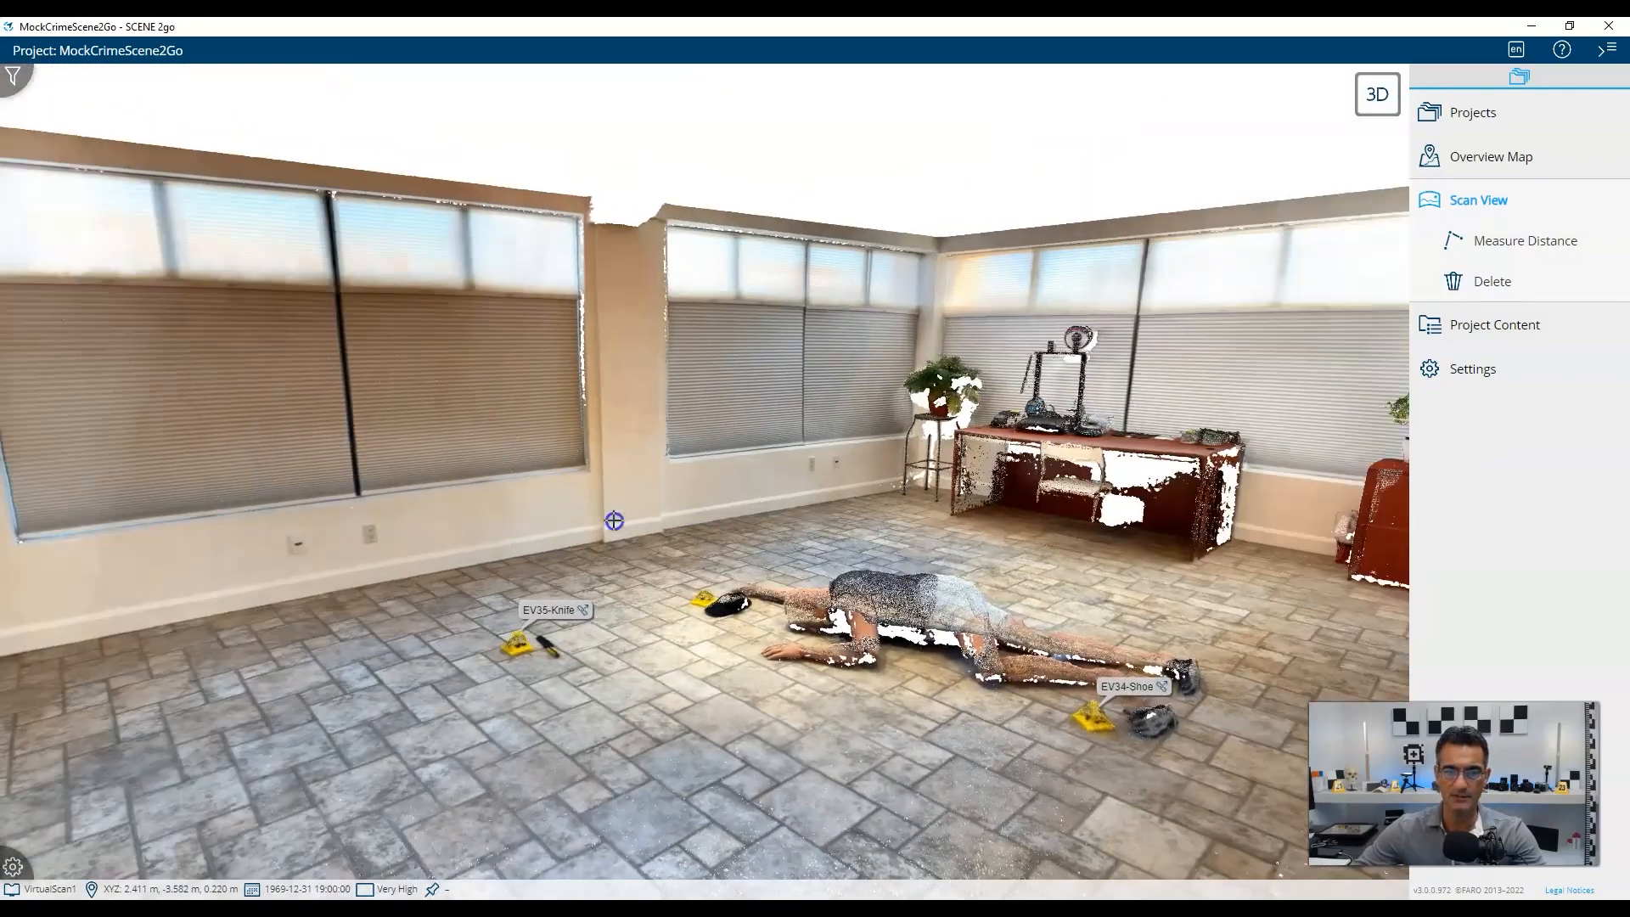
{"action": "scroll", "coordinate": [614, 521], "scroll_direction": "down", "scroll_amount": 3}
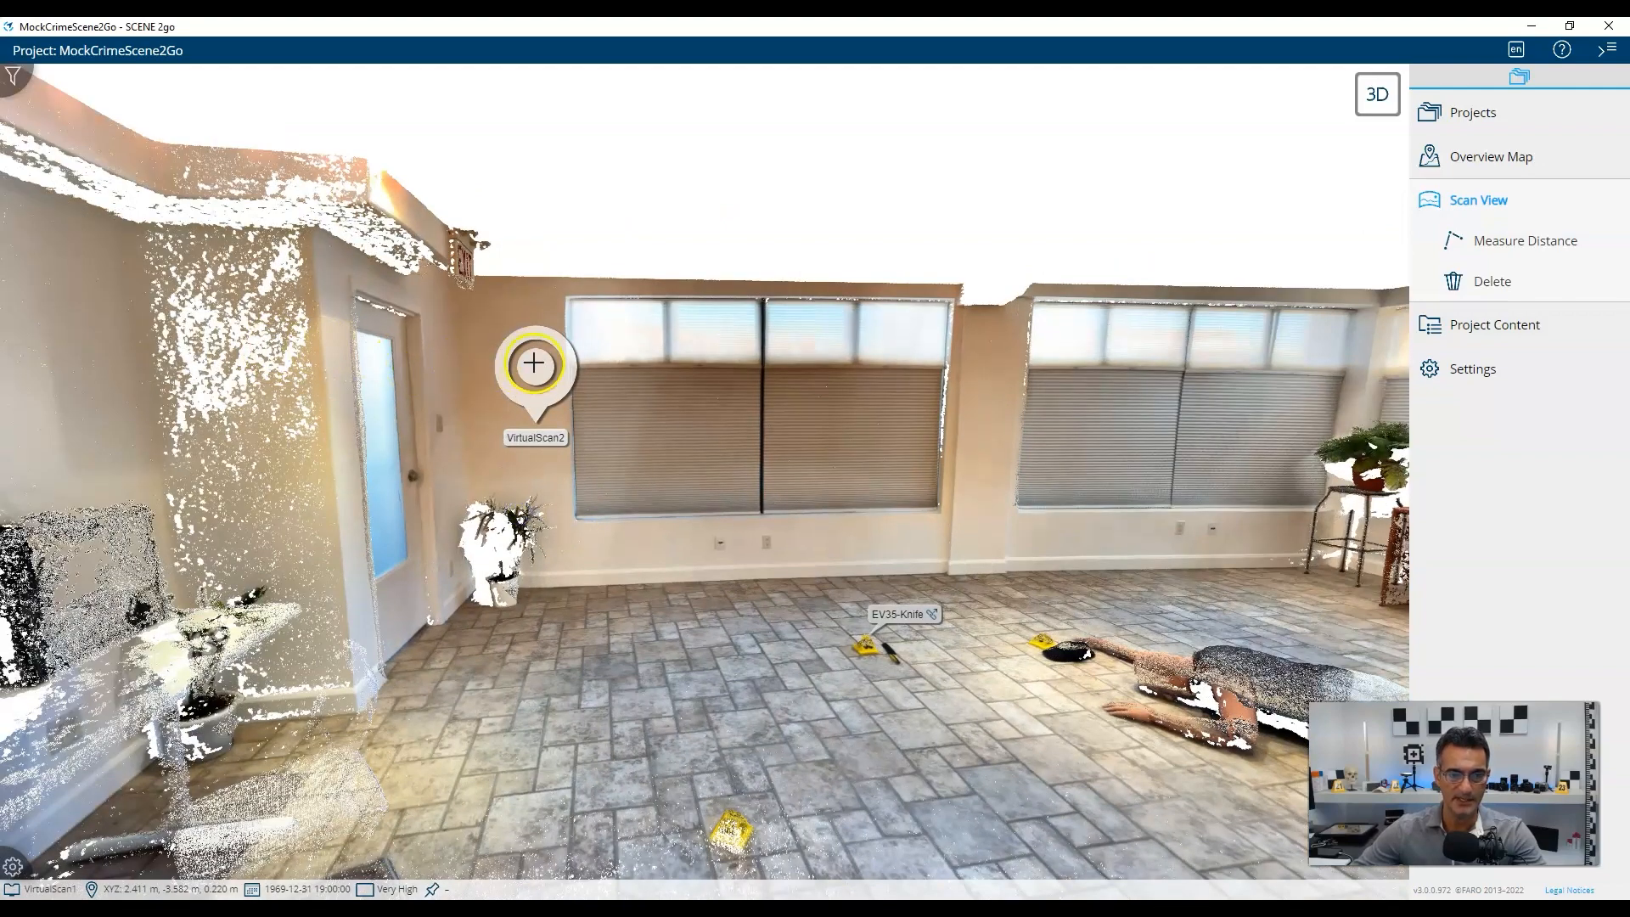
{"action": "left_click", "coordinate": [534, 365]}
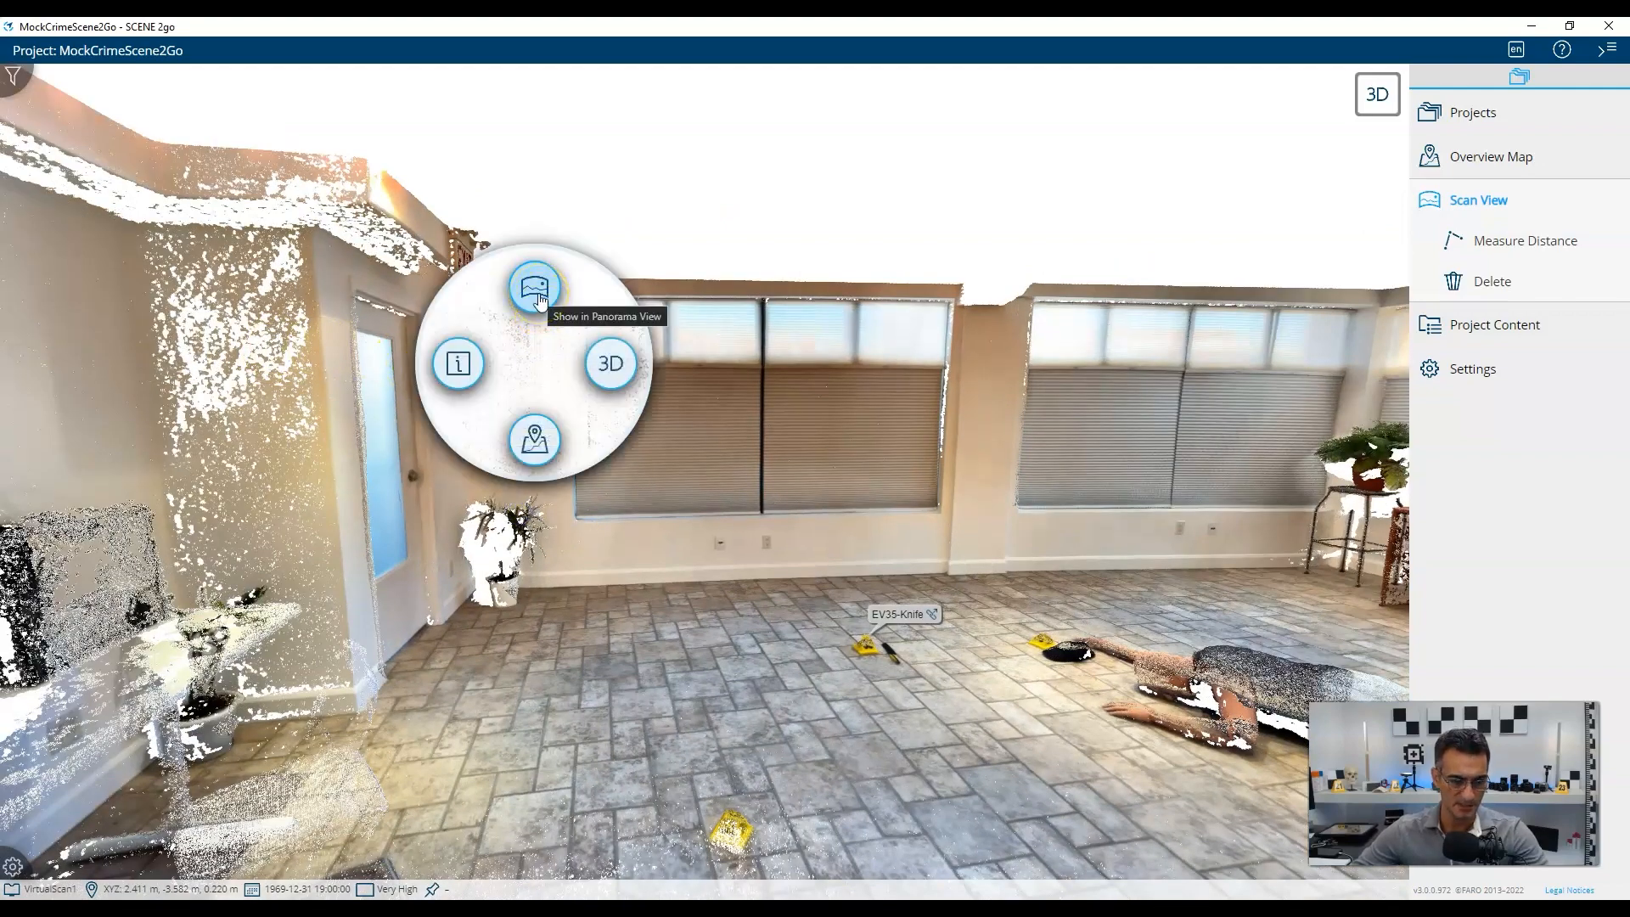
{"action": "left_click", "coordinate": [836, 571]}
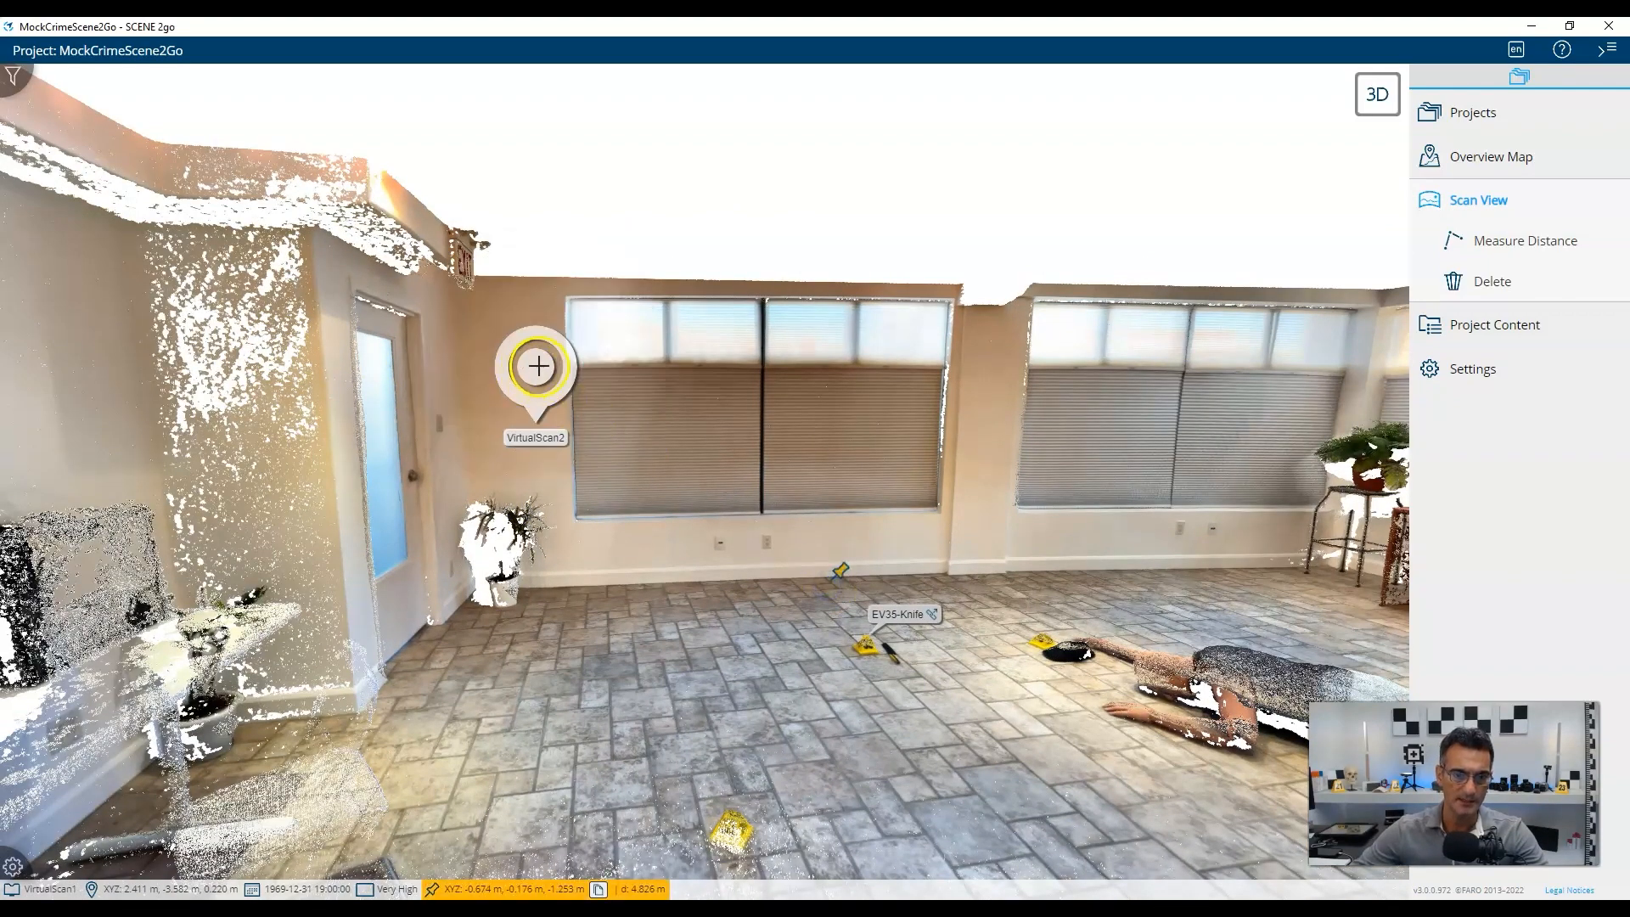
{"action": "left_click", "coordinate": [538, 366]}
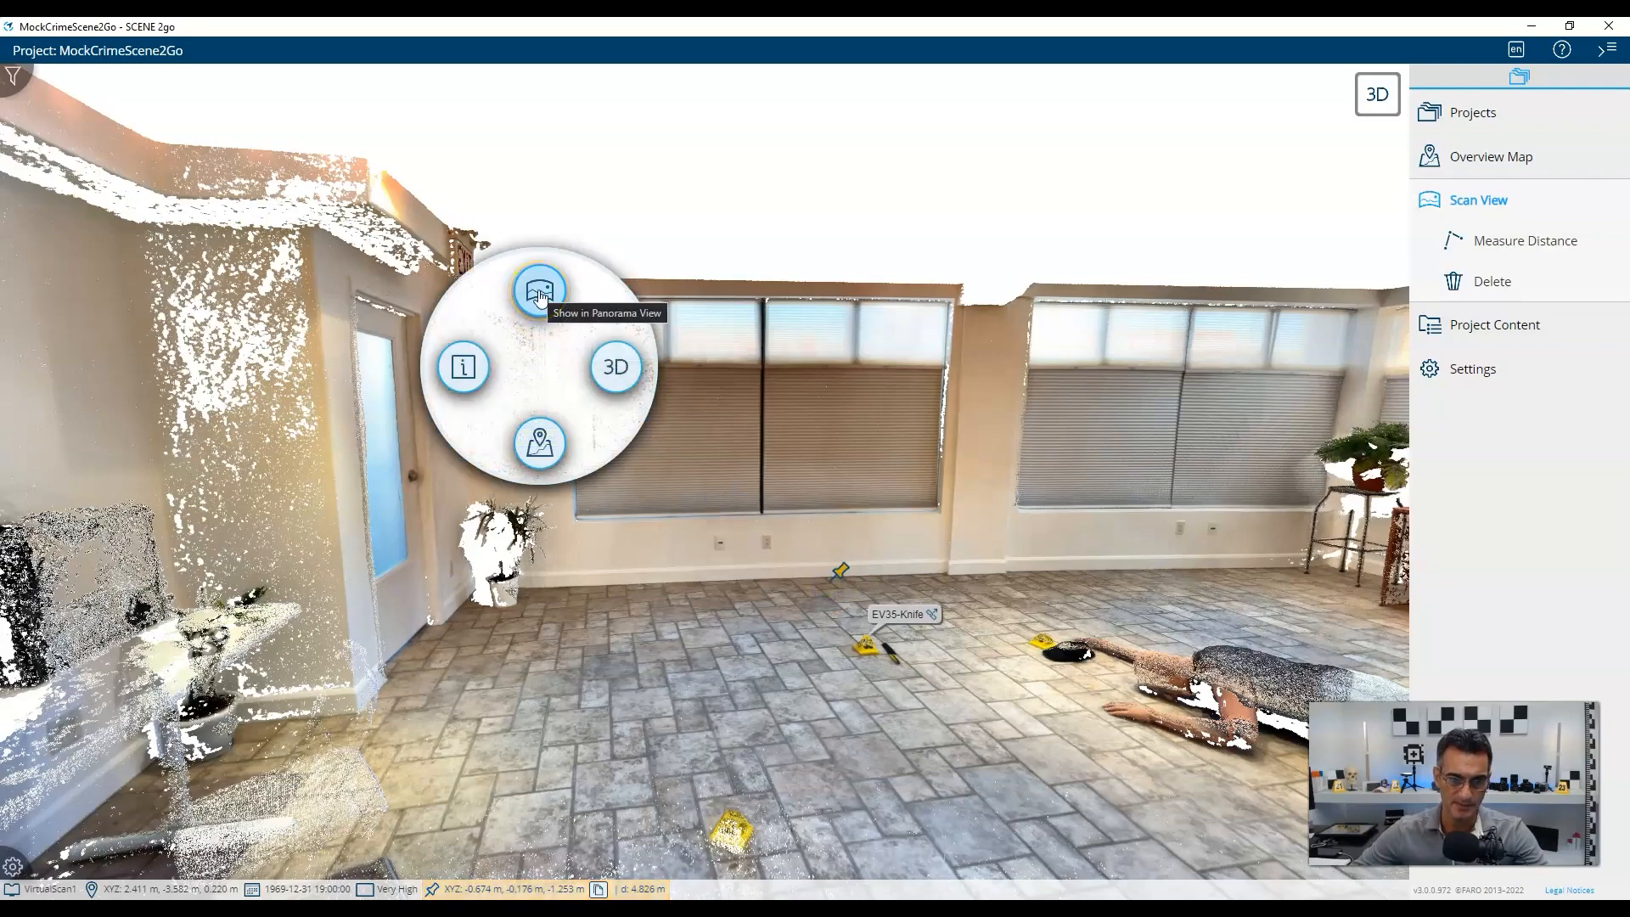
{"action": "left_click", "coordinate": [540, 293]}
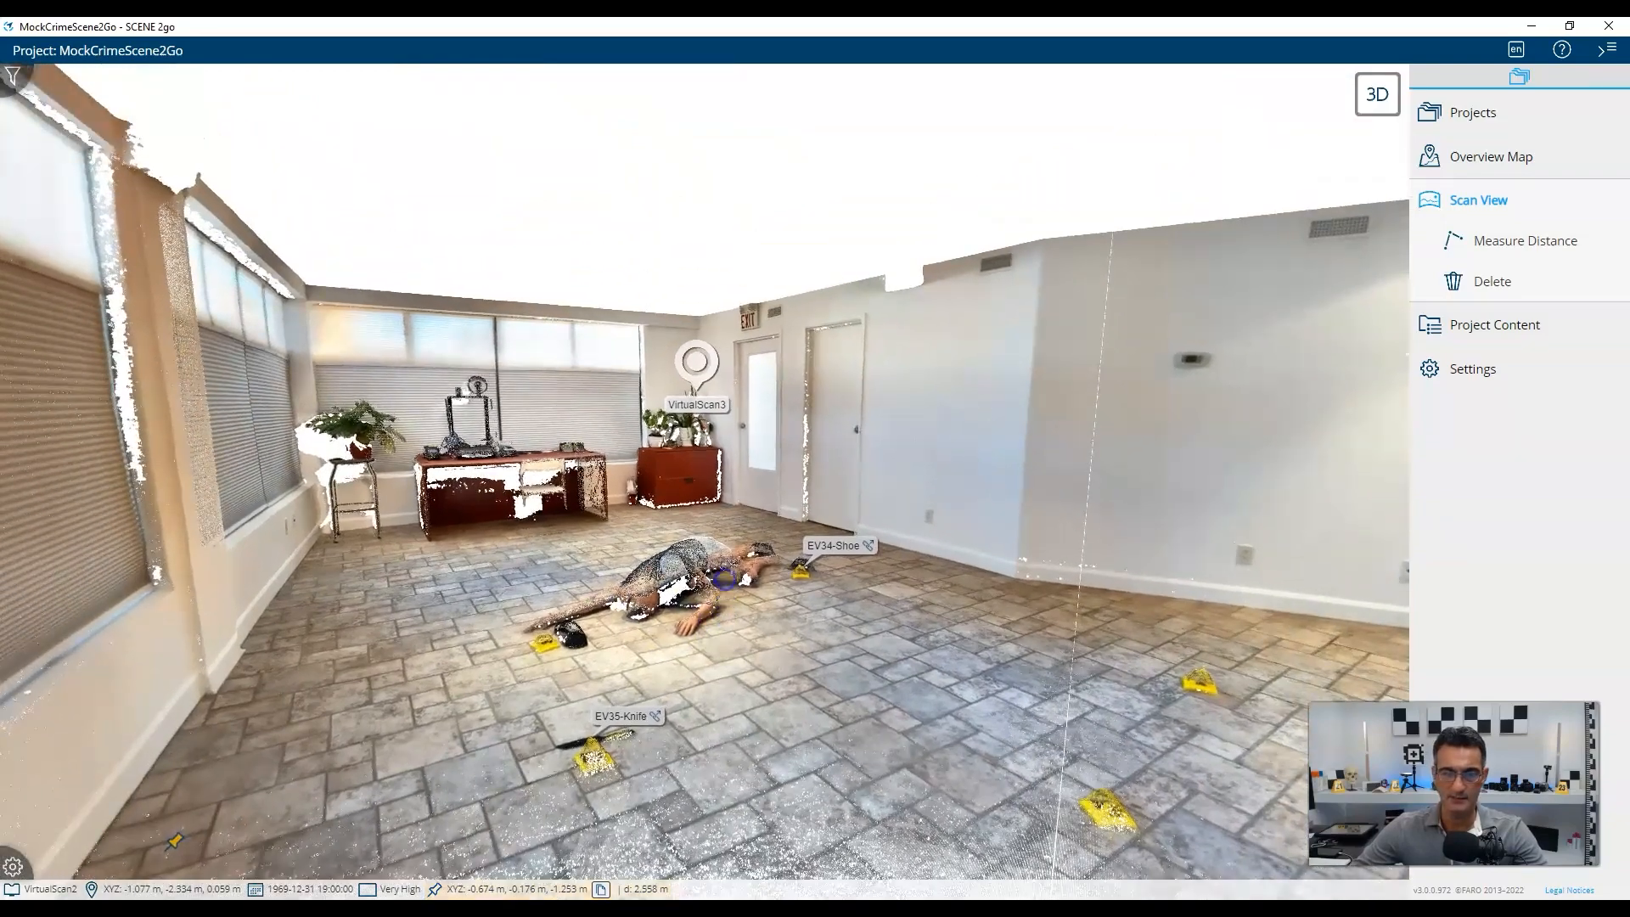
{"action": "left_click_drag", "start_coordinate": [725, 580], "coordinate": [724, 533]}
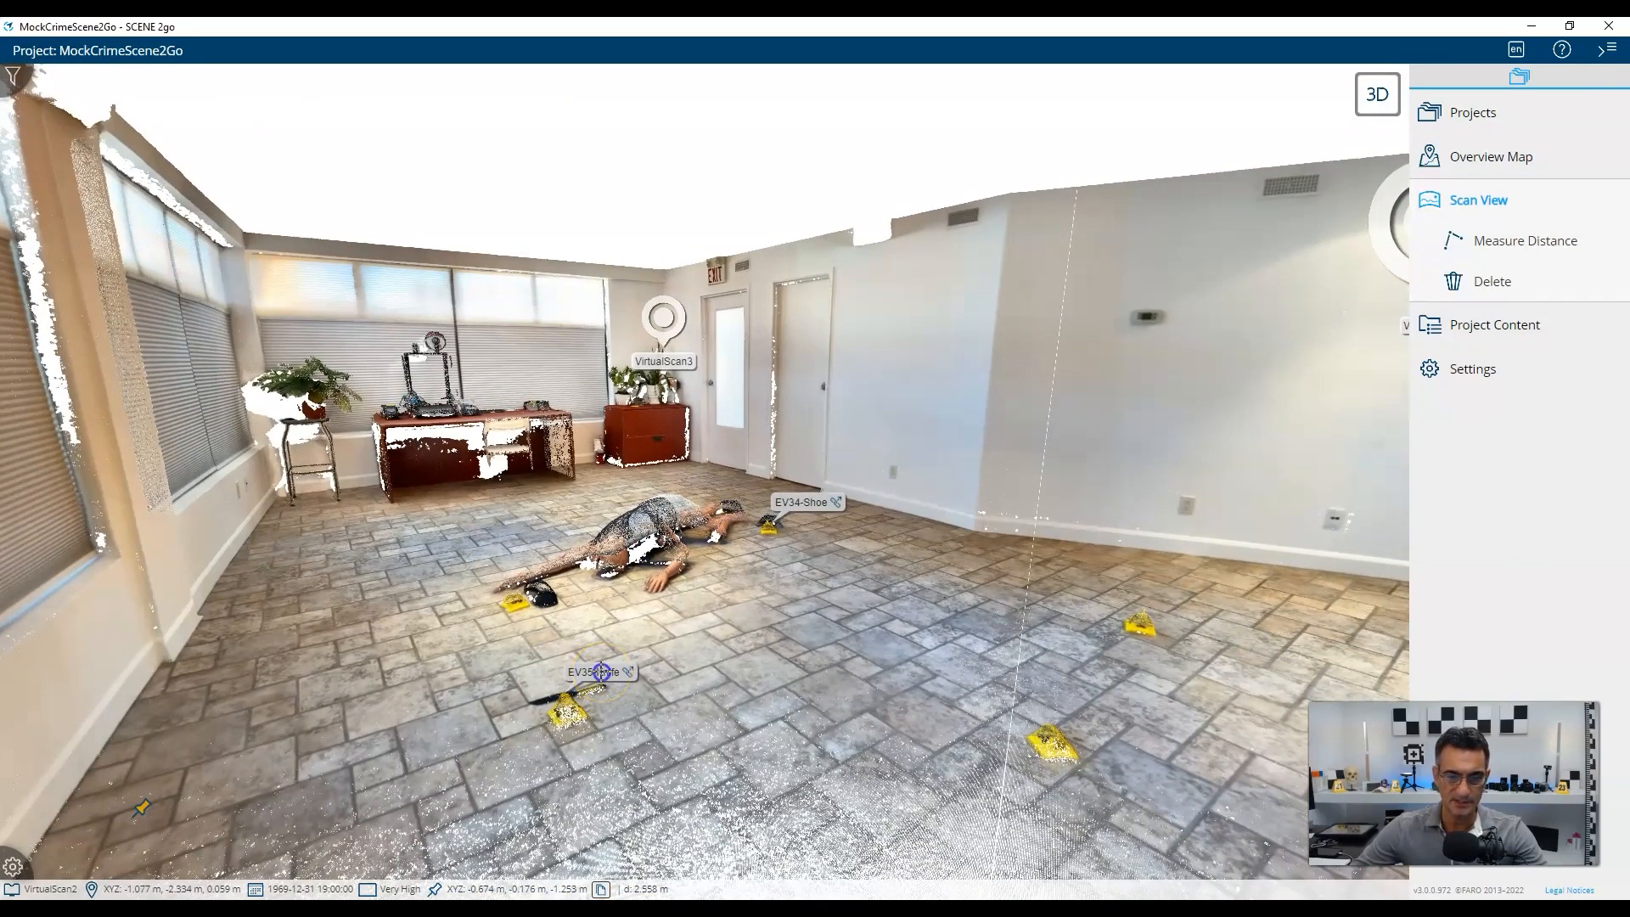
View the EV35-Knife photo IMG_4587.JPG from its details page, then return to the room scan.
{"action": "left_click", "coordinate": [601, 672]}
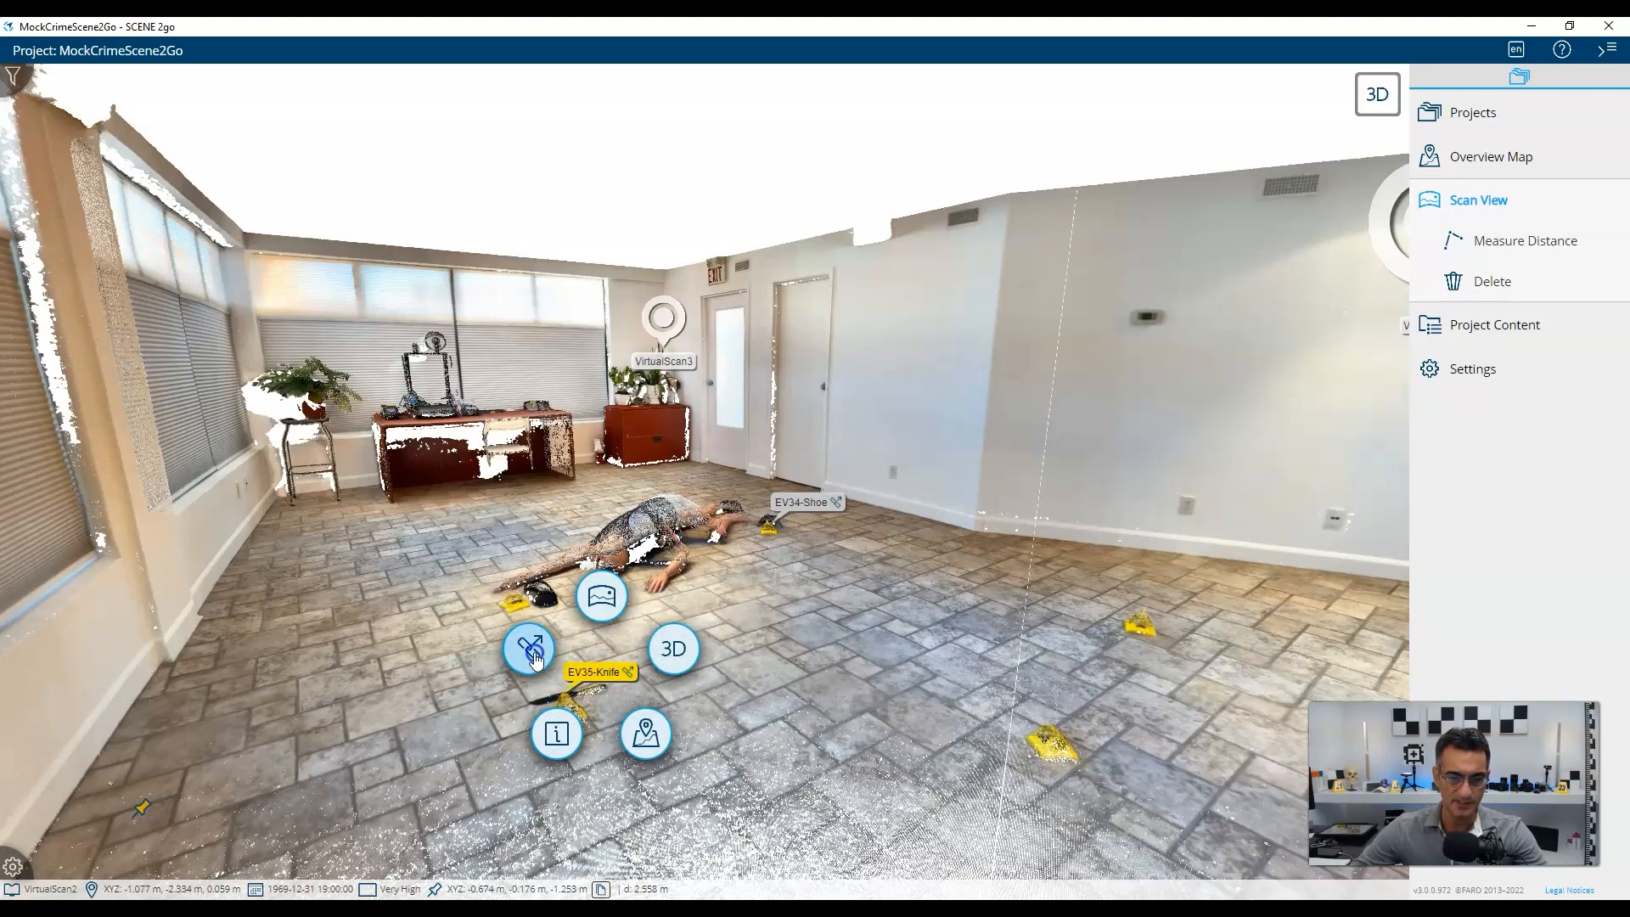
{"action": "left_click", "coordinate": [530, 650]}
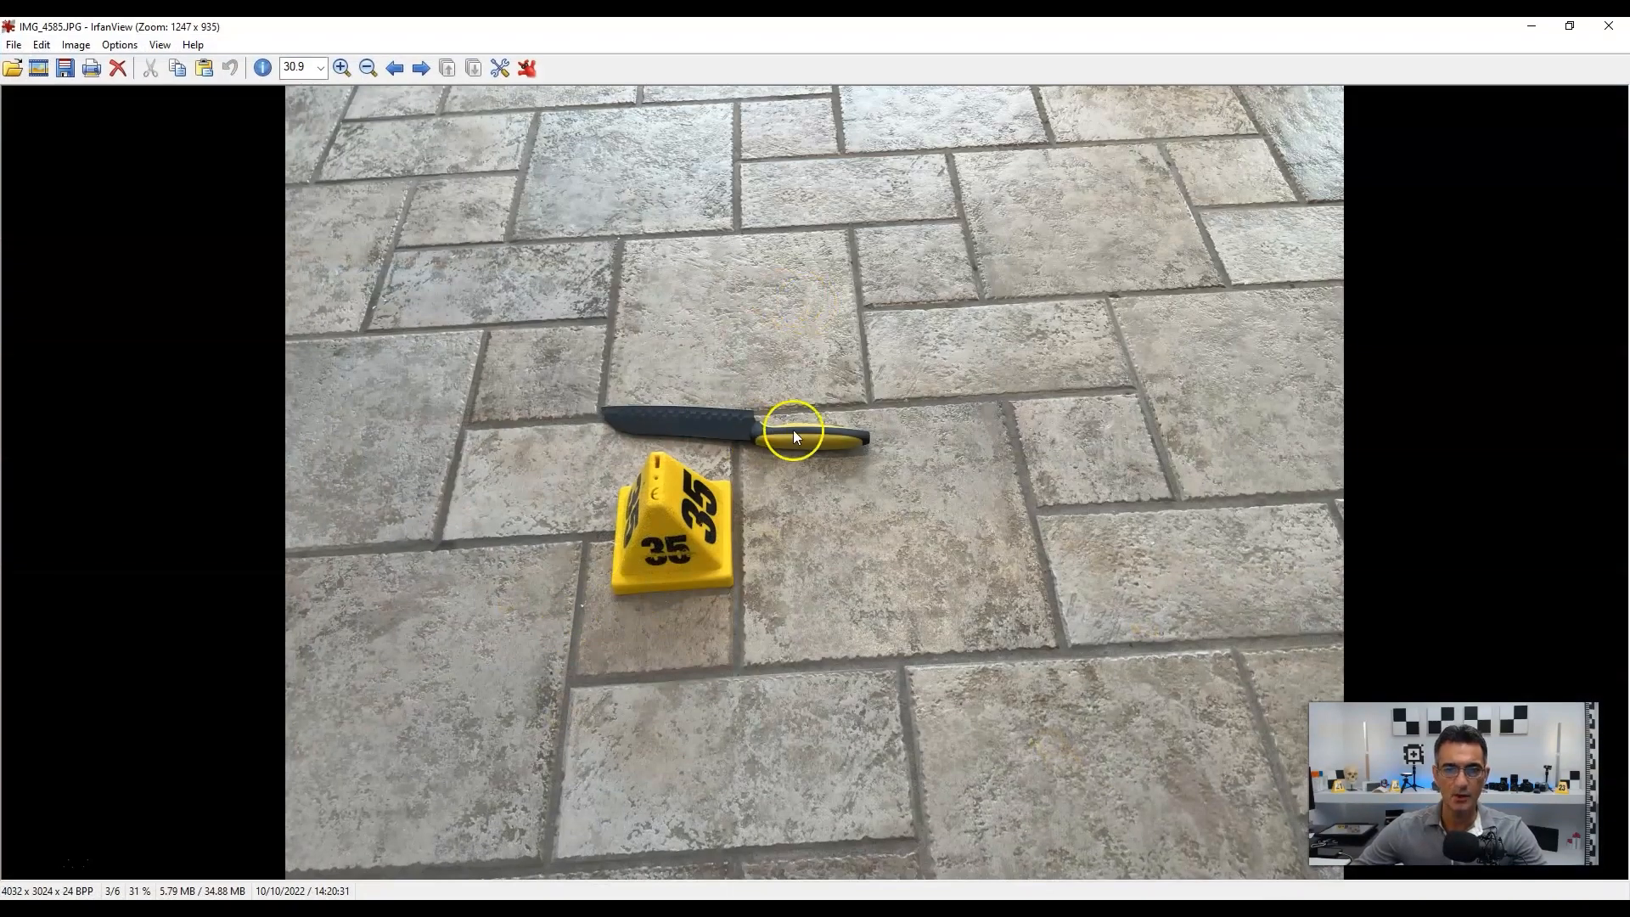
{"action": "left_click", "coordinate": [1609, 26]}
{"action": "left_click", "coordinate": [618, 672]}
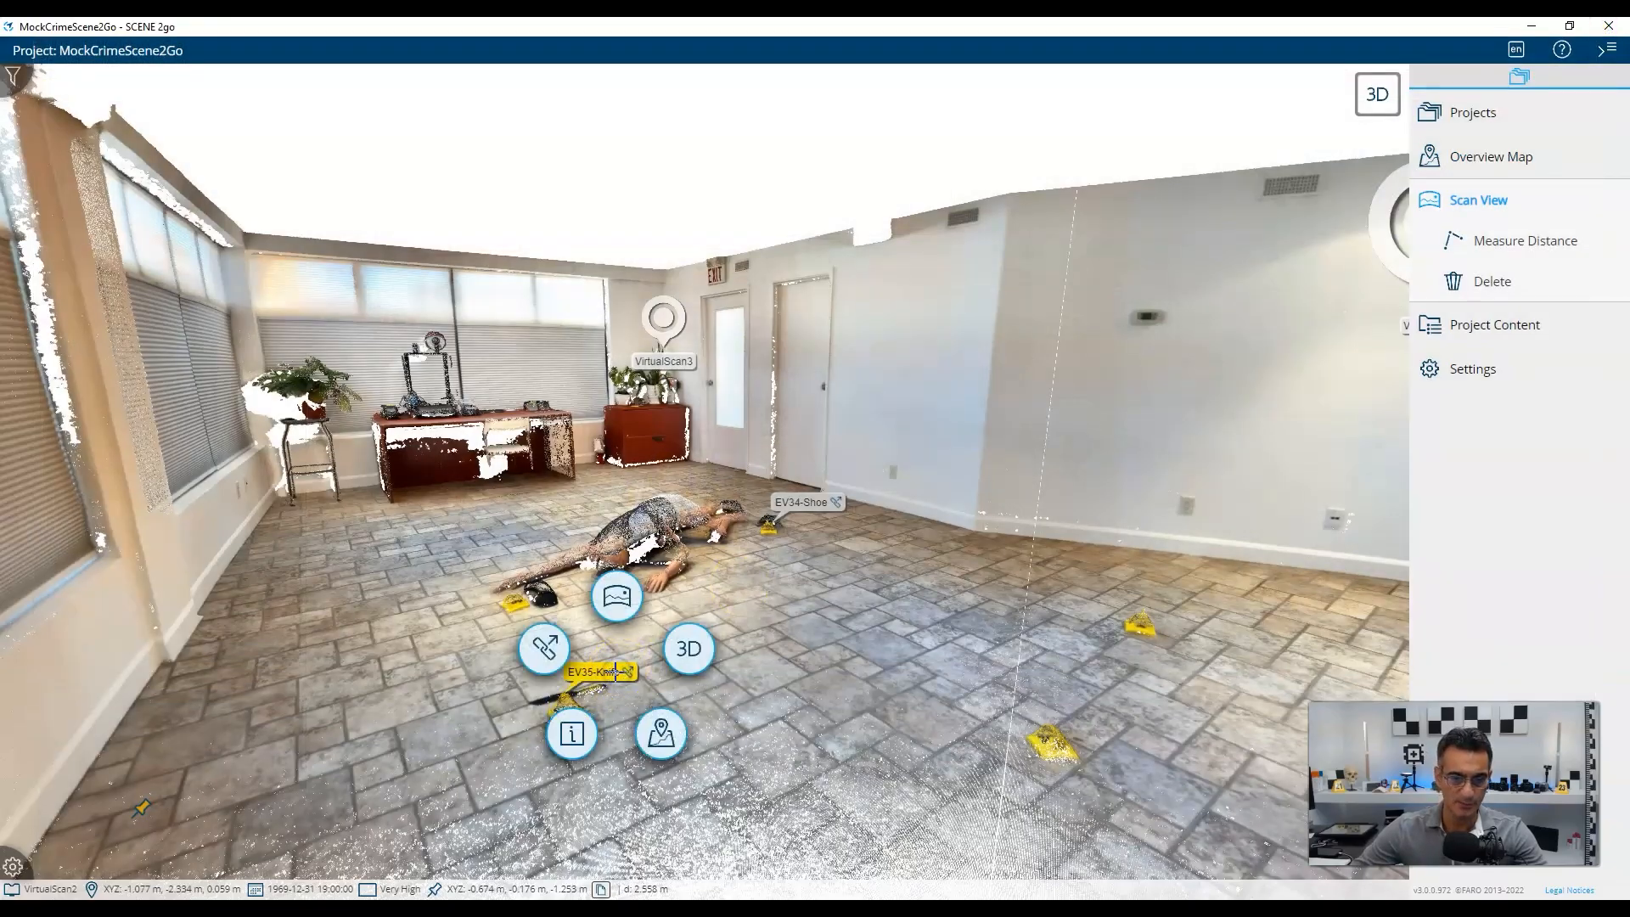
{"action": "left_click", "coordinate": [658, 739]}
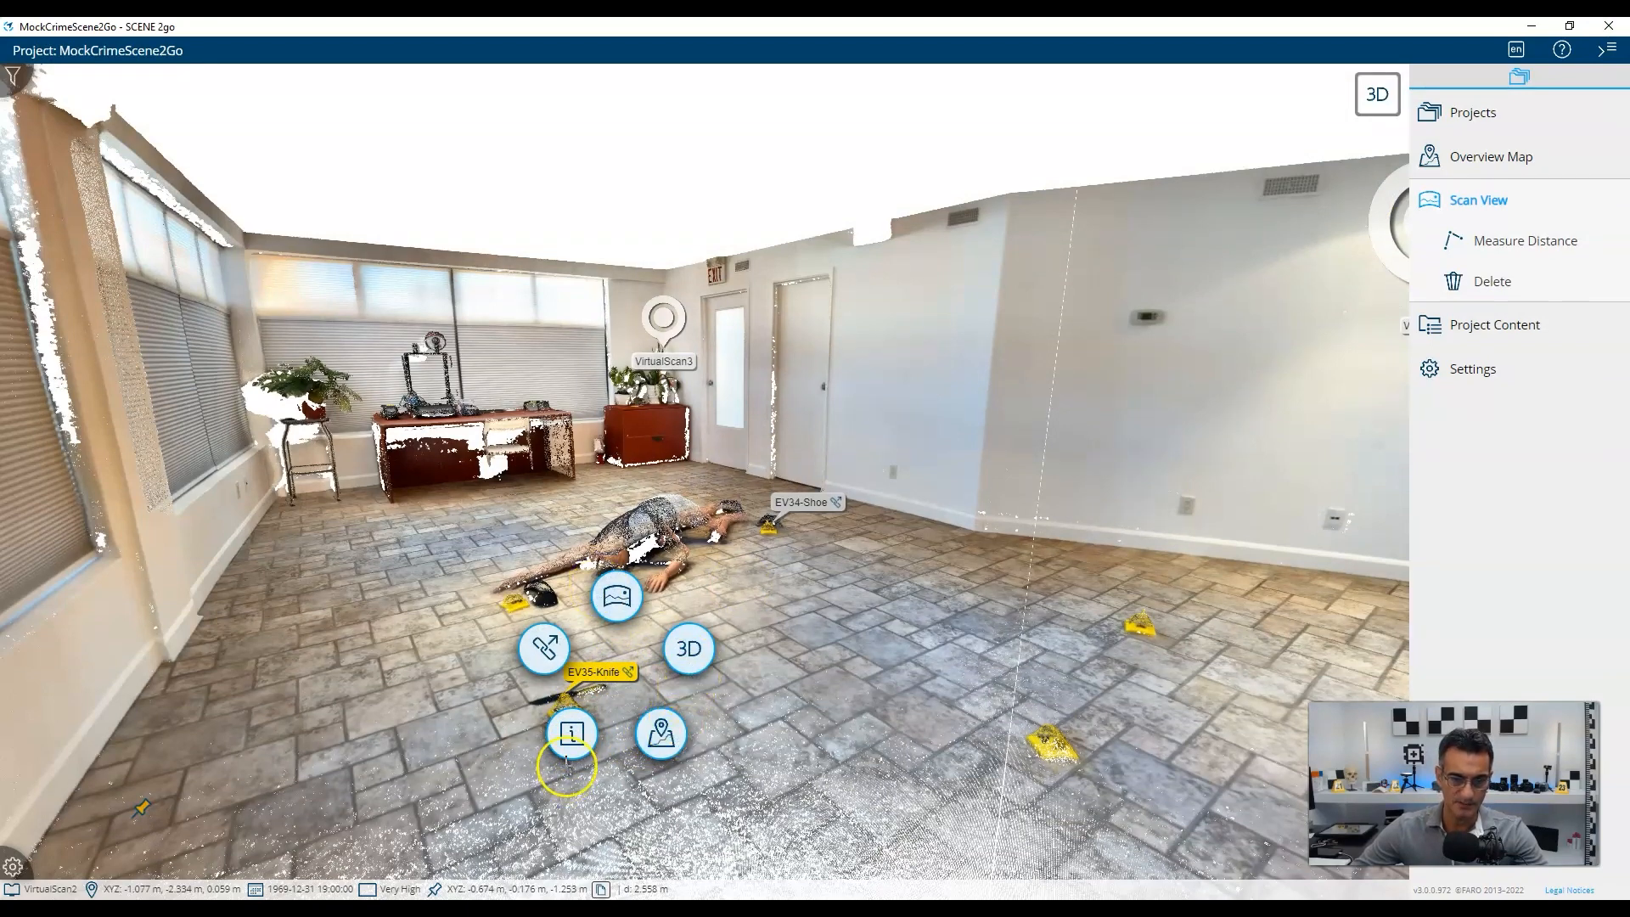
{"action": "left_click", "coordinate": [570, 737]}
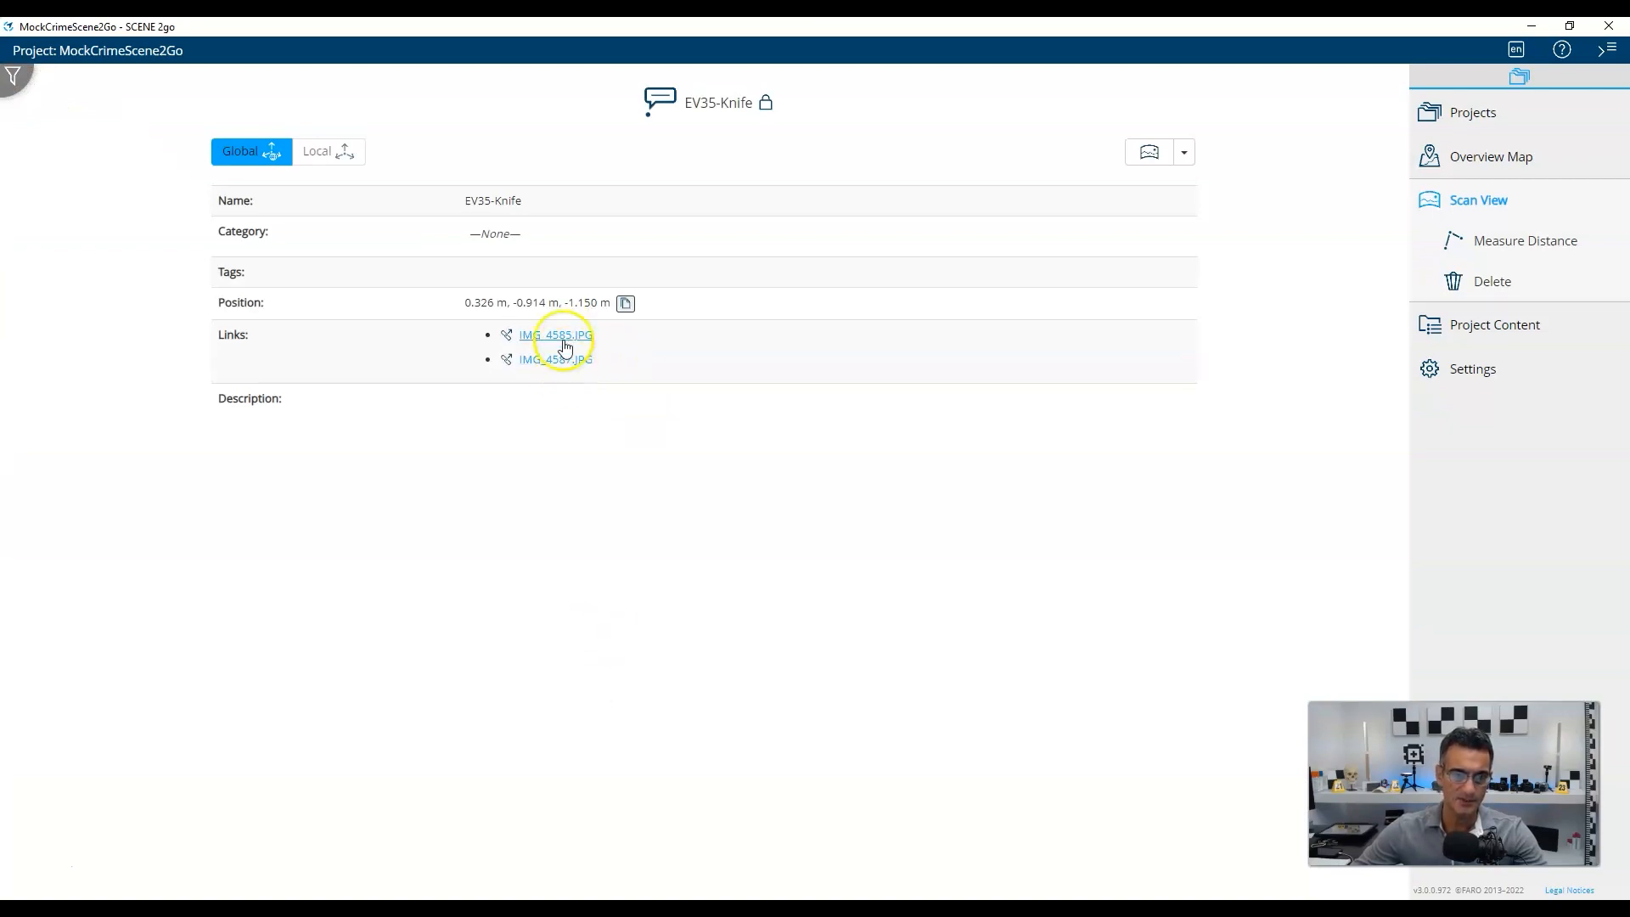
{"action": "left_click", "coordinate": [564, 356]}
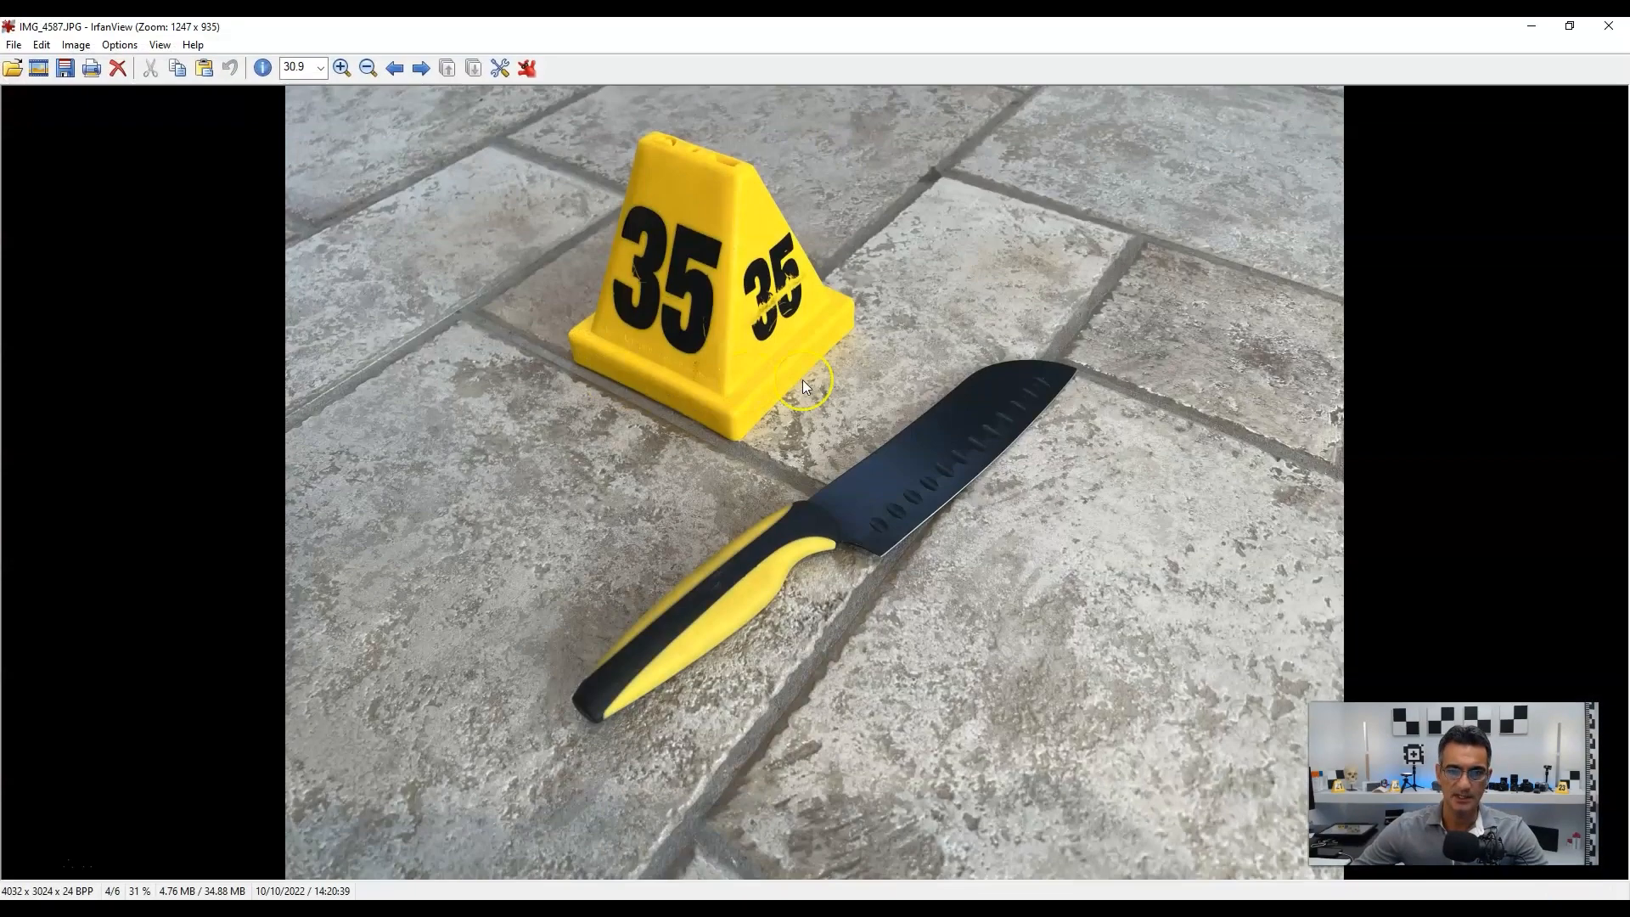
{"action": "left_click", "coordinate": [1610, 26]}
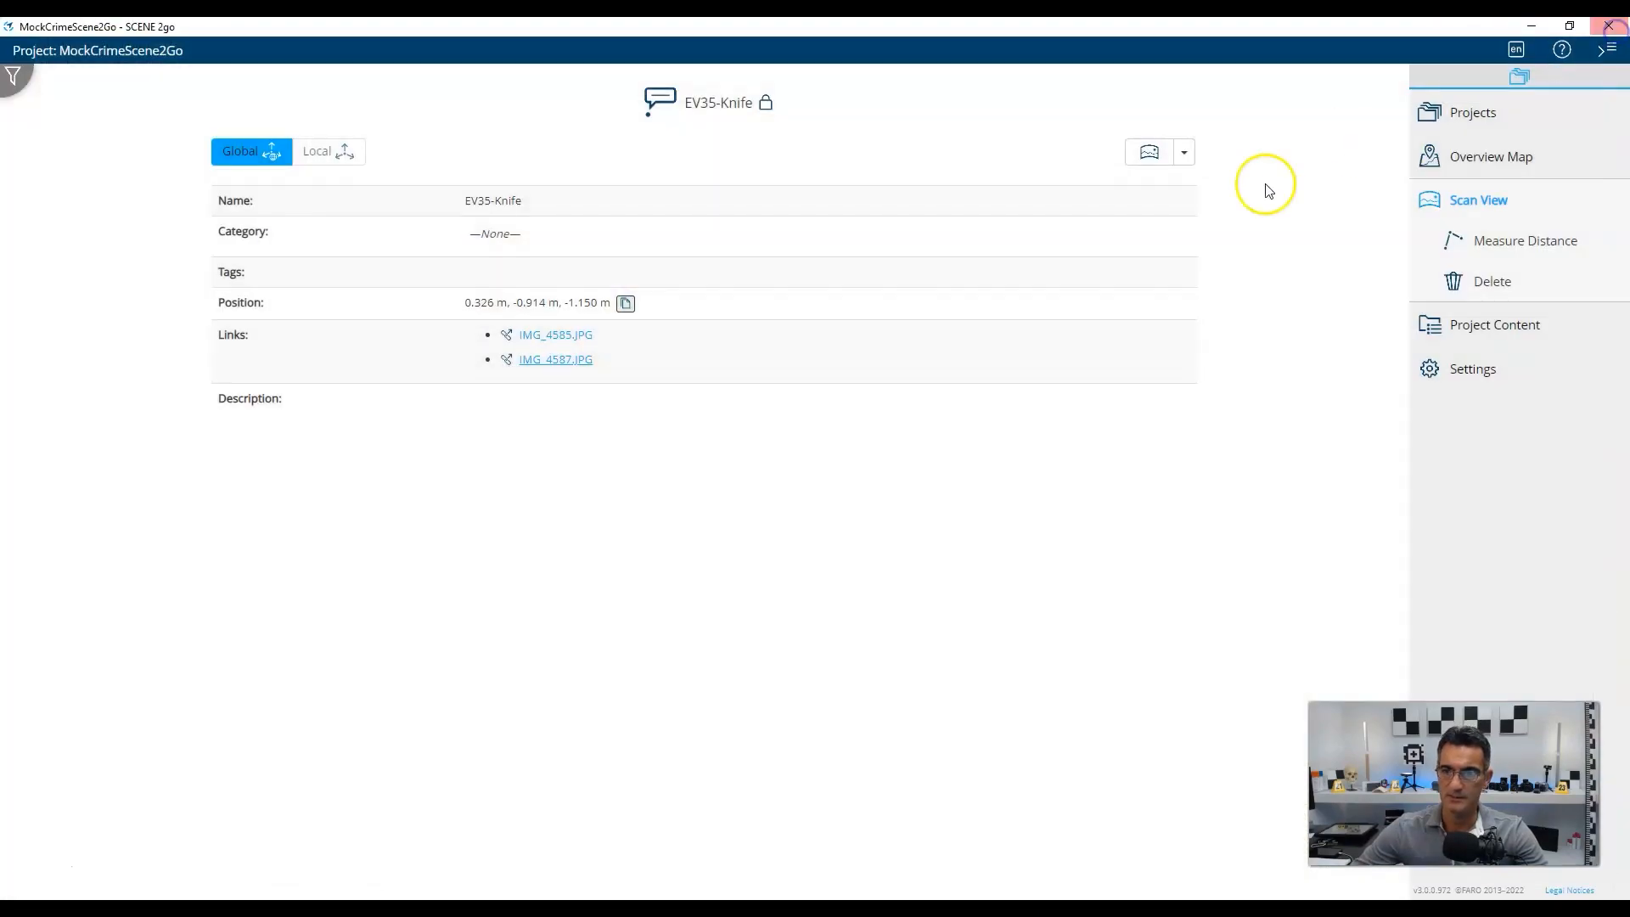
{"action": "left_click", "coordinate": [1467, 211]}
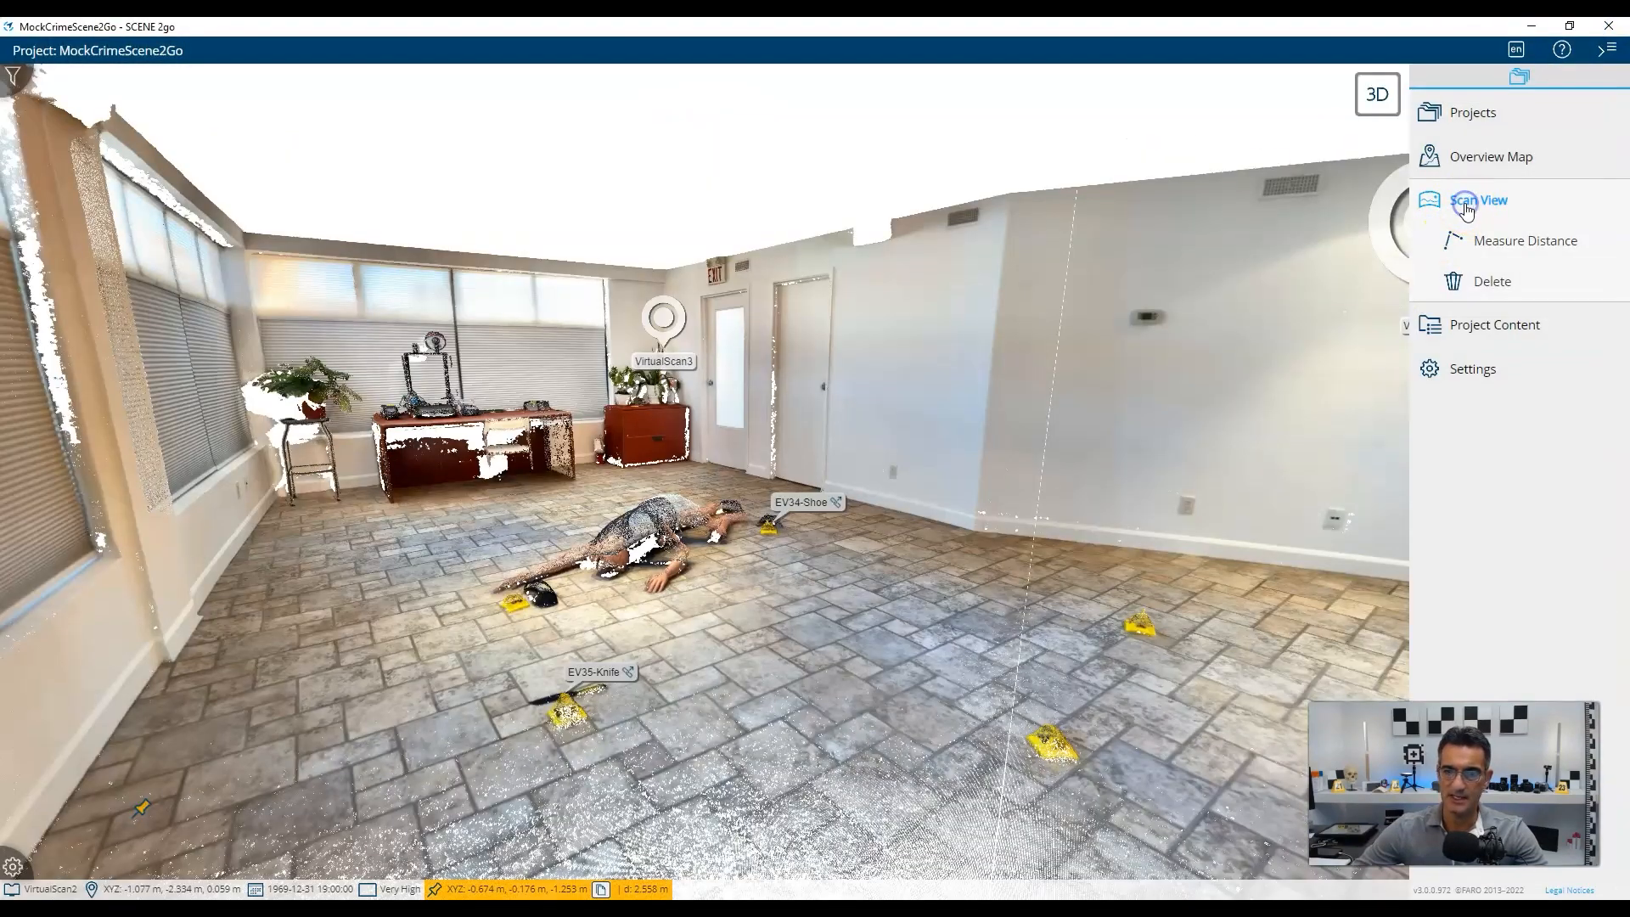
From VirtualScan3, view the EV34-Shoe photo IMG_4593.JPG and return to the room scan.
{"action": "left_click", "coordinate": [663, 318]}
{"action": "left_click", "coordinate": [658, 241]}
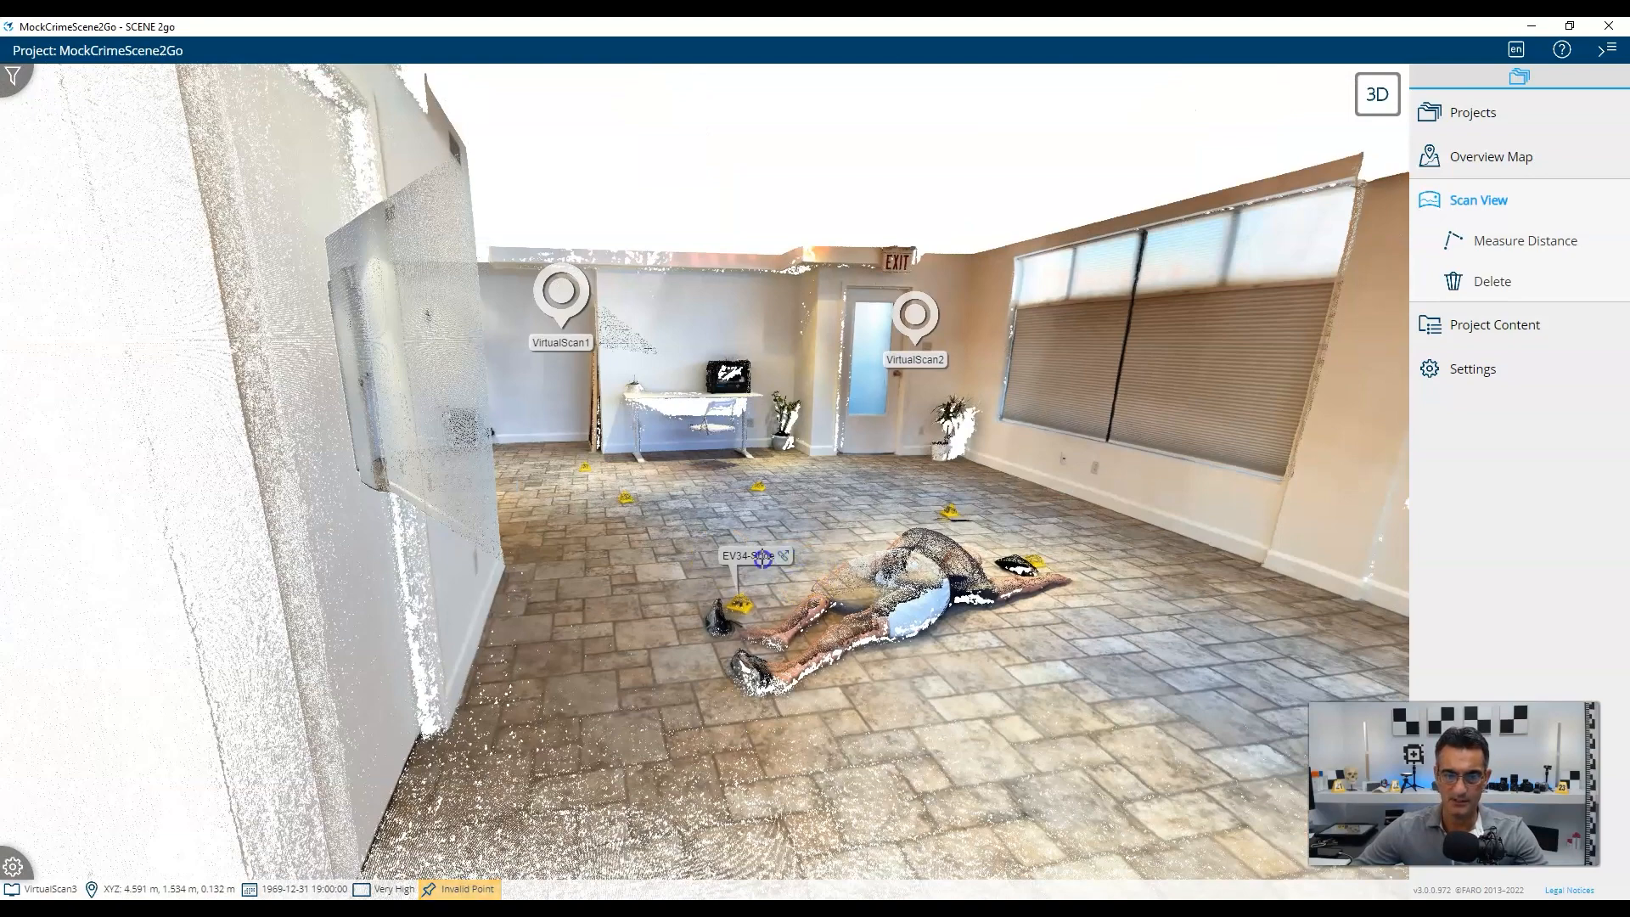
{"action": "left_click", "coordinate": [763, 558]}
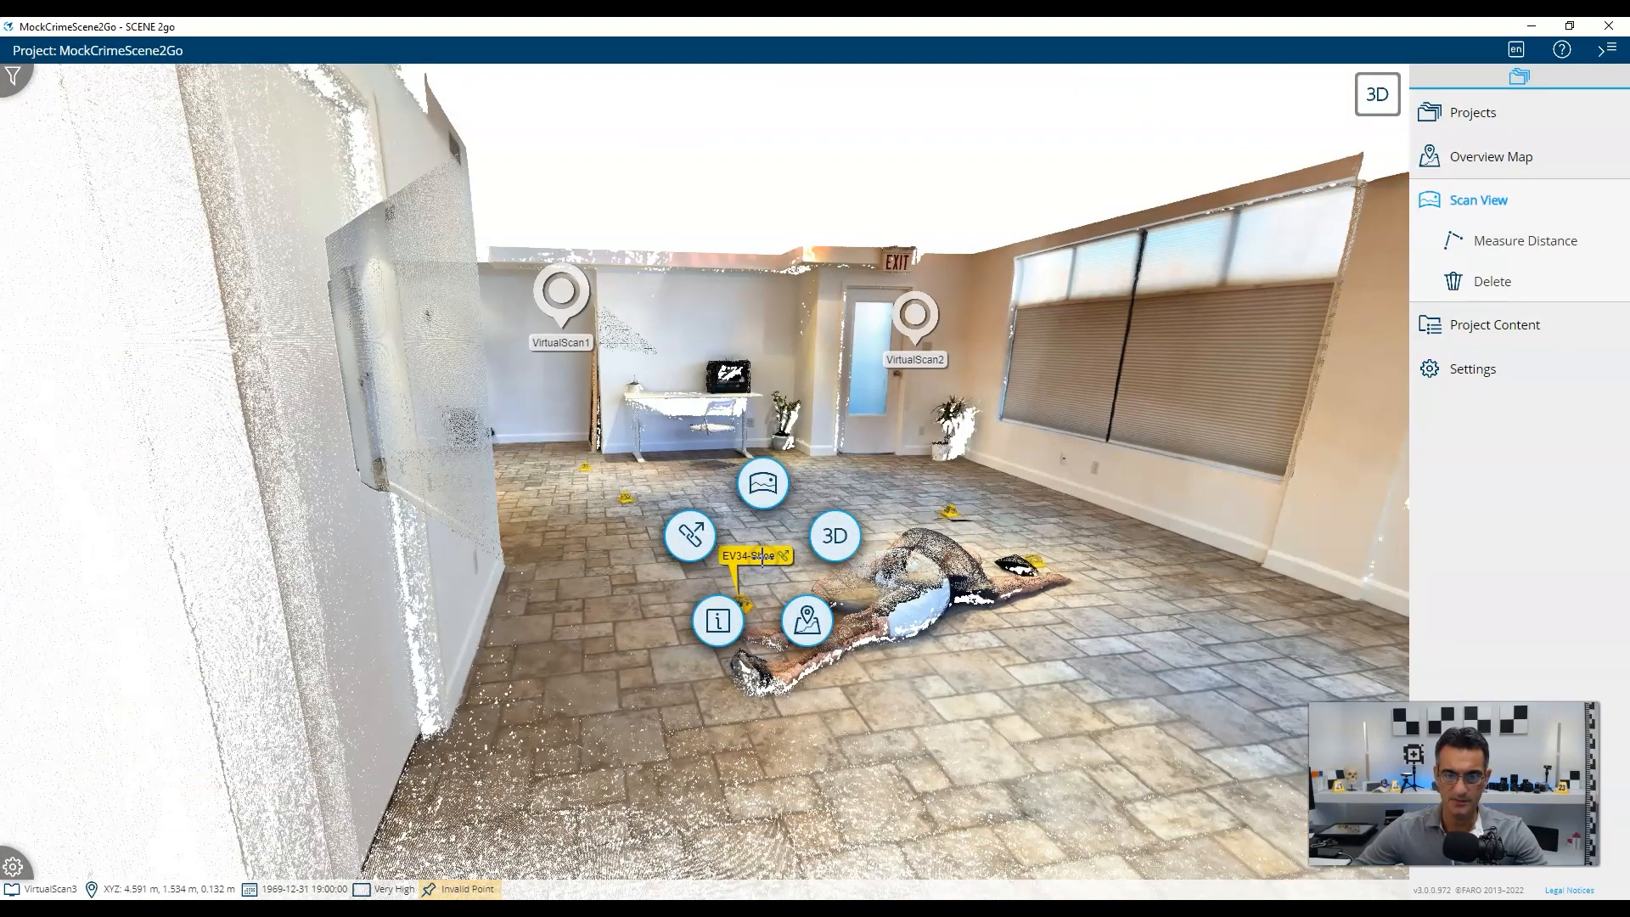
{"action": "left_click", "coordinate": [720, 620]}
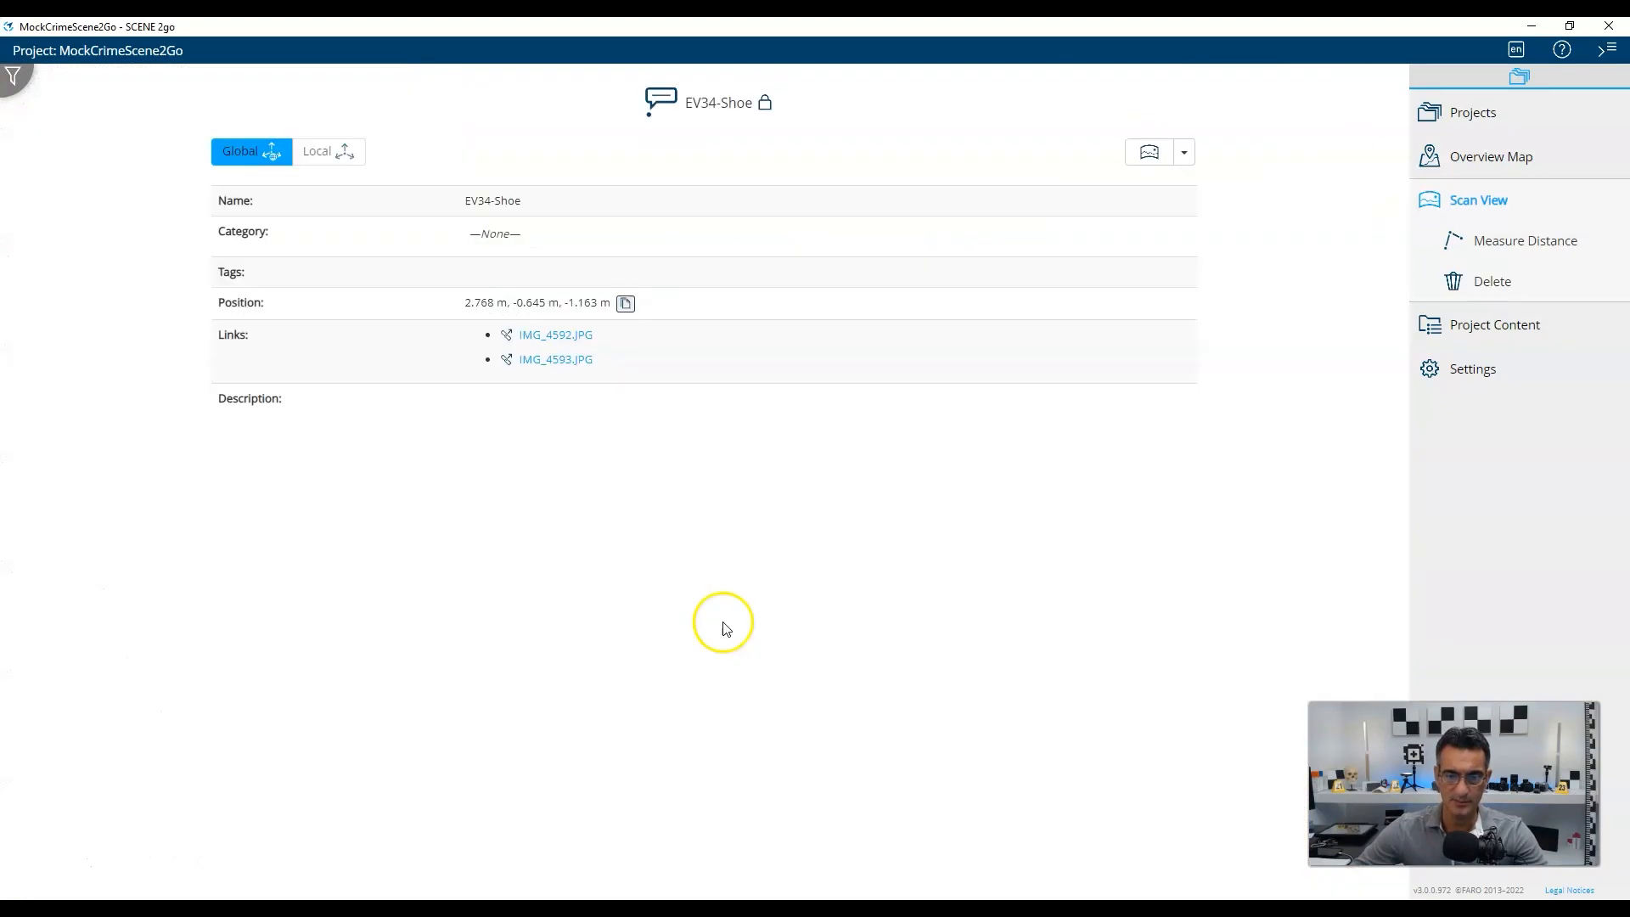
{"action": "left_click", "coordinate": [552, 359]}
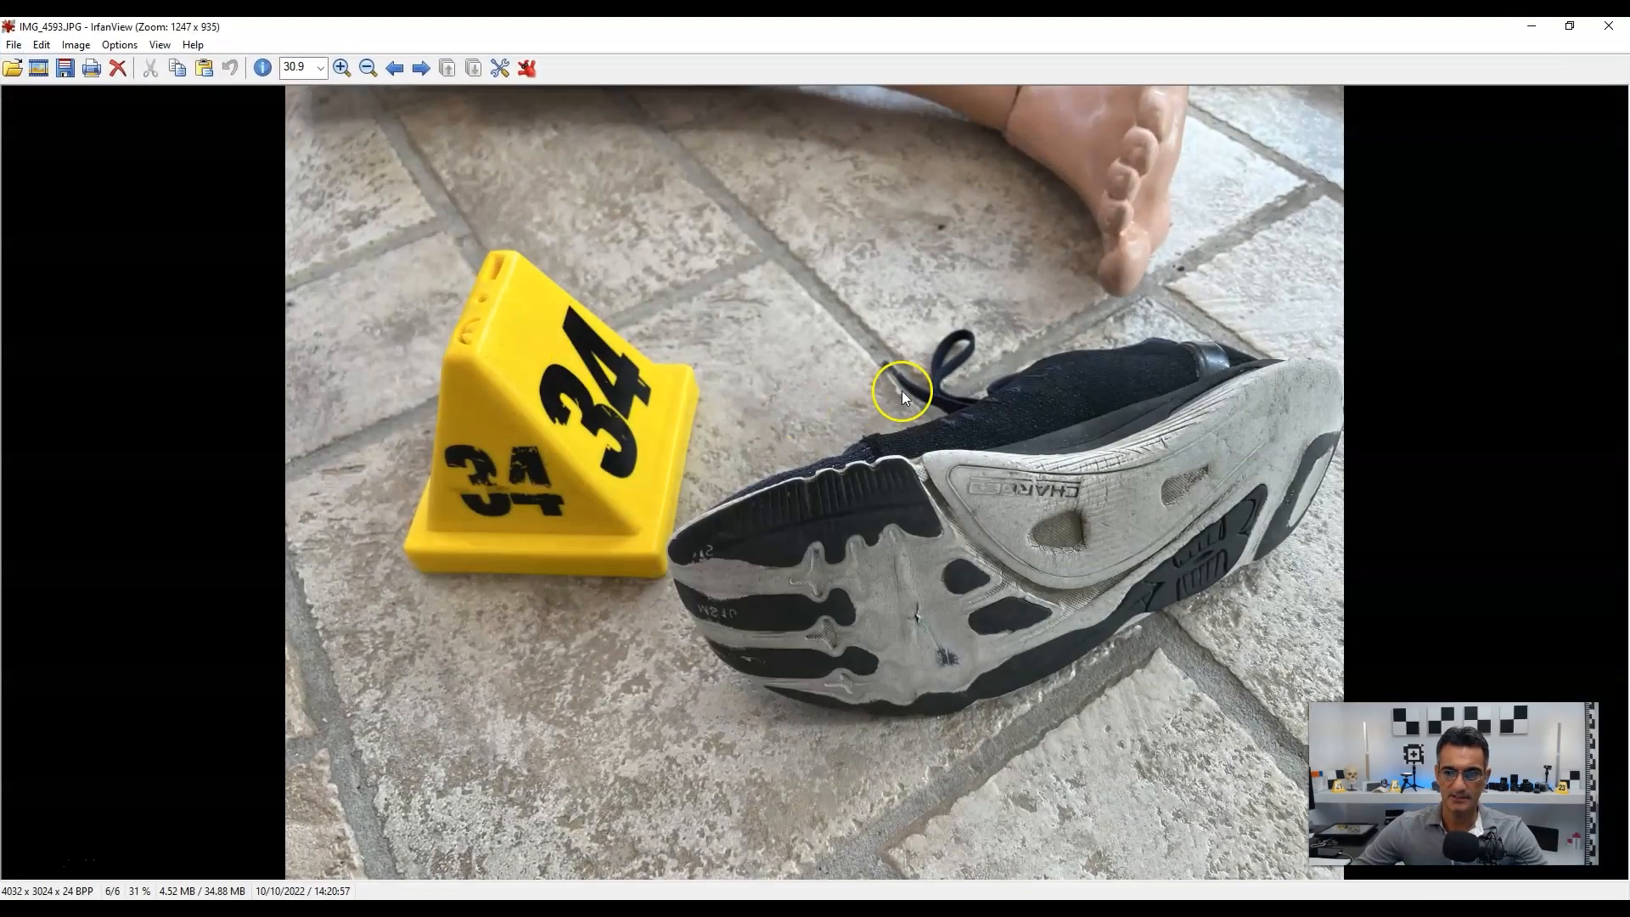
{"action": "left_click", "coordinate": [1617, 33]}
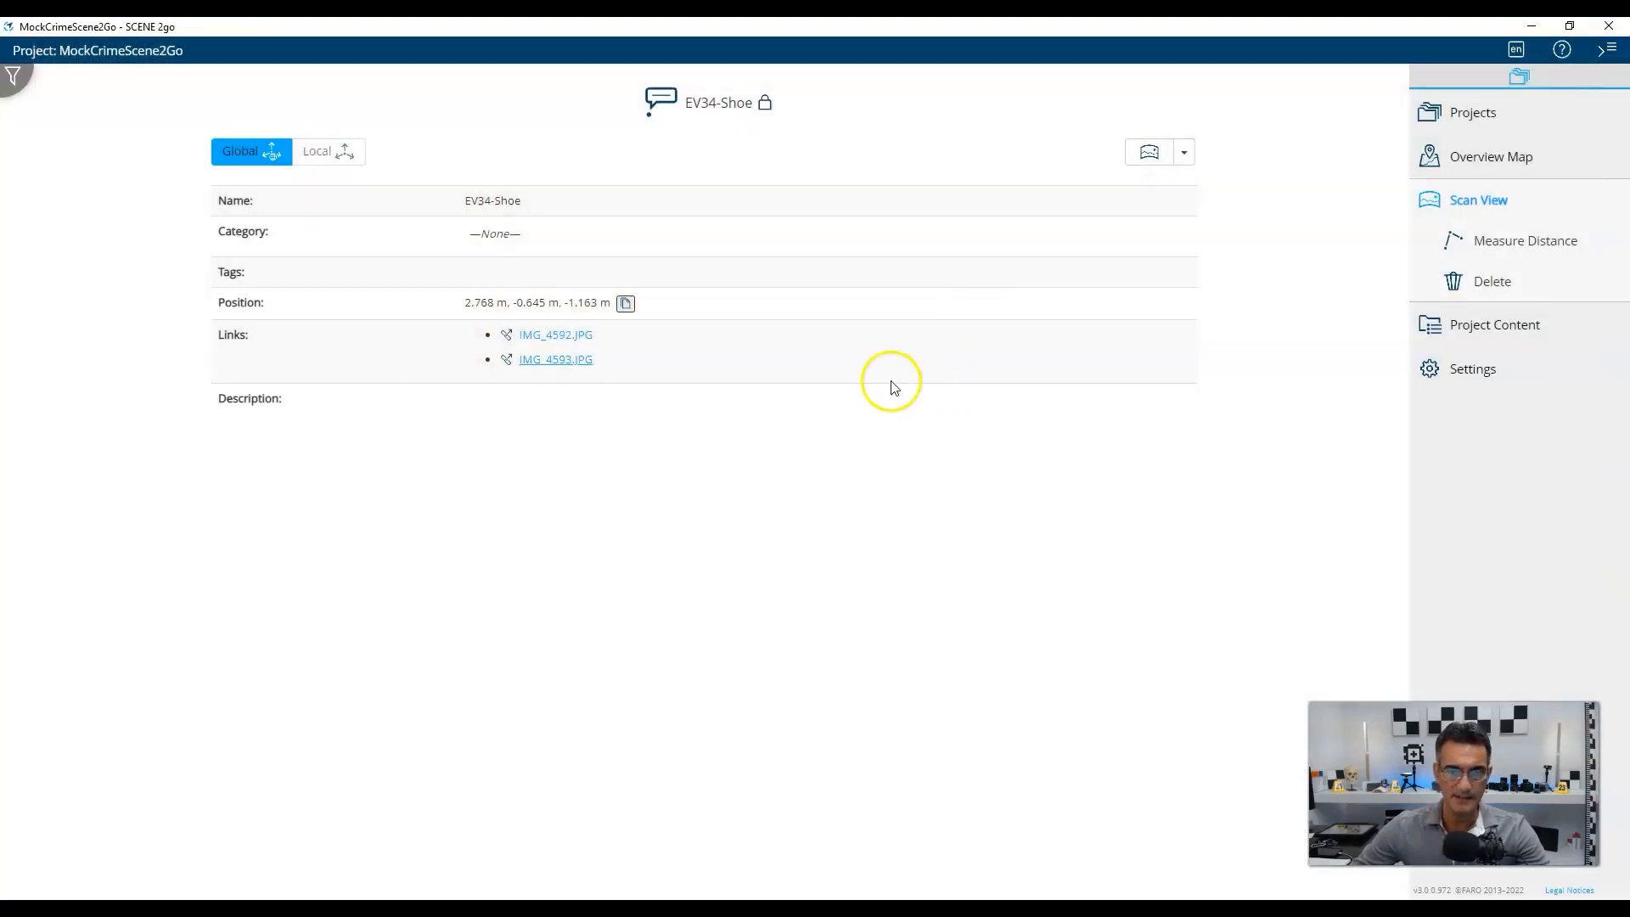
{"action": "left_click", "coordinate": [1467, 205]}
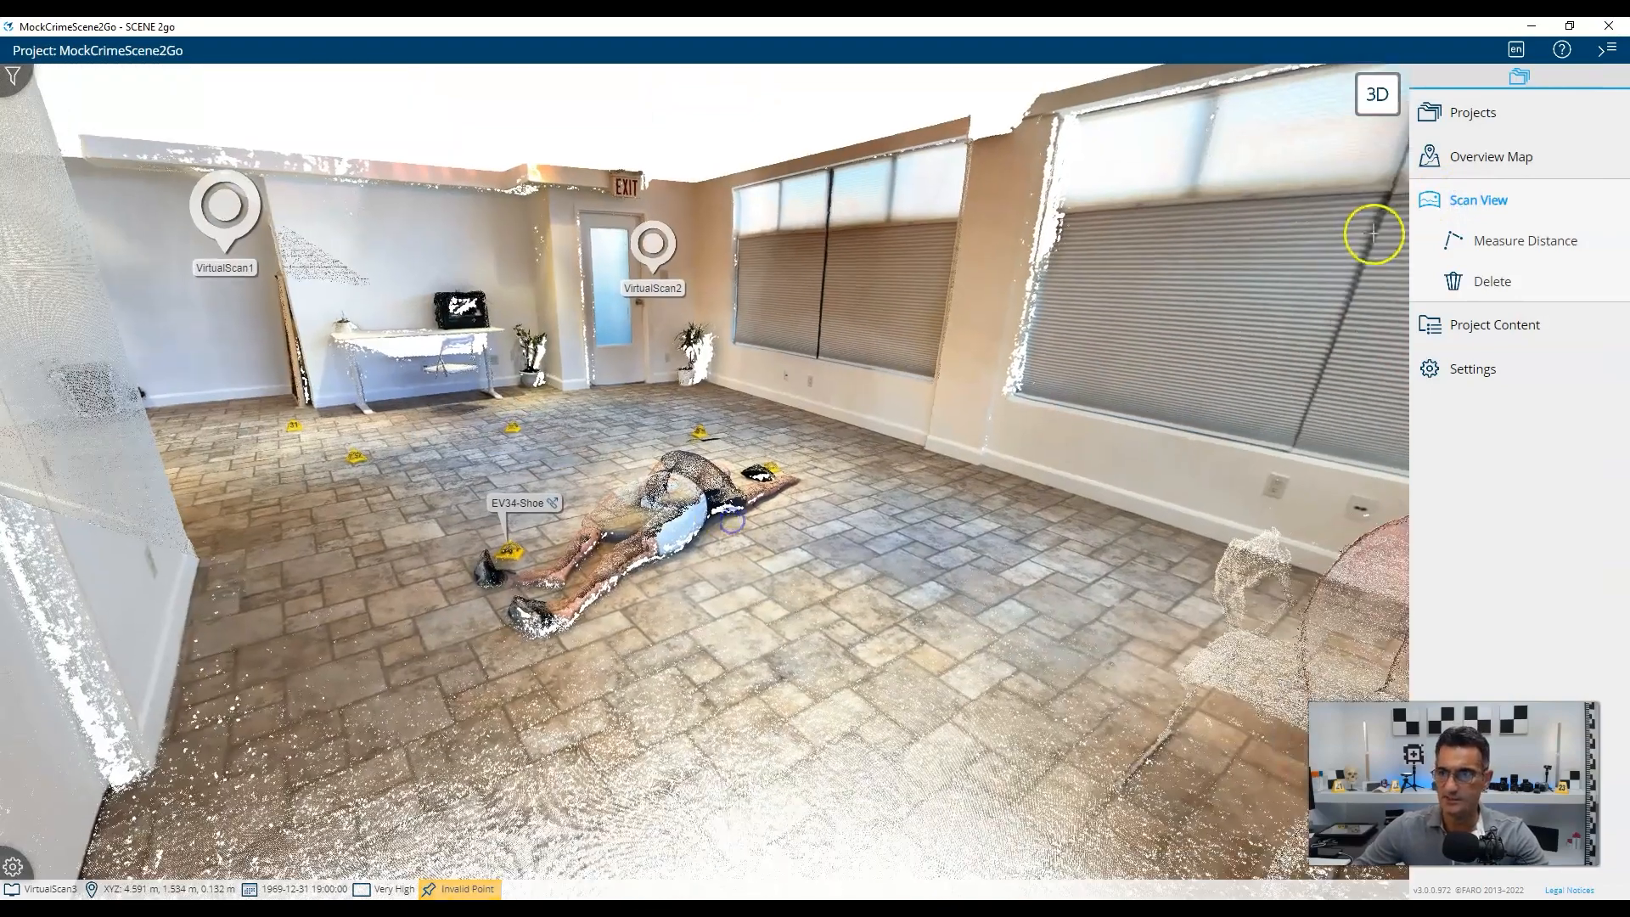
Measure the 2.914 m floor distance beside the body and move its label off the line.
{"action": "left_click", "coordinate": [1505, 242]}
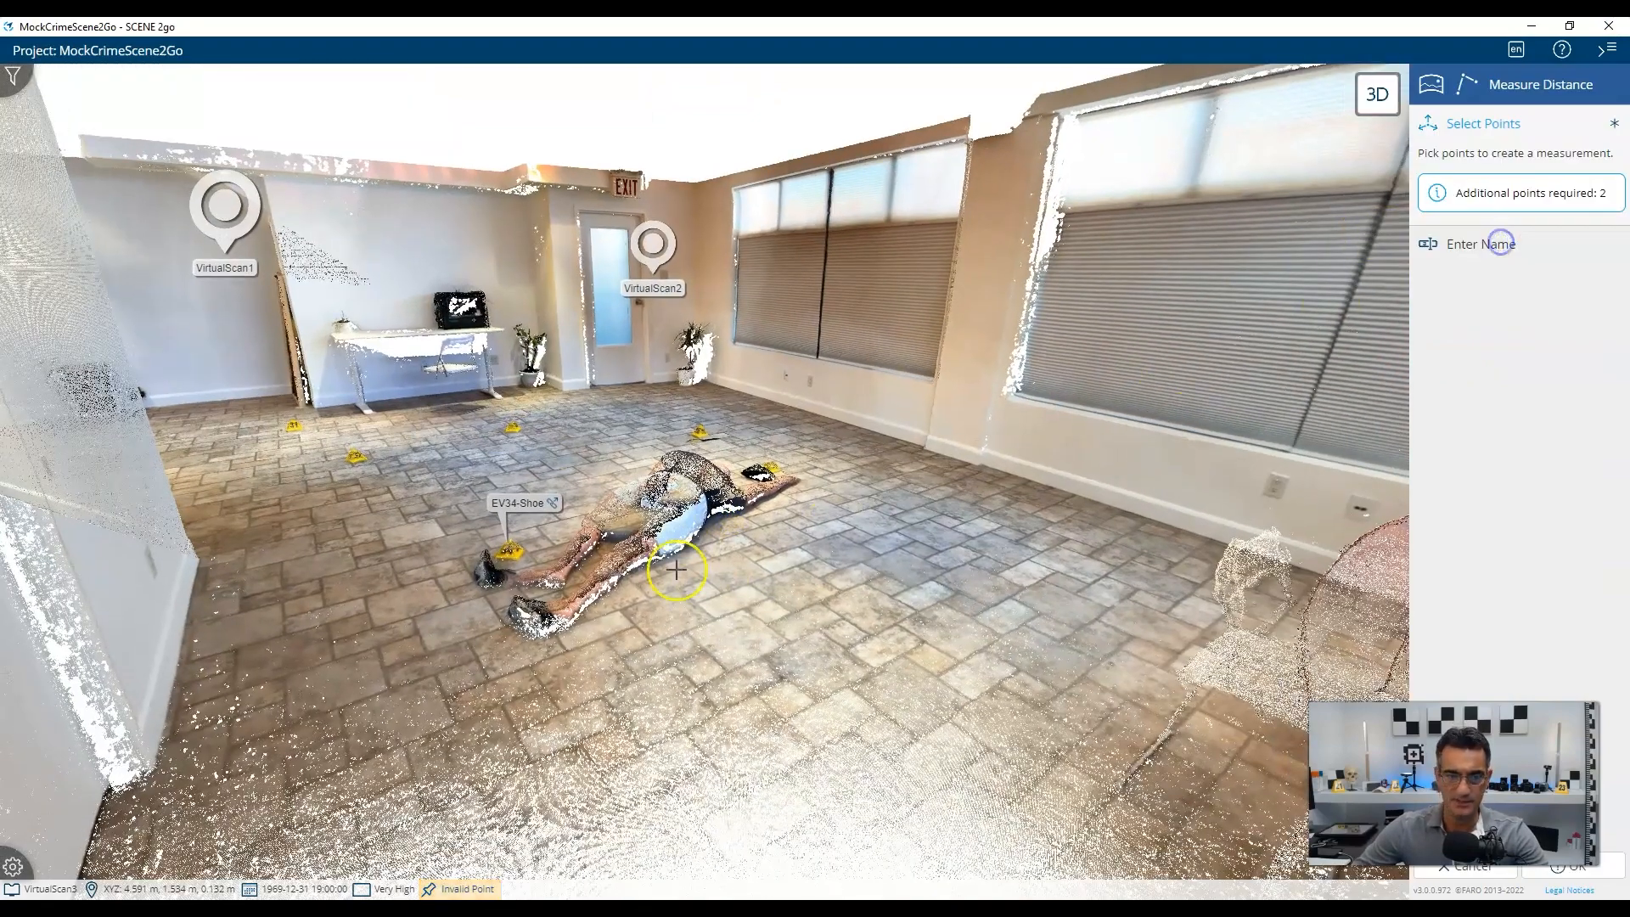
{"action": "left_click", "coordinate": [405, 645]}
{"action": "left_click", "coordinate": [996, 538]}
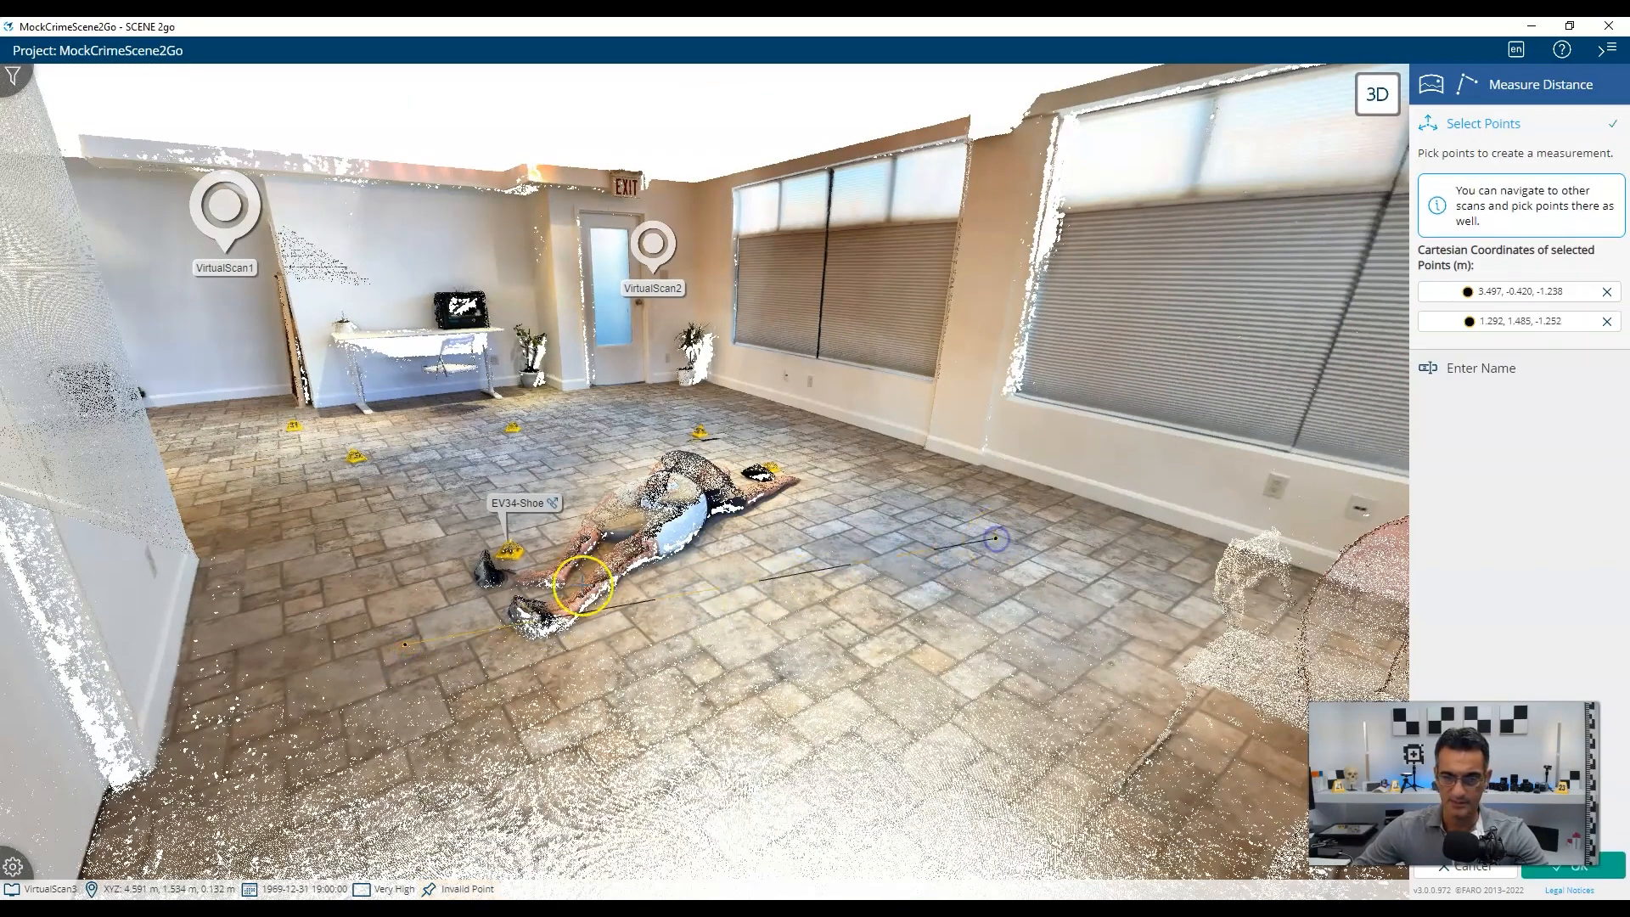
{"action": "left_click", "coordinate": [1539, 866]}
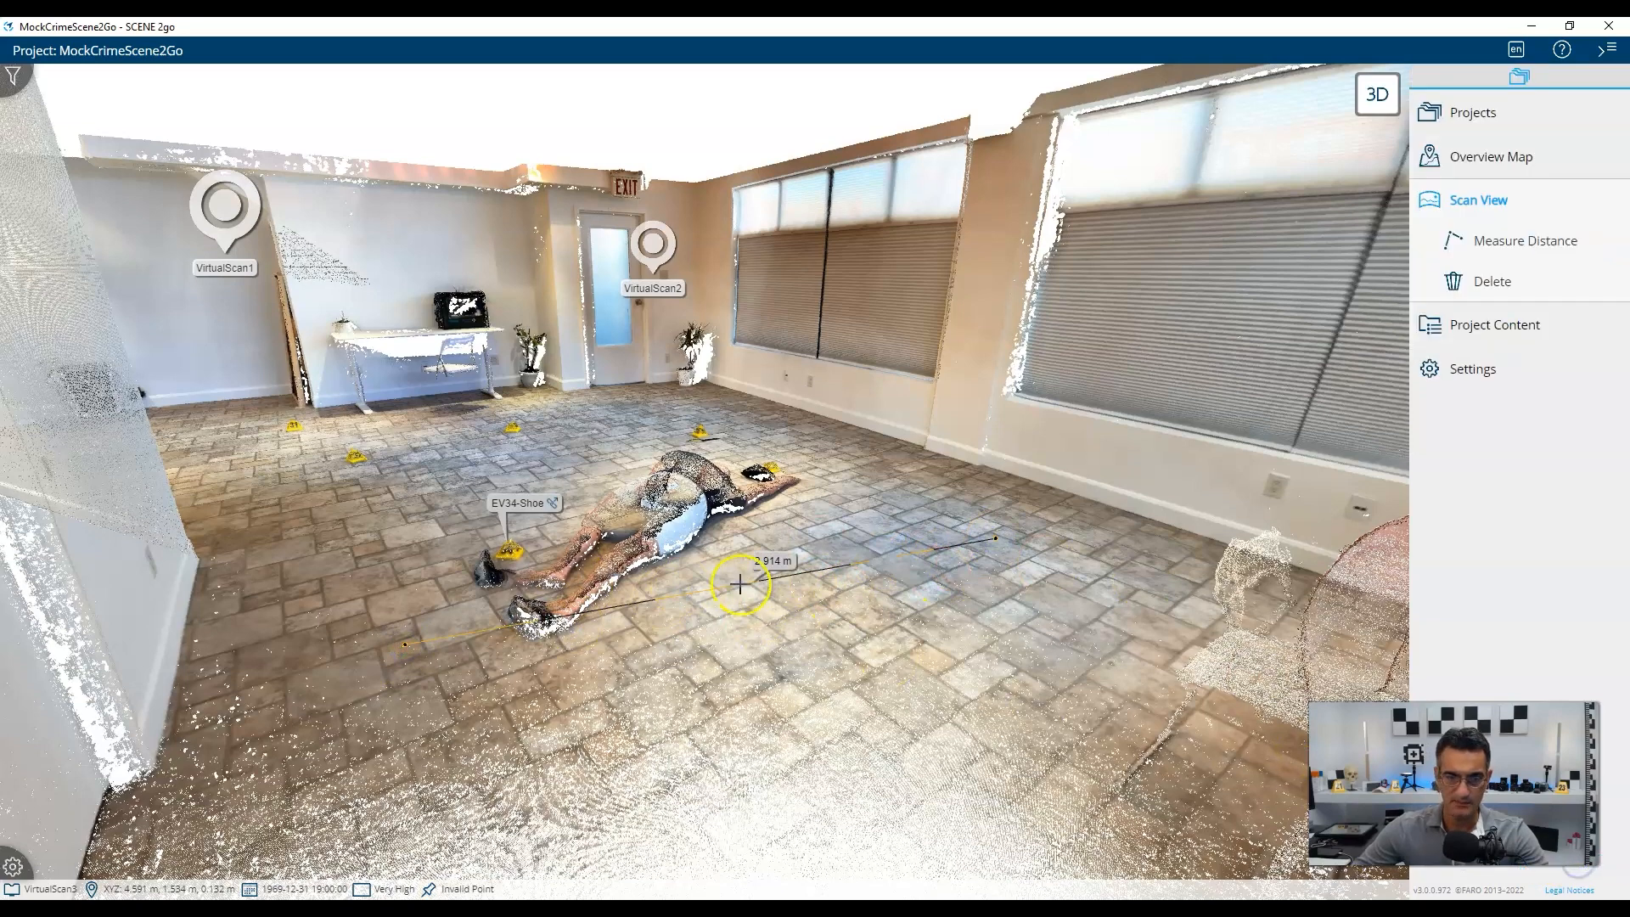
{"action": "left_click_drag", "start_coordinate": [765, 561], "coordinate": [760, 506]}
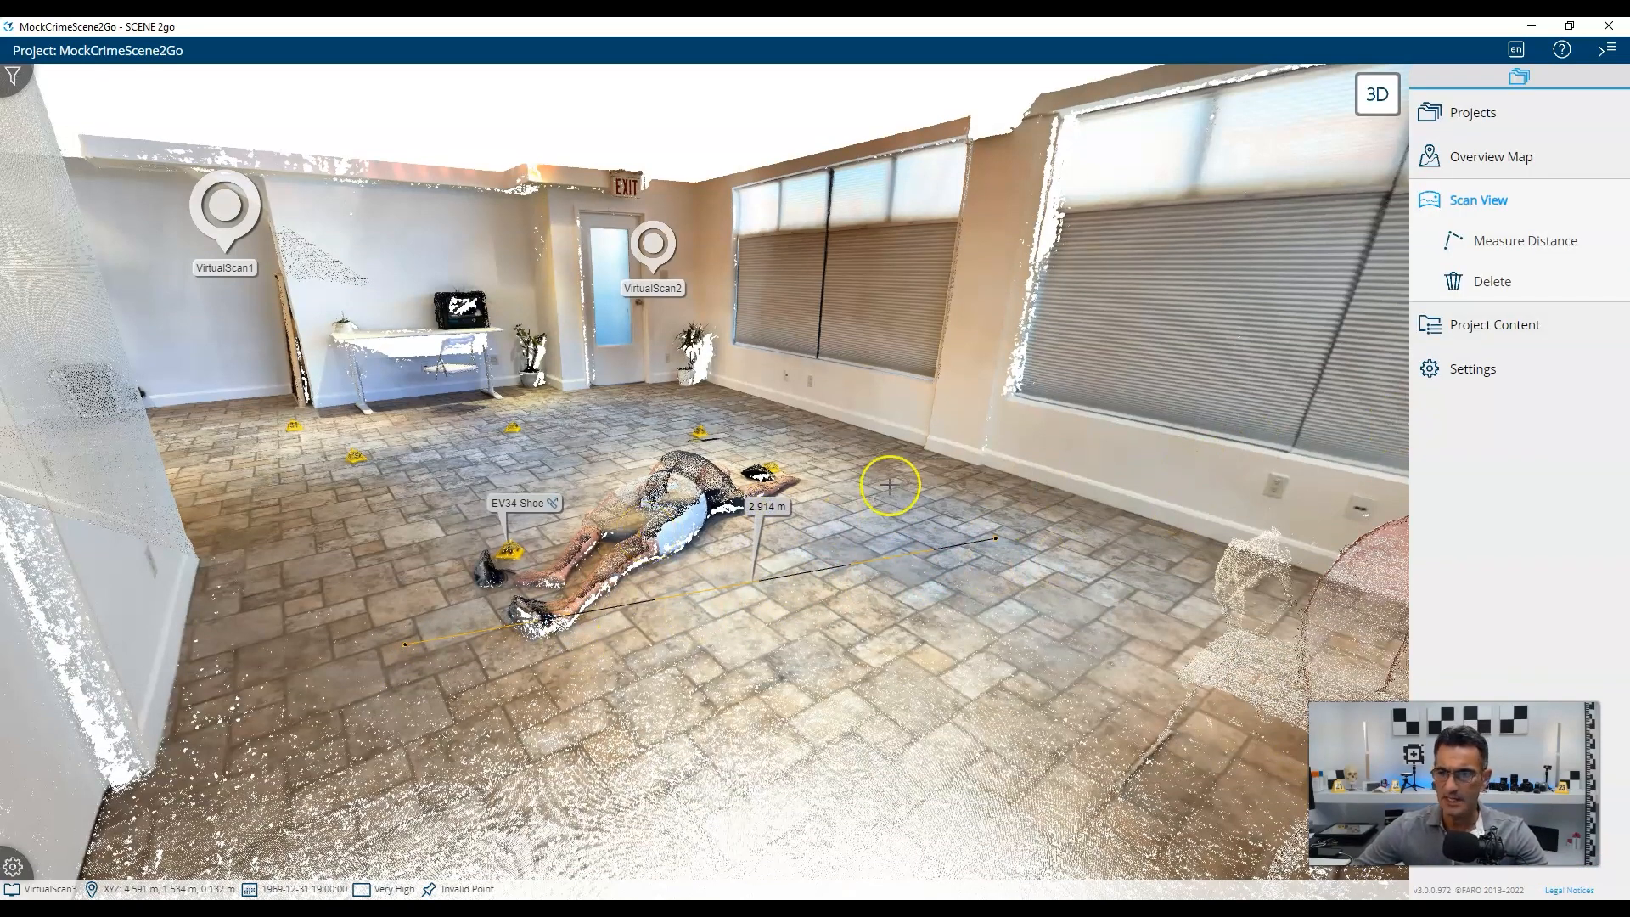
Switch to the 3D point-cloud view and orbit into an elevated view of the room.
{"action": "left_click", "coordinate": [1380, 96]}
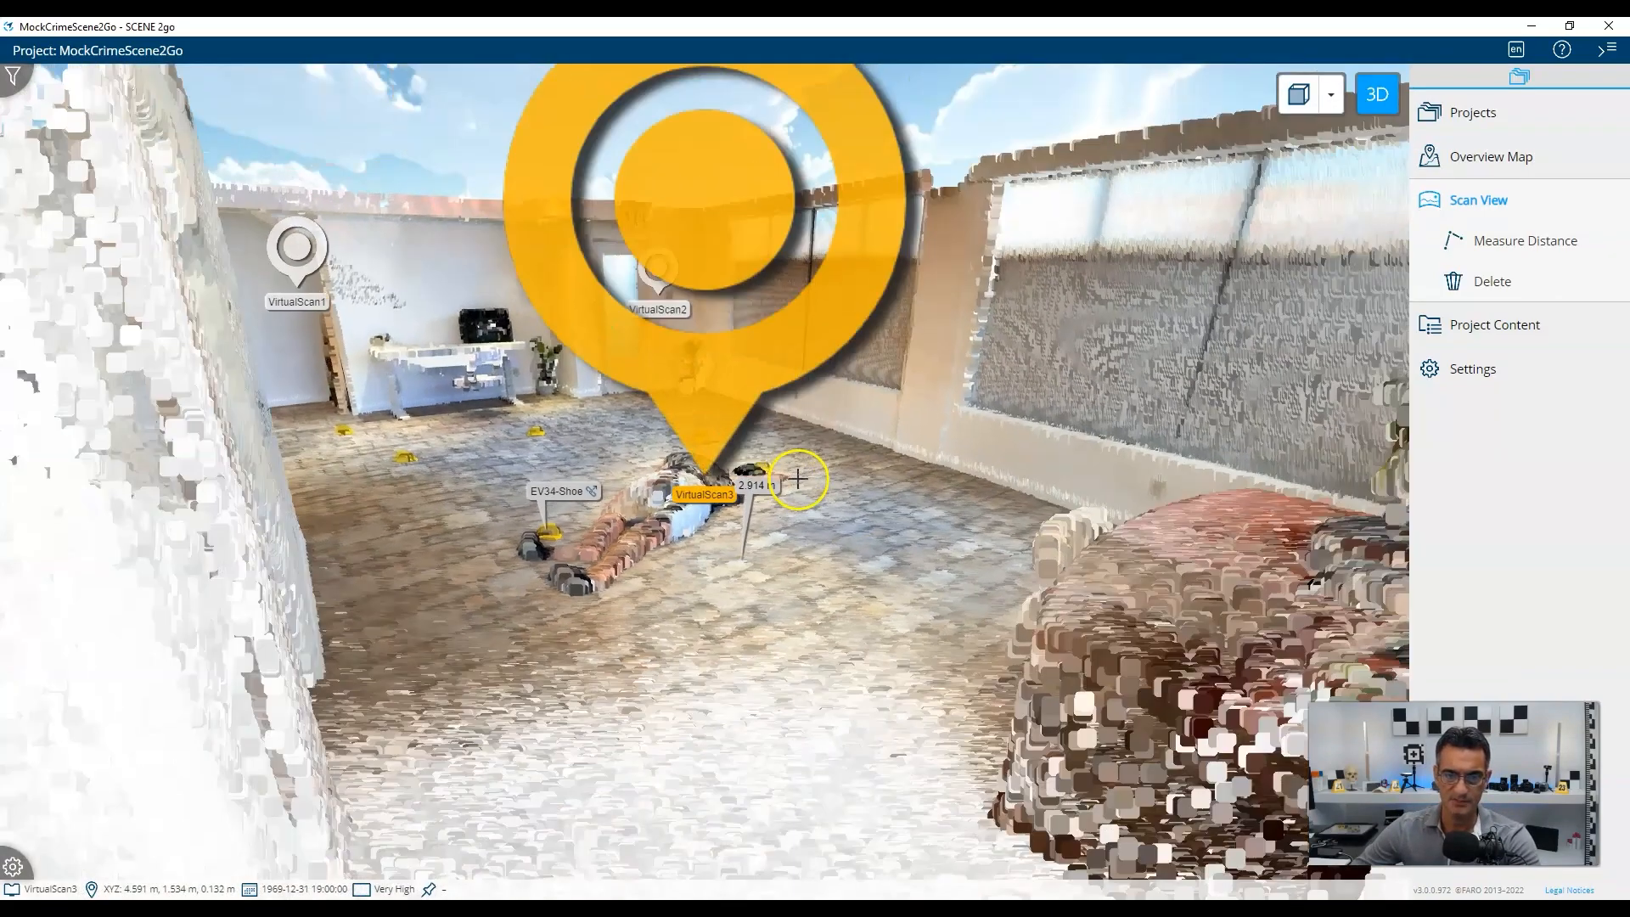
{"action": "scroll", "coordinate": [798, 479], "scroll_direction": "down", "scroll_amount": 5}
{"action": "left_click_drag", "start_coordinate": [1008, 441], "coordinate": [996, 583]}
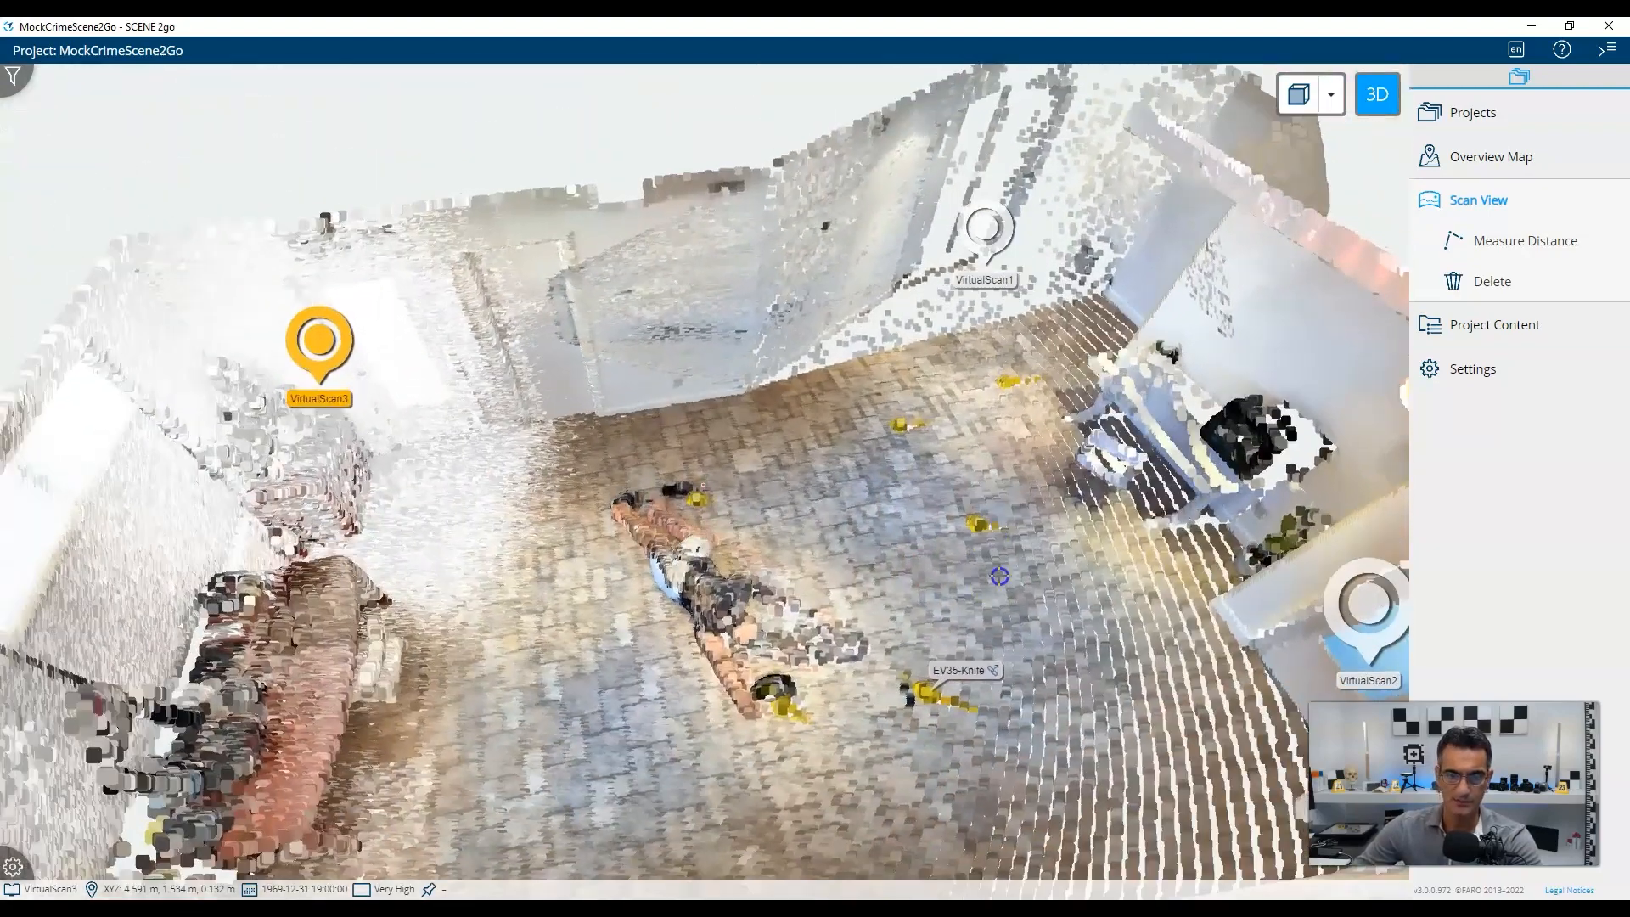
{"action": "left_click_drag", "start_coordinate": [889, 603], "coordinate": [886, 539]}
{"action": "left_click", "coordinate": [1053, 536]}
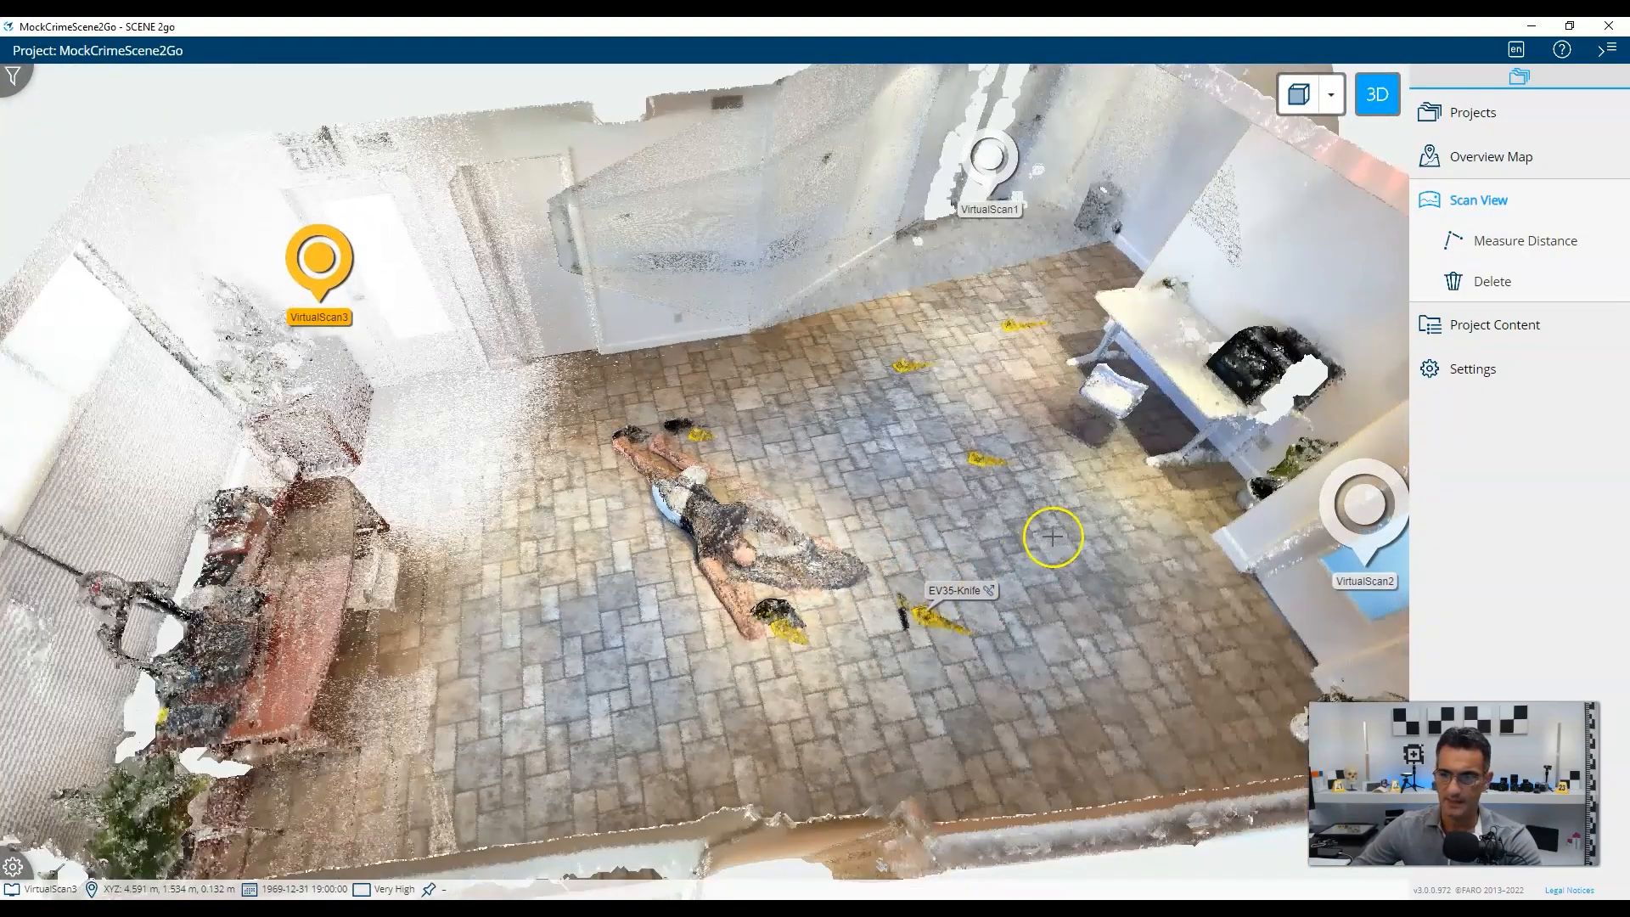
Open the General settings page and close it unchanged, leaving the settings categories expanded.
{"action": "left_click", "coordinate": [1515, 383]}
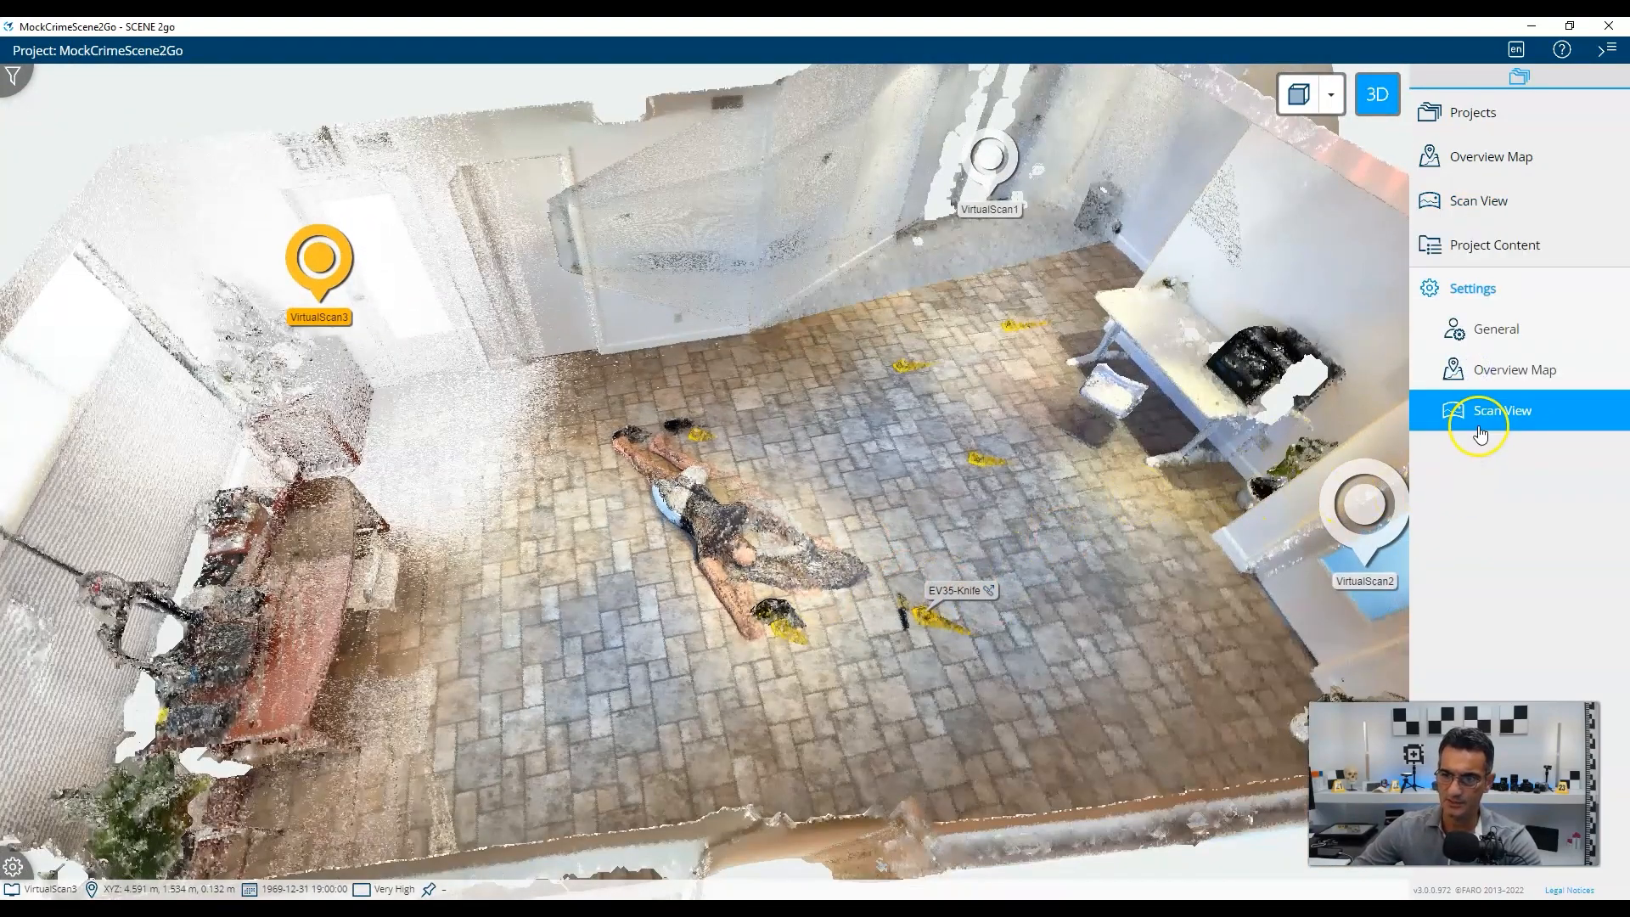
{"action": "left_click", "coordinate": [1481, 333]}
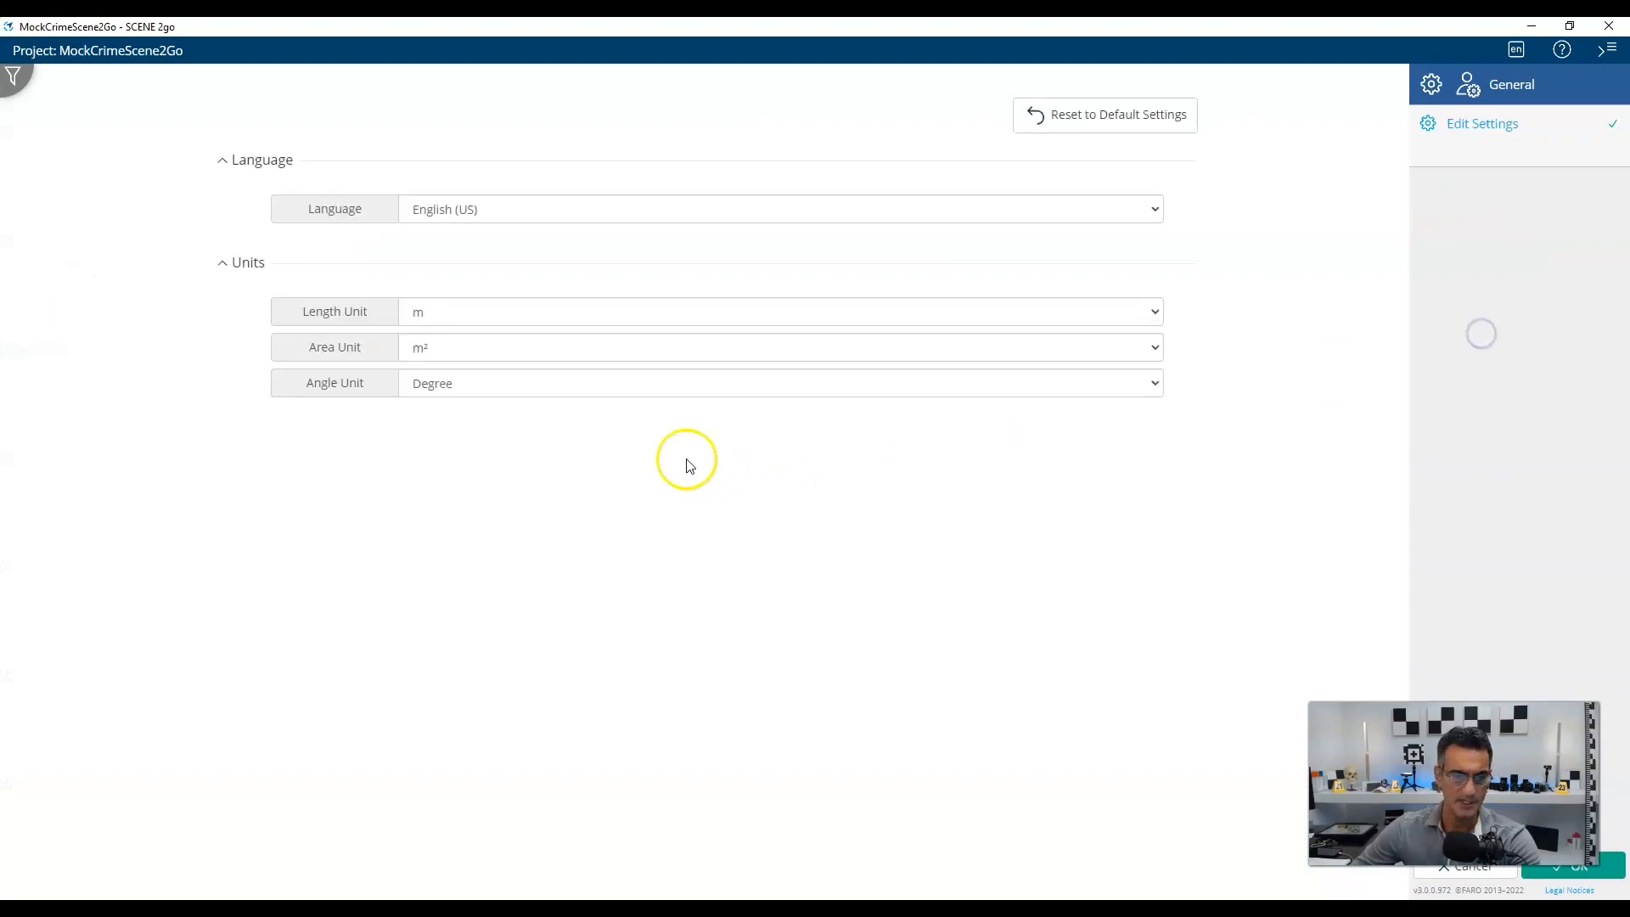
{"action": "left_click", "coordinate": [1491, 867]}
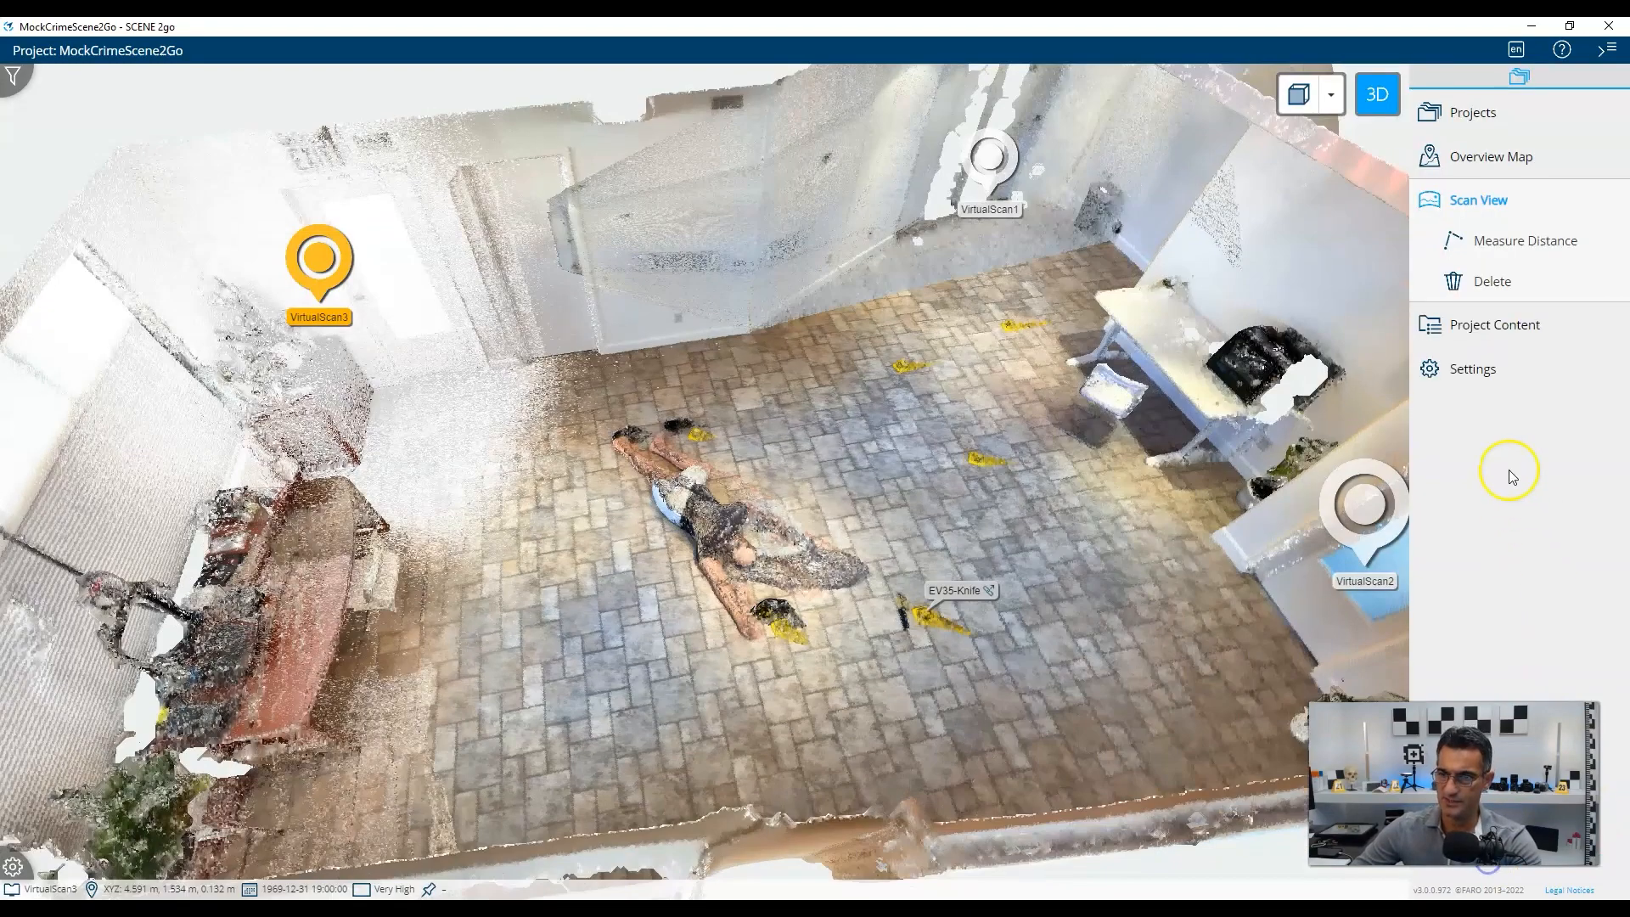
{"action": "left_click", "coordinate": [1478, 367]}
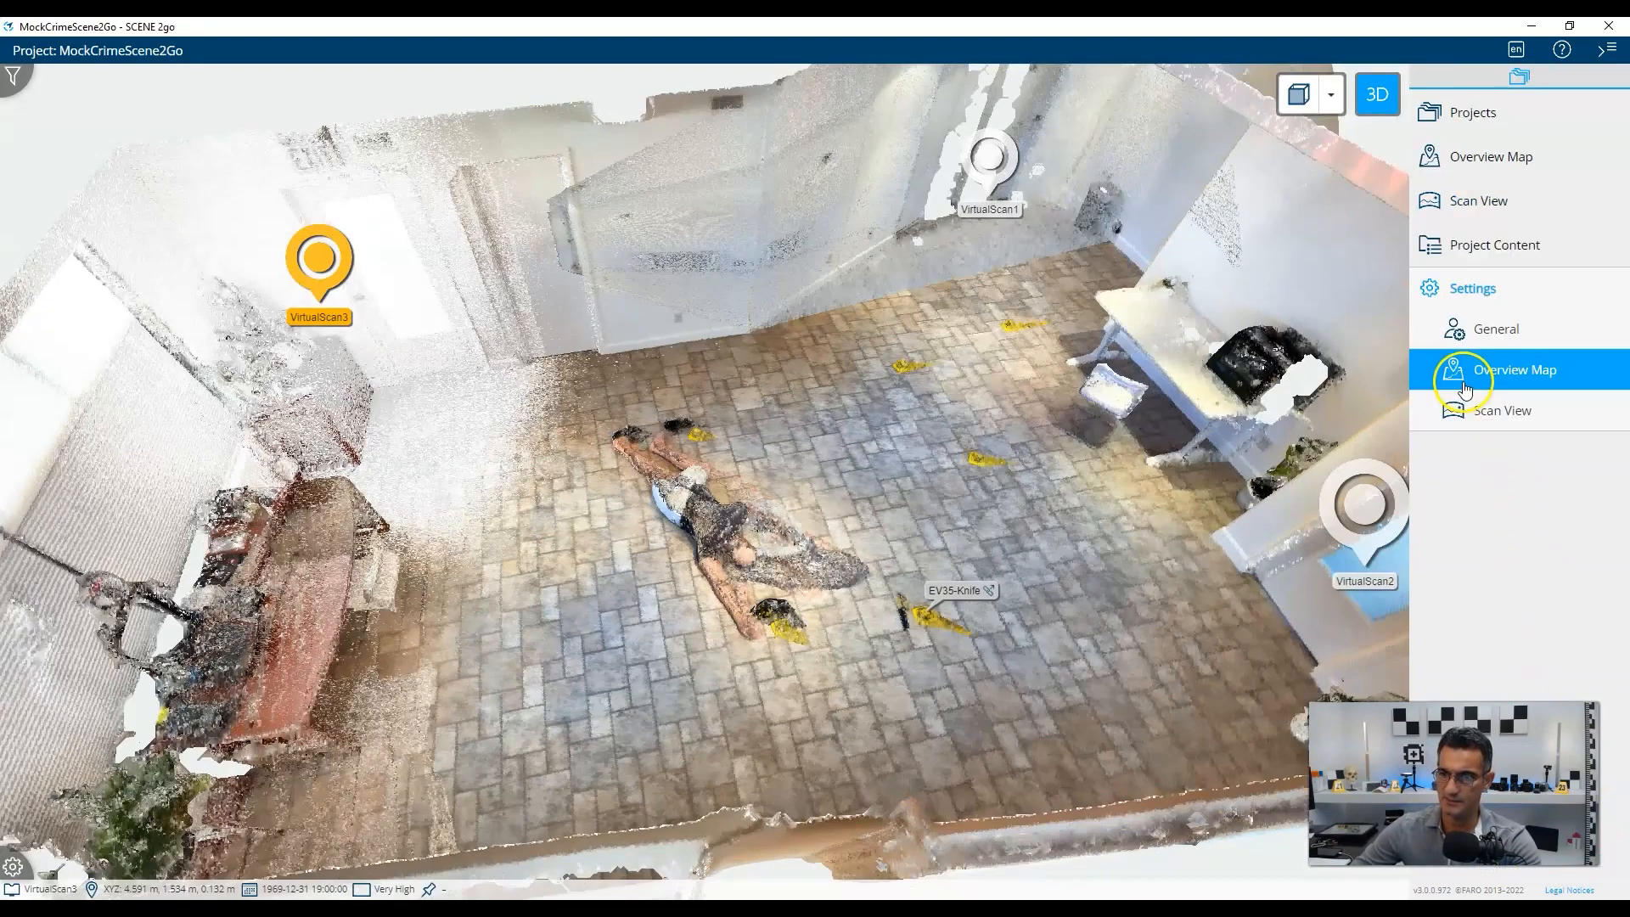
{"action": "left_click", "coordinate": [1498, 332]}
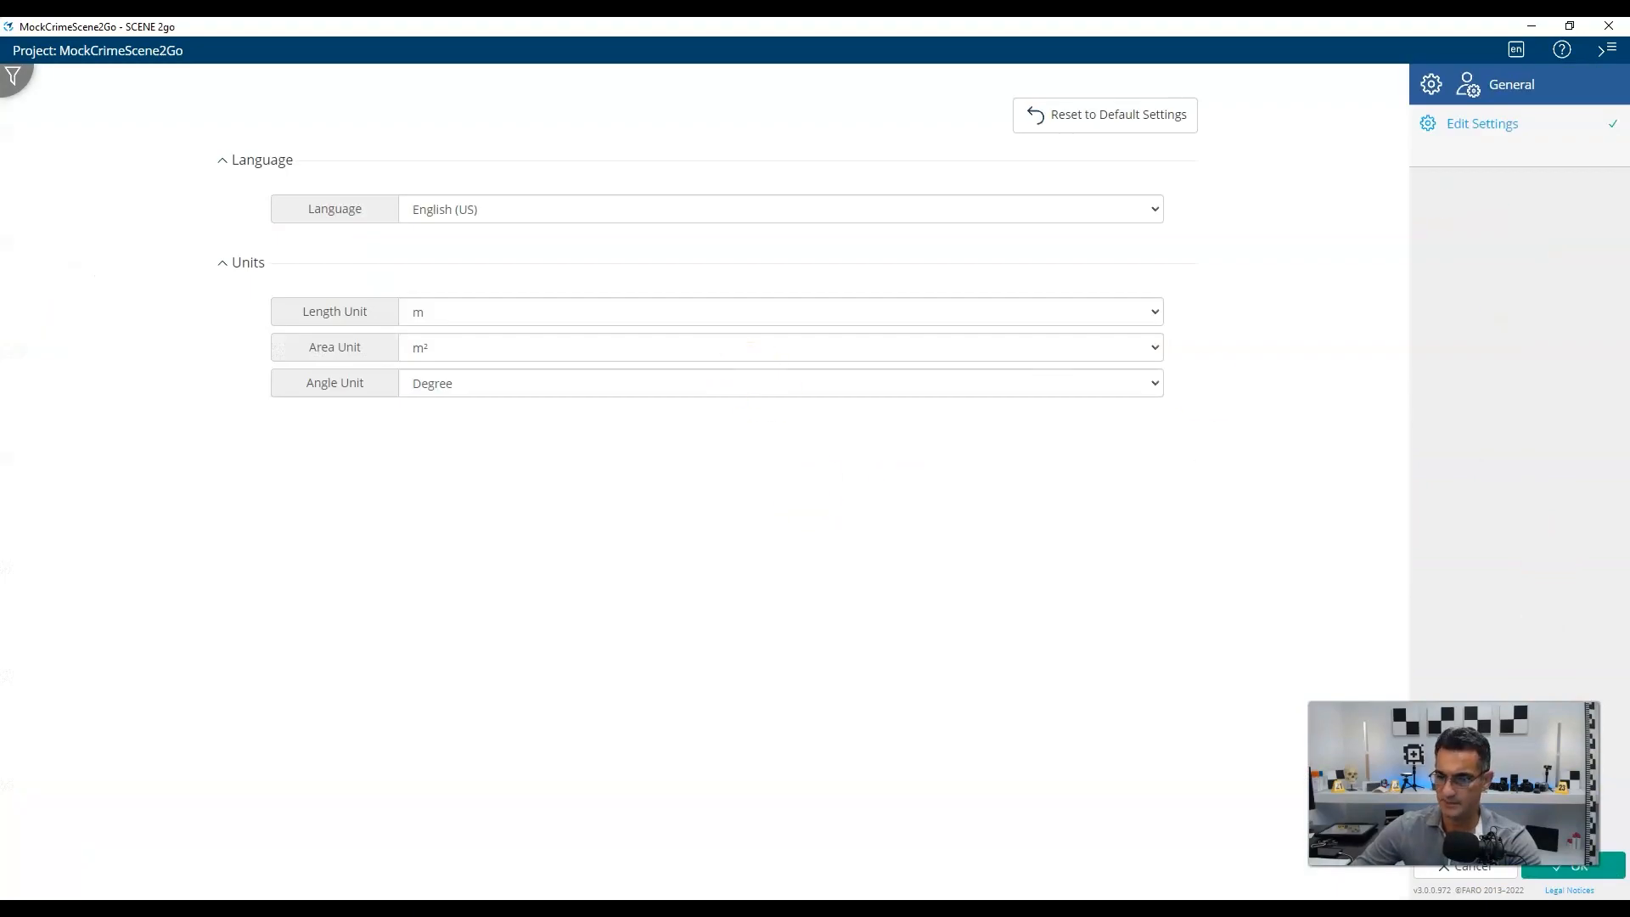
{"action": "left_click", "coordinate": [1492, 866]}
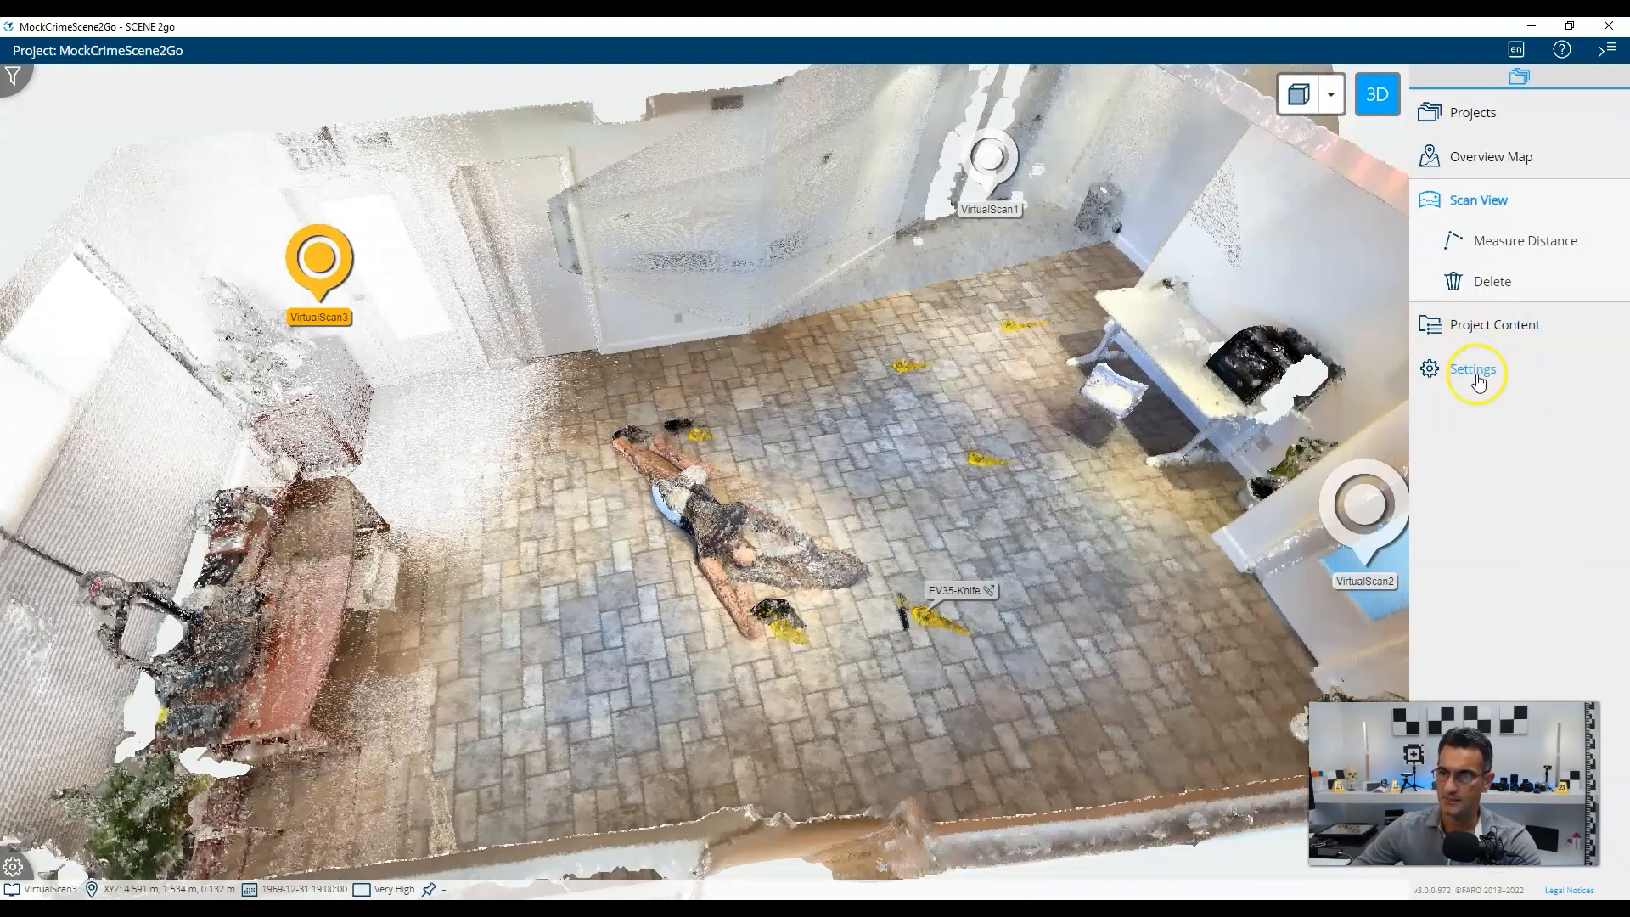
{"action": "left_click", "coordinate": [1478, 374]}
Uncheck Use Gap Filling on the Scan View settings page and apply with OK.
{"action": "left_click", "coordinate": [1515, 409]}
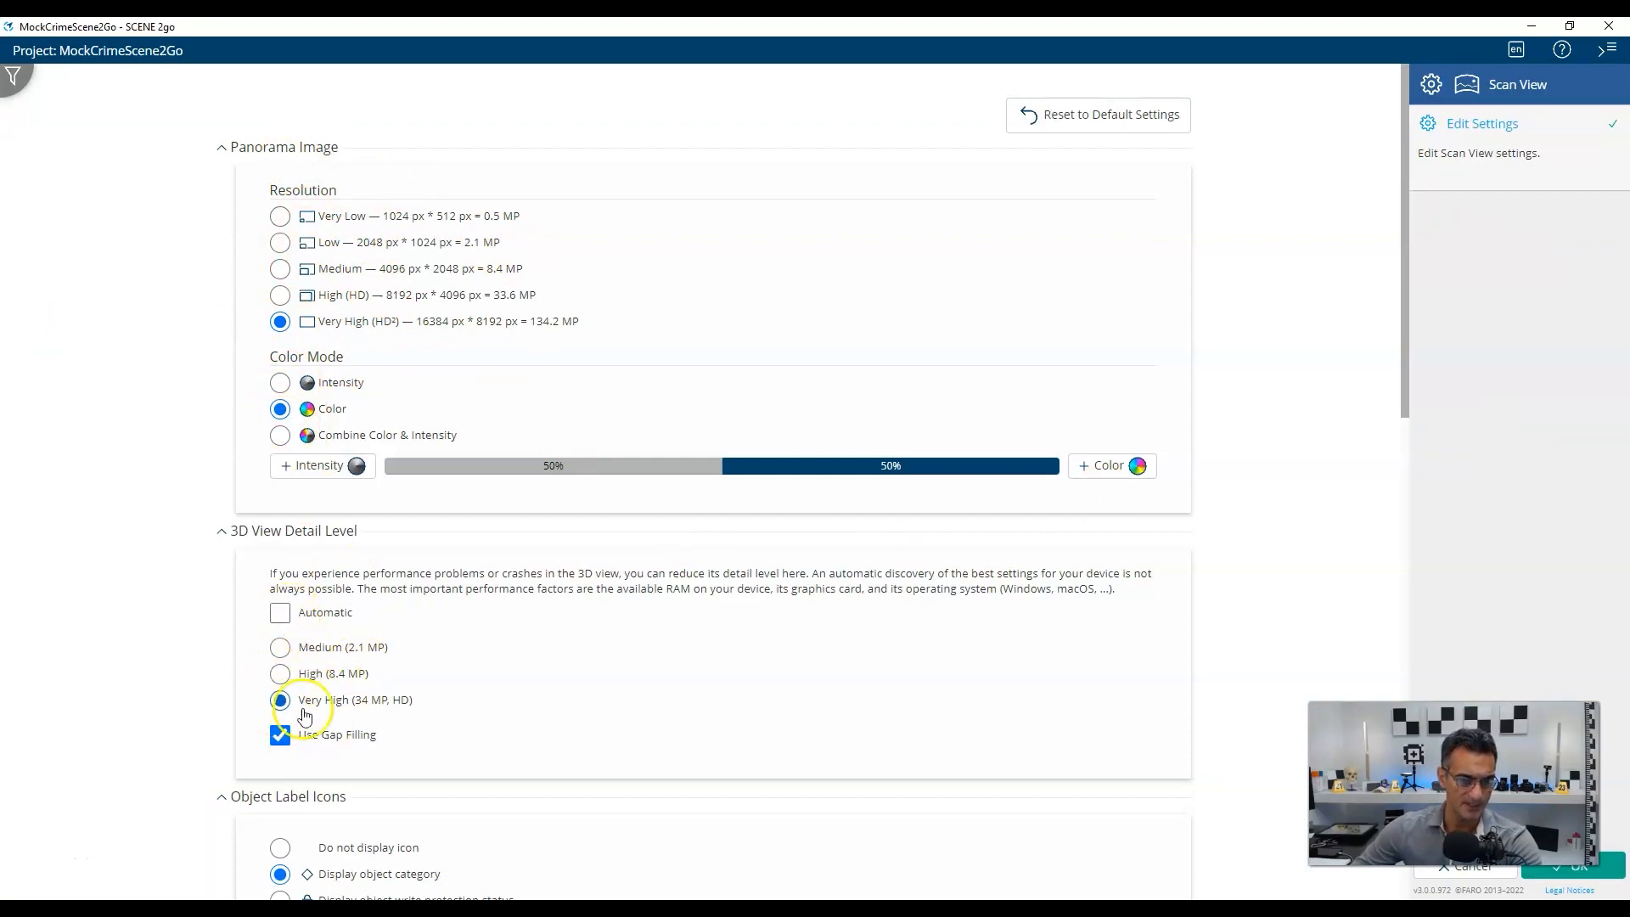
{"action": "left_click", "coordinate": [281, 733]}
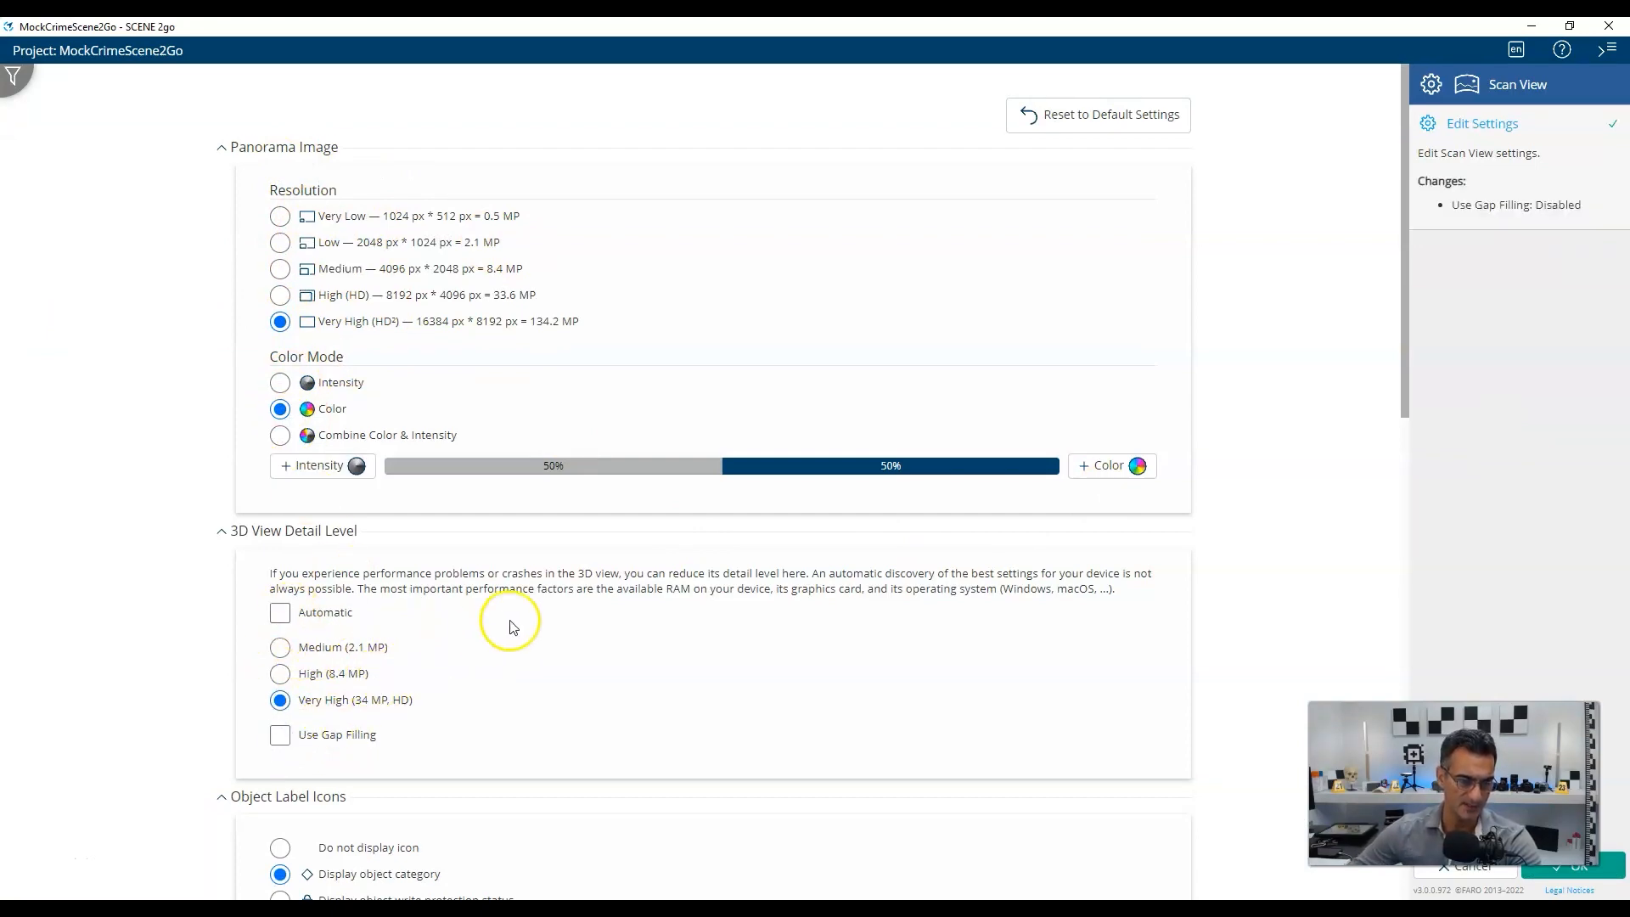
{"action": "scroll", "coordinate": [513, 627], "scroll_direction": "down", "scroll_amount": 3}
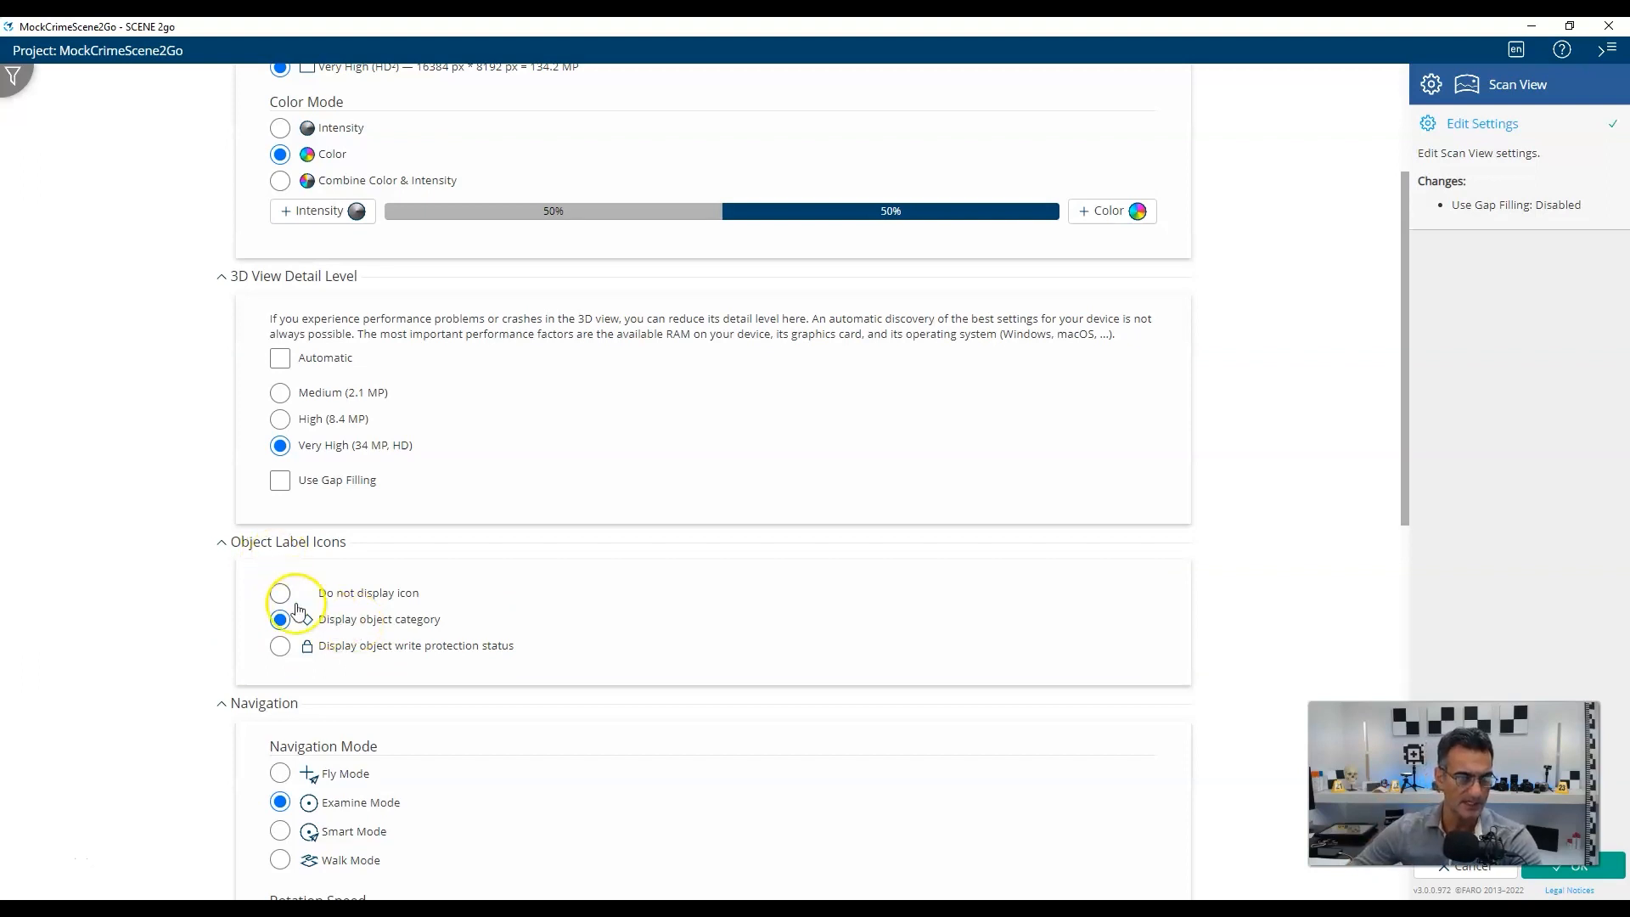
{"action": "scroll", "coordinate": [393, 677], "scroll_direction": "down", "scroll_amount": 2}
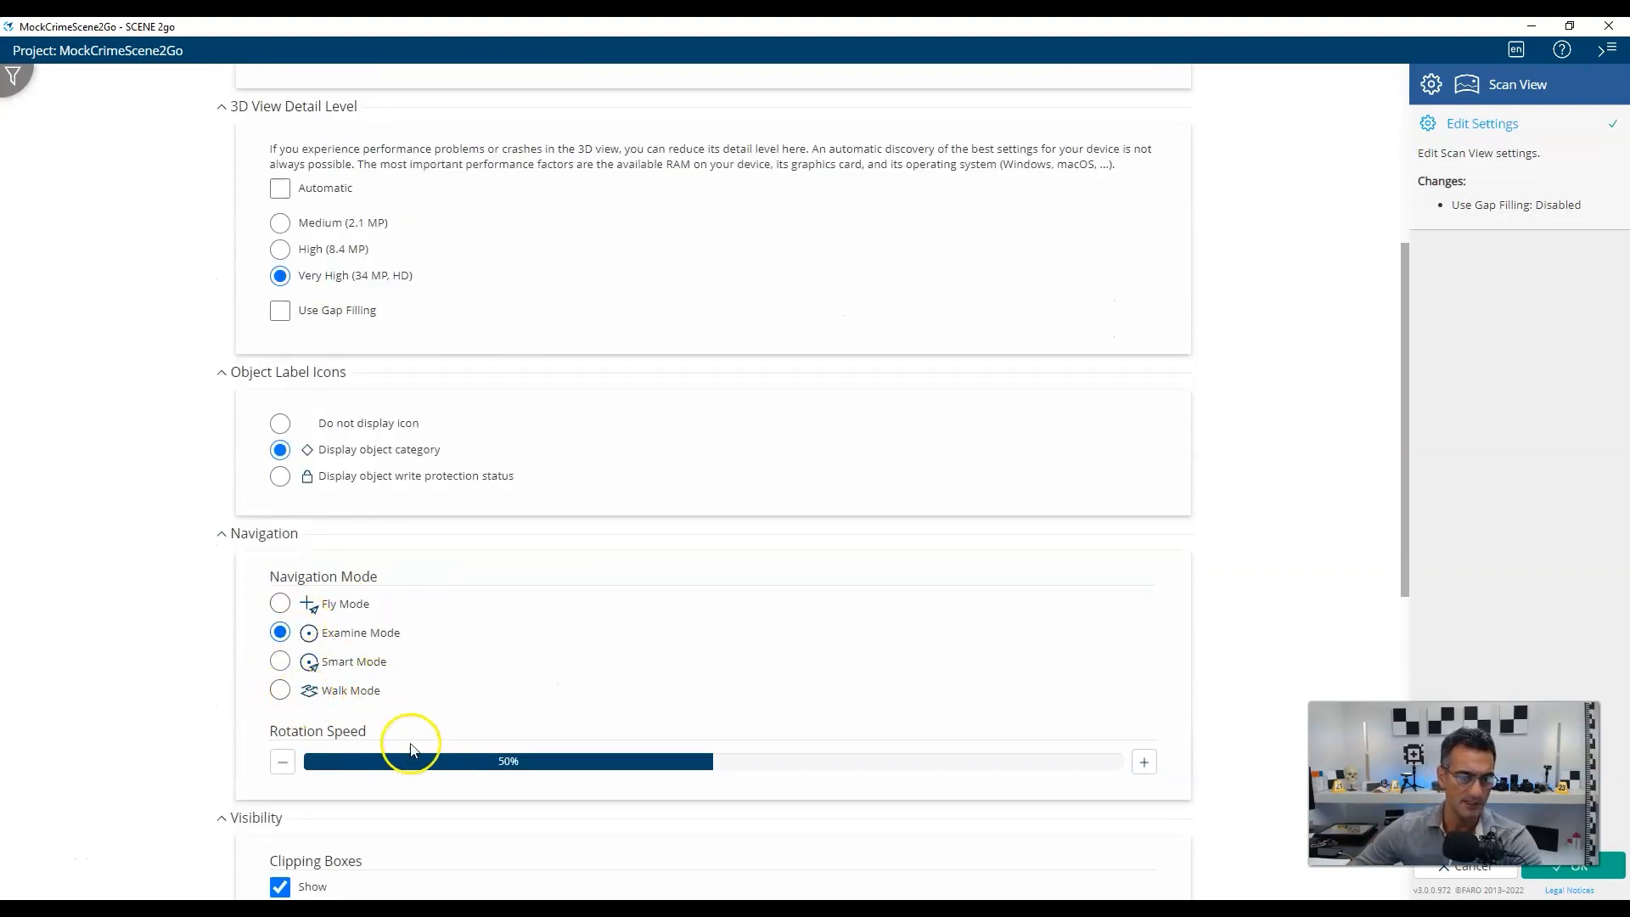
{"action": "scroll", "coordinate": [407, 747], "scroll_direction": "down", "scroll_amount": 3}
{"action": "scroll", "coordinate": [427, 711], "scroll_direction": "up", "scroll_amount": 8}
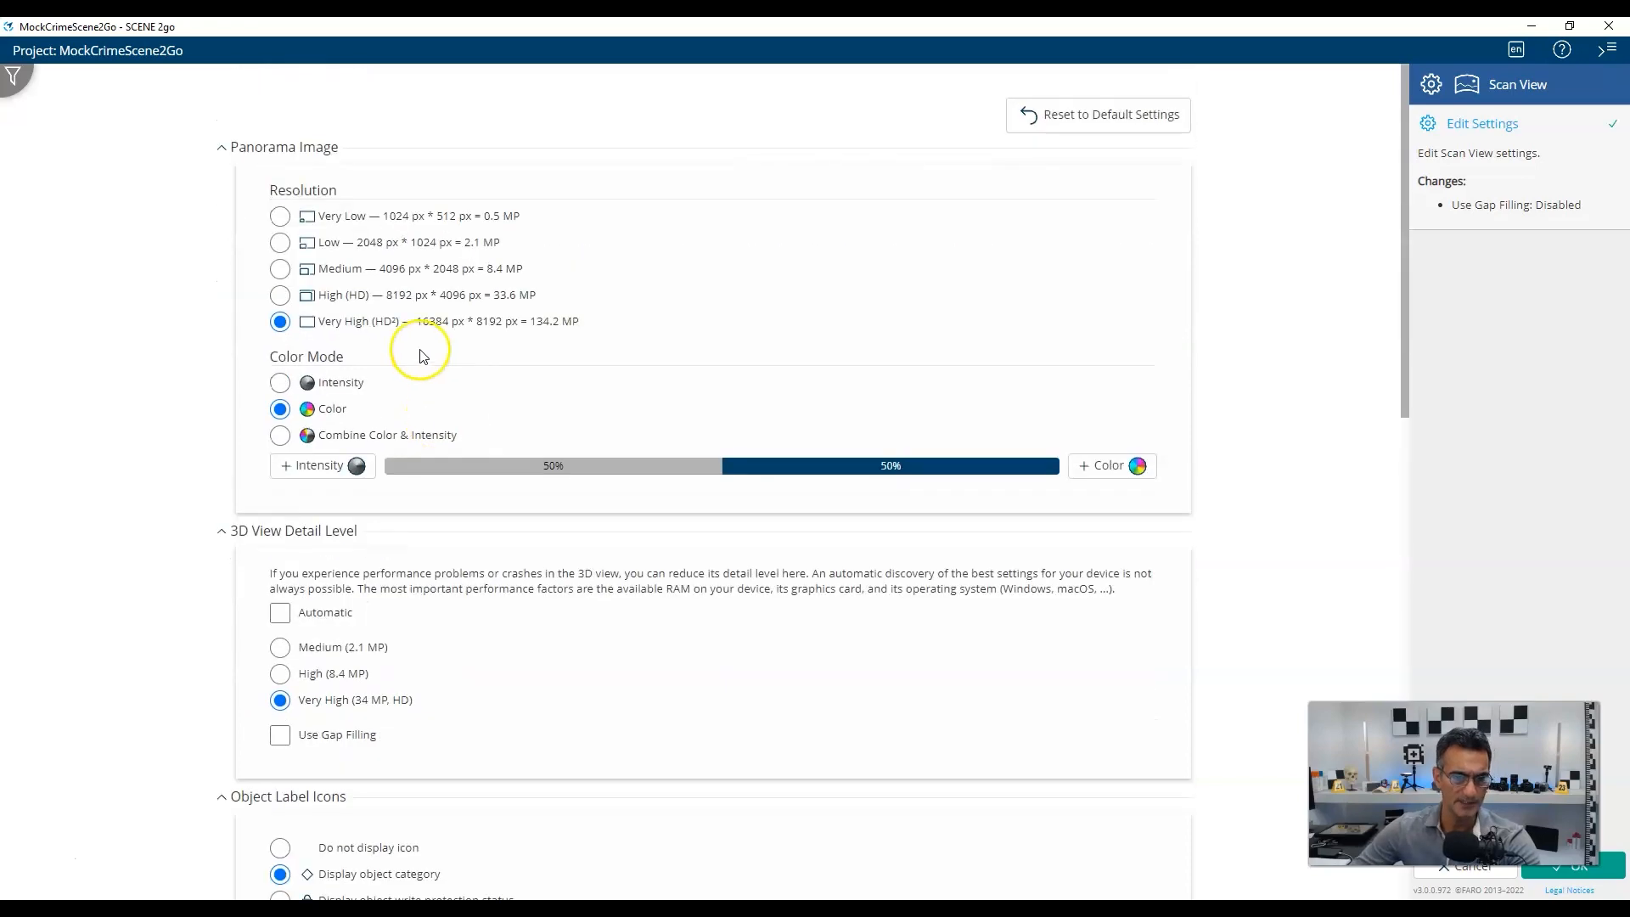
{"action": "left_click", "coordinate": [1581, 872]}
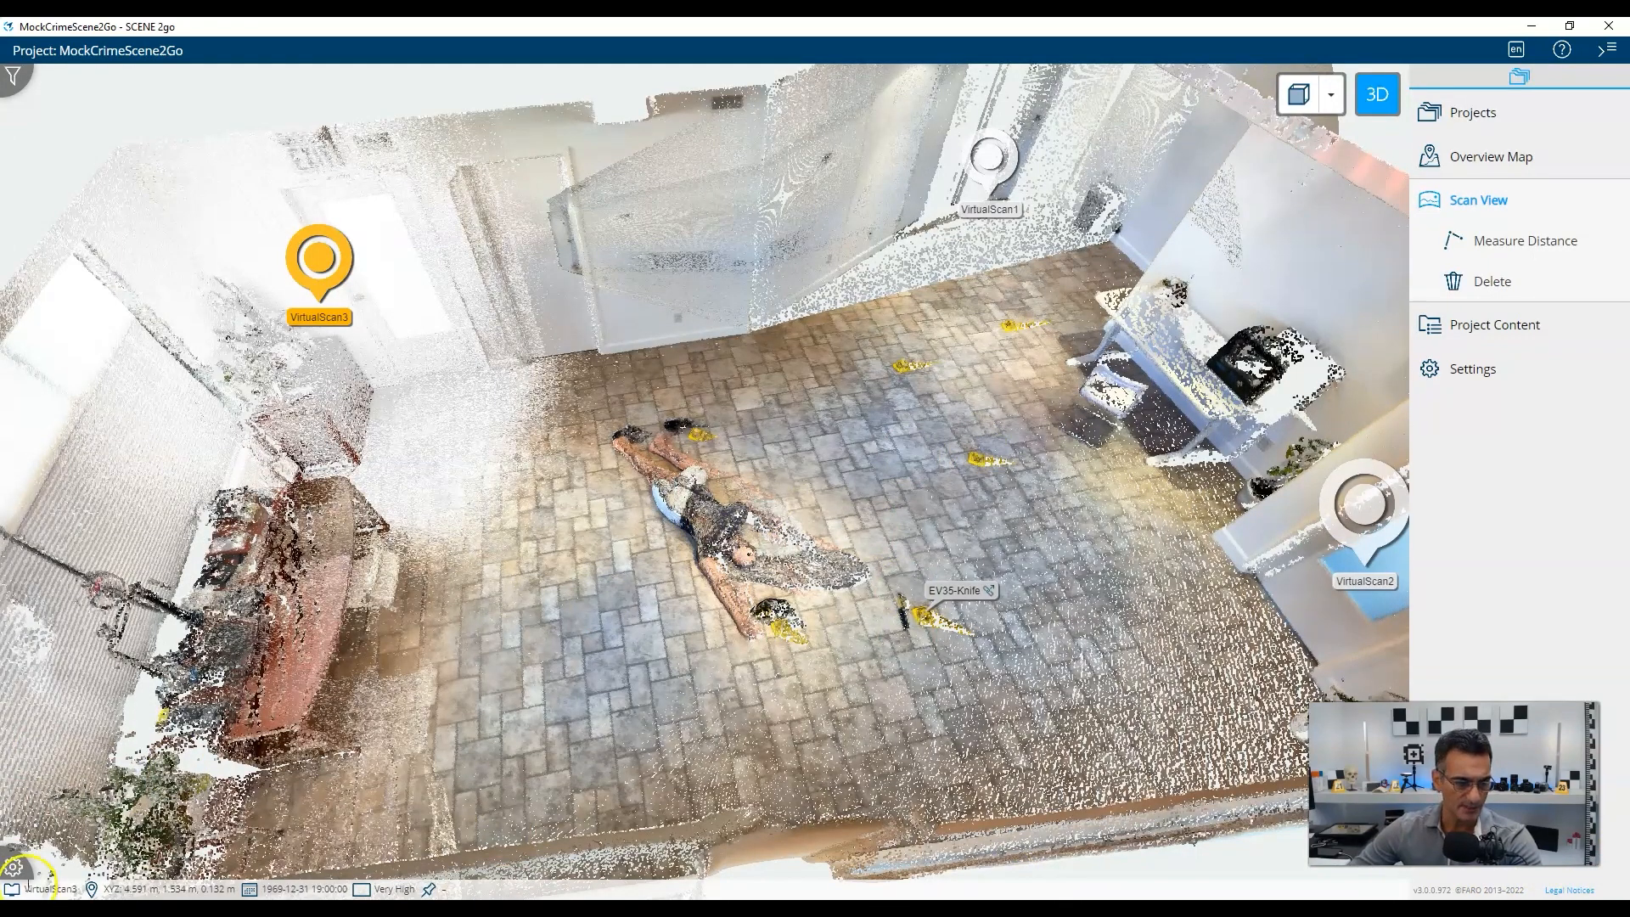
In the visibility distance settings, toggle the scan position markers and adjust their distance between 5 m and 10 m.
{"action": "left_click", "coordinate": [15, 864]}
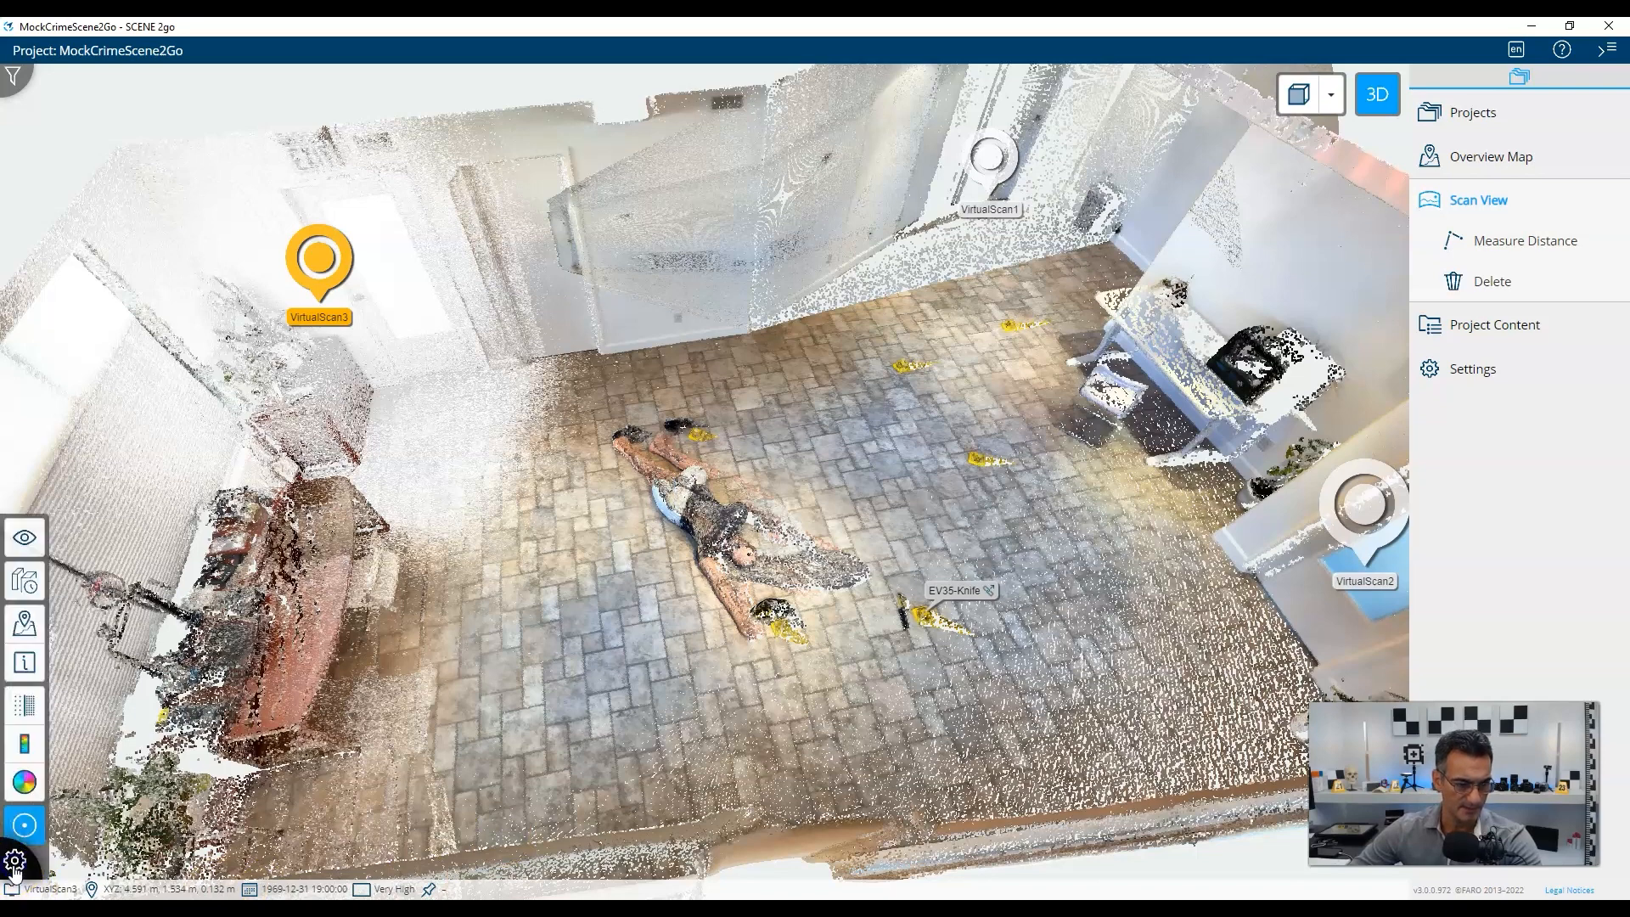
{"action": "left_click", "coordinate": [24, 537]}
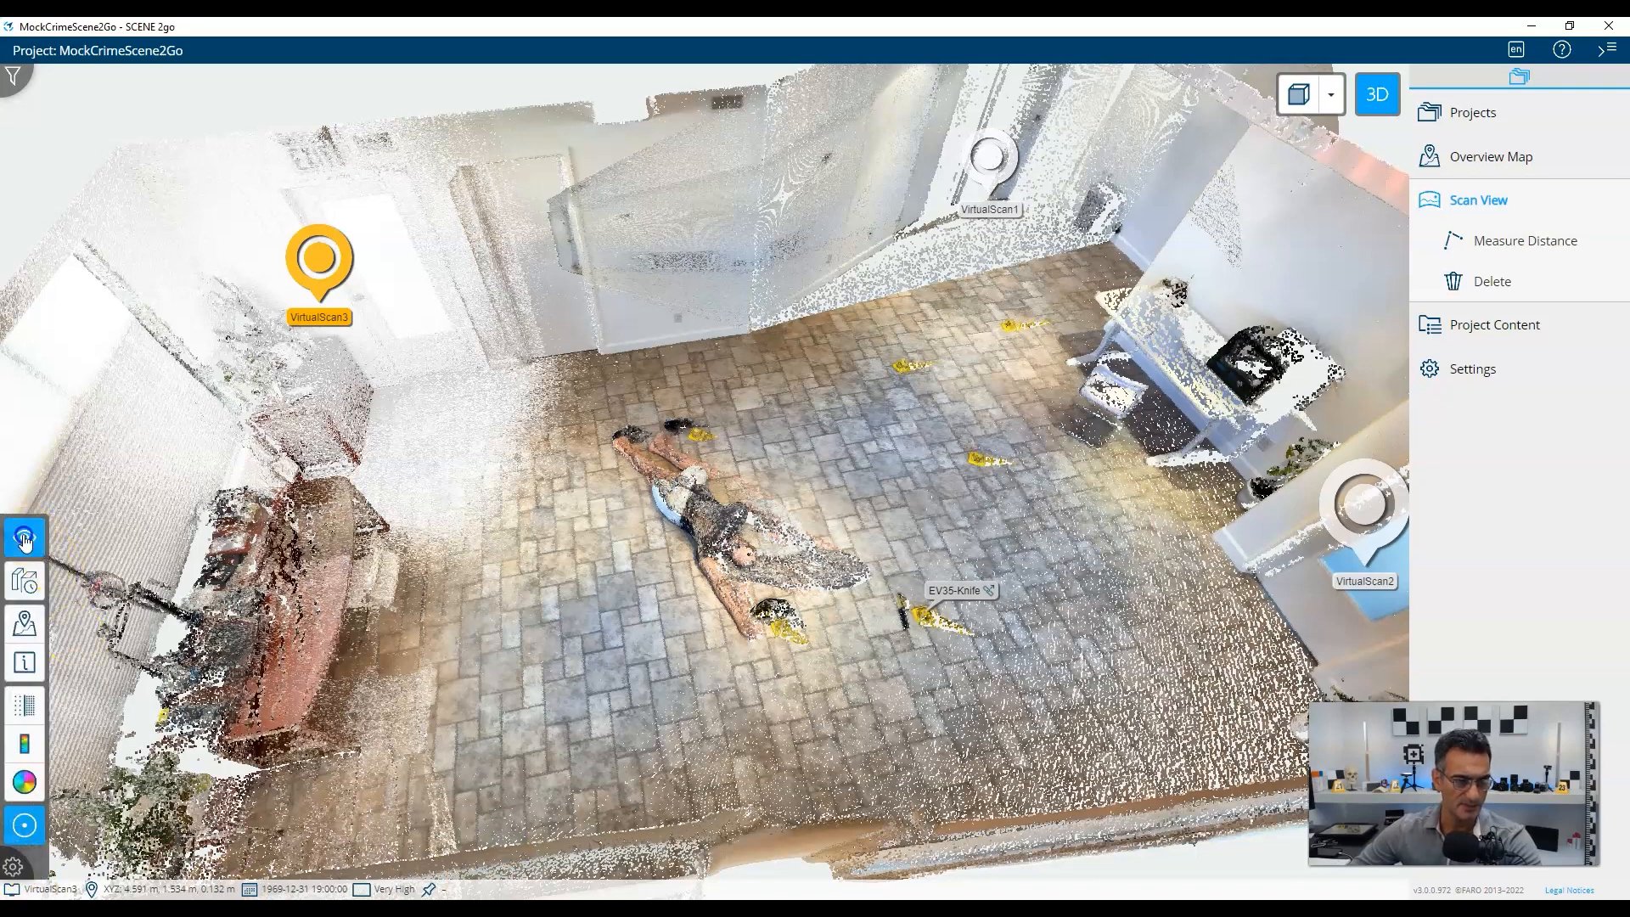
{"action": "left_click", "coordinate": [83, 696]}
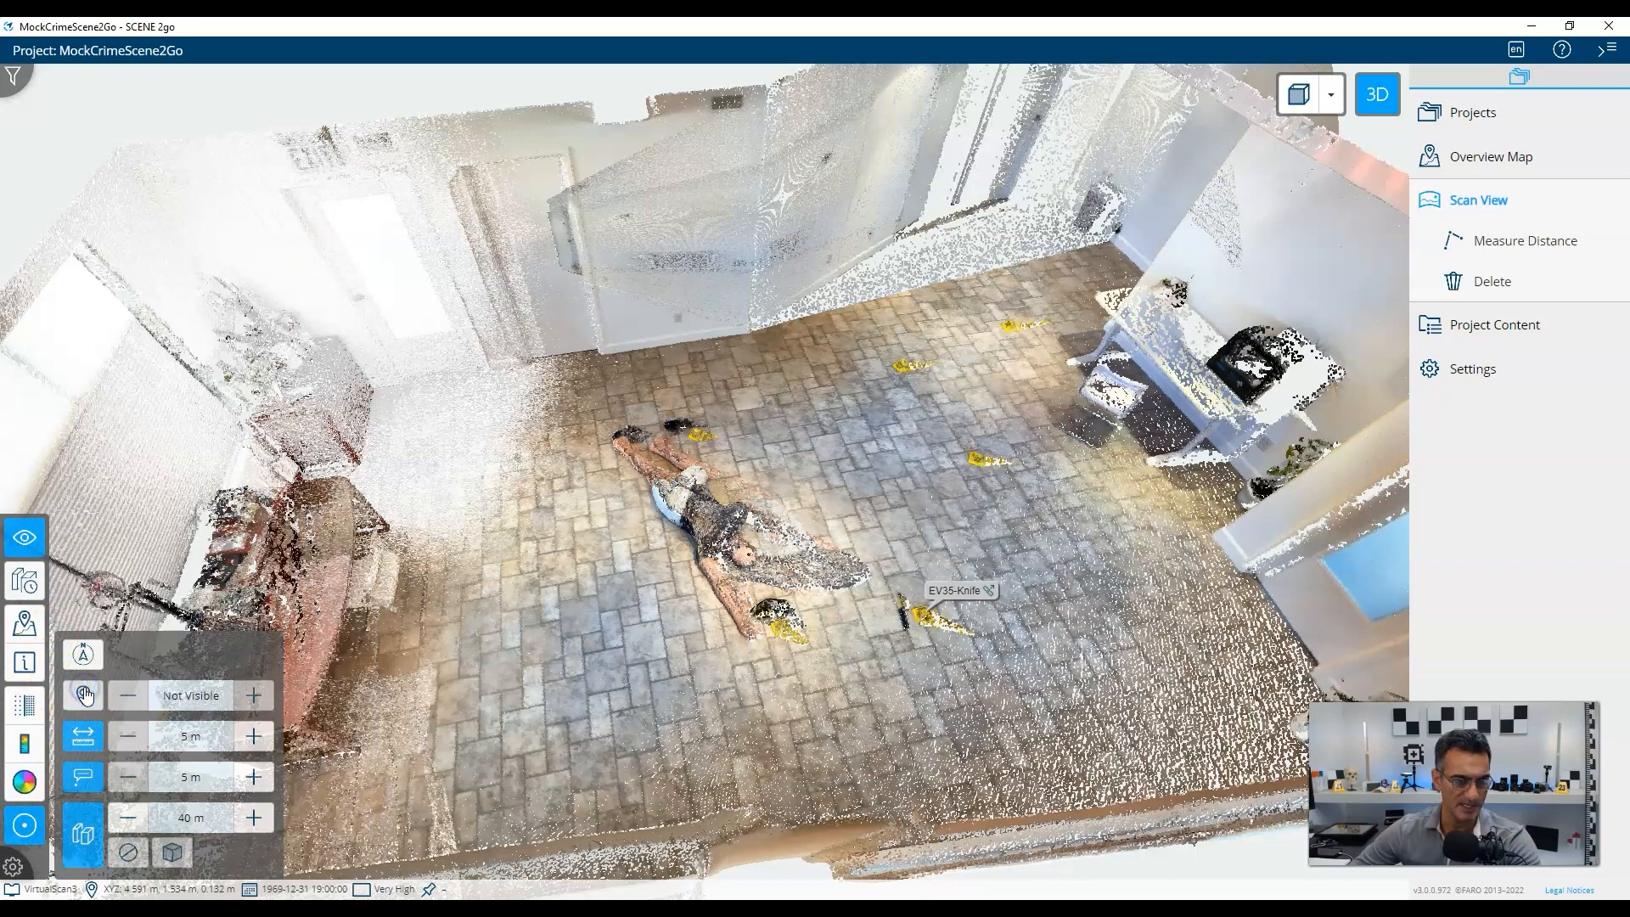
{"action": "left_click", "coordinate": [84, 697]}
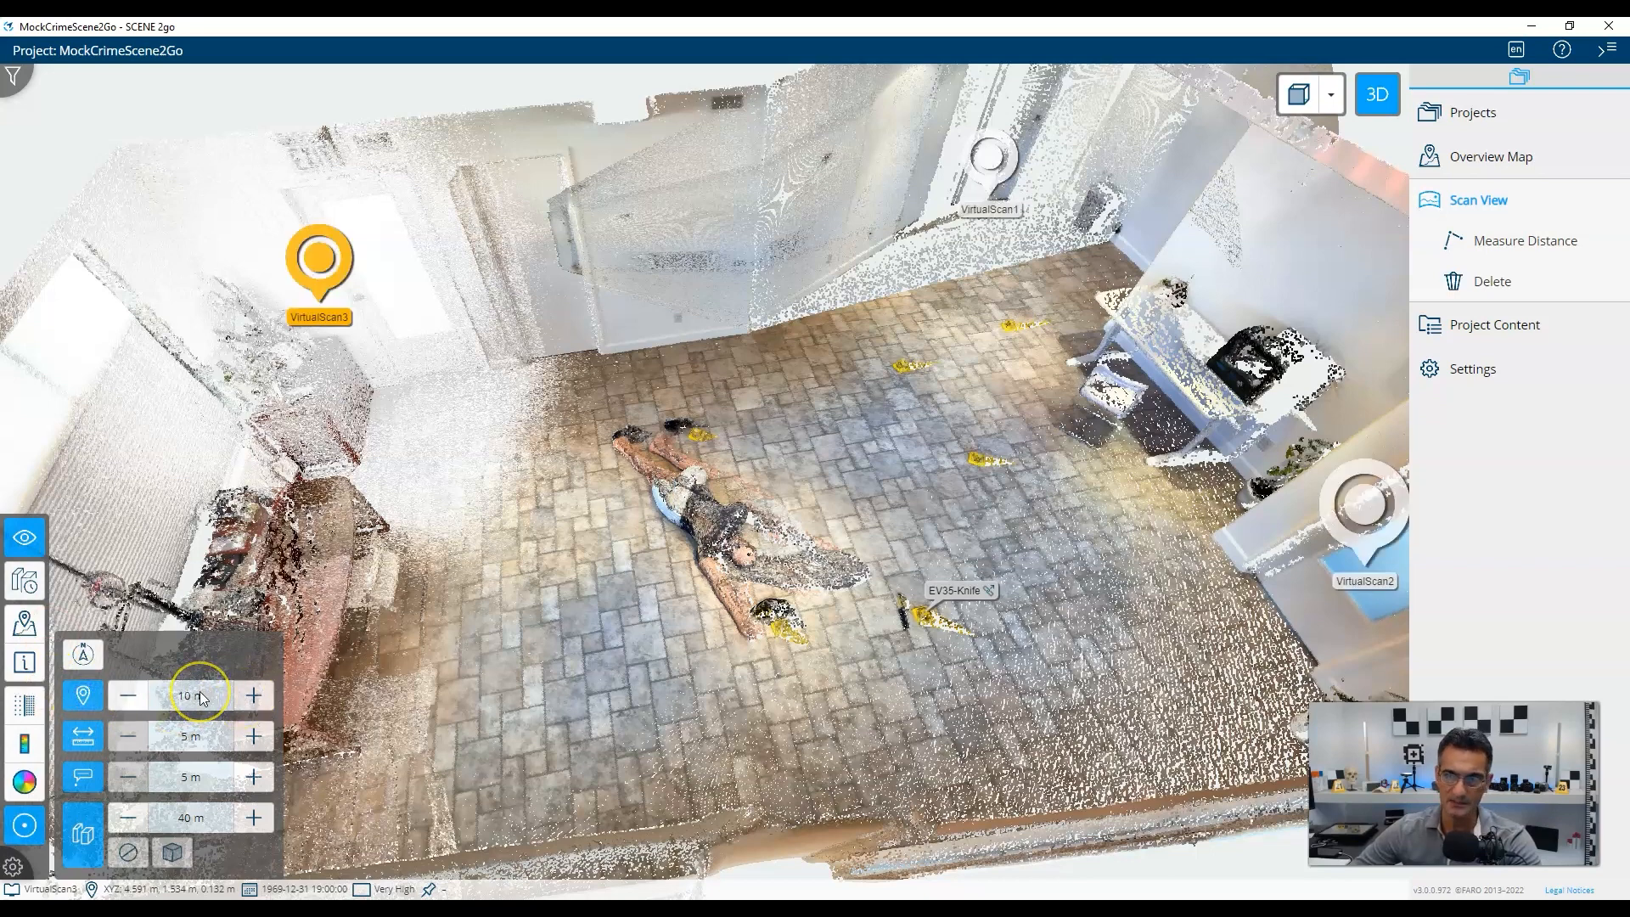
{"action": "left_click", "coordinate": [129, 696]}
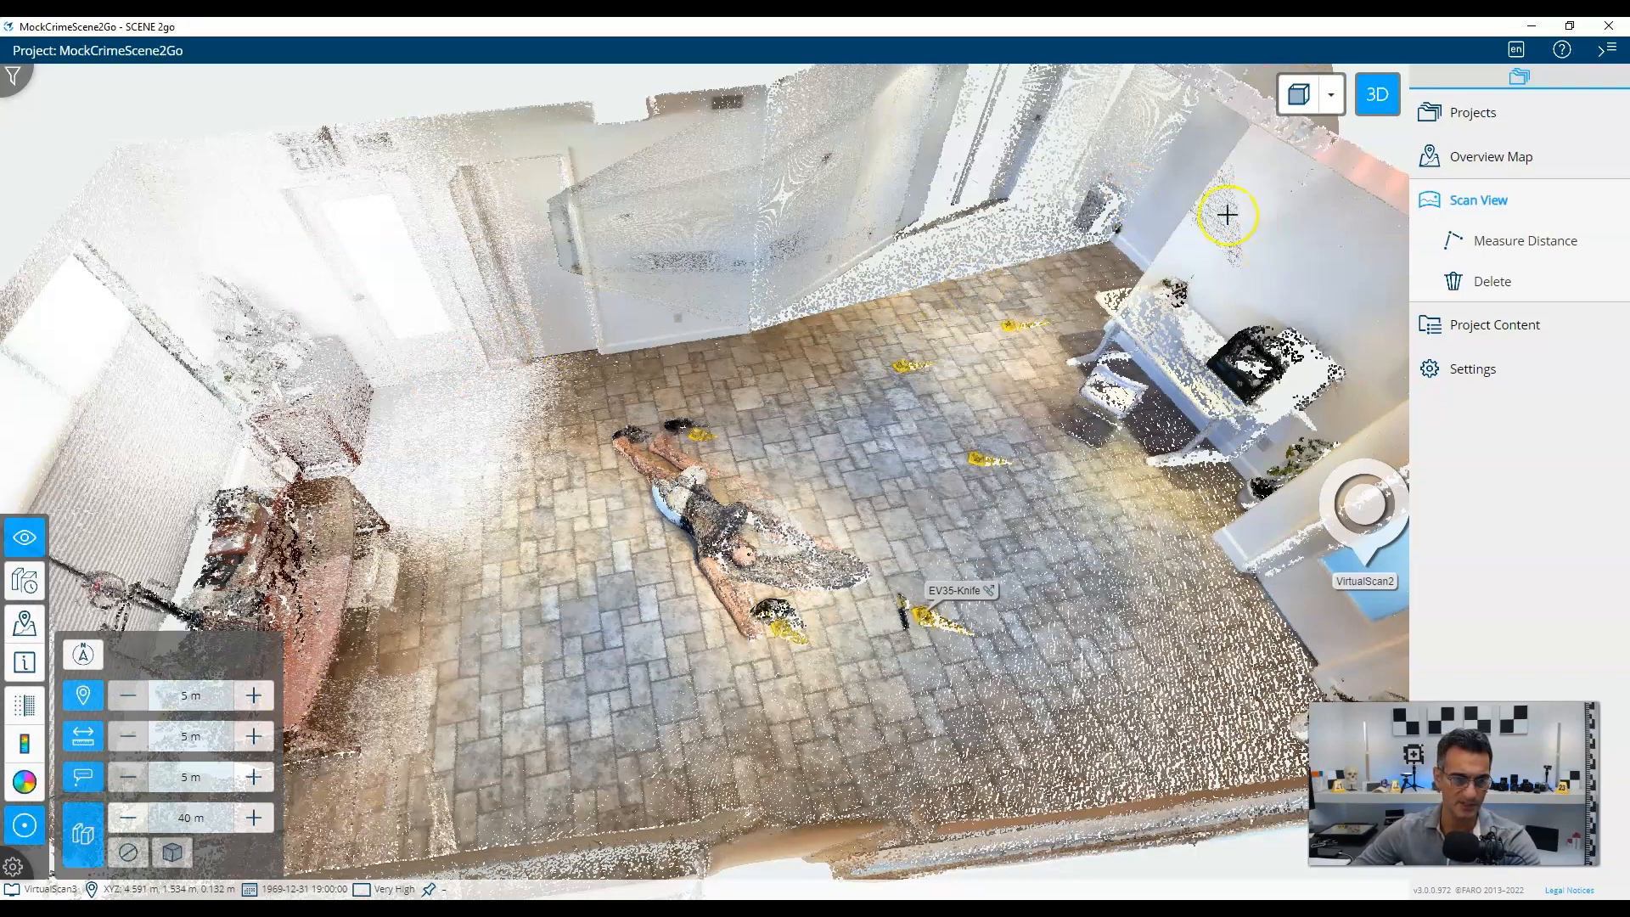
{"action": "left_click", "coordinate": [254, 696]}
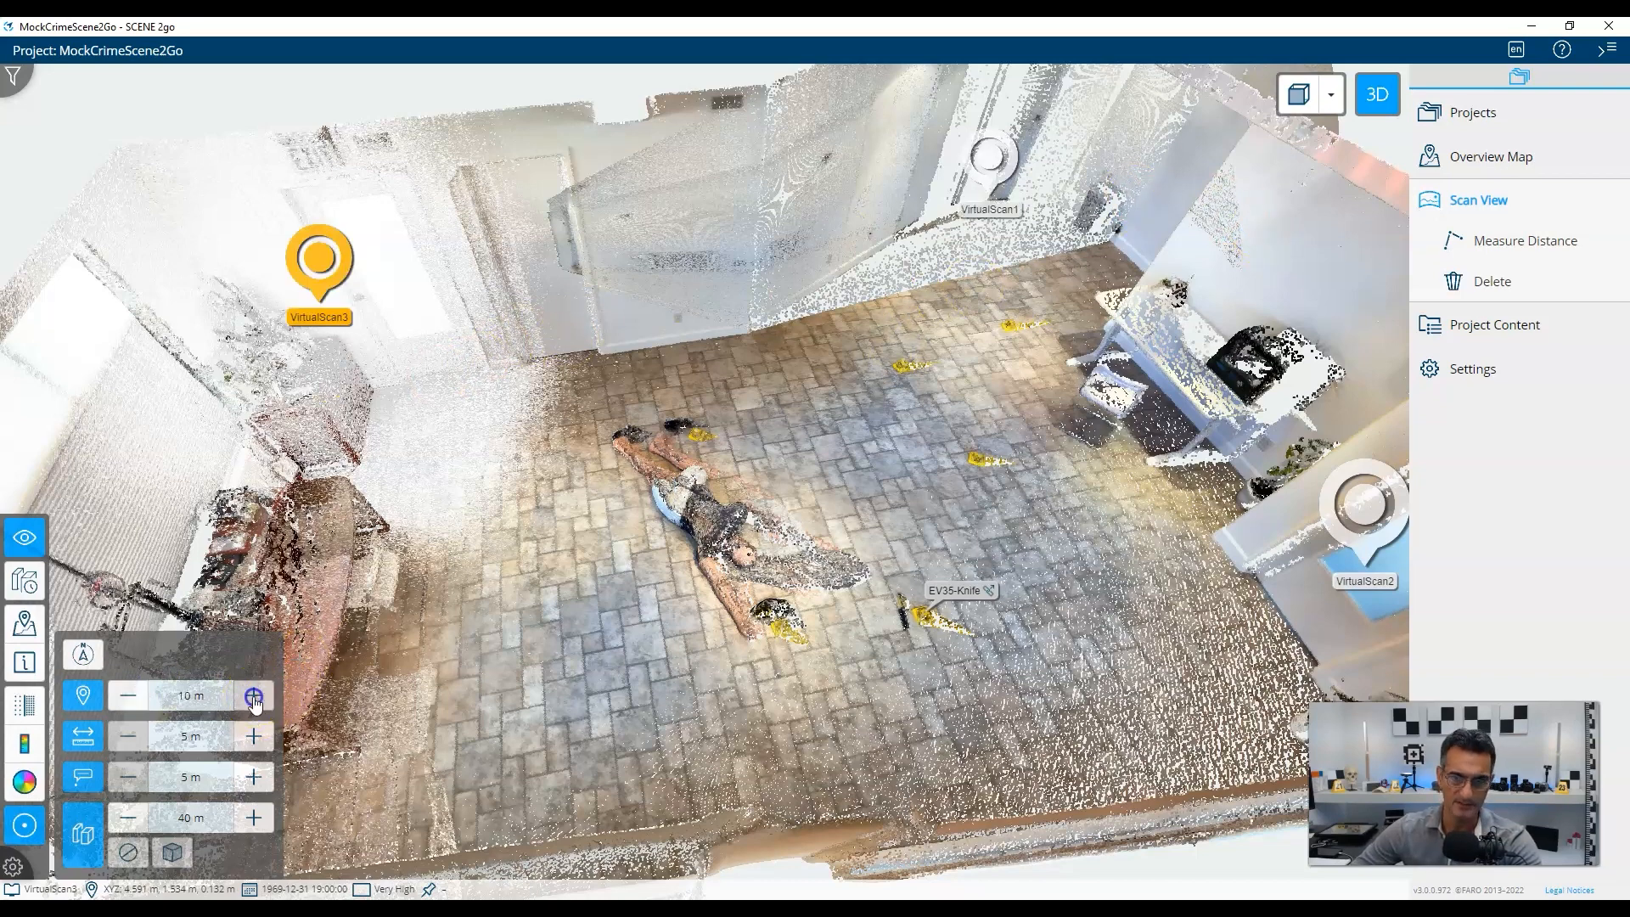
{"action": "left_click", "coordinate": [181, 696]}
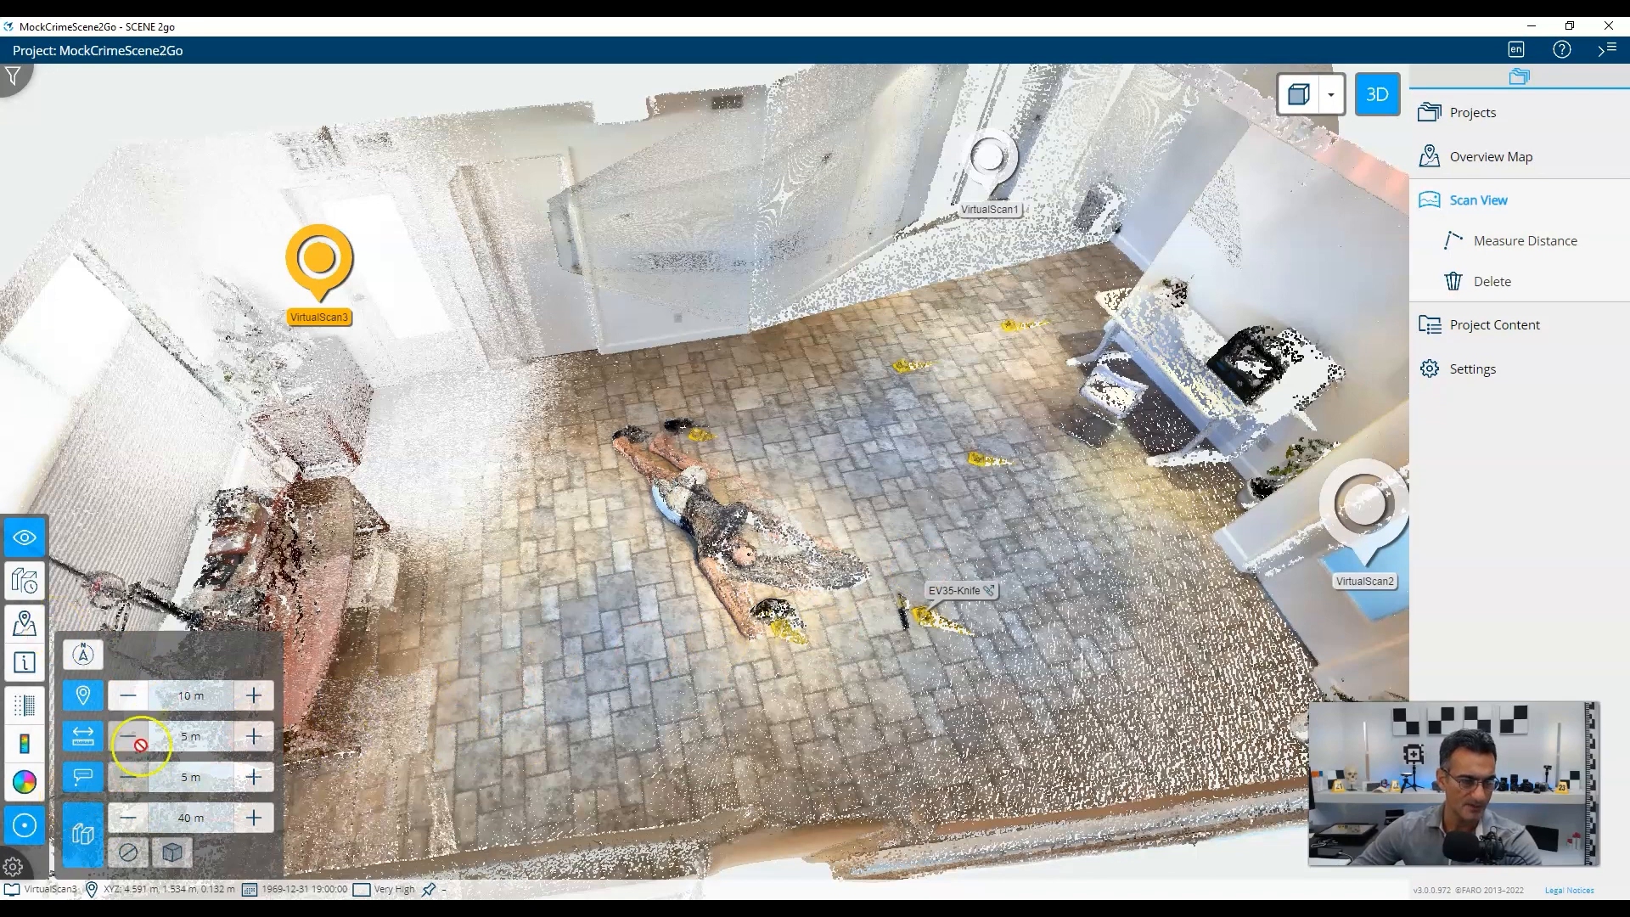
Show the overview mini-map, orbit toward the desk end, and return to the VirtualScan3 scan view.
{"action": "left_click", "coordinate": [25, 625]}
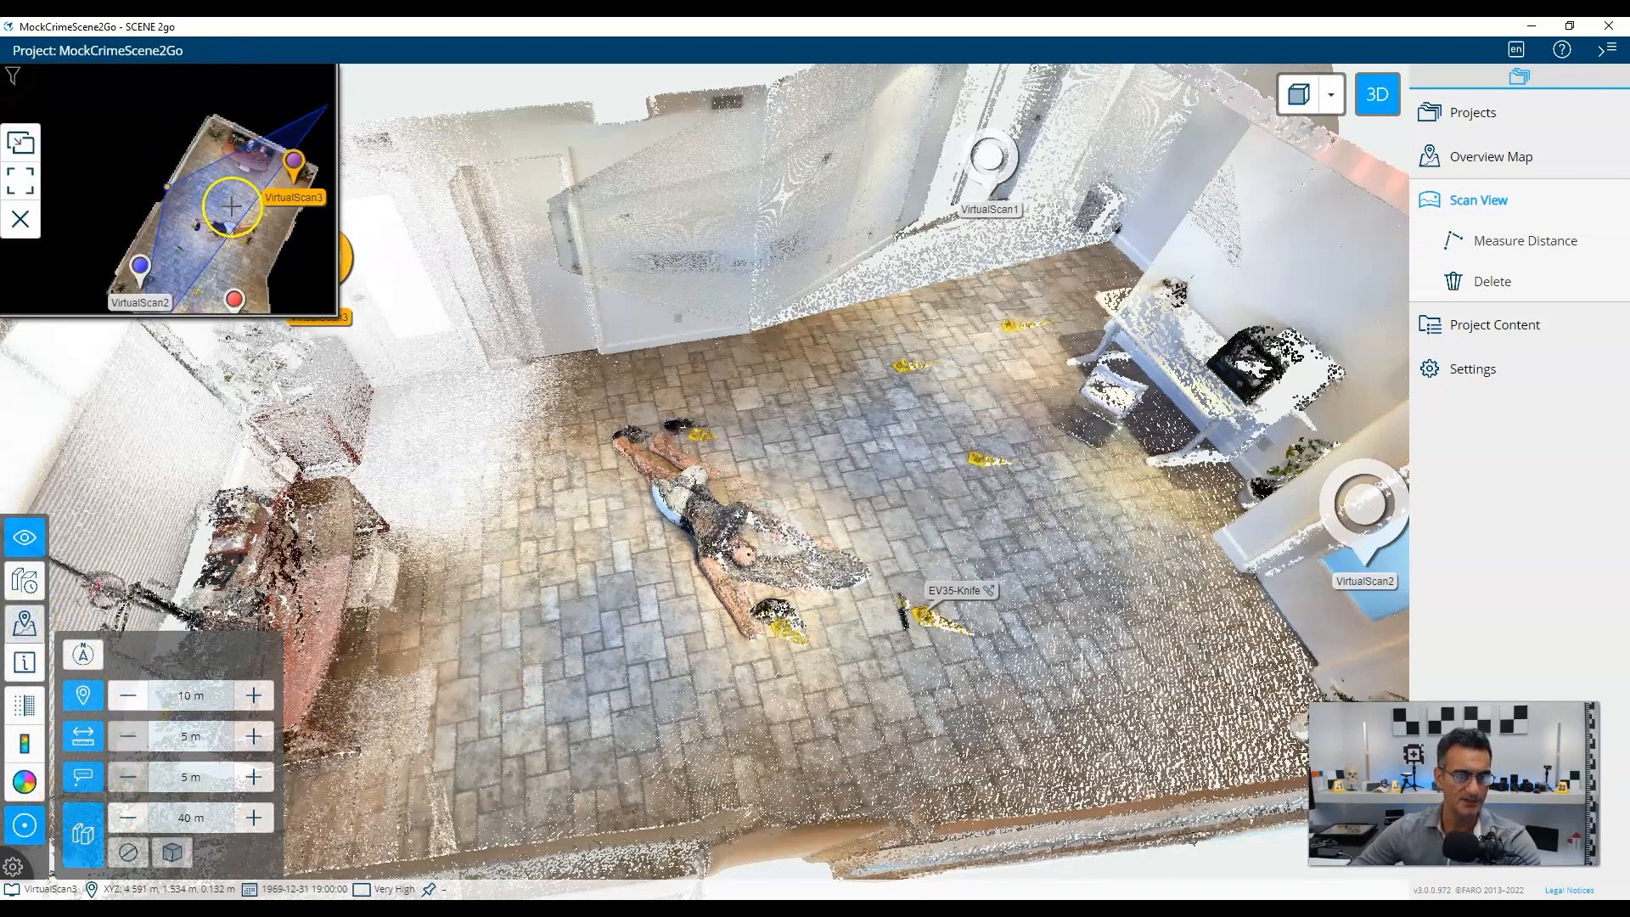
{"action": "left_click_drag", "start_coordinate": [1083, 452], "coordinate": [739, 454]}
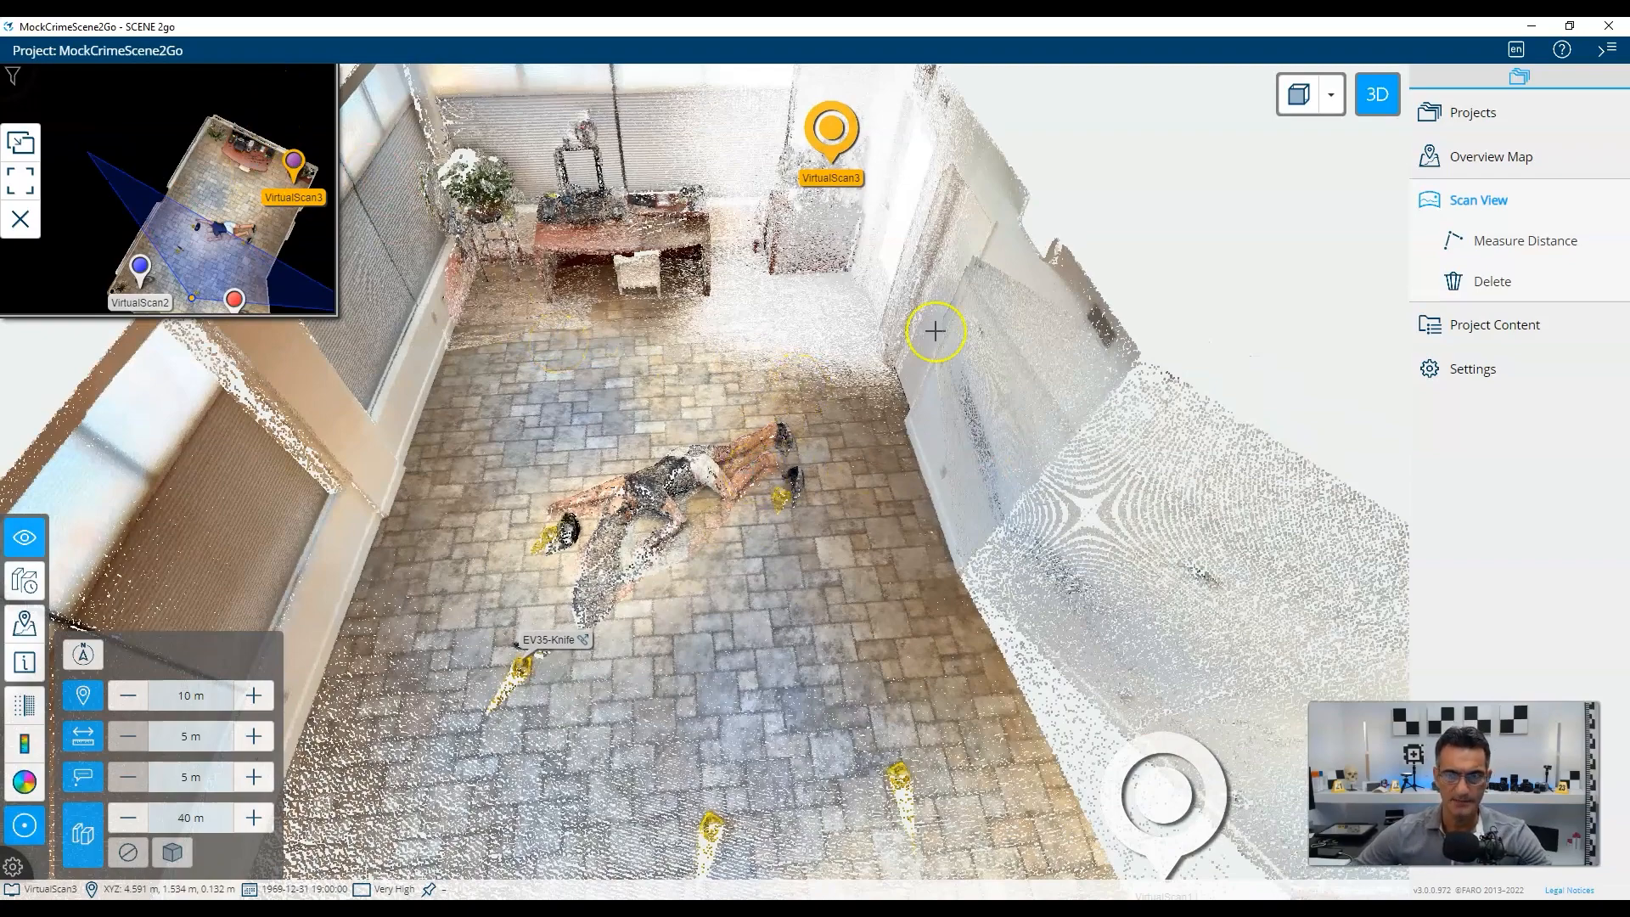
{"action": "left_click", "coordinate": [1376, 92]}
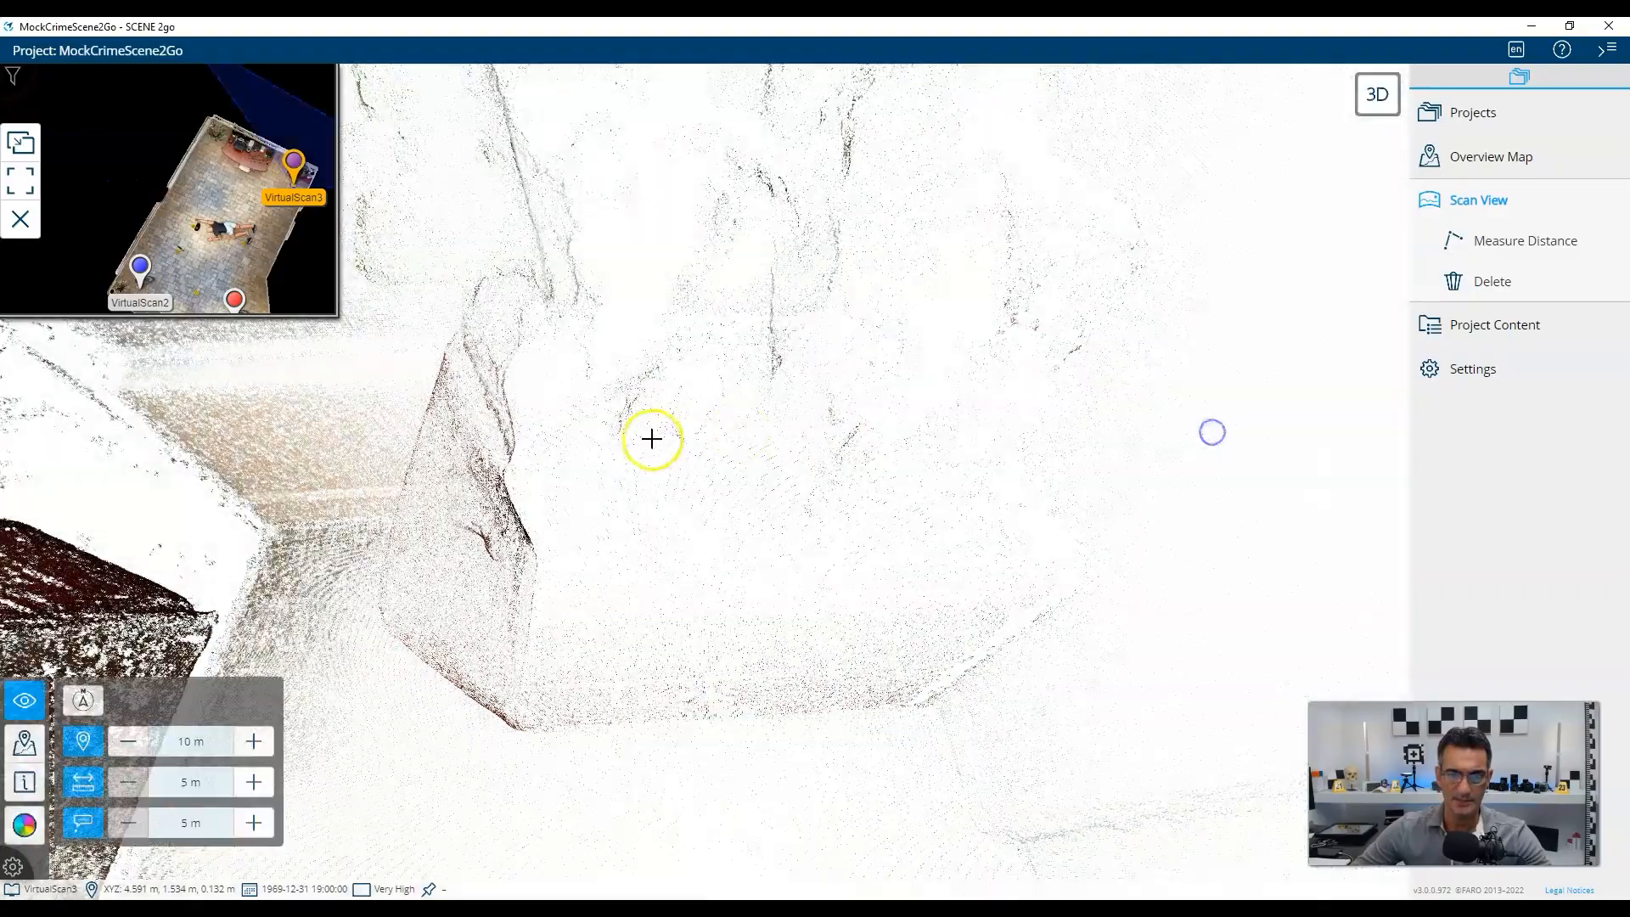